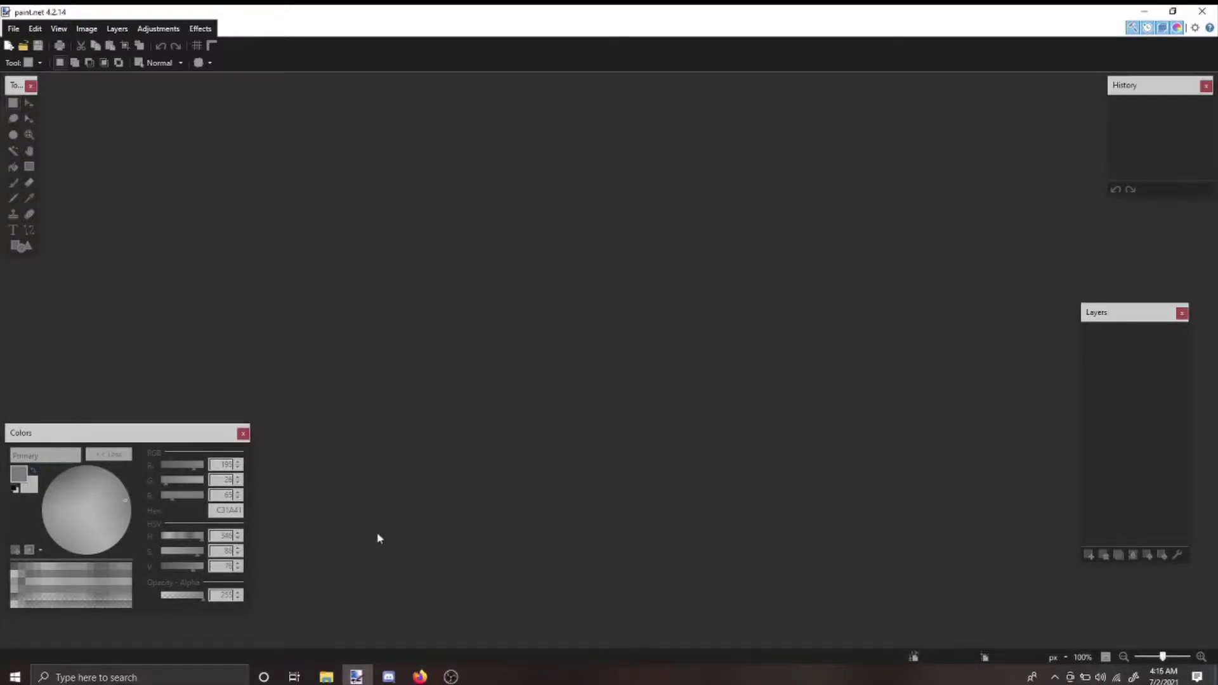
- Open isk's easy template.png from the Convenient Access folder as an image
{"action": "mouse_move", "coordinate": [326, 676]}
{"action": "left_click", "coordinate": [334, 606]}
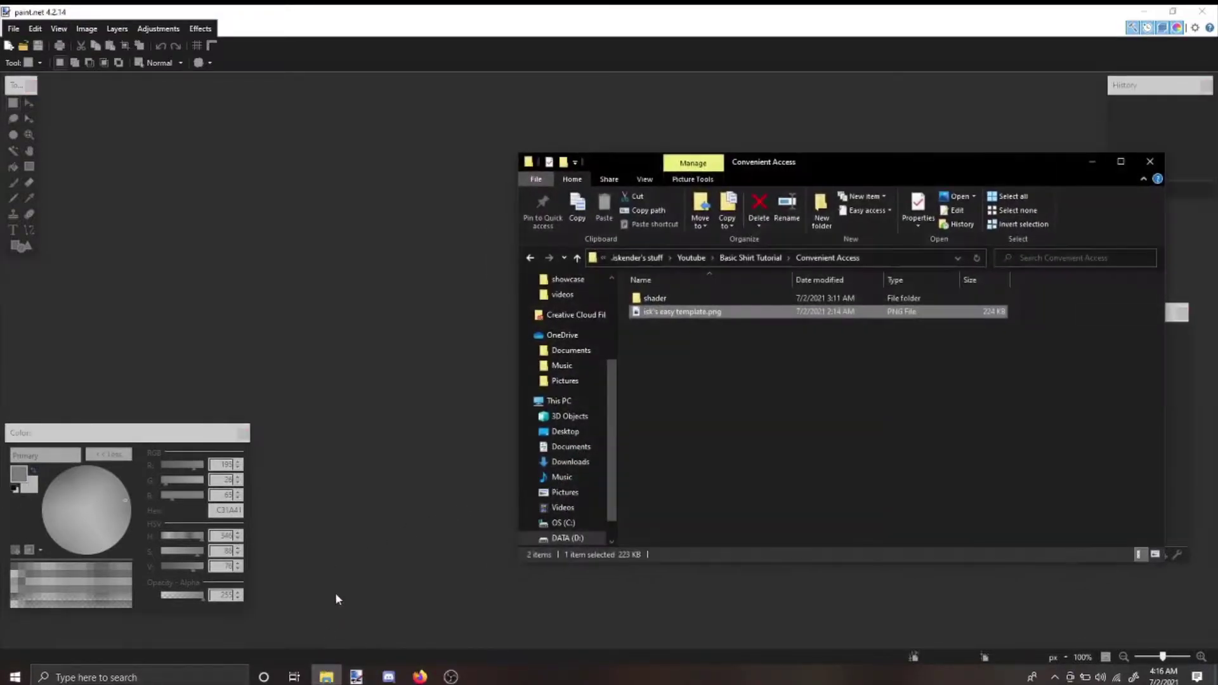
{"action": "mouse_move", "coordinate": [664, 318]}
{"action": "left_mouse_down"}
{"action": "mouse_move", "coordinate": [628, 371]}
{"action": "mouse_move", "coordinate": [397, 353]}
{"action": "mouse_move", "coordinate": [378, 332]}
{"action": "left_mouse_up"}
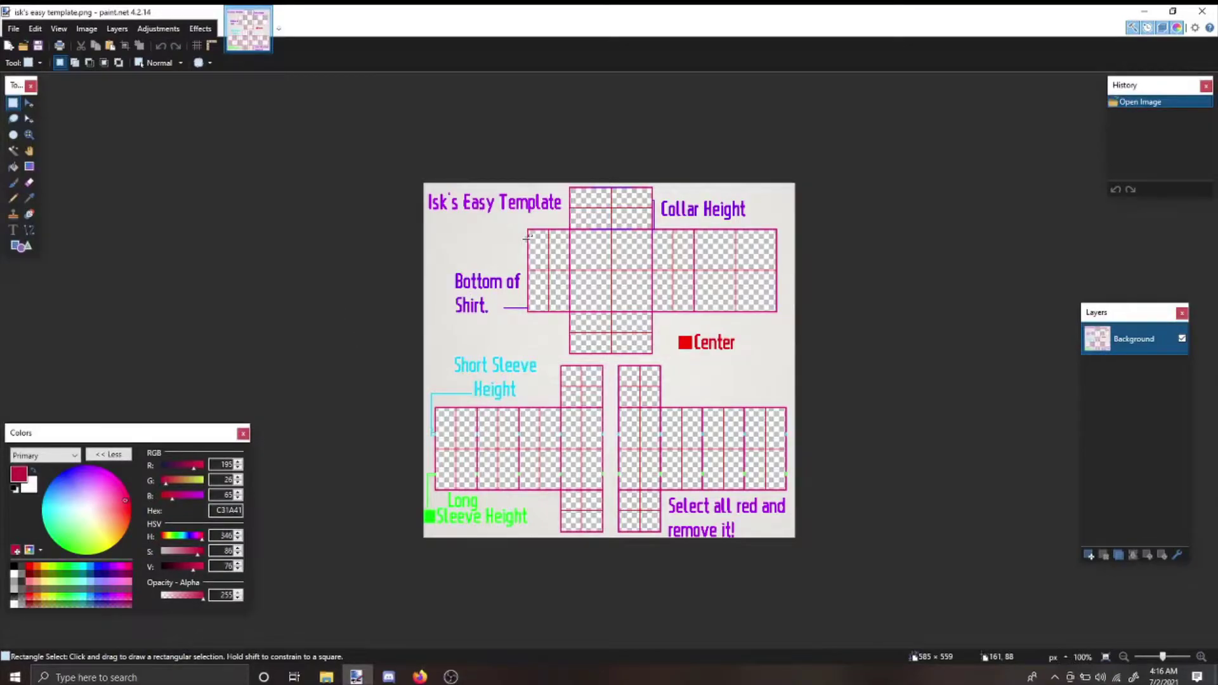
- Examine the torso section of the template, marking its upper edge with temporary rectangular selections
{"action": "scroll", "coordinate": [561, 292], "scroll_direction": "down", "scroll_amount": 6}
{"action": "scroll", "coordinate": [551, 274], "scroll_direction": "up", "scroll_amount": 10}
{"action": "scroll", "coordinate": [557, 260], "scroll_direction": "down", "scroll_amount": 2}
{"action": "scroll", "coordinate": [557, 261], "scroll_direction": "up", "scroll_amount": 5}
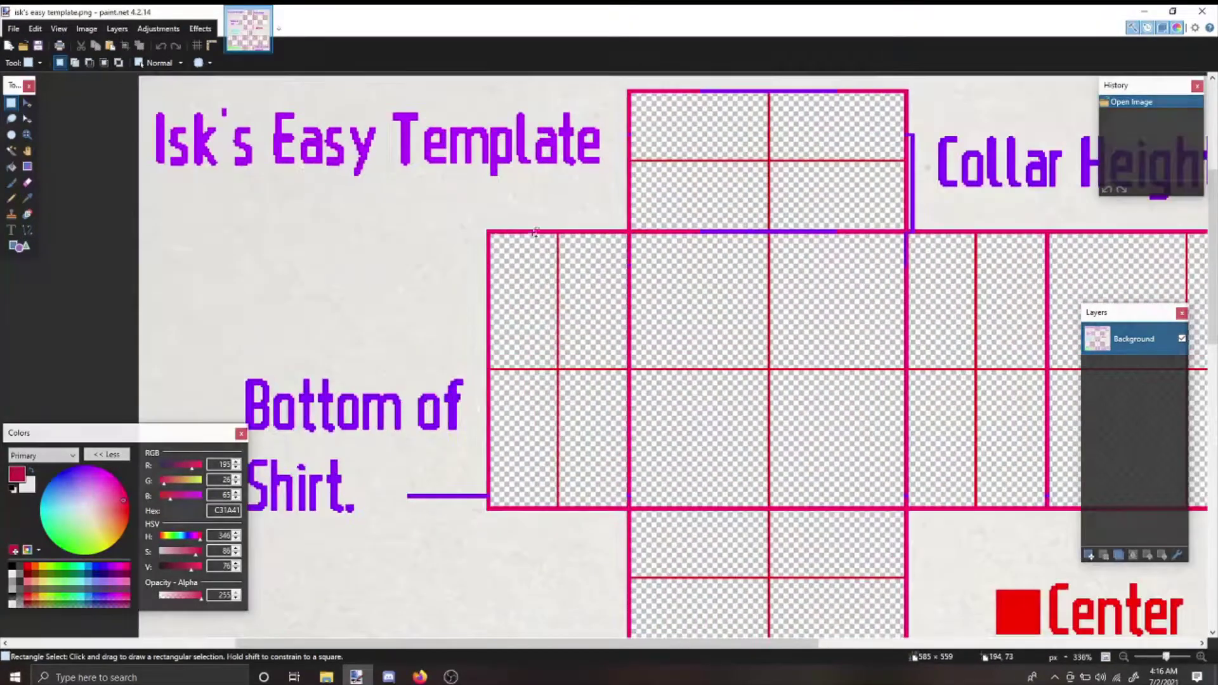
{"action": "left_click_drag", "start_coordinate": [480, 217], "coordinate": [906, 245]}
{"action": "left_click", "coordinate": [621, 415]}
{"action": "left_click", "coordinate": [904, 247]}
{"action": "scroll", "coordinate": [619, 292], "scroll_direction": "down", "scroll_amount": 1}
{"action": "scroll", "coordinate": [604, 291], "scroll_direction": "down", "scroll_amount": 1}
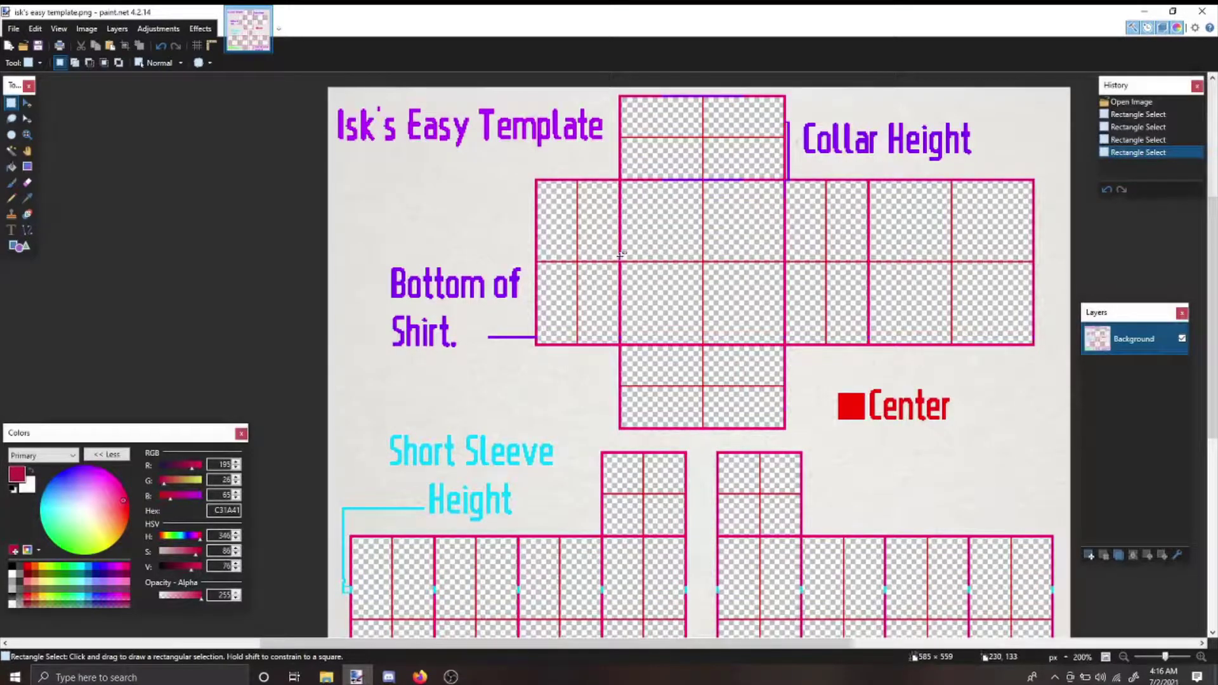
- Examine the torso's large central front panel, outlining it with temporary rectangular selections
{"action": "left_click_drag", "start_coordinate": [644, 234], "coordinate": [747, 317]}
{"action": "left_click", "coordinate": [757, 319]}
{"action": "left_click", "coordinate": [654, 214]}
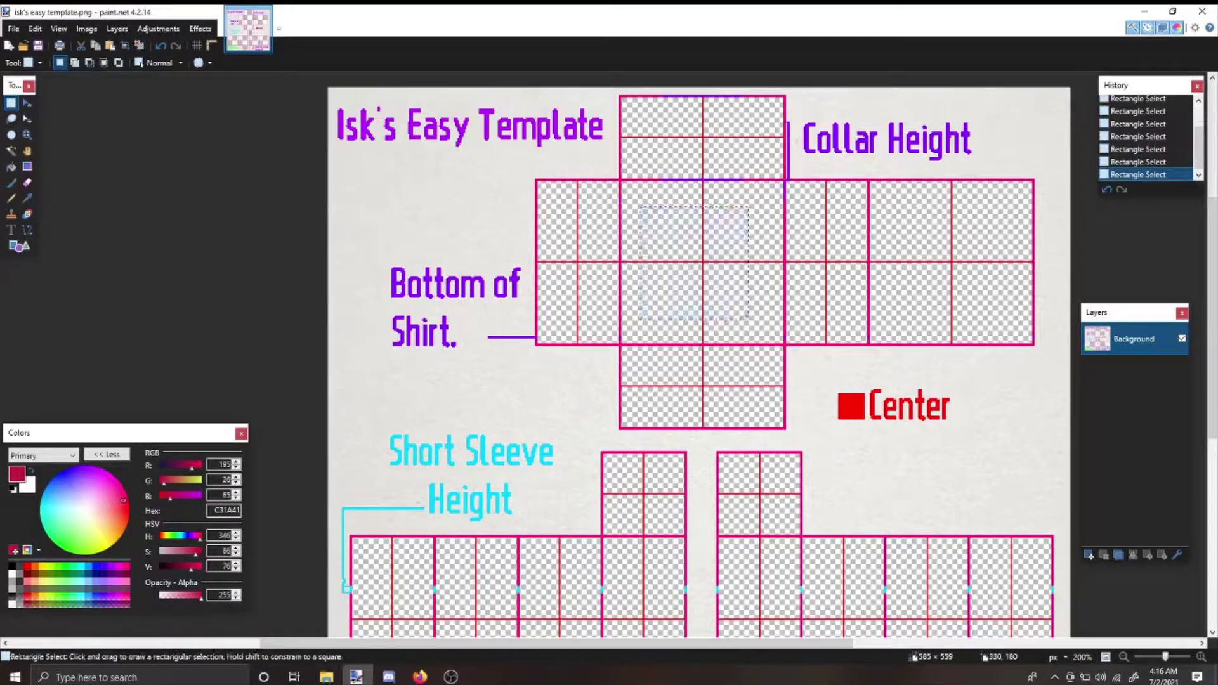
{"action": "left_click", "coordinate": [748, 315]}
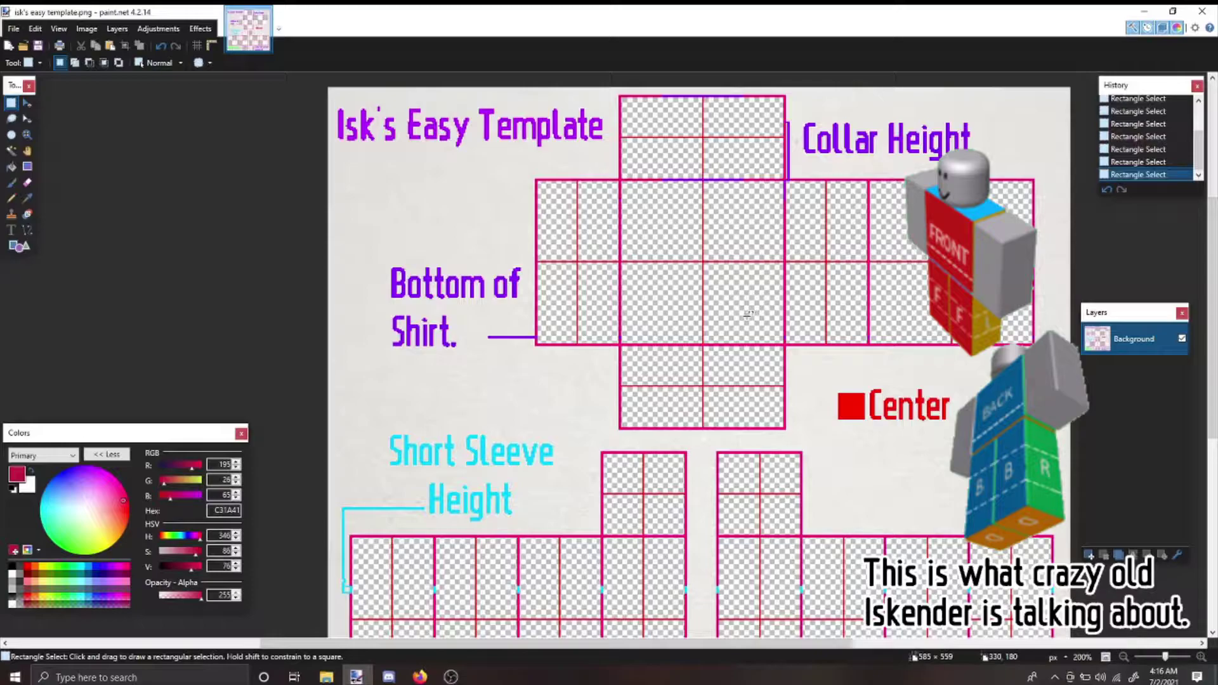
{"action": "left_click_drag", "start_coordinate": [620, 175], "coordinate": [788, 344]}
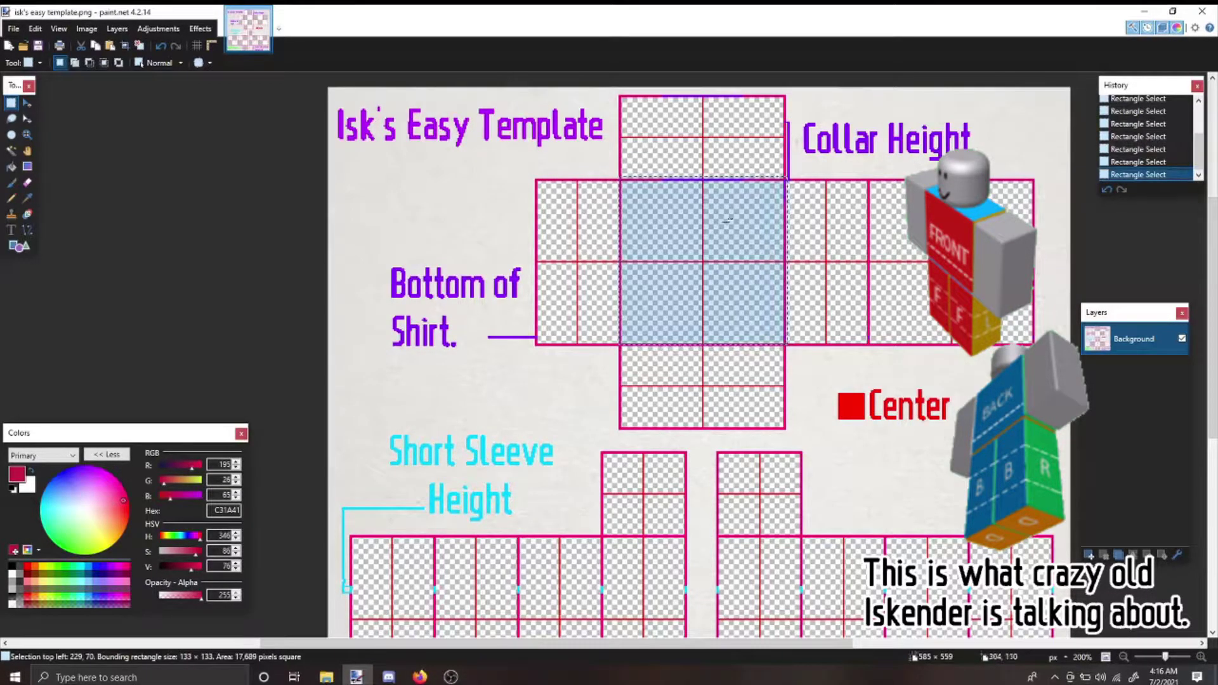
{"action": "left_click", "coordinate": [727, 219]}
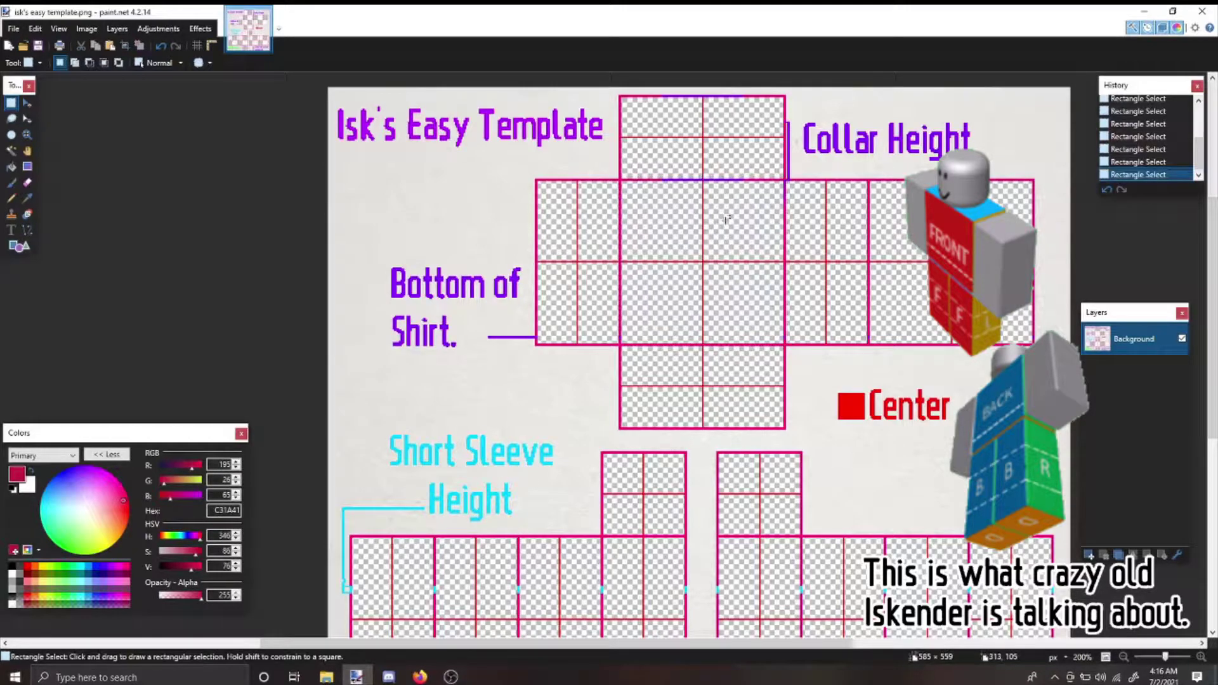
{"action": "scroll", "coordinate": [730, 273], "scroll_direction": "down", "scroll_amount": 1}
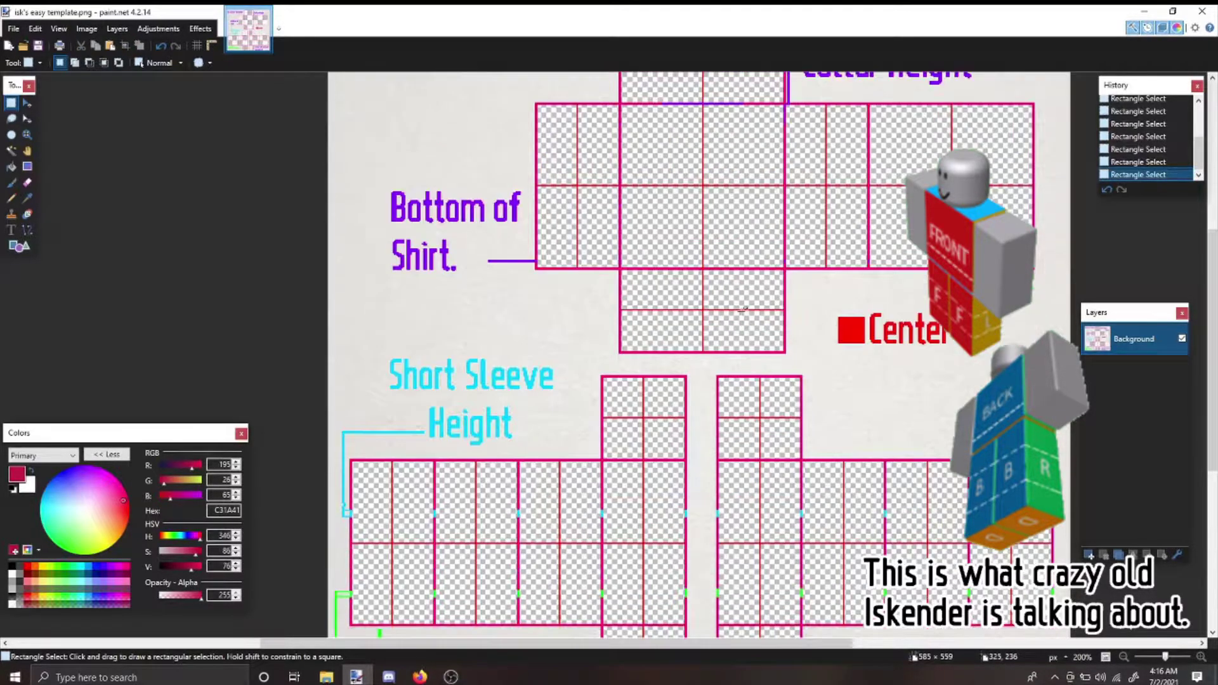
{"action": "scroll", "coordinate": [742, 310], "scroll_direction": "up", "scroll_amount": 1}
{"action": "left_click_drag", "start_coordinate": [622, 258], "coordinate": [787, 407]}
{"action": "left_click", "coordinate": [634, 331]}
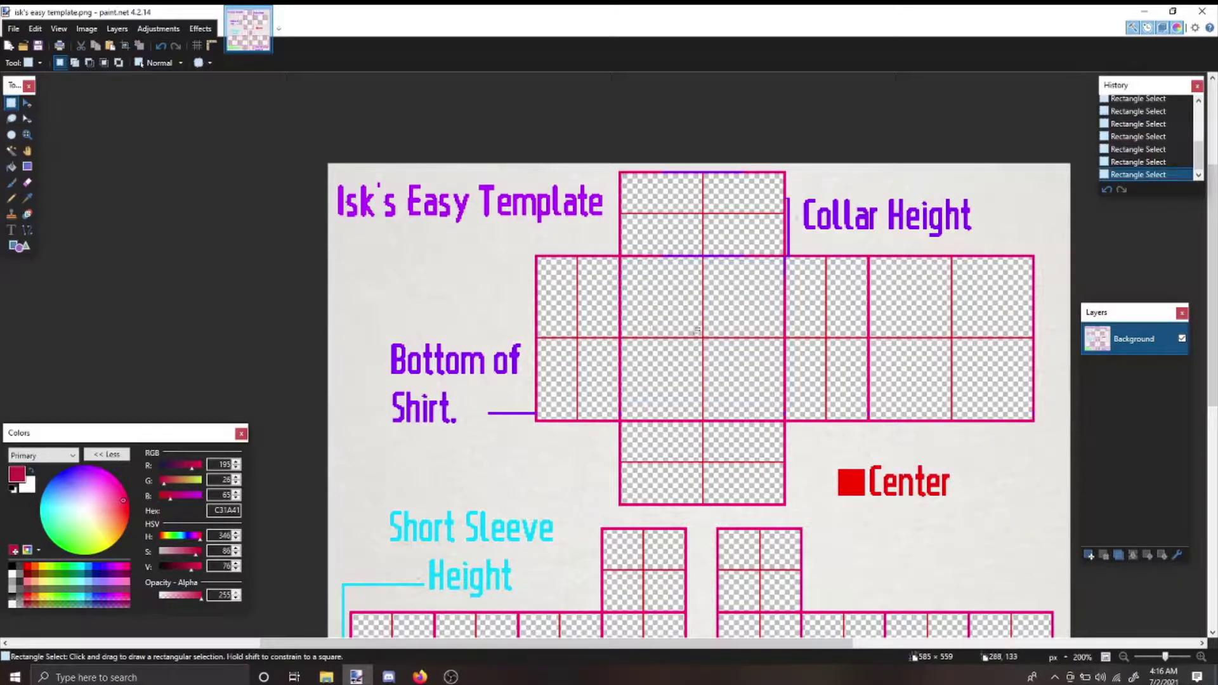
- Examine the long and short sleeve height markers on the arm panels, marking each area with a temporary selection
{"action": "scroll", "coordinate": [697, 330], "scroll_direction": "down", "scroll_amount": 4}
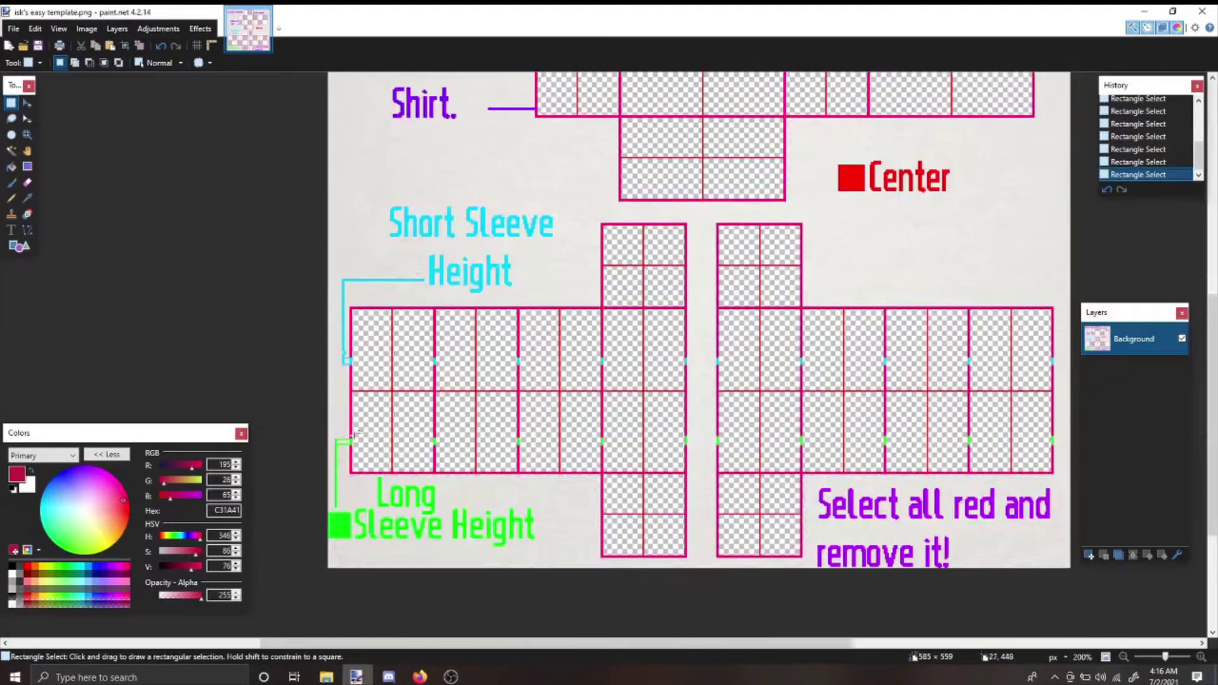
{"action": "left_click_drag", "start_coordinate": [325, 424], "coordinate": [551, 561]}
{"action": "left_click", "coordinate": [552, 562]}
{"action": "left_click_drag", "start_coordinate": [338, 394], "coordinate": [562, 185]}
{"action": "left_click", "coordinate": [563, 185]}
- Examine the bottom-of-shirt and collar height guides on the torso, marking them with temporary selections
{"action": "scroll", "coordinate": [563, 187], "scroll_direction": "up", "scroll_amount": 4}
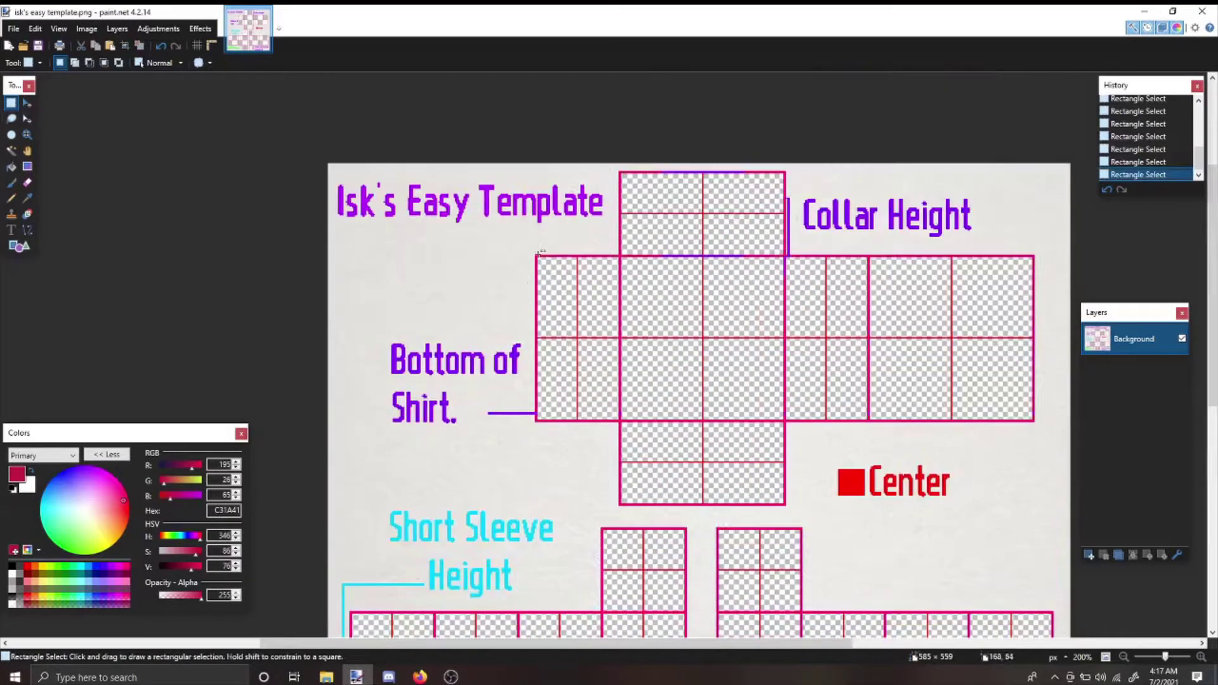
{"action": "left_click_drag", "start_coordinate": [365, 432], "coordinate": [1061, 403]}
{"action": "left_click", "coordinate": [954, 386]}
{"action": "left_click_drag", "start_coordinate": [763, 241], "coordinate": [990, 187]}
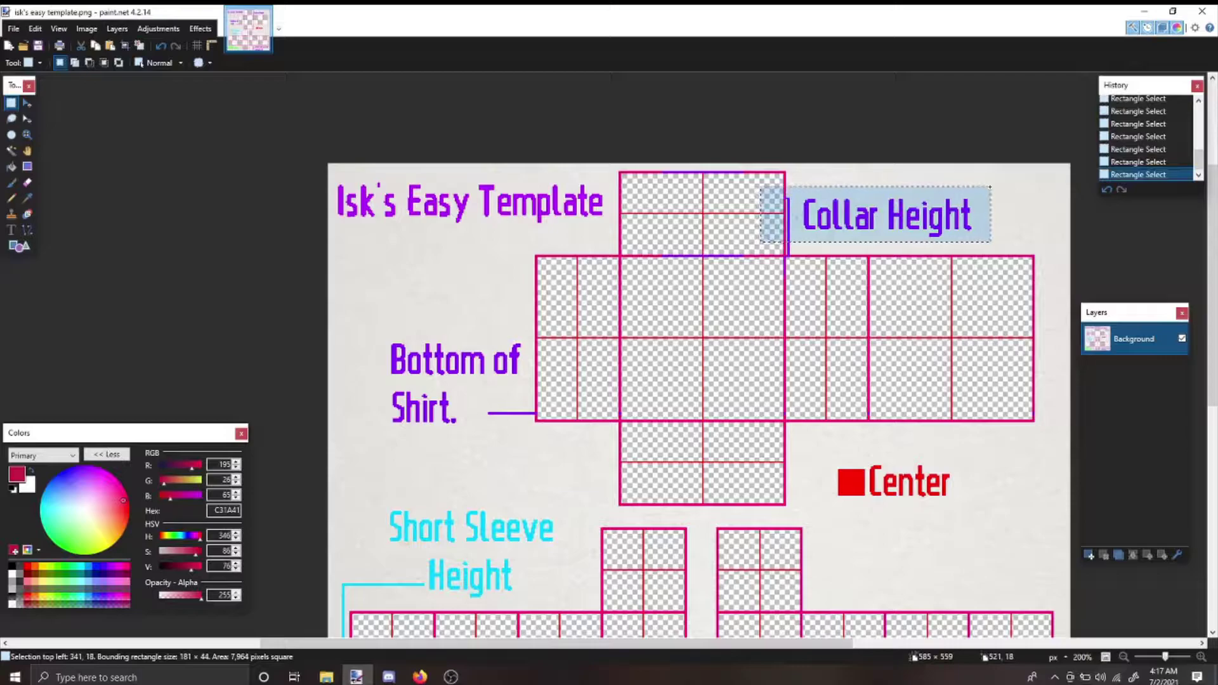
{"action": "left_click", "coordinate": [873, 172]}
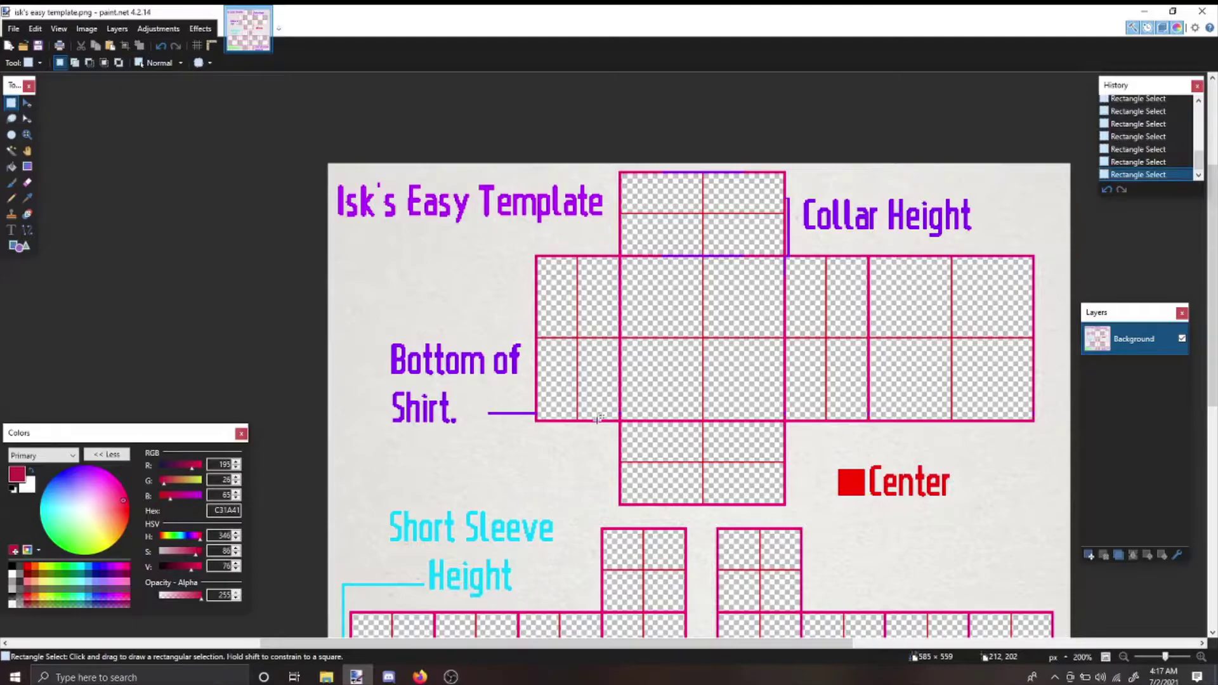
{"action": "scroll", "coordinate": [611, 257], "scroll_direction": "up", "scroll_amount": 2}
{"action": "left_click_drag", "start_coordinate": [658, 257], "coordinate": [790, 240]}
{"action": "left_click", "coordinate": [777, 237]}
{"action": "scroll", "coordinate": [777, 237], "scroll_direction": "down", "scroll_amount": 2}
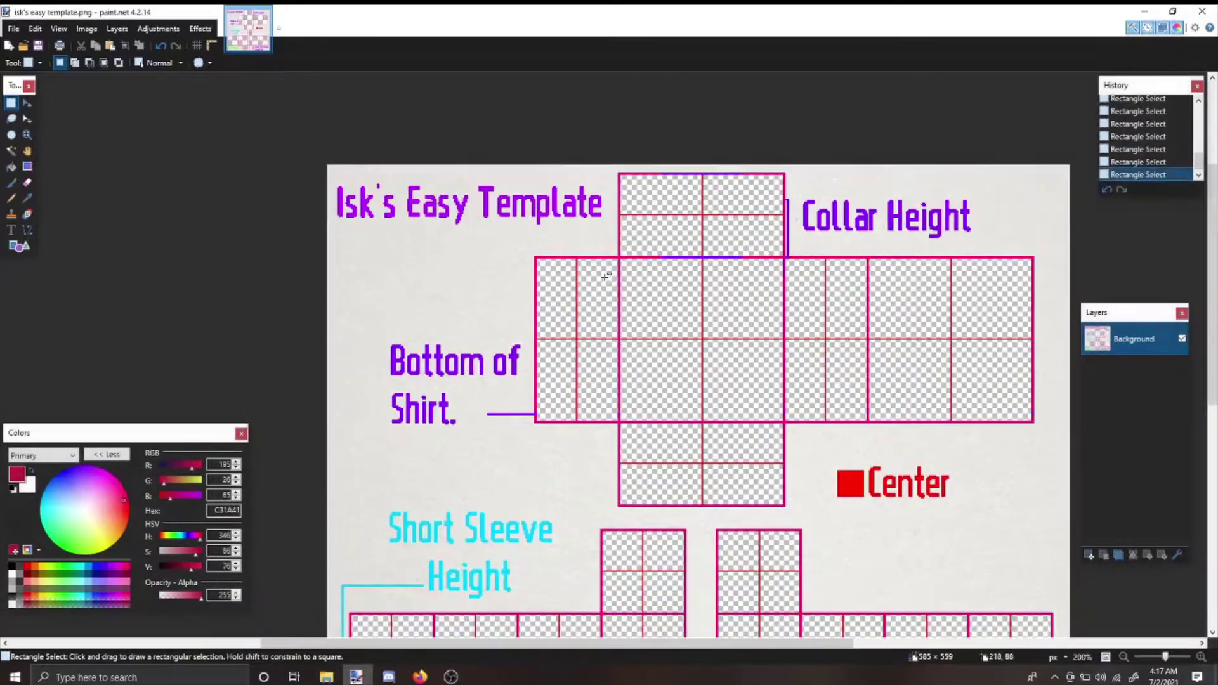
- Look at fabric.png and freeshadetest.png in the shader folder and return to the template
{"action": "scroll", "coordinate": [730, 411], "scroll_direction": "down", "scroll_amount": 3}
{"action": "scroll", "coordinate": [728, 410], "scroll_direction": "down", "scroll_amount": 3}
{"action": "scroll", "coordinate": [728, 411], "scroll_direction": "up", "scroll_amount": 4}
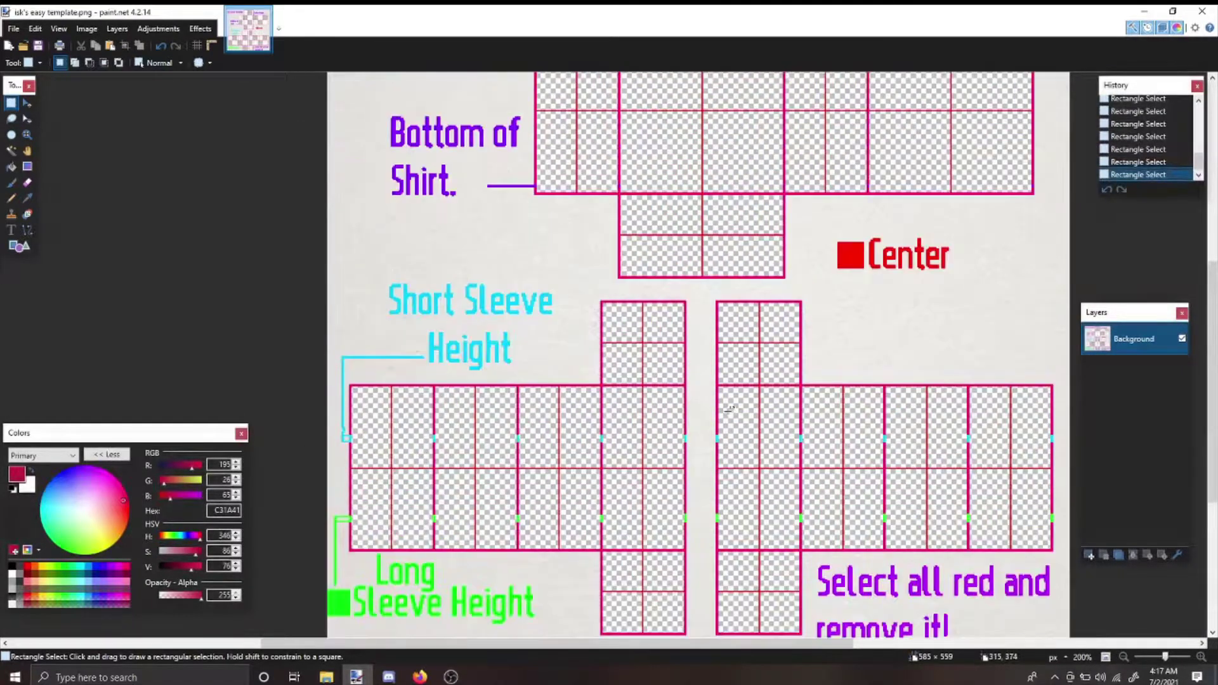
{"action": "left_click", "coordinate": [326, 677]}
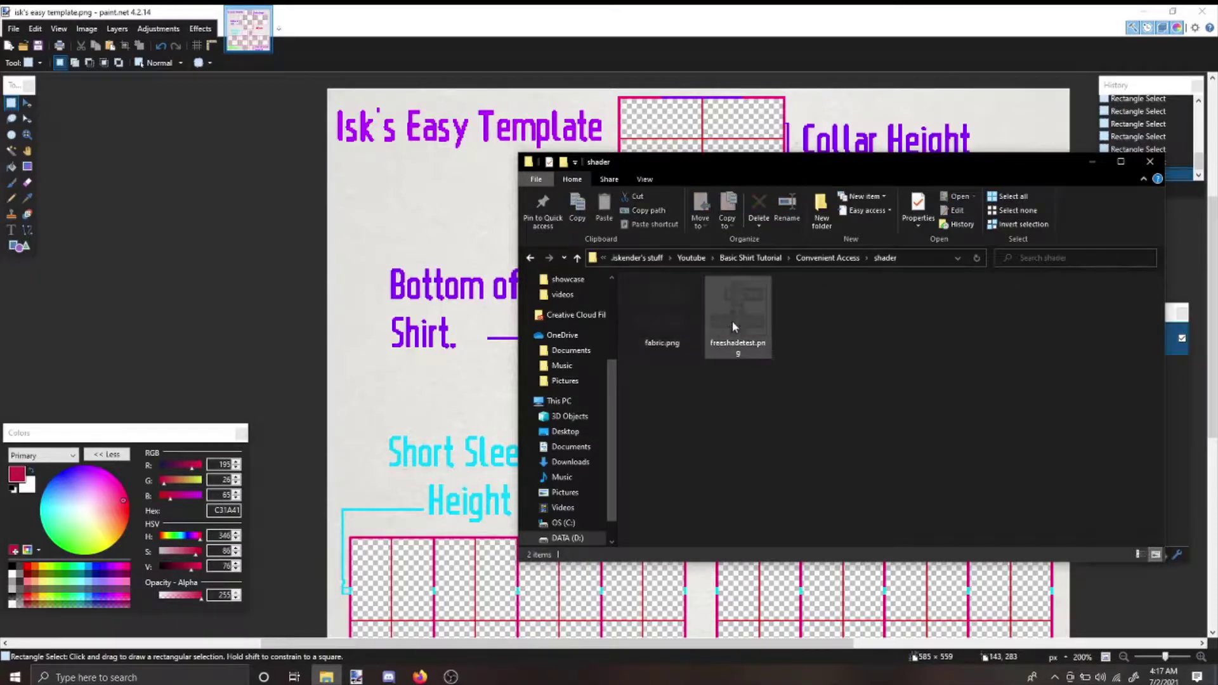
{"action": "left_click", "coordinate": [103, 250]}
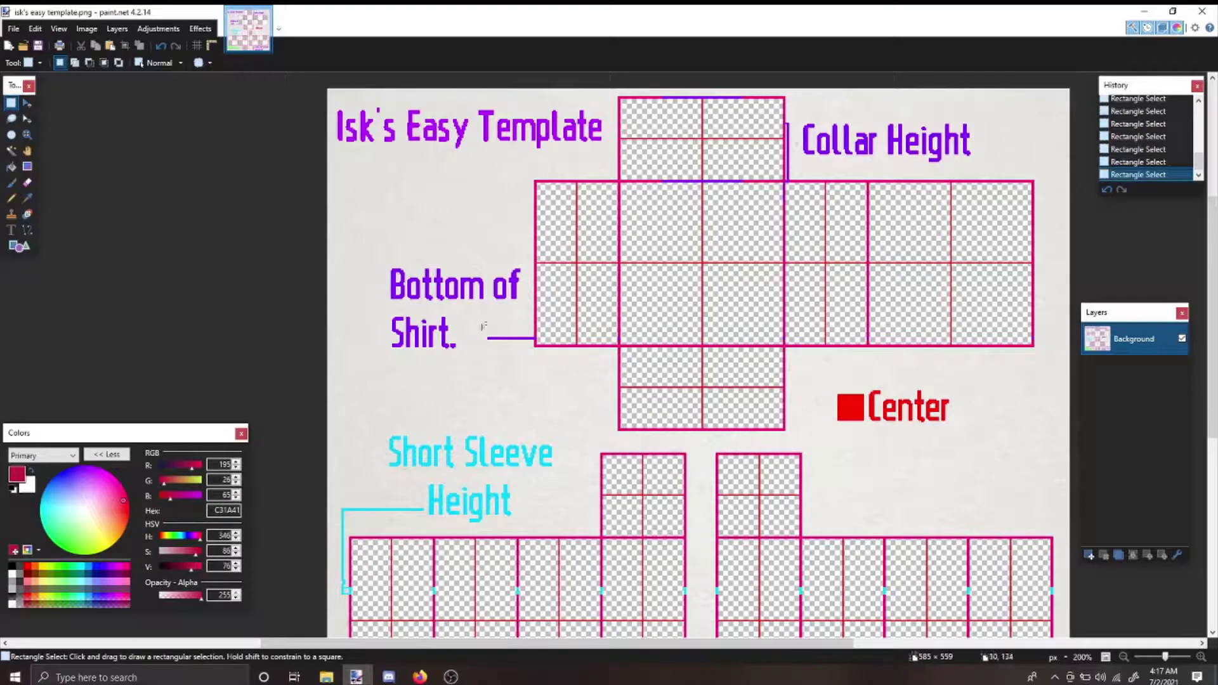
- Add a new layer above the template background and reset the primary colour to black (000000)
{"action": "scroll", "coordinate": [535, 349], "scroll_direction": "down", "scroll_amount": 2}
{"action": "scroll", "coordinate": [640, 346], "scroll_direction": "down", "scroll_amount": 5}
{"action": "scroll", "coordinate": [639, 346], "scroll_direction": "up", "scroll_amount": 5}
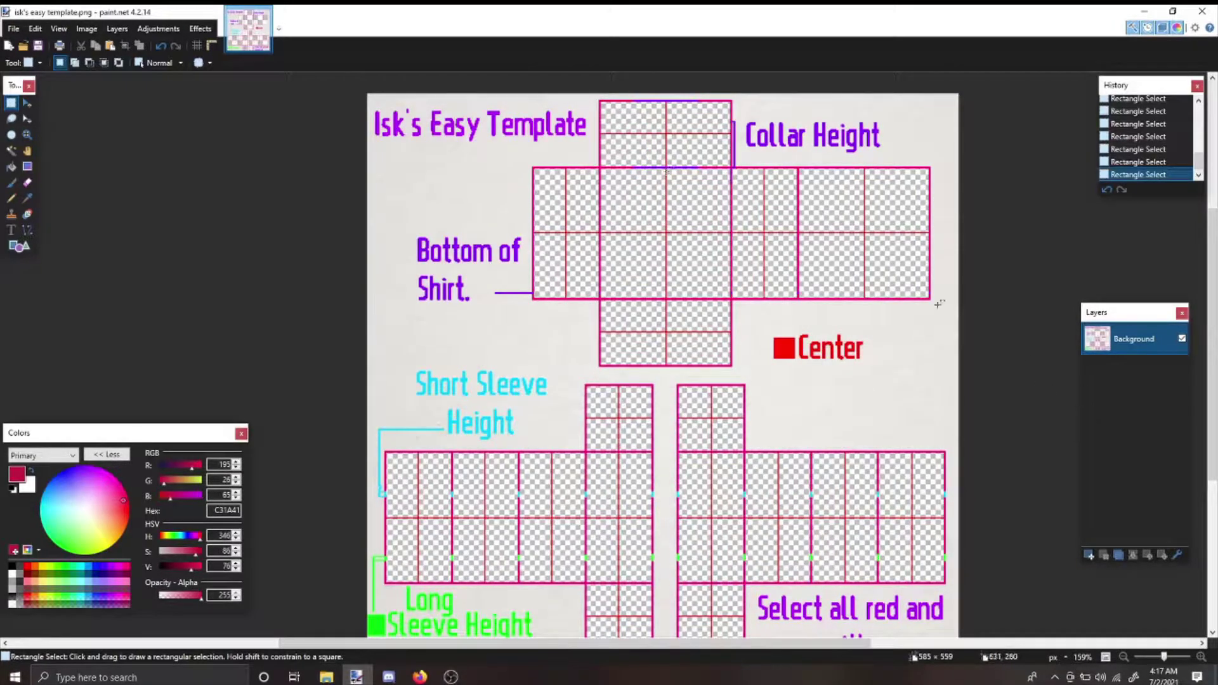
{"action": "scroll", "coordinate": [725, 139], "scroll_direction": "up", "scroll_amount": 2}
{"action": "scroll", "coordinate": [725, 139], "scroll_direction": "down", "scroll_amount": 3}
{"action": "scroll", "coordinate": [565, 197], "scroll_direction": "up", "scroll_amount": 7}
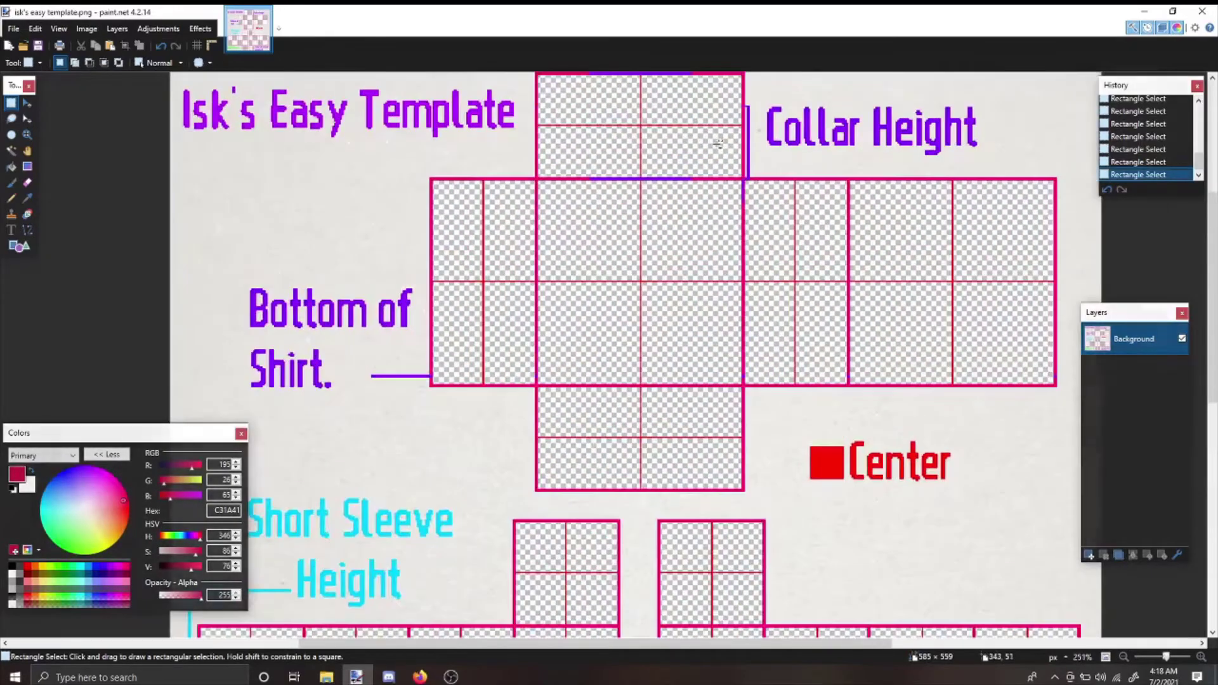
{"action": "scroll", "coordinate": [578, 222], "scroll_direction": "up", "scroll_amount": 4}
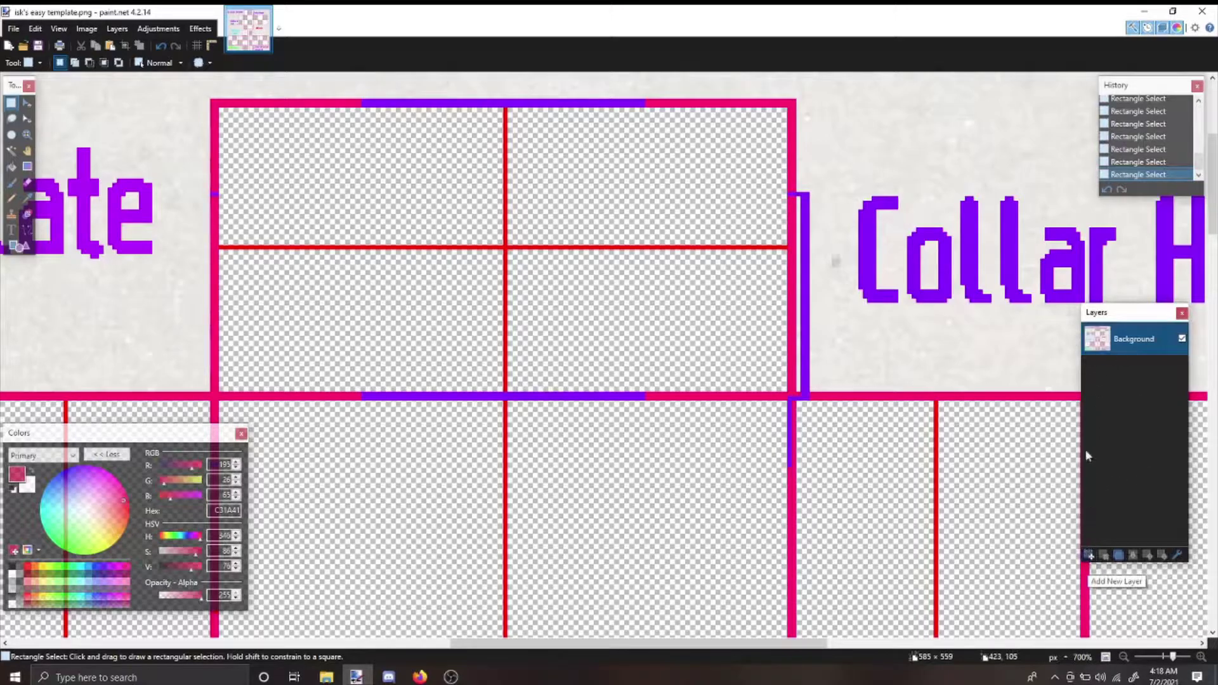
{"action": "left_click", "coordinate": [1090, 556]}
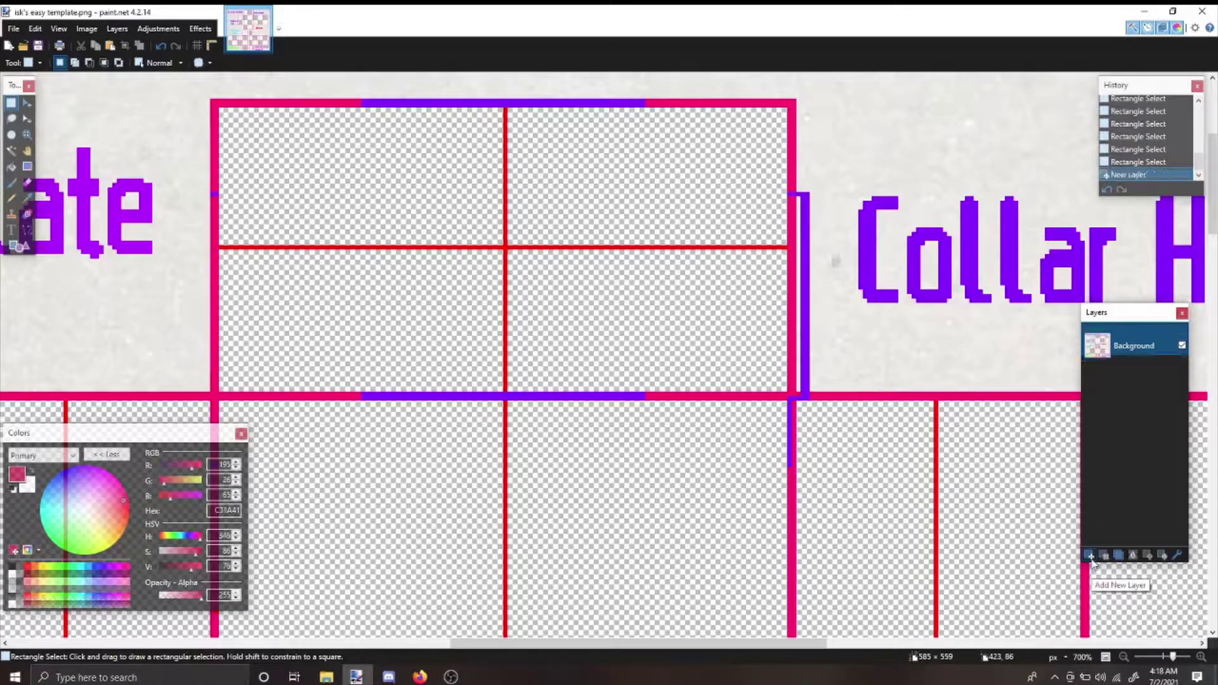
{"action": "left_click", "coordinate": [27, 230]}
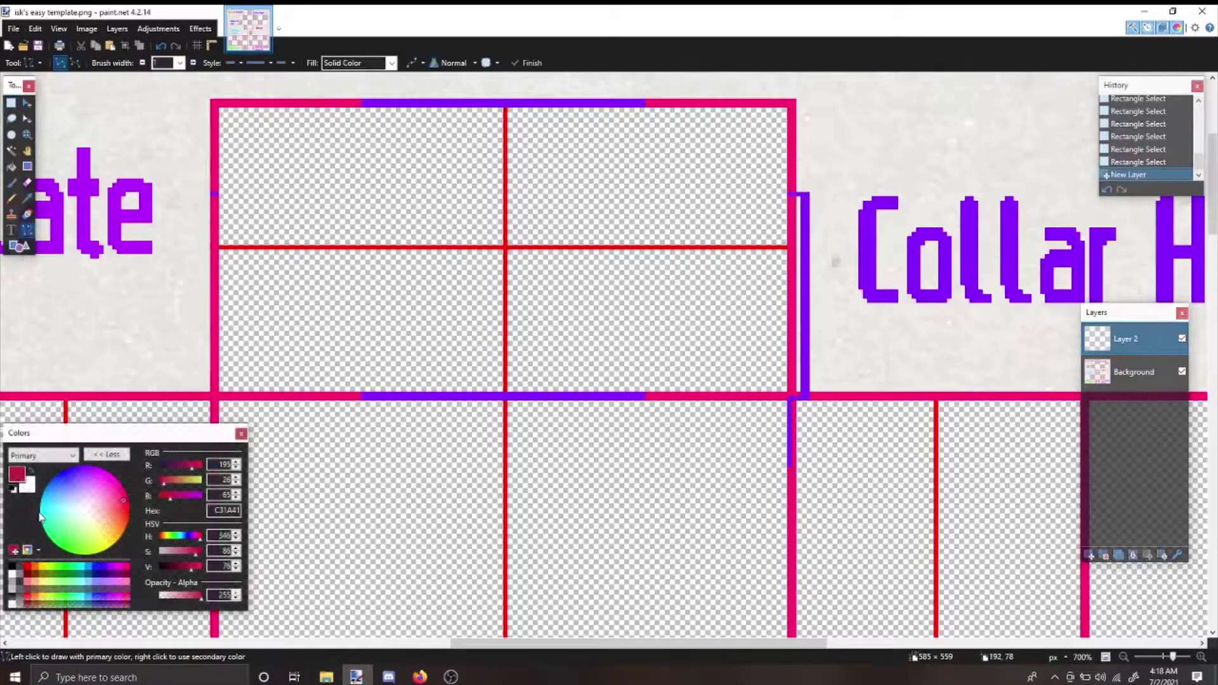
{"action": "left_click", "coordinate": [13, 491]}
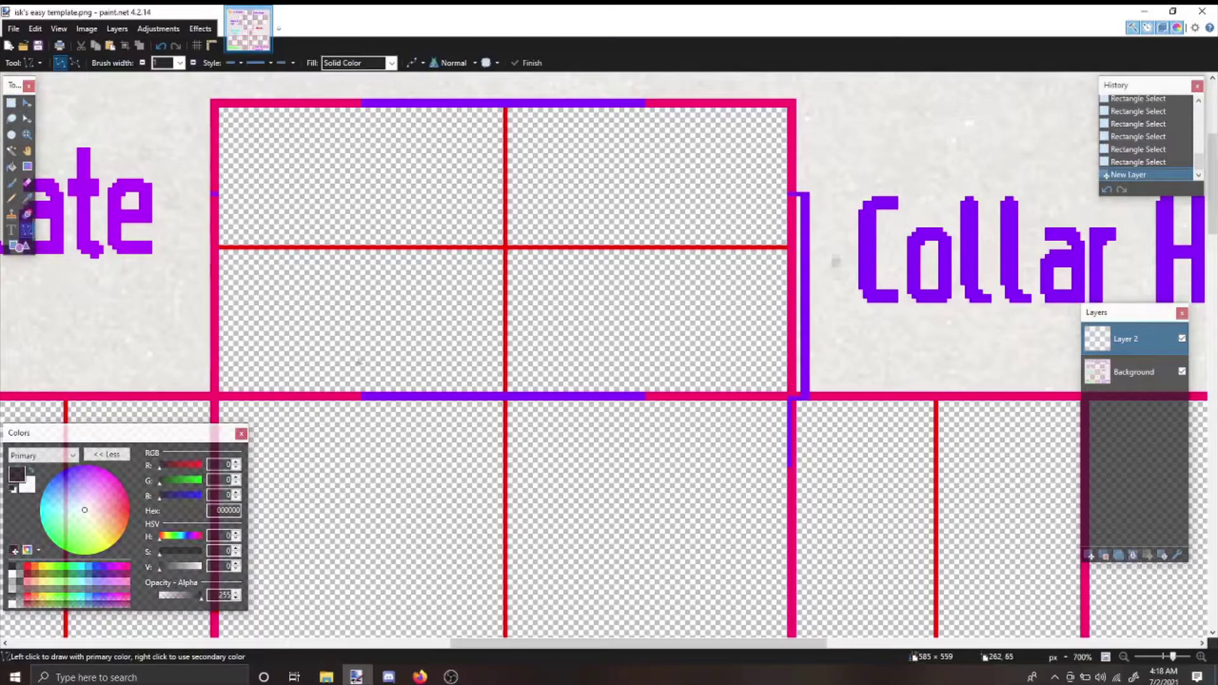
- Scribble black paintbrush lines across the torso on the new layer and merge it down into the background
{"action": "scroll", "coordinate": [328, 391], "scroll_direction": "up", "scroll_amount": 1}
{"action": "scroll", "coordinate": [436, 411], "scroll_direction": "up", "scroll_amount": 2}
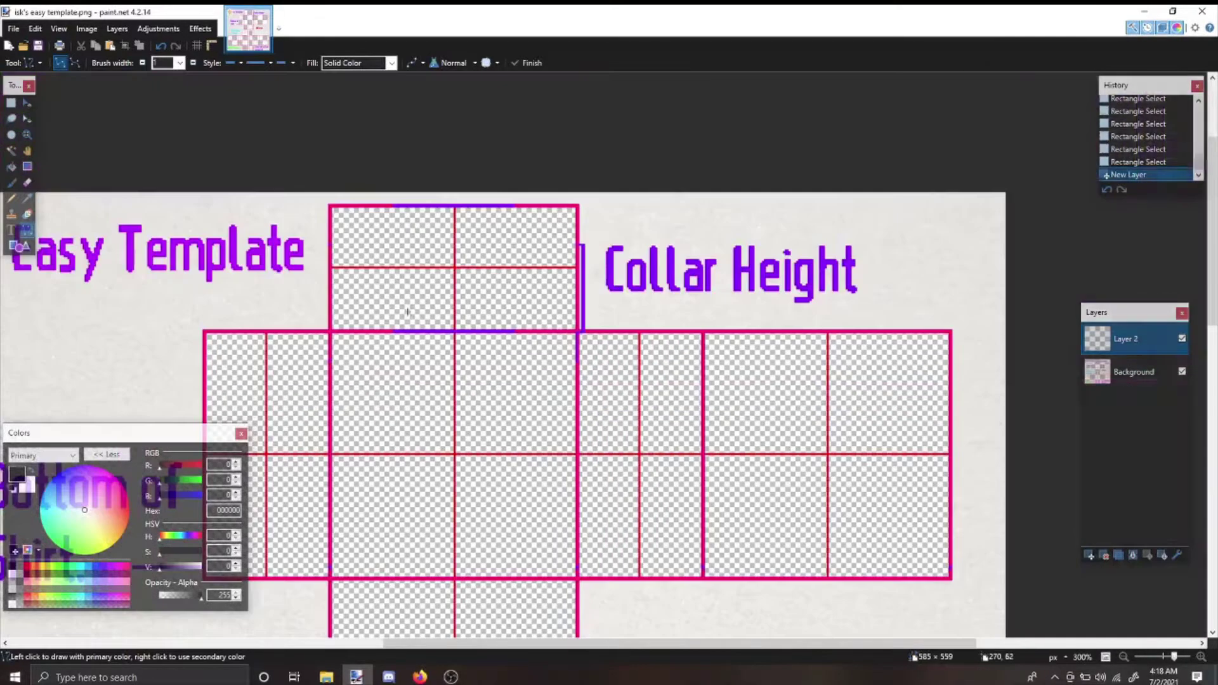
{"action": "scroll", "coordinate": [397, 291], "scroll_direction": "down", "scroll_amount": 5}
{"action": "left_click", "coordinate": [9, 193]}
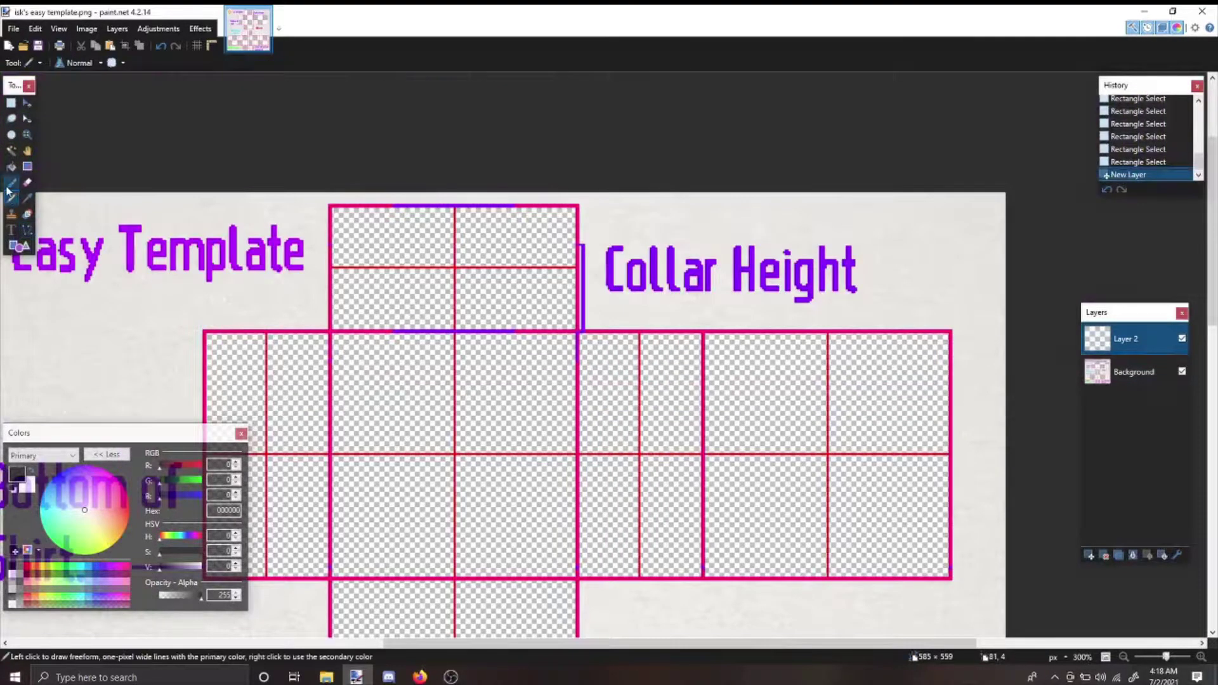
{"action": "left_click", "coordinate": [12, 183]}
{"action": "mouse_move", "coordinate": [390, 382]}
{"action": "left_mouse_down"}
{"action": "mouse_move", "coordinate": [596, 266]}
{"action": "mouse_move", "coordinate": [558, 507]}
{"action": "mouse_move", "coordinate": [482, 416]}
{"action": "mouse_move", "coordinate": [251, 562]}
{"action": "left_mouse_up"}
{"action": "left_click", "coordinate": [1134, 556]}
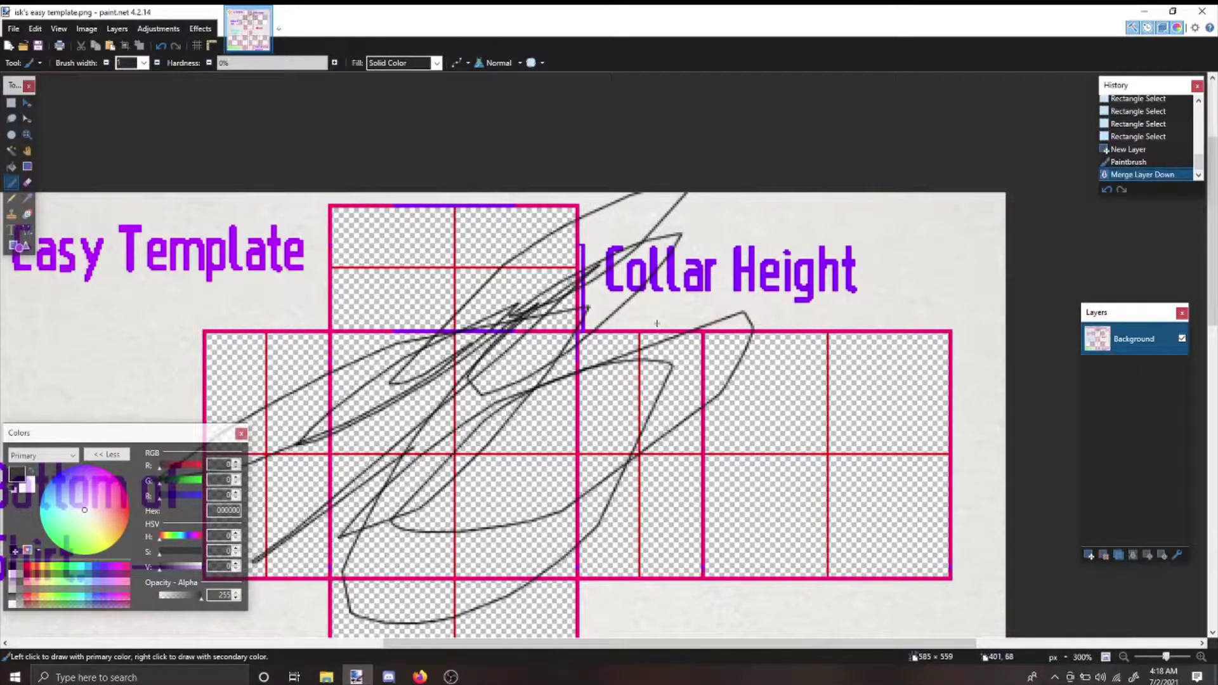
- Undo the layer merge and erase all the scribbles from the upper layer
{"action": "key", "text": "ctrl+z"}
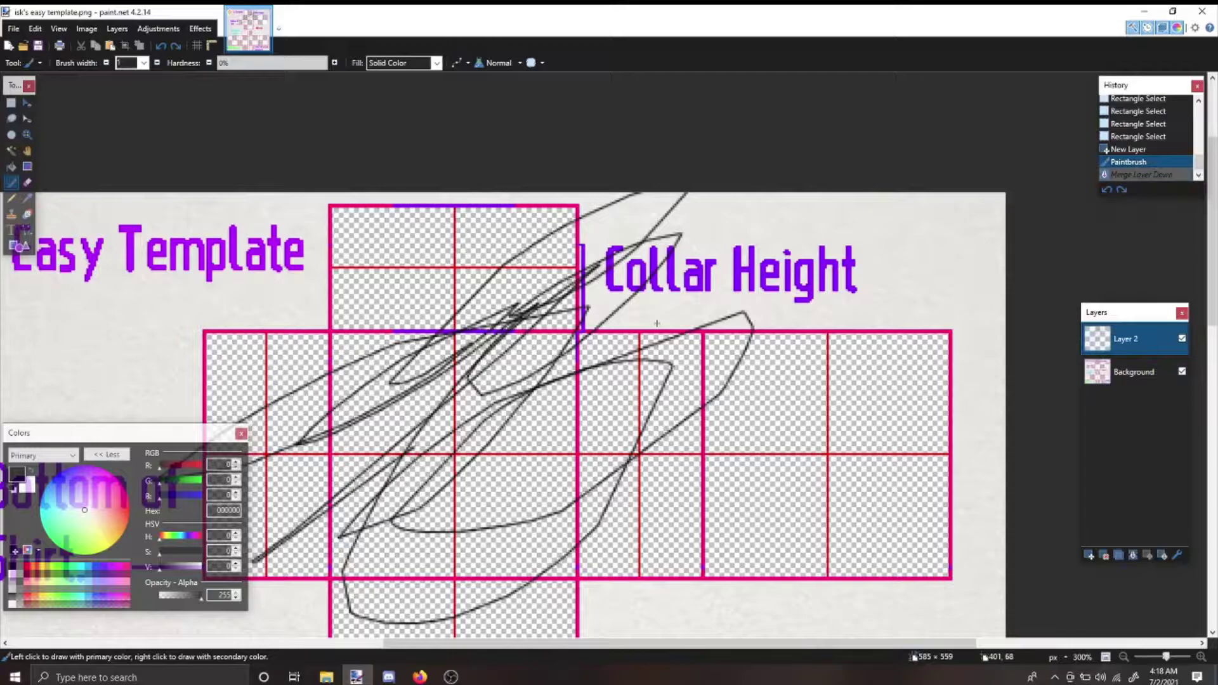
{"action": "key", "text": "ctrl+a"}
{"action": "key", "text": "Delete"}
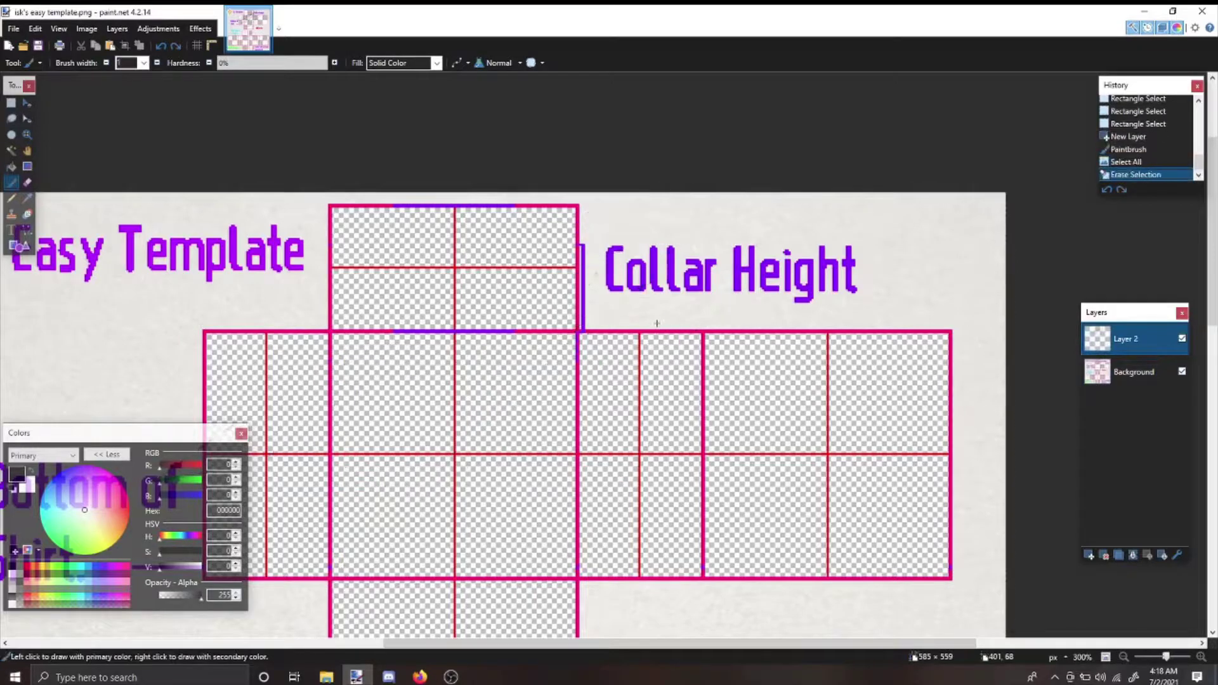
- Pencil a few black pixels just below the left end of the purple collar line and undo the last stroke
{"action": "left_click", "coordinate": [10, 102]}
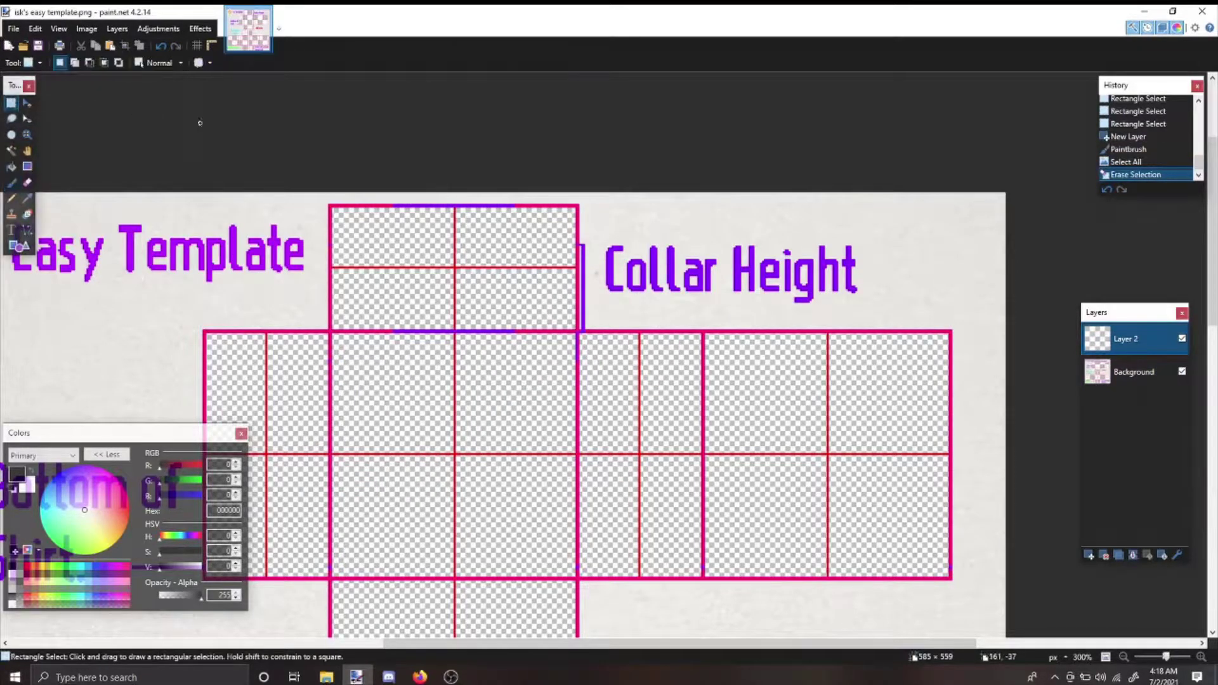
{"action": "scroll", "coordinate": [295, 186], "scroll_direction": "up", "scroll_amount": 2}
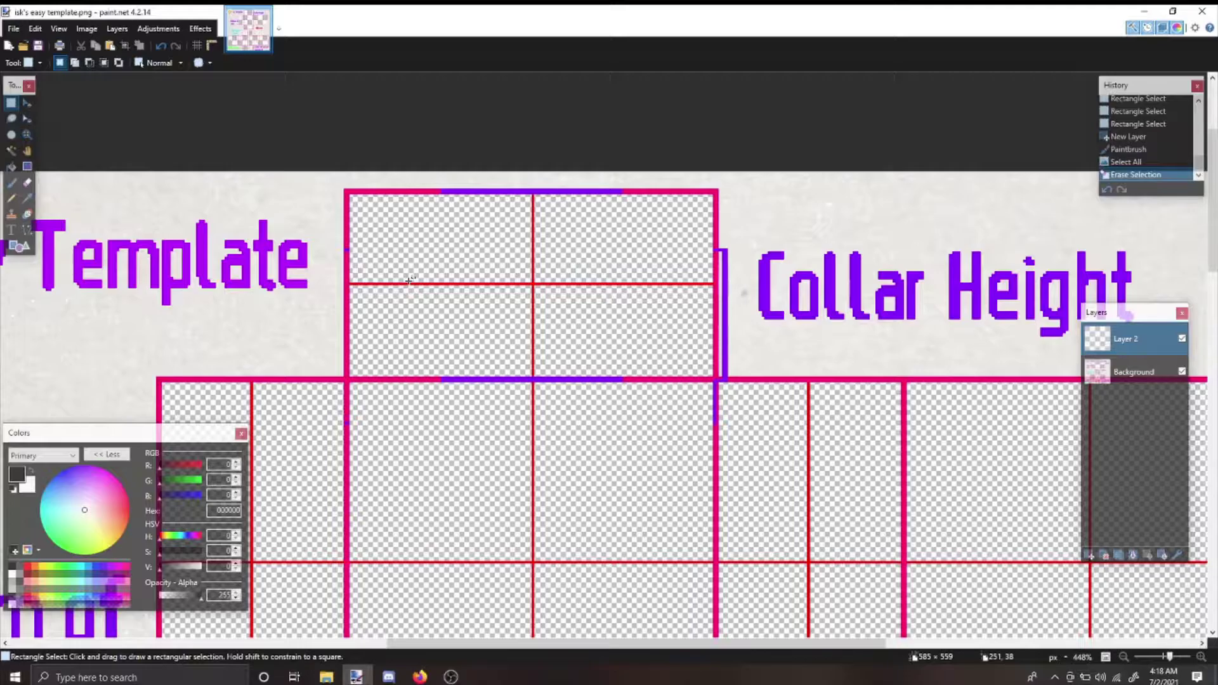
{"action": "scroll", "coordinate": [430, 344], "scroll_direction": "up", "scroll_amount": 4}
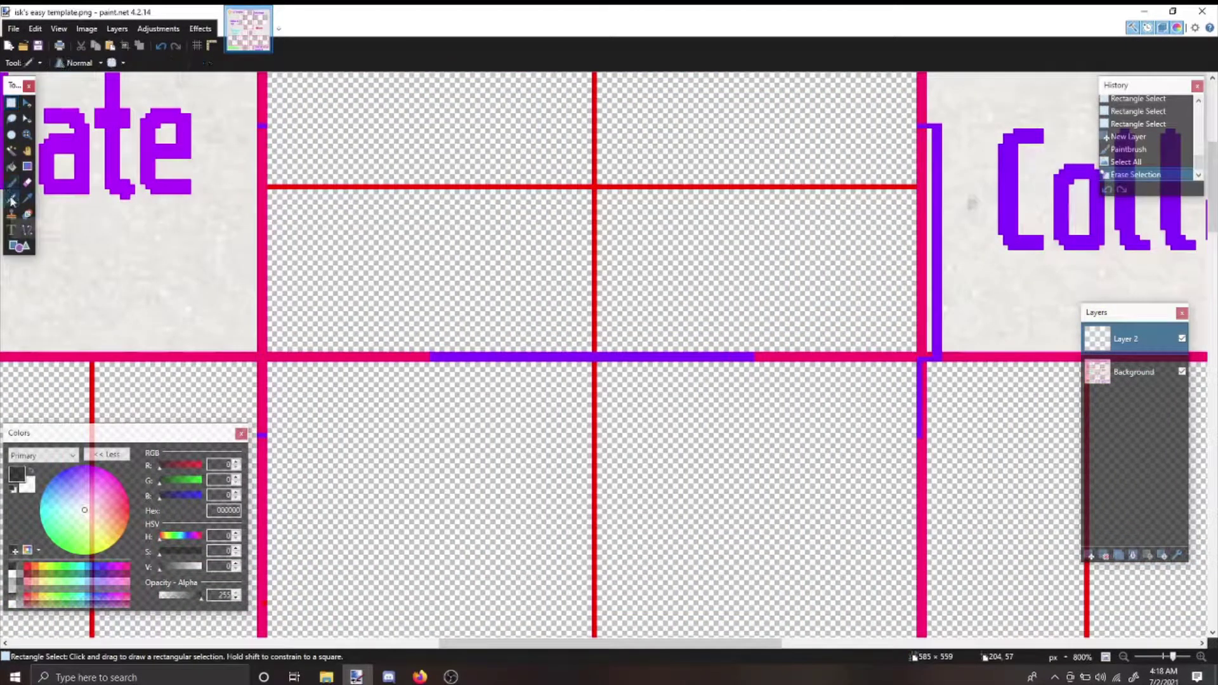
{"action": "left_click", "coordinate": [12, 198]}
{"action": "scroll", "coordinate": [431, 324], "scroll_direction": "up", "scroll_amount": 2}
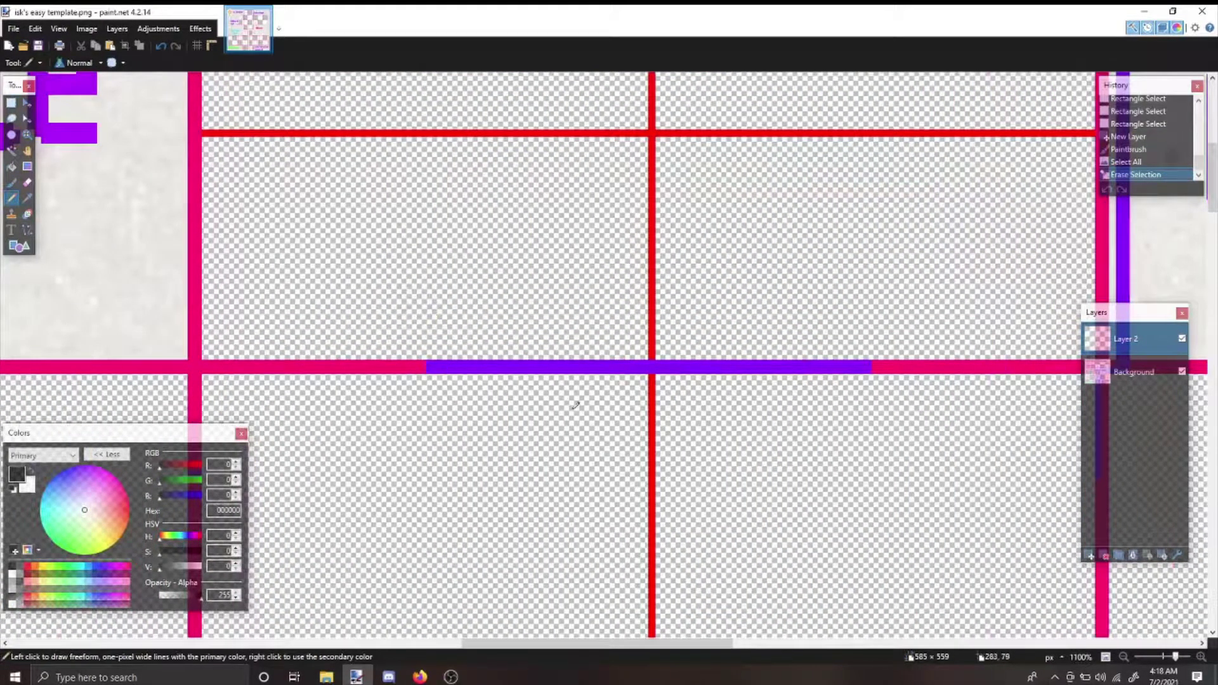
{"action": "scroll", "coordinate": [578, 404], "scroll_direction": "up", "scroll_amount": 2}
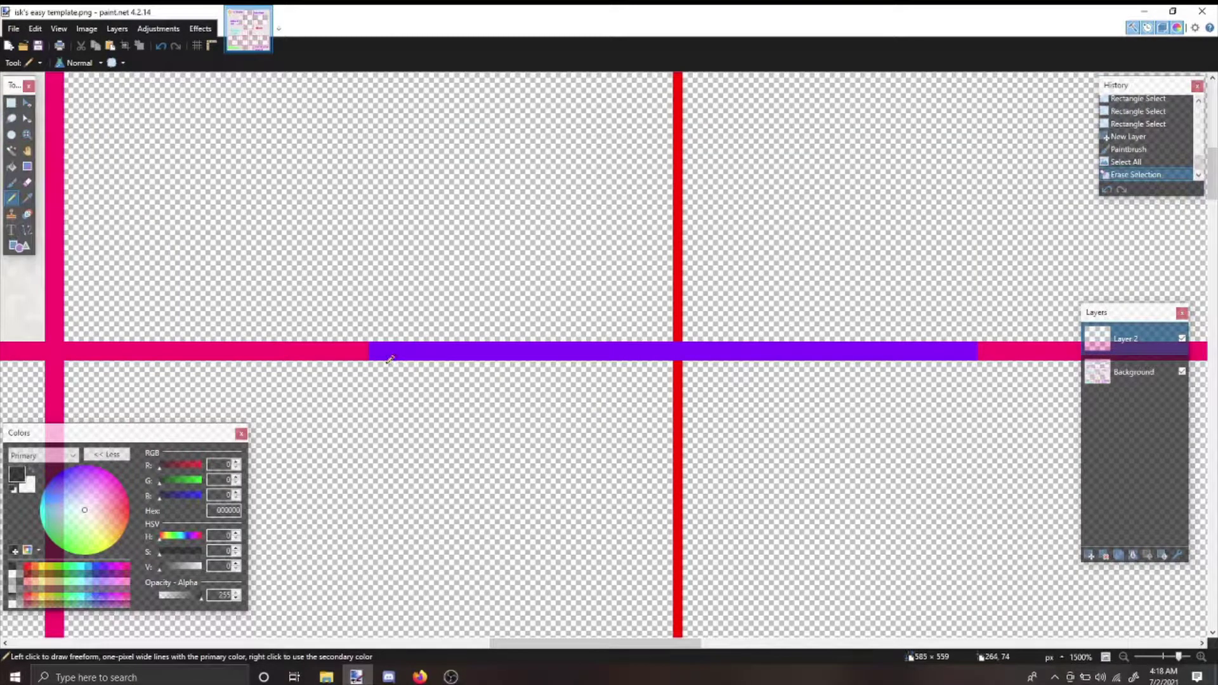
{"action": "left_click_drag", "start_coordinate": [389, 359], "coordinate": [387, 362]}
{"action": "left_click_drag", "start_coordinate": [389, 365], "coordinate": [407, 368]}
{"action": "left_click", "coordinate": [407, 368]}
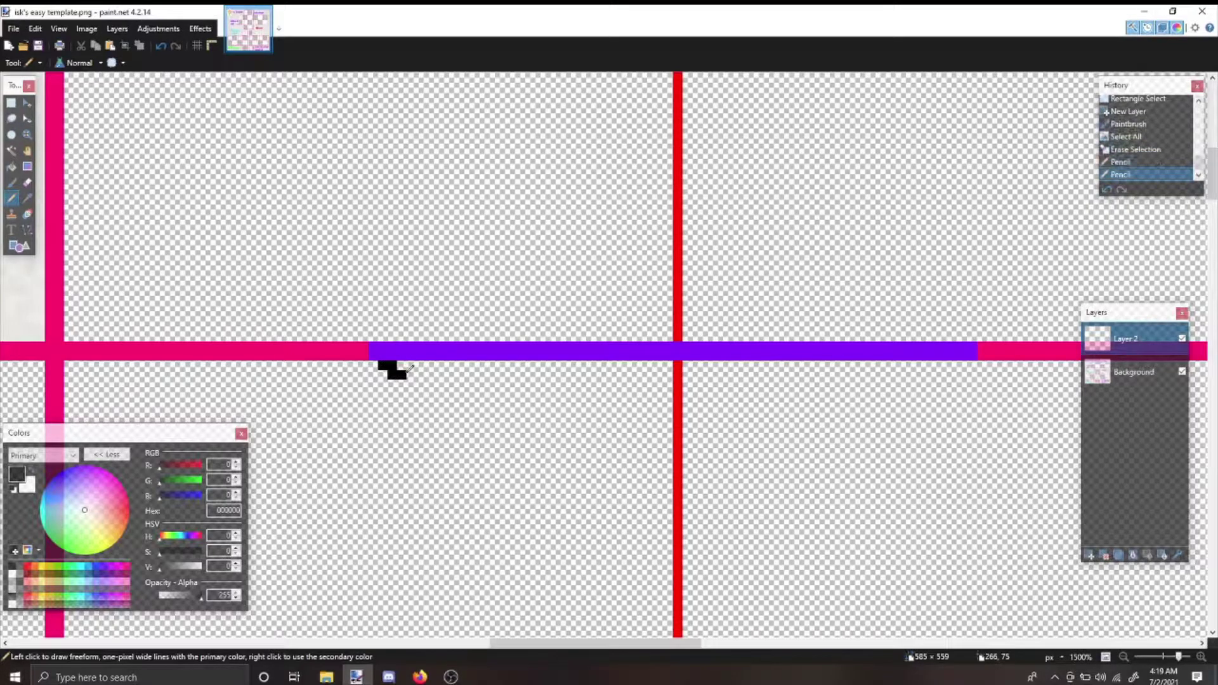
{"action": "key", "text": "ctrl+z"}
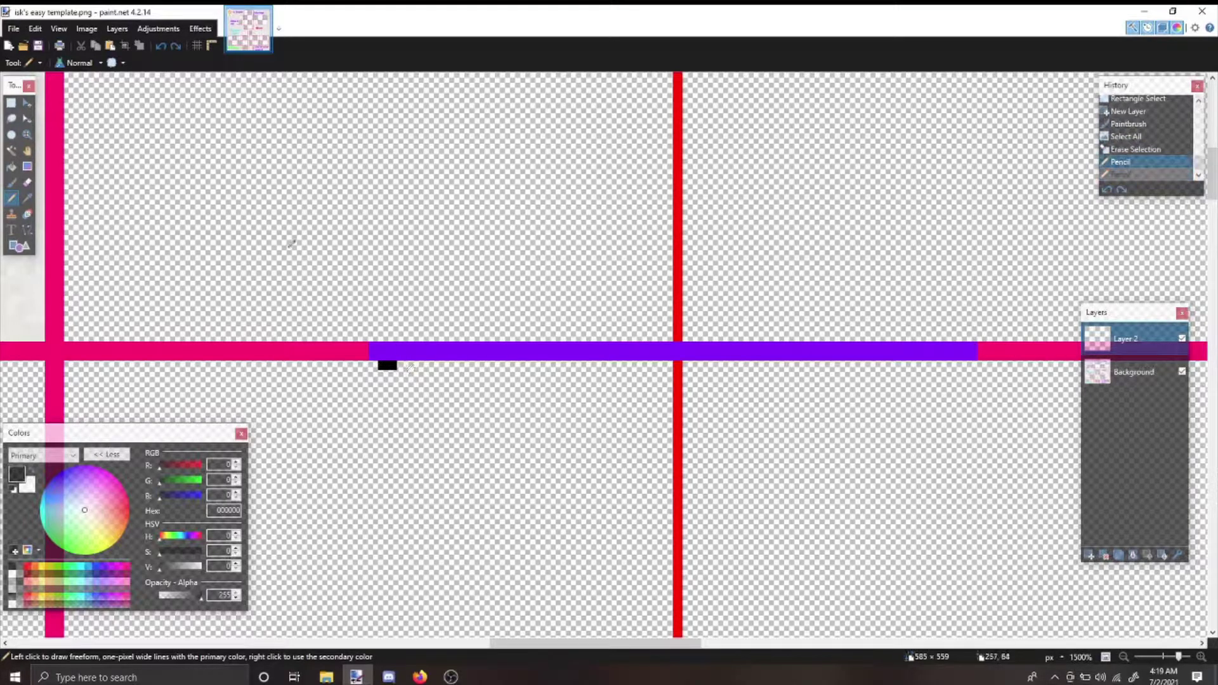
- Scribble a freehand pencil stroke above the purple collar line and undo it
{"action": "mouse_move", "coordinate": [298, 231]}
{"action": "left_mouse_down"}
{"action": "mouse_move", "coordinate": [384, 242]}
{"action": "mouse_move", "coordinate": [418, 195]}
{"action": "mouse_move", "coordinate": [395, 162]}
{"action": "mouse_move", "coordinate": [404, 204]}
{"action": "mouse_move", "coordinate": [518, 157]}
{"action": "left_mouse_up"}
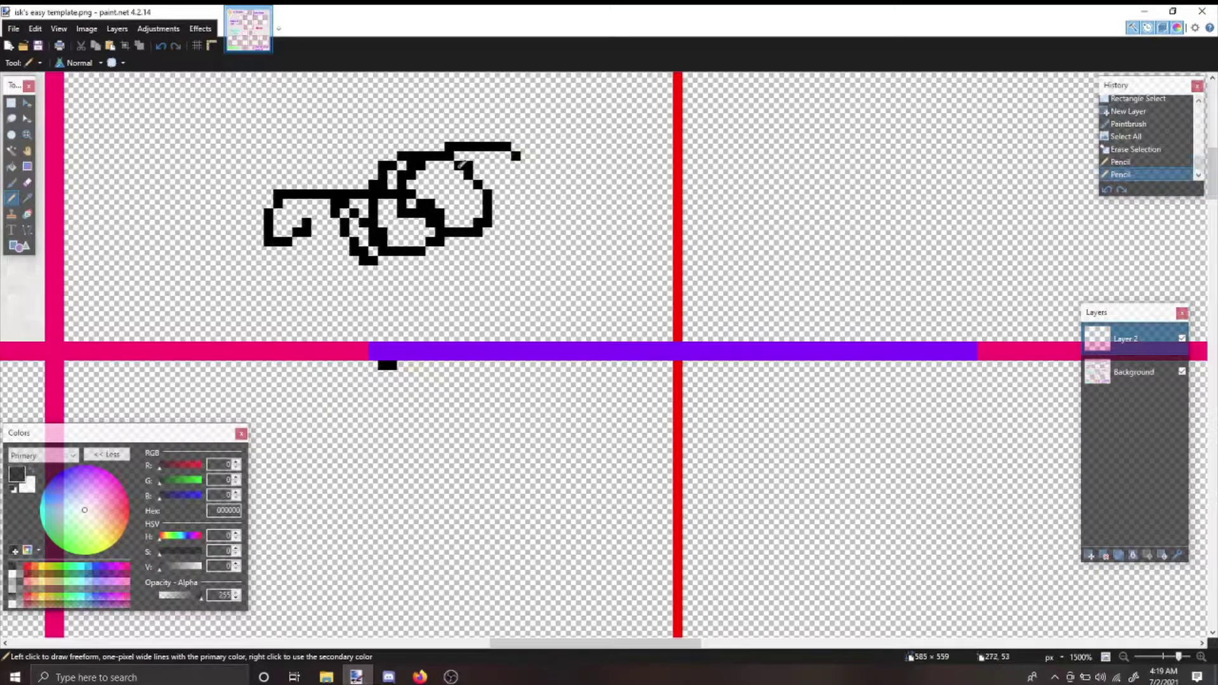
{"action": "scroll", "coordinate": [473, 193], "scroll_direction": "down", "scroll_amount": 3}
{"action": "key", "text": "ctrl+z"}
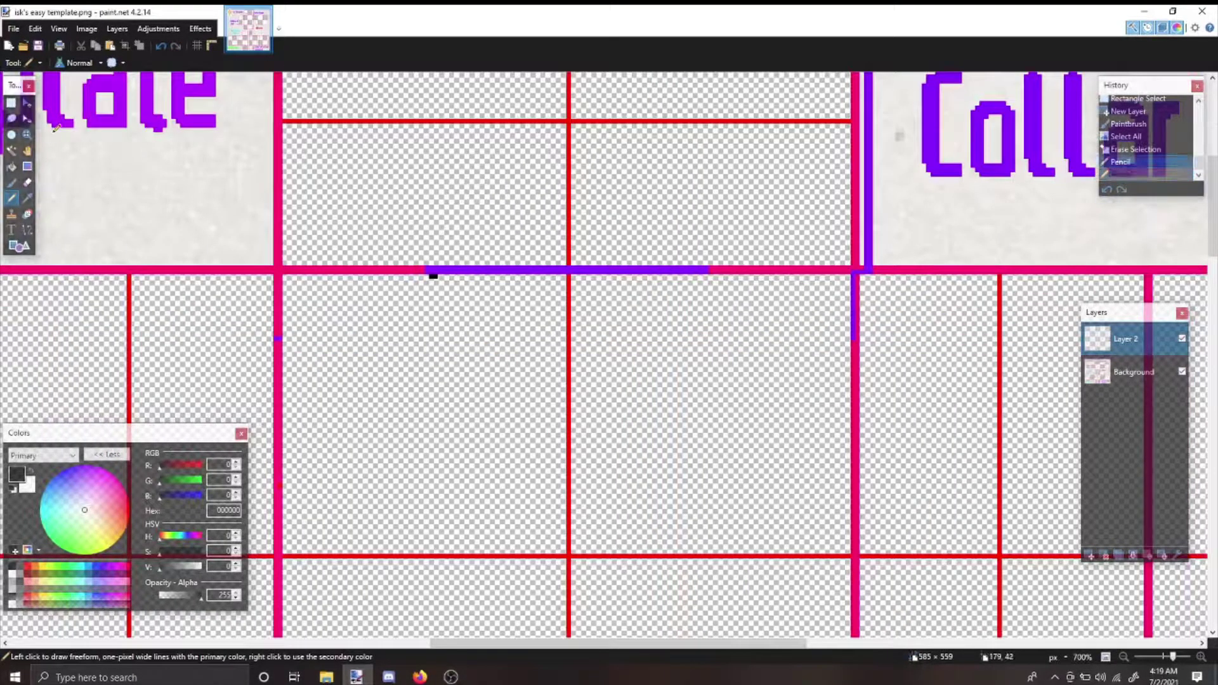
- Switch to the Line/Curve tool, turn off its antialiasing and choose pixelated selection quality
{"action": "left_click", "coordinate": [24, 231]}
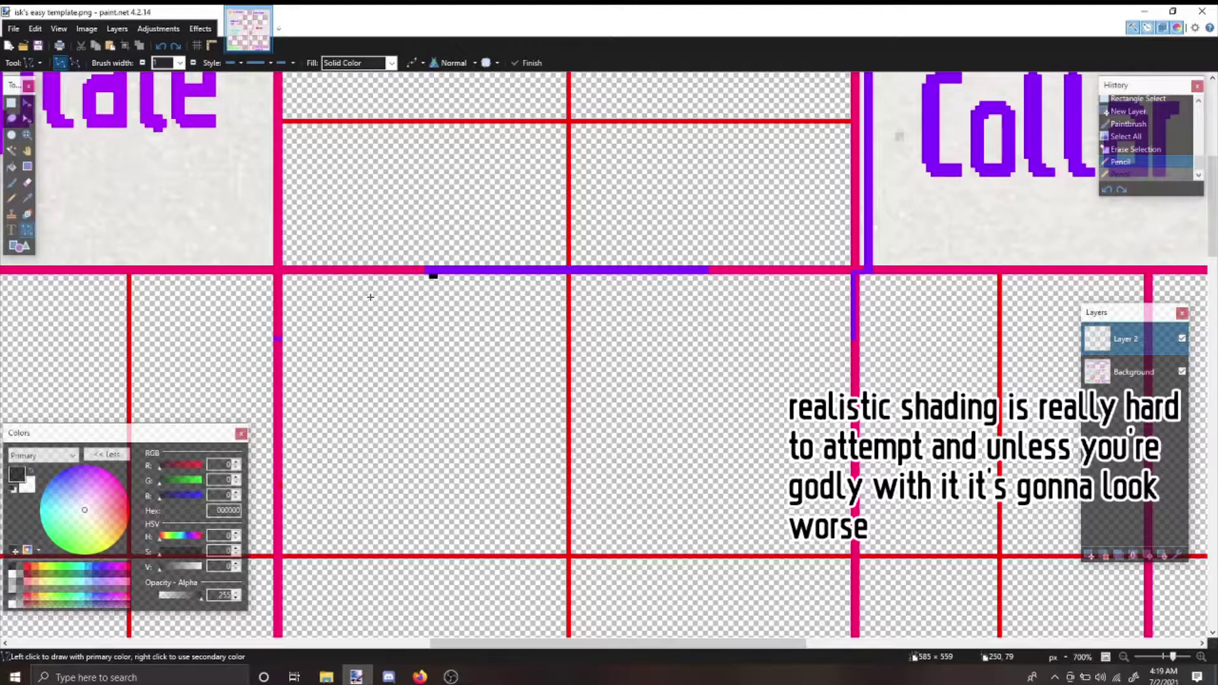
{"action": "scroll", "coordinate": [474, 256], "scroll_direction": "up", "scroll_amount": 2}
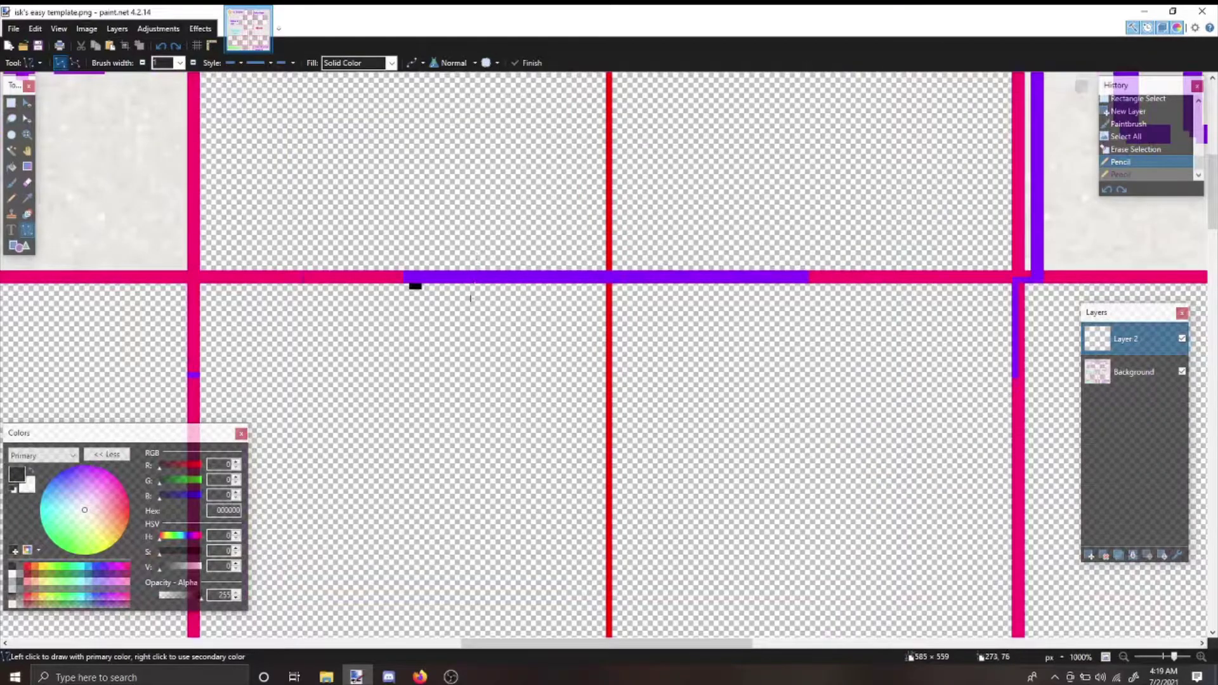
{"action": "scroll", "coordinate": [451, 292], "scroll_direction": "down", "scroll_amount": 2}
{"action": "scroll", "coordinate": [406, 292], "scroll_direction": "up", "scroll_amount": 5}
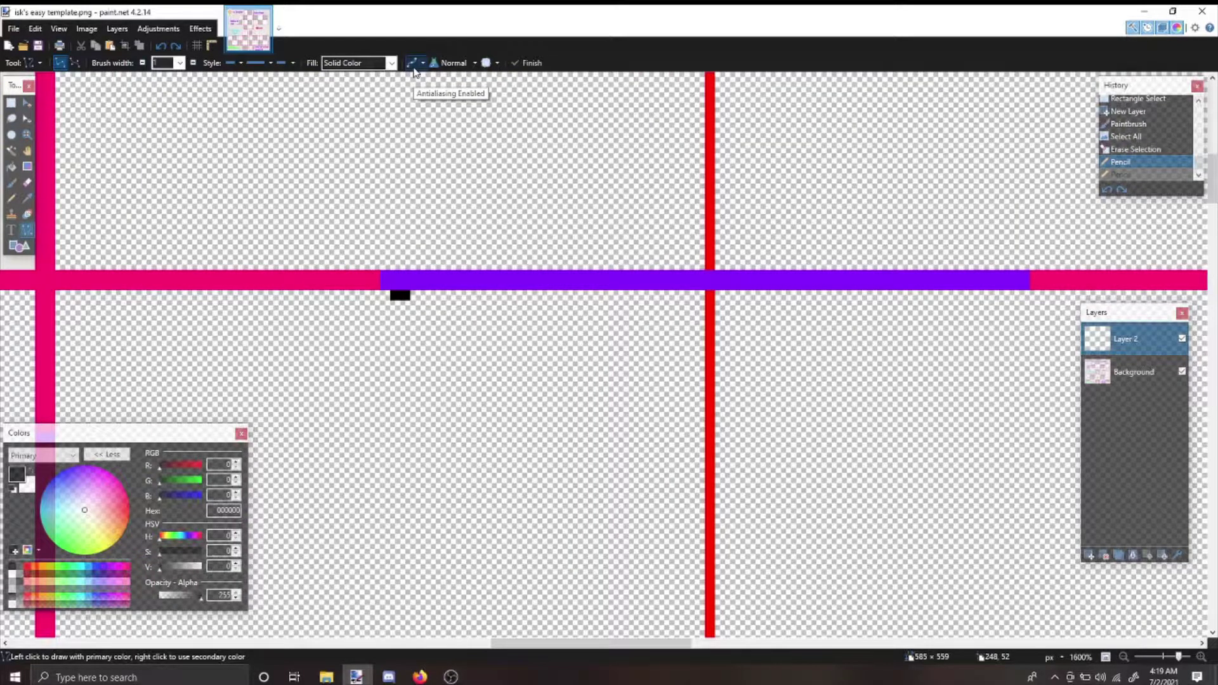
{"action": "left_click_drag", "start_coordinate": [401, 315], "coordinate": [397, 273]}
{"action": "scroll", "coordinate": [518, 344], "scroll_direction": "up", "scroll_amount": 1}
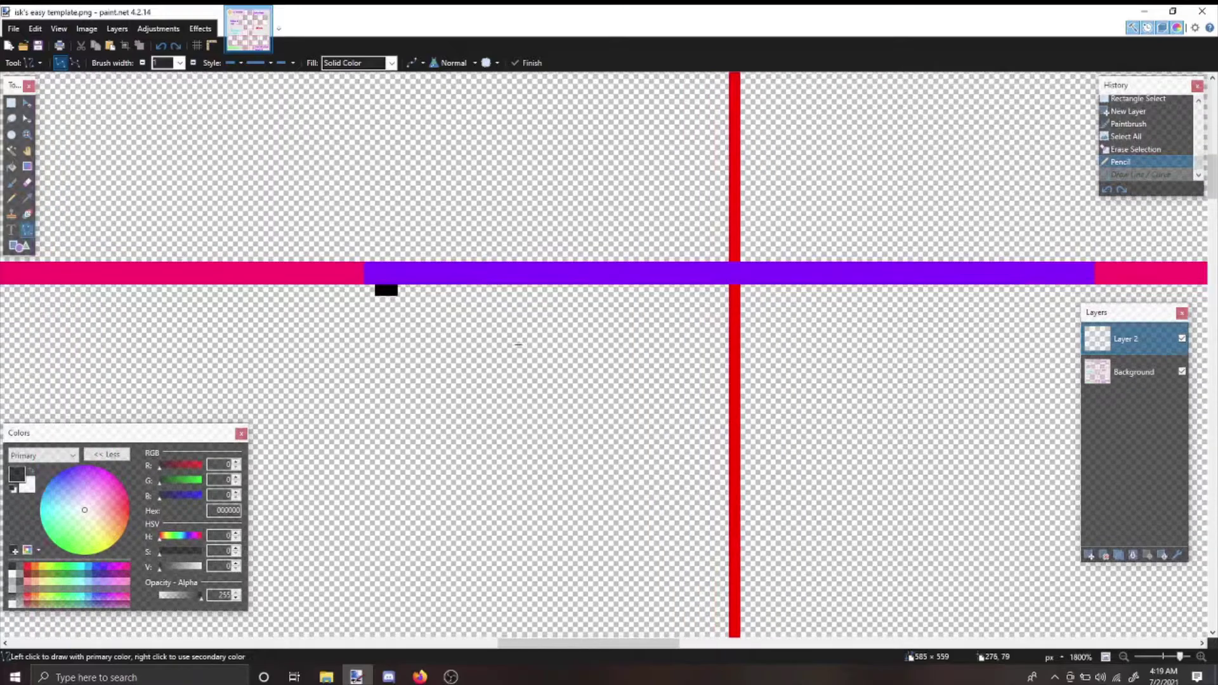
{"action": "scroll", "coordinate": [518, 345], "scroll_direction": "up", "scroll_amount": 1}
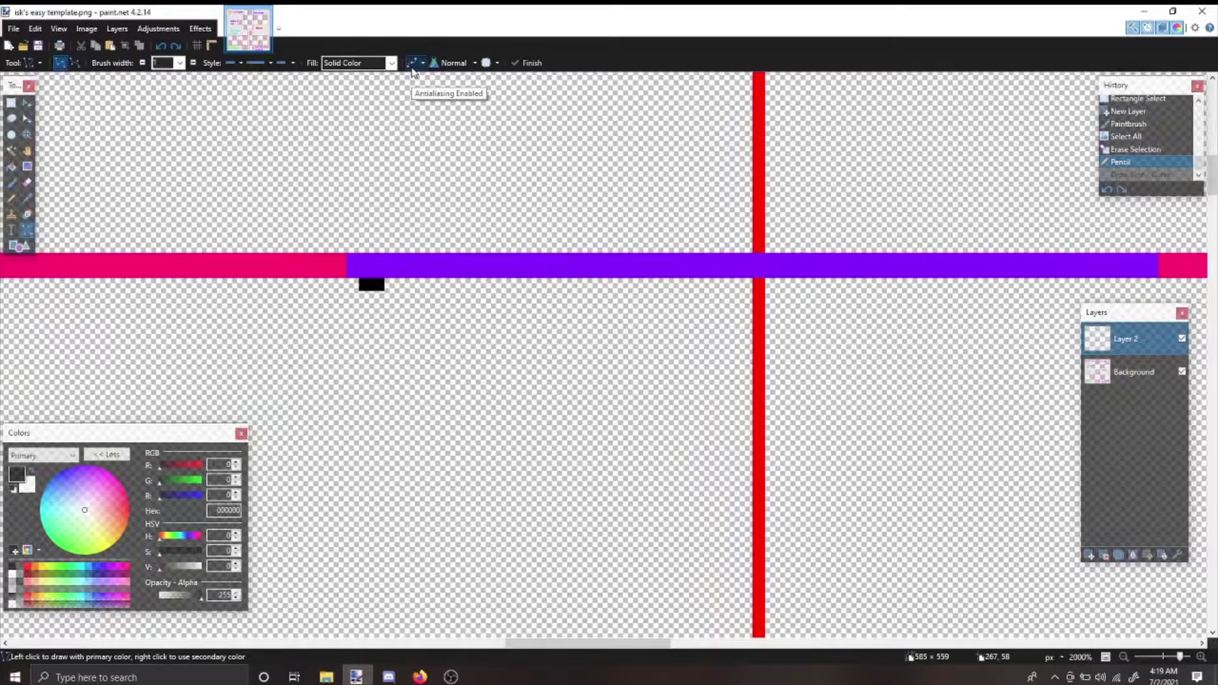
{"action": "left_click", "coordinate": [487, 67]}
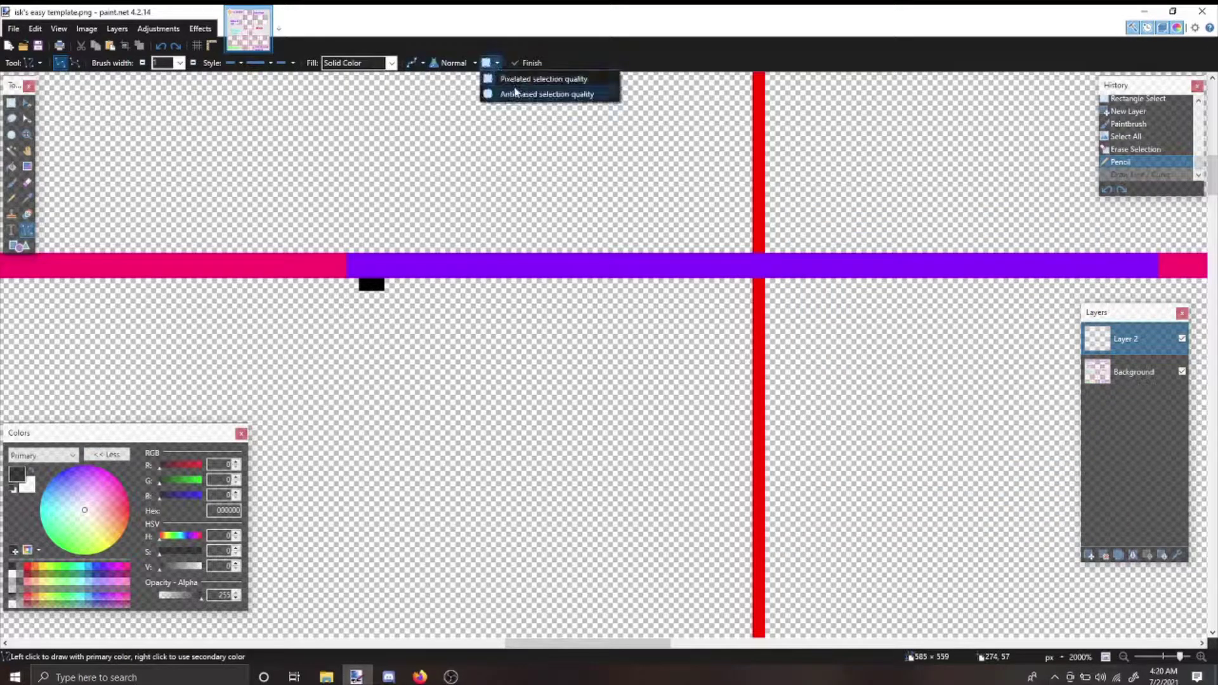
{"action": "left_click", "coordinate": [513, 79]}
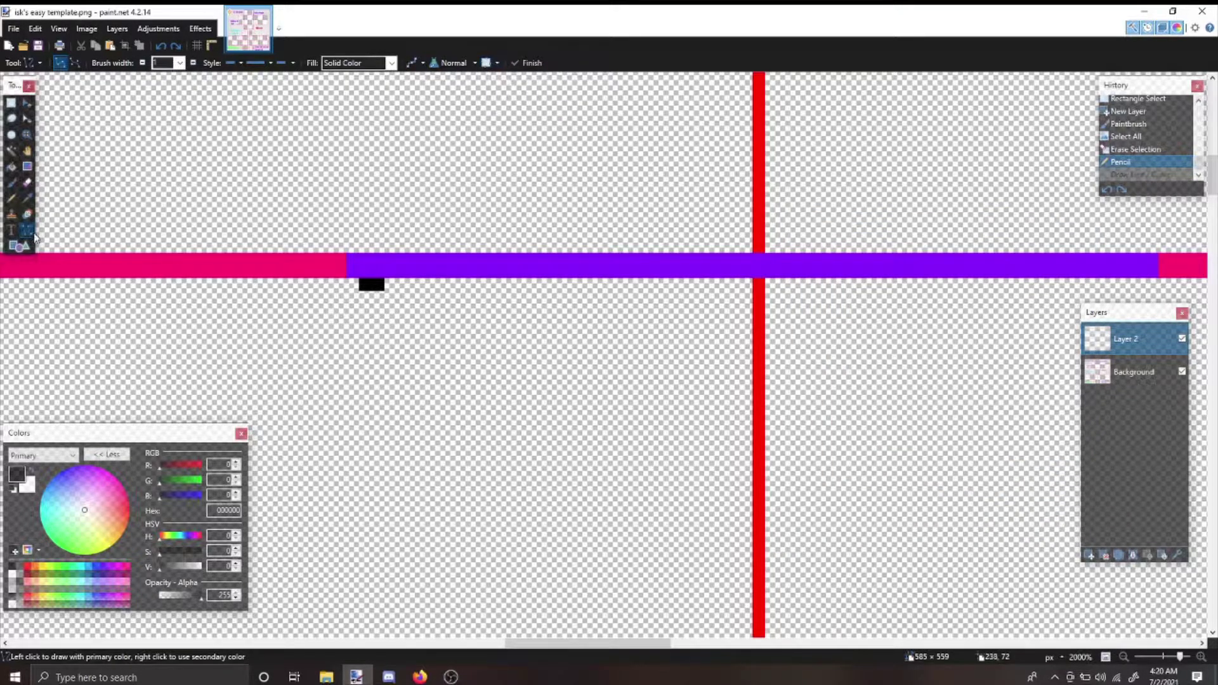
- Erase the leftover black pixels below the collar line, then draw a 2-pixel line there and undo it
{"action": "key", "text": "e"}
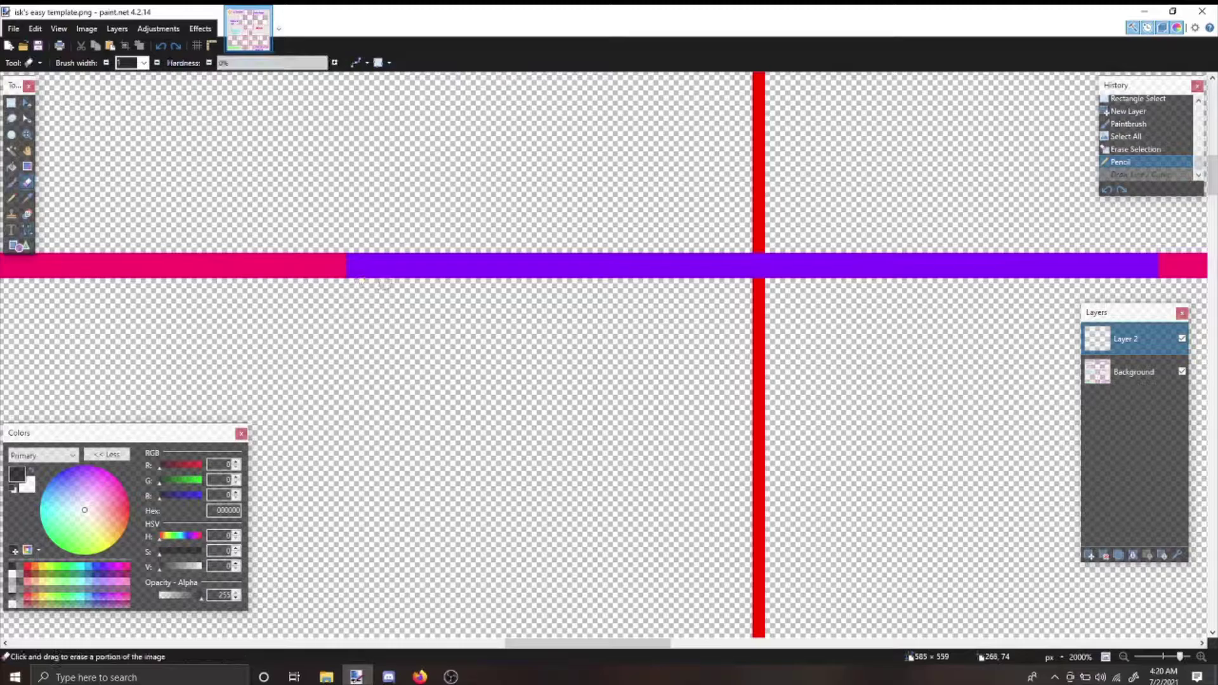
{"action": "left_click", "coordinate": [366, 283]}
{"action": "key", "text": "o"}
{"action": "left_click_drag", "start_coordinate": [367, 283], "coordinate": [392, 283]}
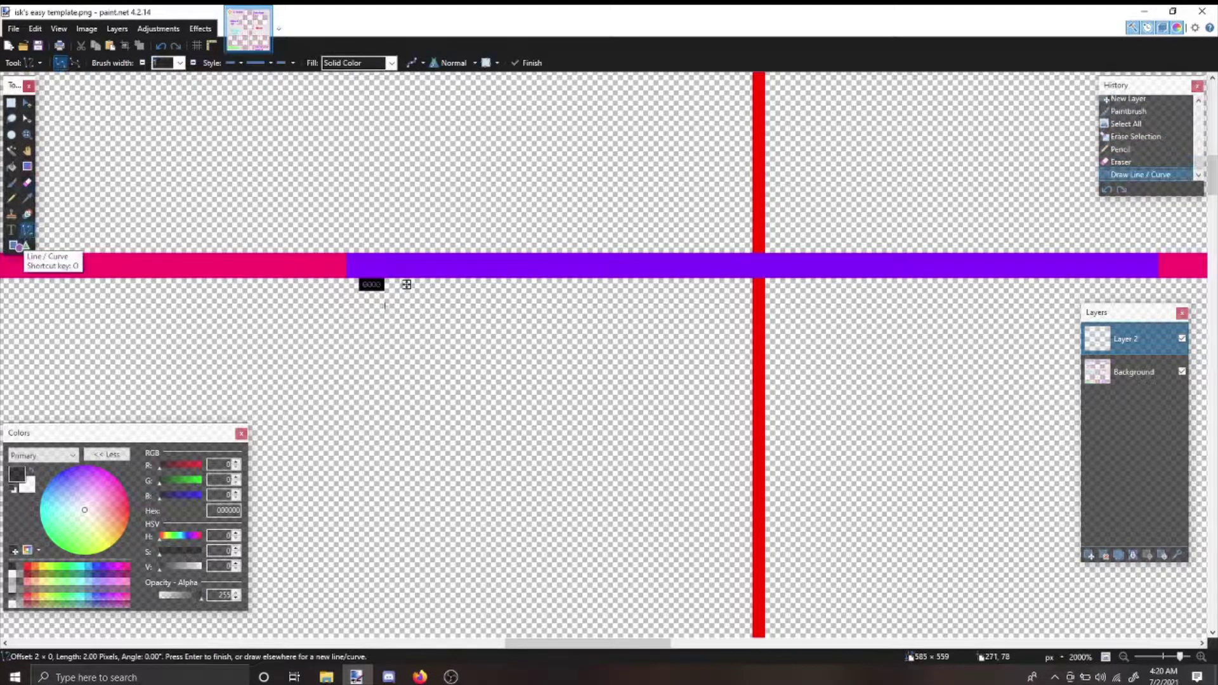
{"action": "key", "text": "ctrl+z"}
- Draw a 62-pixel black line just below the purple collar line and bend it downward into a symmetrical neckline curve
{"action": "mouse_move", "coordinate": [363, 284]}
{"action": "left_mouse_down"}
{"action": "mouse_move", "coordinate": [1204, 284]}
{"action": "mouse_move", "coordinate": [686, 277]}
{"action": "mouse_move", "coordinate": [700, 277]}
{"action": "left_mouse_up"}
{"action": "scroll", "coordinate": [729, 292], "scroll_direction": "down", "scroll_amount": 8}
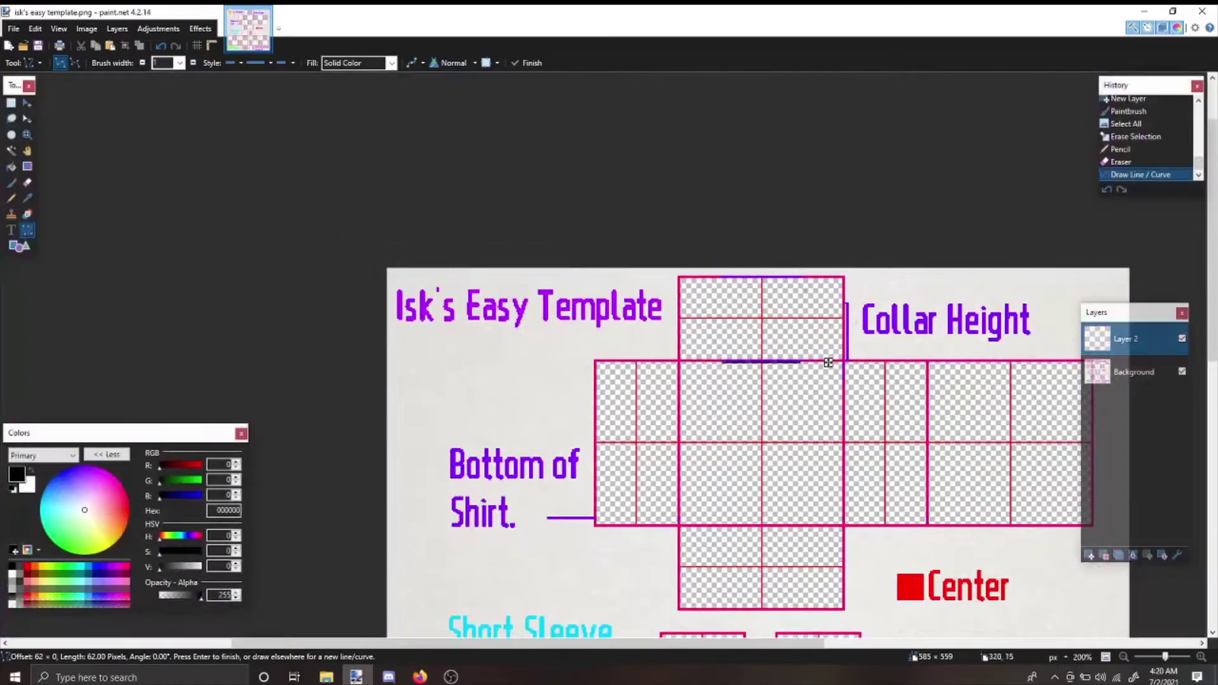
{"action": "scroll", "coordinate": [828, 363], "scroll_direction": "up", "scroll_amount": 8}
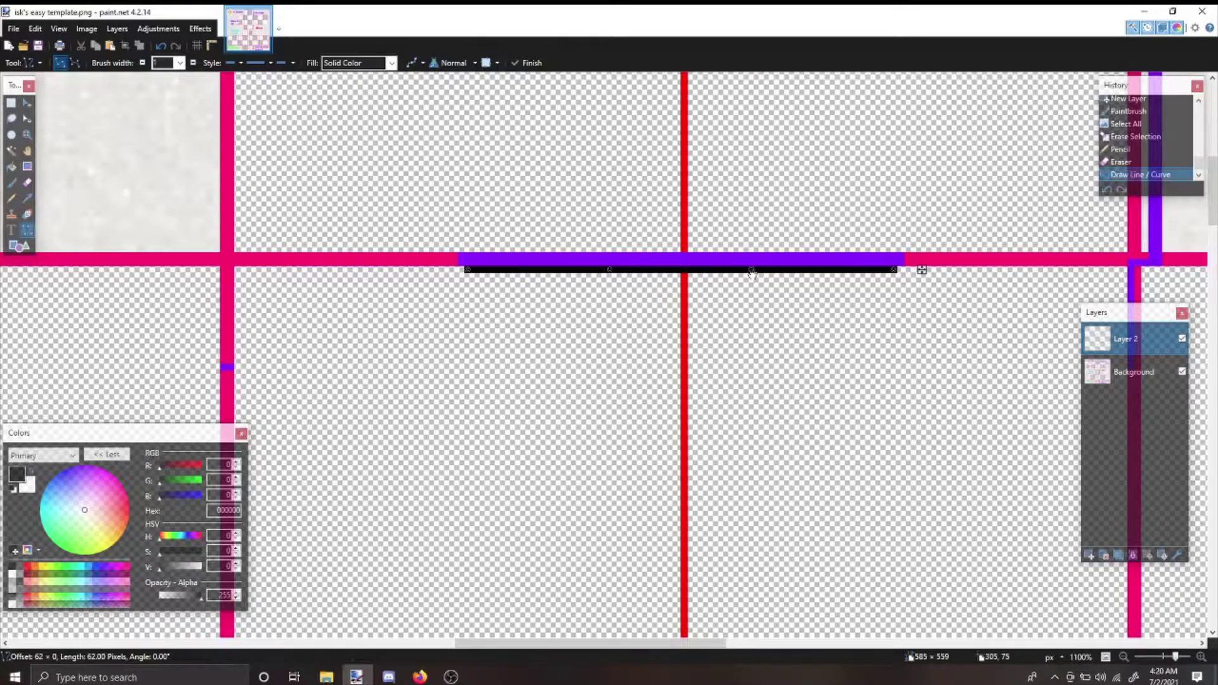
{"action": "left_click_drag", "start_coordinate": [752, 272], "coordinate": [752, 311]}
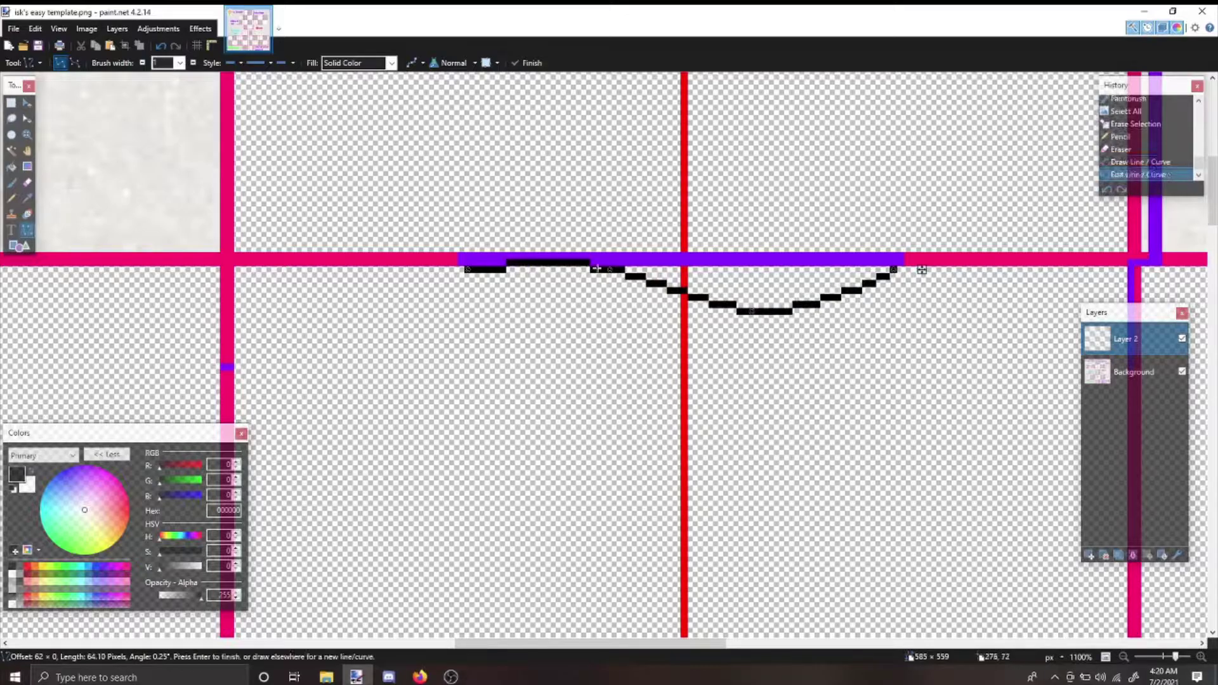
{"action": "left_click_drag", "start_coordinate": [609, 270], "coordinate": [608, 313]}
{"action": "key", "text": "Return"}
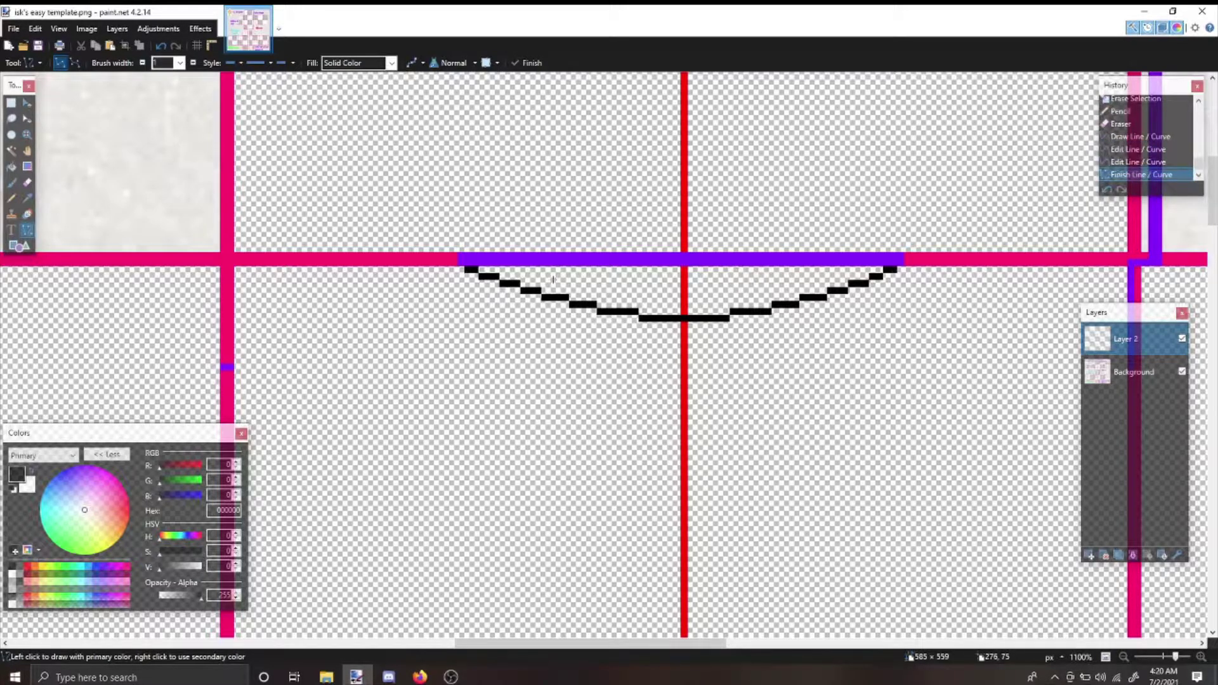
- Try freehand pencil shapes above the purple collar line and undo all three strokes
{"action": "scroll", "coordinate": [506, 269], "scroll_direction": "down", "scroll_amount": 3}
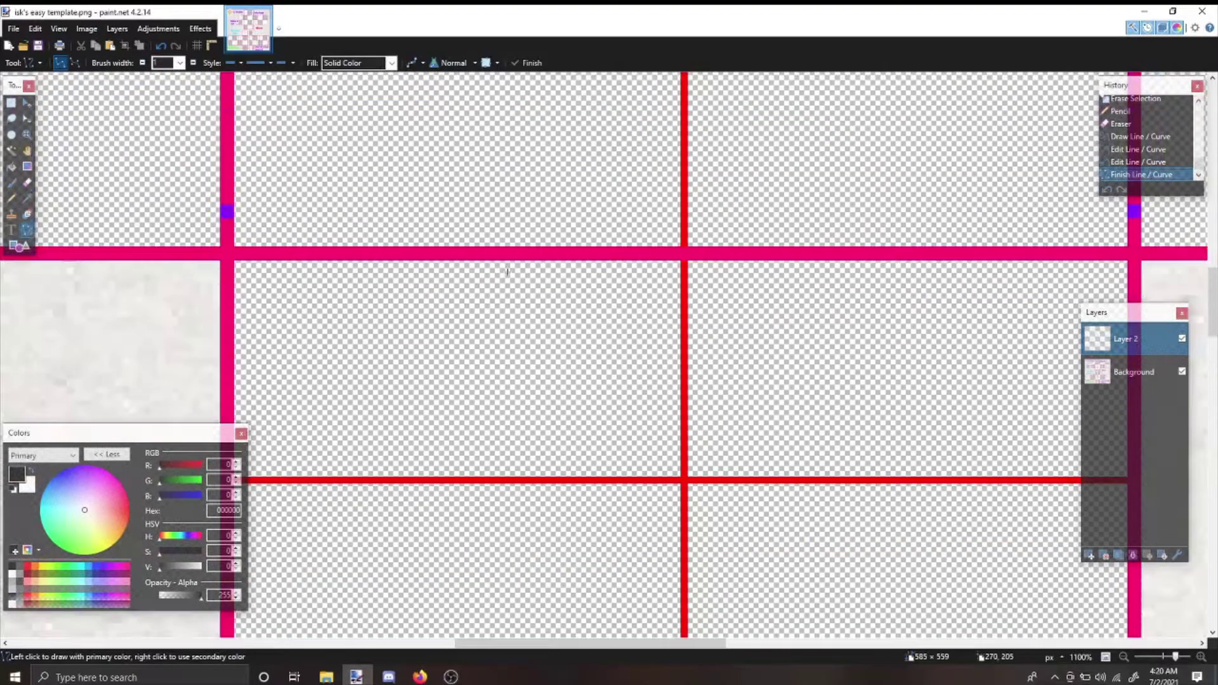
{"action": "scroll", "coordinate": [571, 267], "scroll_direction": "down", "scroll_amount": 2}
{"action": "scroll", "coordinate": [670, 258], "scroll_direction": "down", "scroll_amount": 1}
{"action": "scroll", "coordinate": [670, 258], "scroll_direction": "up", "scroll_amount": 2}
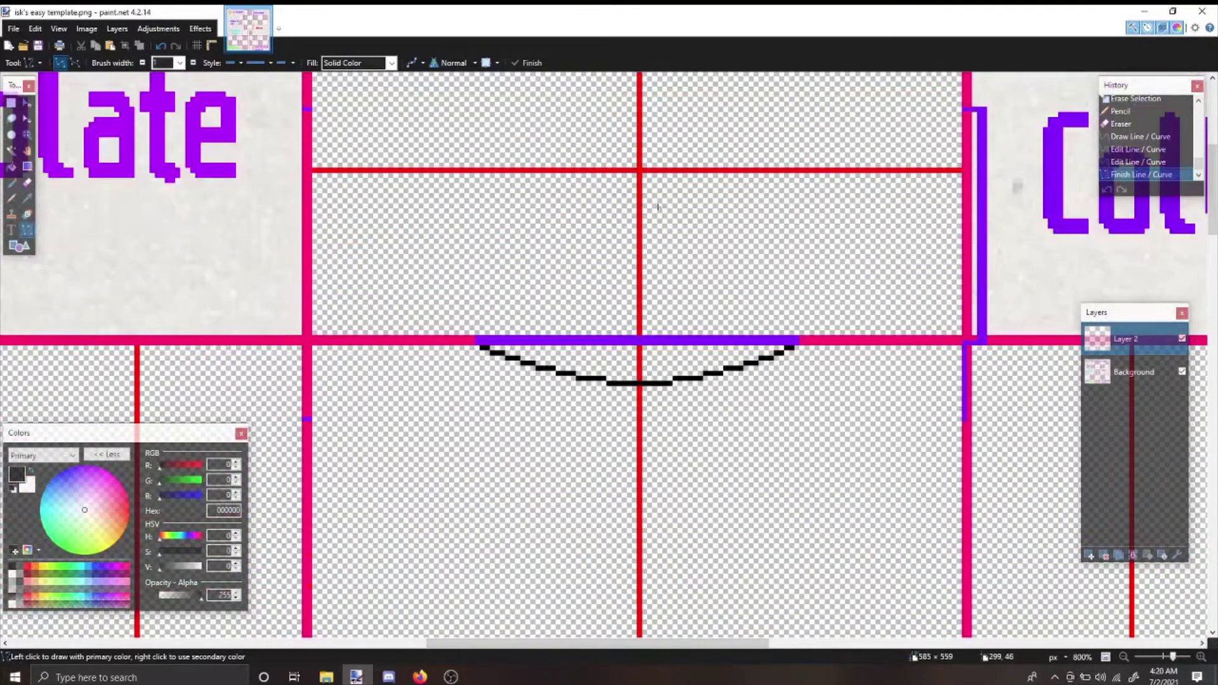
{"action": "left_click", "coordinate": [11, 200]}
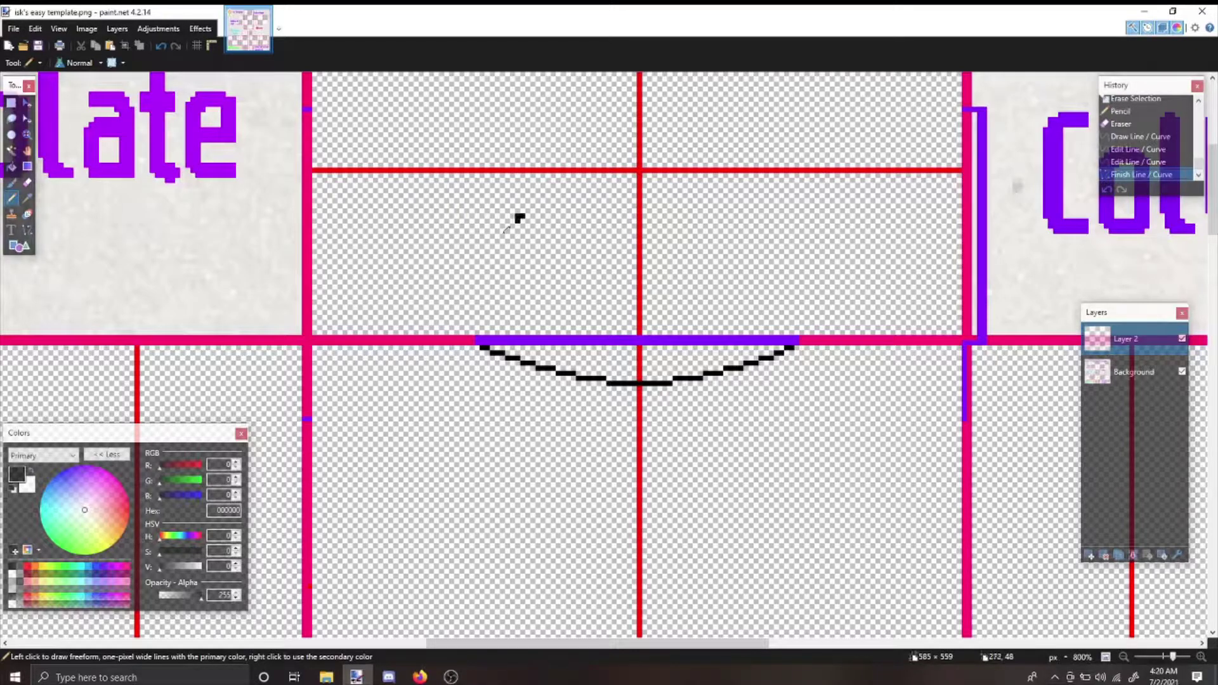
{"action": "mouse_move", "coordinate": [510, 219]}
{"action": "left_mouse_down"}
{"action": "mouse_move", "coordinate": [546, 243]}
{"action": "mouse_move", "coordinate": [524, 207]}
{"action": "left_mouse_up"}
{"action": "mouse_move", "coordinate": [663, 209]}
{"action": "left_mouse_down"}
{"action": "mouse_move", "coordinate": [688, 266]}
{"action": "mouse_move", "coordinate": [660, 207]}
{"action": "left_mouse_up"}
{"action": "left_click_drag", "start_coordinate": [532, 296], "coordinate": [676, 287]}
{"action": "key", "text": "ctrl+z"}
{"action": "key", "text": "ctrl+z"}
{"action": "key", "text": "ctrl+z"}
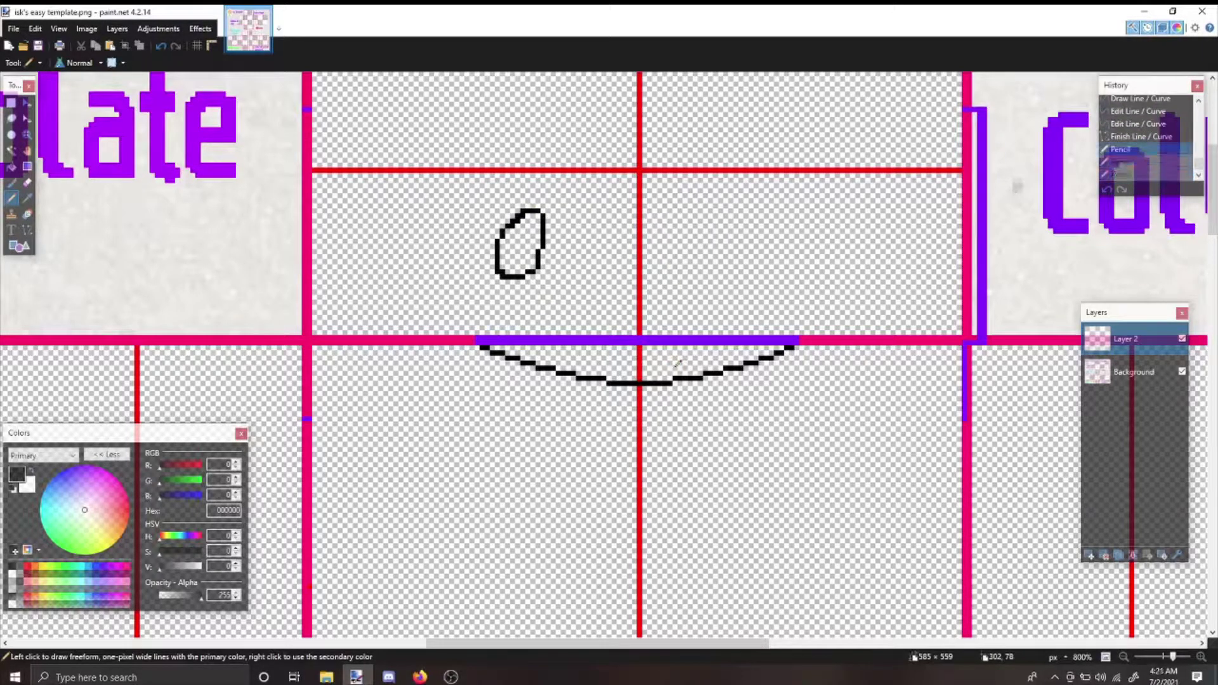
- Pencil short black marks just above both ends of the purple collar line
{"action": "scroll", "coordinate": [546, 331], "scroll_direction": "up", "scroll_amount": 3}
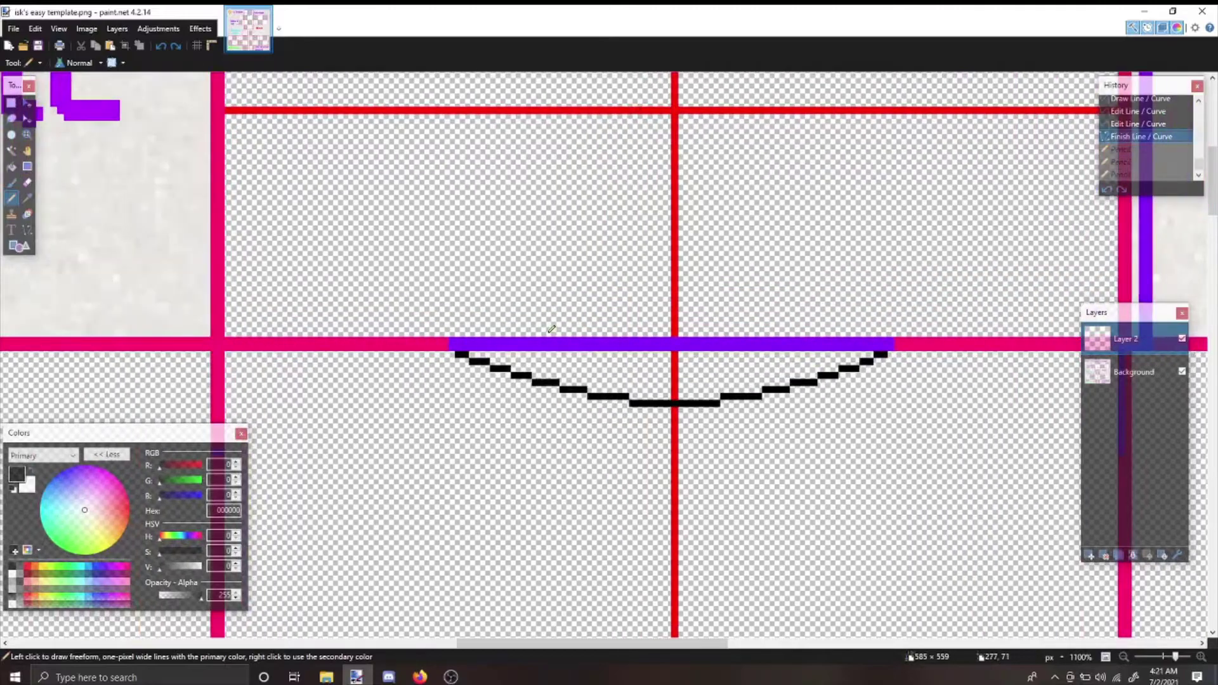
{"action": "left_click", "coordinate": [454, 333]}
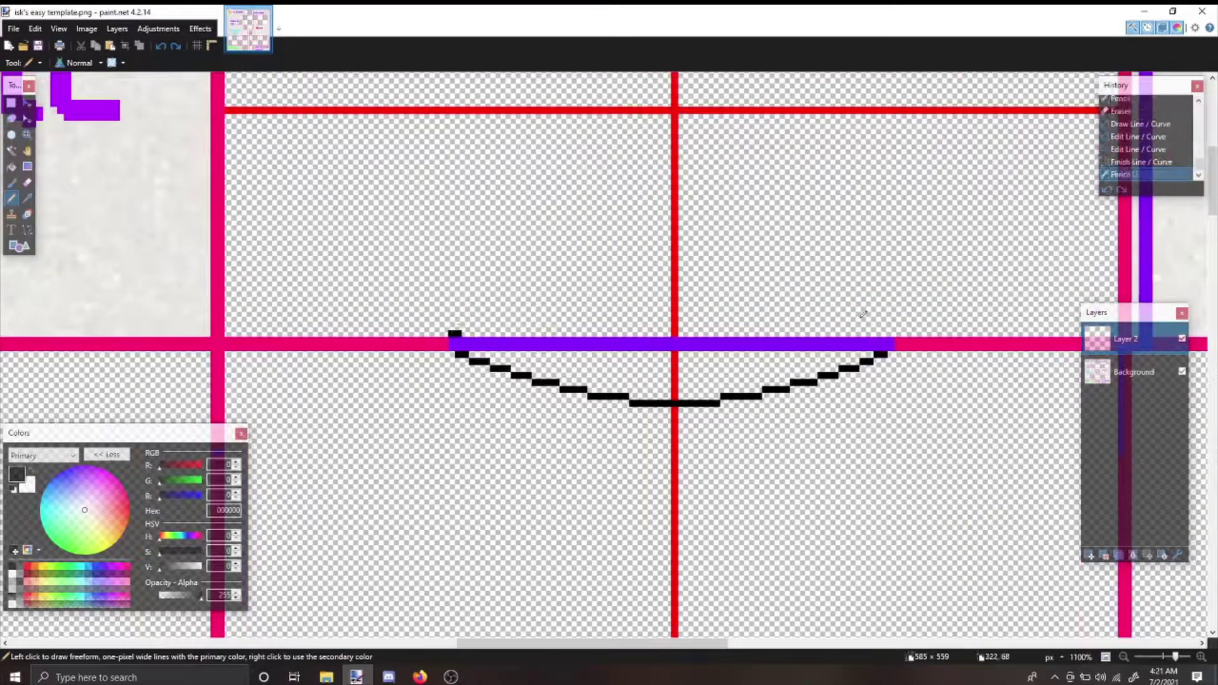
{"action": "left_click", "coordinate": [884, 326]}
{"action": "left_click", "coordinate": [888, 331]}
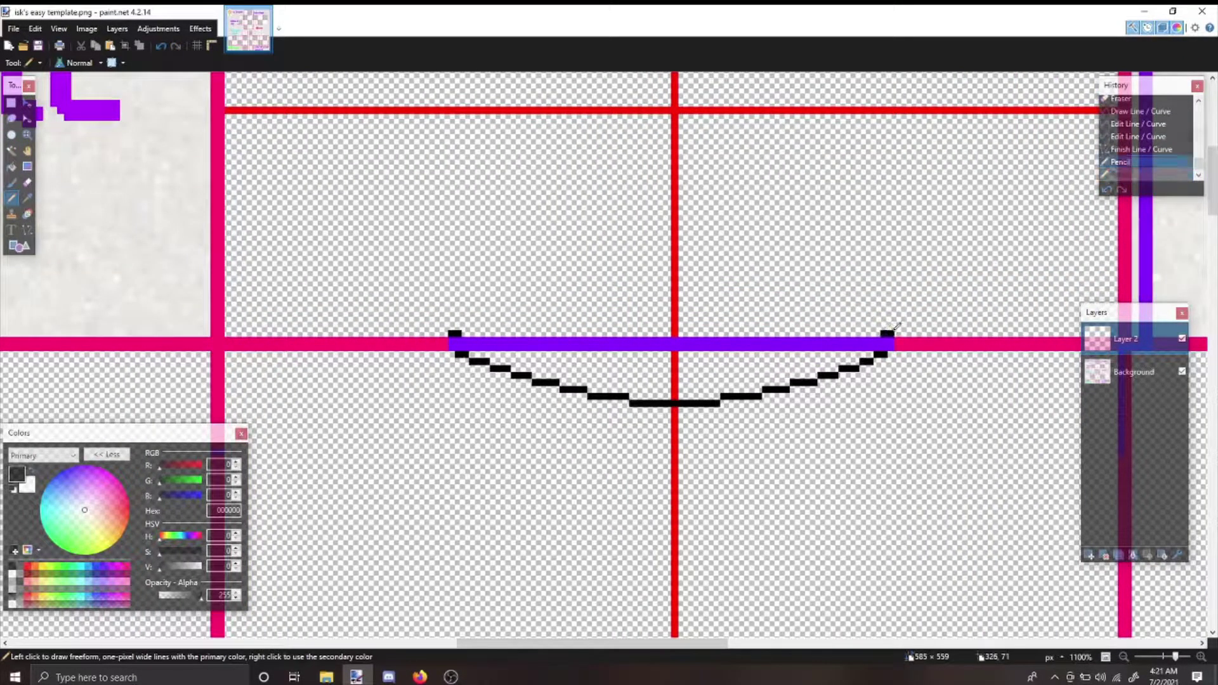
- Try rectangular selections around the left half of the collar curve and deselect them
{"action": "left_click", "coordinate": [12, 118]}
{"action": "left_click", "coordinate": [11, 103]}
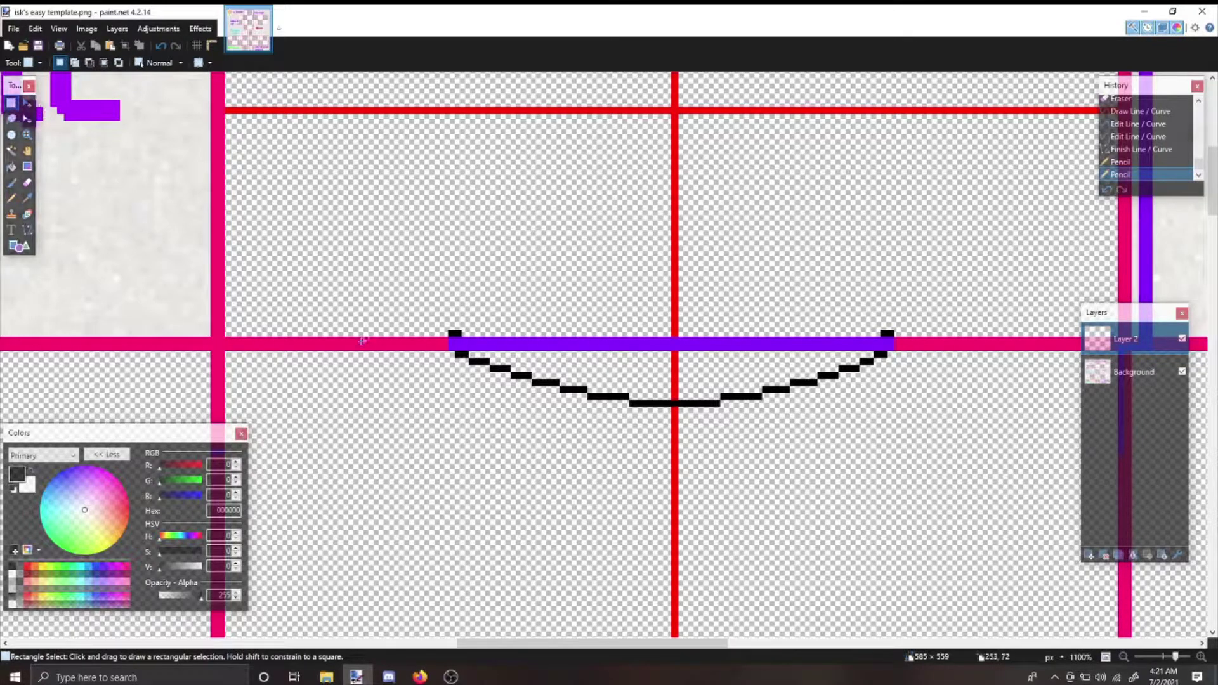
{"action": "left_click_drag", "start_coordinate": [313, 343], "coordinate": [333, 348]}
{"action": "left_click", "coordinate": [322, 344]}
{"action": "mouse_move", "coordinate": [212, 325]}
{"action": "left_mouse_down"}
{"action": "mouse_move", "coordinate": [246, 351]}
{"action": "mouse_move", "coordinate": [213, 292]}
{"action": "mouse_move", "coordinate": [225, 255]}
{"action": "mouse_move", "coordinate": [559, 323]}
{"action": "mouse_move", "coordinate": [595, 447]}
{"action": "left_mouse_up"}
{"action": "left_click", "coordinate": [227, 255]}
{"action": "left_click", "coordinate": [556, 441]}
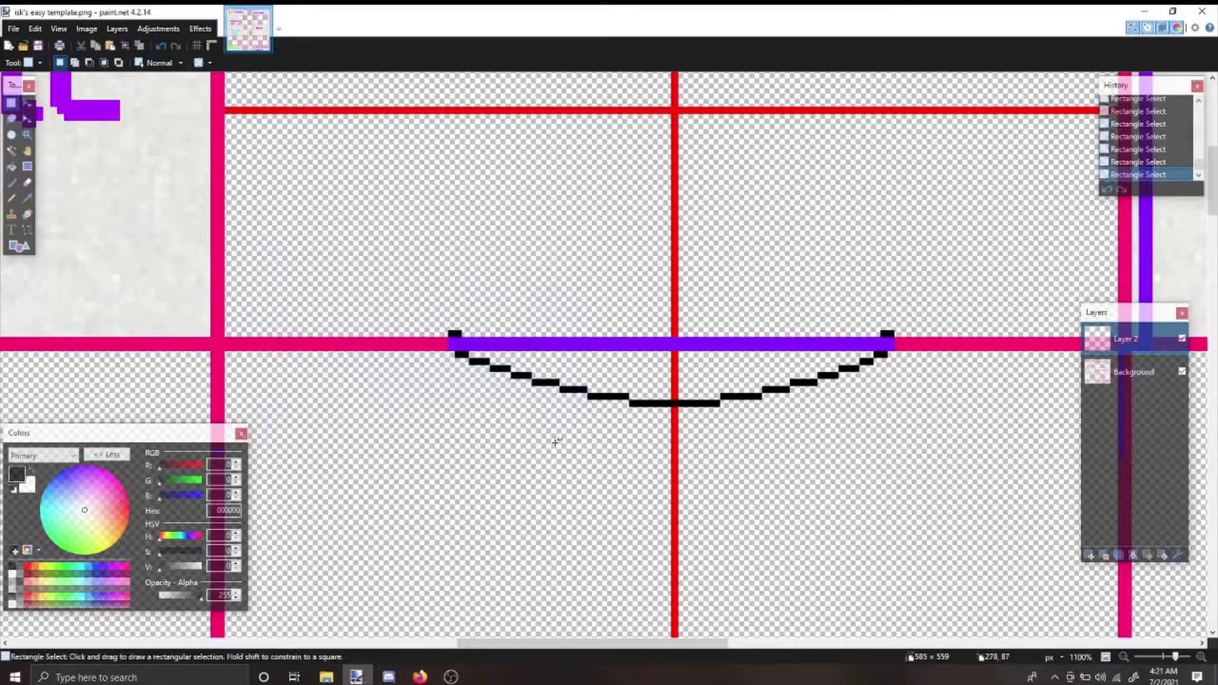
{"action": "left_click_drag", "start_coordinate": [458, 322], "coordinate": [478, 339]}
{"action": "left_click", "coordinate": [477, 339]}
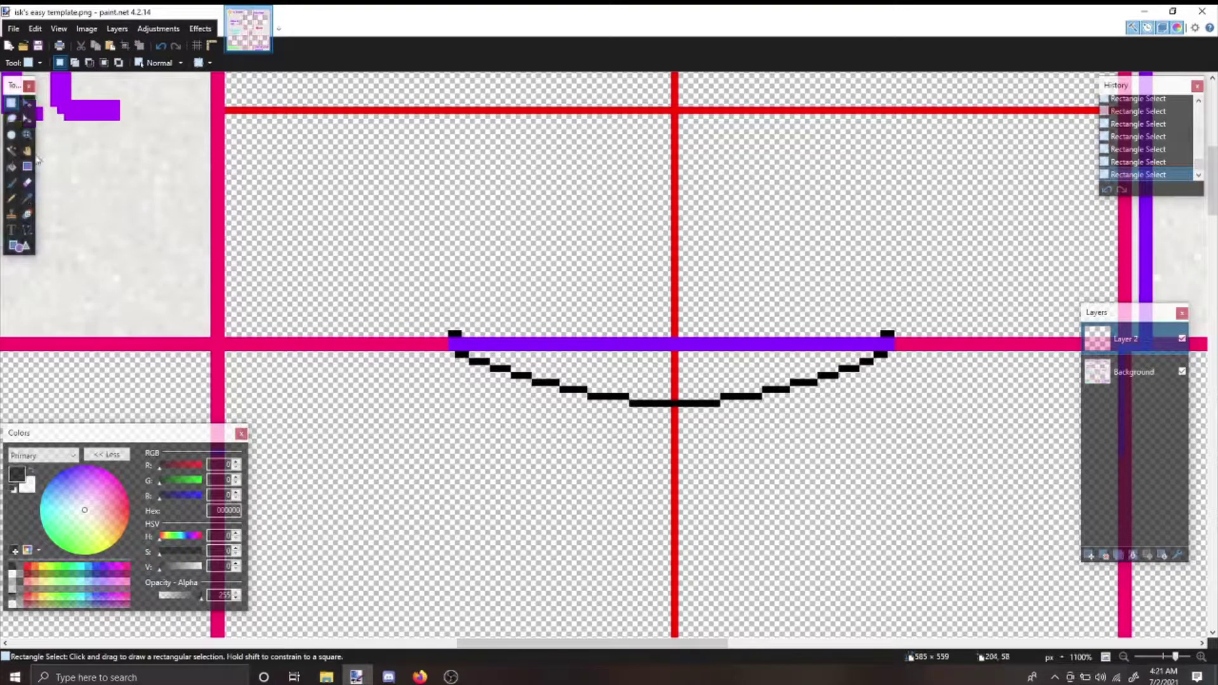
- Check the gap between the black mark and the neckline curve at the collar line's left end using a 1 × 2 pixel selection
{"action": "left_click", "coordinate": [11, 134]}
{"action": "left_click", "coordinate": [27, 135]}
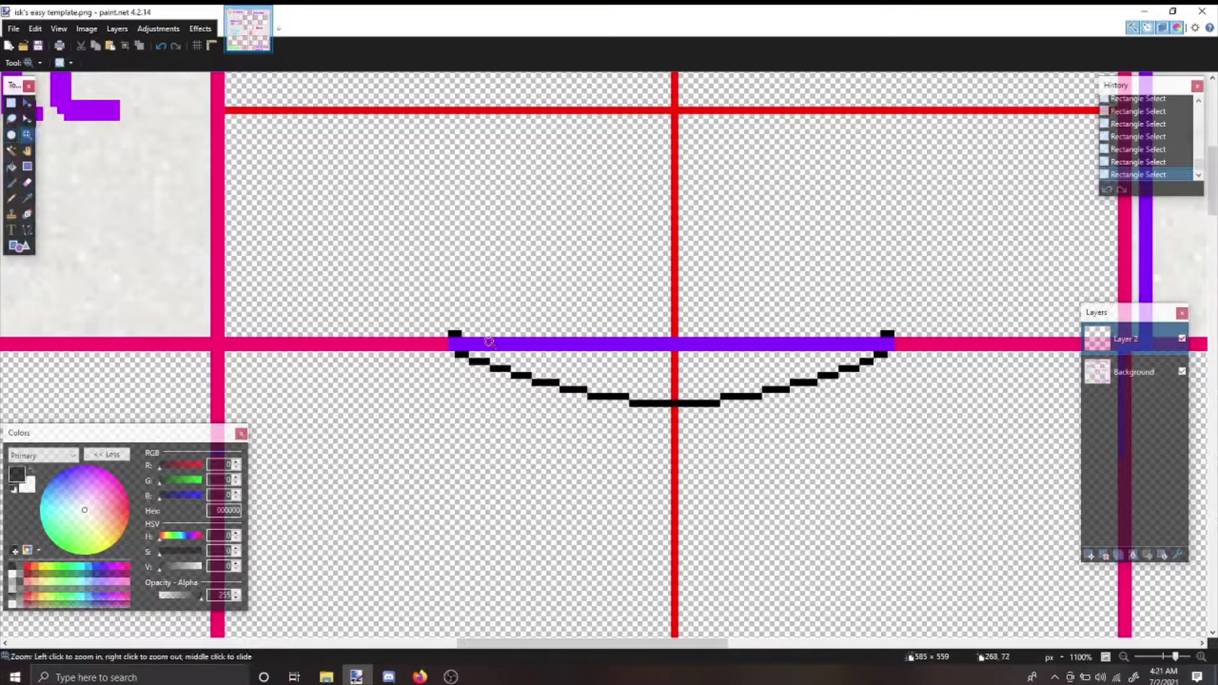
{"action": "left_click", "coordinate": [454, 335]}
{"action": "left_click", "coordinate": [455, 335]}
{"action": "left_click", "coordinate": [454, 335]}
{"action": "left_click", "coordinate": [11, 102]}
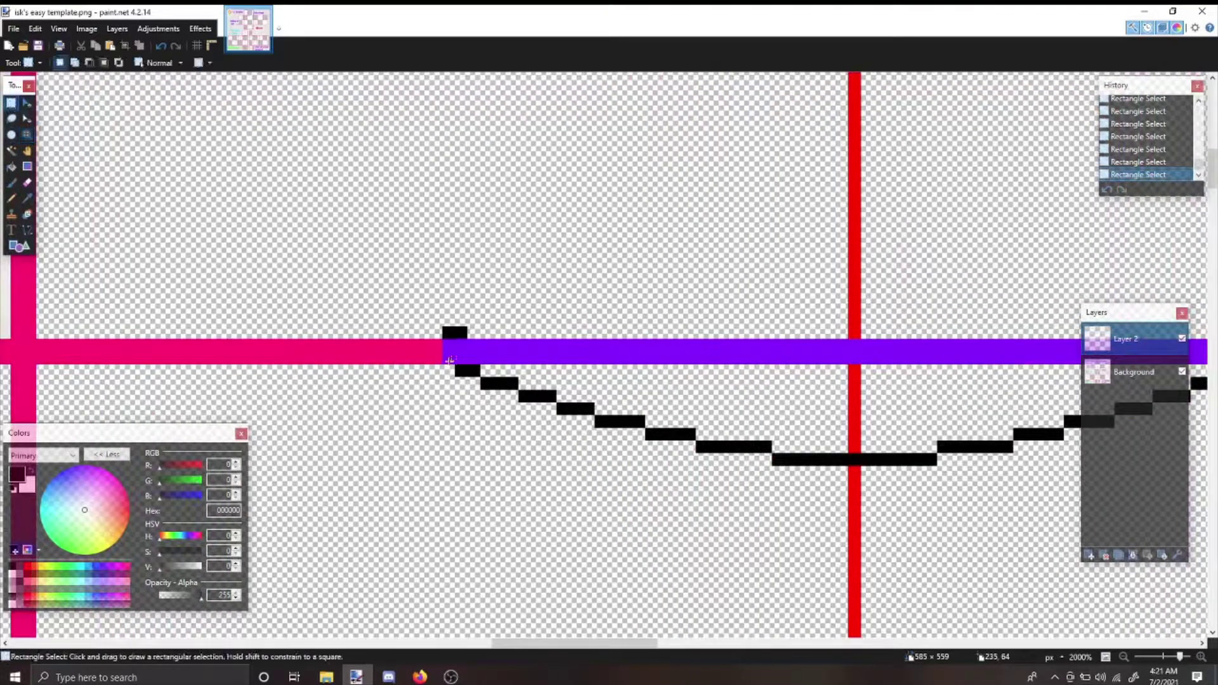
{"action": "left_click_drag", "start_coordinate": [455, 341], "coordinate": [466, 372]}
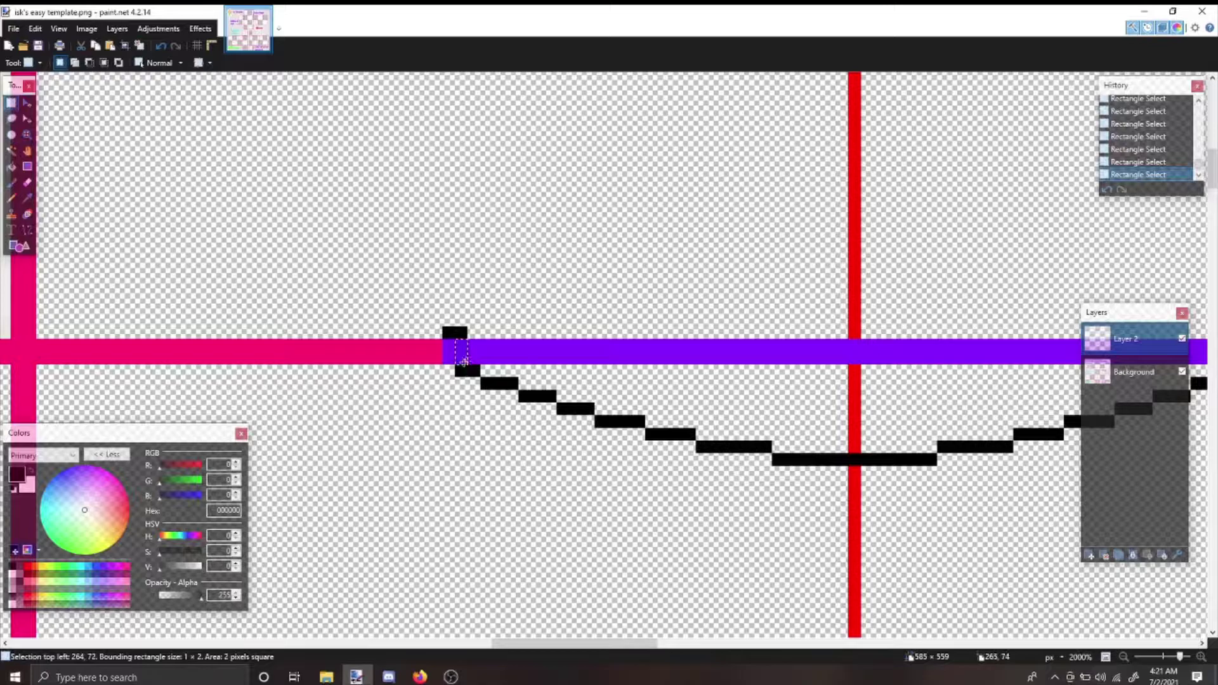
{"action": "left_click", "coordinate": [381, 353]}
{"action": "scroll", "coordinate": [381, 354], "scroll_direction": "down", "scroll_amount": 2, "text": "ctrl"}
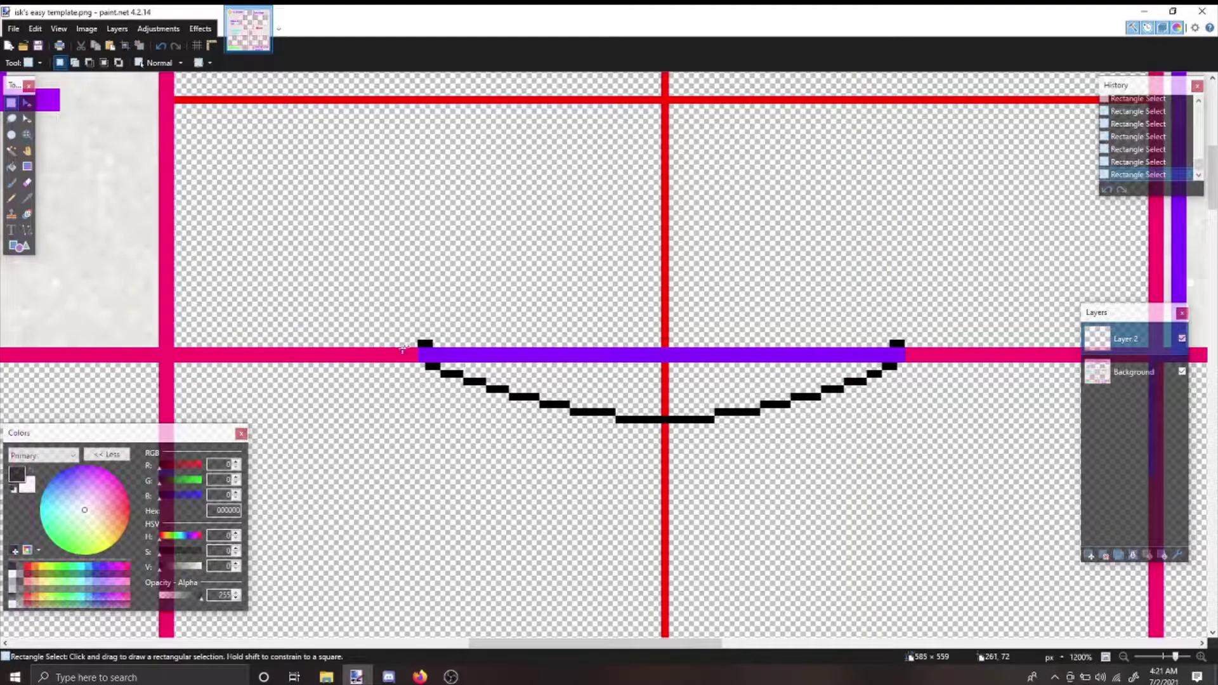
- Try freehand pencil strokes upward from the left end of the purple collar line and undo them
{"action": "key", "text": "p"}
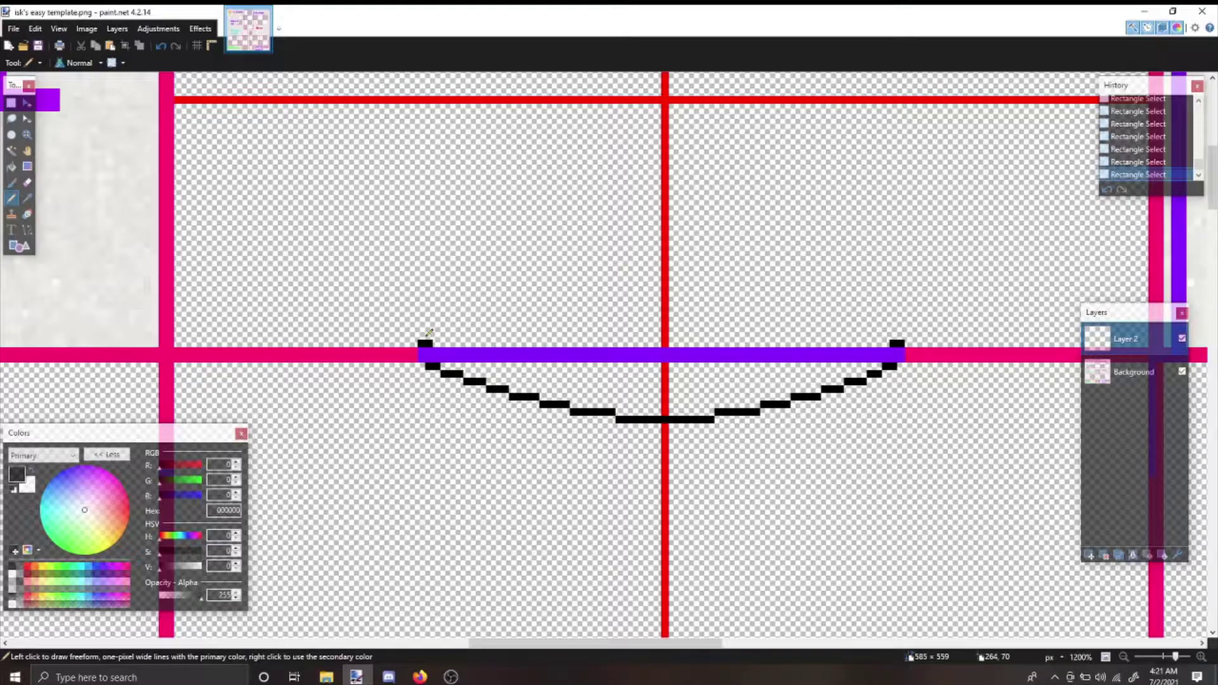
{"action": "left_click_drag", "start_coordinate": [422, 331], "coordinate": [405, 292]}
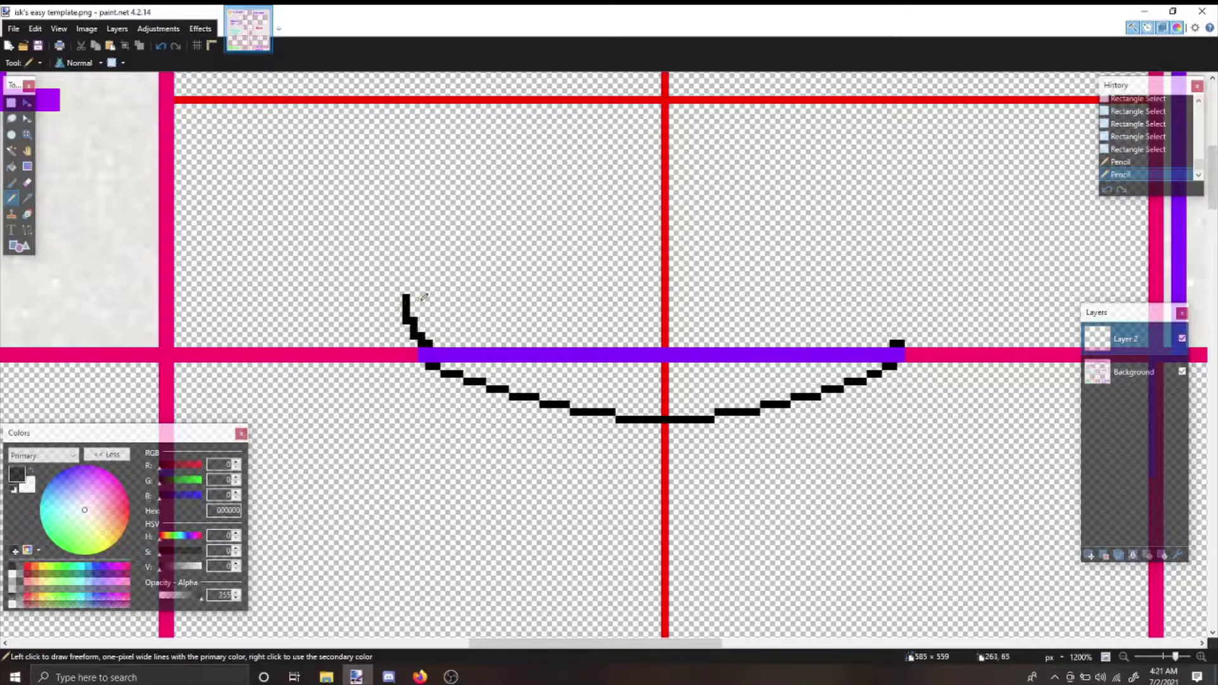
{"action": "key", "text": "ctrl+z"}
{"action": "key", "text": "ctrl+z"}
{"action": "left_click_drag", "start_coordinate": [415, 141], "coordinate": [423, 342]}
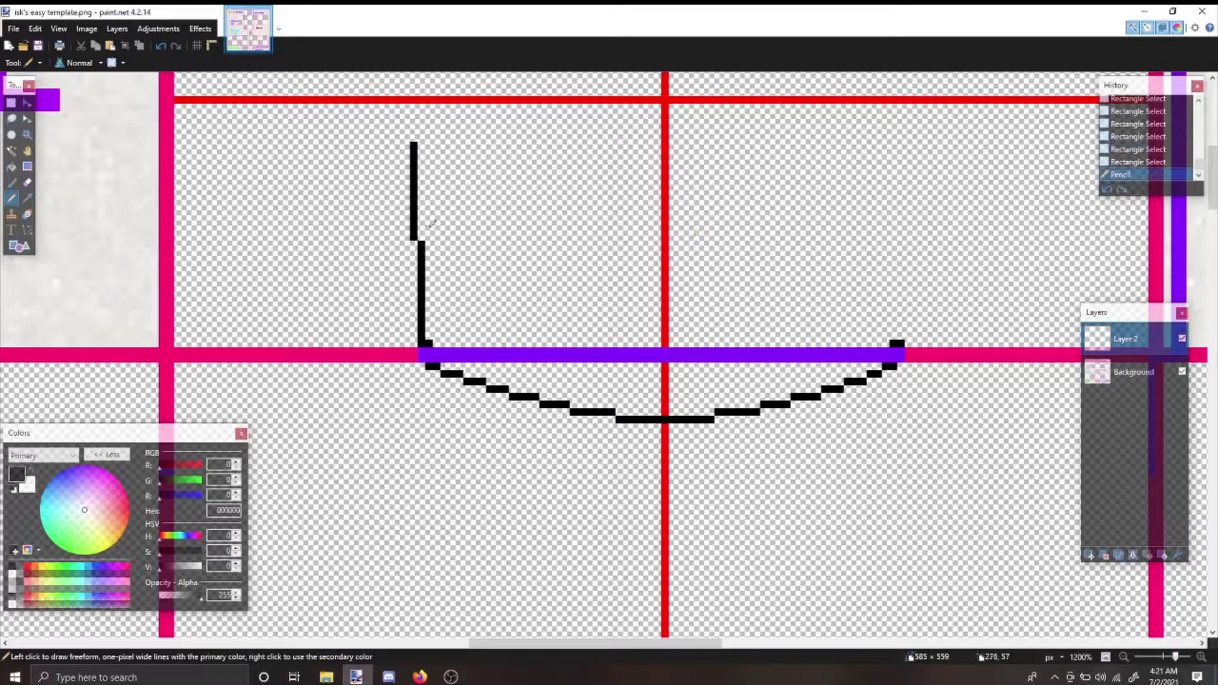
{"action": "key", "text": "ctrl+z"}
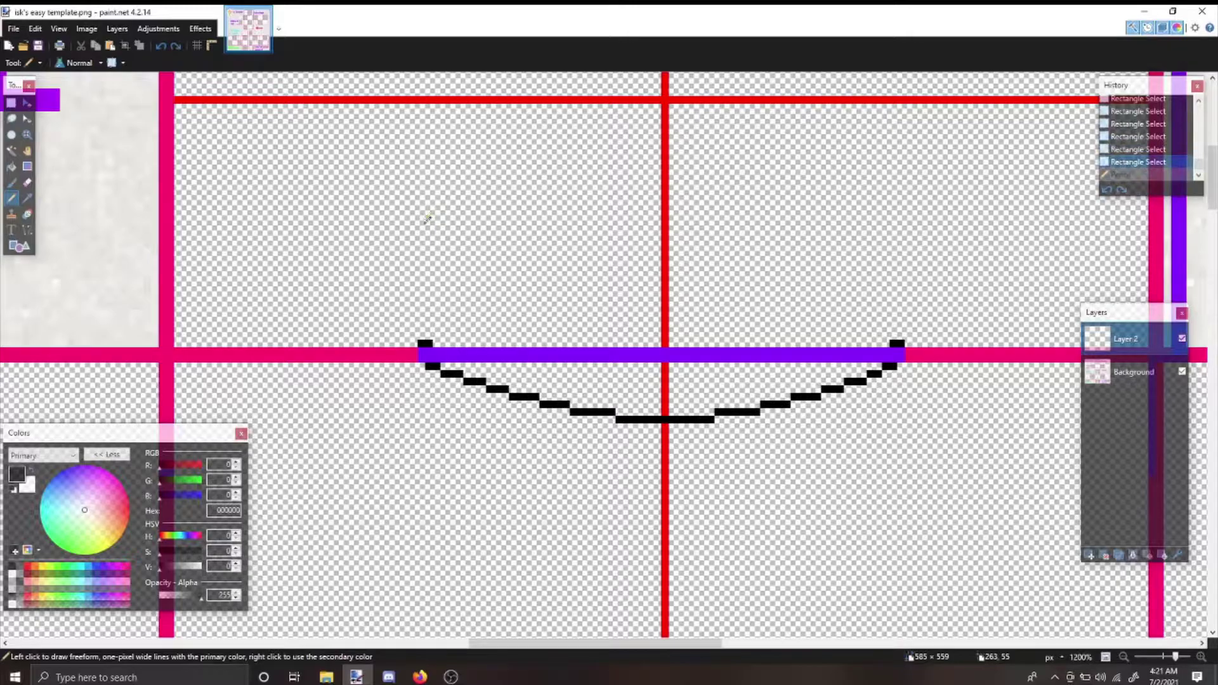
- Pencil black pixels stepping upward and outward from the collar line's left end, ending in a short vertical run
{"action": "left_click", "coordinate": [417, 326]}
{"action": "left_click", "coordinate": [413, 308]}
{"action": "left_click_drag", "start_coordinate": [410, 298], "coordinate": [408, 286]}
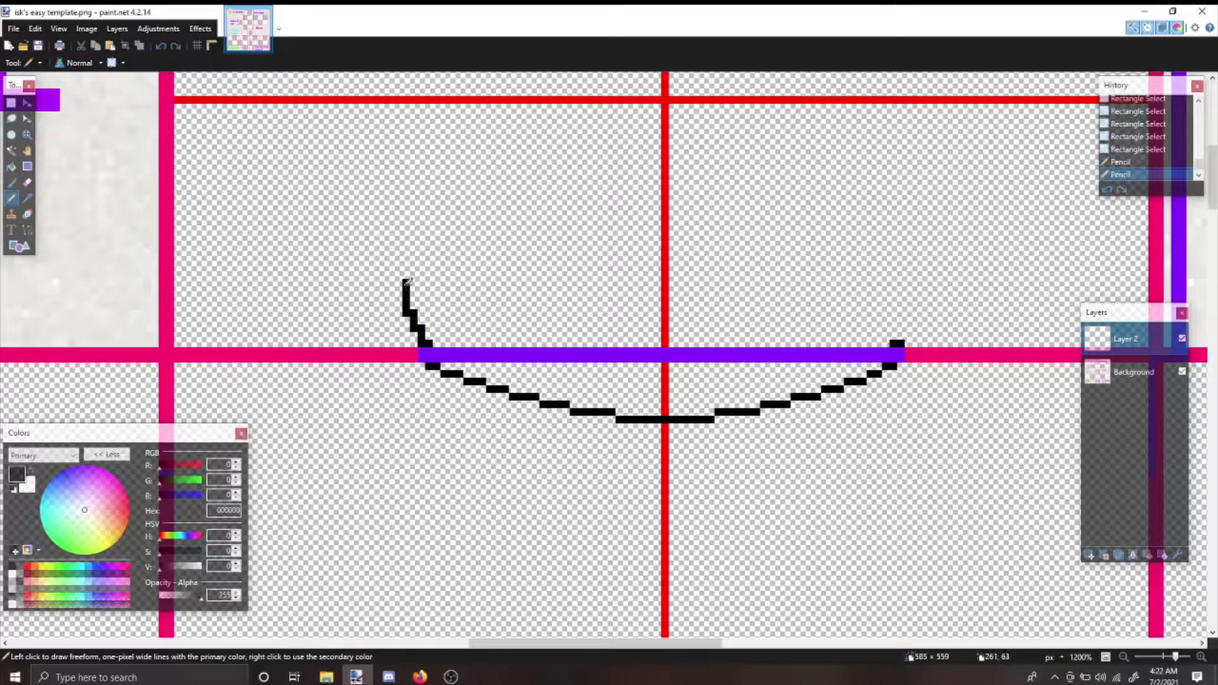
- Check the pixel steps of the new left side with small rectangular selections and deselect them
{"action": "key", "text": "s"}
{"action": "left_click_drag", "start_coordinate": [417, 326], "coordinate": [413, 309]}
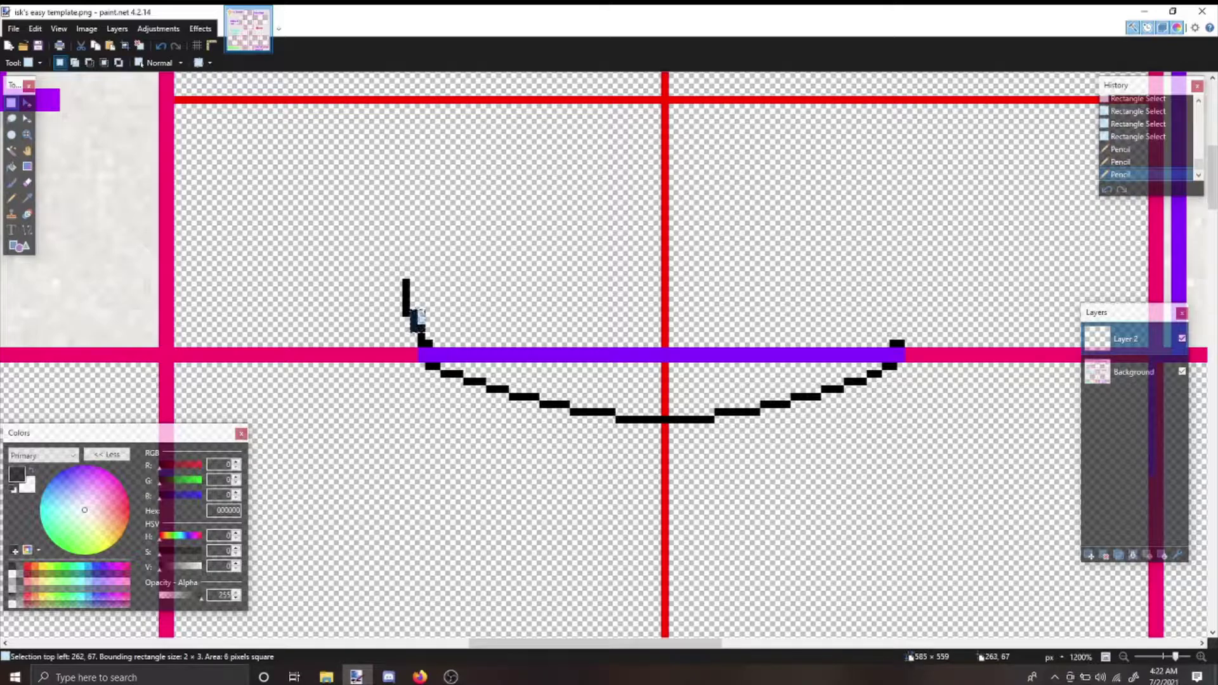
{"action": "mouse_move", "coordinate": [404, 311]}
{"action": "left_mouse_down"}
{"action": "mouse_move", "coordinate": [430, 311]}
{"action": "mouse_move", "coordinate": [414, 317]}
{"action": "mouse_move", "coordinate": [422, 344]}
{"action": "mouse_move", "coordinate": [400, 313]}
{"action": "left_mouse_up"}
{"action": "left_click", "coordinate": [420, 303]}
{"action": "left_click", "coordinate": [438, 304]}
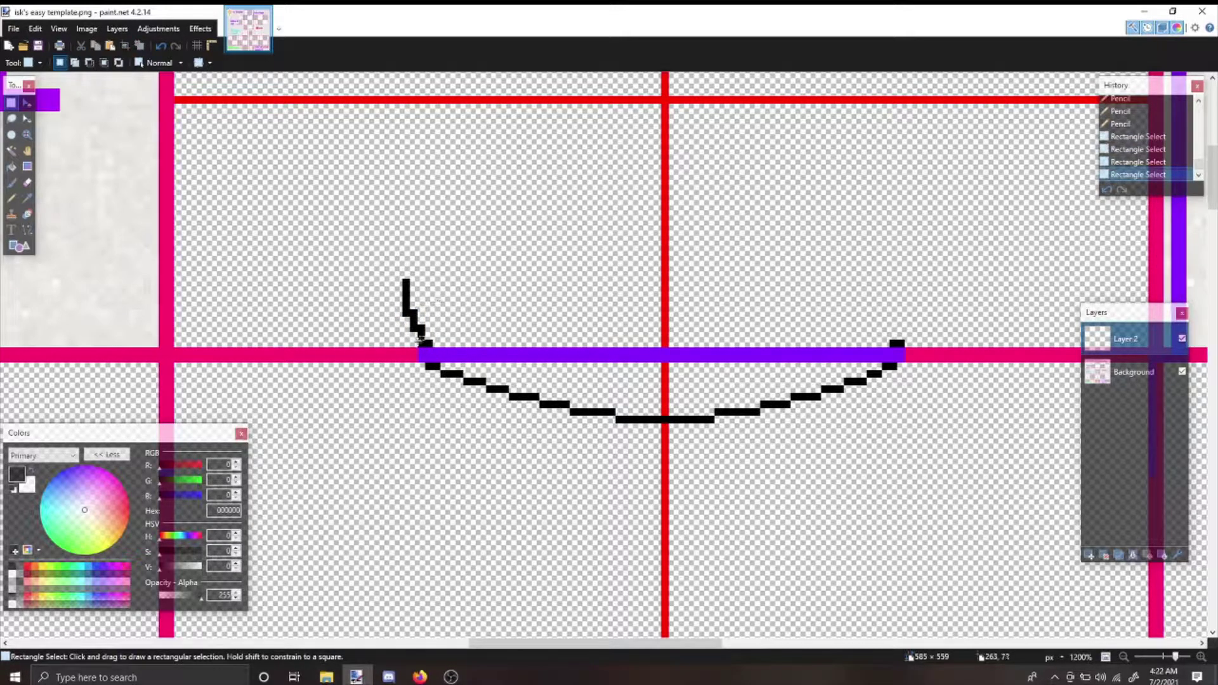
- Extend the left side of the outline upward with two stepped vertical black lines about 8 and 14 pixels tall
{"action": "left_click", "coordinate": [27, 230]}
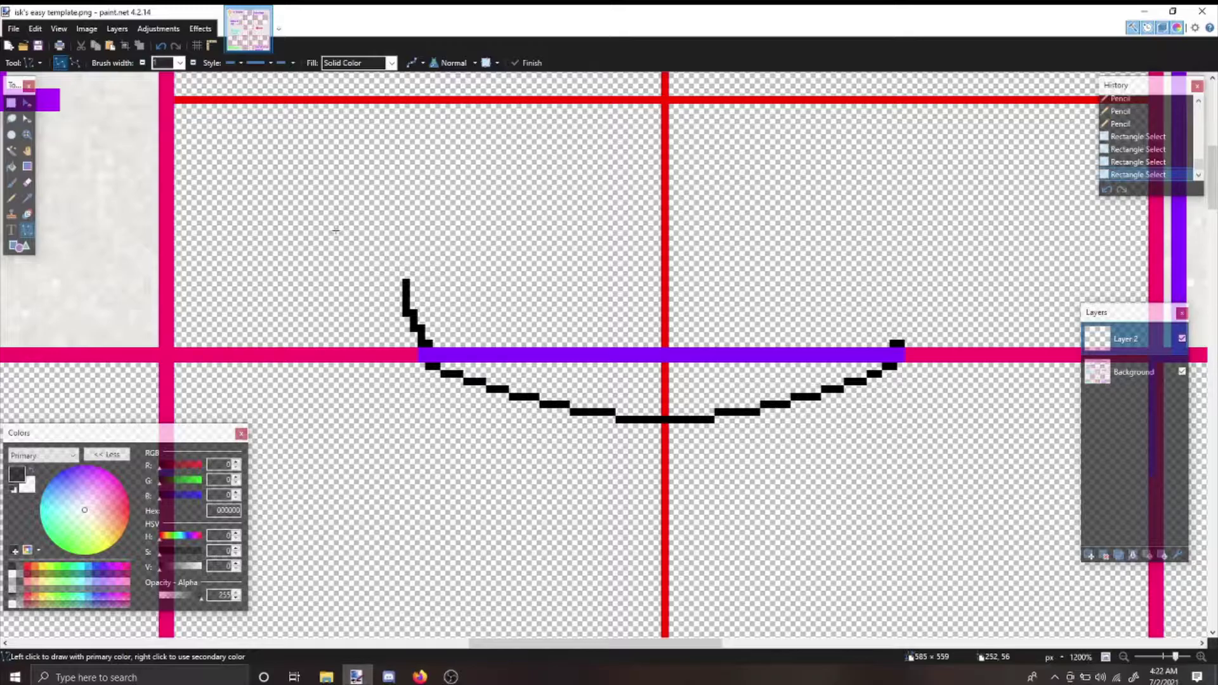
{"action": "left_click_drag", "start_coordinate": [402, 284], "coordinate": [391, 129]}
{"action": "key", "text": "Return"}
{"action": "key", "text": "Return"}
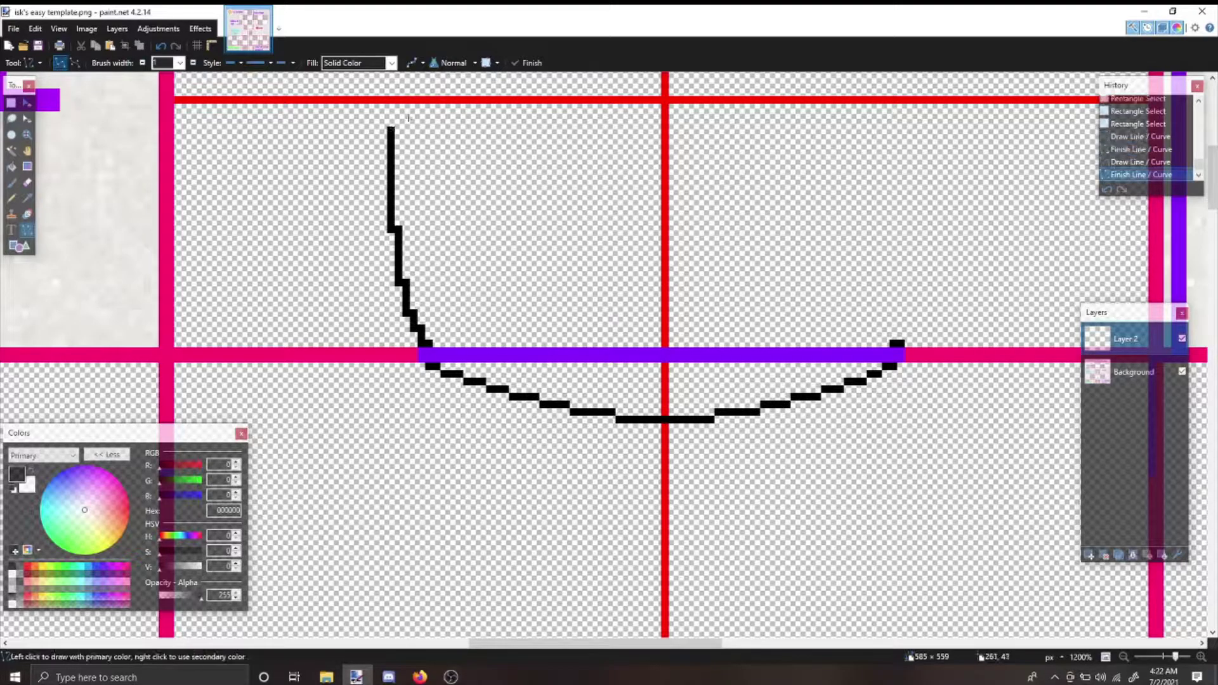
- Copy the 8-pixel vertical run below the longest run and paste it above that run, shifted one pixel inward
{"action": "scroll", "coordinate": [406, 113], "scroll_direction": "up", "scroll_amount": 4}
{"action": "scroll", "coordinate": [430, 226], "scroll_direction": "up", "scroll_amount": 2}
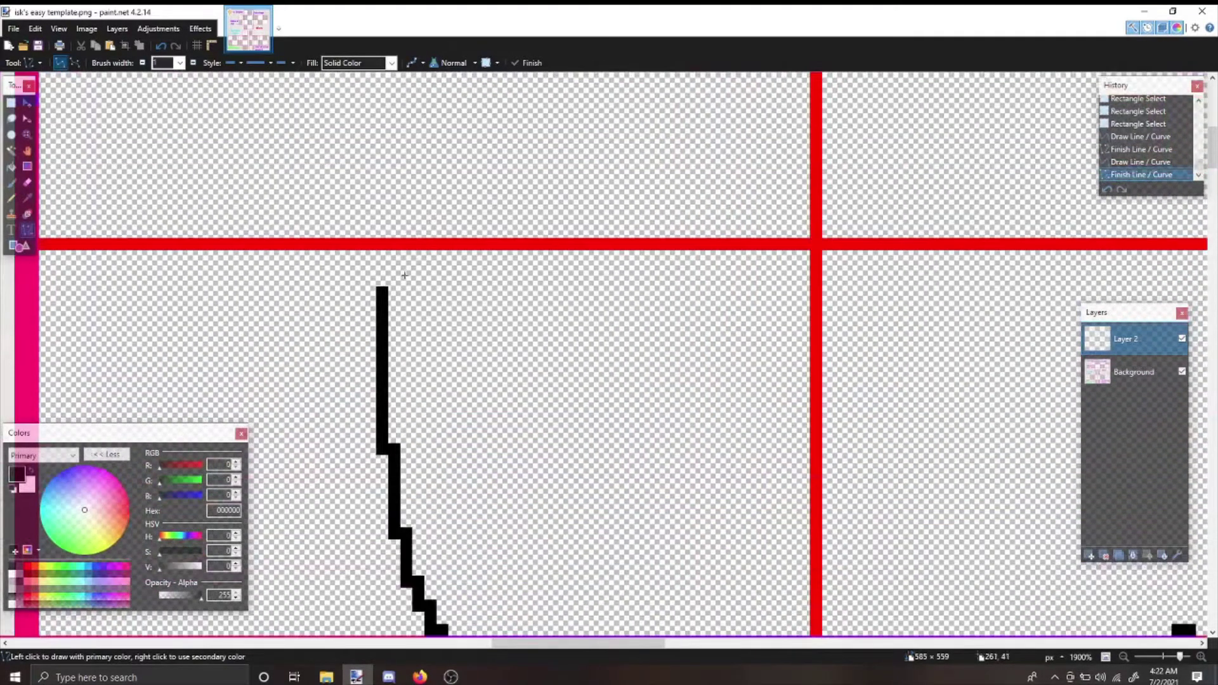
{"action": "left_click", "coordinate": [11, 102]}
{"action": "left_click_drag", "start_coordinate": [389, 444], "coordinate": [404, 327]}
{"action": "key", "text": "ctrl+c"}
{"action": "key", "text": "ctrl+v"}
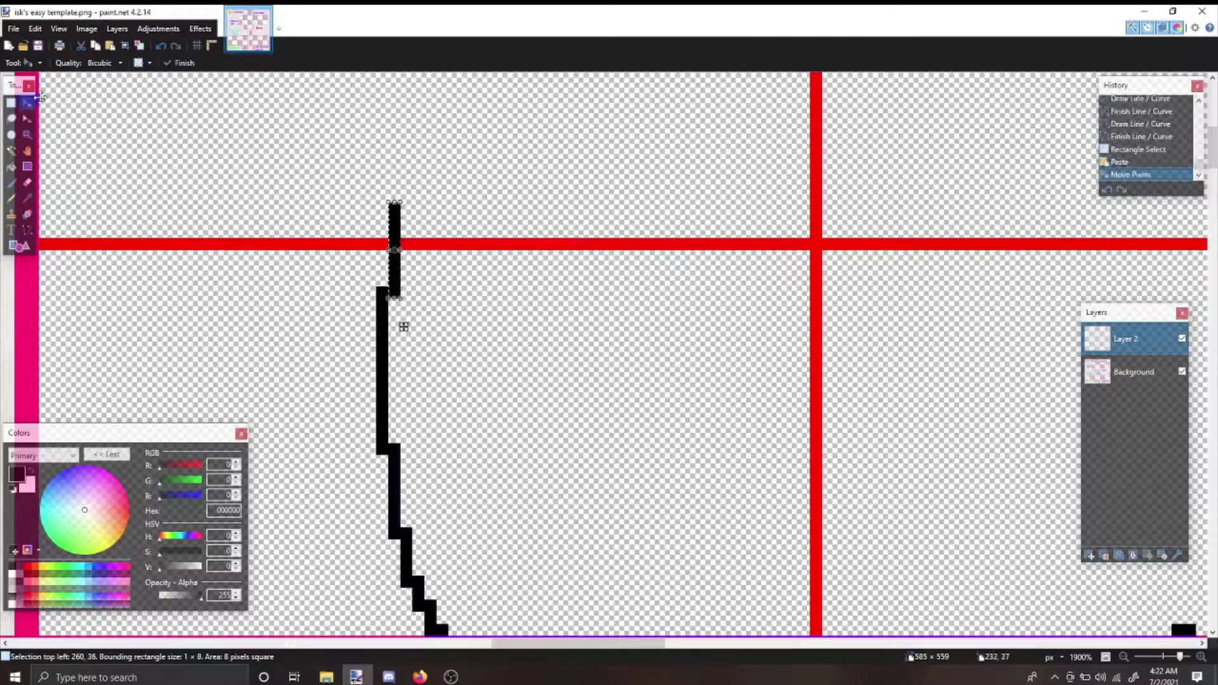
{"action": "left_click", "coordinate": [10, 103]}
- Draw a 3-pixel vertical black line above the pasted run, one pixel further inward
{"action": "left_click", "coordinate": [28, 229]}
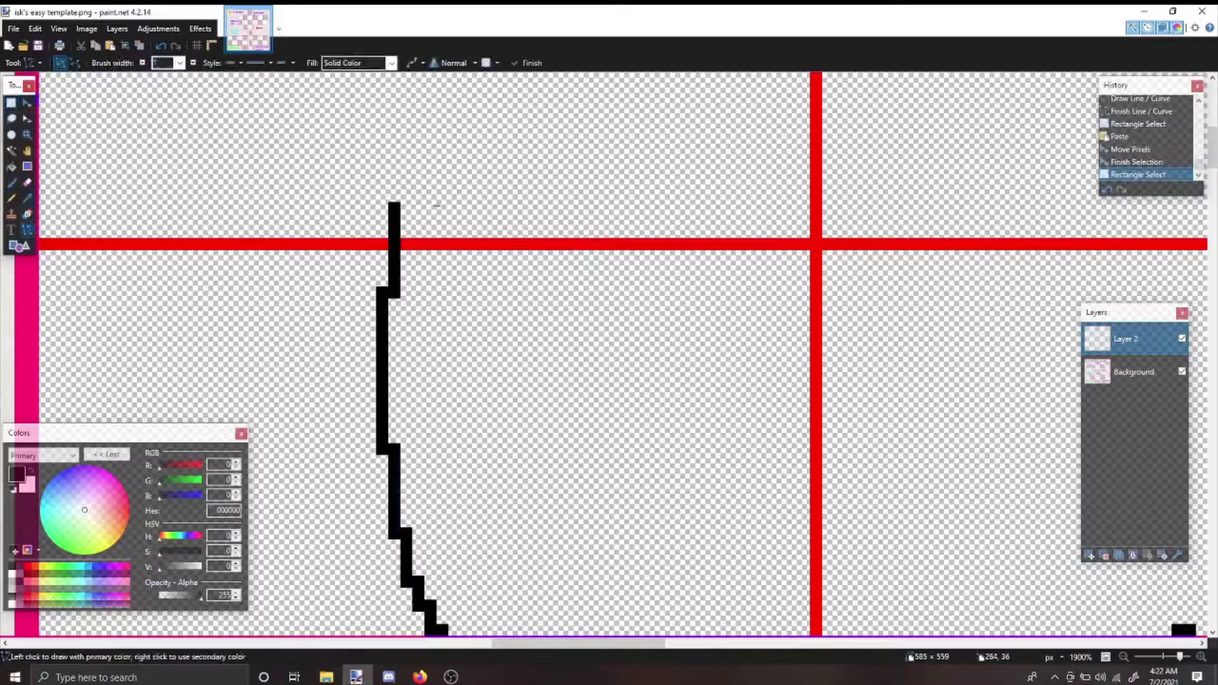
{"action": "left_click_drag", "start_coordinate": [405, 208], "coordinate": [406, 181]}
{"action": "key", "text": "Return"}
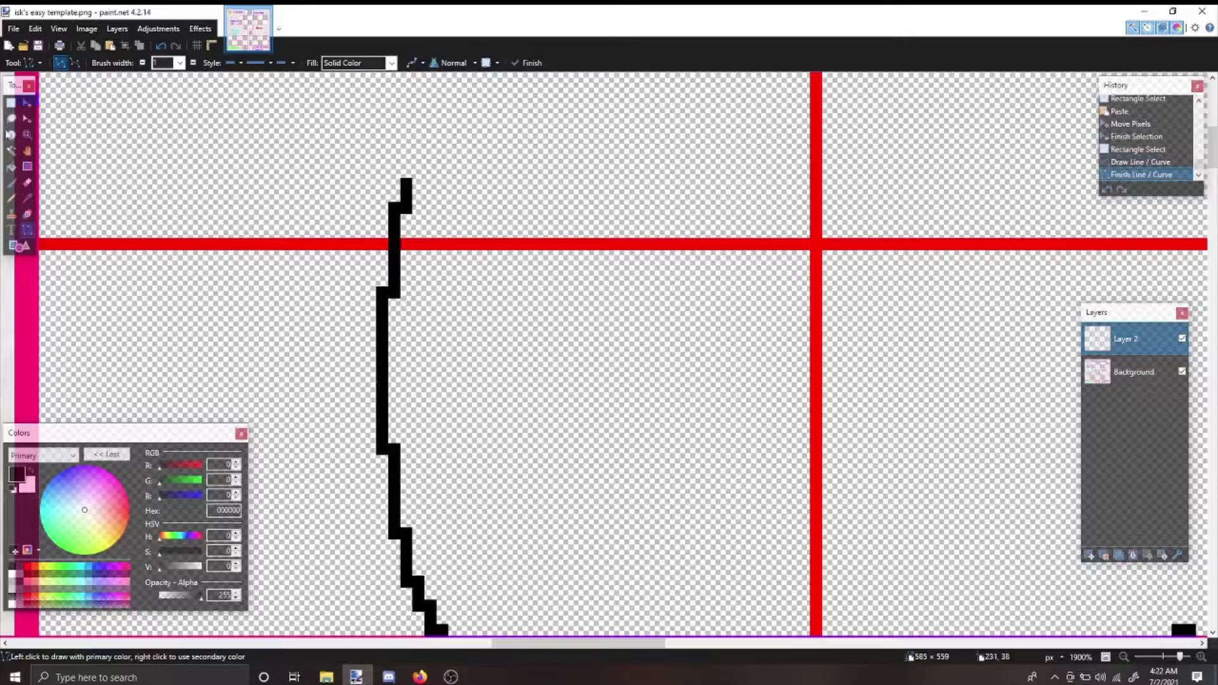
- Check both ends of the longest vertical run on the outline's left side with small rectangular selections and deselect them
{"action": "left_click", "coordinate": [11, 103]}
{"action": "left_click_drag", "start_coordinate": [378, 276], "coordinate": [383, 296]}
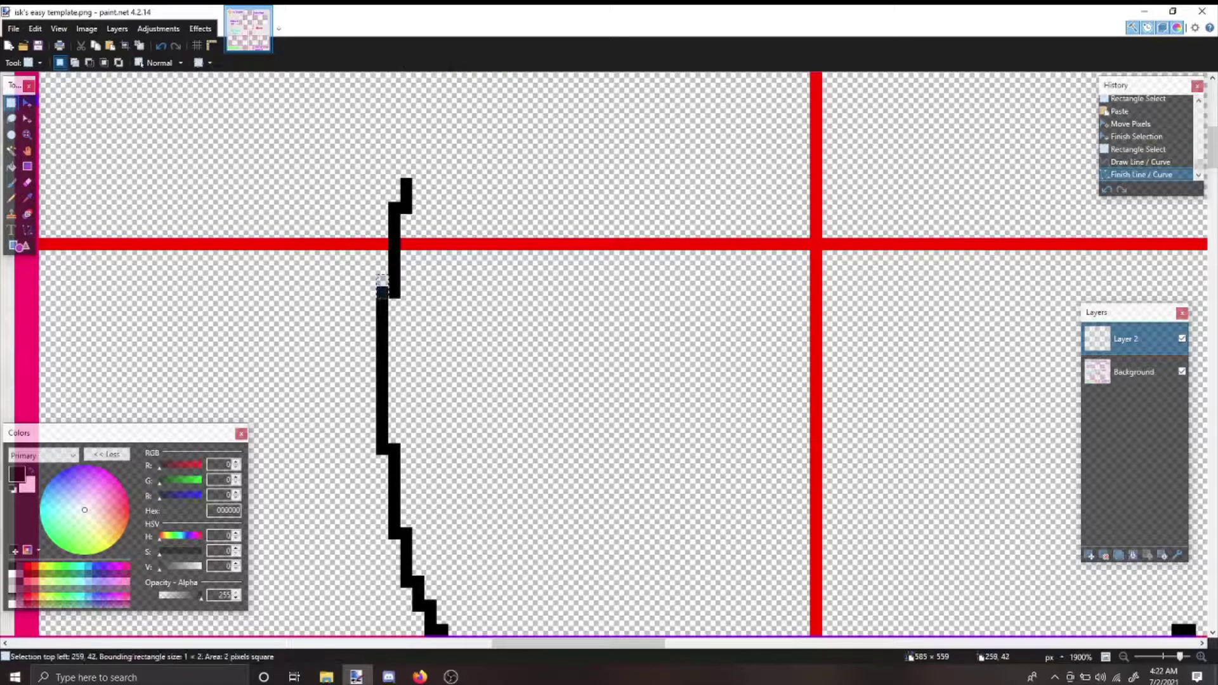
{"action": "left_click_drag", "start_coordinate": [384, 448], "coordinate": [383, 461]}
{"action": "left_click", "coordinate": [442, 416]}
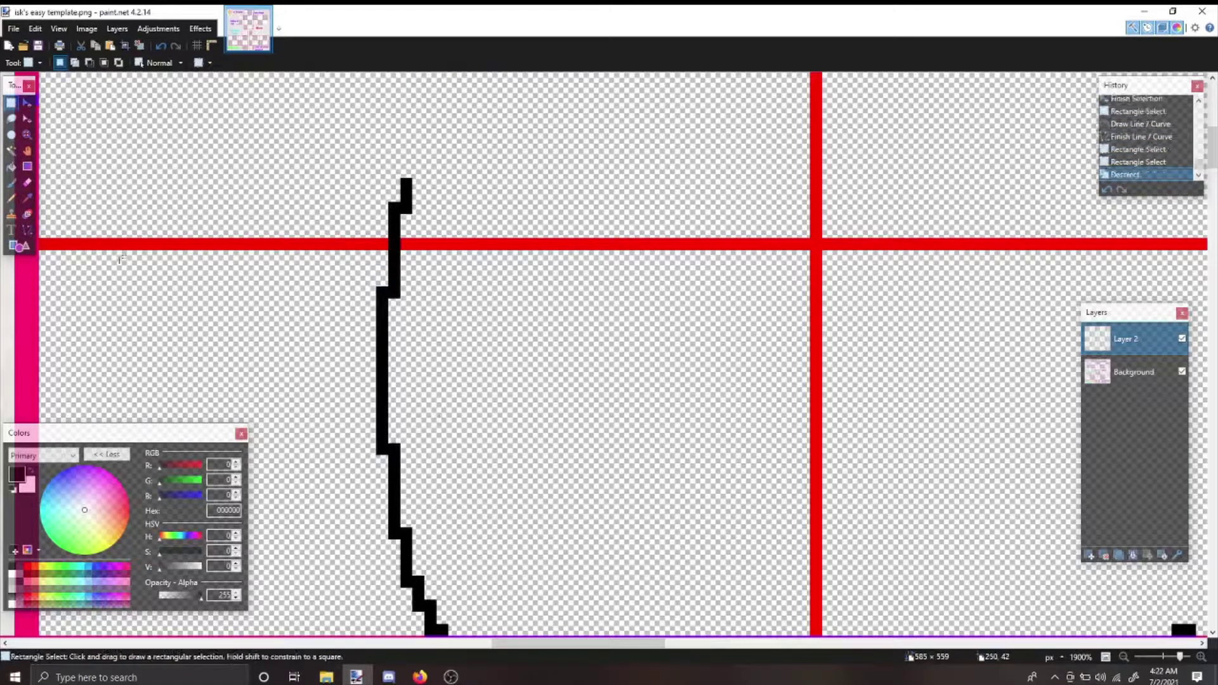
- Draw stepped black lines curving from the top of the left side over to the vertical red centre line
{"action": "left_click", "coordinate": [28, 230]}
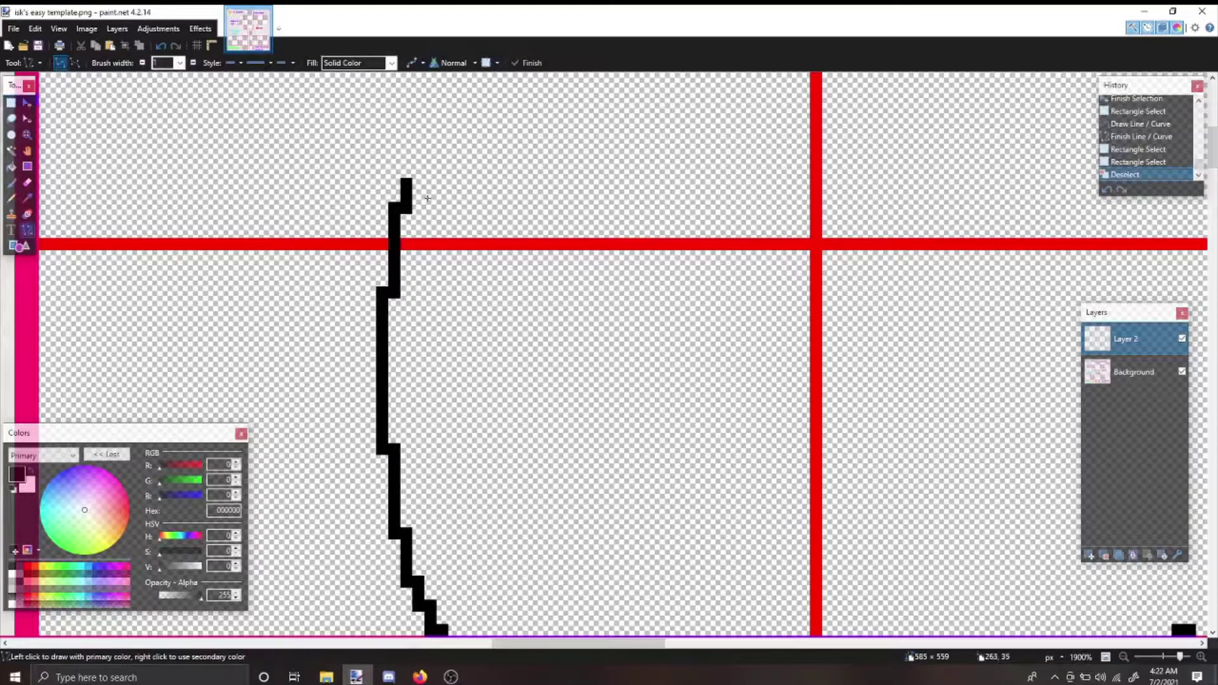
{"action": "mouse_move", "coordinate": [419, 186]}
{"action": "left_mouse_down"}
{"action": "mouse_move", "coordinate": [419, 161]}
{"action": "mouse_move", "coordinate": [456, 126]}
{"action": "left_mouse_up"}
{"action": "key", "text": "Return"}
{"action": "key", "text": "ctrl+z"}
{"action": "mouse_move", "coordinate": [444, 125]}
{"action": "left_mouse_down"}
{"action": "mouse_move", "coordinate": [456, 136]}
{"action": "mouse_move", "coordinate": [531, 111]}
{"action": "mouse_move", "coordinate": [804, 100]}
{"action": "left_mouse_up"}
{"action": "key", "text": "ctrl+z"}
{"action": "left_click", "coordinate": [772, 145]}
- Examine the lower left side of the outline and the left half of the neckline curve using rectangular selections
{"action": "scroll", "coordinate": [606, 228], "scroll_direction": "down", "scroll_amount": 8}
{"action": "scroll", "coordinate": [572, 269], "scroll_direction": "down", "scroll_amount": 4}
{"action": "scroll", "coordinate": [601, 298], "scroll_direction": "up", "scroll_amount": 3}
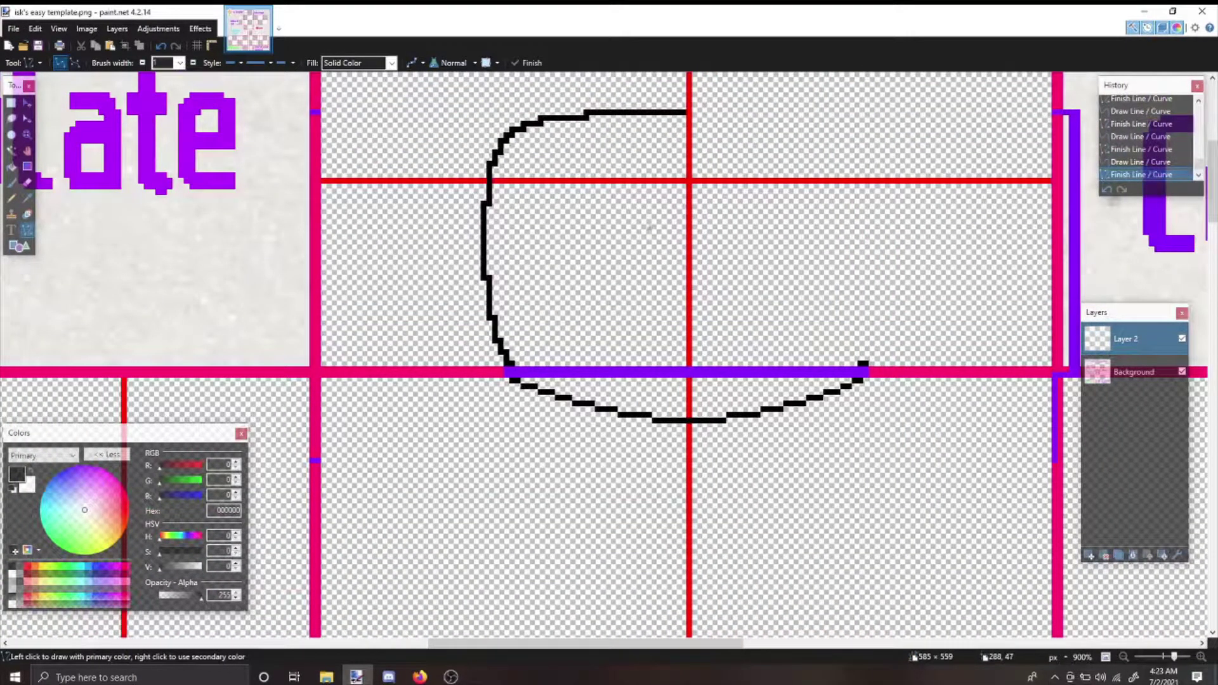
{"action": "key", "text": "p"}
{"action": "scroll", "coordinate": [647, 417], "scroll_direction": "up", "scroll_amount": 1}
{"action": "scroll", "coordinate": [673, 422], "scroll_direction": "down", "scroll_amount": 4}
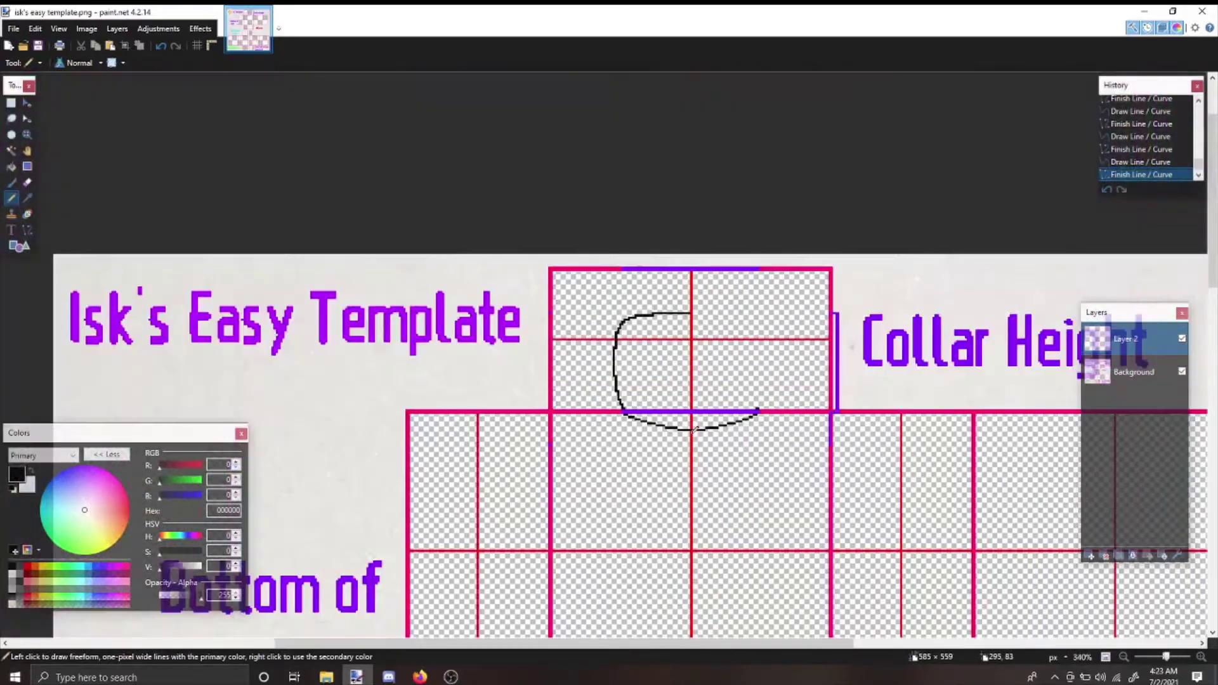
{"action": "scroll", "coordinate": [691, 426], "scroll_direction": "up", "scroll_amount": 6}
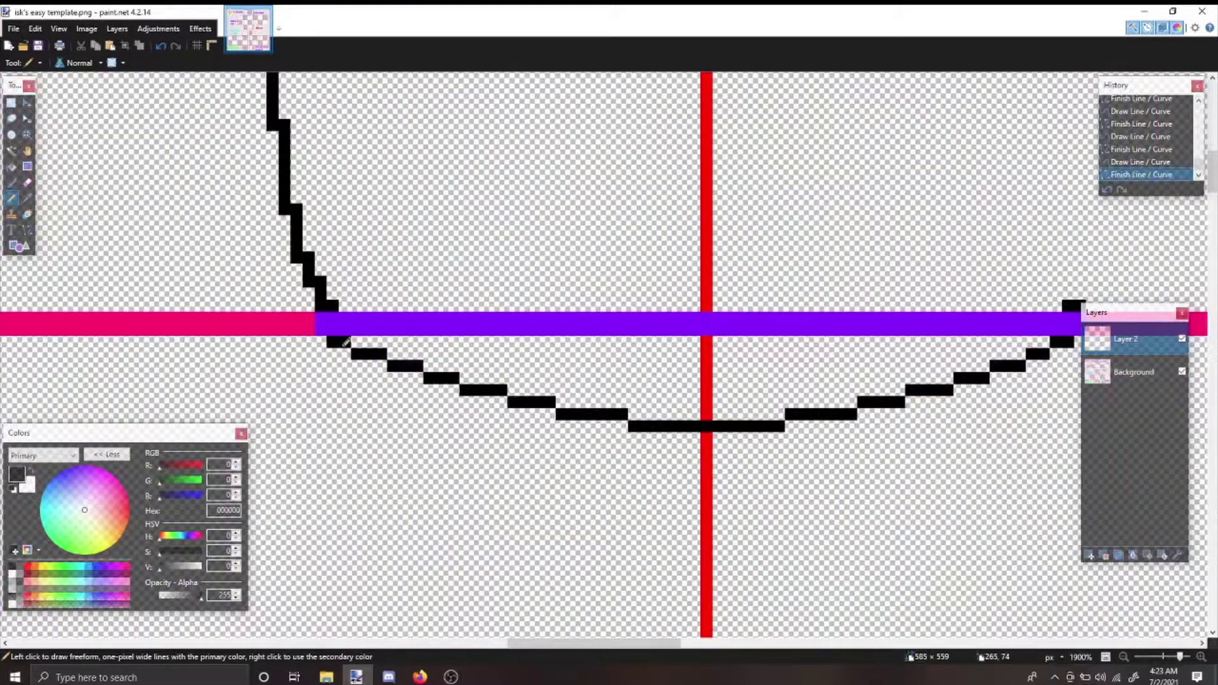
{"action": "key", "text": "s"}
{"action": "left_click_drag", "start_coordinate": [244, 144], "coordinate": [348, 309]}
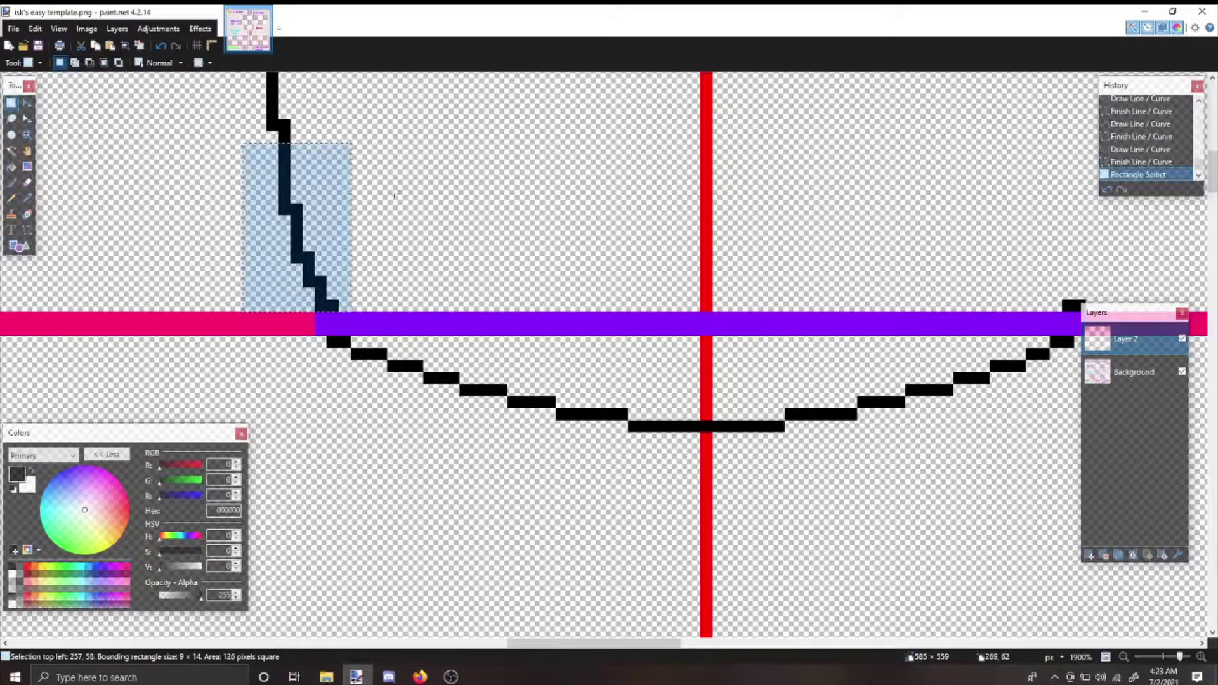
{"action": "left_click", "coordinate": [395, 195]}
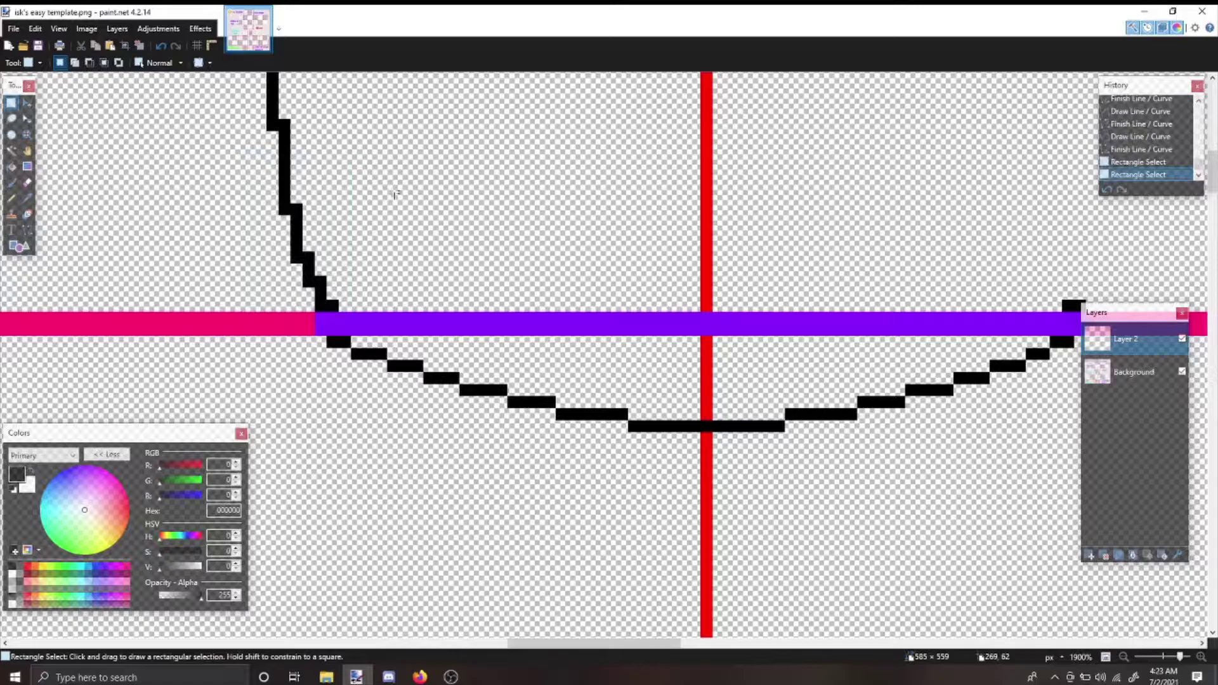
{"action": "left_click_drag", "start_coordinate": [317, 337], "coordinate": [689, 445]}
{"action": "left_click", "coordinate": [686, 457]}
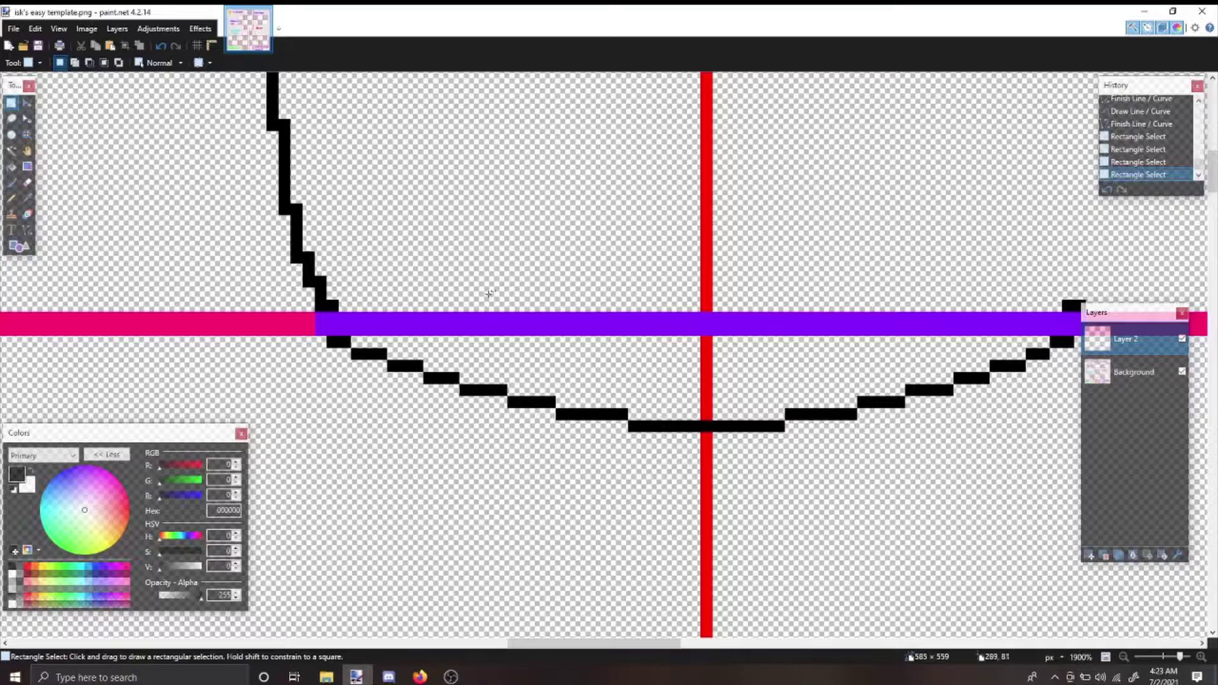
{"action": "left_click_drag", "start_coordinate": [329, 338], "coordinate": [657, 430]}
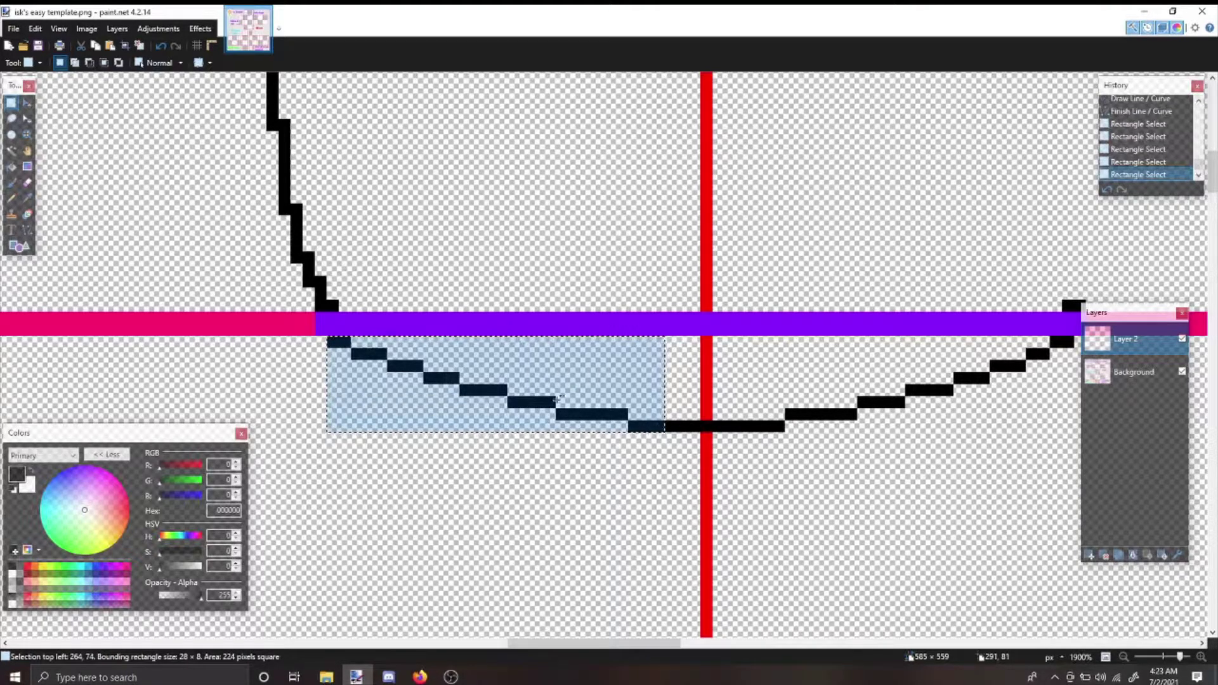
{"action": "left_click", "coordinate": [419, 363]}
{"action": "left_click_drag", "start_coordinate": [219, 131], "coordinate": [387, 311]}
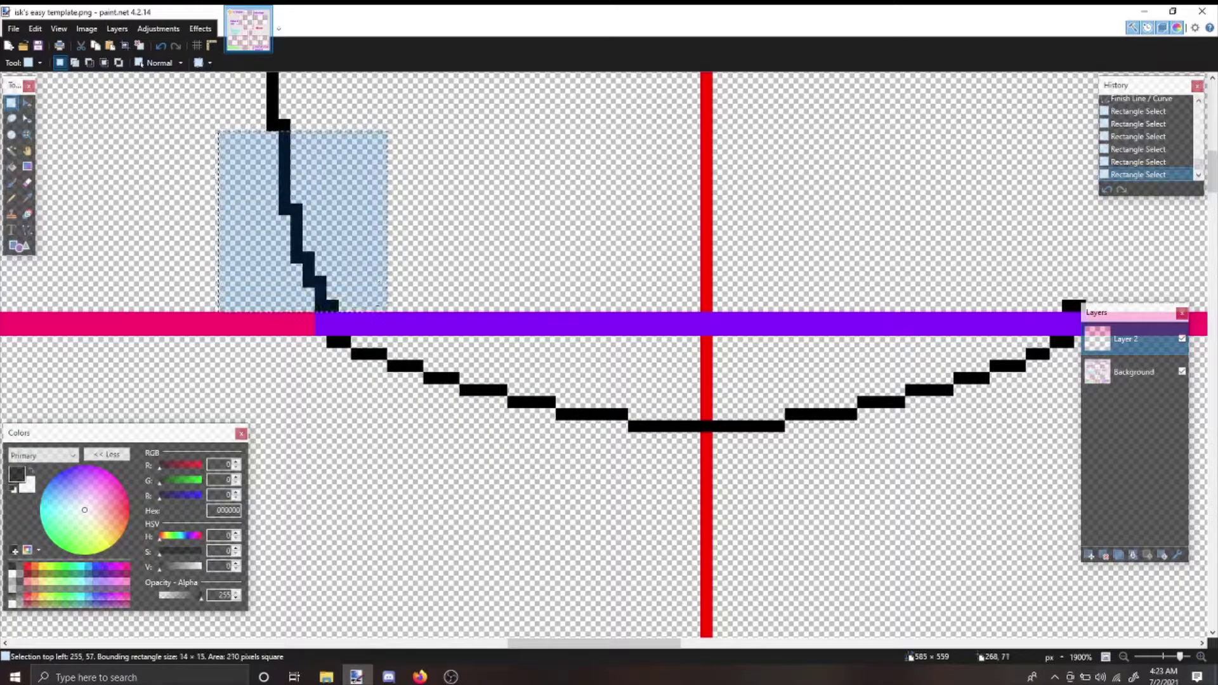
{"action": "left_click", "coordinate": [380, 307]}
- Pencil a black corner pixel at each step of the left half of the neckline curve to thicken its joints
{"action": "left_click", "coordinate": [12, 198]}
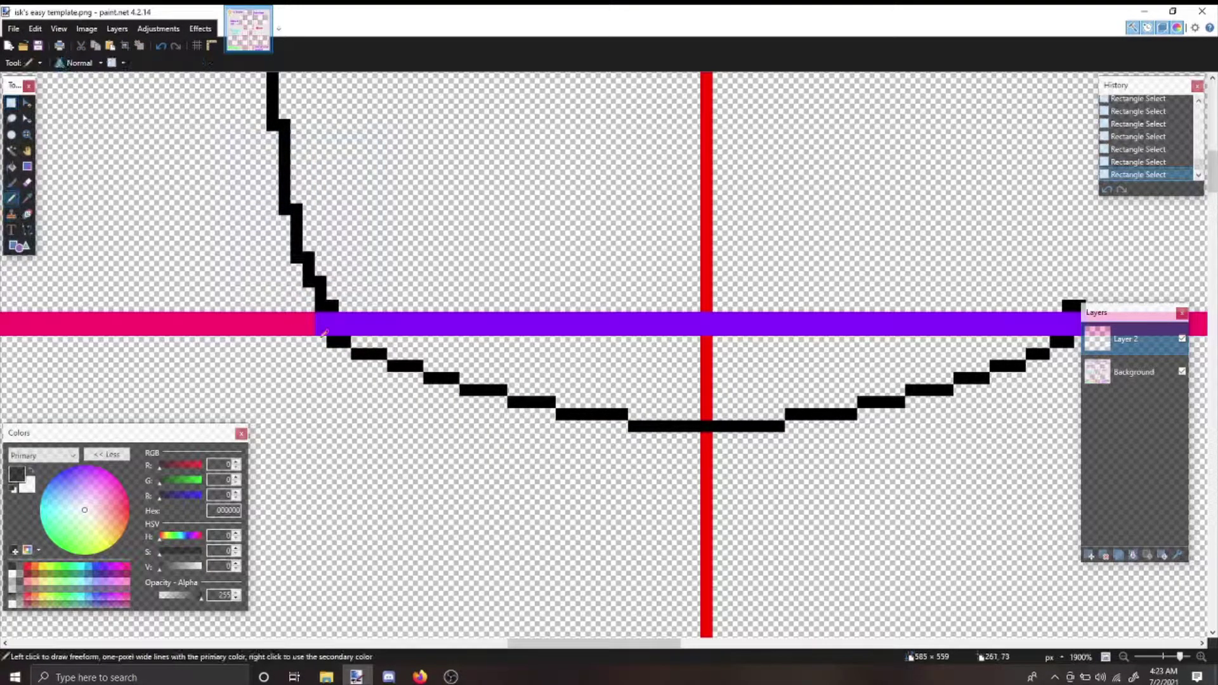
{"action": "left_click", "coordinate": [345, 353]}
{"action": "left_click", "coordinate": [381, 364]}
{"action": "left_click", "coordinate": [417, 377]}
{"action": "left_click", "coordinate": [453, 389]}
{"action": "left_click", "coordinate": [501, 402]}
{"action": "left_click", "coordinate": [550, 414]}
{"action": "left_click", "coordinate": [622, 426]}
- Pencil matching black corner pixels at each step of the right half of the neckline curve
{"action": "left_click", "coordinate": [790, 425]}
{"action": "left_click_drag", "start_coordinate": [529, 643], "coordinate": [583, 643]}
{"action": "left_click", "coordinate": [483, 413]}
{"action": "left_click", "coordinate": [530, 403]}
{"action": "left_click", "coordinate": [579, 390]}
{"action": "left_click", "coordinate": [614, 379]}
{"action": "left_click", "coordinate": [656, 362]}
{"action": "left_click", "coordinate": [676, 352]}
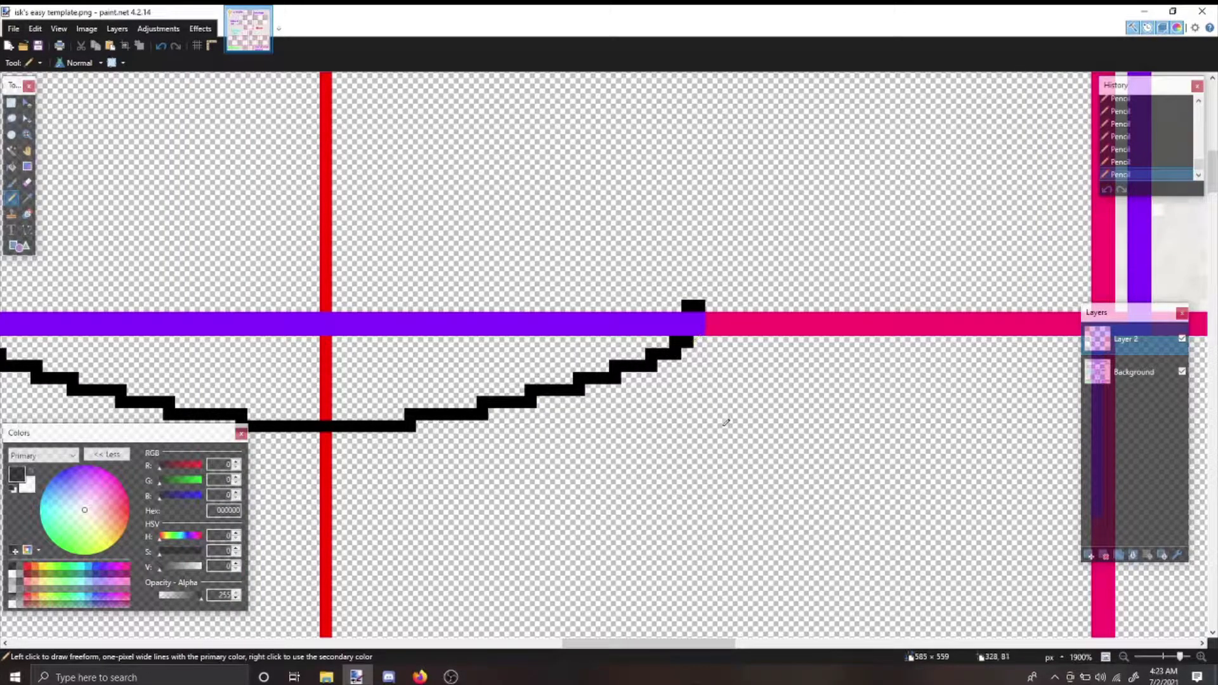
- Review the whole collar outline within the template and check its upper area with a rectangular selection, deselecting it
{"action": "scroll", "coordinate": [727, 423], "scroll_direction": "down", "scroll_amount": 12}
{"action": "scroll", "coordinate": [728, 426], "scroll_direction": "up", "scroll_amount": 3}
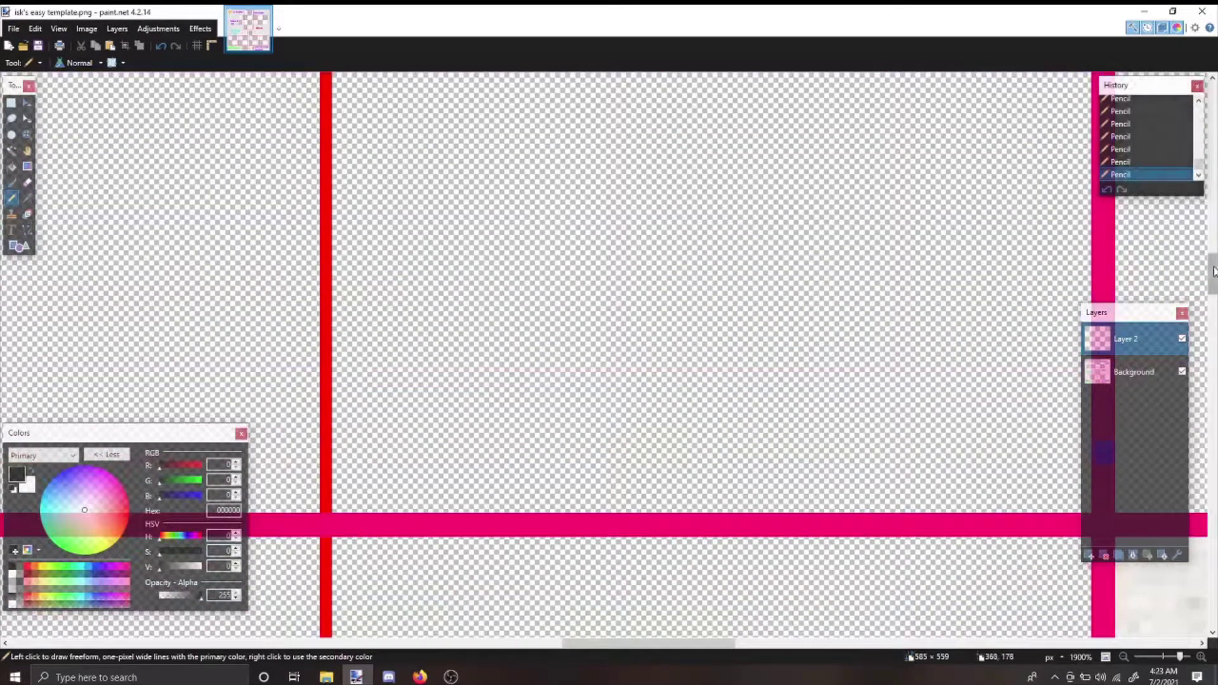
{"action": "scroll", "coordinate": [1213, 272], "scroll_direction": "up", "scroll_amount": 8}
{"action": "scroll", "coordinate": [748, 356], "scroll_direction": "down", "scroll_amount": 2, "text": "ctrl"}
{"action": "scroll", "coordinate": [748, 355], "scroll_direction": "up", "scroll_amount": 1}
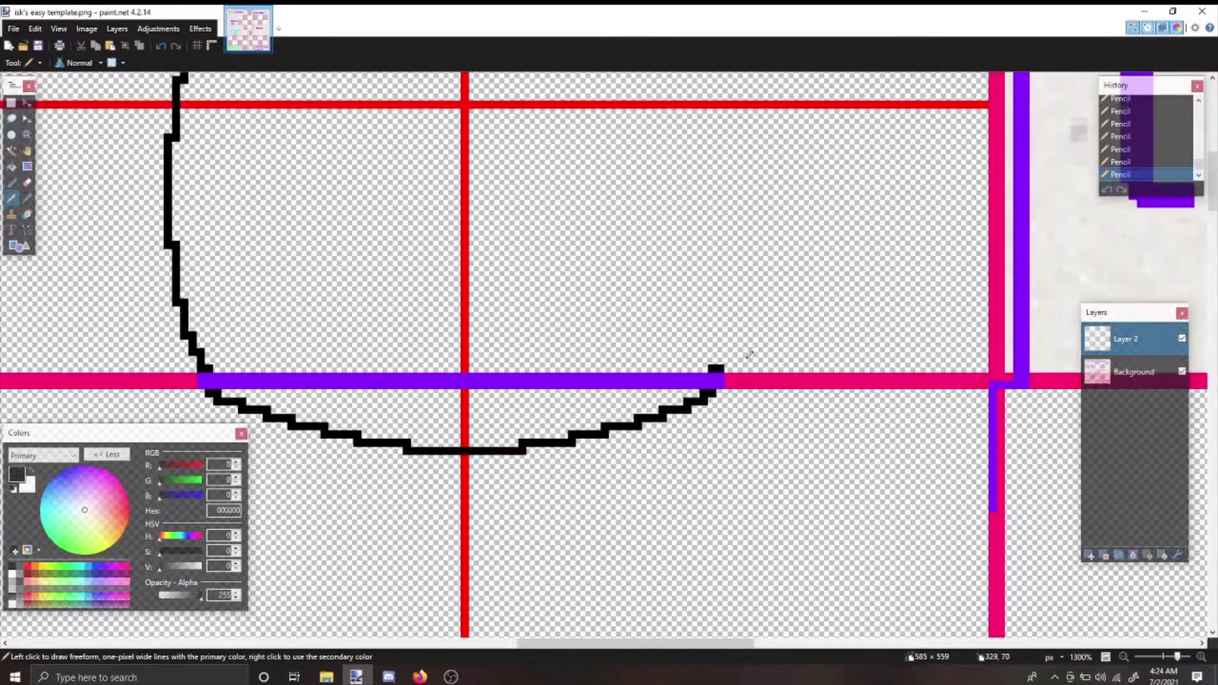
{"action": "scroll", "coordinate": [749, 356], "scroll_direction": "up", "scroll_amount": 2}
{"action": "scroll", "coordinate": [729, 362], "scroll_direction": "down", "scroll_amount": 1, "text": "ctrl"}
{"action": "scroll", "coordinate": [729, 362], "scroll_direction": "down", "scroll_amount": 1}
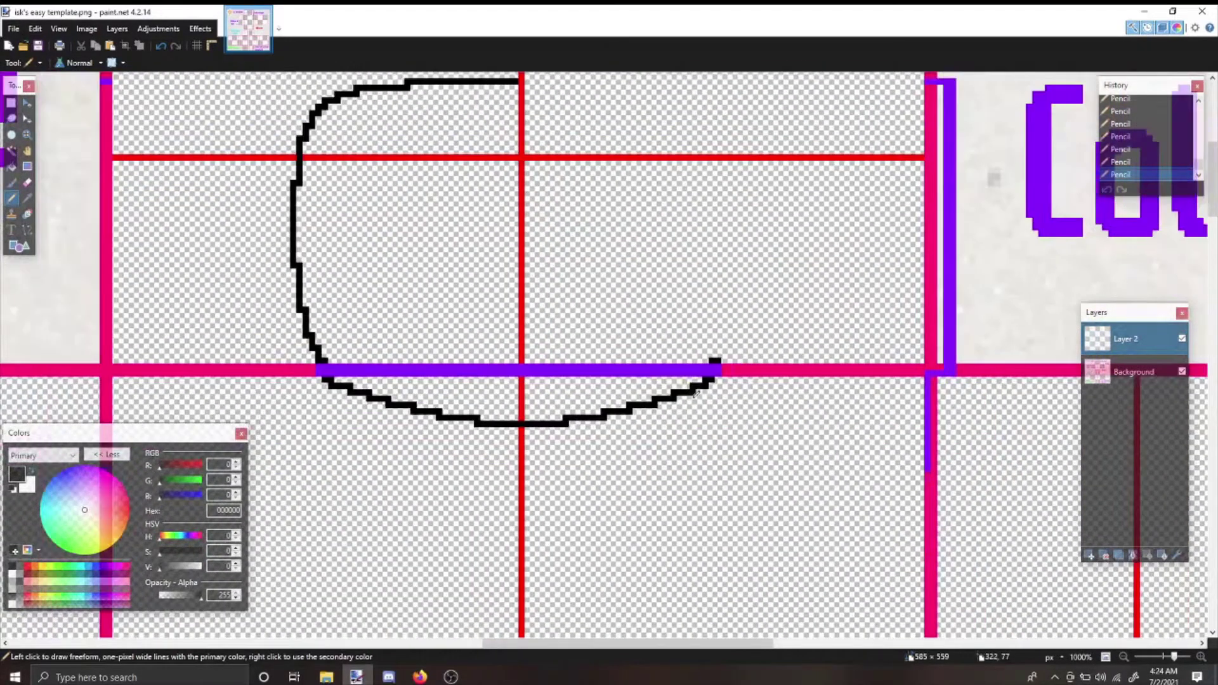
{"action": "scroll", "coordinate": [696, 393], "scroll_direction": "up", "scroll_amount": 1}
{"action": "scroll", "coordinate": [525, 349], "scroll_direction": "down", "scroll_amount": 2, "text": "ctrl"}
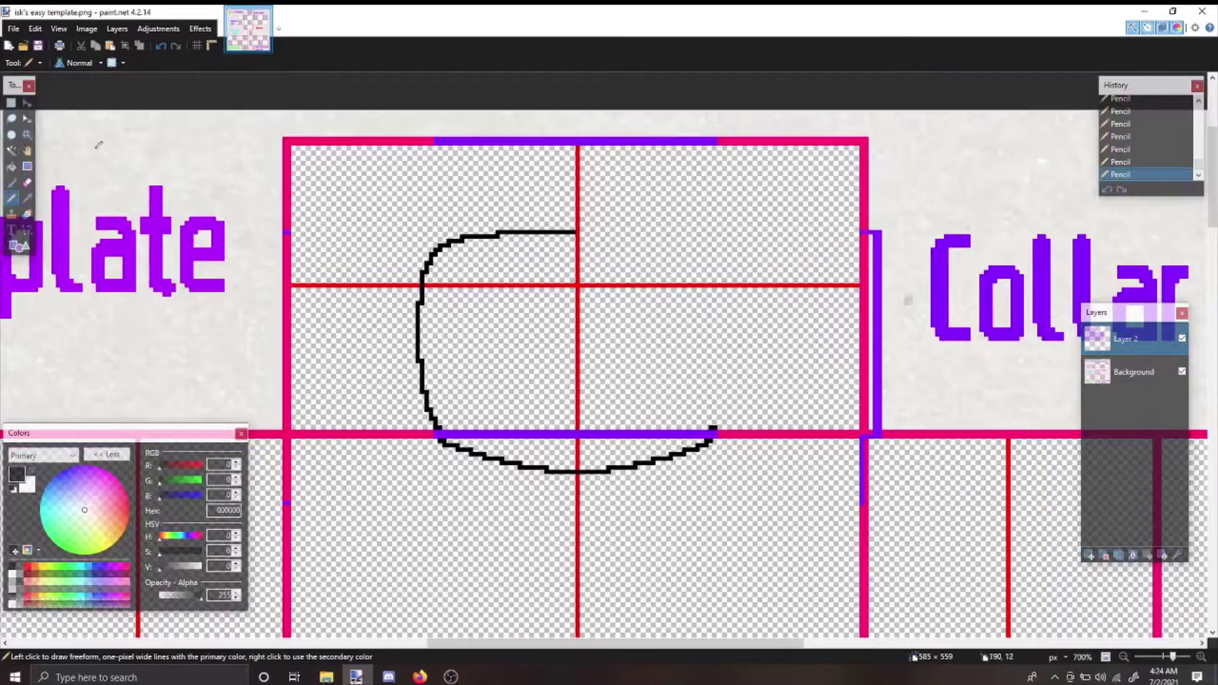
{"action": "left_click", "coordinate": [11, 103]}
{"action": "left_click_drag", "start_coordinate": [379, 186], "coordinate": [755, 213]}
{"action": "left_click", "coordinate": [749, 211]}
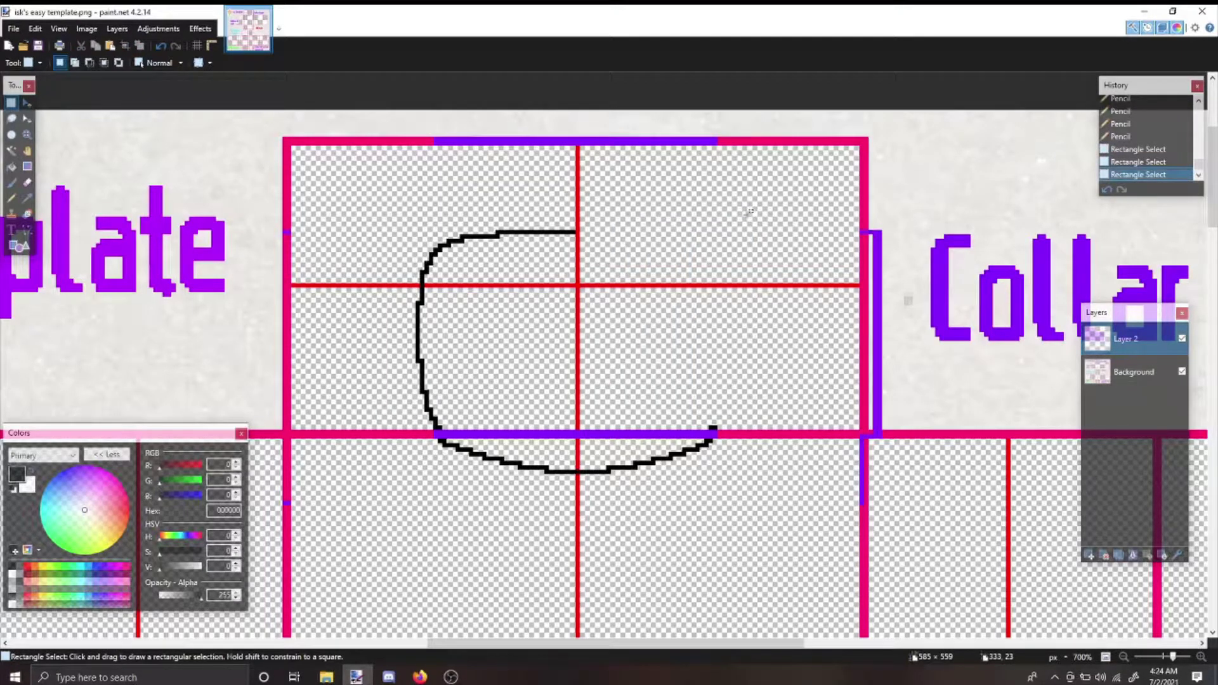
- Review the sleeve and torso sections of the template with a rectangular selection, deselect it, and return to the collar outline
{"action": "key", "text": "ctrl+b"}
{"action": "scroll", "coordinate": [373, 206], "scroll_direction": "up", "scroll_amount": 3}
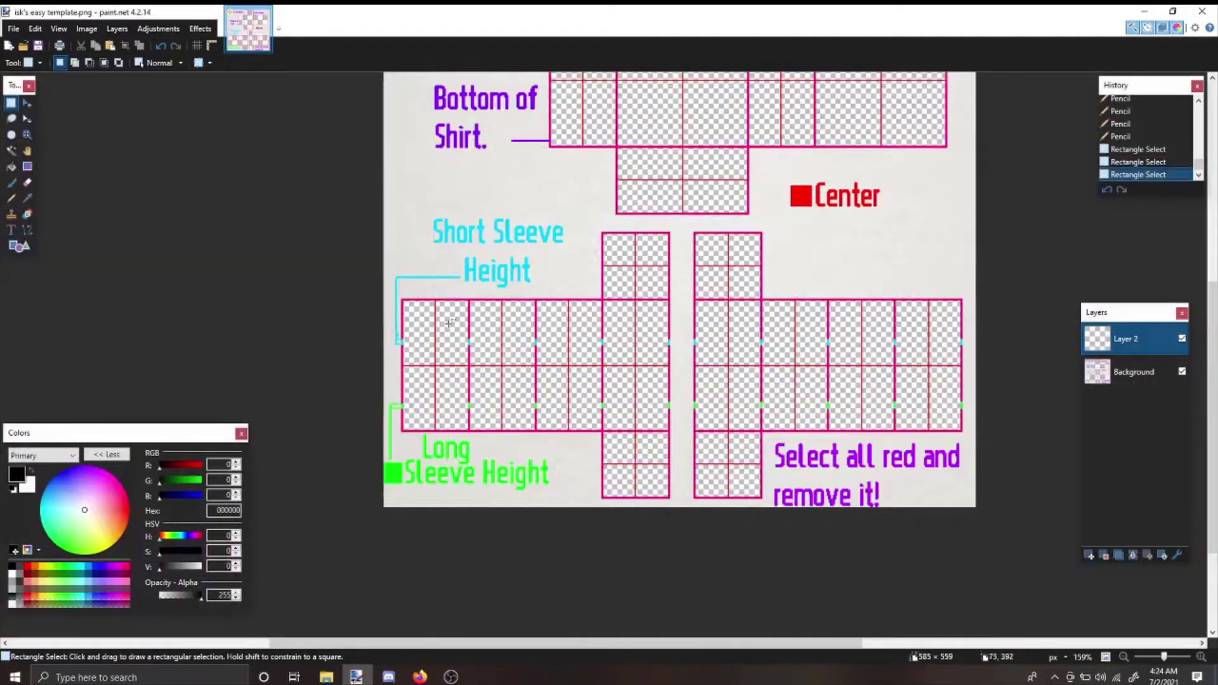
{"action": "left_click_drag", "start_coordinate": [373, 206], "coordinate": [986, 223]}
{"action": "left_click", "coordinate": [687, 503]}
{"action": "left_click", "coordinate": [986, 222]}
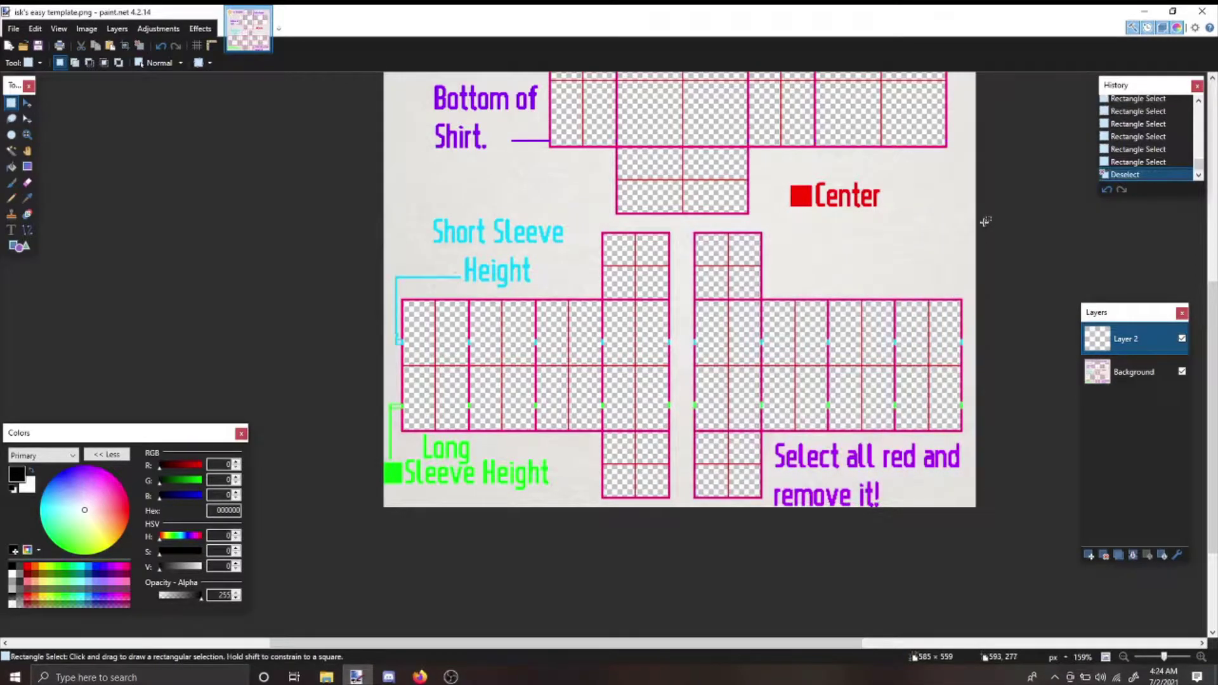
{"action": "scroll", "coordinate": [986, 222], "scroll_direction": "up", "scroll_amount": 3}
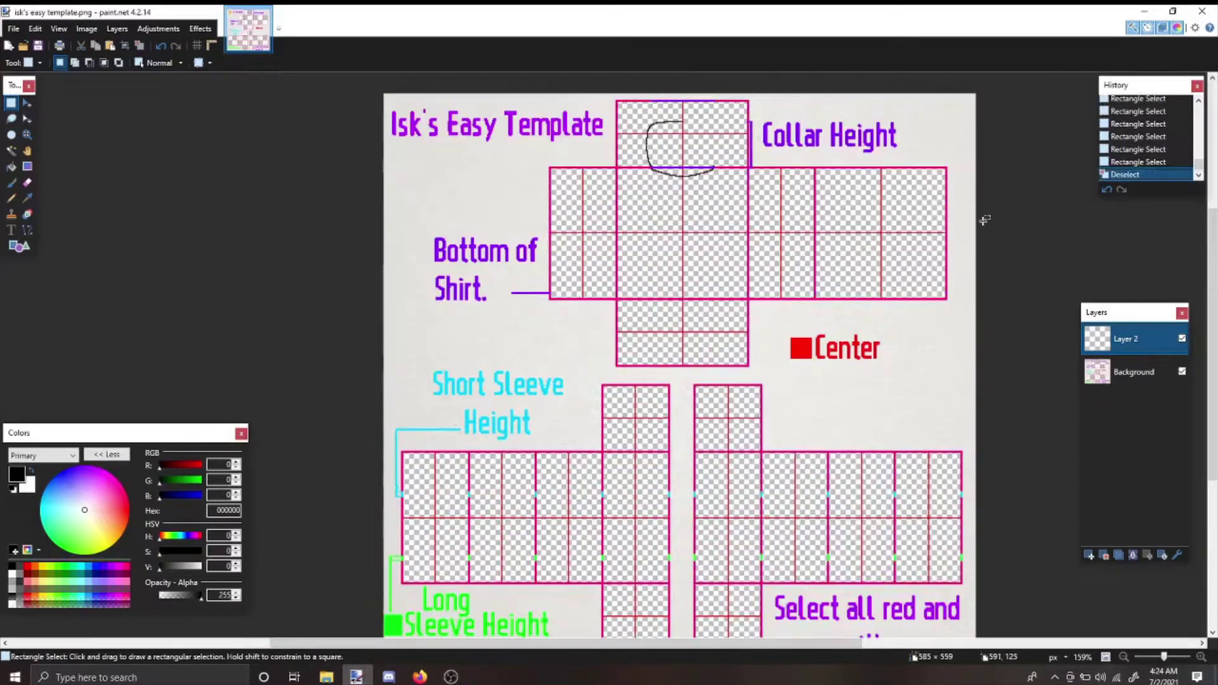
{"action": "left_click", "coordinate": [27, 135]}
{"action": "left_click", "coordinate": [641, 160]}
{"action": "left_click", "coordinate": [672, 139]}
{"action": "left_click", "coordinate": [673, 140]}
{"action": "left_click", "coordinate": [672, 138]}
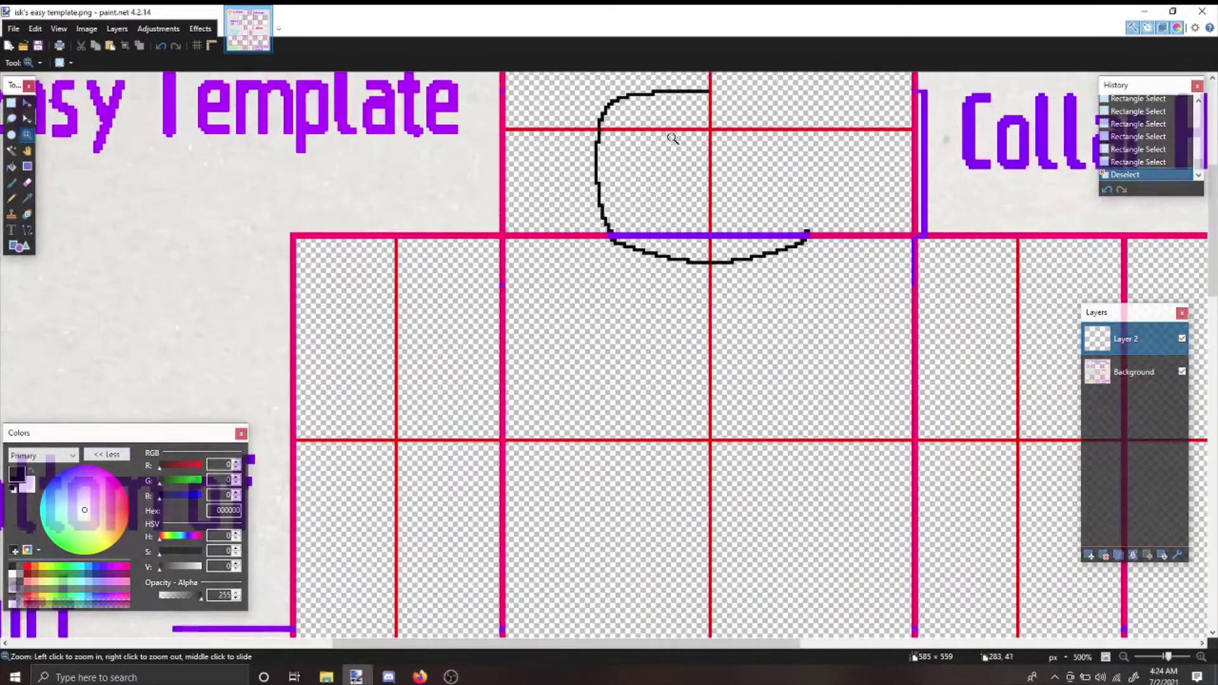
{"action": "left_click", "coordinate": [755, 134]}
{"action": "left_click", "coordinate": [750, 121]}
{"action": "left_click", "coordinate": [761, 153]}
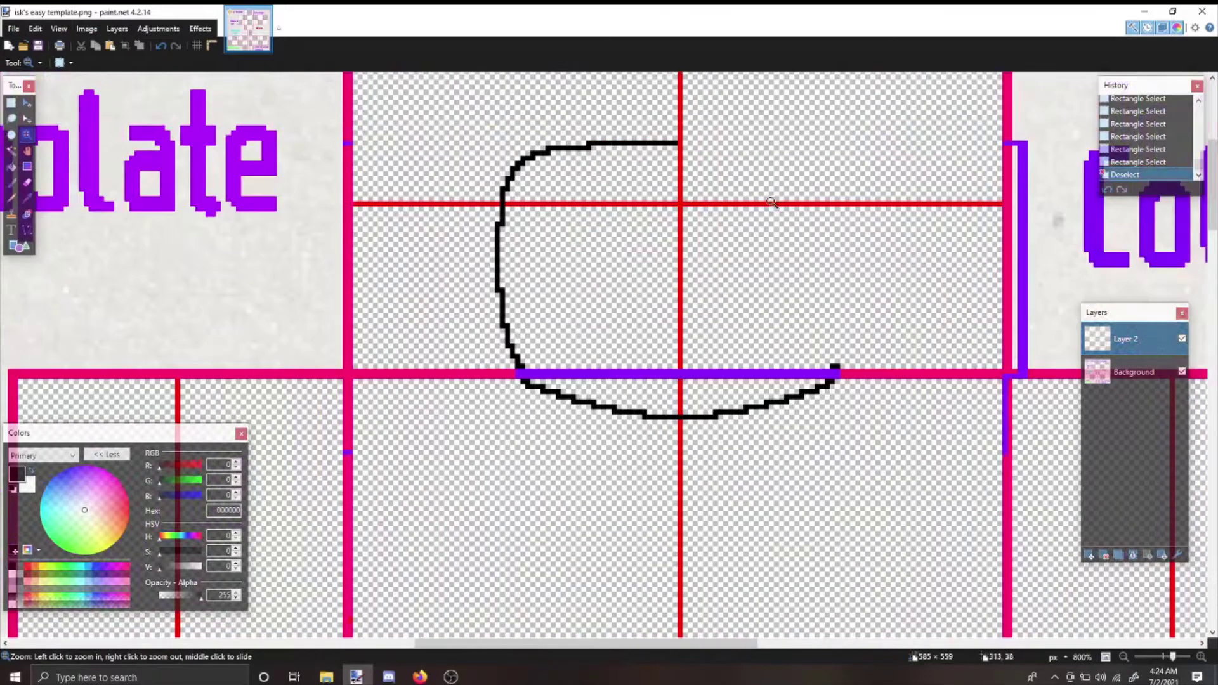
{"action": "key", "text": "p"}
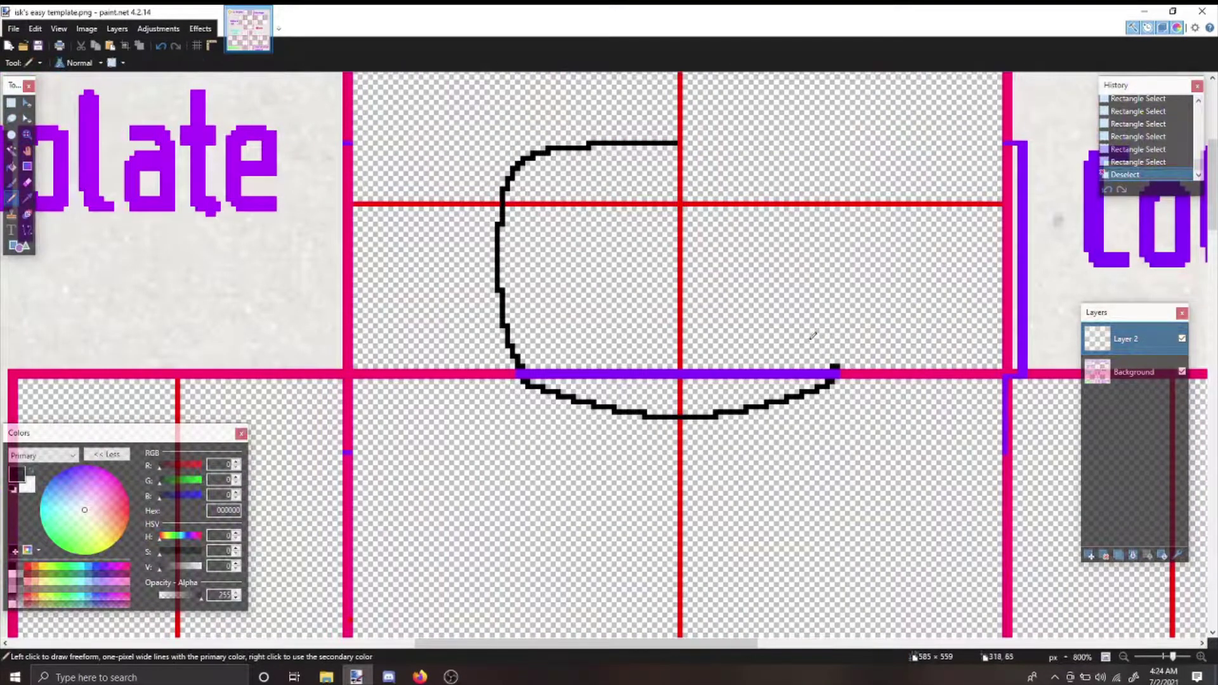
{"action": "mouse_move", "coordinate": [836, 345]}
{"action": "left_mouse_down"}
{"action": "mouse_move", "coordinate": [777, 172]}
{"action": "mouse_move", "coordinate": [687, 144]}
{"action": "left_mouse_up"}
{"action": "key", "text": "ctrl+z"}
- Select the upper left half of the collar outline and paste a copy of it onto a new layer
{"action": "key", "text": "s"}
{"action": "left_click_drag", "start_coordinate": [424, 96], "coordinate": [691, 369]}
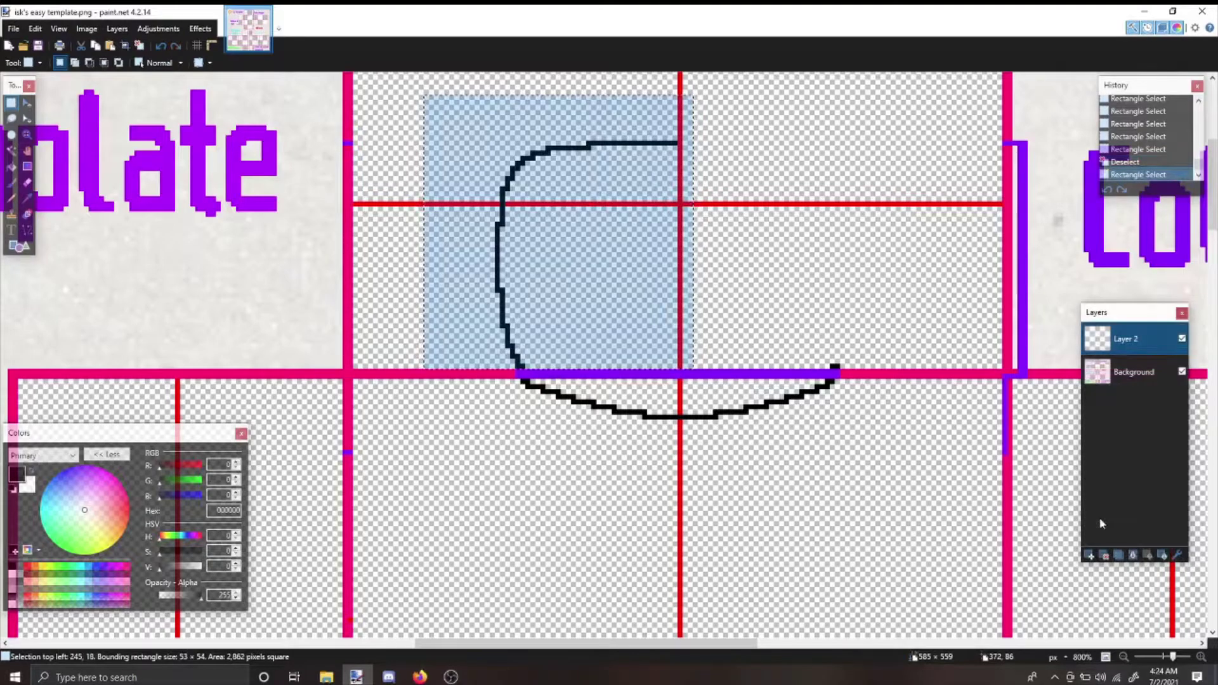
{"action": "left_click", "coordinate": [1091, 561]}
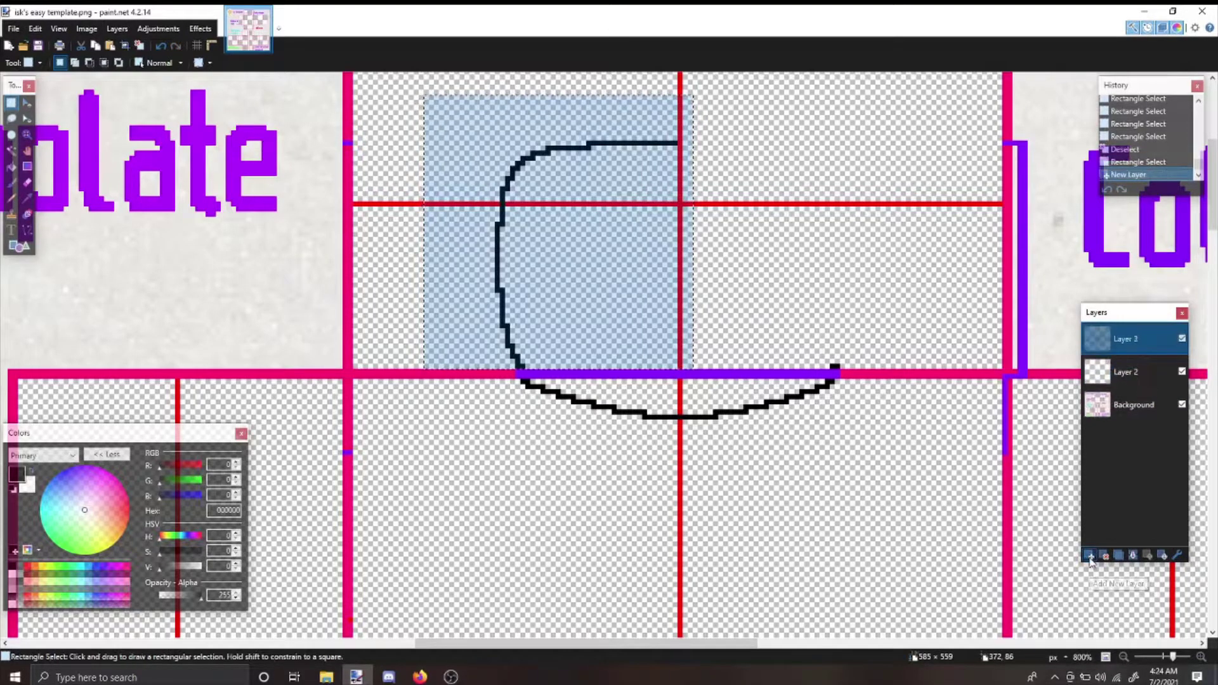
{"action": "key", "text": "ctrl+v"}
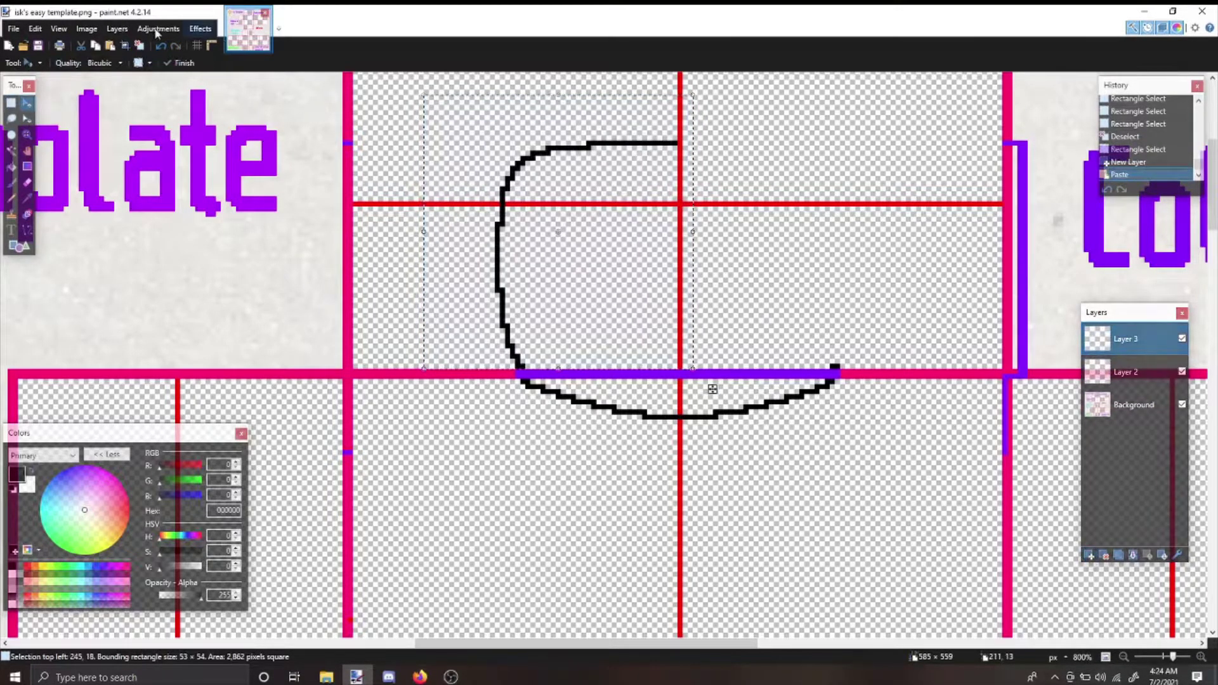
- Flip the copied half horizontally, align it as the collar's right side, and merge it down into Layer 2
{"action": "left_click", "coordinate": [116, 29]}
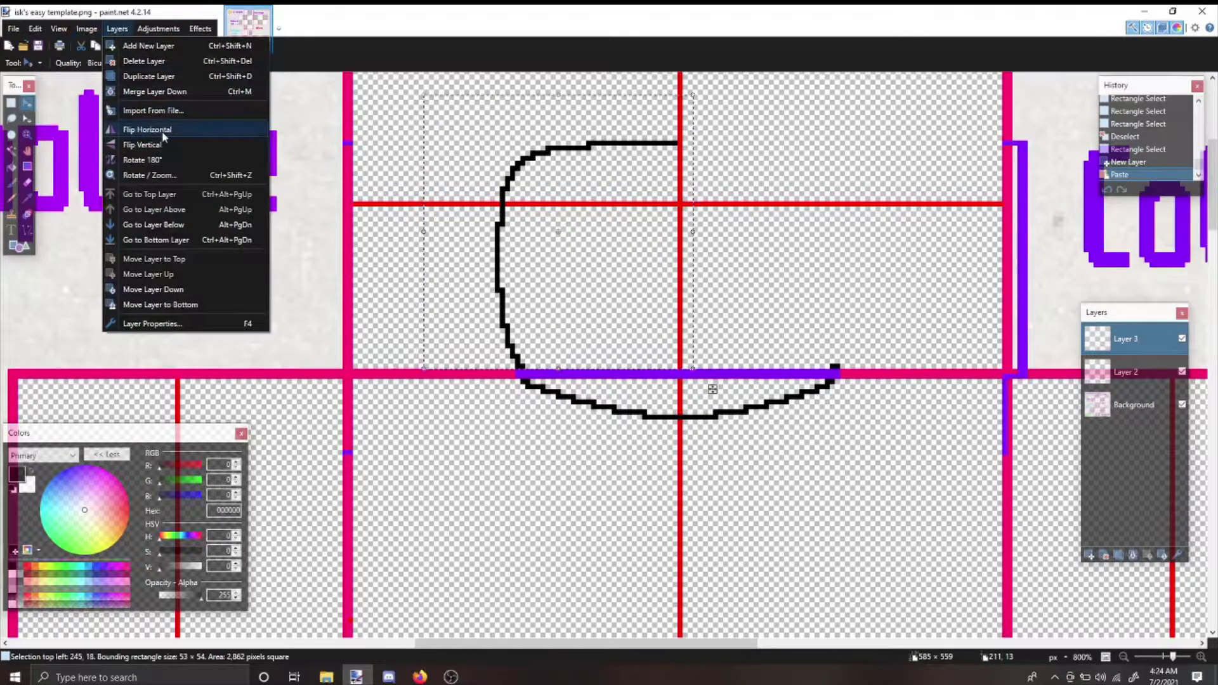
{"action": "left_click", "coordinate": [163, 133]}
{"action": "left_click_drag", "start_coordinate": [702, 215], "coordinate": [731, 215]}
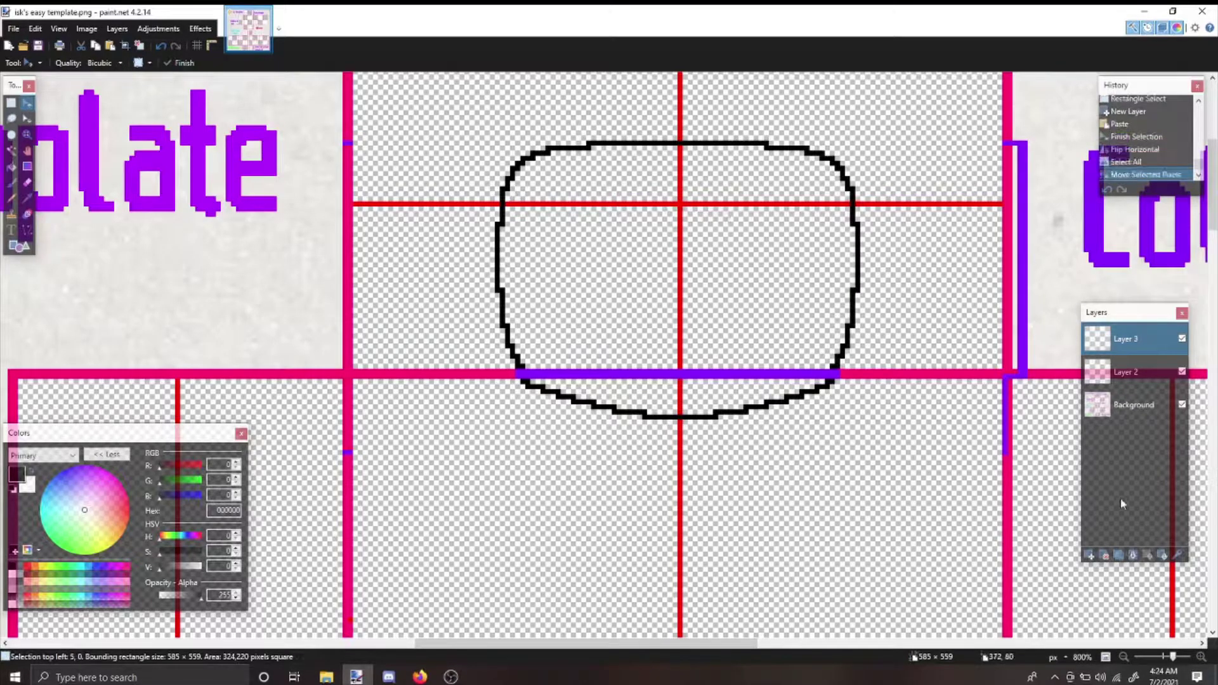
{"action": "left_click", "coordinate": [1133, 555]}
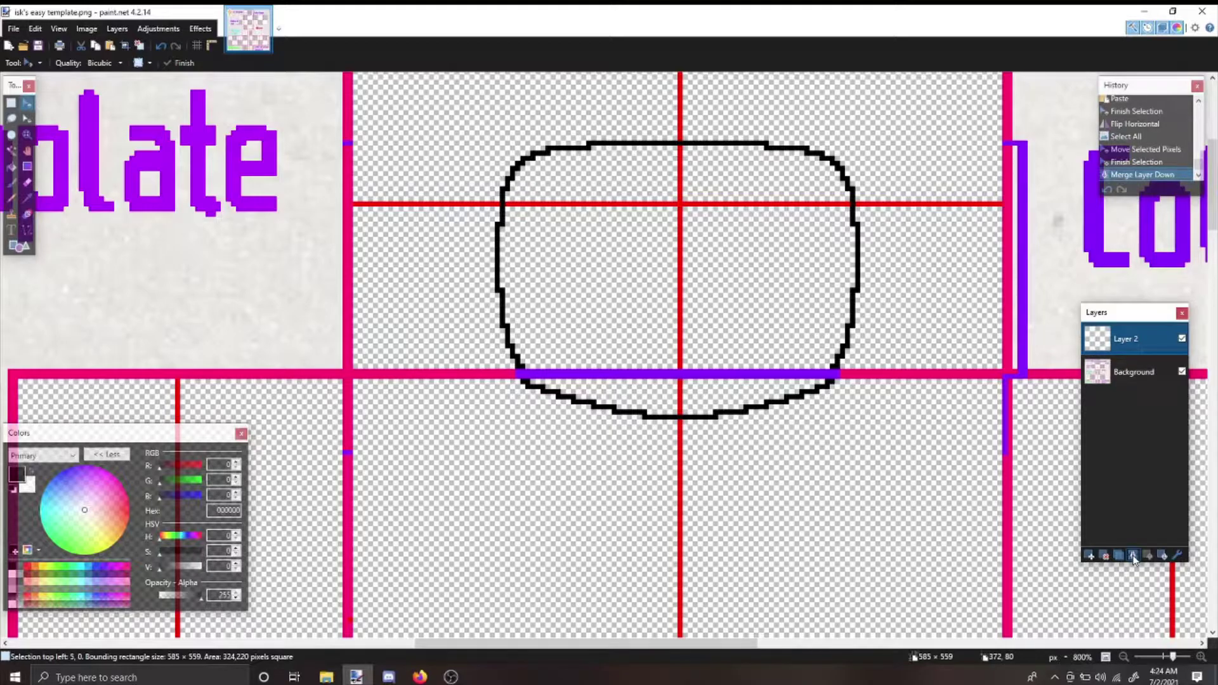
- Examine the right and left halves of the closed collar outline using rectangular selections, deselecting them
{"action": "left_click", "coordinate": [11, 103]}
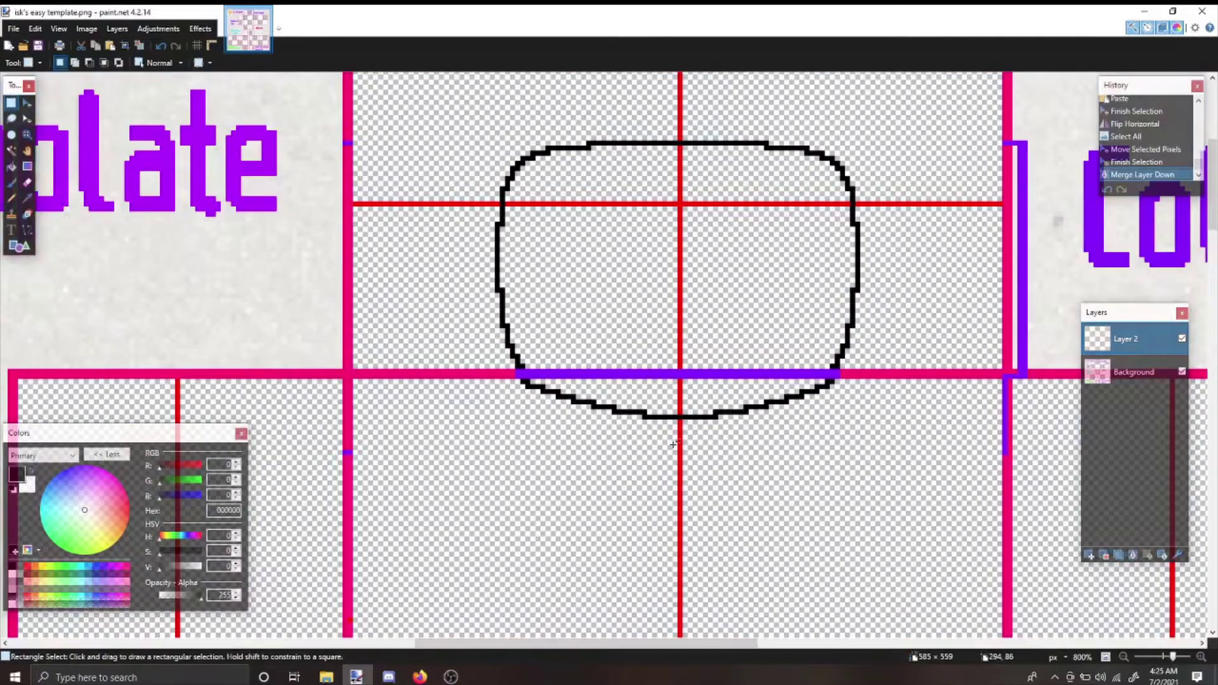
{"action": "left_click", "coordinate": [695, 427]}
{"action": "left_click_drag", "start_coordinate": [694, 427], "coordinate": [930, 144]}
{"action": "left_click_drag", "start_coordinate": [463, 110], "coordinate": [674, 464]}
{"action": "left_click", "coordinate": [650, 477]}
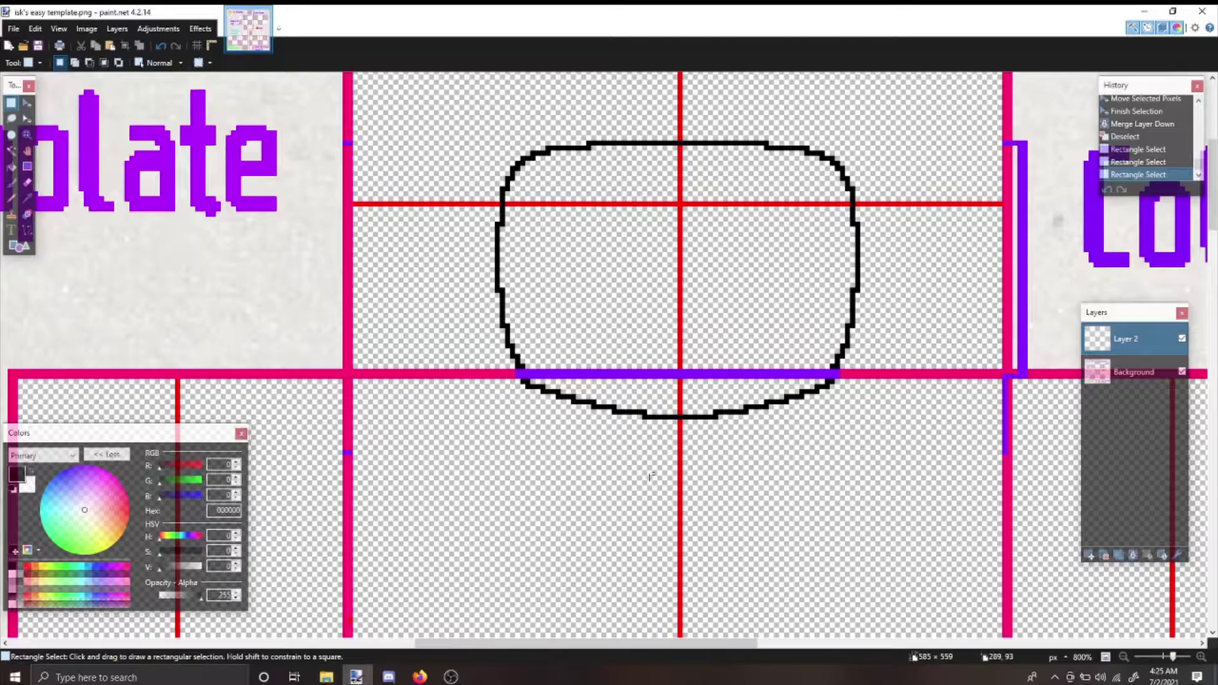
{"action": "left_click_drag", "start_coordinate": [464, 127], "coordinate": [607, 368]}
{"action": "left_click", "coordinate": [594, 343]}
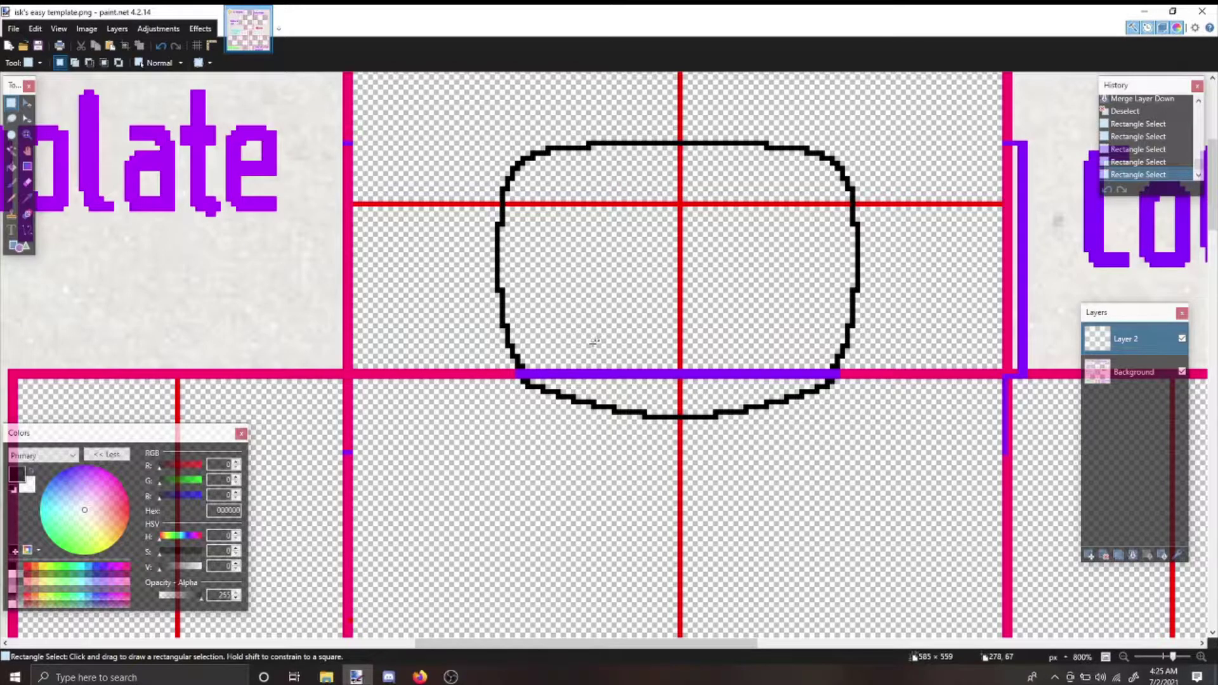
- Pencil a black marker pixel outside the collar outline's left side and check its 5-pixel gap with a rectangular selection
{"action": "left_click", "coordinate": [26, 229]}
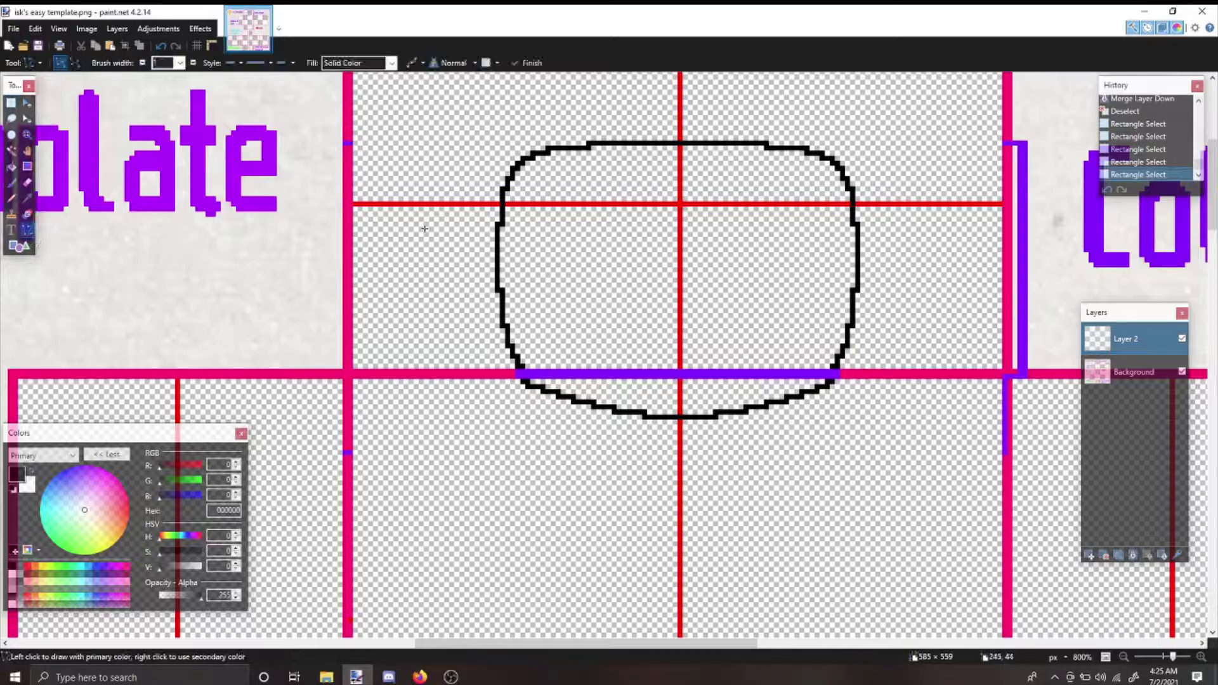
{"action": "scroll", "coordinate": [480, 257], "scroll_direction": "up", "scroll_amount": 5}
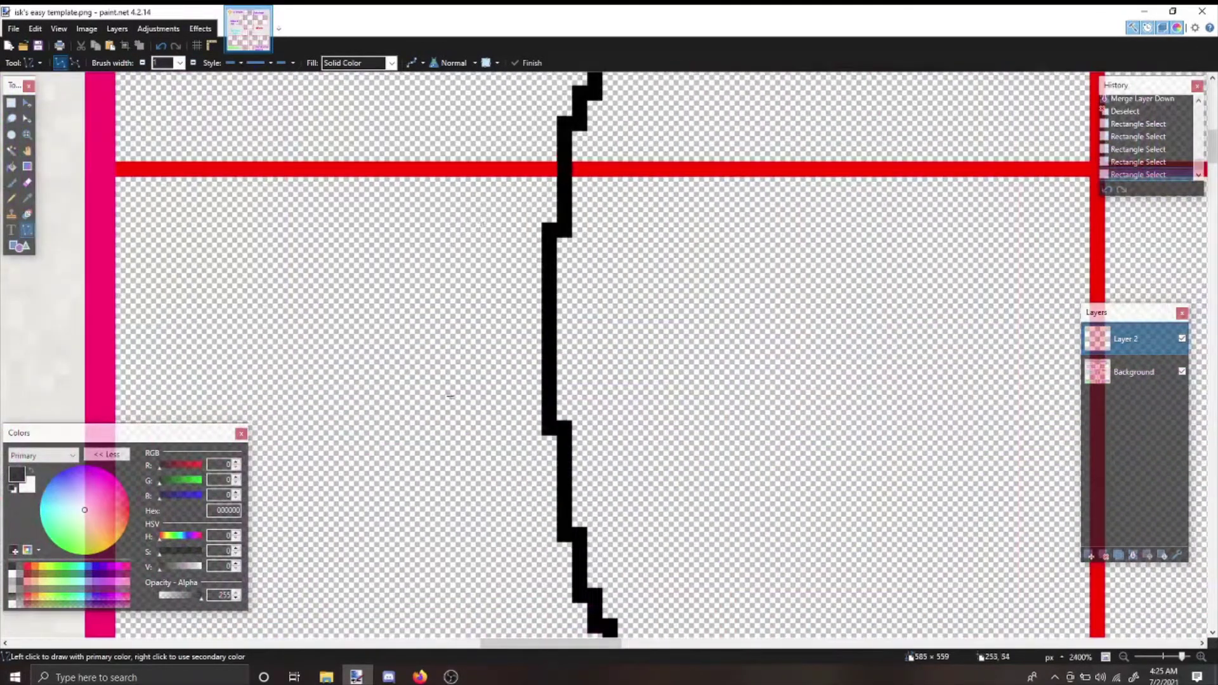
{"action": "left_click", "coordinate": [11, 102]}
{"action": "left_click_drag", "start_coordinate": [535, 371], "coordinate": [465, 368]}
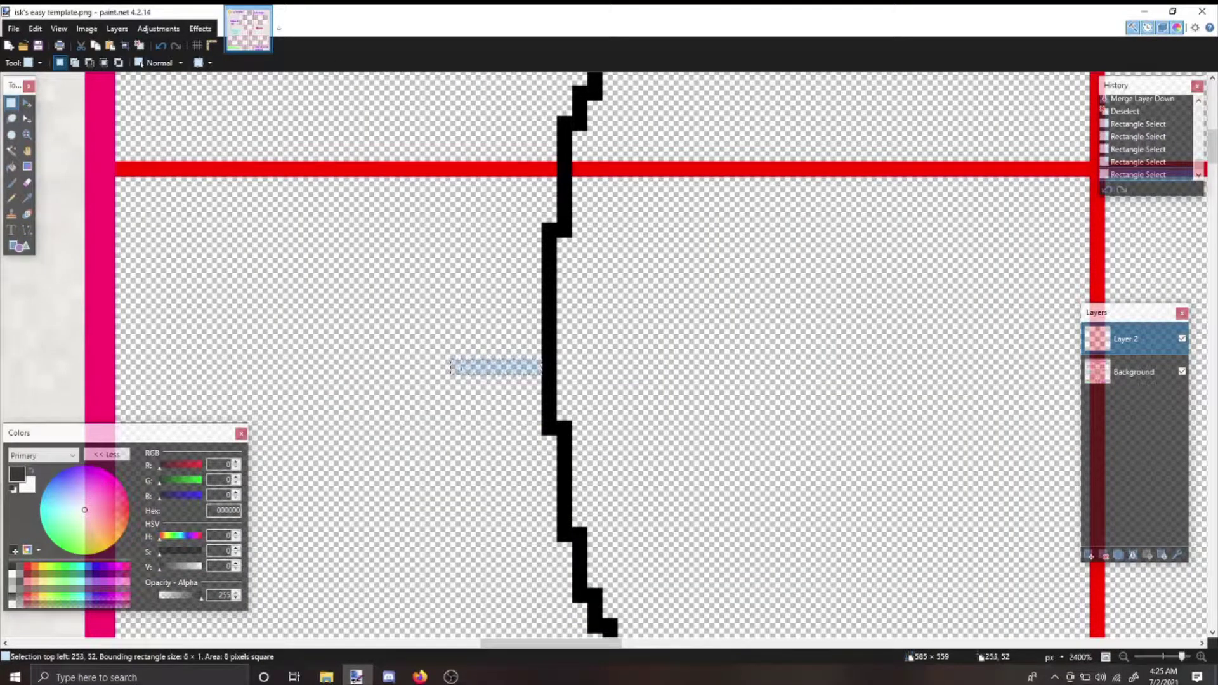
{"action": "key", "text": "p"}
{"action": "left_click", "coordinate": [457, 367]}
{"action": "key", "text": "s"}
{"action": "left_click_drag", "start_coordinate": [473, 368], "coordinate": [529, 368]}
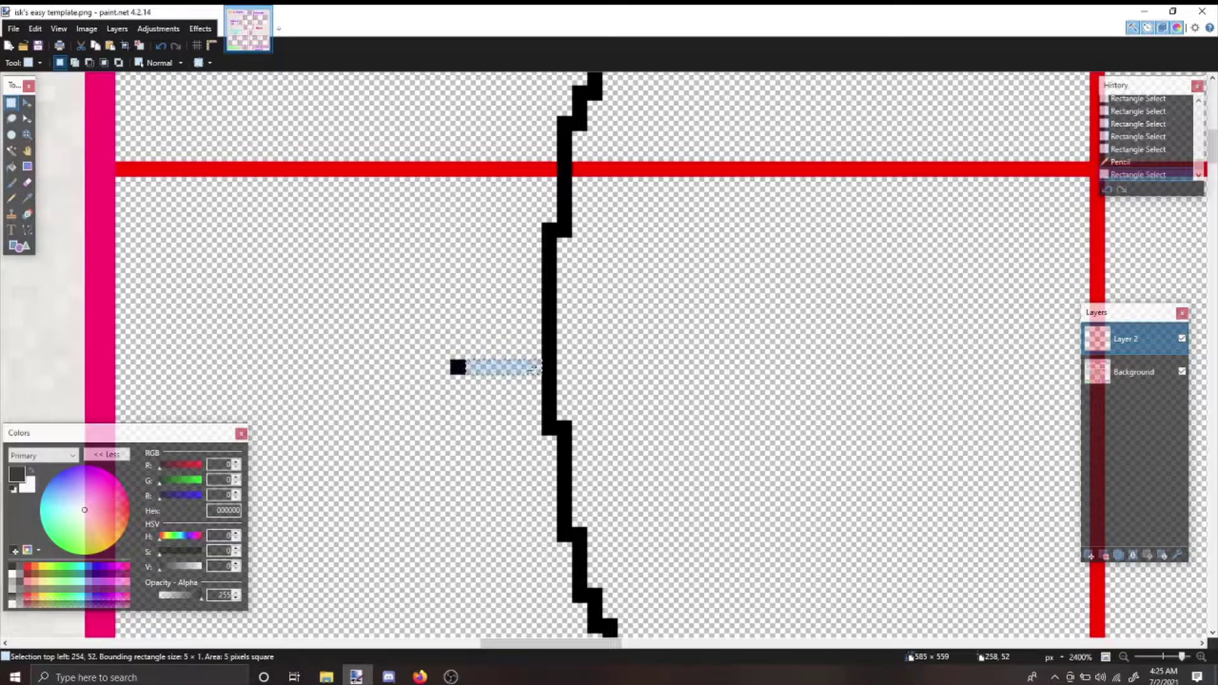
{"action": "left_click", "coordinate": [529, 368]}
- Draw two stepped vertical line segments upward from the marker pixel, parallel to the collar outline's left side
{"action": "left_click", "coordinate": [27, 230]}
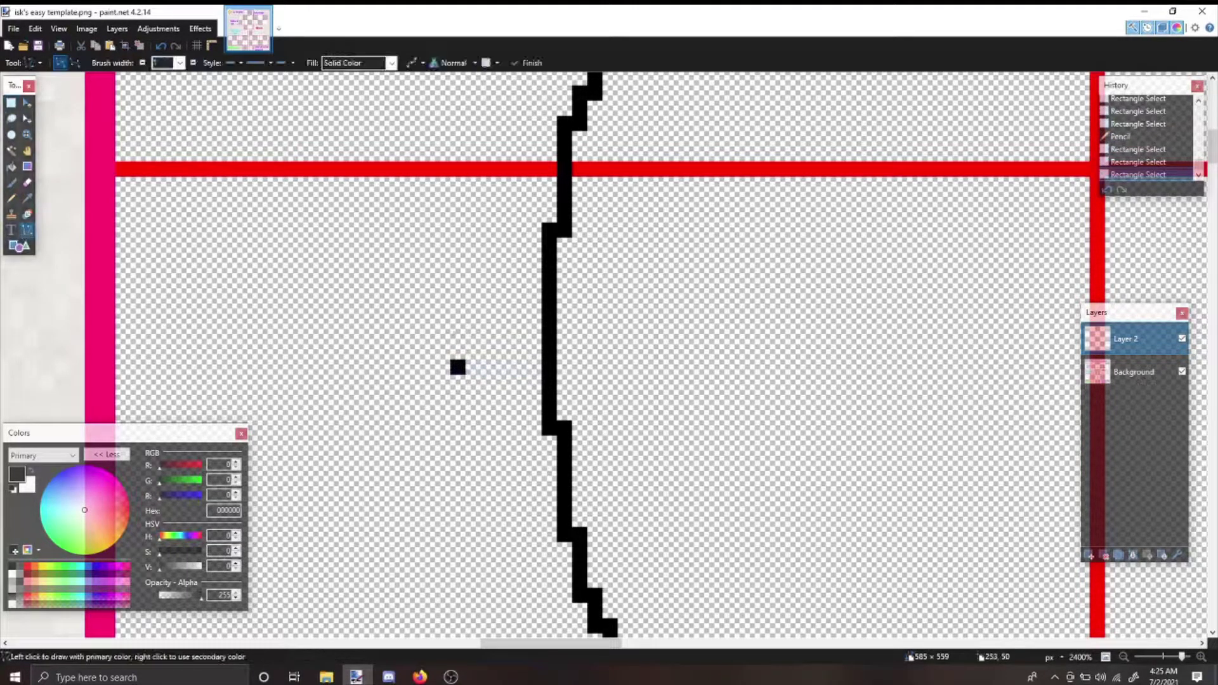
{"action": "mouse_move", "coordinate": [470, 367]}
{"action": "left_mouse_down"}
{"action": "mouse_move", "coordinate": [541, 366]}
{"action": "mouse_move", "coordinate": [516, 366]}
{"action": "mouse_move", "coordinate": [462, 327]}
{"action": "mouse_move", "coordinate": [474, 151]}
{"action": "mouse_move", "coordinate": [533, 400]}
{"action": "mouse_move", "coordinate": [476, 534]}
{"action": "left_mouse_up"}
{"action": "key", "text": "ctrl+z"}
{"action": "key", "text": "ctrl+z"}
{"action": "scroll", "coordinate": [473, 151], "scroll_direction": "up", "scroll_amount": 3}
{"action": "scroll", "coordinate": [523, 524], "scroll_direction": "down", "scroll_amount": 3}
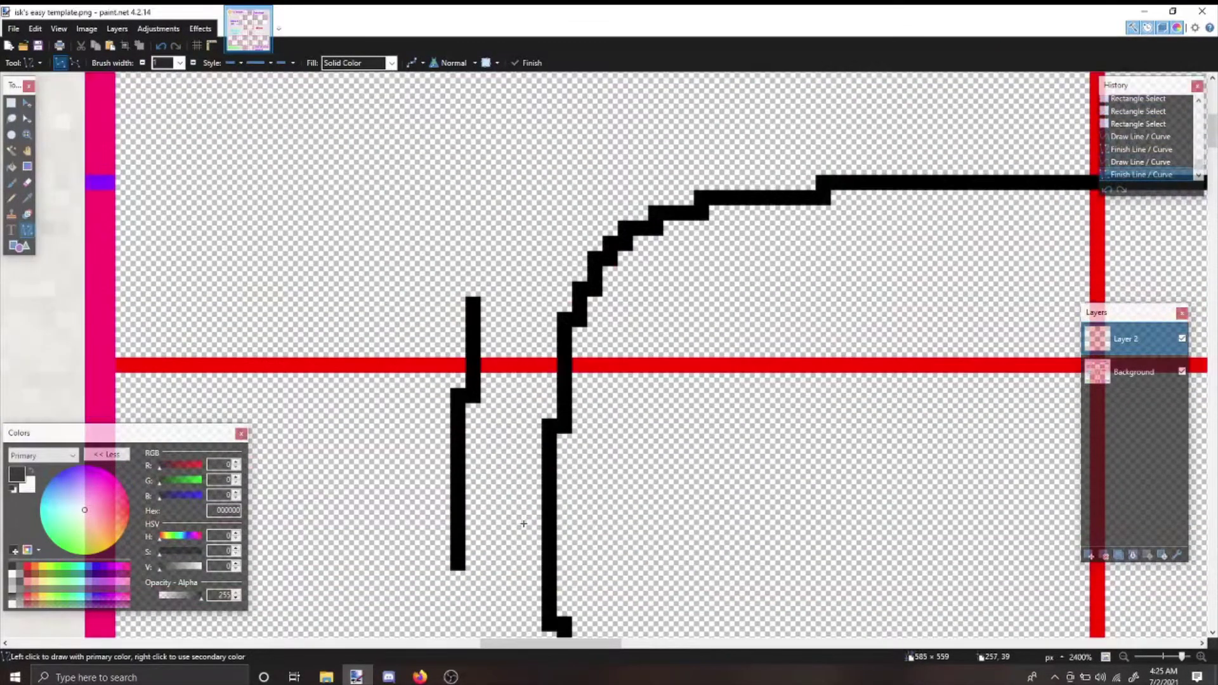
- Check the gap between the two outlines with rectangular selections, then pencil the outer outline's stepped curve up to the upper left corner
{"action": "left_click", "coordinate": [11, 102]}
{"action": "left_click_drag", "start_coordinate": [452, 403], "coordinate": [547, 410]}
{"action": "left_click", "coordinate": [534, 409]}
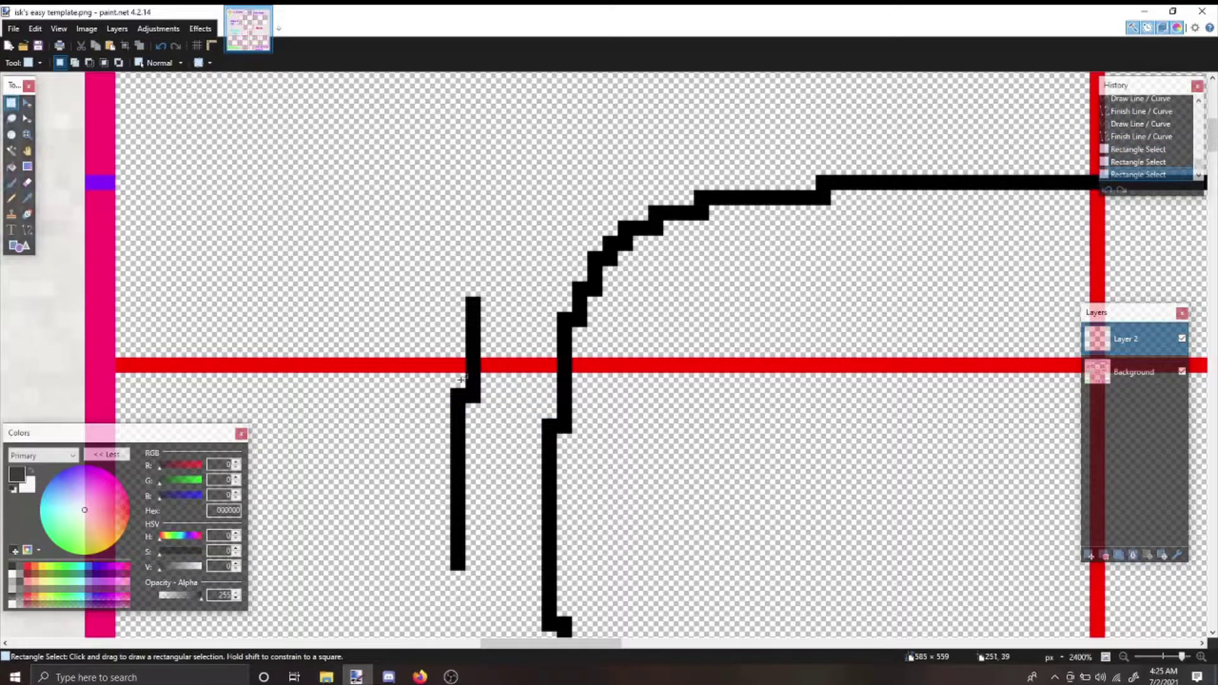
{"action": "left_click_drag", "start_coordinate": [484, 455], "coordinate": [524, 384]}
{"action": "left_click", "coordinate": [526, 386]}
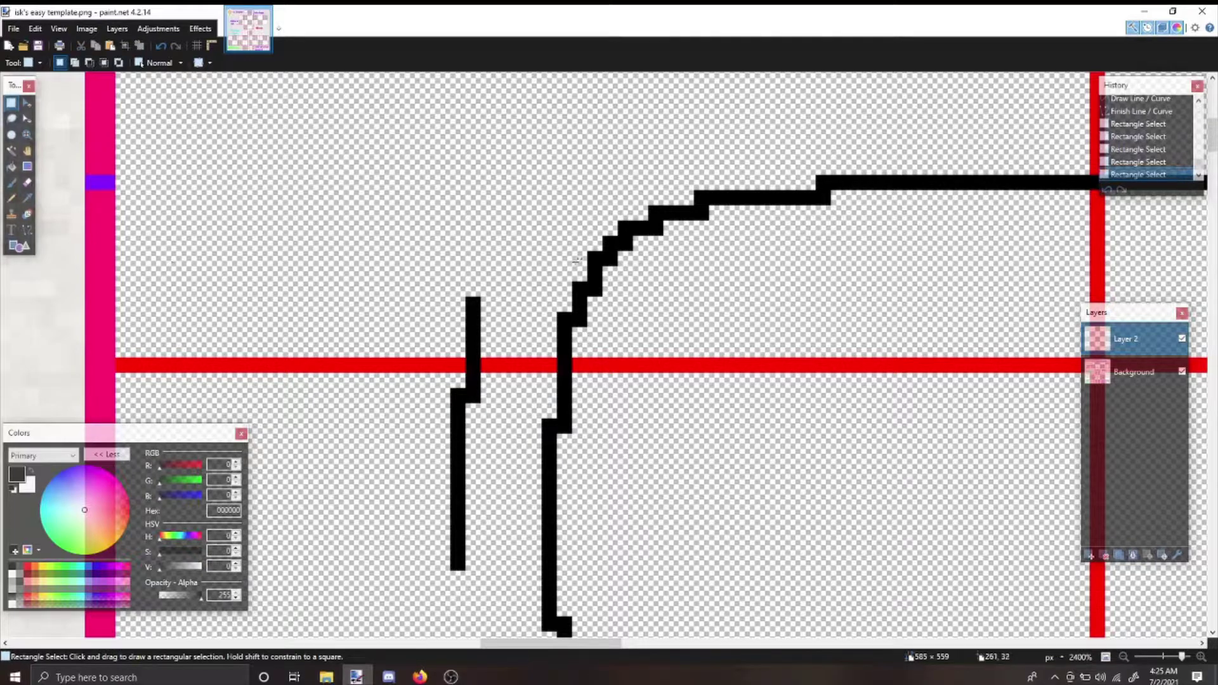
{"action": "key", "text": "p"}
{"action": "mouse_move", "coordinate": [473, 288]}
{"action": "left_mouse_down"}
{"action": "mouse_move", "coordinate": [490, 252]}
{"action": "mouse_move", "coordinate": [506, 255]}
{"action": "mouse_move", "coordinate": [506, 223]}
{"action": "mouse_move", "coordinate": [580, 165]}
{"action": "left_mouse_up"}
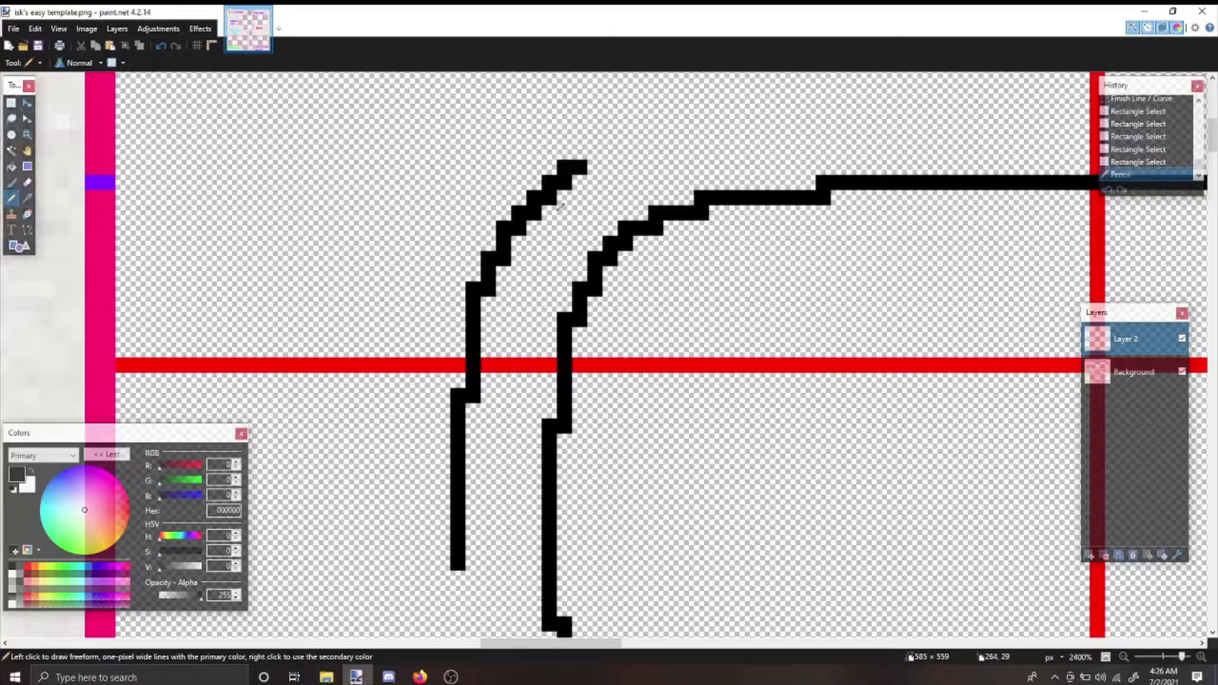
- Continue the outer outline's upper left curve in pencil, checking its distance from the inner outline with a rectangular selection
{"action": "key", "text": "s"}
{"action": "mouse_move", "coordinate": [625, 212]}
{"action": "left_mouse_down"}
{"action": "mouse_move", "coordinate": [638, 162]}
{"action": "mouse_move", "coordinate": [628, 133]}
{"action": "mouse_move", "coordinate": [597, 151]}
{"action": "mouse_move", "coordinate": [616, 136]}
{"action": "mouse_move", "coordinate": [685, 106]}
{"action": "mouse_move", "coordinate": [798, 105]}
{"action": "left_mouse_up"}
{"action": "key", "text": "p"}
{"action": "left_click", "coordinate": [625, 137]}
{"action": "left_click", "coordinate": [203, 149]}
{"action": "key", "text": "p"}
{"action": "left_click", "coordinate": [626, 121]}
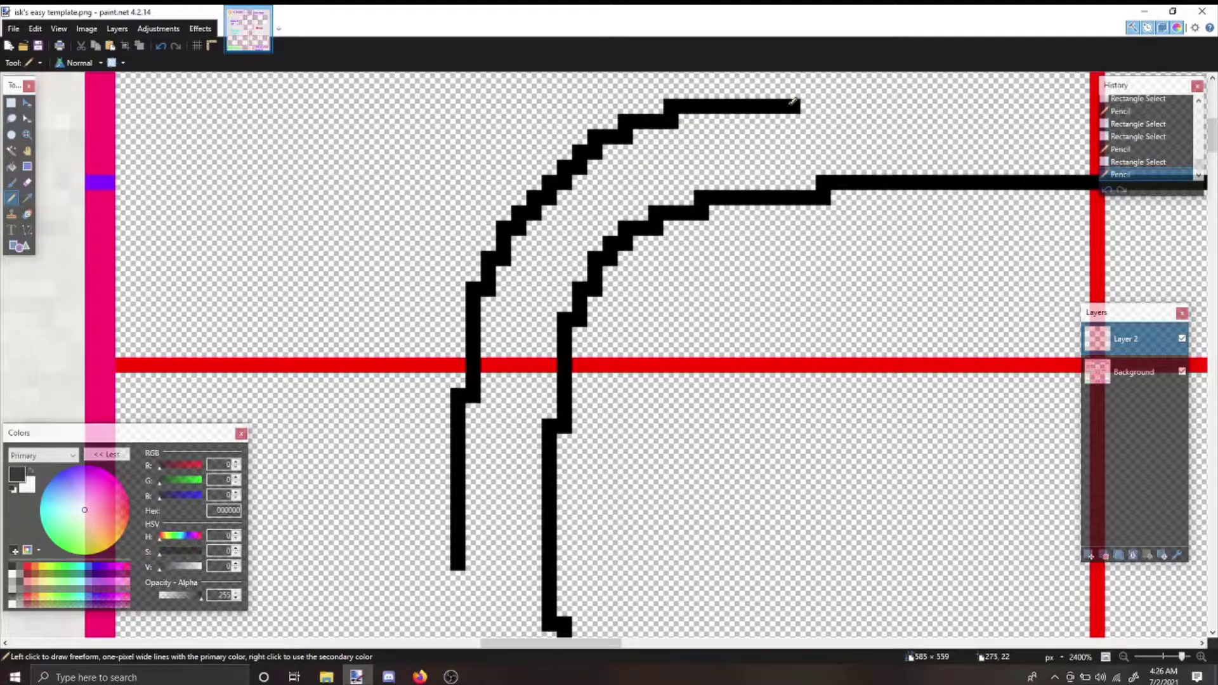
- Draw a straight line continuing the outer outline from the end of its upper left curve
{"action": "left_click", "coordinate": [26, 229]}
{"action": "left_click_drag", "start_coordinate": [797, 90], "coordinate": [693, 474]}
{"action": "left_click", "coordinate": [666, 403]}
- Draw stepped line segments extending the outer outline's left side down past the pink border, following the inner outline
{"action": "scroll", "coordinate": [753, 421], "scroll_direction": "down", "scroll_amount": 2}
{"action": "scroll", "coordinate": [753, 421], "scroll_direction": "down", "scroll_amount": 6}
{"action": "scroll", "coordinate": [753, 422], "scroll_direction": "down", "scroll_amount": 1}
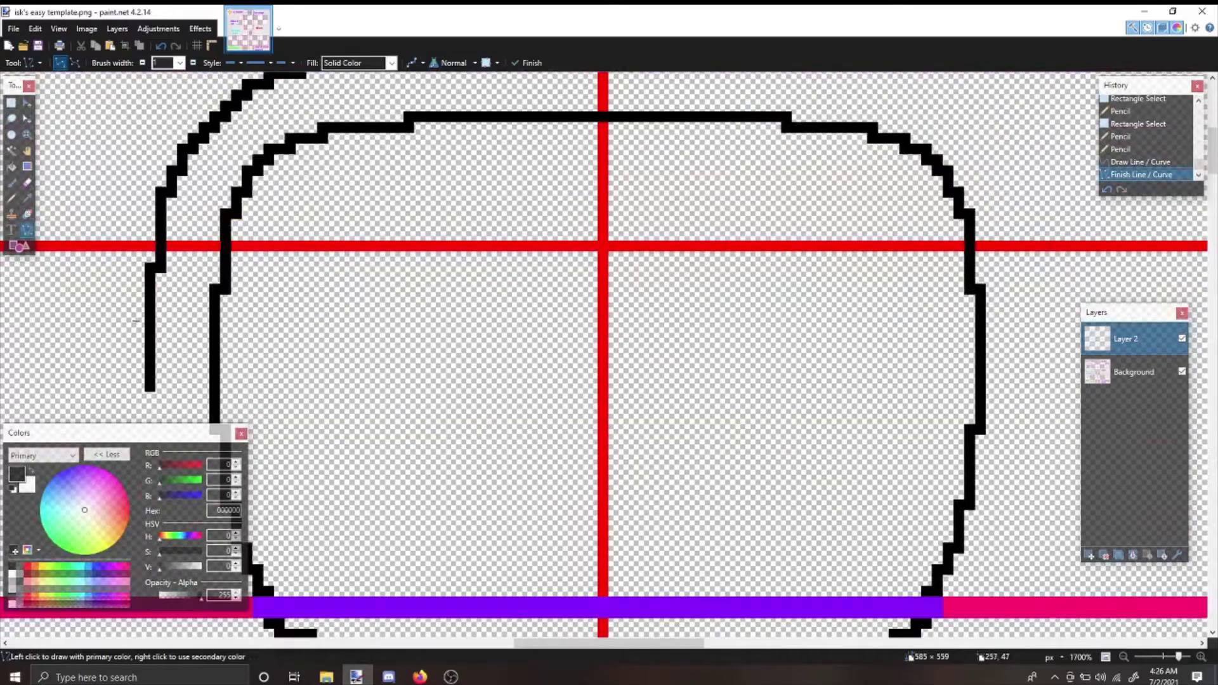
{"action": "scroll", "coordinate": [146, 324], "scroll_direction": "down", "scroll_amount": 3}
{"action": "left_click_drag", "start_coordinate": [151, 168], "coordinate": [172, 333]}
{"action": "left_click", "coordinate": [165, 222]}
{"action": "left_click_drag", "start_coordinate": [181, 328], "coordinate": [193, 365]}
{"action": "key", "text": "Return"}
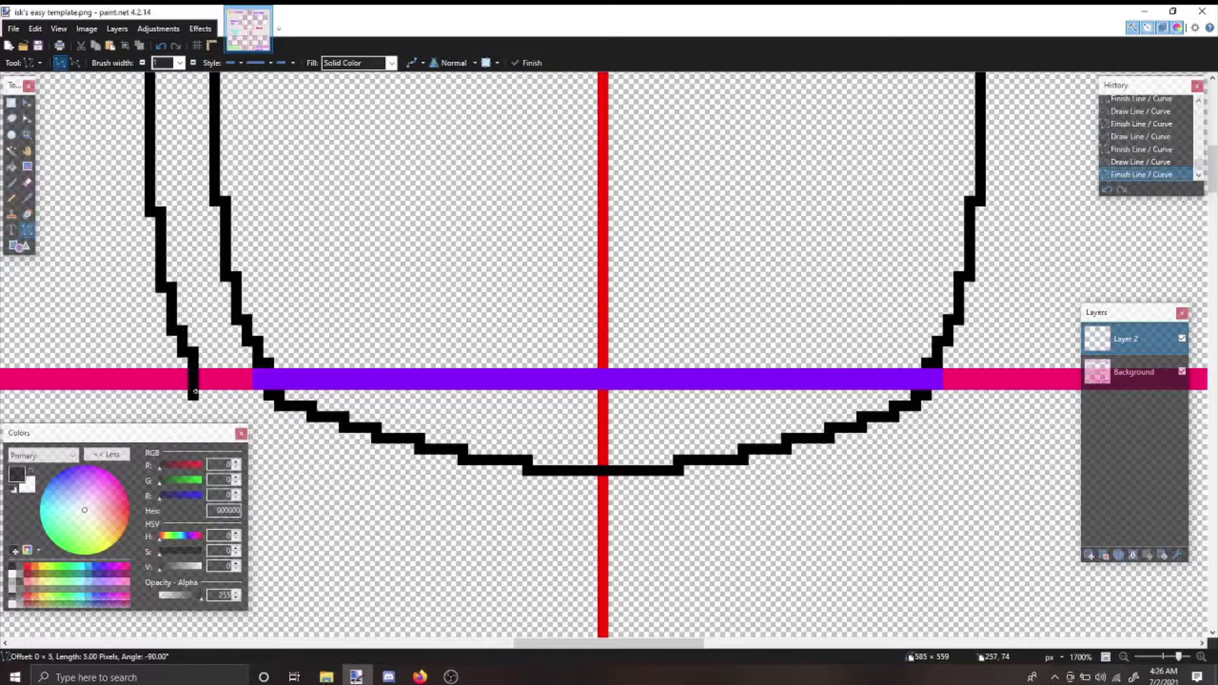
{"action": "left_click_drag", "start_coordinate": [194, 394], "coordinate": [194, 394]}
{"action": "key", "text": "Return"}
- Examine the gap between the outer and inner outlines along the pink border with a rectangular selection
{"action": "scroll", "coordinate": [163, 371], "scroll_direction": "down", "scroll_amount": 1}
{"action": "scroll", "coordinate": [160, 370], "scroll_direction": "up", "scroll_amount": 6}
{"action": "scroll", "coordinate": [254, 356], "scroll_direction": "up", "scroll_amount": 1}
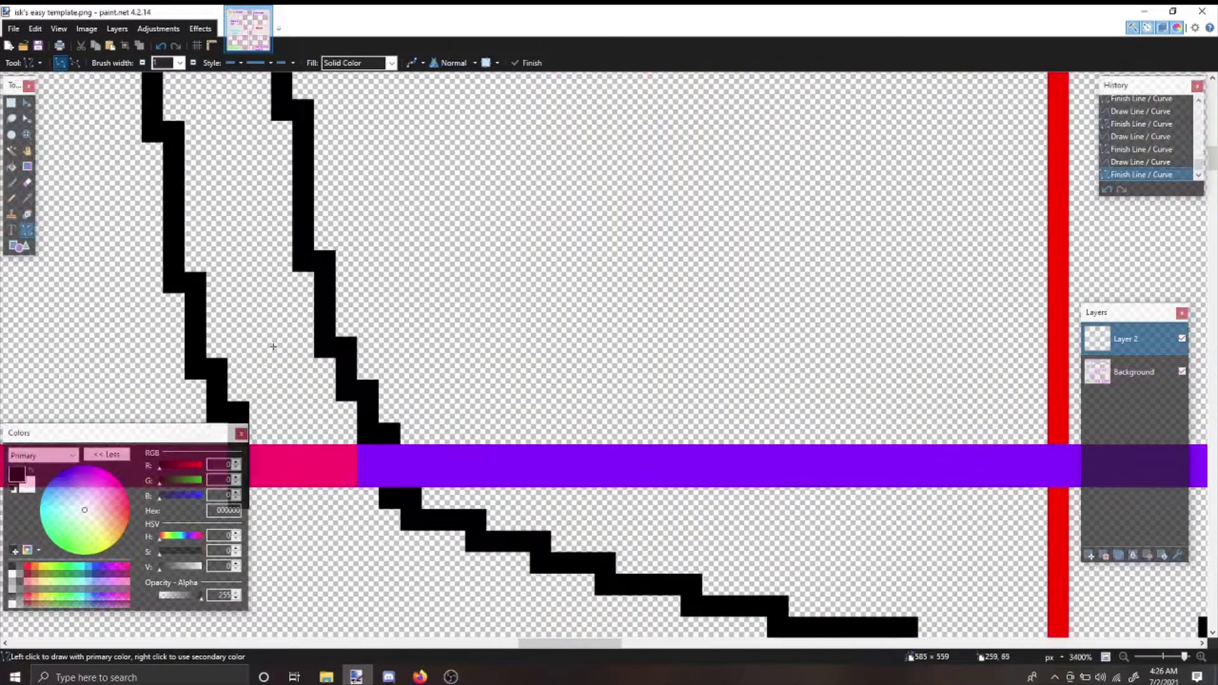
{"action": "scroll", "coordinate": [287, 261], "scroll_direction": "down", "scroll_amount": 5}
{"action": "left_click_drag", "start_coordinate": [1213, 244], "coordinate": [1213, 181]}
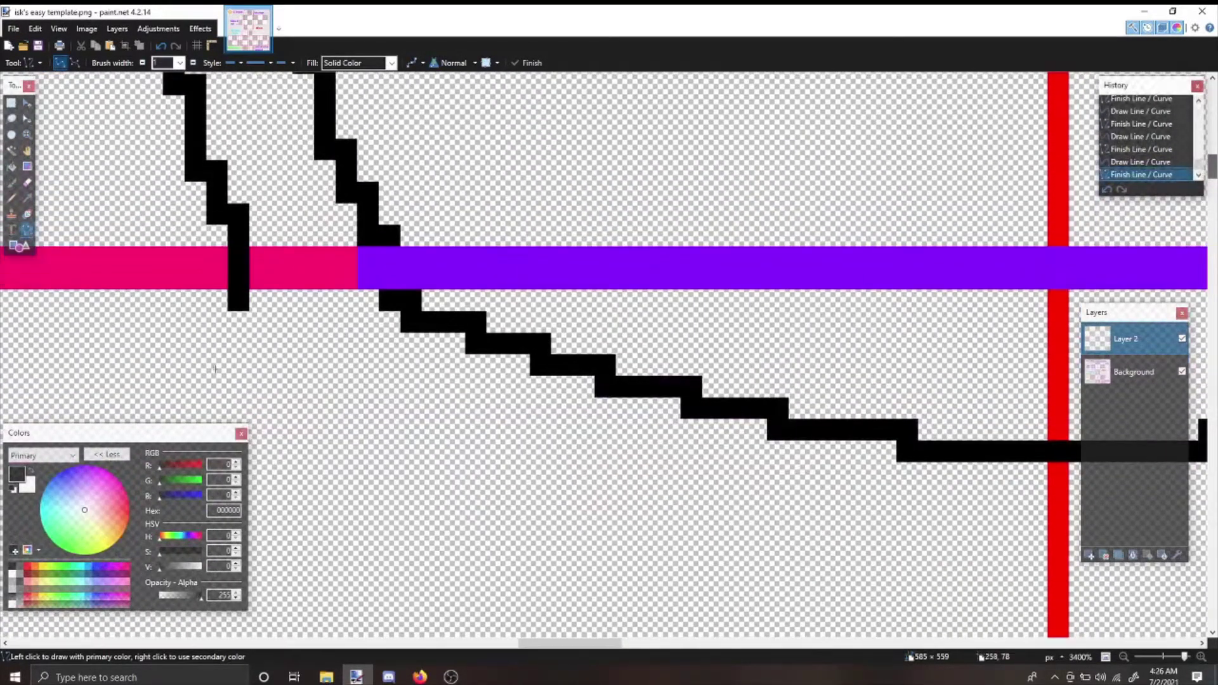
{"action": "left_click", "coordinate": [12, 102]}
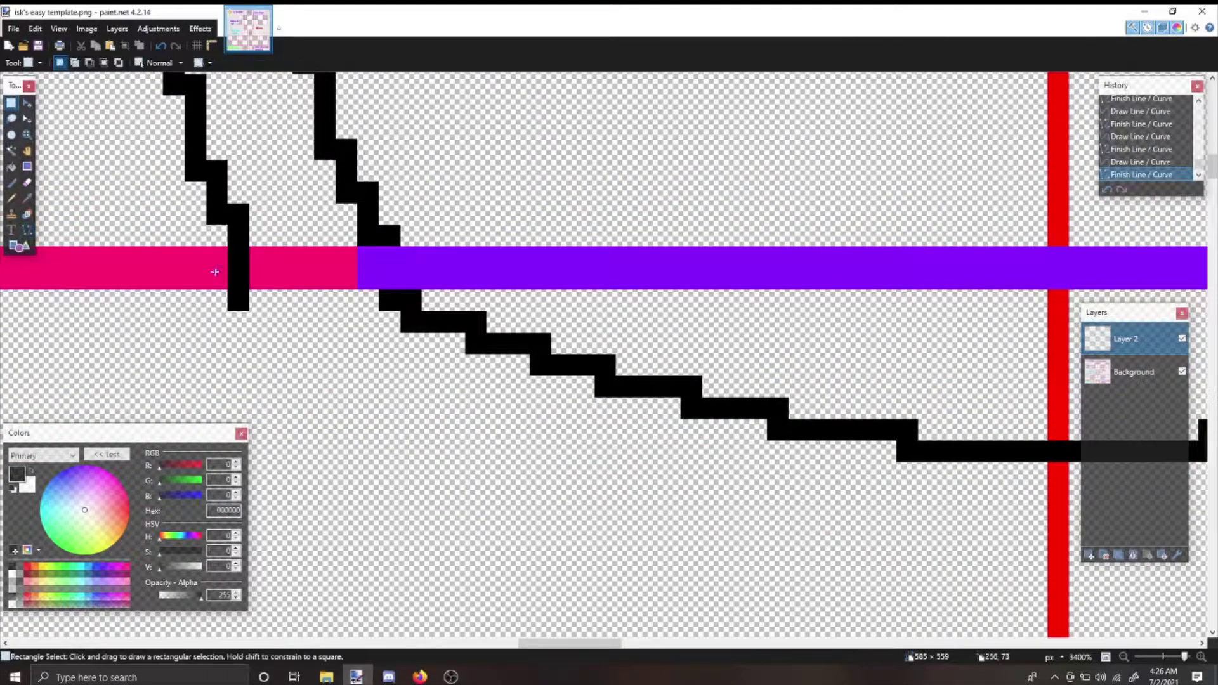
{"action": "left_click_drag", "start_coordinate": [194, 254], "coordinate": [347, 275]}
{"action": "left_click", "coordinate": [347, 275]}
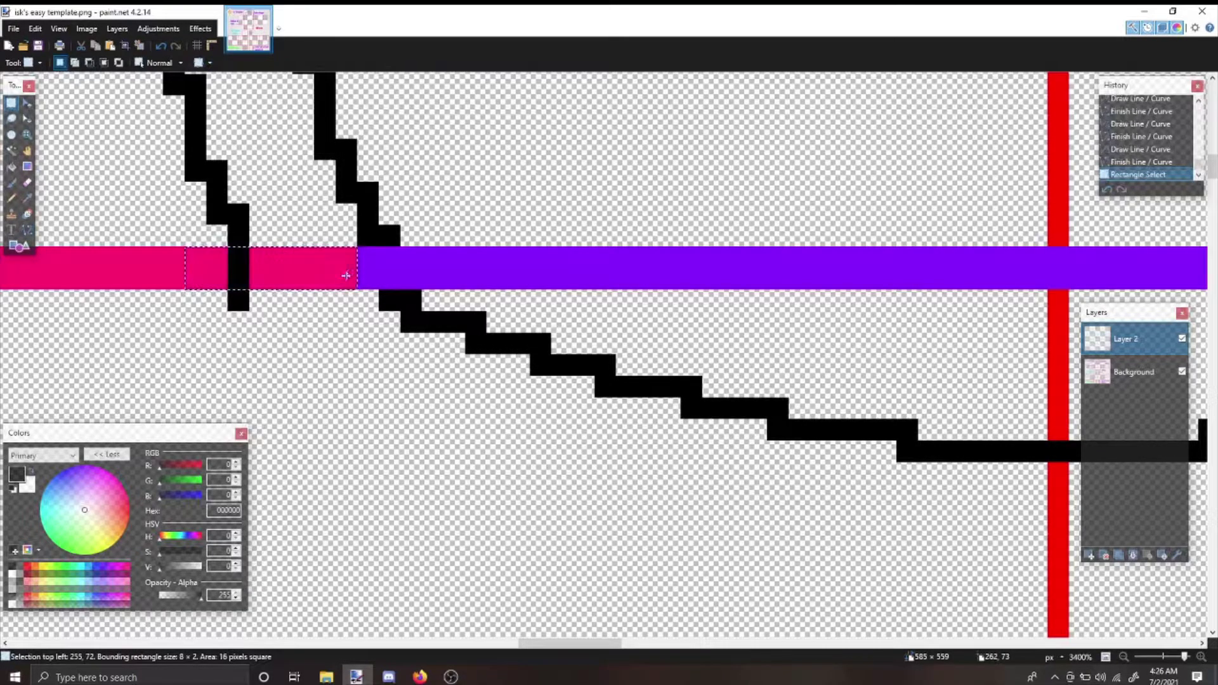
- Pencil the outer outline's stepped lower left corner just below the pink border, redoing the first stroke one pixel lower
{"action": "left_click", "coordinate": [11, 197]}
{"action": "left_click_drag", "start_coordinate": [268, 301], "coordinate": [265, 314]}
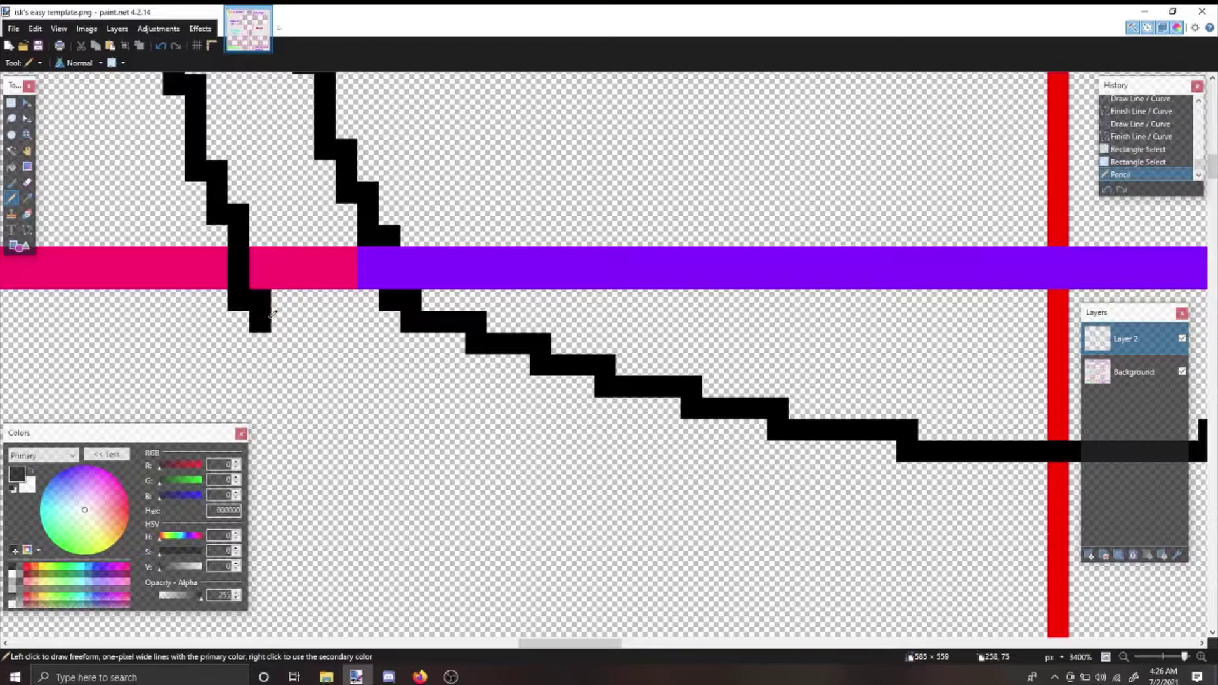
{"action": "key", "text": "ctrl+z"}
{"action": "mouse_move", "coordinate": [239, 322]}
{"action": "left_mouse_down"}
{"action": "mouse_move", "coordinate": [260, 322]}
{"action": "mouse_move", "coordinate": [266, 343]}
{"action": "mouse_move", "coordinate": [287, 340]}
{"action": "left_mouse_up"}
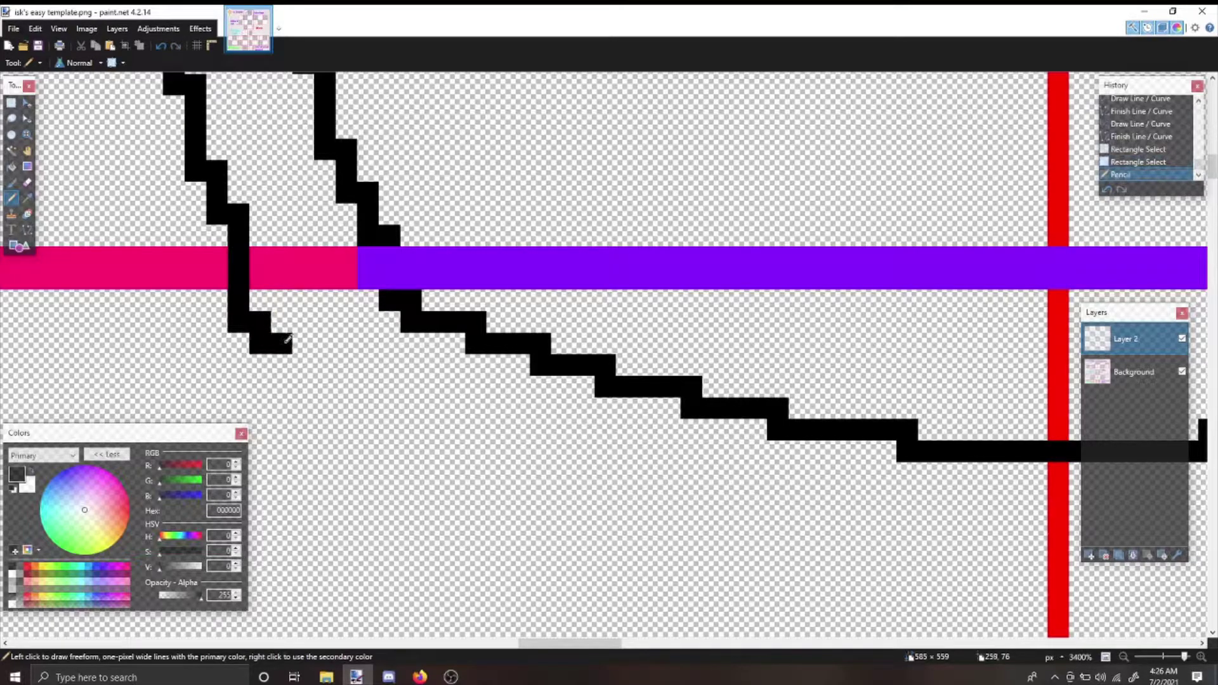
{"action": "left_click", "coordinate": [282, 365]}
{"action": "left_click", "coordinate": [303, 365]}
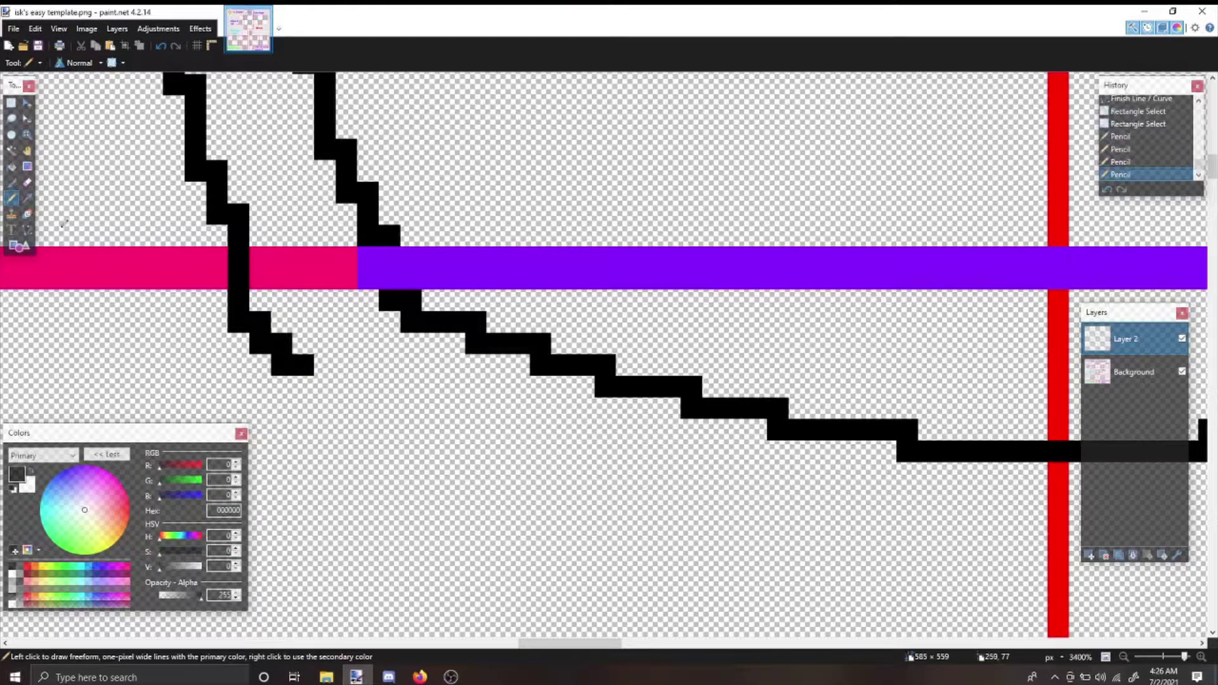
- Measure seven pixels below the inner outline's lower left corner with a selection, pencil a marker pixel there, and clear the selection
{"action": "left_click", "coordinate": [13, 107]}
{"action": "left_click_drag", "start_coordinate": [410, 336], "coordinate": [410, 472]}
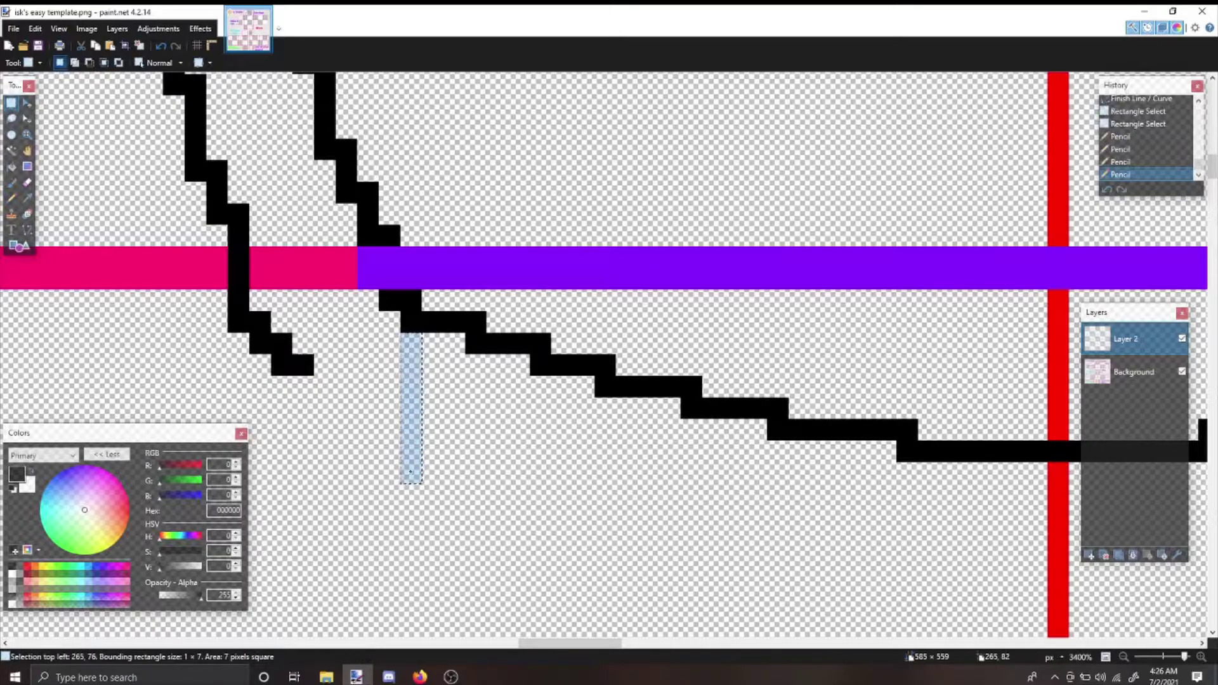
{"action": "key", "text": "p"}
{"action": "left_click", "coordinate": [411, 451]}
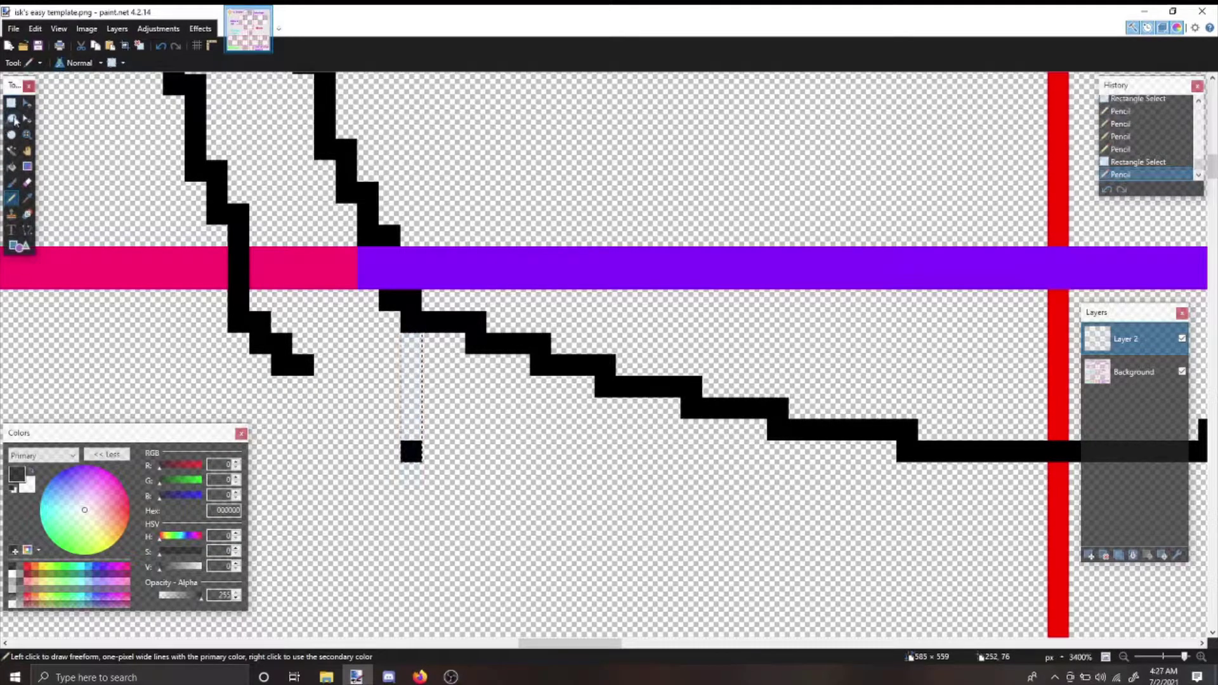
{"action": "key", "text": "s"}
{"action": "key", "text": "ctrl+d"}
- Pencil the outer outline's stepped lower left curve down to the marker pixel, erasing the excess pixel along the way
{"action": "key", "text": "p"}
{"action": "left_click", "coordinate": [303, 387]}
{"action": "left_click", "coordinate": [325, 386]}
{"action": "left_click_drag", "start_coordinate": [328, 406], "coordinate": [399, 424]}
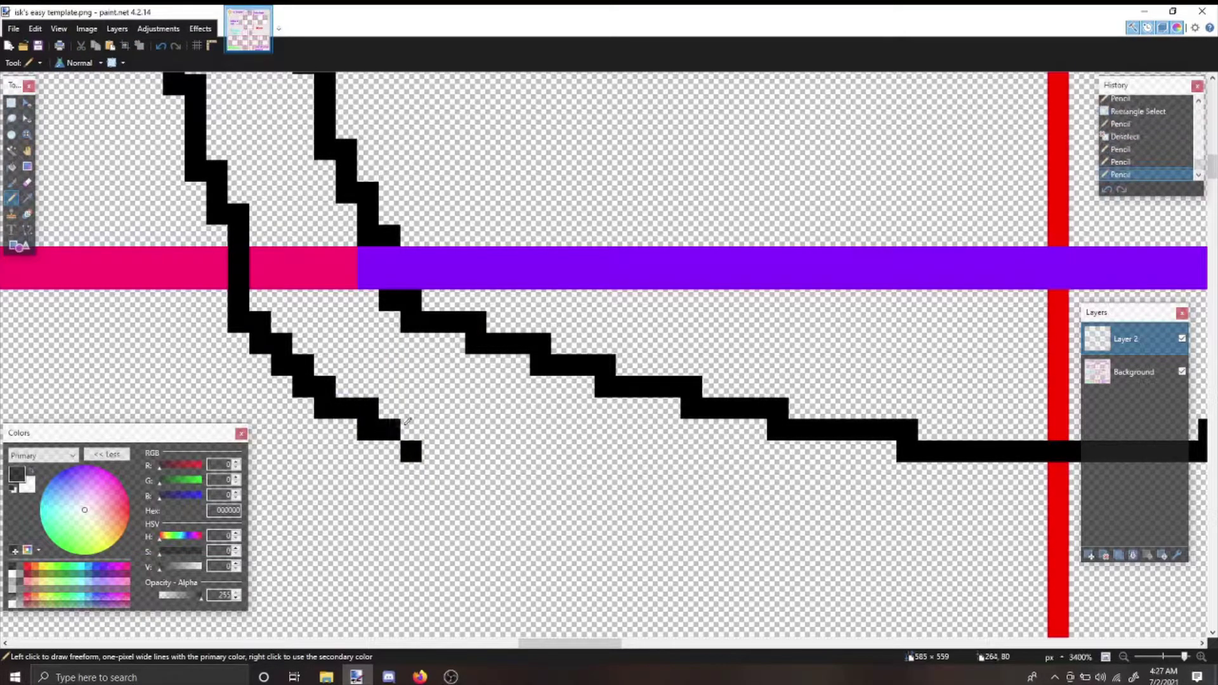
{"action": "left_click", "coordinate": [353, 420]}
{"action": "key", "text": "e"}
{"action": "left_click", "coordinate": [368, 408]}
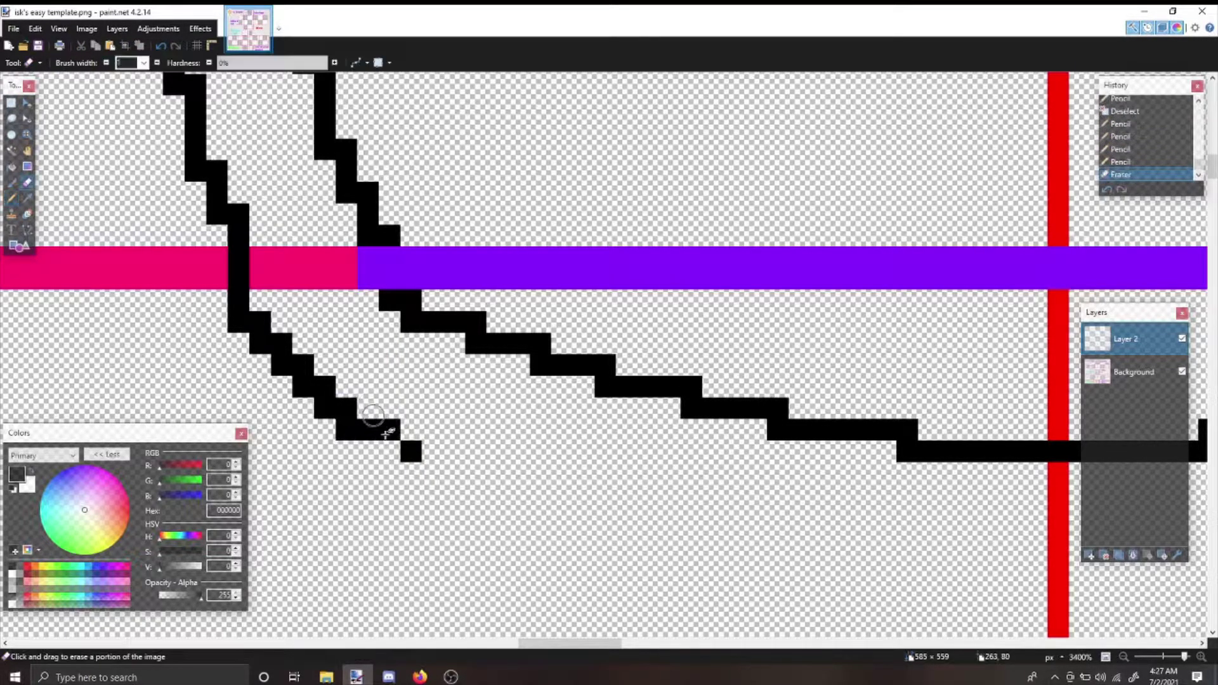
{"action": "key", "text": "p"}
{"action": "left_click", "coordinate": [394, 451]}
- Draw stepped line segments continuing the outer outline from the marker pixel to the red center line, redrawing the last segment level
{"action": "key", "text": "o"}
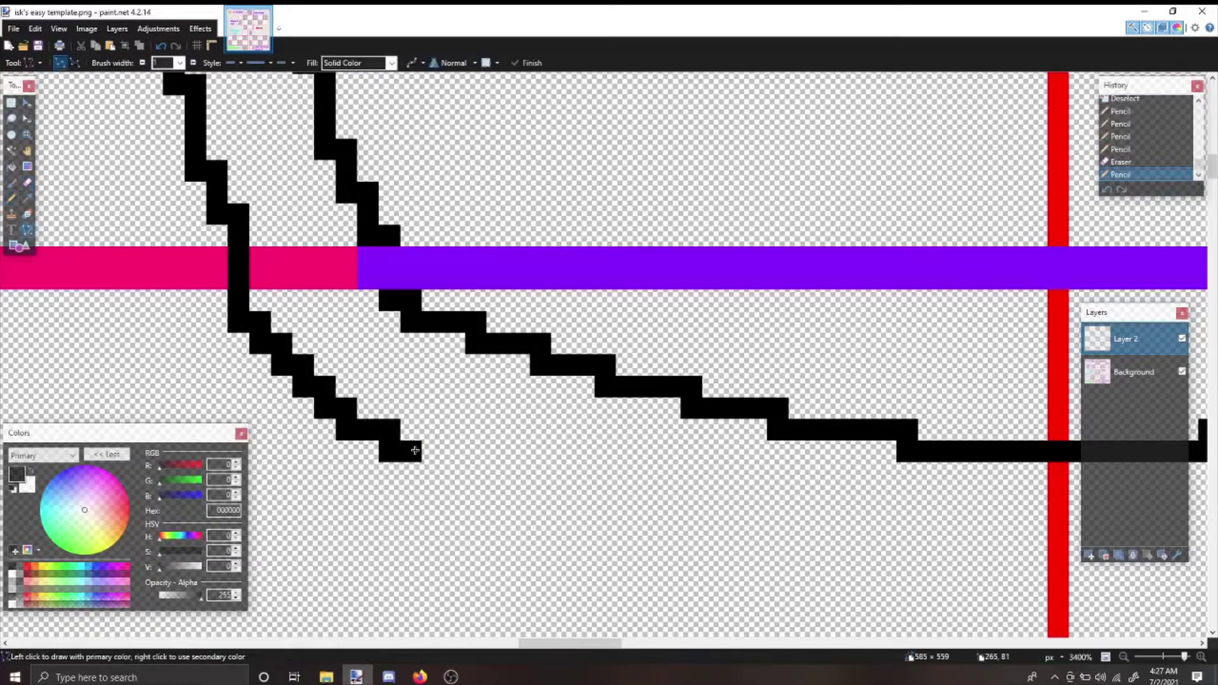
{"action": "left_click", "coordinate": [432, 451]}
{"action": "mouse_move", "coordinate": [432, 472]}
{"action": "left_mouse_down"}
{"action": "mouse_move", "coordinate": [491, 466]}
{"action": "mouse_move", "coordinate": [541, 495]}
{"action": "mouse_move", "coordinate": [501, 494]}
{"action": "mouse_move", "coordinate": [644, 510]}
{"action": "mouse_move", "coordinate": [932, 579]}
{"action": "mouse_move", "coordinate": [1199, 602]}
{"action": "mouse_move", "coordinate": [761, 551]}
{"action": "mouse_move", "coordinate": [651, 580]}
{"action": "mouse_move", "coordinate": [630, 559]}
{"action": "left_mouse_up"}
{"action": "key", "text": "Return"}
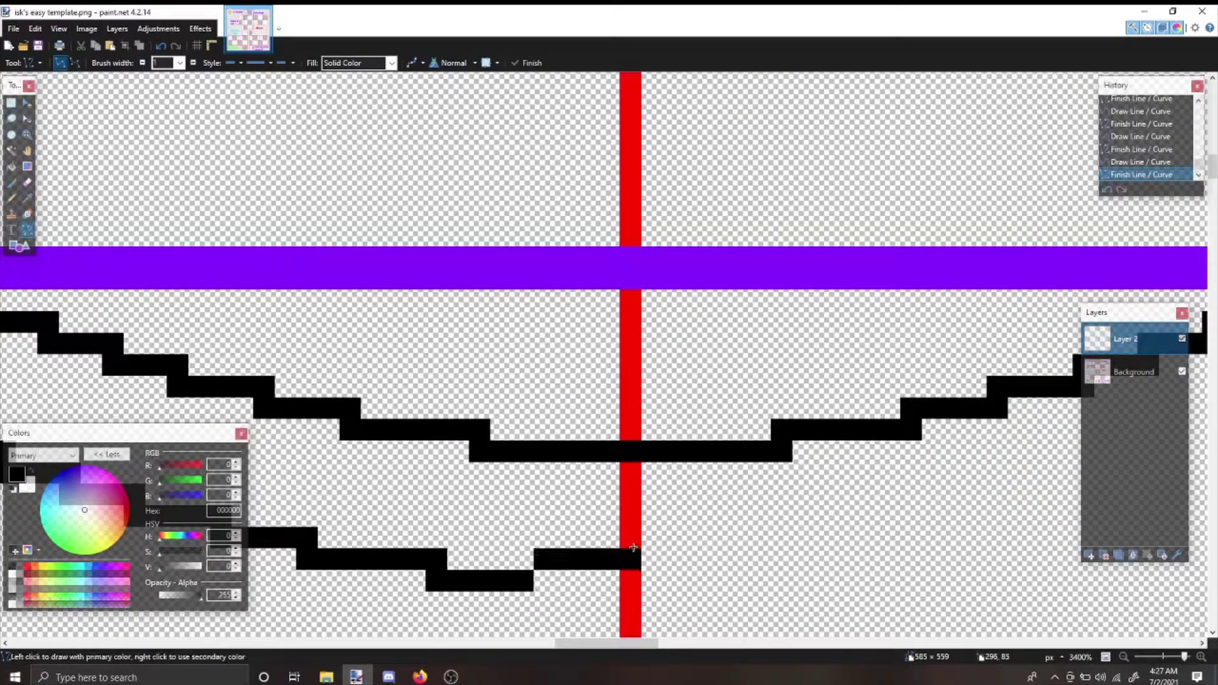
{"action": "key", "text": "ctrl+z"}
{"action": "key", "text": "ctrl+z"}
{"action": "left_click_drag", "start_coordinate": [437, 579], "coordinate": [630, 579]}
{"action": "key", "text": "Return"}
- Select the left half of the collar up to the red center line and paste a copy onto a new layer
{"action": "scroll", "coordinate": [656, 485], "scroll_direction": "down", "scroll_amount": 4}
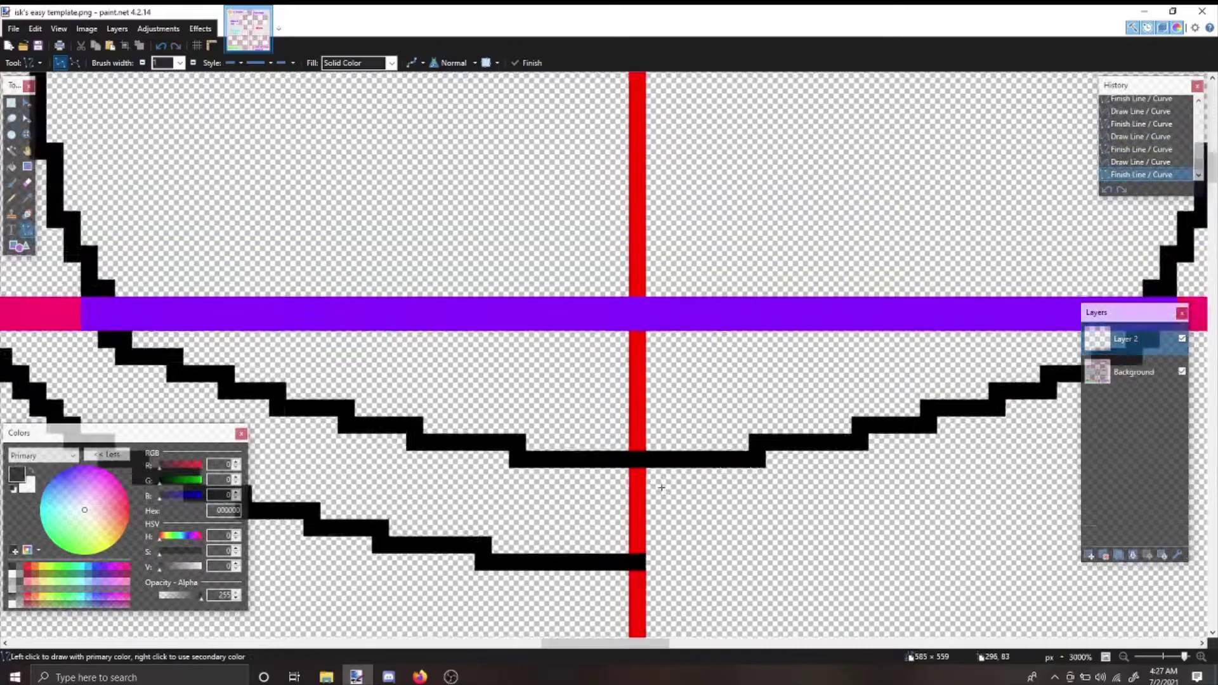
{"action": "scroll", "coordinate": [661, 487], "scroll_direction": "down", "scroll_amount": 3}
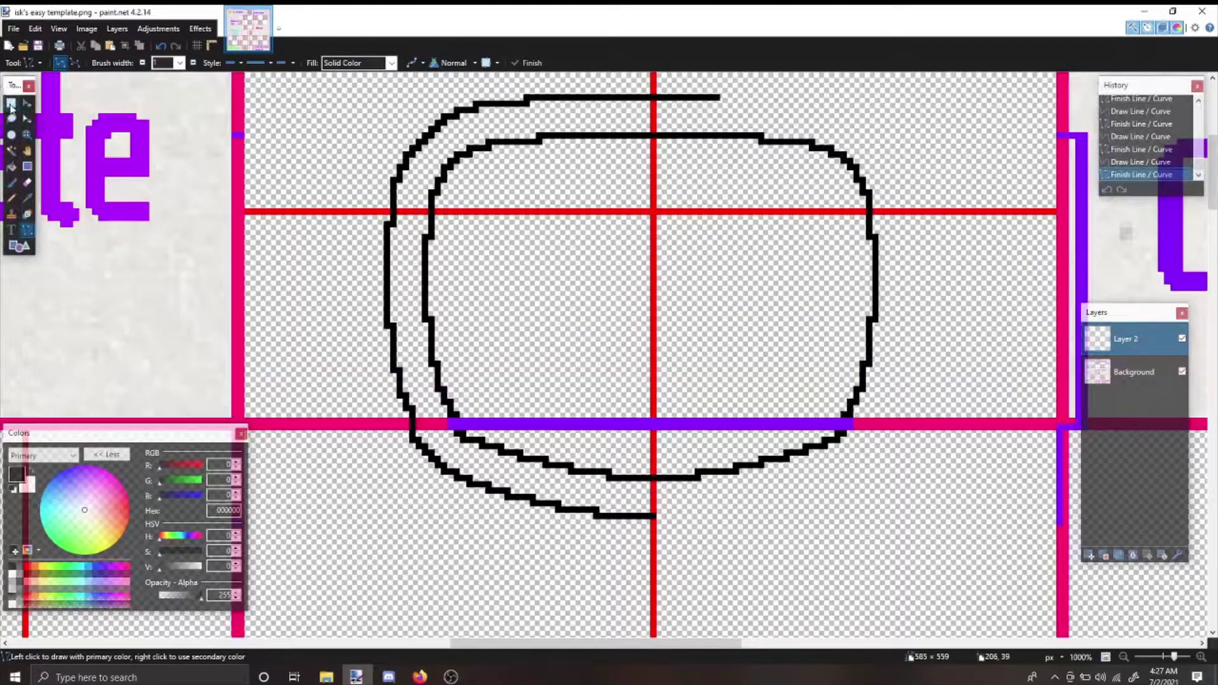
{"action": "left_click", "coordinate": [10, 103]}
{"action": "left_click_drag", "start_coordinate": [314, 81], "coordinate": [653, 555]}
{"action": "left_click", "coordinate": [1087, 556]}
{"action": "key", "text": "ctrl+v"}
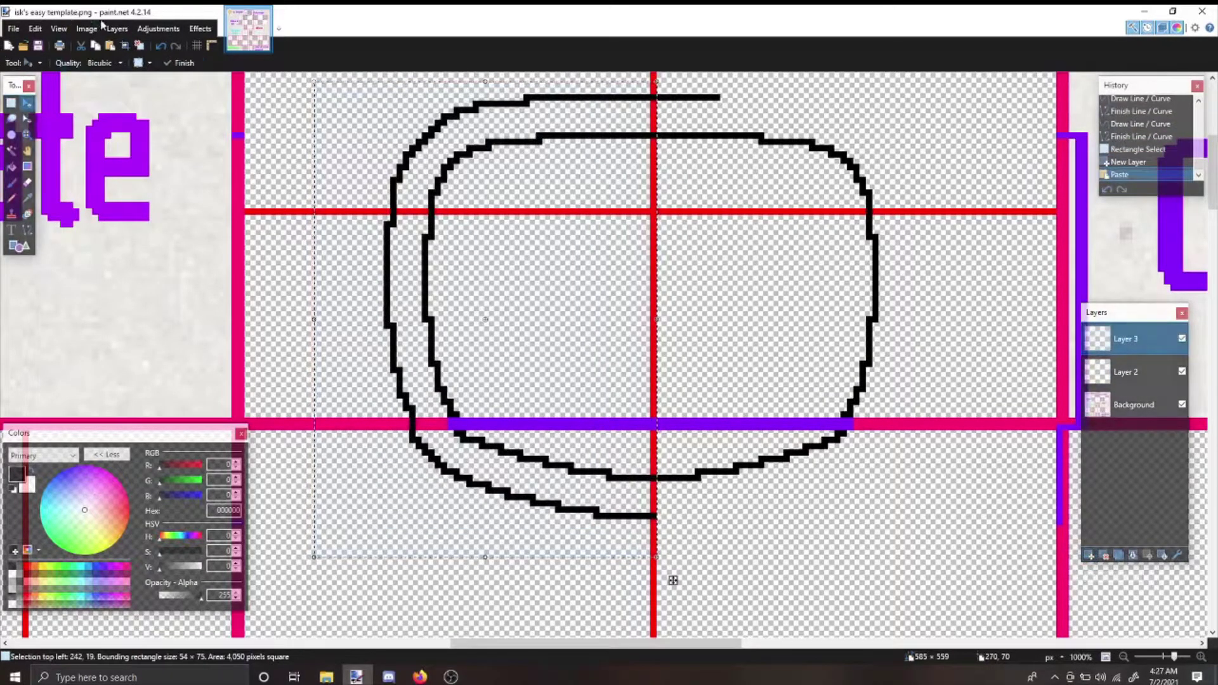
- Flip the copied collar half horizontally, align it with the original at the center line, and merge it into the layer below
{"action": "left_click", "coordinate": [117, 28]}
{"action": "left_click", "coordinate": [156, 132]}
{"action": "scroll", "coordinate": [657, 250], "scroll_direction": "down", "scroll_amount": 1}
{"action": "left_click_drag", "start_coordinate": [656, 251], "coordinate": [685, 252]}
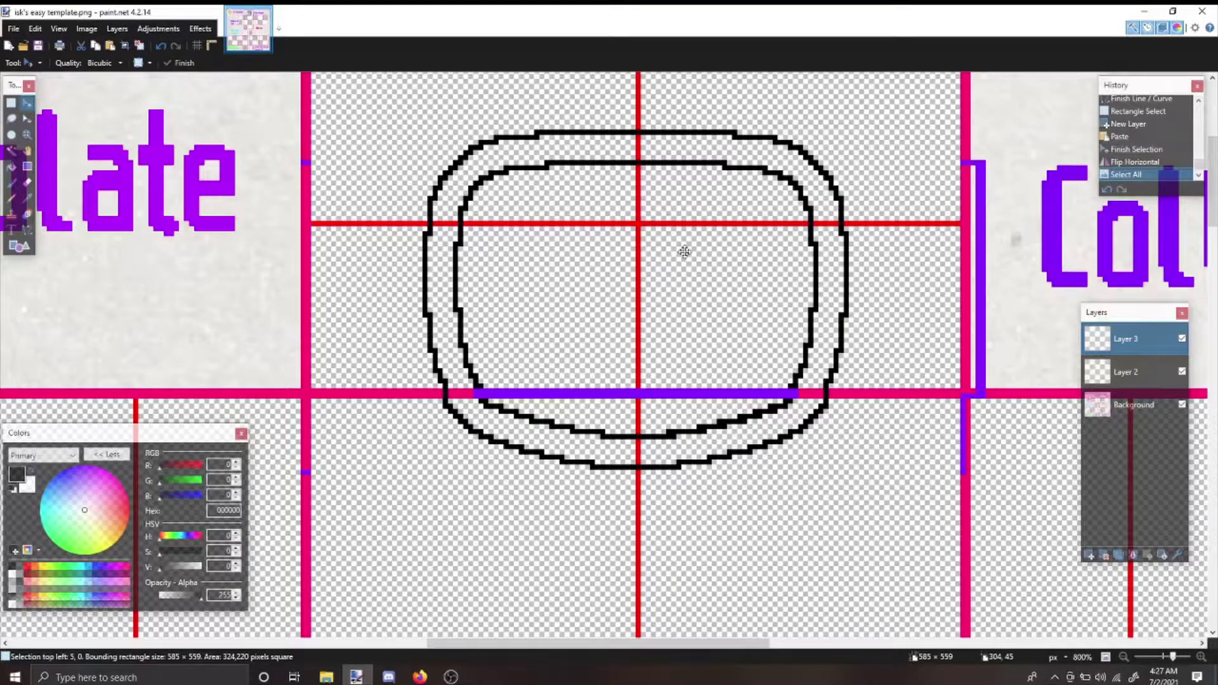
{"action": "left_click", "coordinate": [685, 252]}
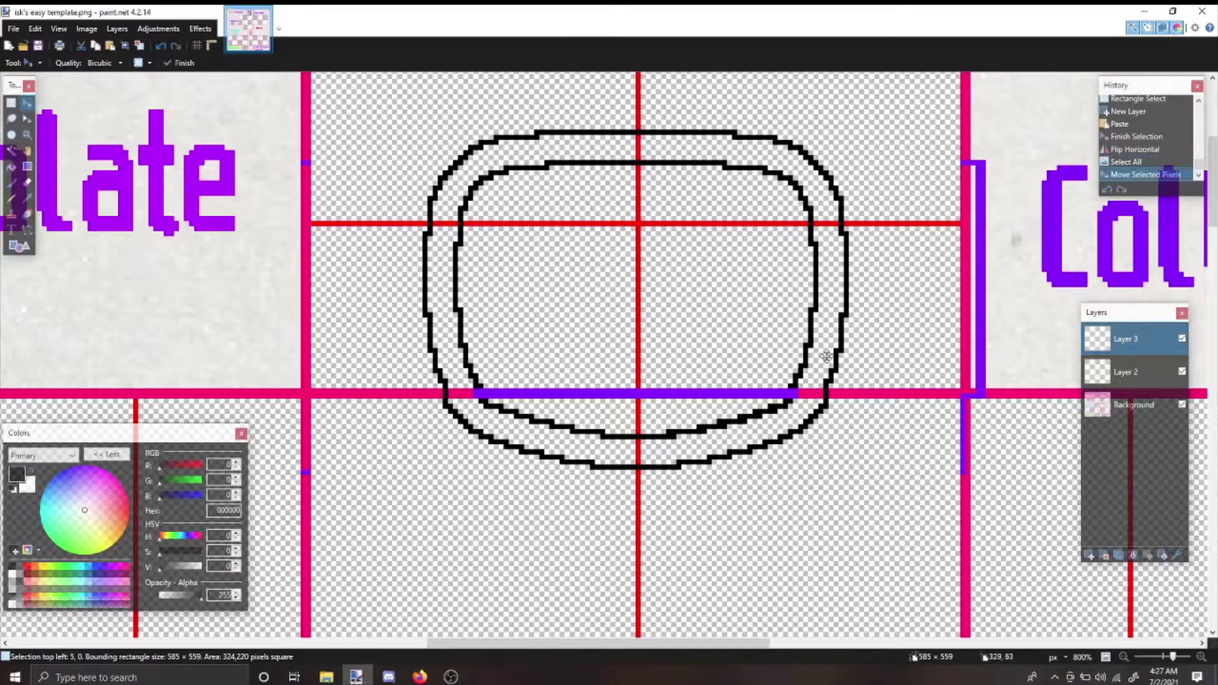
{"action": "left_click", "coordinate": [1134, 556]}
- Erase the doubled pixels along the lower right side of the inner collar outline
{"action": "scroll", "coordinate": [759, 442], "scroll_direction": "up", "scroll_amount": 3}
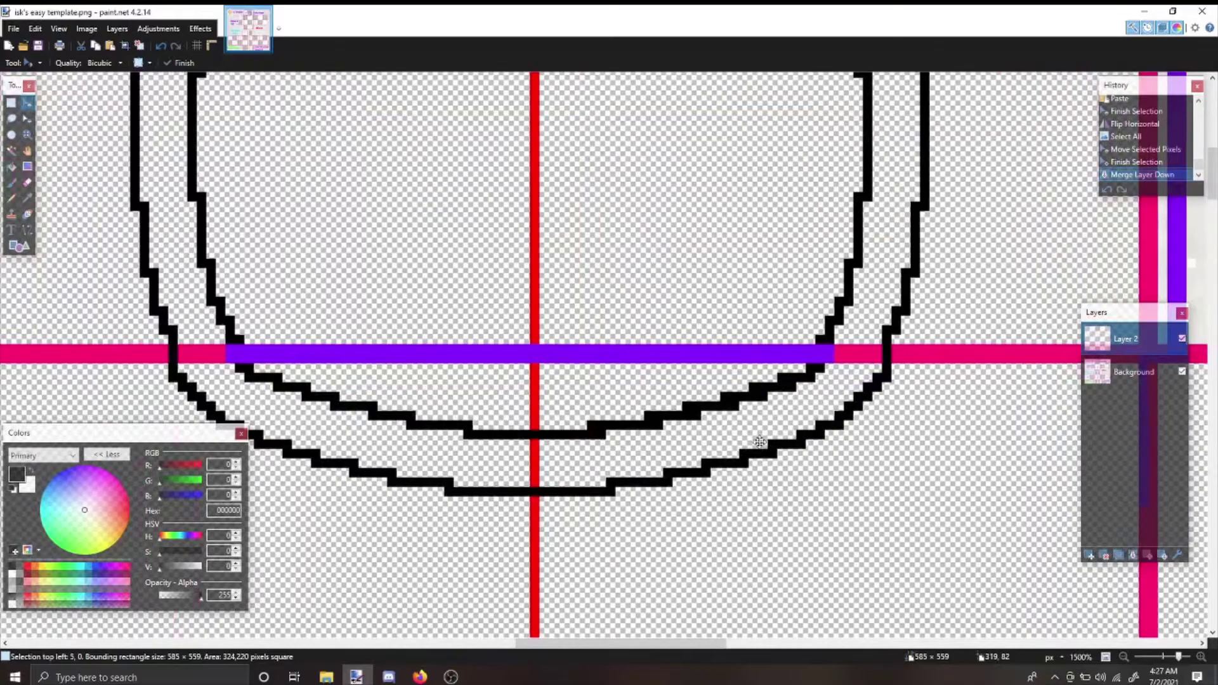
{"action": "key", "text": "e"}
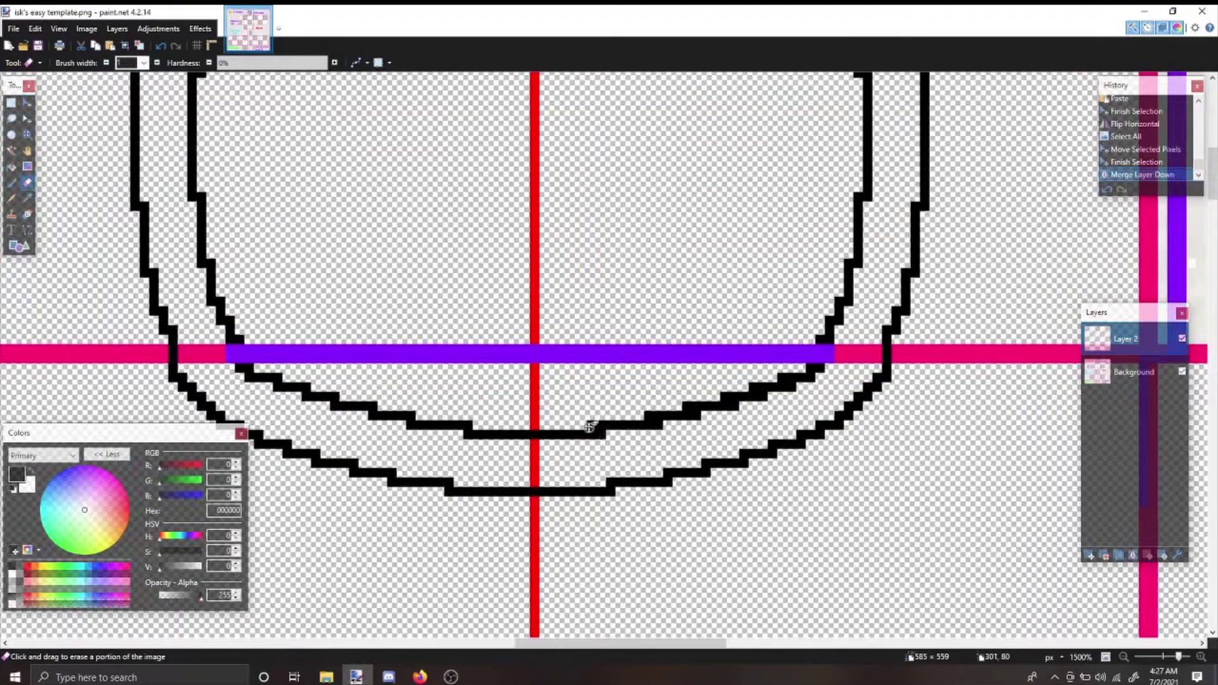
{"action": "left_click", "coordinate": [589, 426]}
{"action": "left_click", "coordinate": [660, 412]}
{"action": "left_click", "coordinate": [695, 405]}
{"action": "left_click", "coordinate": [726, 394]}
{"action": "left_click", "coordinate": [777, 375]}
{"action": "left_click", "coordinate": [774, 375]}
- Check the whole image's pixel dimensions in the Resize dialog without changing them
{"action": "key", "text": "s"}
{"action": "key", "text": "ctrl+a"}
{"action": "left_click", "coordinate": [87, 29]}
{"action": "left_click", "coordinate": [101, 51]}
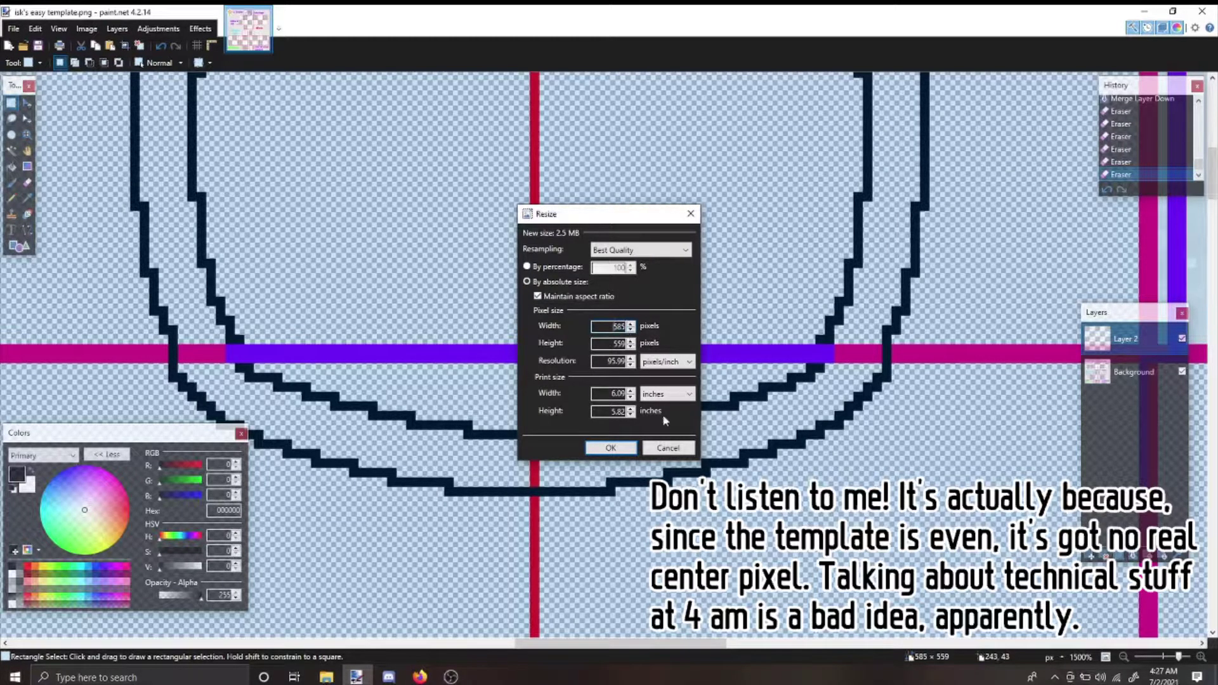
{"action": "left_click", "coordinate": [666, 448]}
{"action": "key", "text": "ctrl+d"}
- Look over the whole template, from the sleeve sections back up to the finished collar outlines
{"action": "scroll", "coordinate": [606, 424], "scroll_direction": "down", "scroll_amount": 5}
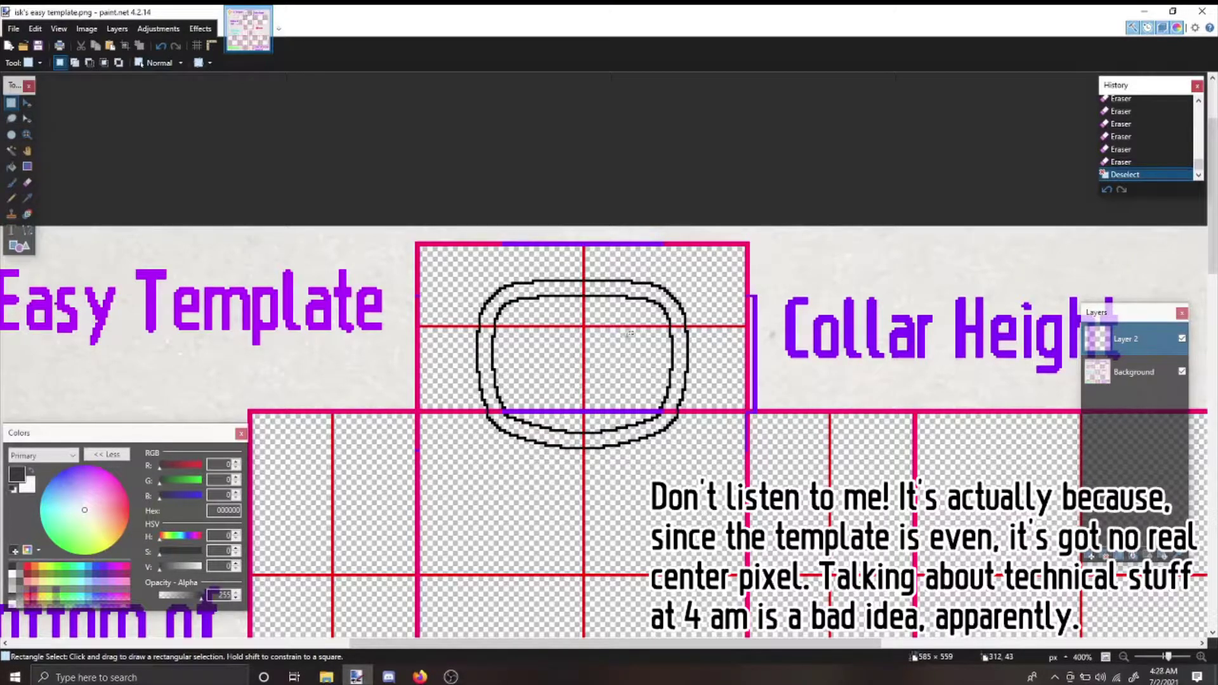
{"action": "scroll", "coordinate": [629, 334], "scroll_direction": "down", "scroll_amount": 2}
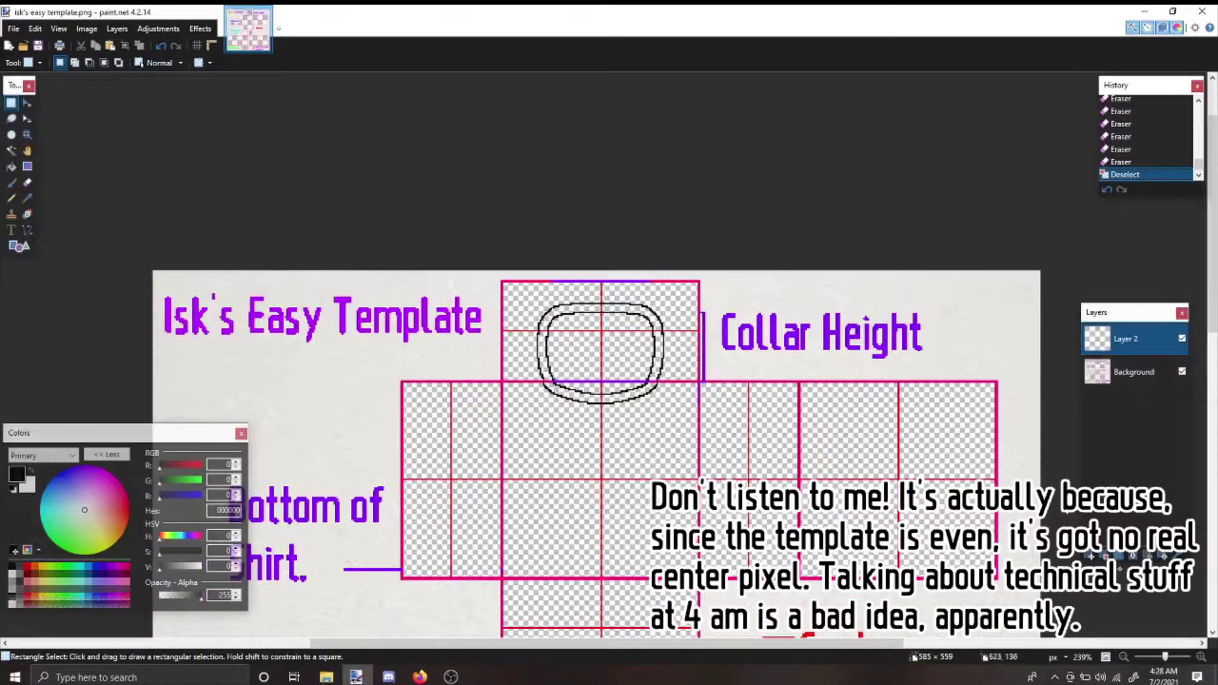
{"action": "scroll", "coordinate": [597, 355], "scroll_direction": "down", "scroll_amount": 6}
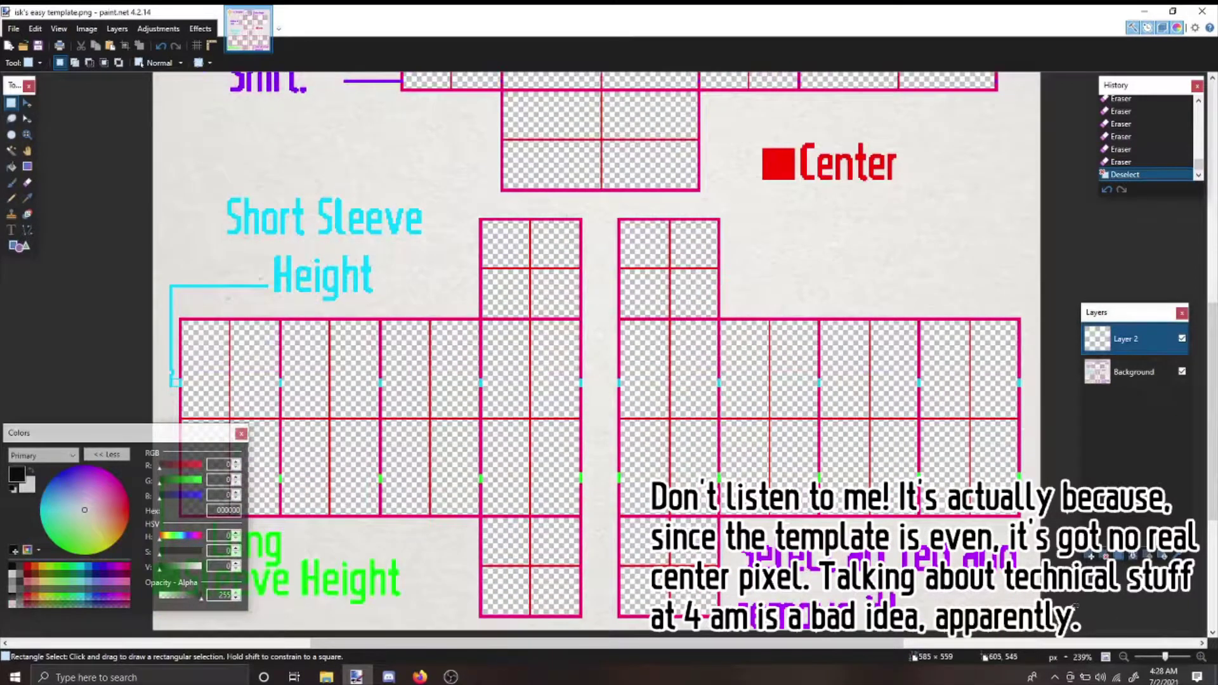
{"action": "left_click_drag", "start_coordinate": [1039, 629], "coordinate": [1045, 634]}
{"action": "left_click", "coordinate": [106, 273]}
{"action": "left_click_drag", "start_coordinate": [105, 274], "coordinate": [162, 317]}
{"action": "left_click", "coordinate": [165, 230]}
{"action": "scroll", "coordinate": [165, 231], "scroll_direction": "down", "scroll_amount": 4}
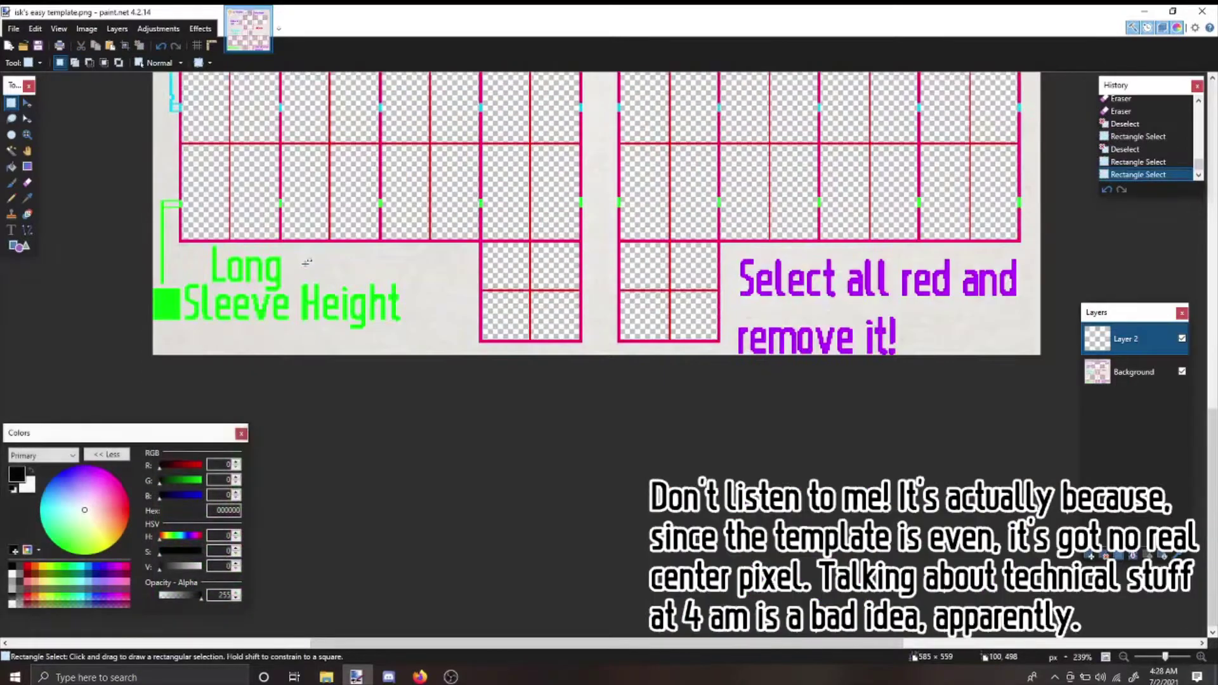
{"action": "scroll", "coordinate": [317, 241], "scroll_direction": "up", "scroll_amount": 7}
{"action": "scroll", "coordinate": [392, 251], "scroll_direction": "down", "scroll_amount": 3}
{"action": "scroll", "coordinate": [392, 252], "scroll_direction": "up", "scroll_amount": 6}
{"action": "scroll", "coordinate": [603, 379], "scroll_direction": "up", "scroll_amount": 3}
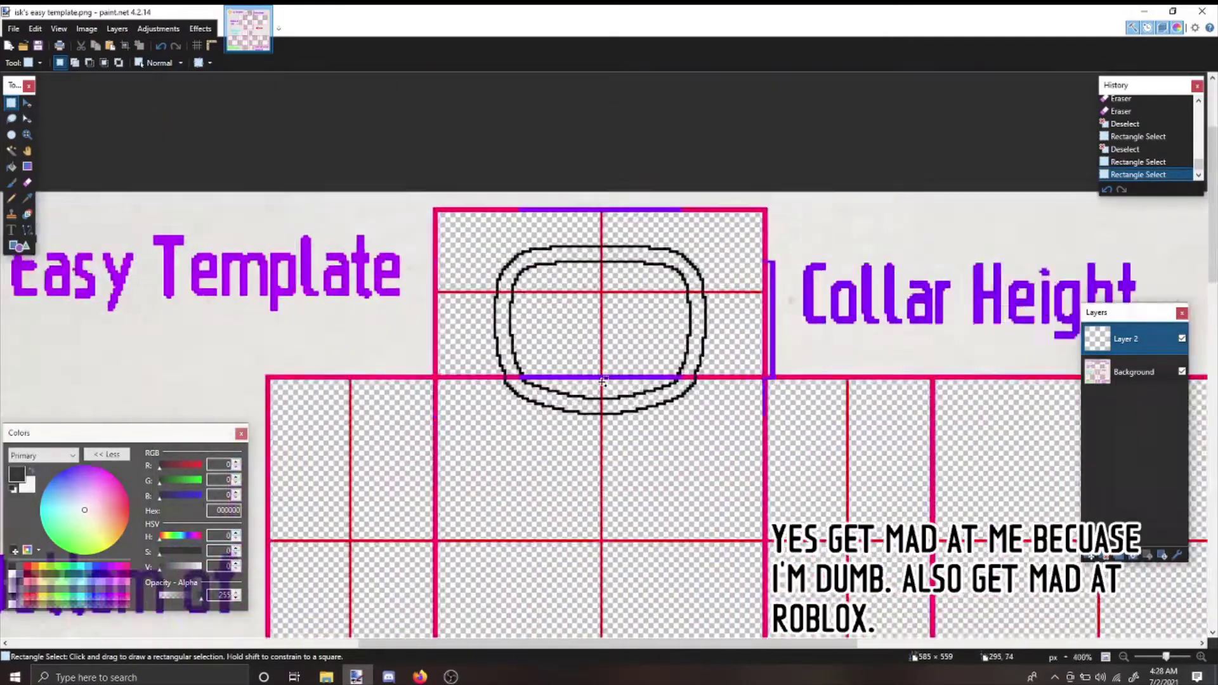
{"action": "scroll", "coordinate": [602, 381], "scroll_direction": "down", "scroll_amount": 3}
{"action": "scroll", "coordinate": [602, 382], "scroll_direction": "up", "scroll_amount": 1}
{"action": "scroll", "coordinate": [619, 400], "scroll_direction": "down", "scroll_amount": 2}
{"action": "scroll", "coordinate": [632, 413], "scroll_direction": "up", "scroll_amount": 4}
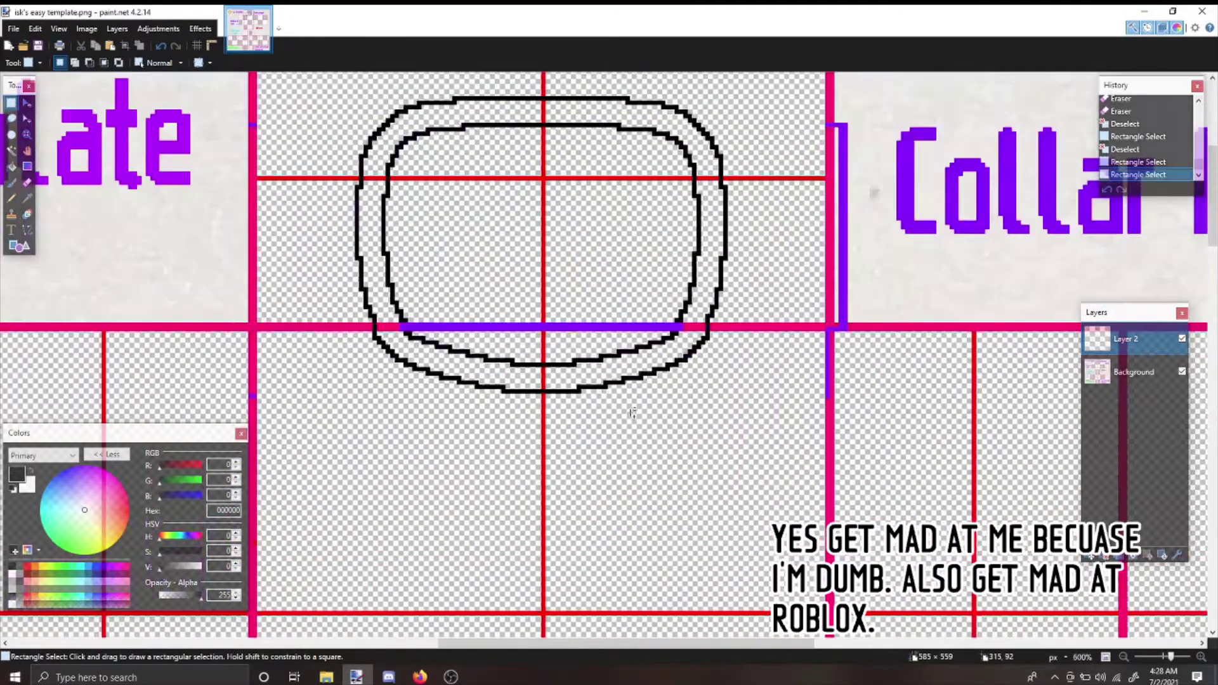
{"action": "left_click_drag", "start_coordinate": [354, 80], "coordinate": [748, 449]}
{"action": "left_click", "coordinate": [721, 435]}
{"action": "scroll", "coordinate": [717, 438], "scroll_direction": "down", "scroll_amount": 3}
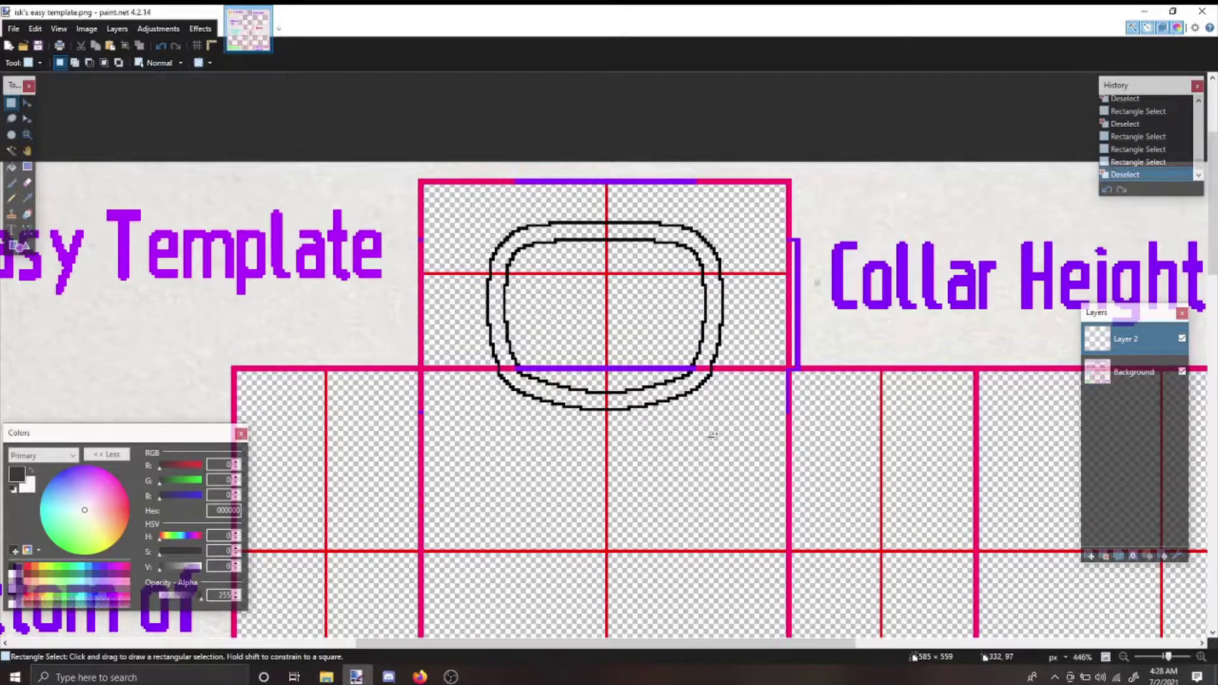
- Draw a straight black hem line across the left side panel, level with the purple bottom-of-shirt marker
{"action": "scroll", "coordinate": [641, 419], "scroll_direction": "down", "scroll_amount": 2}
{"action": "scroll", "coordinate": [639, 420], "scroll_direction": "down", "scroll_amount": 5}
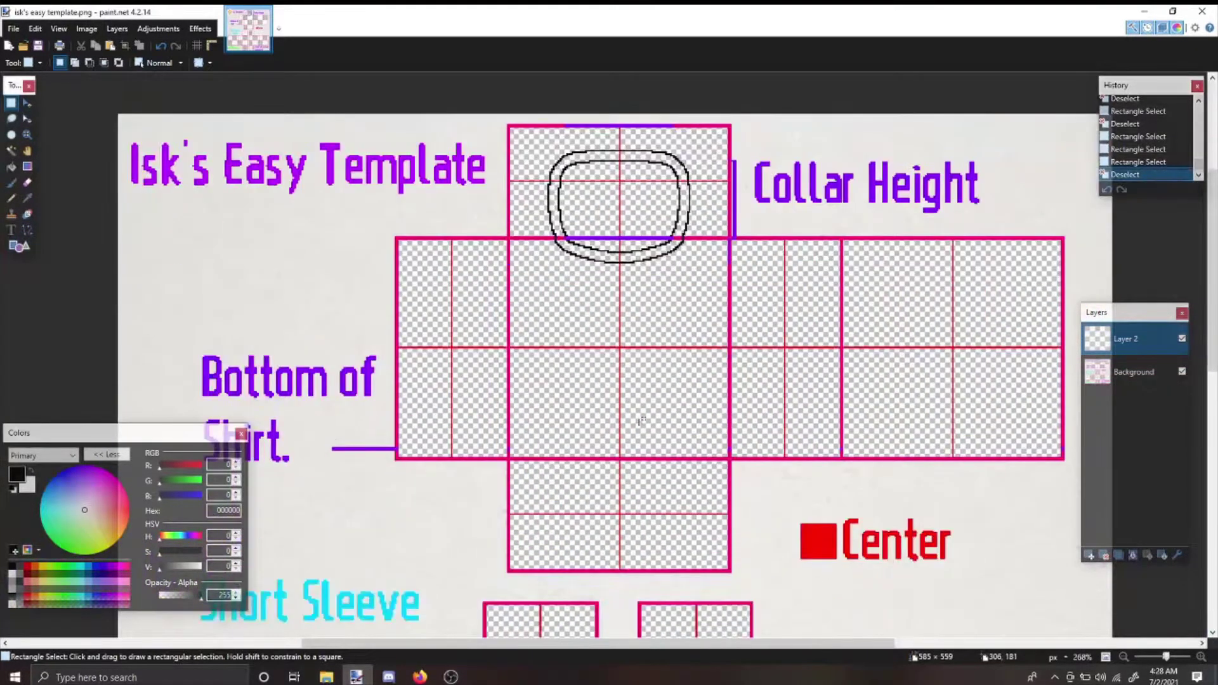
{"action": "scroll", "coordinate": [640, 421], "scroll_direction": "down", "scroll_amount": 2}
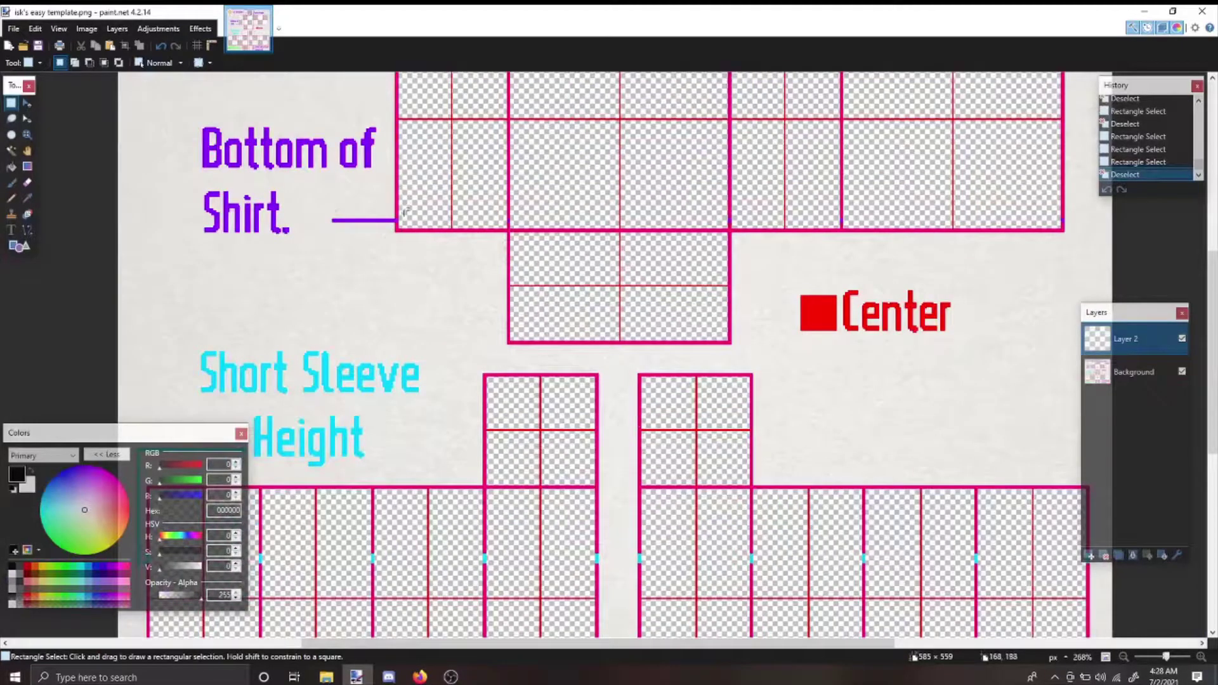
{"action": "scroll", "coordinate": [404, 210], "scroll_direction": "down", "scroll_amount": 4}
{"action": "scroll", "coordinate": [402, 216], "scroll_direction": "up", "scroll_amount": 12}
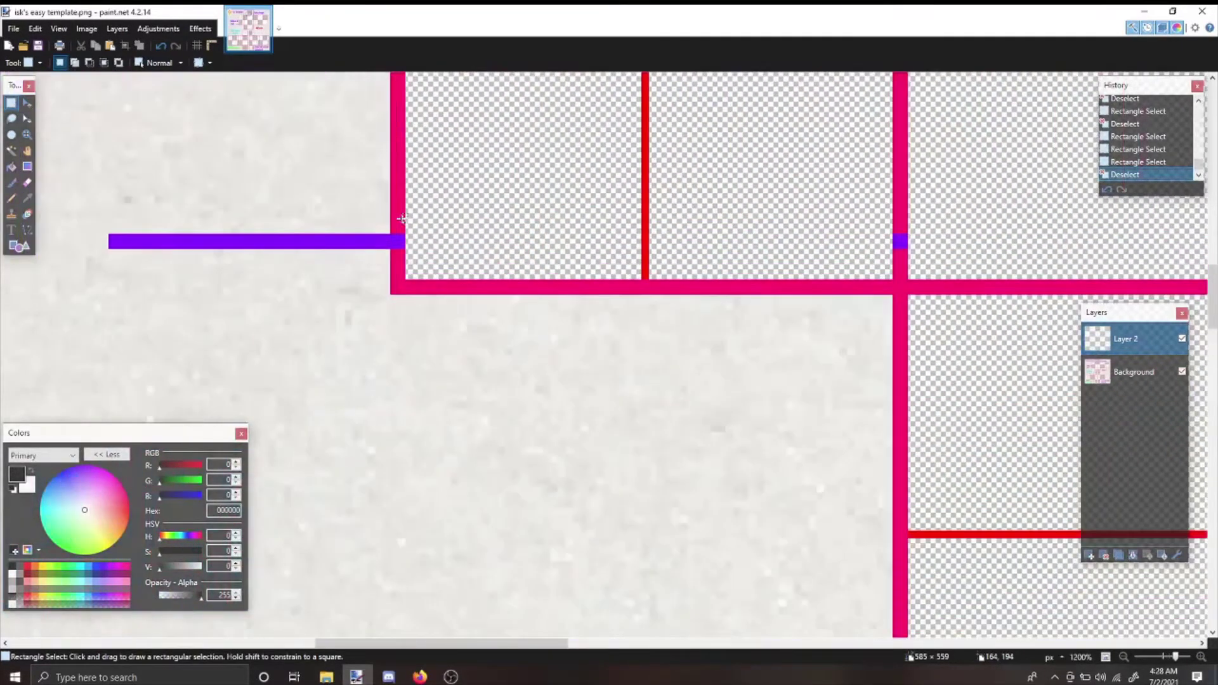
{"action": "scroll", "coordinate": [401, 218], "scroll_direction": "up", "scroll_amount": 2}
{"action": "left_click", "coordinate": [27, 230]}
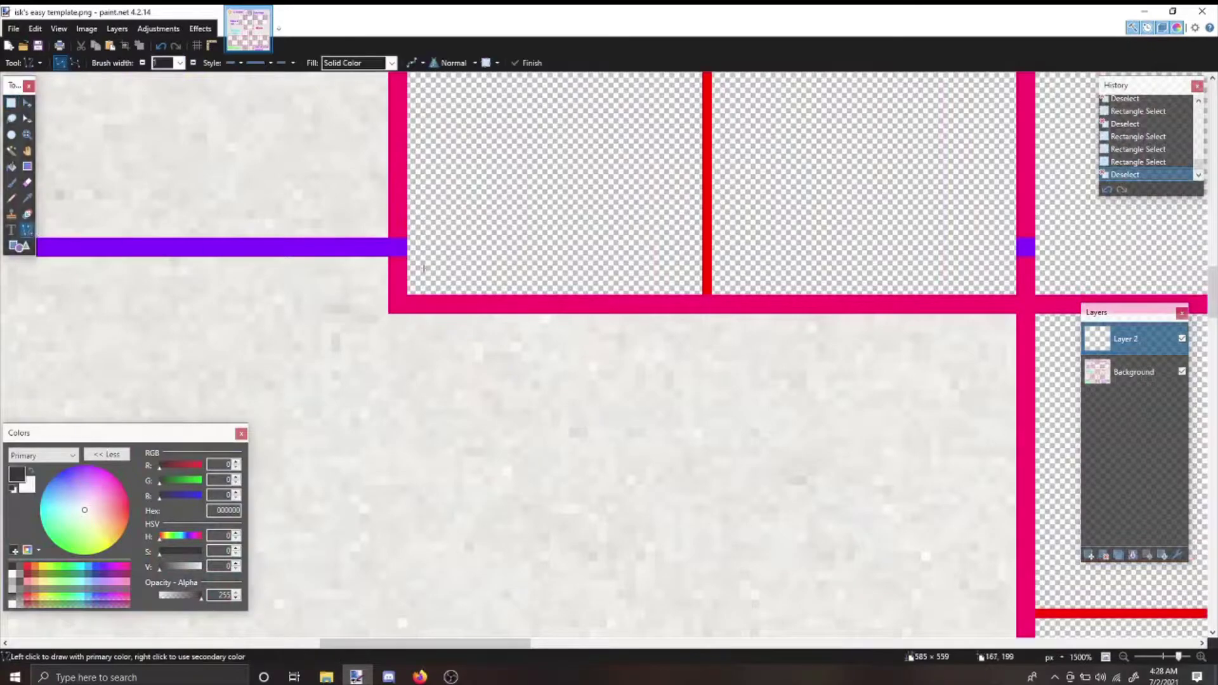
{"action": "mouse_move", "coordinate": [411, 252]}
{"action": "left_mouse_down"}
{"action": "mouse_move", "coordinate": [563, 251]}
{"action": "mouse_move", "coordinate": [566, 281]}
{"action": "left_mouse_up"}
{"action": "scroll", "coordinate": [558, 252], "scroll_direction": "right", "scroll_amount": 5}
{"action": "left_click", "coordinate": [513, 306]}
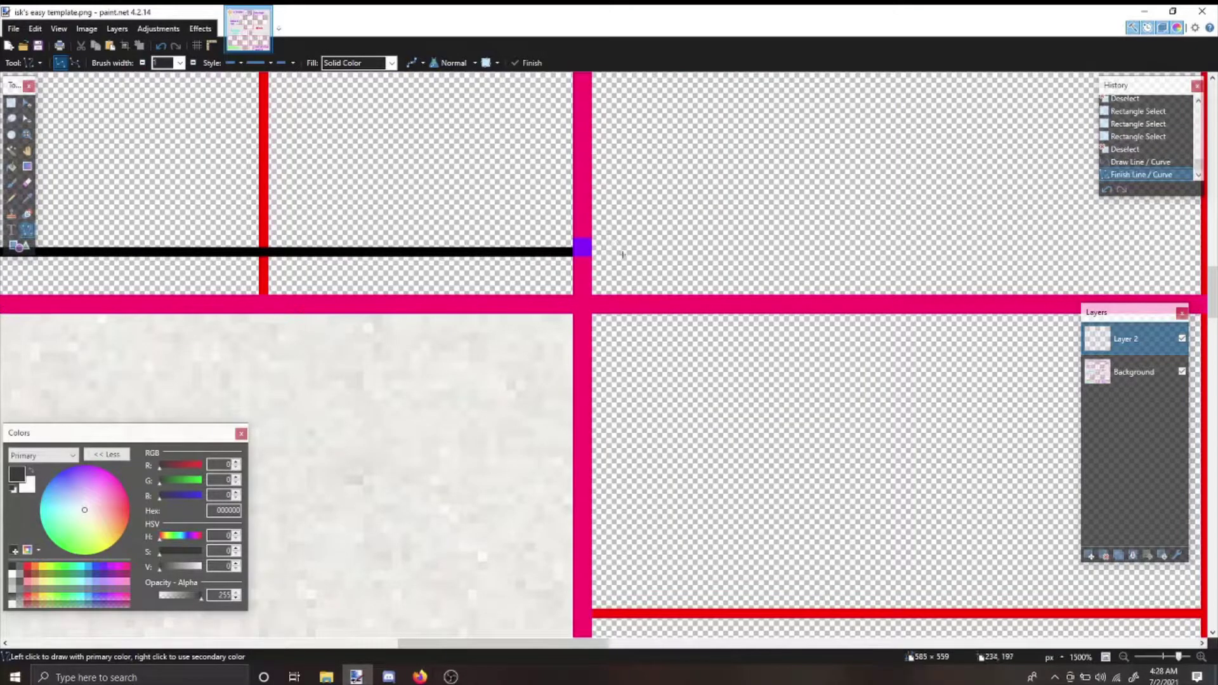
- Draw a level 128-pixel hem line across the front torso panel between its purple markers, replacing a shorter first try
{"action": "left_click_drag", "start_coordinate": [595, 252], "coordinate": [741, 255]}
{"action": "key", "text": "ctrl+z"}
{"action": "mouse_move", "coordinate": [595, 252]}
{"action": "left_mouse_down"}
{"action": "mouse_move", "coordinate": [1217, 311]}
{"action": "mouse_move", "coordinate": [1015, 254]}
{"action": "mouse_move", "coordinate": [1174, 254]}
{"action": "mouse_move", "coordinate": [825, 252]}
{"action": "mouse_move", "coordinate": [842, 252]}
{"action": "left_mouse_up"}
{"action": "scroll", "coordinate": [842, 252], "scroll_direction": "down", "scroll_amount": 3}
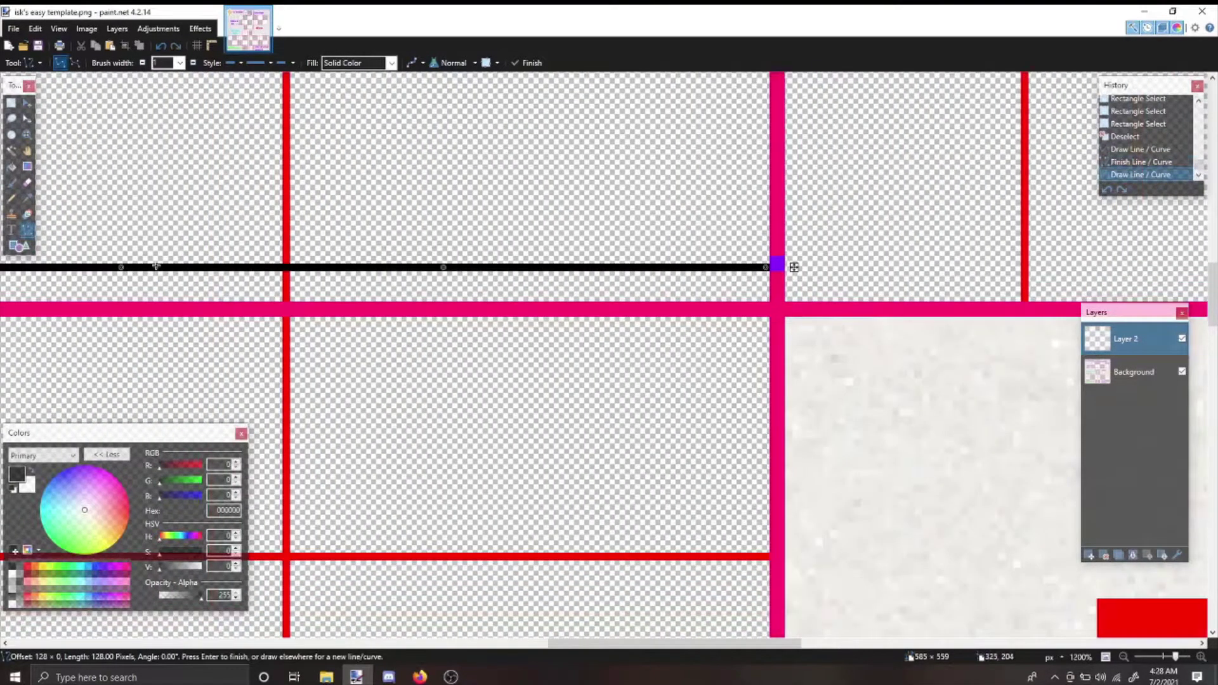
{"action": "scroll", "coordinate": [616, 280], "scroll_direction": "down", "scroll_amount": 2}
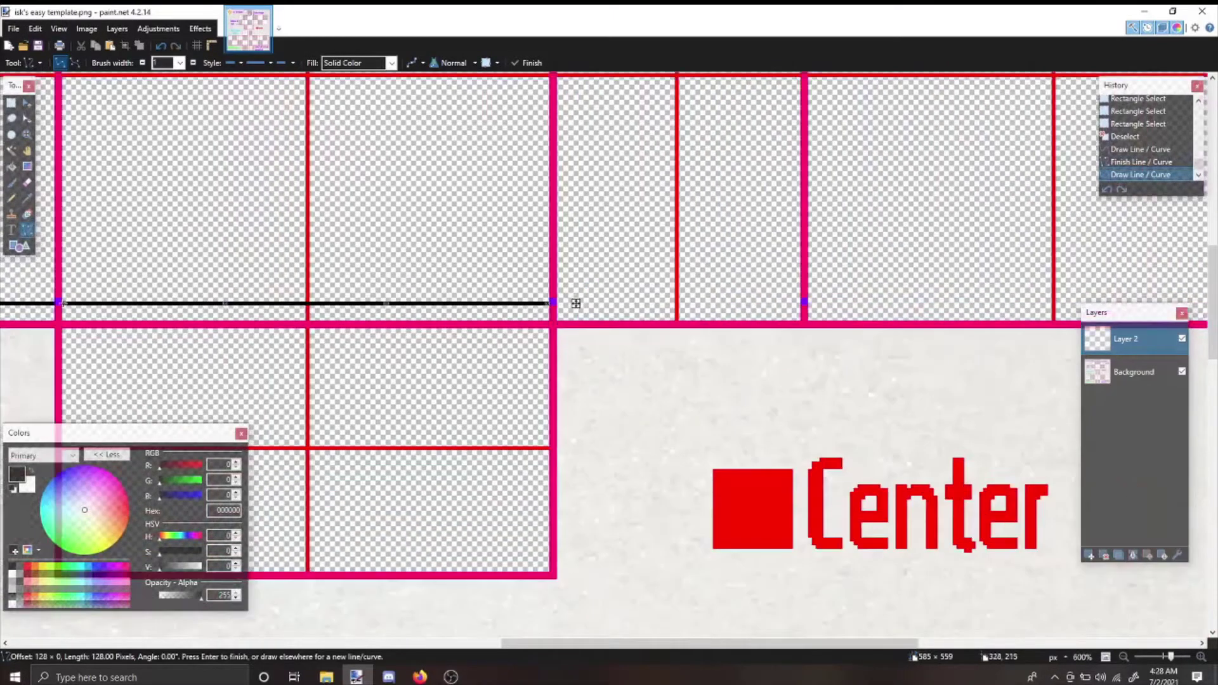
- Curve the front panel's hem line by moving both of its middle control points down two pixels
{"action": "scroll", "coordinate": [835, 304], "scroll_direction": "up", "scroll_amount": 4}
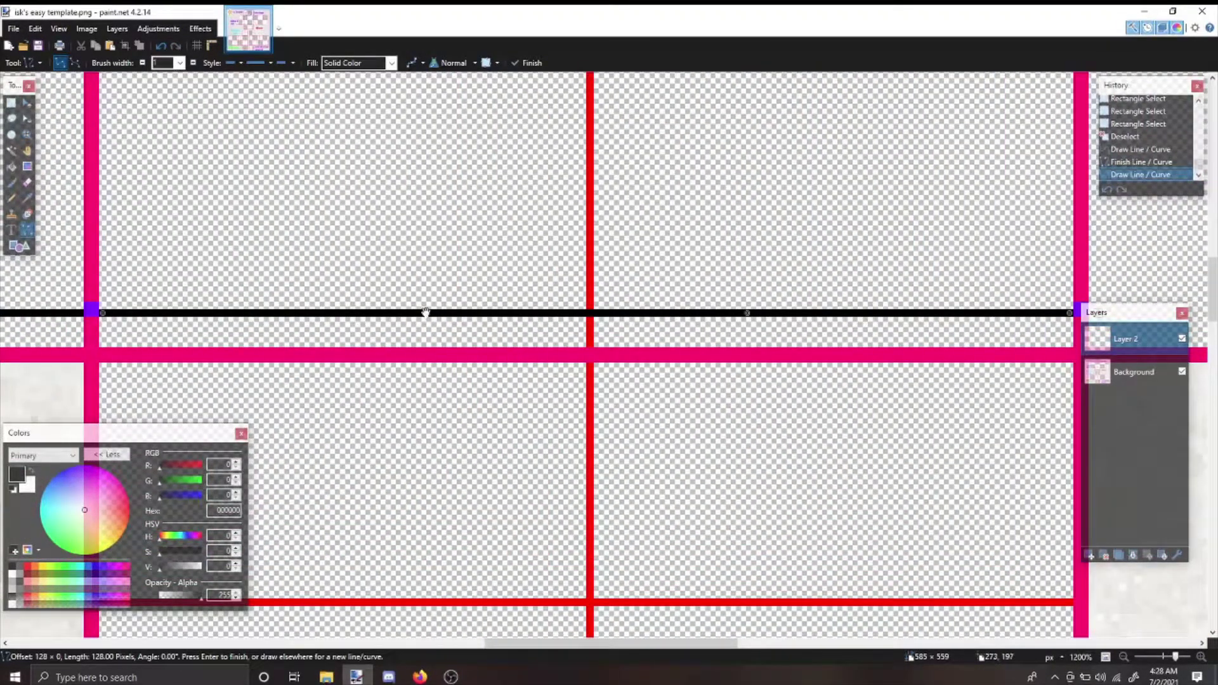
{"action": "left_click_drag", "start_coordinate": [426, 313], "coordinate": [424, 328]}
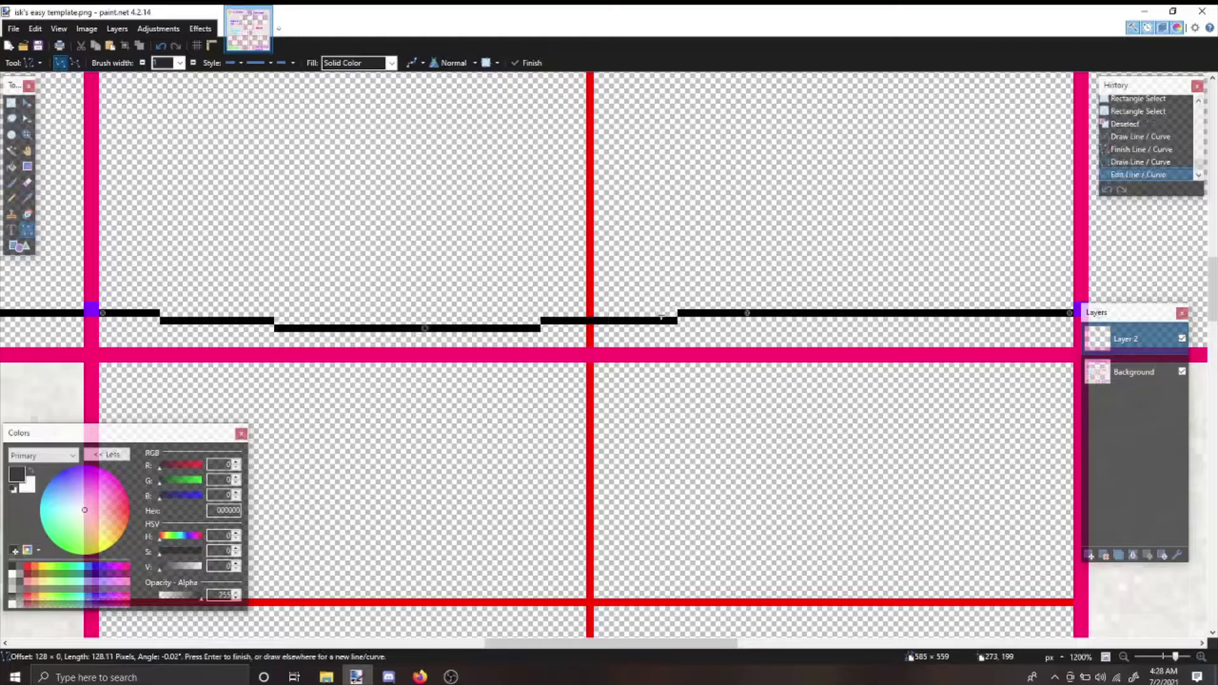
{"action": "left_click_drag", "start_coordinate": [749, 314], "coordinate": [748, 328]}
{"action": "key", "text": "Return"}
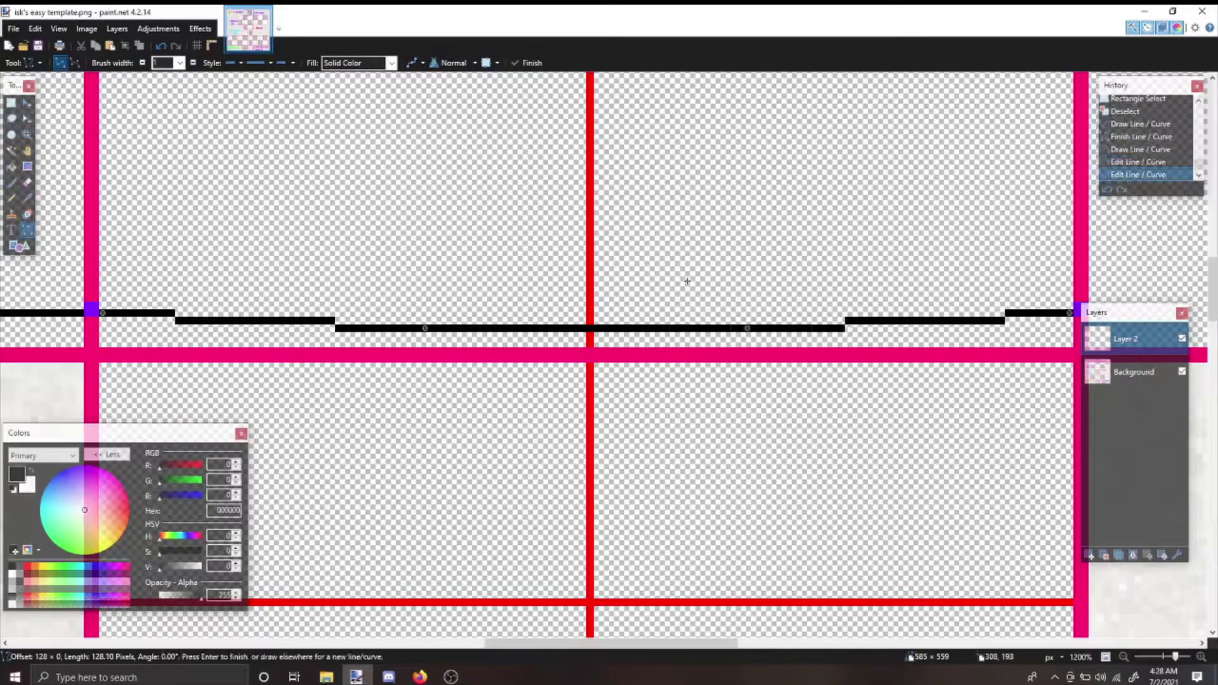
- Try to join the steps on the left side of the curved hem with short line segments
{"action": "left_click_drag", "start_coordinate": [171, 313], "coordinate": [179, 313]}
{"action": "key", "text": "Return"}
{"action": "left_click_drag", "start_coordinate": [331, 321], "coordinate": [339, 322]}
{"action": "key", "text": "Return"}
{"action": "key", "text": "ctrl+z"}
{"action": "key", "text": "ctrl+z"}
{"action": "key", "text": "ctrl+z"}
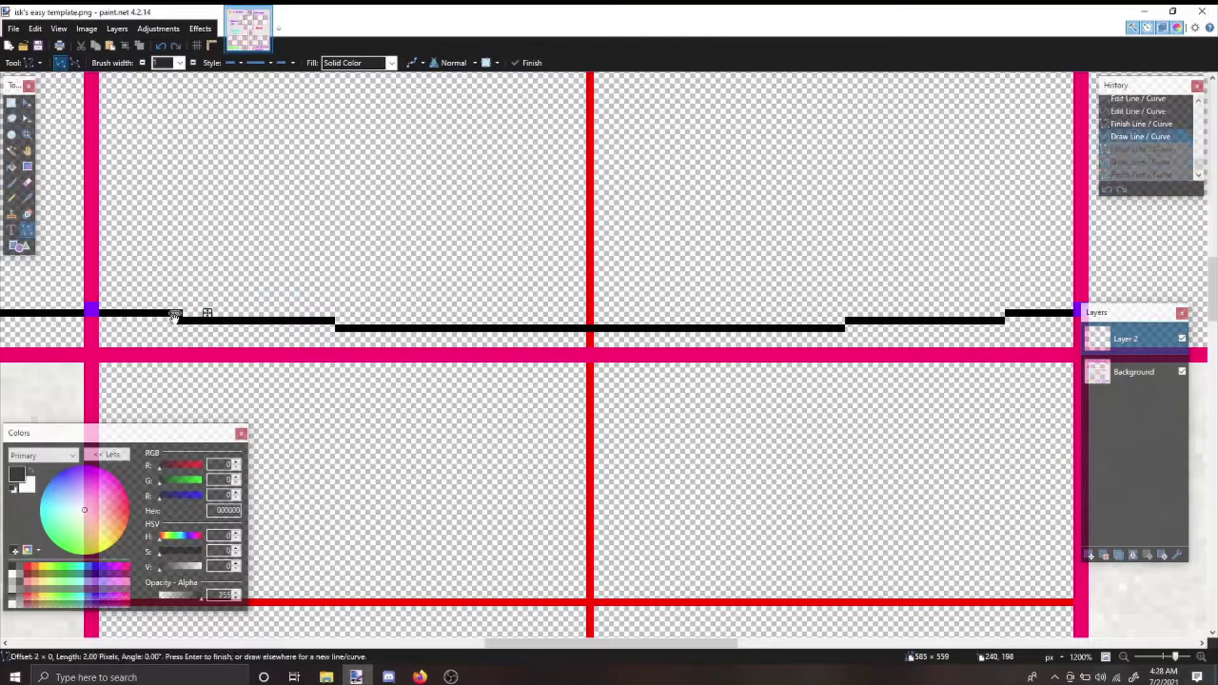
- Draw short line segments that overlap the steps on both sides of the curved front hem
{"action": "key", "text": "Return"}
{"action": "left_click_drag", "start_coordinate": [338, 328], "coordinate": [331, 327]}
{"action": "key", "text": "Return"}
{"action": "left_click_drag", "start_coordinate": [836, 329], "coordinate": [850, 328]}
{"action": "key", "text": "Return"}
{"action": "left_click_drag", "start_coordinate": [995, 319], "coordinate": [1008, 319]}
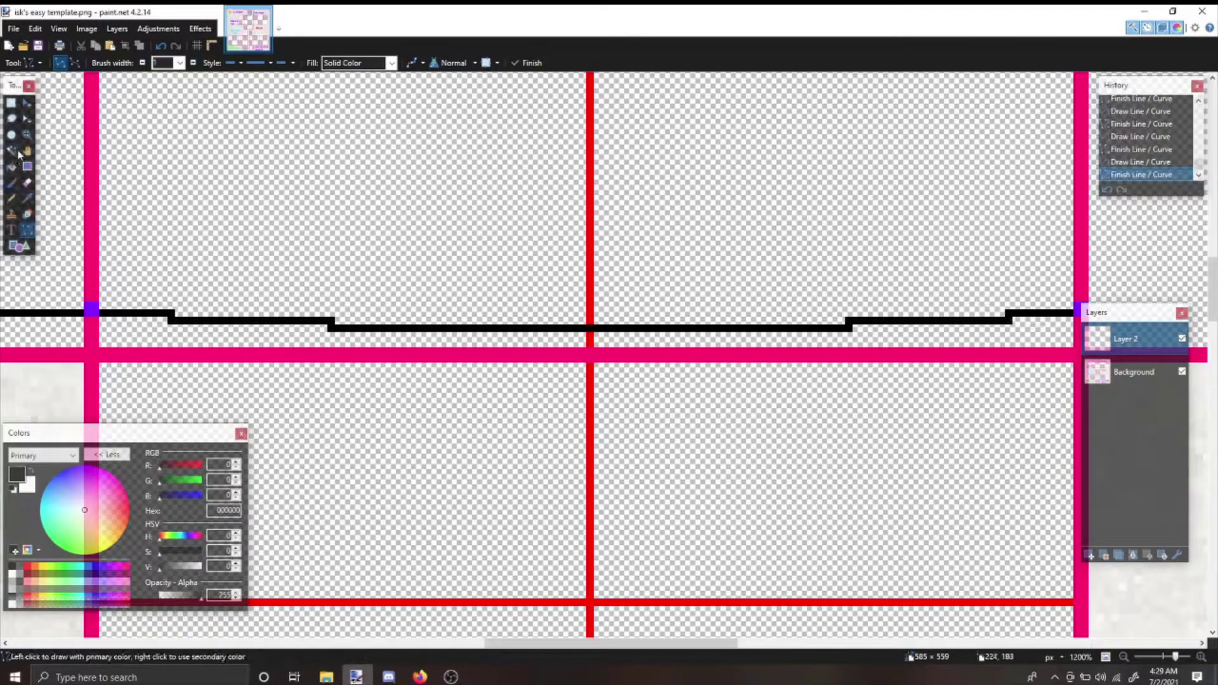
- Draw a straight black hem line across the narrow side panel to the right of the front torso, between its purple markers
{"action": "left_click", "coordinate": [11, 103]}
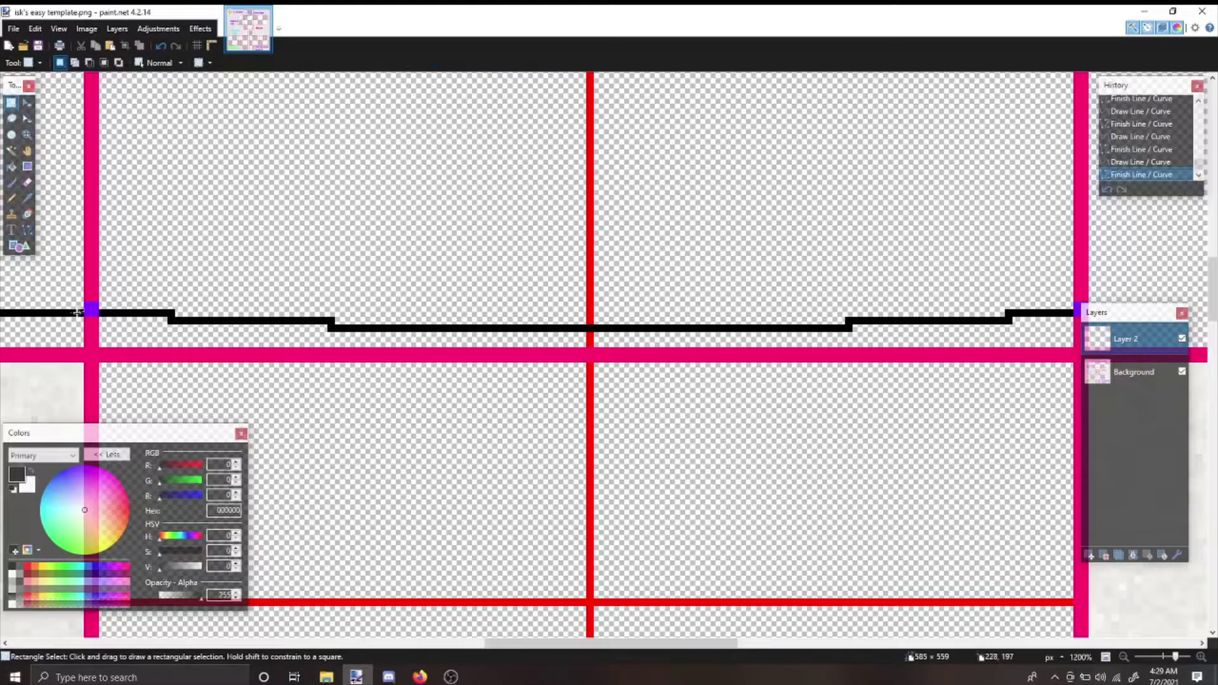
{"action": "scroll", "coordinate": [77, 312], "scroll_direction": "down", "scroll_amount": 2}
{"action": "left_click", "coordinate": [27, 230]}
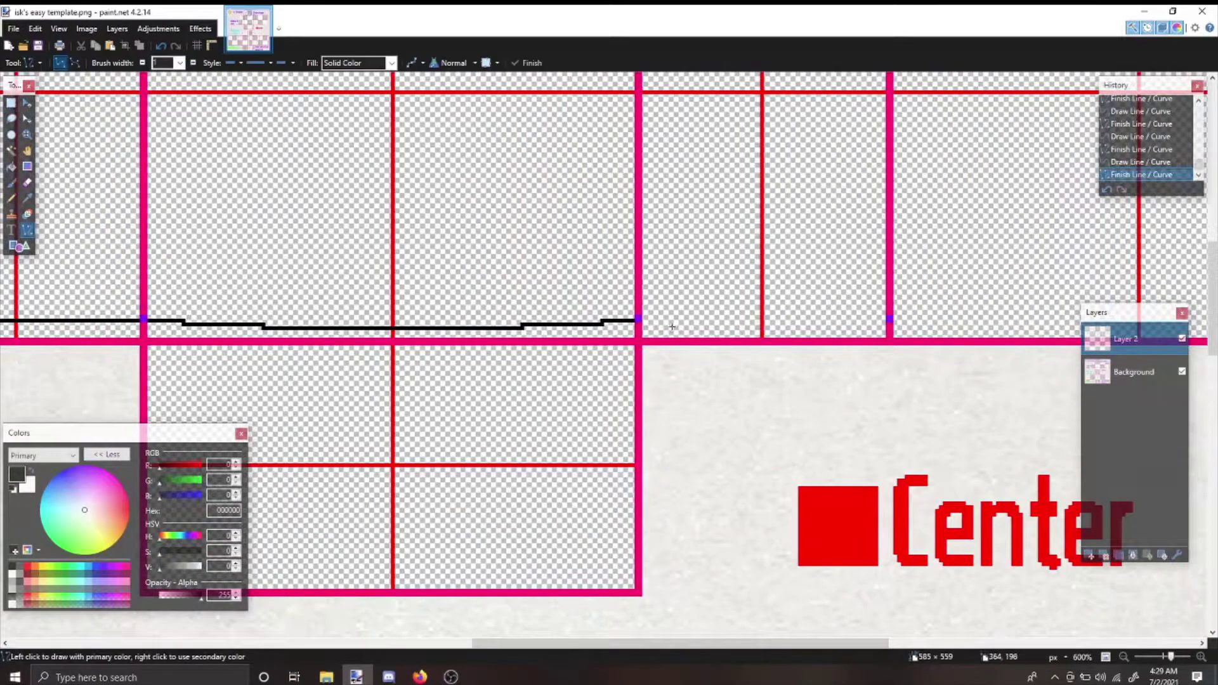
{"action": "left_click_drag", "start_coordinate": [640, 320], "coordinate": [868, 322]}
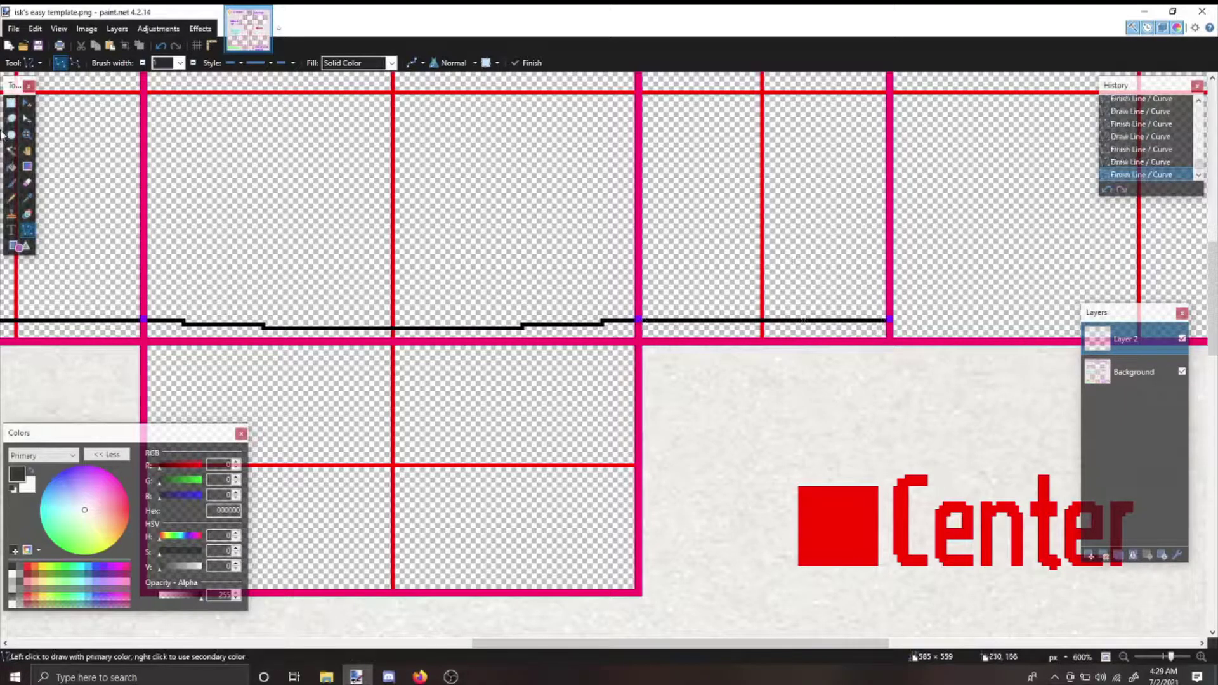
- Copy the front panel's curved hem line and paste it onto the back torso panel, level with the neighbouring side hem
{"action": "left_click", "coordinate": [10, 102]}
{"action": "left_click_drag", "start_coordinate": [147, 339], "coordinate": [634, 269]}
{"action": "key", "text": "ctrl+c"}
{"action": "key", "text": "ctrl+v"}
{"action": "left_click_drag", "start_coordinate": [537, 185], "coordinate": [975, 178]}
{"action": "left_click", "coordinate": [11, 103]}
{"action": "left_click", "coordinate": [678, 423]}
{"action": "scroll", "coordinate": [677, 424], "scroll_direction": "up", "scroll_amount": 1}
{"action": "scroll", "coordinate": [677, 424], "scroll_direction": "down", "scroll_amount": 3}
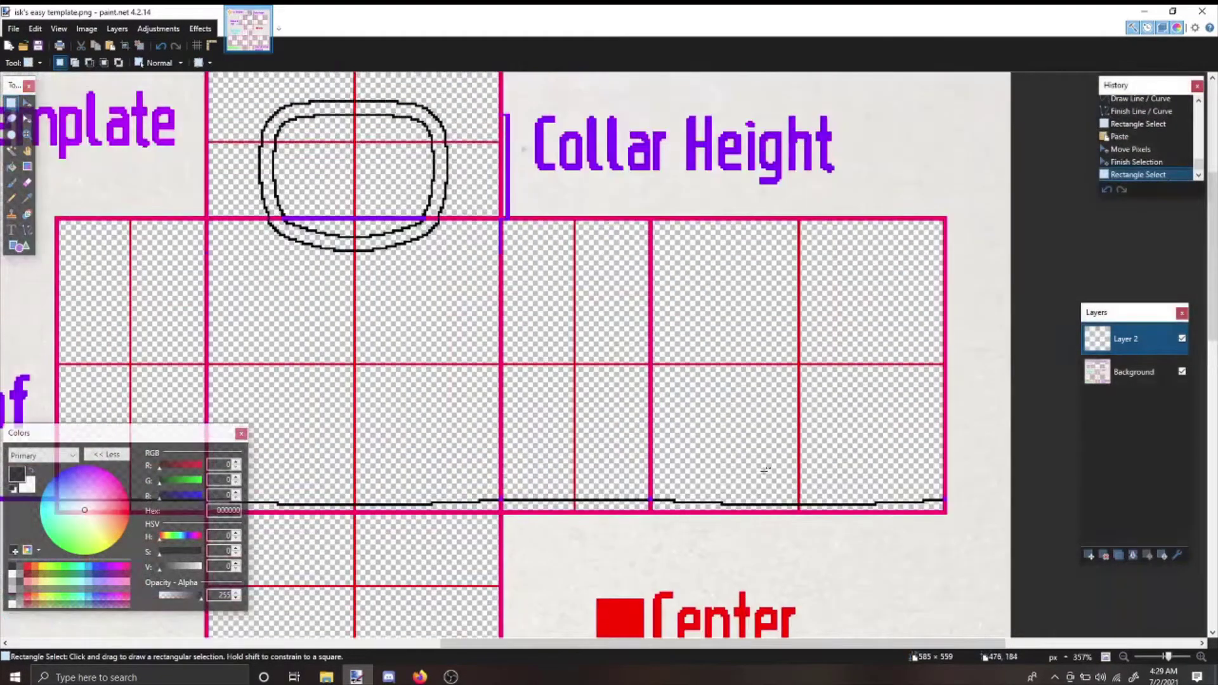
{"action": "scroll", "coordinate": [633, 401], "scroll_direction": "down", "scroll_amount": 1}
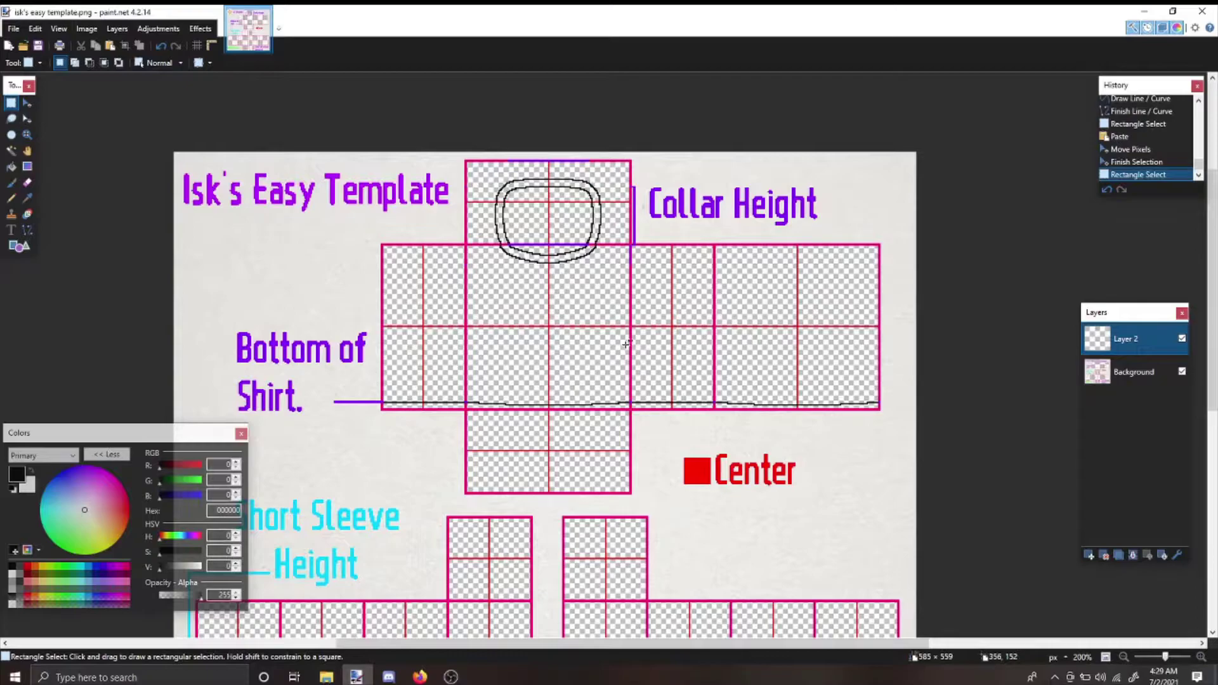
- Draw the top edge of a small rectangle near the back panel's top, with 8-pixel lines on both sides of the centre line and the middle pixel filled
{"action": "scroll", "coordinate": [760, 219], "scroll_direction": "up", "scroll_amount": 5}
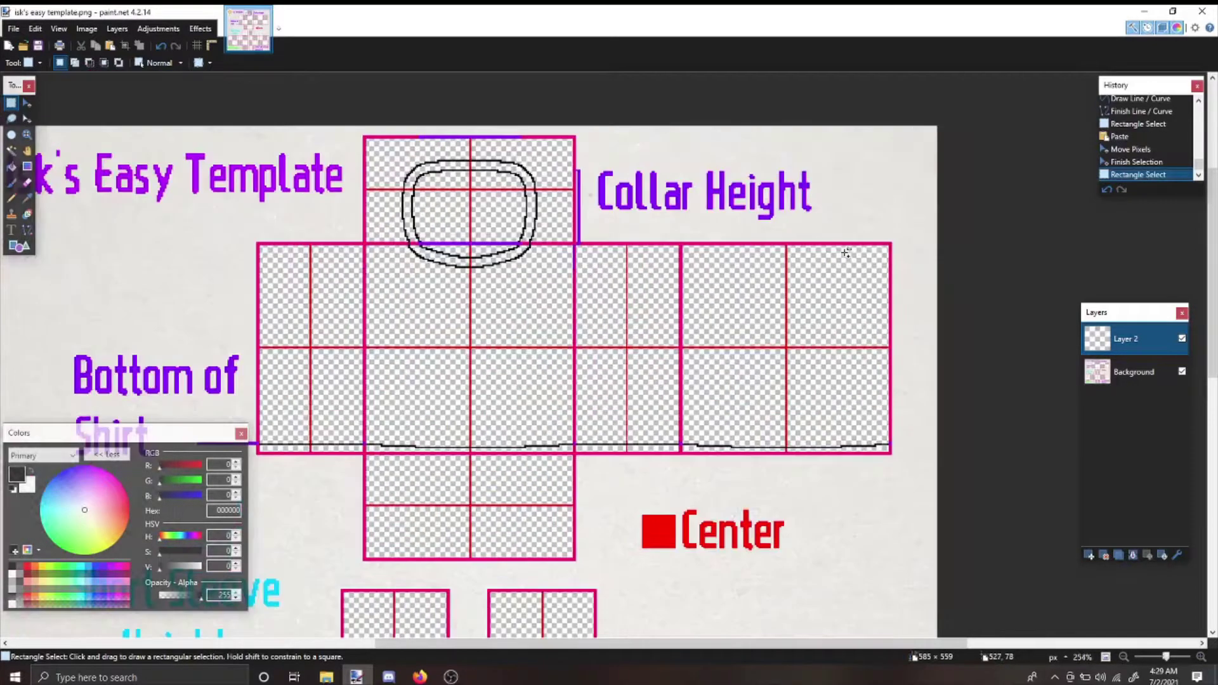
{"action": "scroll", "coordinate": [846, 253], "scroll_direction": "up", "scroll_amount": 1}
{"action": "scroll", "coordinate": [761, 254], "scroll_direction": "down", "scroll_amount": 3}
{"action": "scroll", "coordinate": [676, 255], "scroll_direction": "up", "scroll_amount": 5}
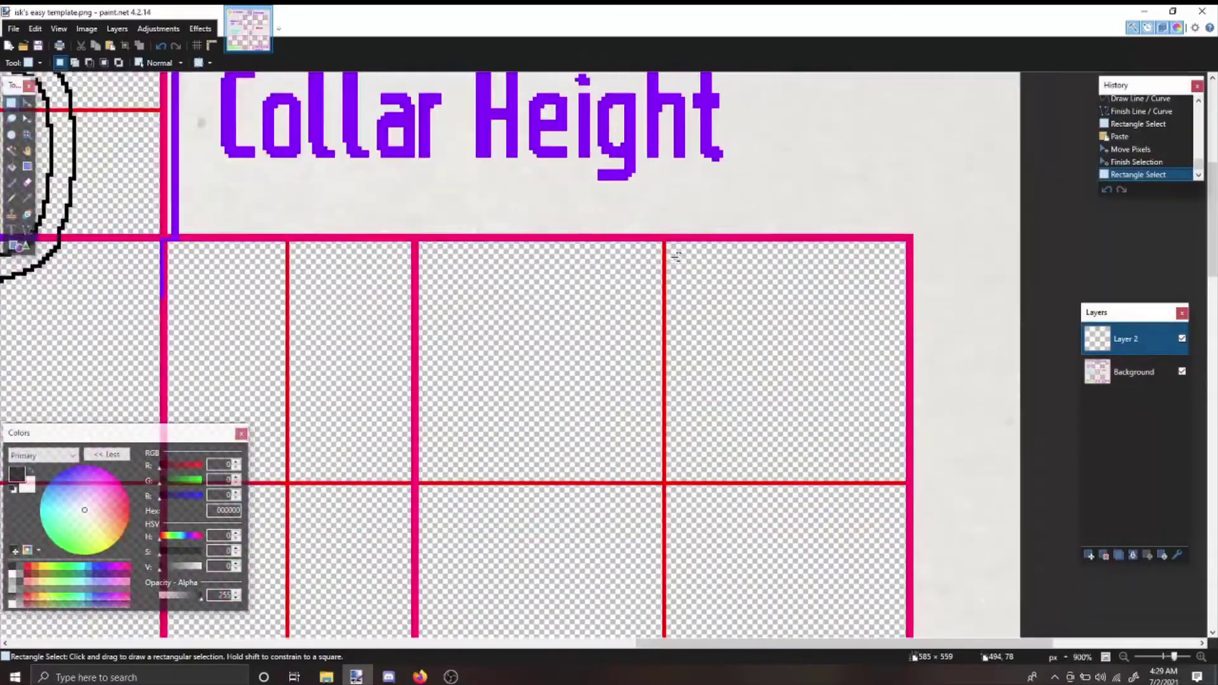
{"action": "scroll", "coordinate": [676, 256], "scroll_direction": "up", "scroll_amount": 2}
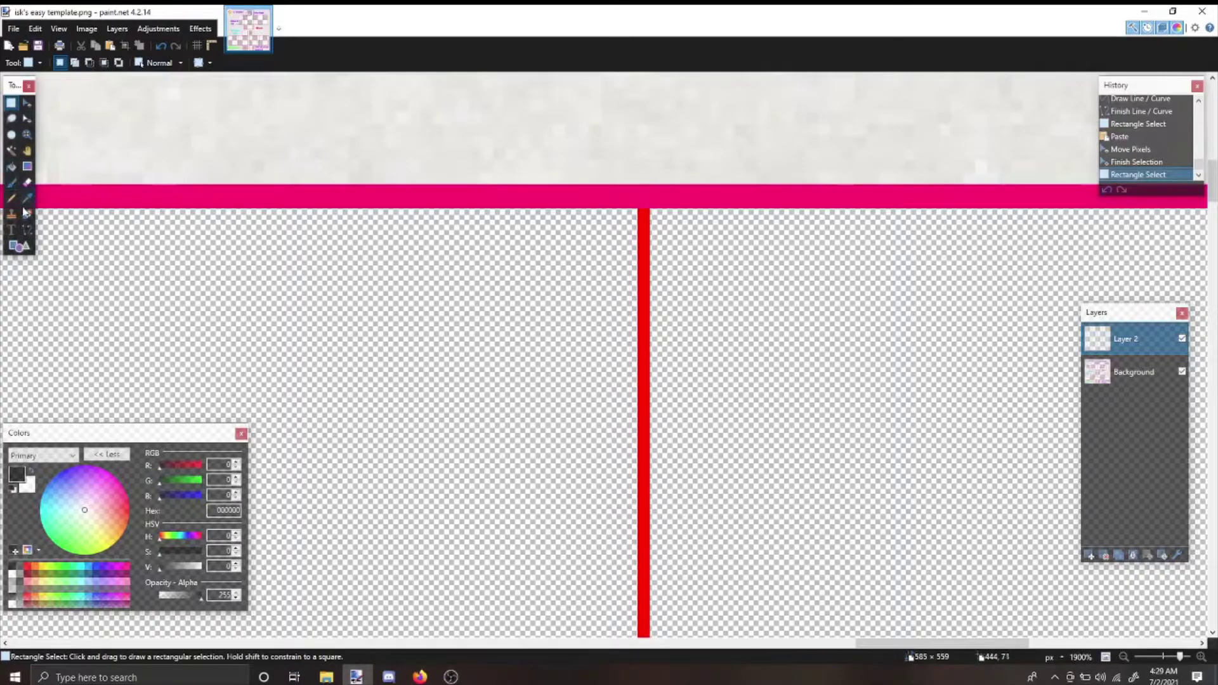
{"action": "left_click", "coordinate": [27, 229]}
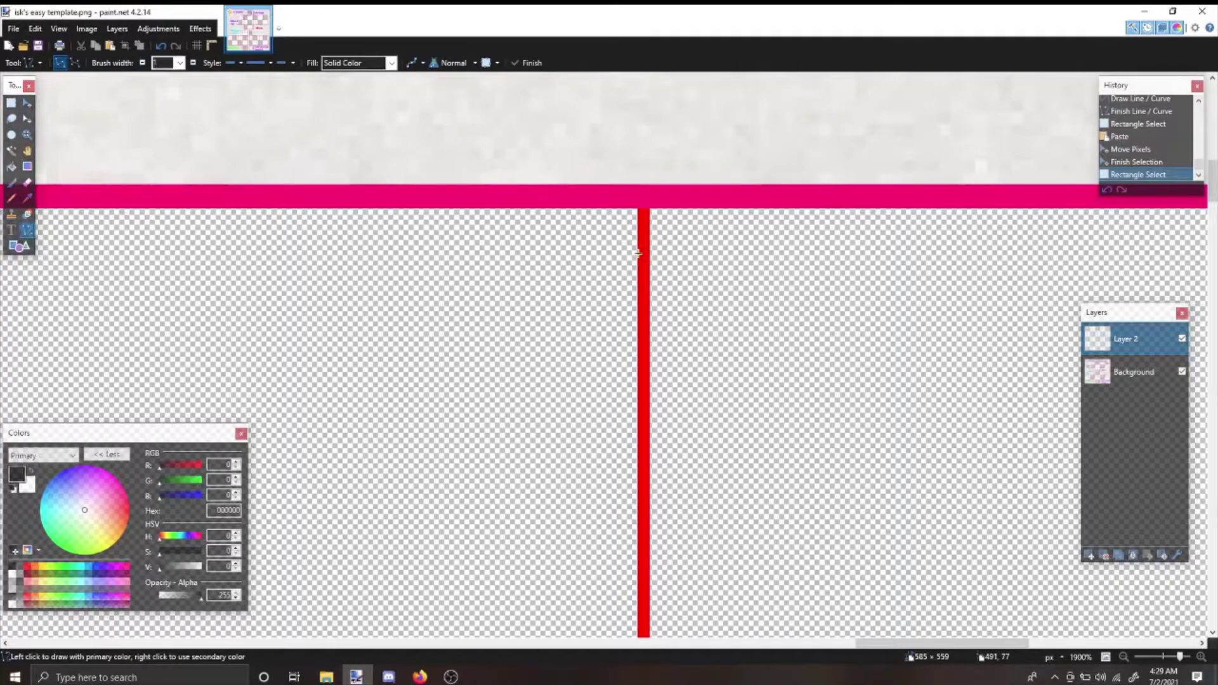
{"action": "left_click_drag", "start_coordinate": [628, 253], "coordinate": [549, 251]}
{"action": "key", "text": "Return"}
{"action": "left_click_drag", "start_coordinate": [645, 253], "coordinate": [735, 254]}
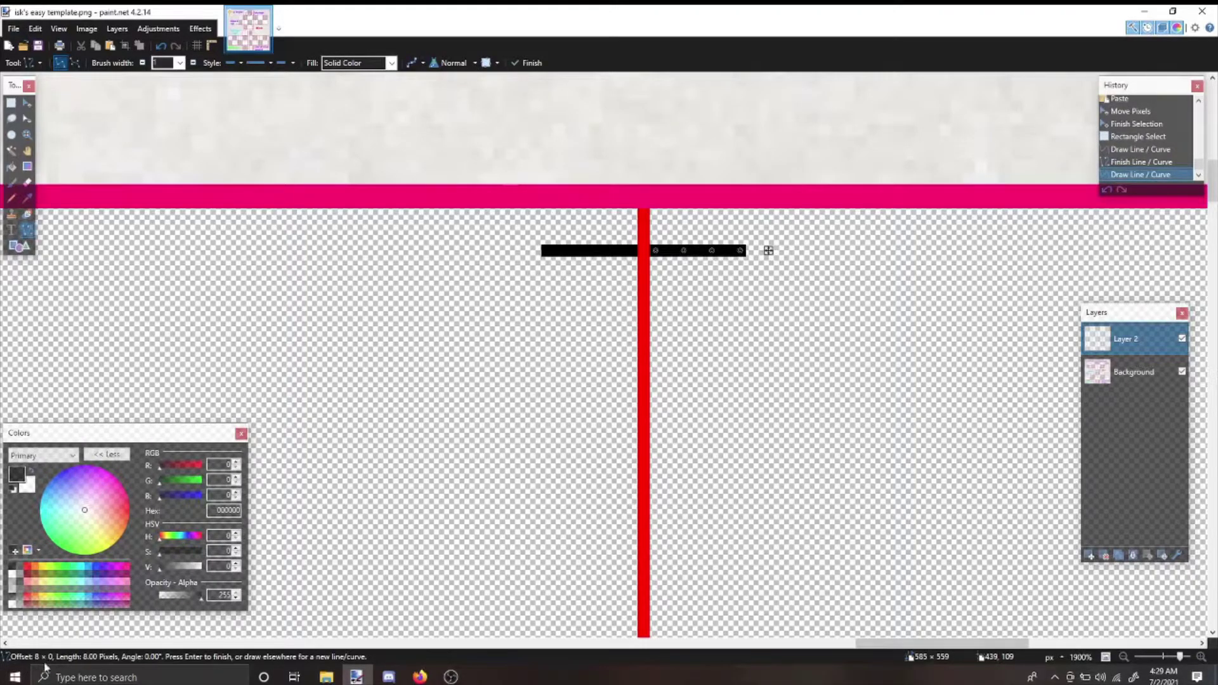
{"action": "key", "text": "Return"}
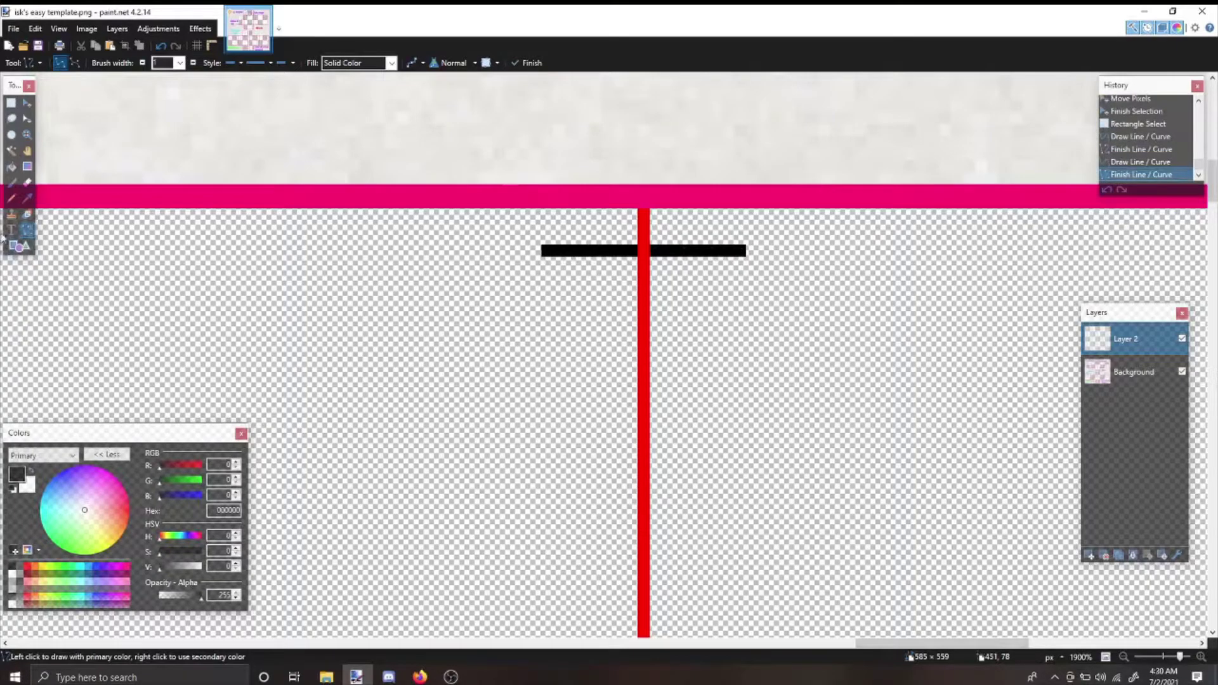
{"action": "left_click", "coordinate": [11, 197]}
{"action": "left_click", "coordinate": [644, 250]}
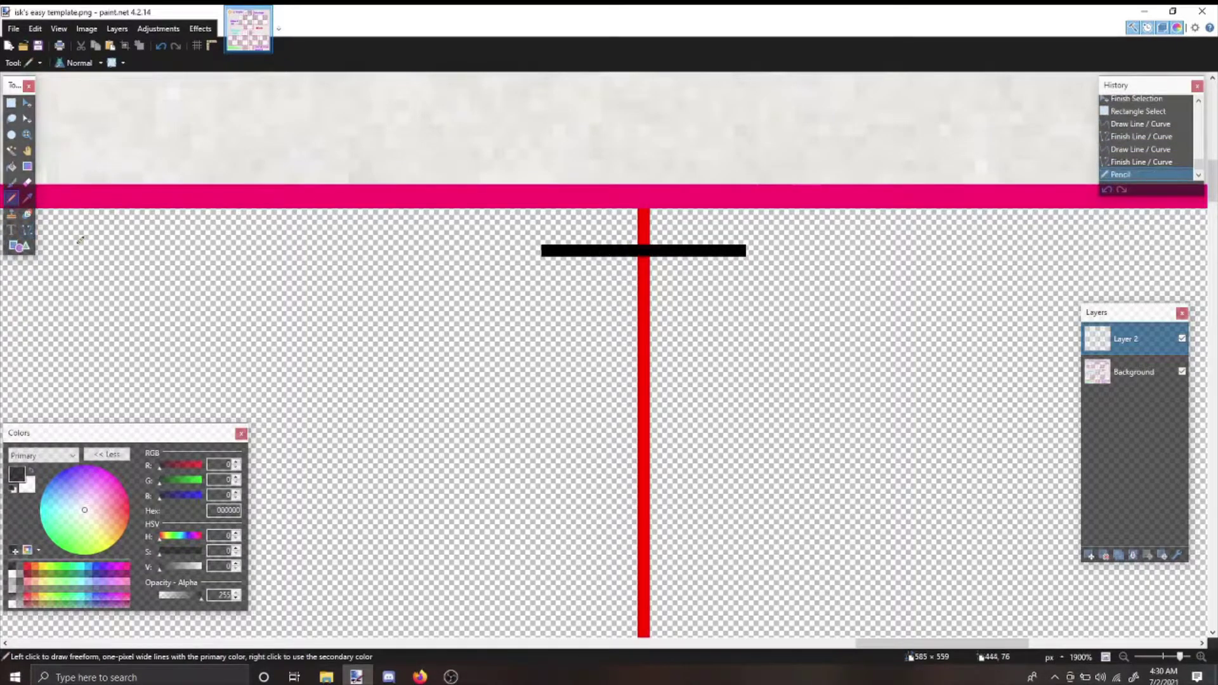
- Draw the small rectangle's left edge as a 5-pixel vertical line below the top edge, undoing the stray extra lines
{"action": "key", "text": "o"}
{"action": "left_click_drag", "start_coordinate": [547, 254], "coordinate": [547, 316]}
{"action": "mouse_move", "coordinate": [571, 257]}
{"action": "left_mouse_down"}
{"action": "mouse_move", "coordinate": [571, 279]}
{"action": "mouse_move", "coordinate": [583, 274]}
{"action": "left_mouse_up"}
{"action": "key", "text": "ctrl+z"}
{"action": "left_click_drag", "start_coordinate": [574, 312], "coordinate": [574, 310]}
{"action": "key", "text": "ctrl+z"}
{"action": "key", "text": "ctrl+z"}
{"action": "key", "text": "ctrl+z"}
{"action": "key", "text": "ctrl+z"}
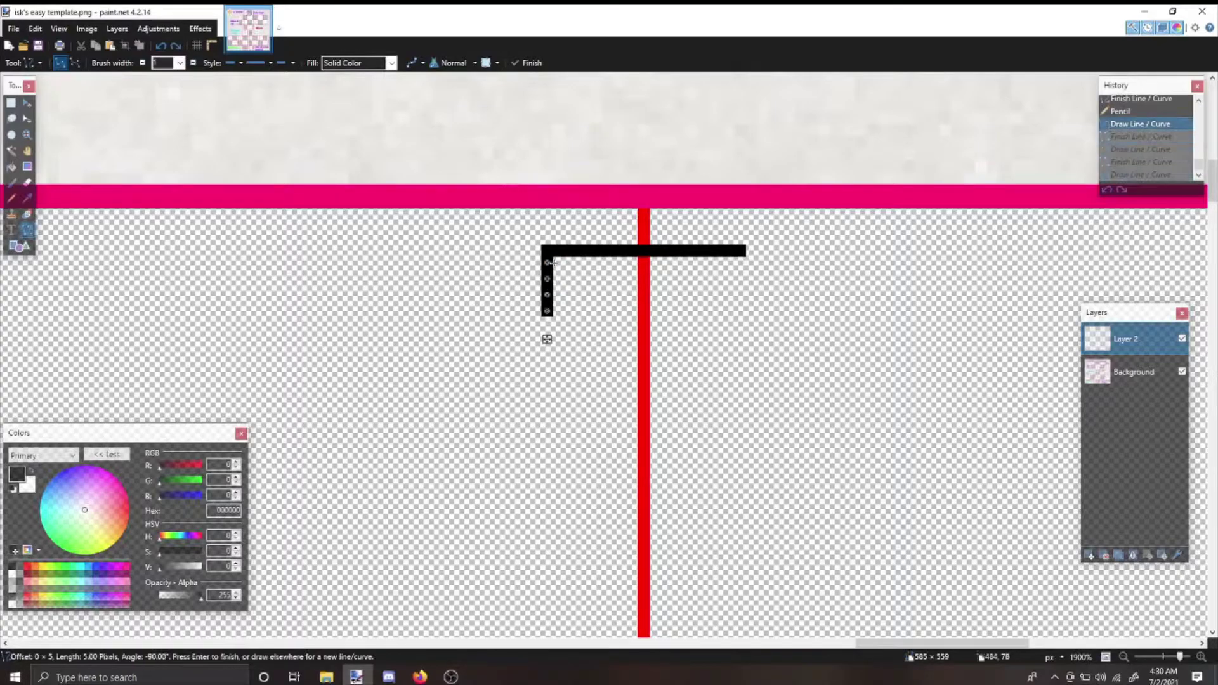
- Close the small rectangle on the back panel with its bottom and right edges
{"action": "left_click_drag", "start_coordinate": [546, 322], "coordinate": [741, 322]}
{"action": "key", "text": "Return"}
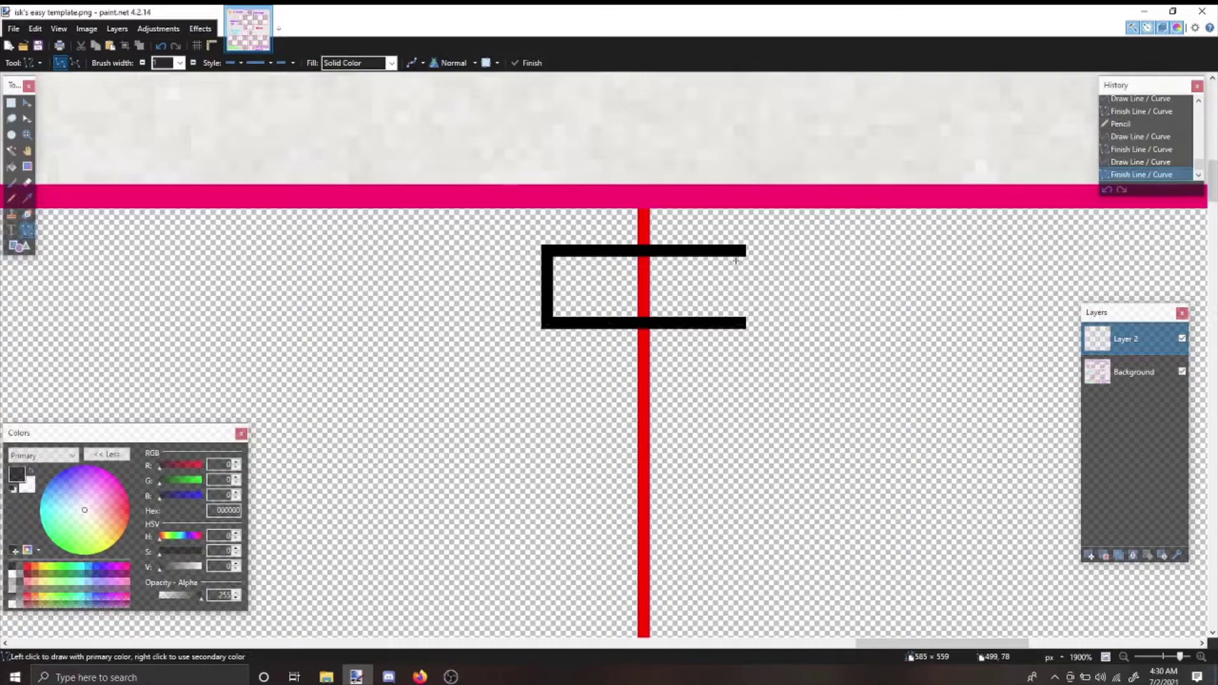
{"action": "left_click_drag", "start_coordinate": [740, 250], "coordinate": [740, 322]}
{"action": "key", "text": "Return"}
{"action": "scroll", "coordinate": [798, 304], "scroll_direction": "down", "scroll_amount": 3, "text": "ctrl"}
{"action": "scroll", "coordinate": [797, 304], "scroll_direction": "down", "scroll_amount": 6, "text": "ctrl"}
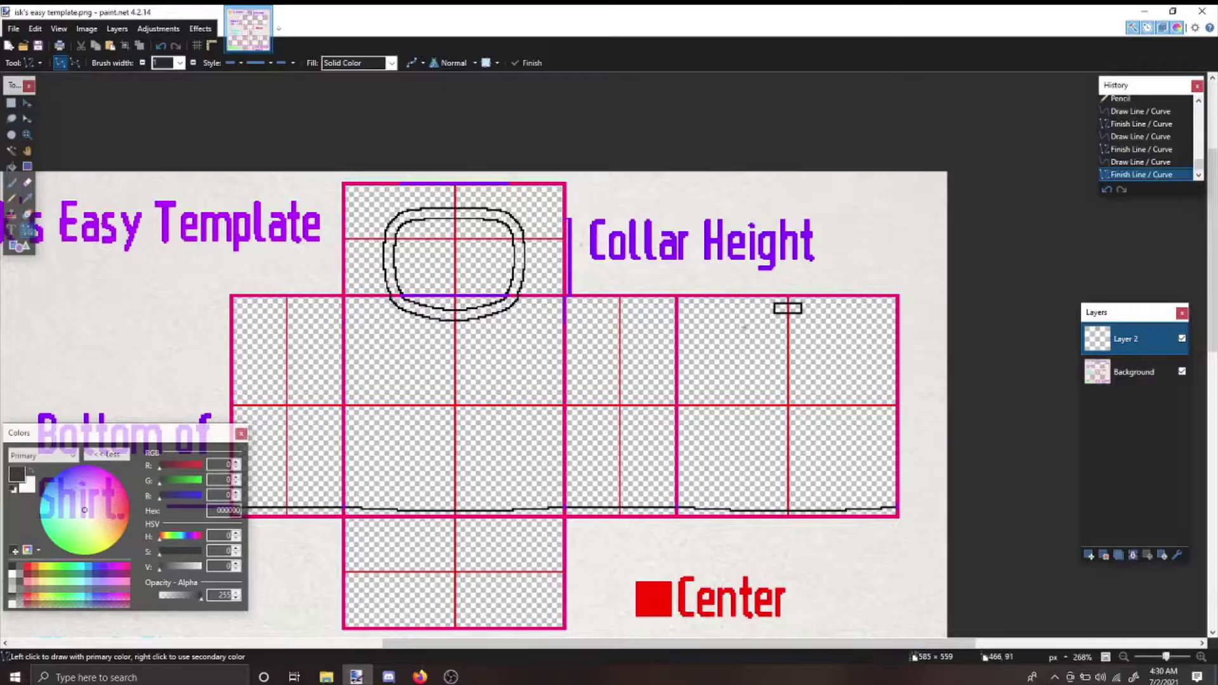
{"action": "scroll", "coordinate": [598, 523], "scroll_direction": "up", "scroll_amount": 2, "text": "ctrl"}
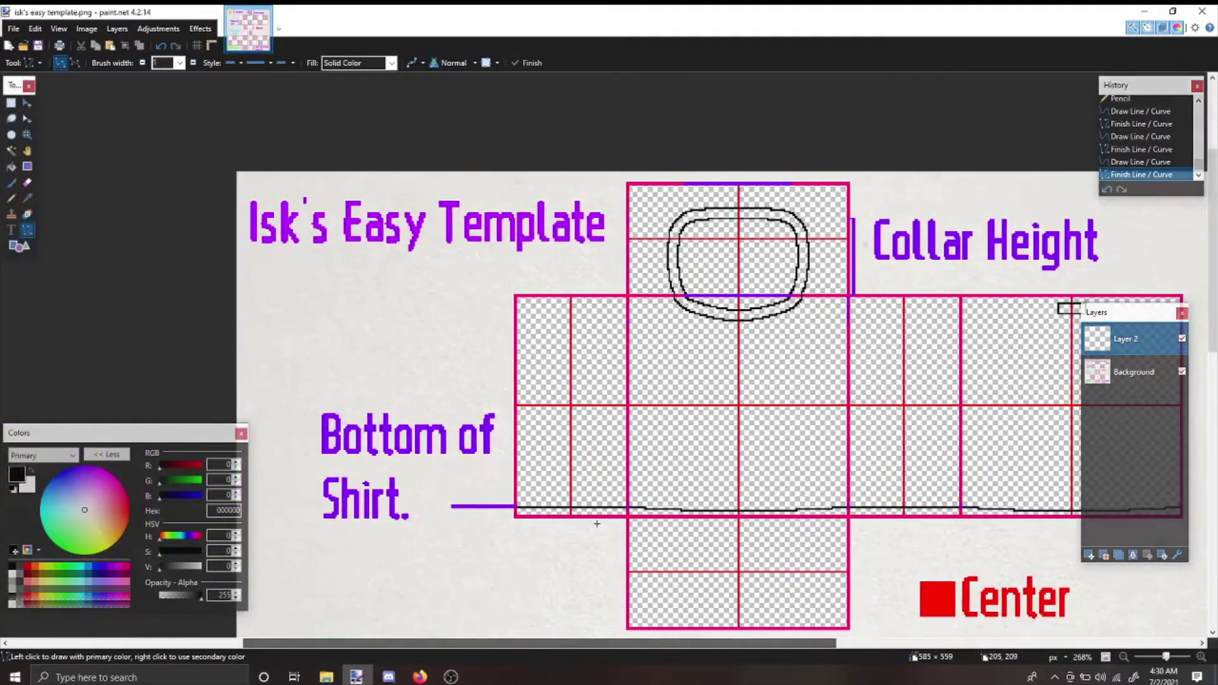
{"action": "scroll", "coordinate": [598, 523], "scroll_direction": "up", "scroll_amount": 5, "text": "ctrl"}
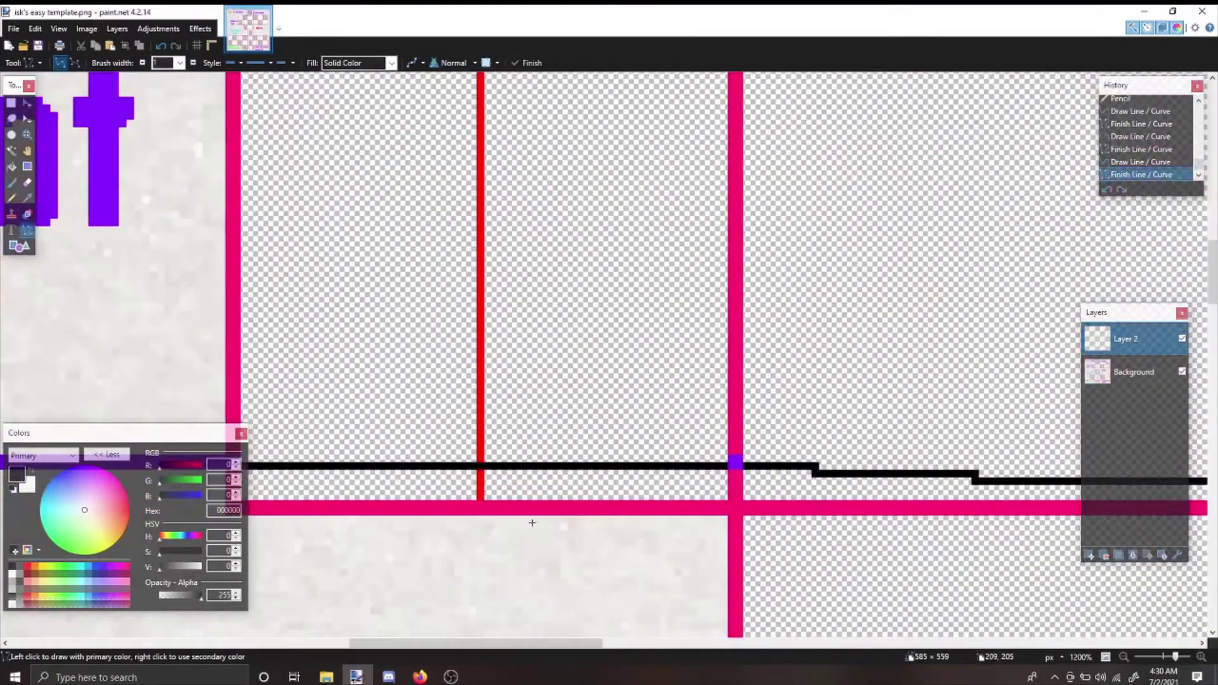
{"action": "left_click_drag", "start_coordinate": [480, 469], "coordinate": [479, 427]}
{"action": "key", "text": "ctrl+z"}
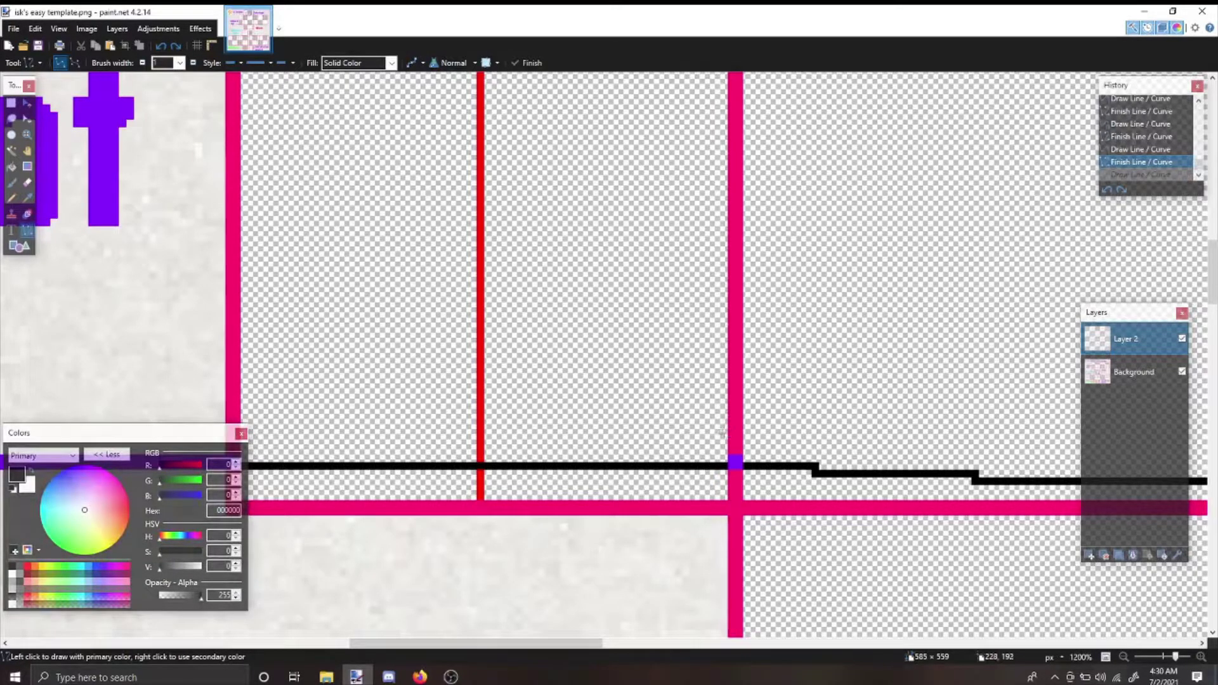
{"action": "scroll", "coordinate": [578, 449], "scroll_direction": "down", "scroll_amount": 2}
{"action": "scroll", "coordinate": [330, 462], "scroll_direction": "up", "scroll_amount": 5}
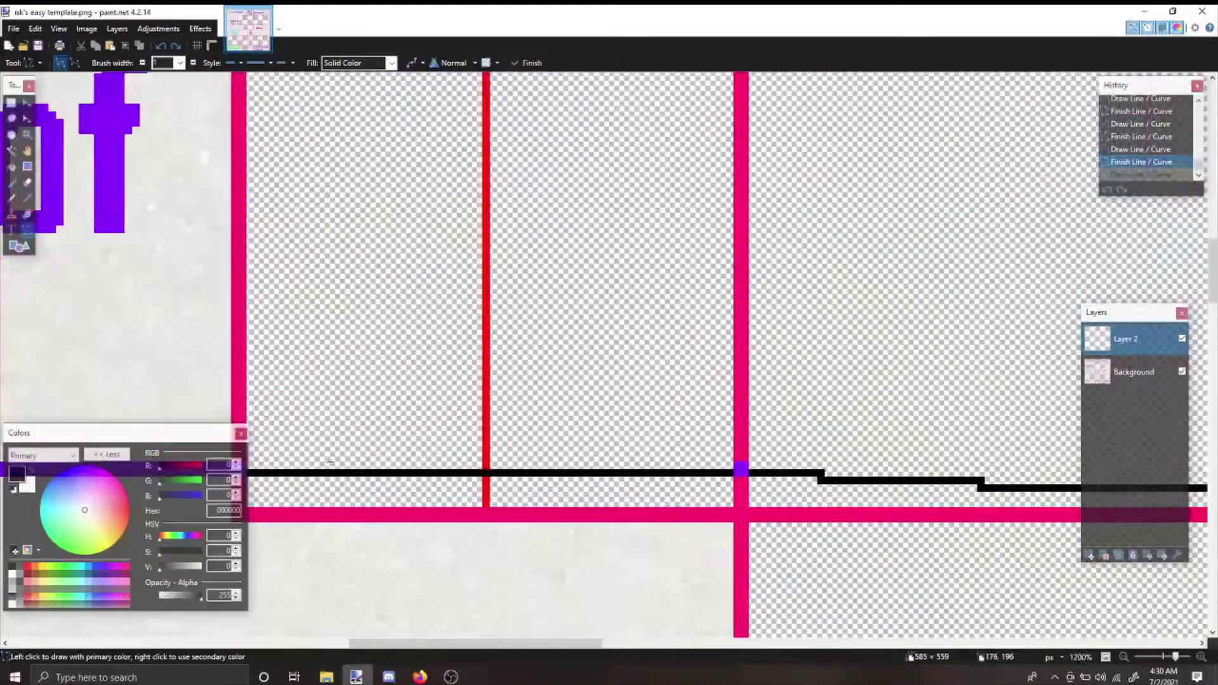
{"action": "mouse_move", "coordinate": [333, 468]}
{"action": "left_mouse_down"}
{"action": "mouse_move", "coordinate": [337, 413]}
{"action": "mouse_move", "coordinate": [184, 415]}
{"action": "left_mouse_up"}
{"action": "key", "text": "ctrl+z"}
- Draw a second black hem line about 5 pixels above the first across the torso panels, following its curved steps
{"action": "mouse_move", "coordinate": [337, 406]}
{"action": "left_mouse_down"}
{"action": "mouse_move", "coordinate": [1088, 415]}
{"action": "mouse_move", "coordinate": [704, 439]}
{"action": "mouse_move", "coordinate": [1213, 430]}
{"action": "mouse_move", "coordinate": [526, 428]}
{"action": "mouse_move", "coordinate": [1211, 441]}
{"action": "mouse_move", "coordinate": [678, 441]}
{"action": "mouse_move", "coordinate": [1212, 415]}
{"action": "mouse_move", "coordinate": [688, 436]}
{"action": "mouse_move", "coordinate": [689, 477]}
{"action": "left_mouse_up"}
{"action": "key", "text": "Return"}
{"action": "key", "text": "Return"}
{"action": "key", "text": "ctrl+z"}
{"action": "mouse_move", "coordinate": [698, 415]}
{"action": "left_mouse_down"}
{"action": "mouse_move", "coordinate": [699, 428]}
{"action": "mouse_move", "coordinate": [1028, 429]}
{"action": "mouse_move", "coordinate": [677, 481]}
{"action": "mouse_move", "coordinate": [578, 428]}
{"action": "mouse_move", "coordinate": [538, 428]}
{"action": "mouse_move", "coordinate": [566, 444]}
{"action": "left_mouse_up"}
{"action": "key", "text": "Return"}
{"action": "key", "text": "Return"}
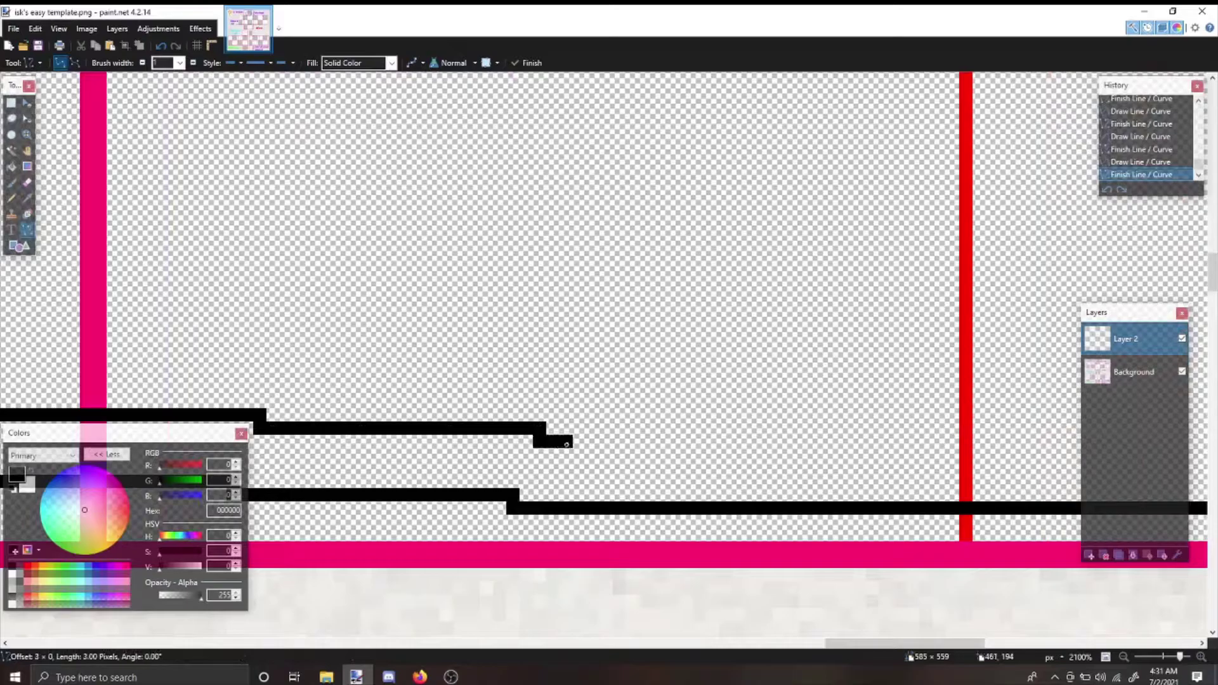
{"action": "mouse_move", "coordinate": [710, 434]}
{"action": "left_mouse_down"}
{"action": "mouse_move", "coordinate": [1206, 441]}
{"action": "mouse_move", "coordinate": [698, 440]}
{"action": "mouse_move", "coordinate": [684, 428]}
{"action": "mouse_move", "coordinate": [973, 428]}
{"action": "mouse_move", "coordinate": [962, 429]}
{"action": "mouse_move", "coordinate": [1080, 412]}
{"action": "left_mouse_up"}
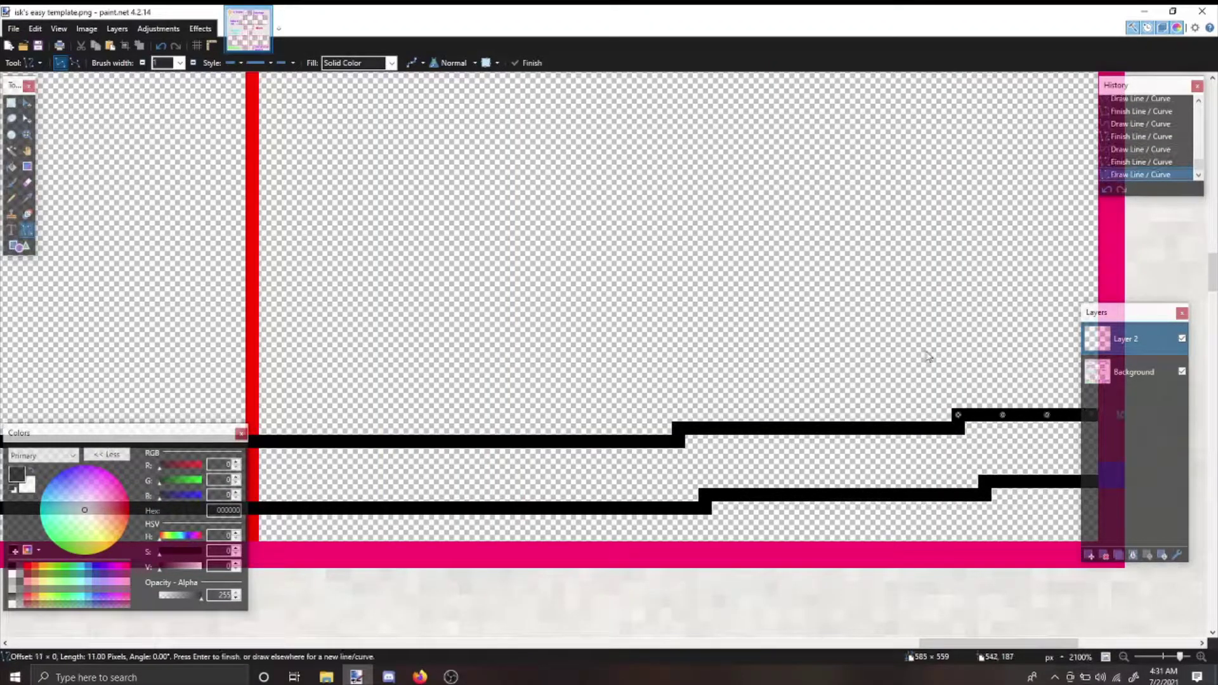
{"action": "scroll", "coordinate": [867, 397], "scroll_direction": "down", "scroll_amount": 8}
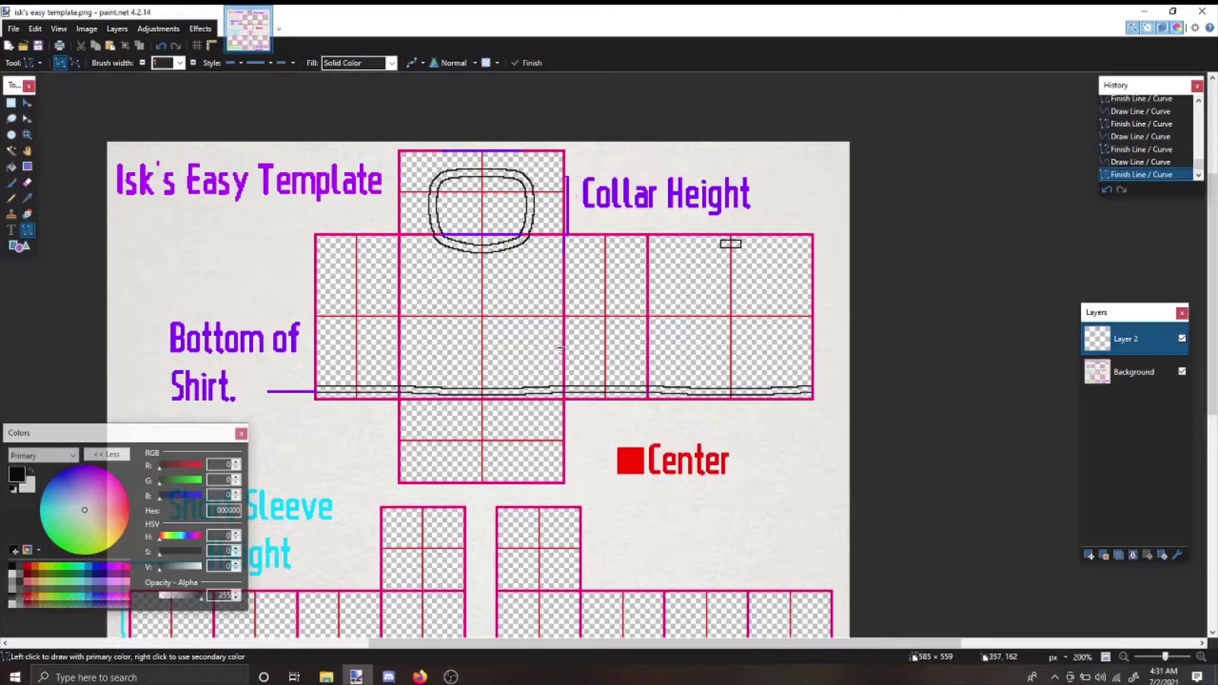
- Draw a stepped black cuff line at the long-sleeve height from the left sleeve's outer edge into its third panel, dipping around the middle green marker
{"action": "scroll", "coordinate": [653, 408], "scroll_direction": "down", "scroll_amount": 1}
{"action": "scroll", "coordinate": [569, 396], "scroll_direction": "down", "scroll_amount": 2}
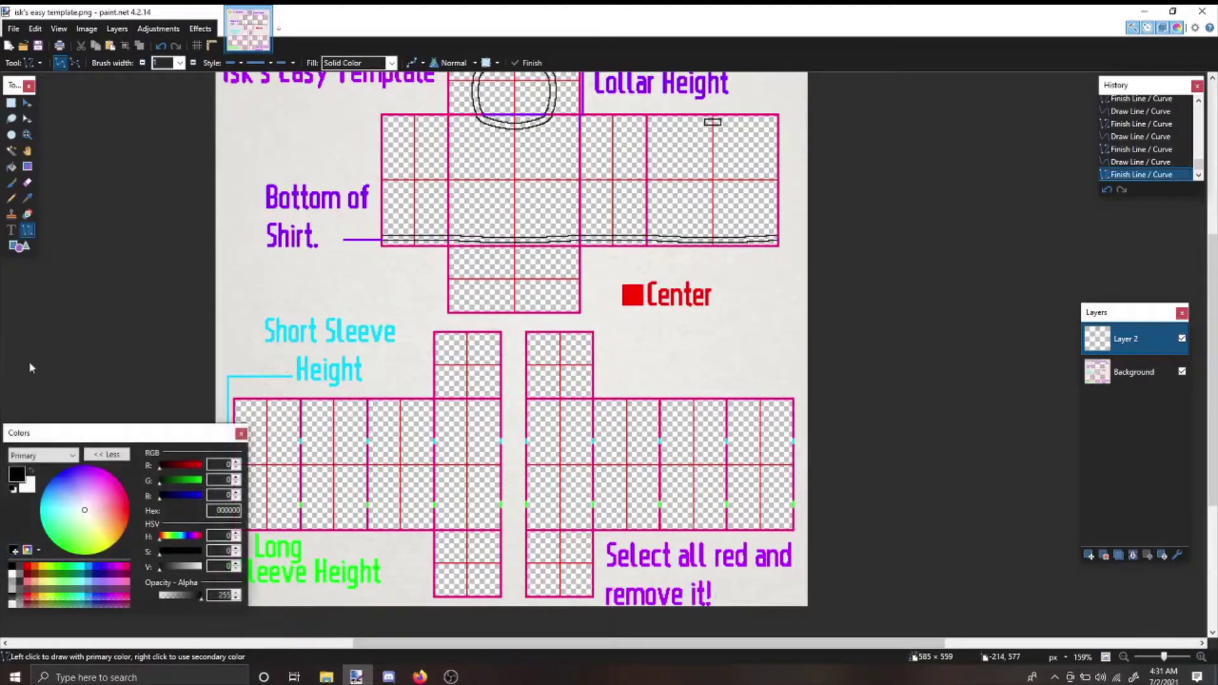
{"action": "scroll", "coordinate": [30, 368], "scroll_direction": "up", "scroll_amount": 5}
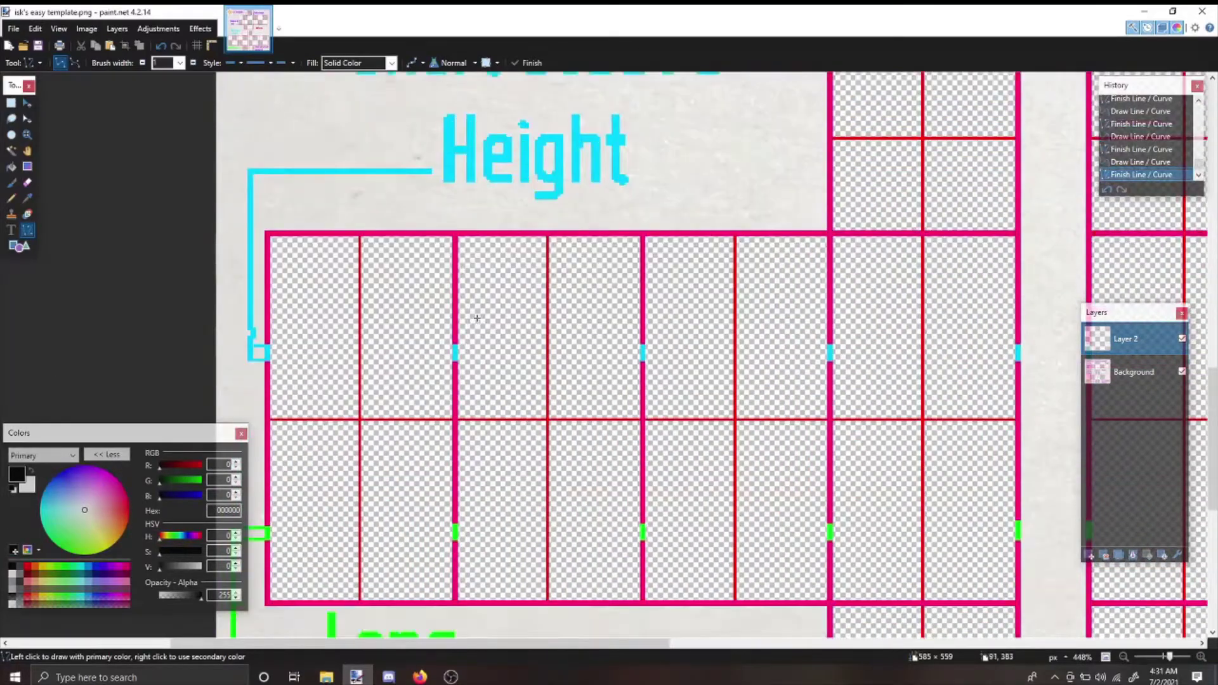
{"action": "scroll", "coordinate": [477, 317], "scroll_direction": "down", "scroll_amount": 4}
{"action": "scroll", "coordinate": [277, 203], "scroll_direction": "up", "scroll_amount": 3}
{"action": "scroll", "coordinate": [269, 254], "scroll_direction": "down", "scroll_amount": 4}
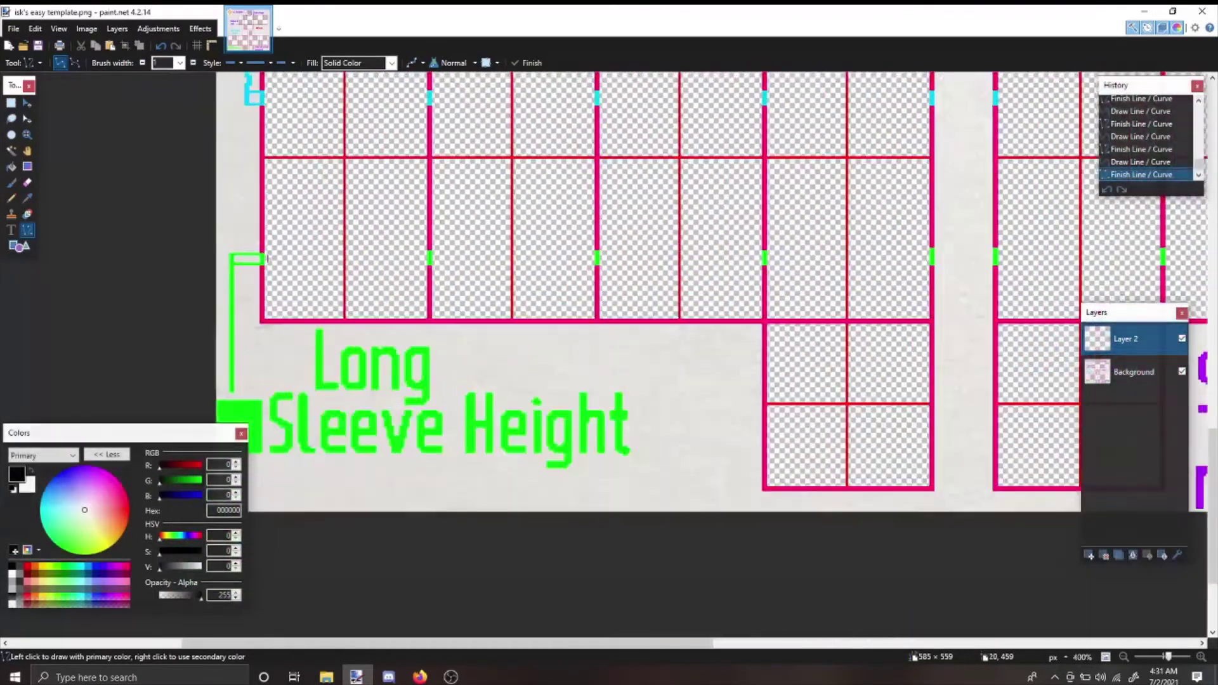
{"action": "scroll", "coordinate": [268, 259], "scroll_direction": "up", "scroll_amount": 4}
{"action": "left_click_drag", "start_coordinate": [262, 247], "coordinate": [1203, 270]}
{"action": "key", "text": "Return"}
{"action": "mouse_move", "coordinate": [643, 253]}
{"action": "left_mouse_down"}
{"action": "mouse_move", "coordinate": [437, 253]}
{"action": "mouse_move", "coordinate": [1193, 269]}
{"action": "mouse_move", "coordinate": [427, 230]}
{"action": "mouse_move", "coordinate": [413, 267]}
{"action": "mouse_move", "coordinate": [771, 263]}
{"action": "left_mouse_up"}
{"action": "key", "text": "Return"}
{"action": "key", "text": "Return"}
{"action": "key", "text": "Return"}
{"action": "key", "text": "Return"}
{"action": "scroll", "coordinate": [782, 268], "scroll_direction": "down", "scroll_amount": 4}
{"action": "scroll", "coordinate": [782, 267], "scroll_direction": "down", "scroll_amount": 1}
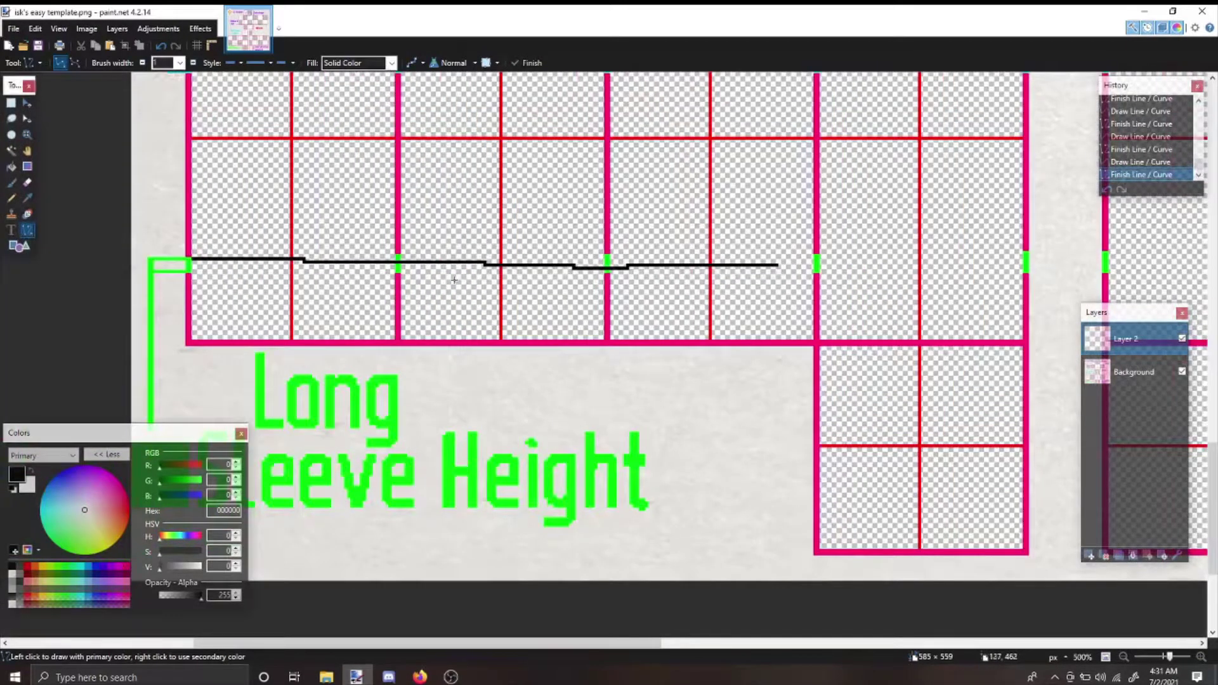
{"action": "left_click", "coordinate": [10, 105]}
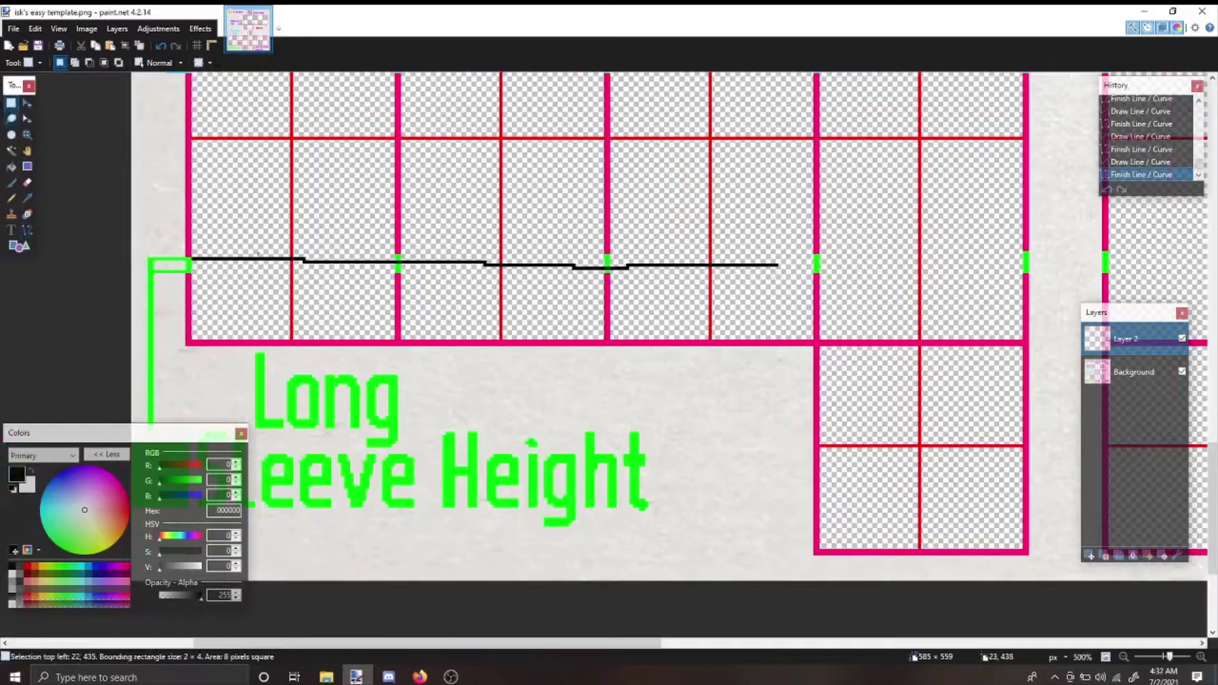
{"action": "left_click_drag", "start_coordinate": [201, 187], "coordinate": [359, 335]}
{"action": "left_click_drag", "start_coordinate": [870, 177], "coordinate": [1010, 315]}
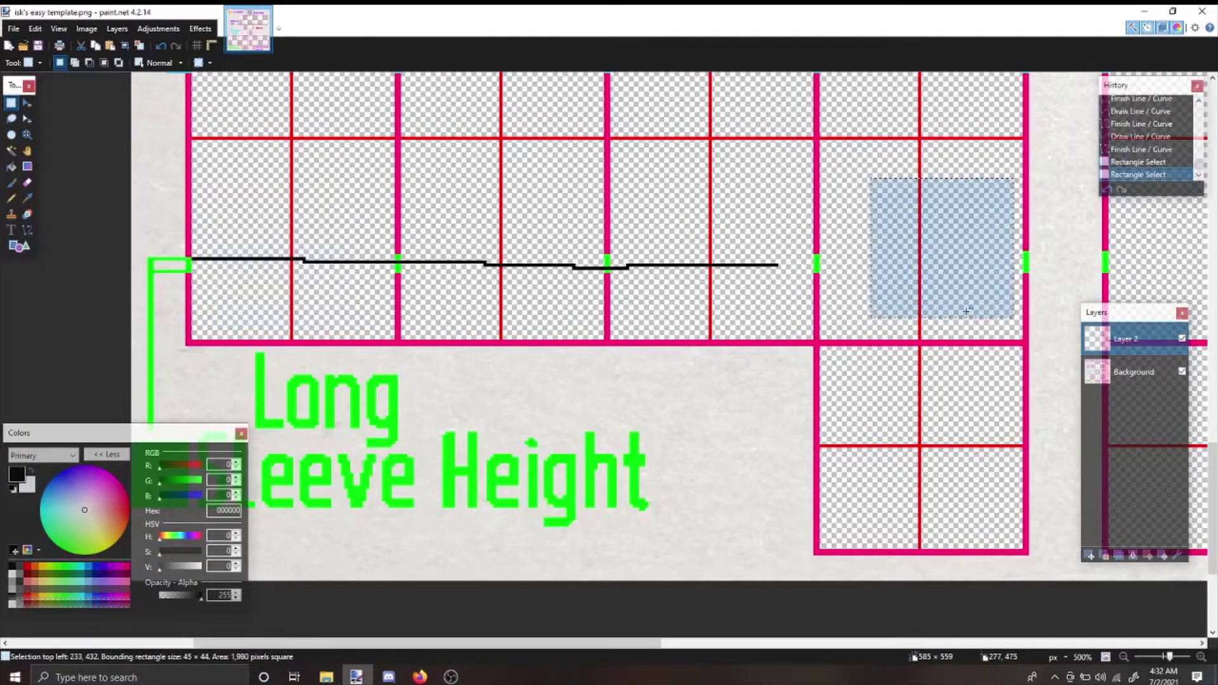
{"action": "left_click", "coordinate": [995, 314]}
{"action": "left_click_drag", "start_coordinate": [446, 207], "coordinate": [758, 338]}
{"action": "left_click", "coordinate": [444, 236]}
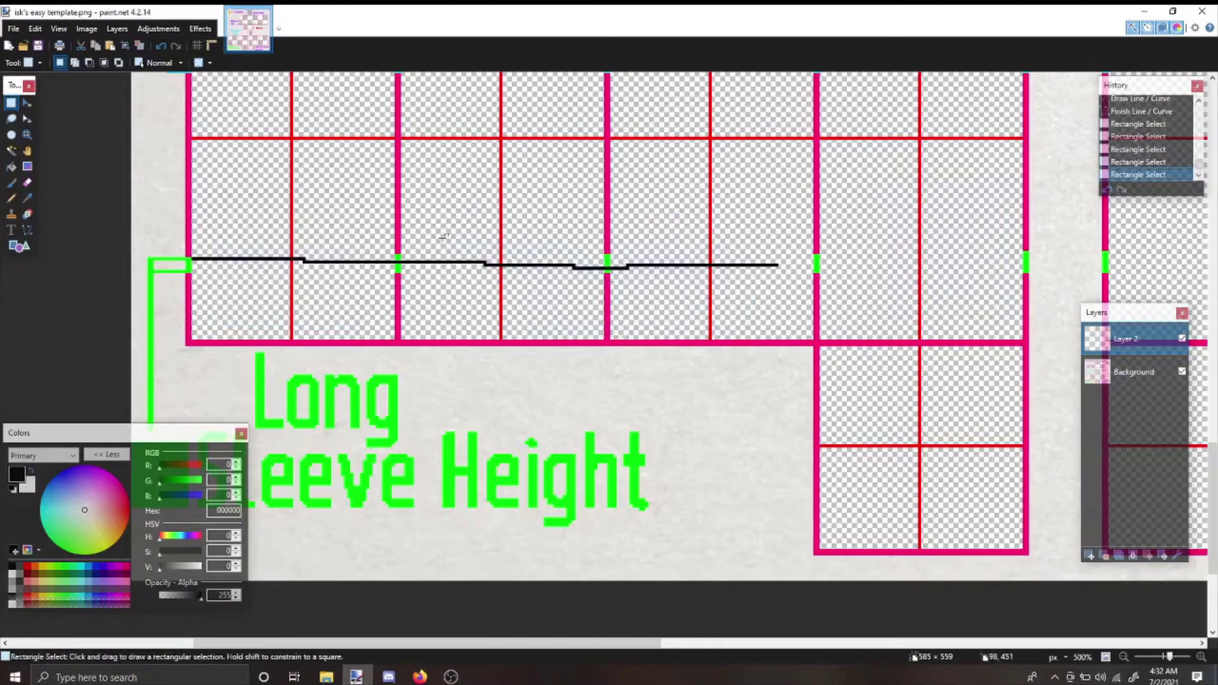
- Extend the stepped cuff line through the left sleeve's fourth panel, stepping it back up to the green marker at its right edge
{"action": "left_click", "coordinate": [27, 232]}
{"action": "scroll", "coordinate": [745, 285], "scroll_direction": "down", "scroll_amount": 7}
{"action": "scroll", "coordinate": [746, 285], "scroll_direction": "up", "scroll_amount": 5}
{"action": "scroll", "coordinate": [745, 286], "scroll_direction": "down", "scroll_amount": 1}
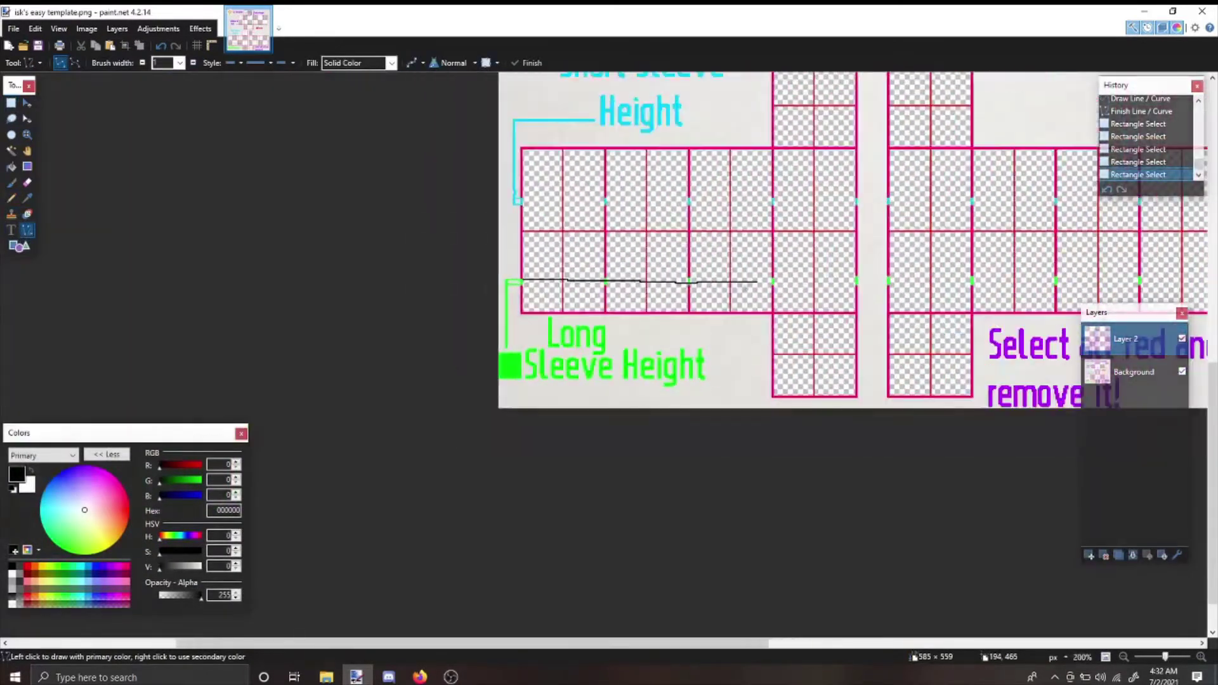
{"action": "scroll", "coordinate": [745, 286], "scroll_direction": "up", "scroll_amount": 6}
{"action": "mouse_move", "coordinate": [818, 246]}
{"action": "left_mouse_down"}
{"action": "mouse_move", "coordinate": [1195, 244]}
{"action": "mouse_move", "coordinate": [883, 262]}
{"action": "mouse_move", "coordinate": [1040, 240]}
{"action": "left_mouse_up"}
{"action": "key", "text": "Return"}
{"action": "key", "text": "Return"}
{"action": "scroll", "coordinate": [875, 308], "scroll_direction": "down", "scroll_amount": 5}
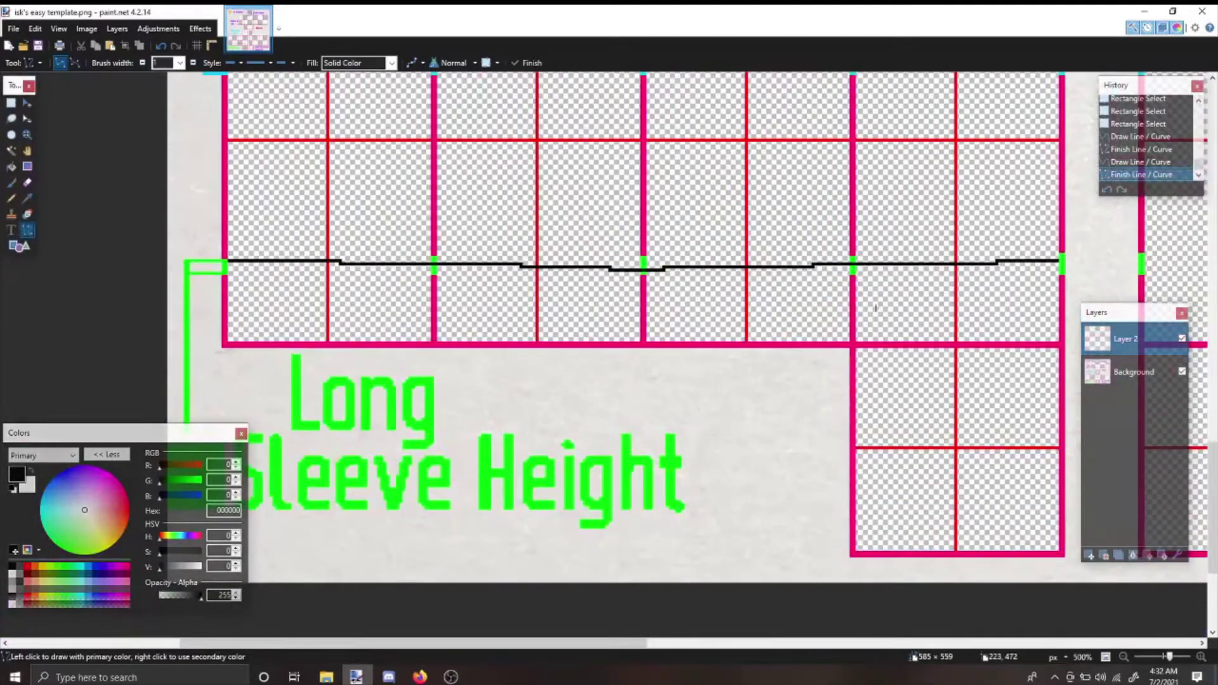
- Draw a second stepped cuff line about 6 pixels below the first across the whole left sleeve
{"action": "scroll", "coordinate": [216, 267], "scroll_direction": "up", "scroll_amount": 9}
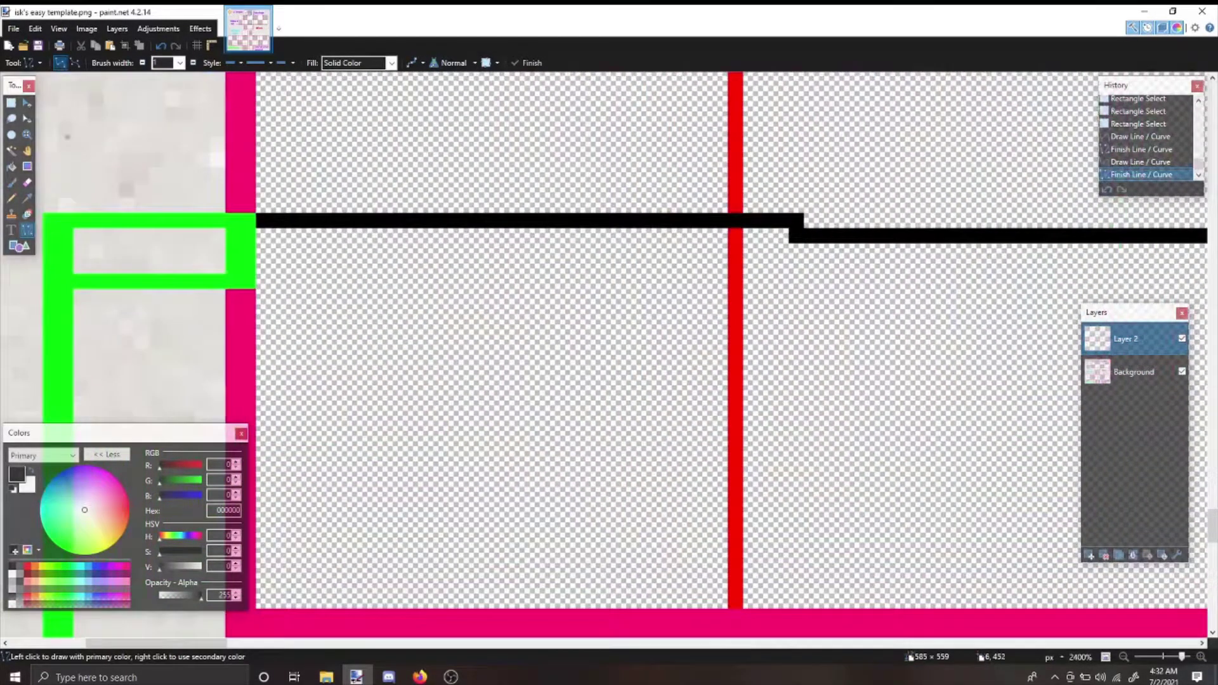
{"action": "left_click", "coordinate": [11, 102]}
{"action": "mouse_move", "coordinate": [264, 234]}
{"action": "left_mouse_down"}
{"action": "mouse_move", "coordinate": [262, 317]}
{"action": "mouse_move", "coordinate": [437, 326]}
{"action": "mouse_move", "coordinate": [759, 309]}
{"action": "mouse_move", "coordinate": [860, 327]}
{"action": "mouse_move", "coordinate": [1206, 327]}
{"action": "mouse_move", "coordinate": [843, 327]}
{"action": "mouse_move", "coordinate": [1206, 342]}
{"action": "mouse_move", "coordinate": [718, 340]}
{"action": "mouse_move", "coordinate": [1206, 356]}
{"action": "mouse_move", "coordinate": [642, 356]}
{"action": "mouse_move", "coordinate": [675, 342]}
{"action": "mouse_move", "coordinate": [1191, 342]}
{"action": "mouse_move", "coordinate": [783, 342]}
{"action": "mouse_move", "coordinate": [1128, 346]}
{"action": "mouse_move", "coordinate": [1060, 329]}
{"action": "mouse_move", "coordinate": [1199, 342]}
{"action": "mouse_move", "coordinate": [701, 326]}
{"action": "mouse_move", "coordinate": [958, 311]}
{"action": "left_mouse_up"}
{"action": "left_click", "coordinate": [263, 318]}
{"action": "key", "text": "o"}
{"action": "left_click", "coordinate": [888, 261]}
{"action": "scroll", "coordinate": [829, 279], "scroll_direction": "down", "scroll_amount": 5}
{"action": "scroll", "coordinate": [812, 316], "scroll_direction": "down", "scroll_amount": 3}
{"action": "scroll", "coordinate": [806, 380], "scroll_direction": "down", "scroll_amount": 1}
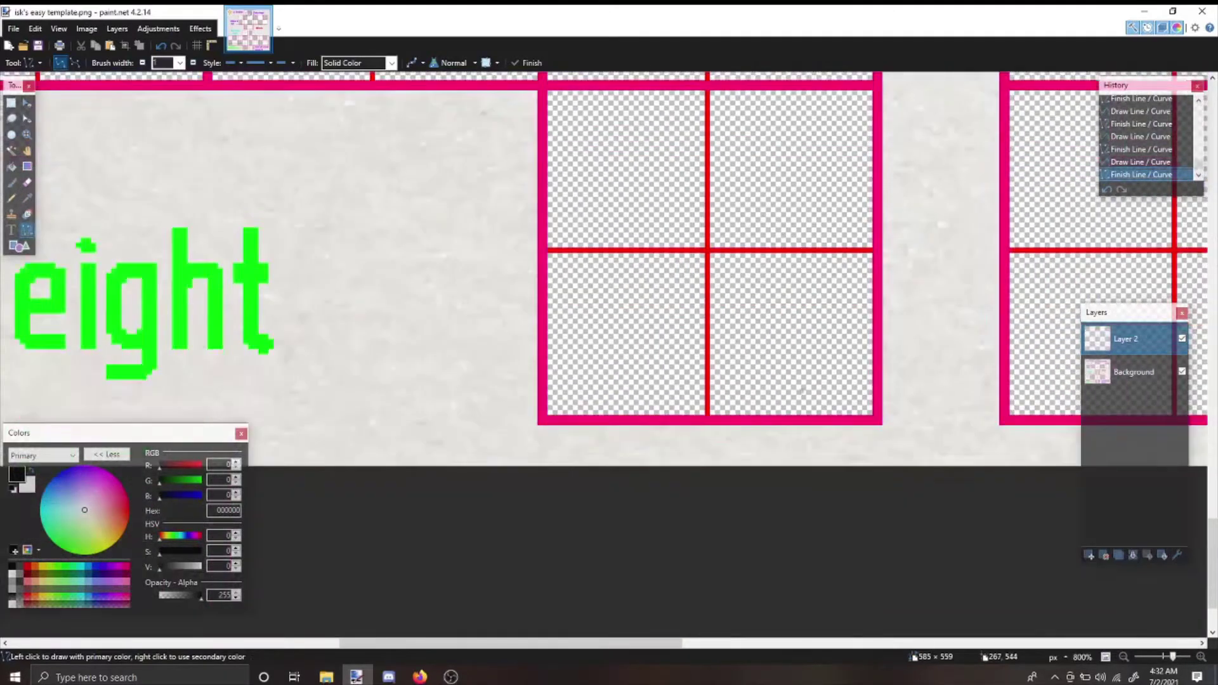
{"action": "scroll", "coordinate": [802, 406], "scroll_direction": "down", "scroll_amount": 4}
{"action": "scroll", "coordinate": [802, 408], "scroll_direction": "up", "scroll_amount": 3}
{"action": "scroll", "coordinate": [762, 415], "scroll_direction": "down", "scroll_amount": 1}
{"action": "scroll", "coordinate": [689, 418], "scroll_direction": "down", "scroll_amount": 1}
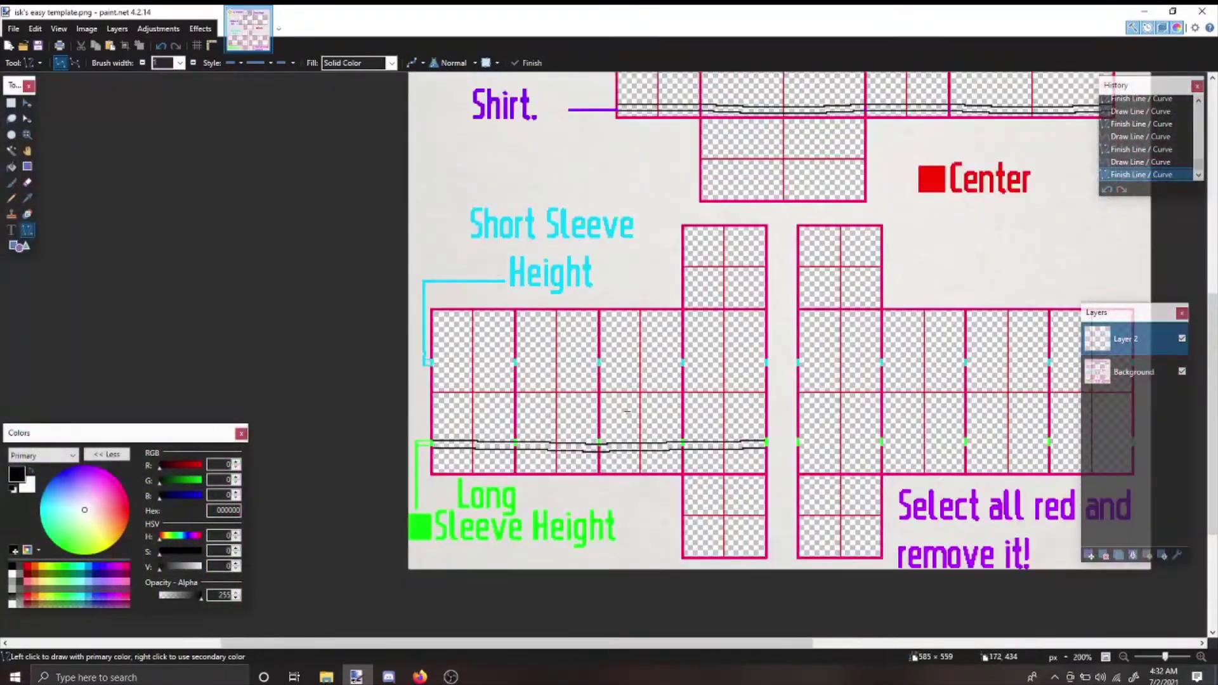
{"action": "scroll", "coordinate": [603, 452], "scroll_direction": "up", "scroll_amount": 5}
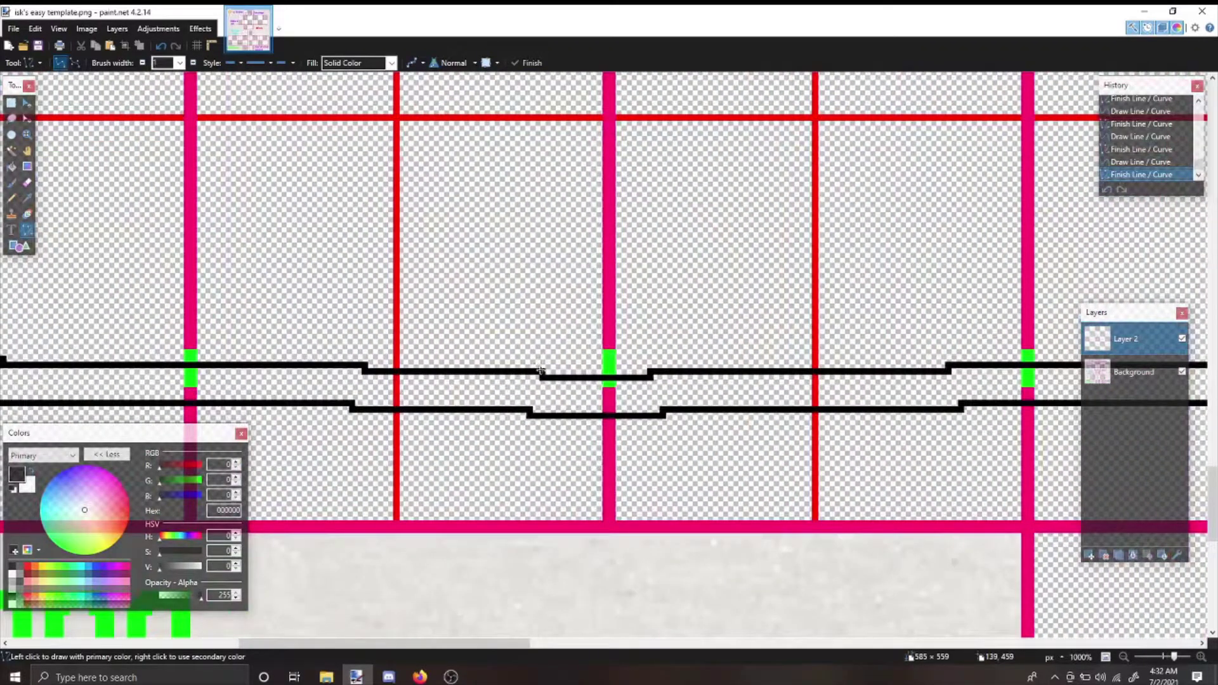
- Erase a rectangular selection of excess cuff-line pixels on the left sleeve
{"action": "mouse_move", "coordinate": [540, 370]}
{"action": "left_mouse_down"}
{"action": "mouse_move", "coordinate": [652, 374]}
{"action": "mouse_move", "coordinate": [528, 412]}
{"action": "mouse_move", "coordinate": [657, 441]}
{"action": "mouse_move", "coordinate": [671, 417]}
{"action": "mouse_move", "coordinate": [547, 383]}
{"action": "mouse_move", "coordinate": [680, 383]}
{"action": "left_mouse_up"}
{"action": "key", "text": "Return"}
{"action": "key", "text": "Return"}
{"action": "left_click", "coordinate": [13, 105]}
{"action": "key", "text": "Delete"}
{"action": "scroll", "coordinate": [552, 344], "scroll_direction": "down", "scroll_amount": 5}
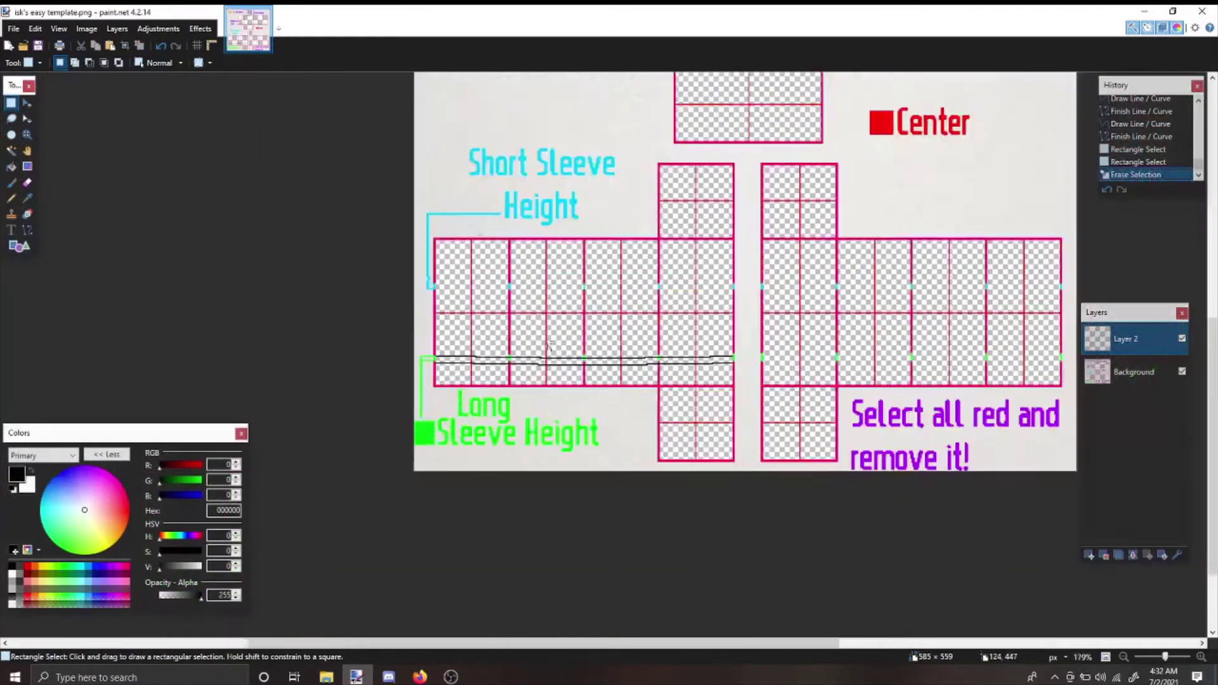
{"action": "scroll", "coordinate": [552, 344], "scroll_direction": "down", "scroll_amount": 2}
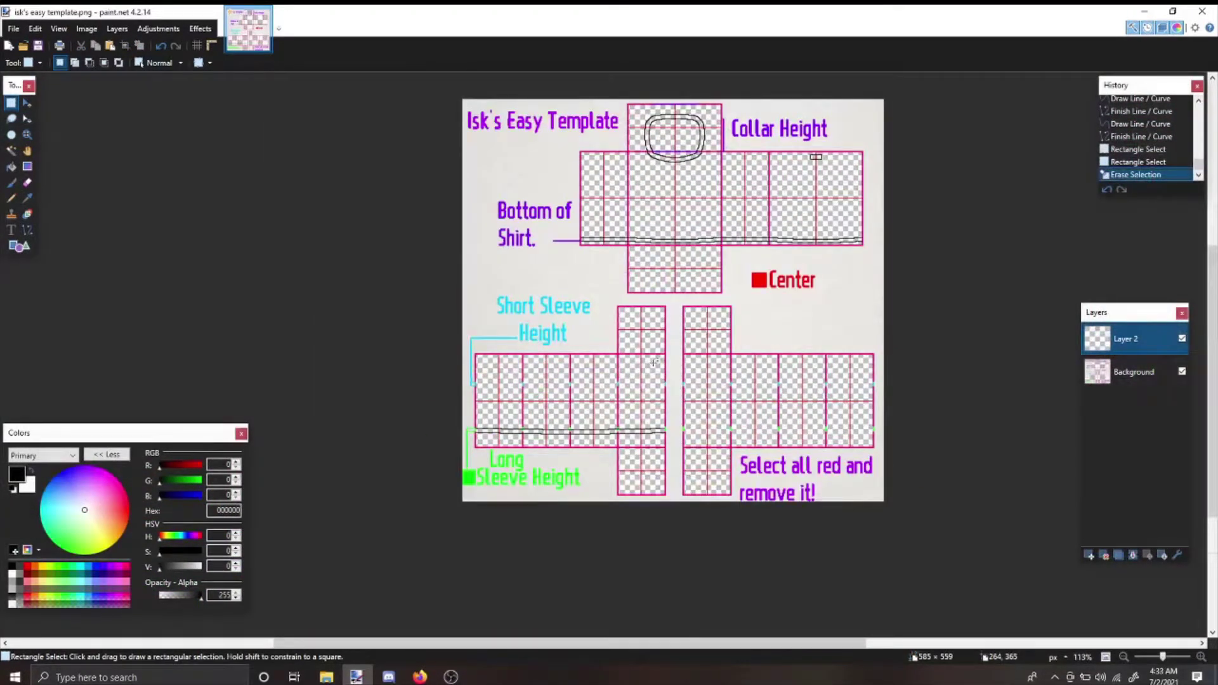
{"action": "left_click_drag", "start_coordinate": [675, 363], "coordinate": [460, 505]}
{"action": "scroll", "coordinate": [654, 482], "scroll_direction": "up", "scroll_amount": 2}
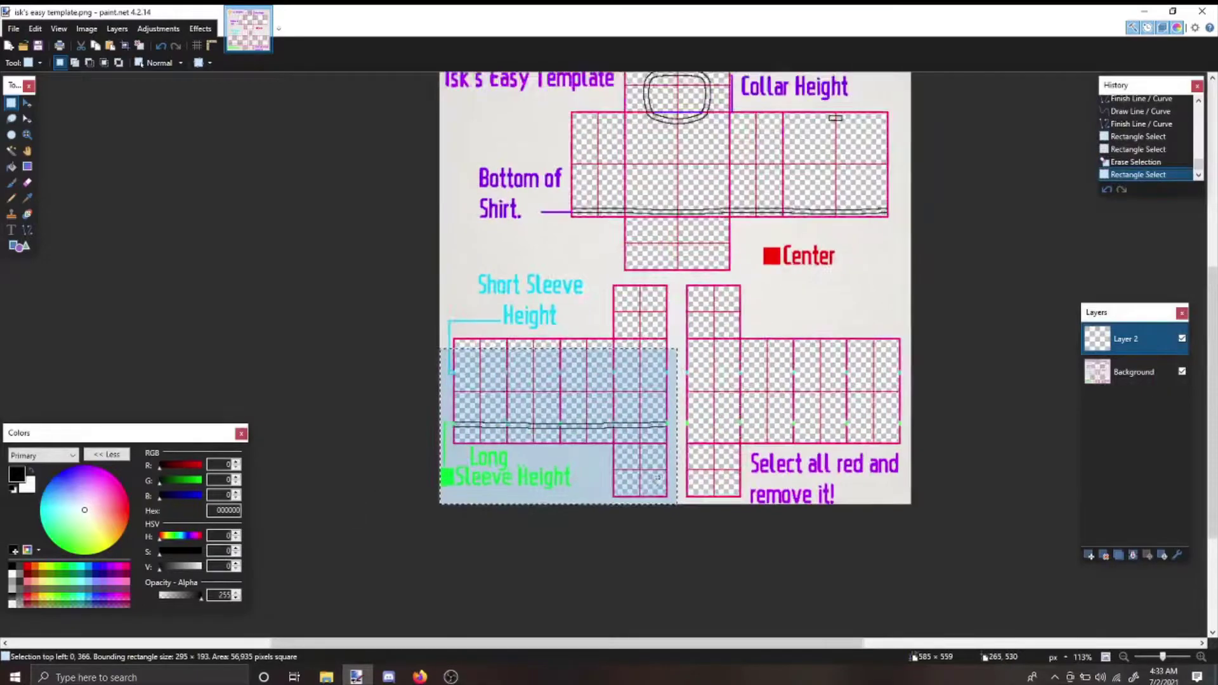
{"action": "scroll", "coordinate": [657, 478], "scroll_direction": "up", "scroll_amount": 3}
{"action": "left_click", "coordinate": [666, 298]}
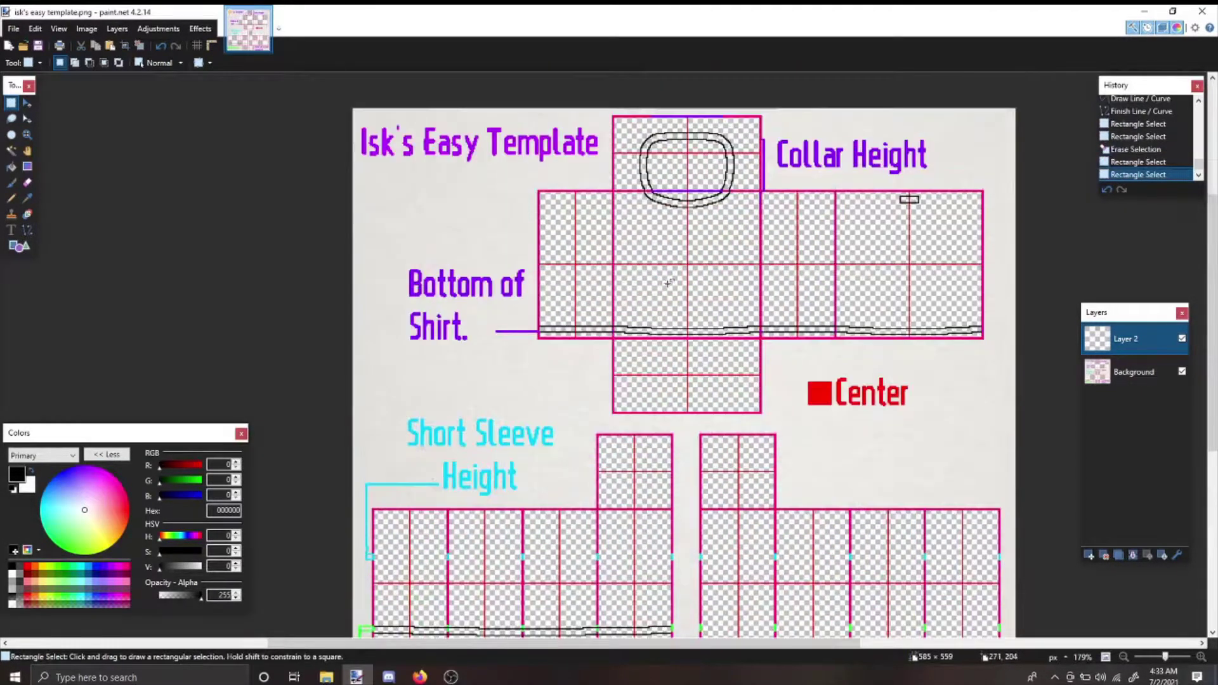
{"action": "scroll", "coordinate": [667, 273], "scroll_direction": "down", "scroll_amount": 5}
{"action": "scroll", "coordinate": [666, 290], "scroll_direction": "up", "scroll_amount": 1}
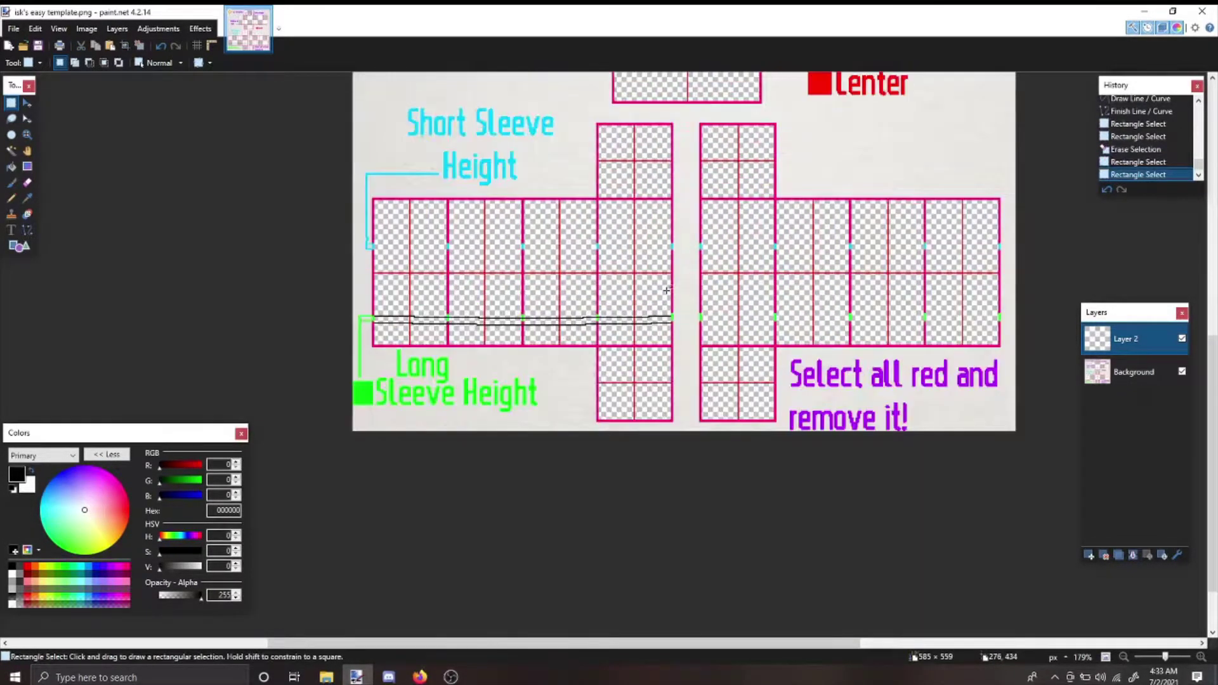
- Copy the left sleeve's cuff lines onto a new layer and flip that layer horizontally onto the right sleeve
{"action": "left_click_drag", "start_coordinate": [691, 270], "coordinate": [286, 444]}
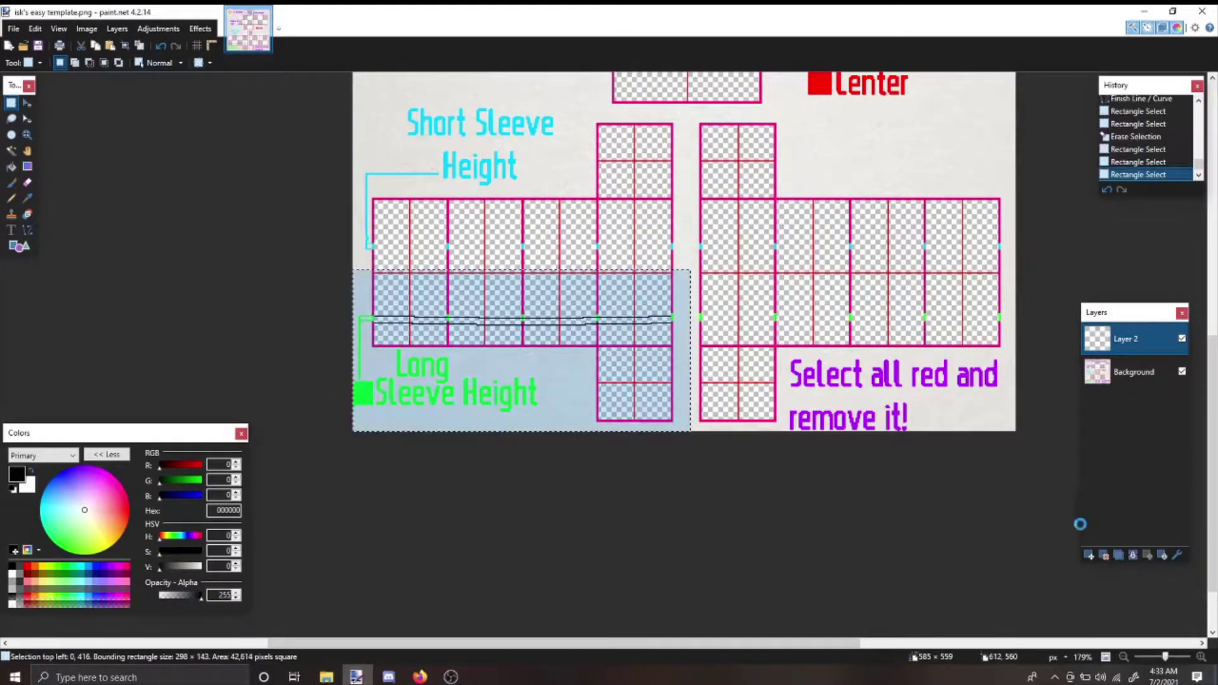
{"action": "left_click", "coordinate": [1089, 556]}
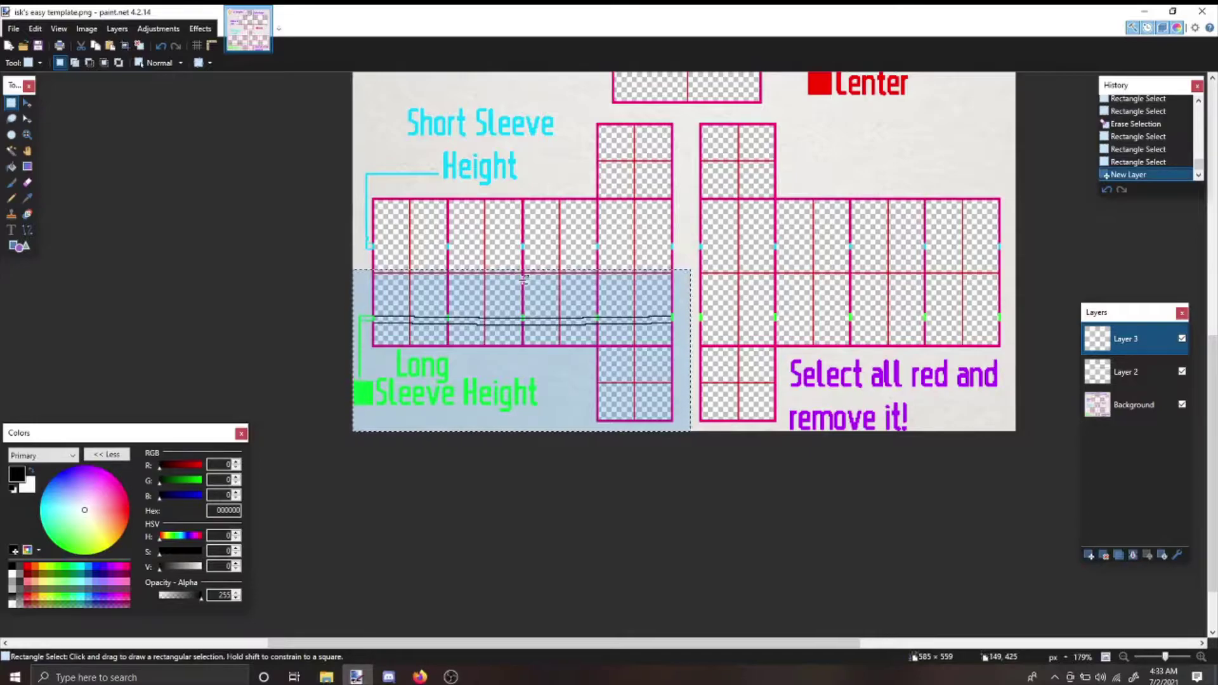
{"action": "key", "text": "ctrl+v"}
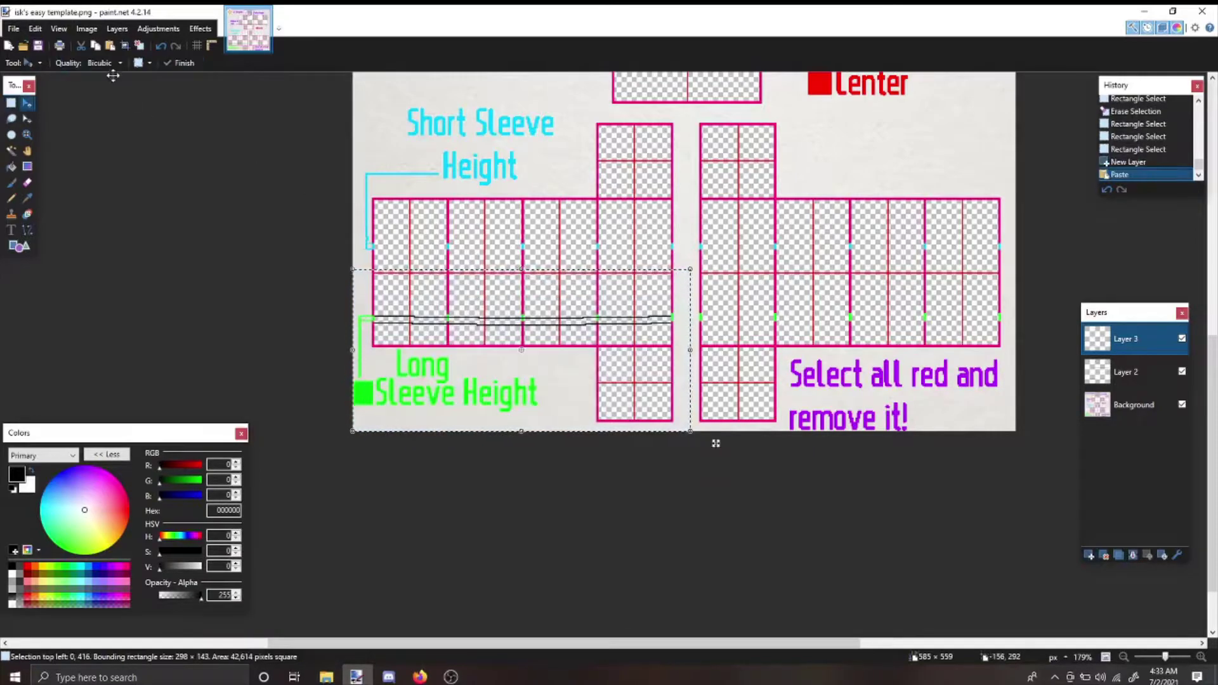
{"action": "left_click", "coordinate": [115, 29]}
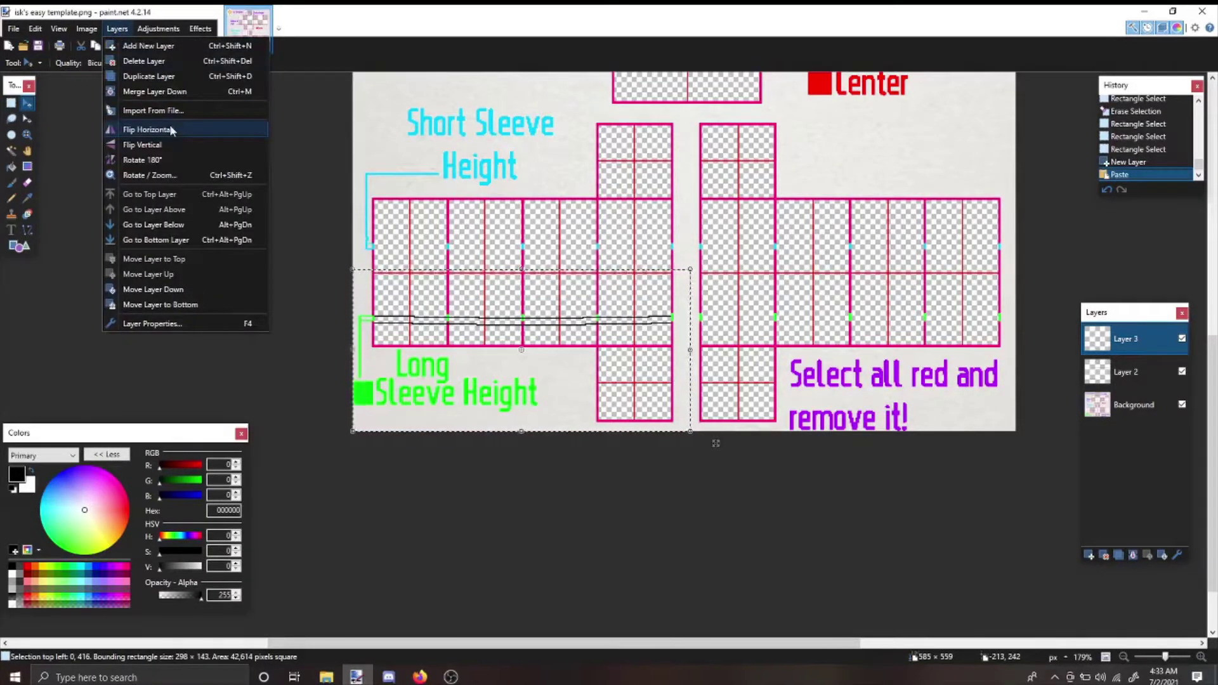
{"action": "left_click", "coordinate": [171, 129]}
- Shift the mirrored cuff lines 4 pixels right to line up with the right sleeve, and merge their layer into Layer 2
{"action": "scroll", "coordinate": [797, 276], "scroll_direction": "up", "scroll_amount": 3}
{"action": "key", "text": "ctrl+a"}
{"action": "left_click_drag", "start_coordinate": [783, 279], "coordinate": [785, 283]}
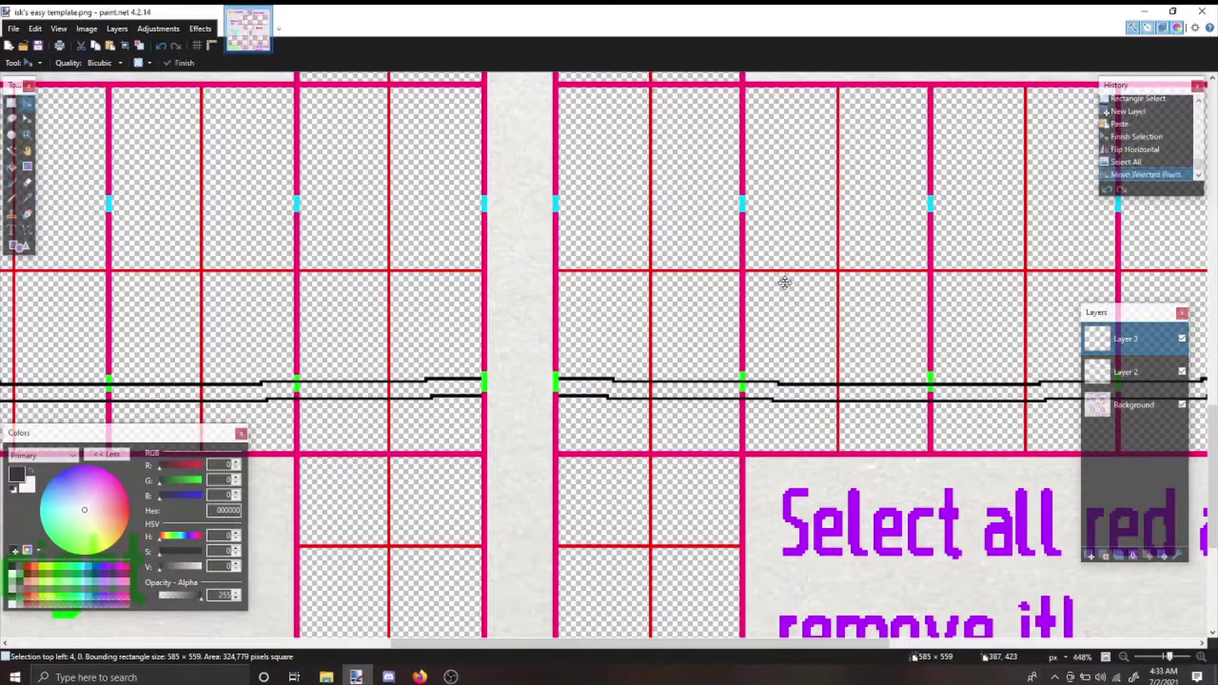
{"action": "left_click", "coordinate": [1134, 557]}
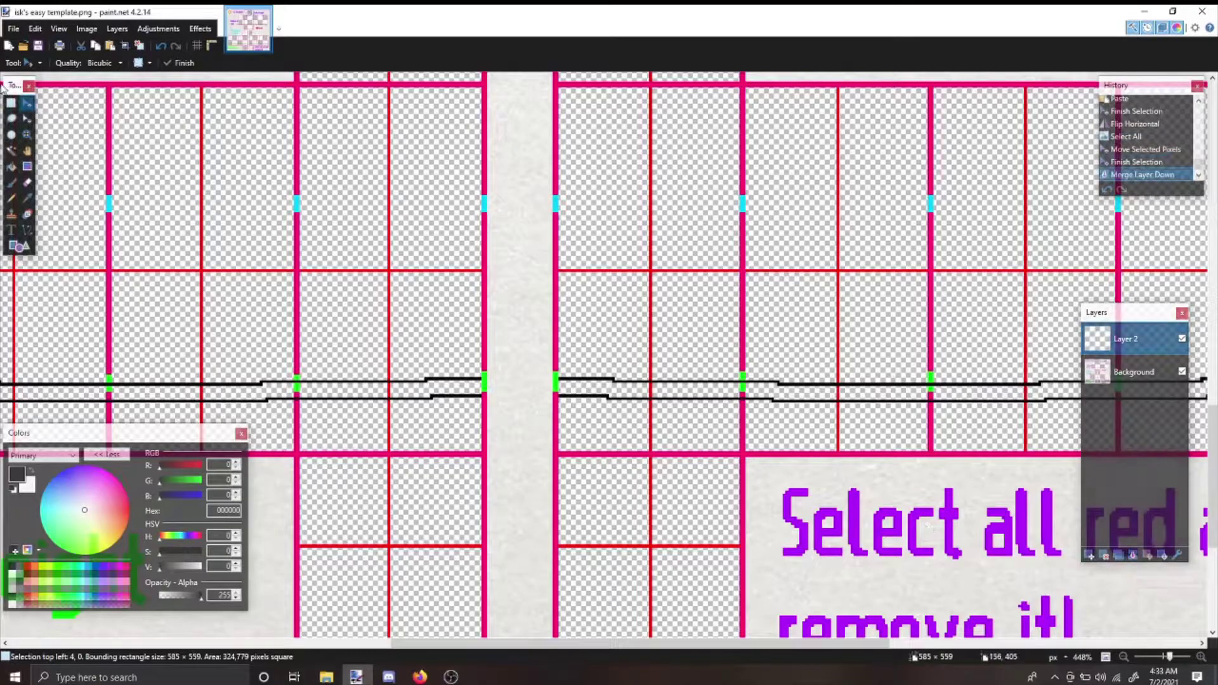
{"action": "key", "text": "s"}
{"action": "key", "text": "ctrl+d"}
{"action": "left_click_drag", "start_coordinate": [554, 366], "coordinate": [482, 408]}
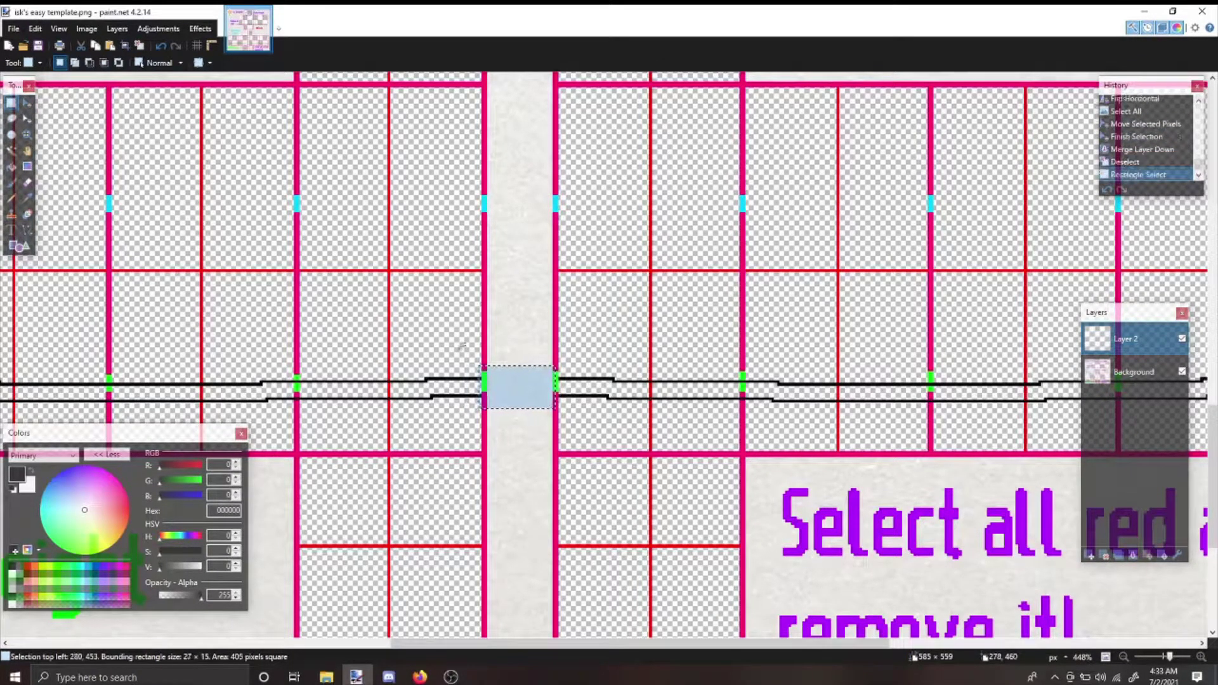
{"action": "left_click", "coordinate": [461, 346]}
- Merge Layer 2 with all the shirt outlines down into the Background layer
{"action": "scroll", "coordinate": [462, 346], "scroll_direction": "down", "scroll_amount": 12}
{"action": "scroll", "coordinate": [530, 349], "scroll_direction": "up", "scroll_amount": 4}
{"action": "scroll", "coordinate": [527, 272], "scroll_direction": "down", "scroll_amount": 1}
{"action": "key", "text": "z"}
{"action": "scroll", "coordinate": [535, 157], "scroll_direction": "up", "scroll_amount": 4}
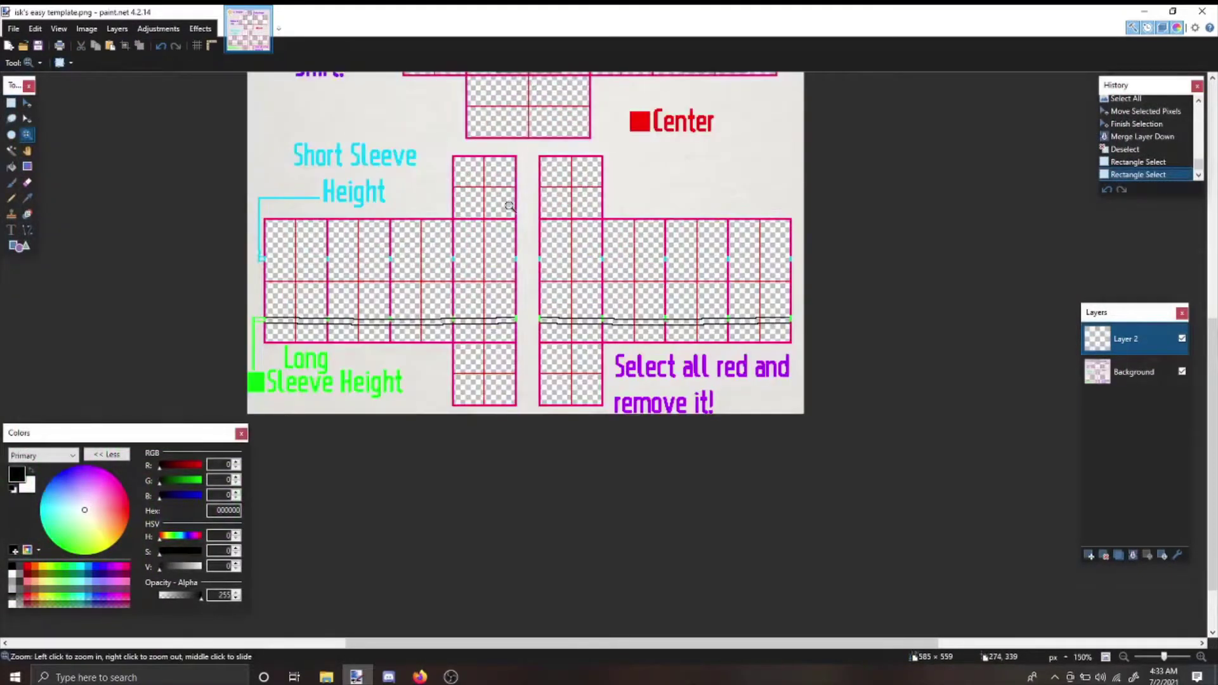
{"action": "scroll", "coordinate": [509, 206], "scroll_direction": "up", "scroll_amount": 2}
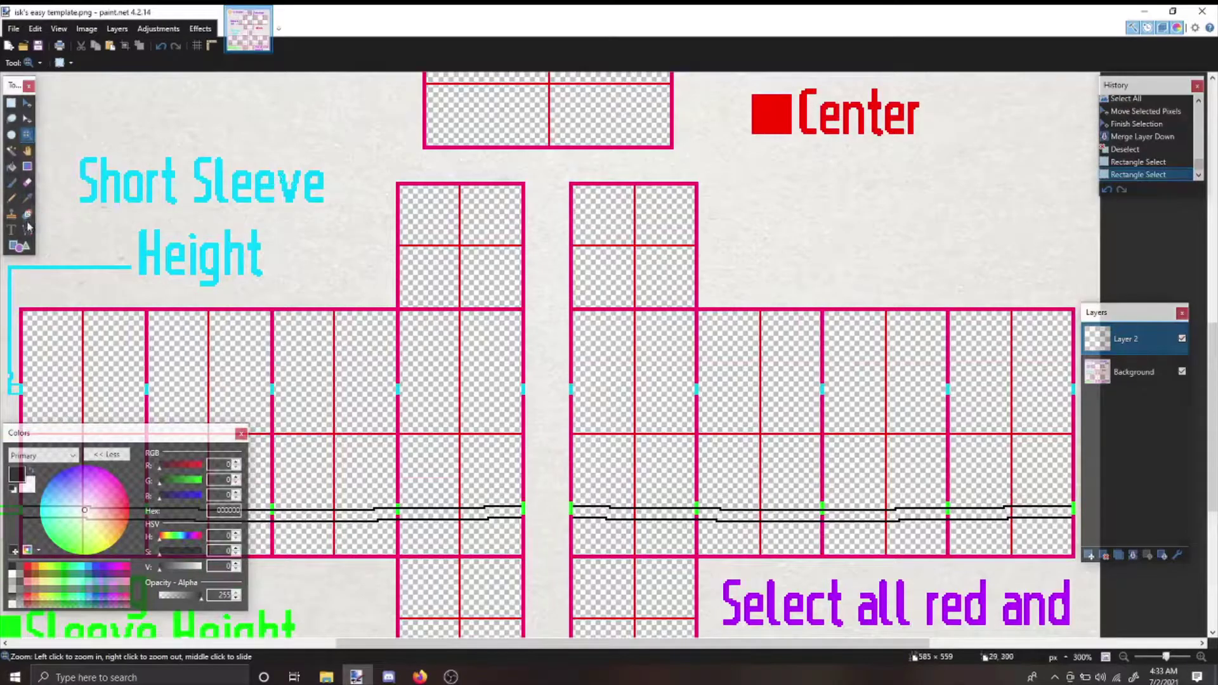
{"action": "left_click", "coordinate": [28, 229]}
{"action": "scroll", "coordinate": [497, 272], "scroll_direction": "up", "scroll_amount": 2}
{"action": "scroll", "coordinate": [497, 271], "scroll_direction": "down", "scroll_amount": 3}
{"action": "scroll", "coordinate": [497, 271], "scroll_direction": "up", "scroll_amount": 2}
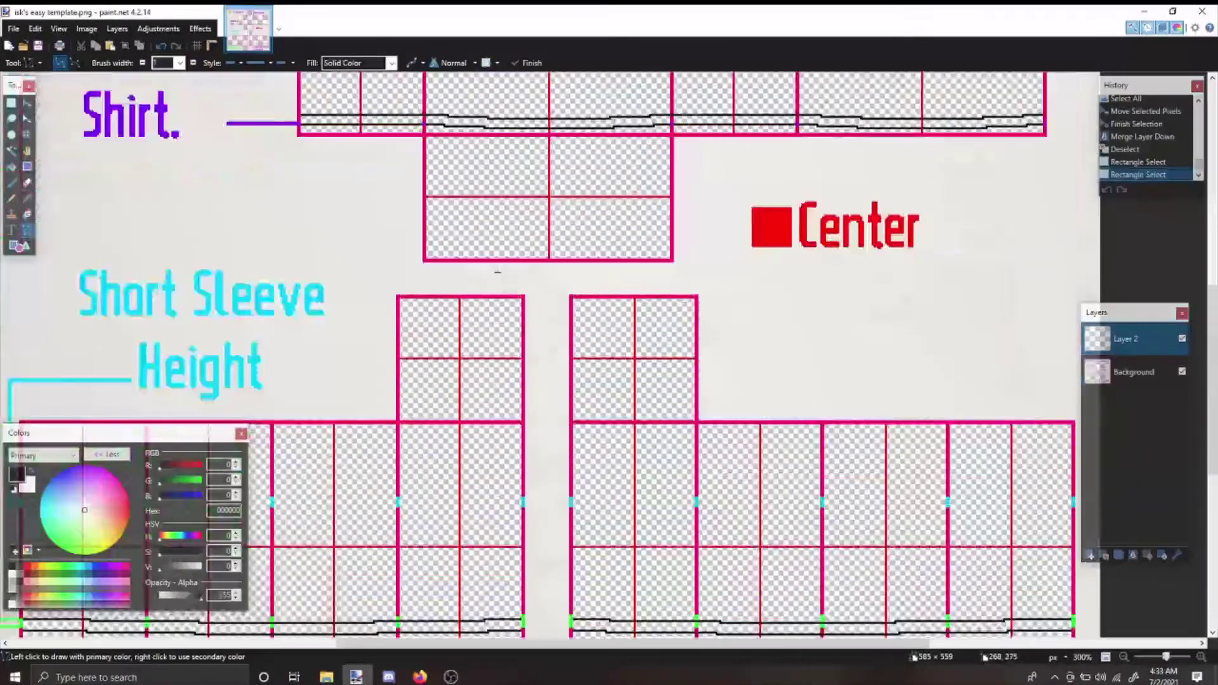
{"action": "scroll", "coordinate": [498, 272], "scroll_direction": "up", "scroll_amount": 2}
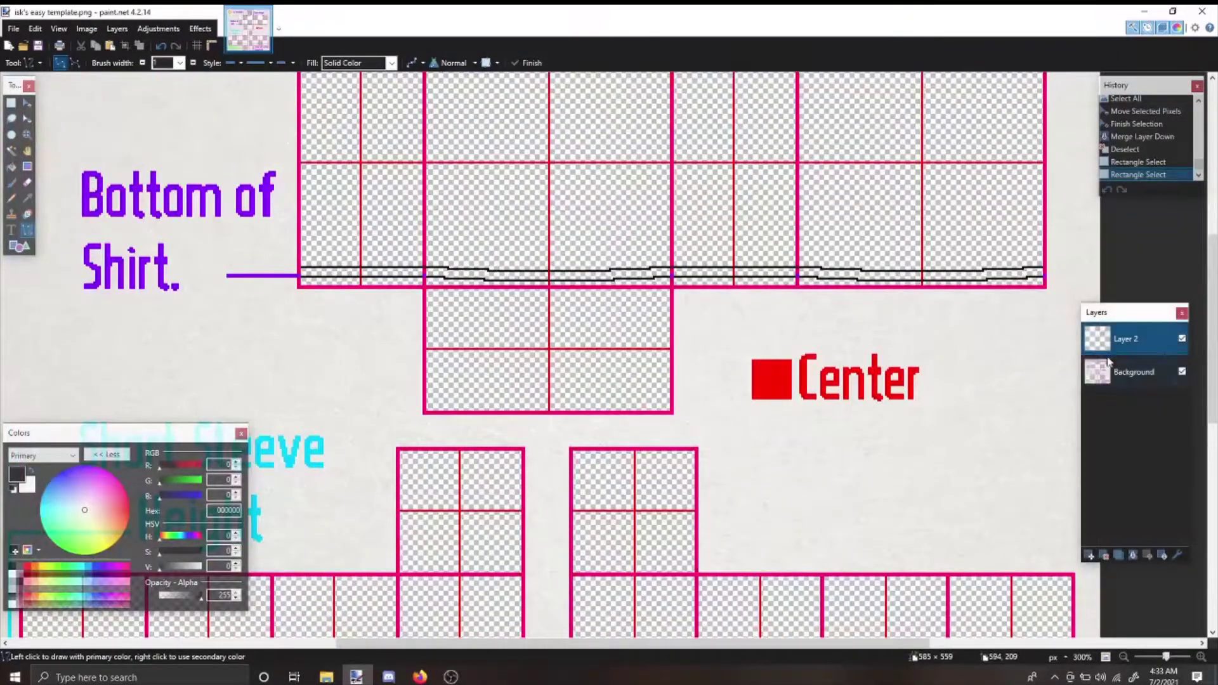
{"action": "scroll", "coordinate": [604, 192], "scroll_direction": "up", "scroll_amount": 2}
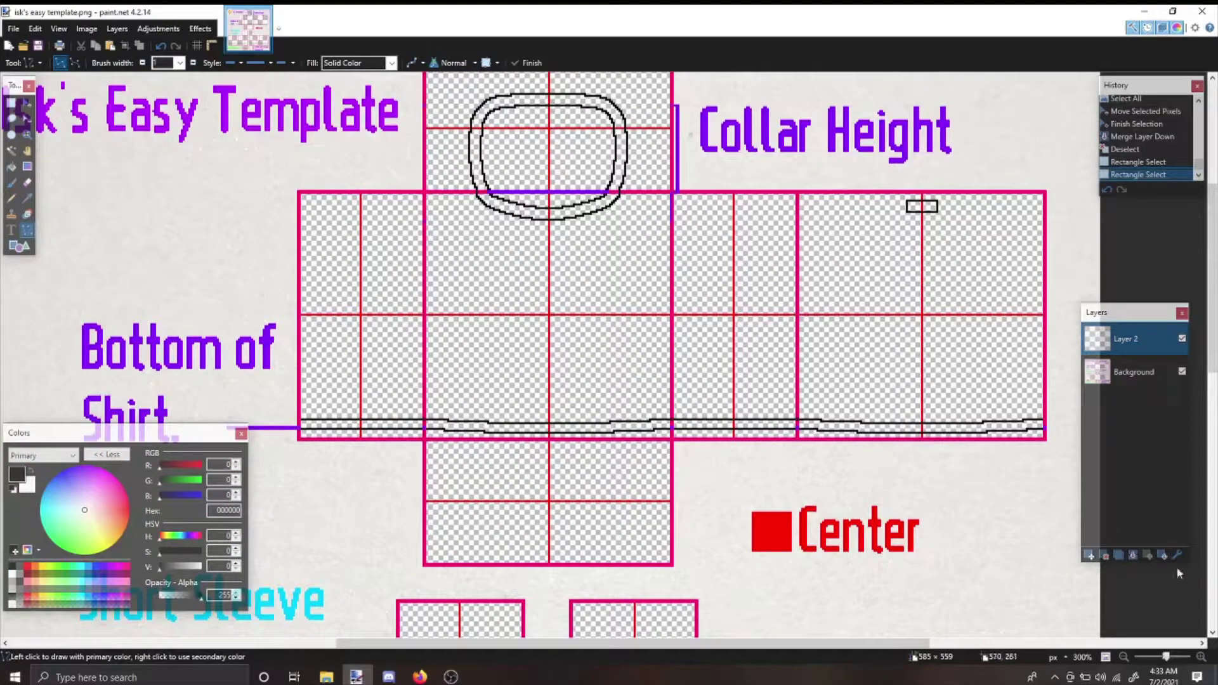
{"action": "left_click", "coordinate": [1134, 555]}
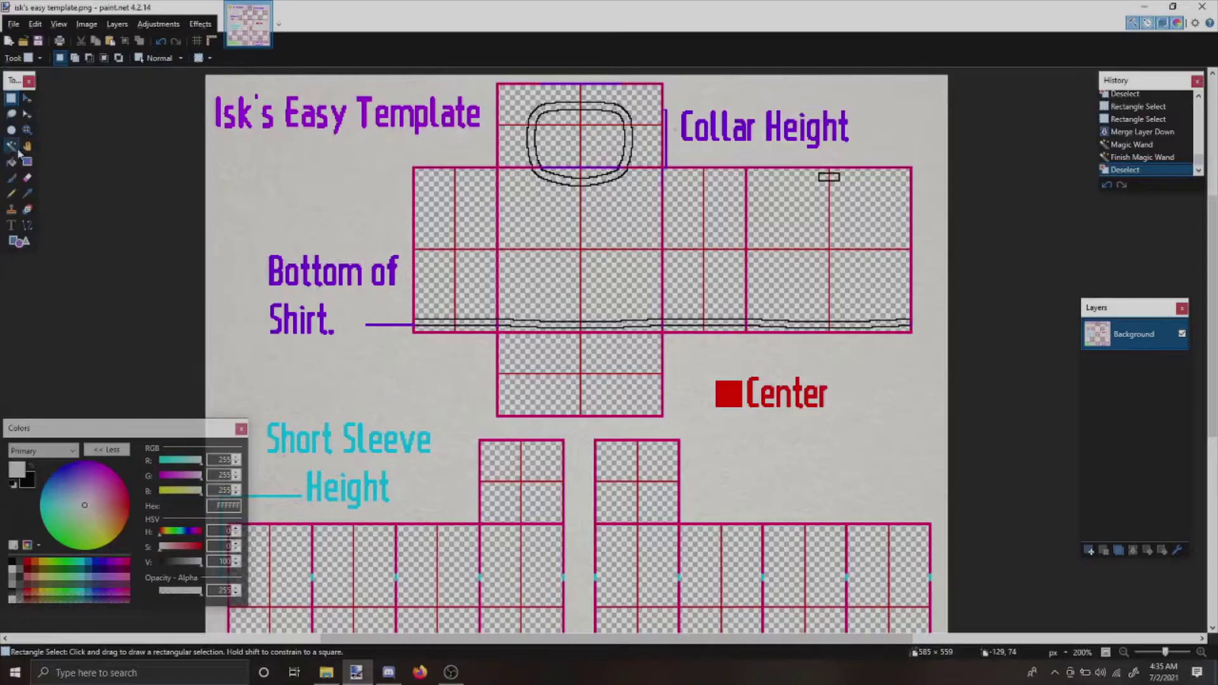
- Try out the Magic Wand on a transparent front panel area and on the red guide lines
{"action": "scroll", "coordinate": [584, 249], "scroll_direction": "up", "scroll_amount": 3, "text": "ctrl"}
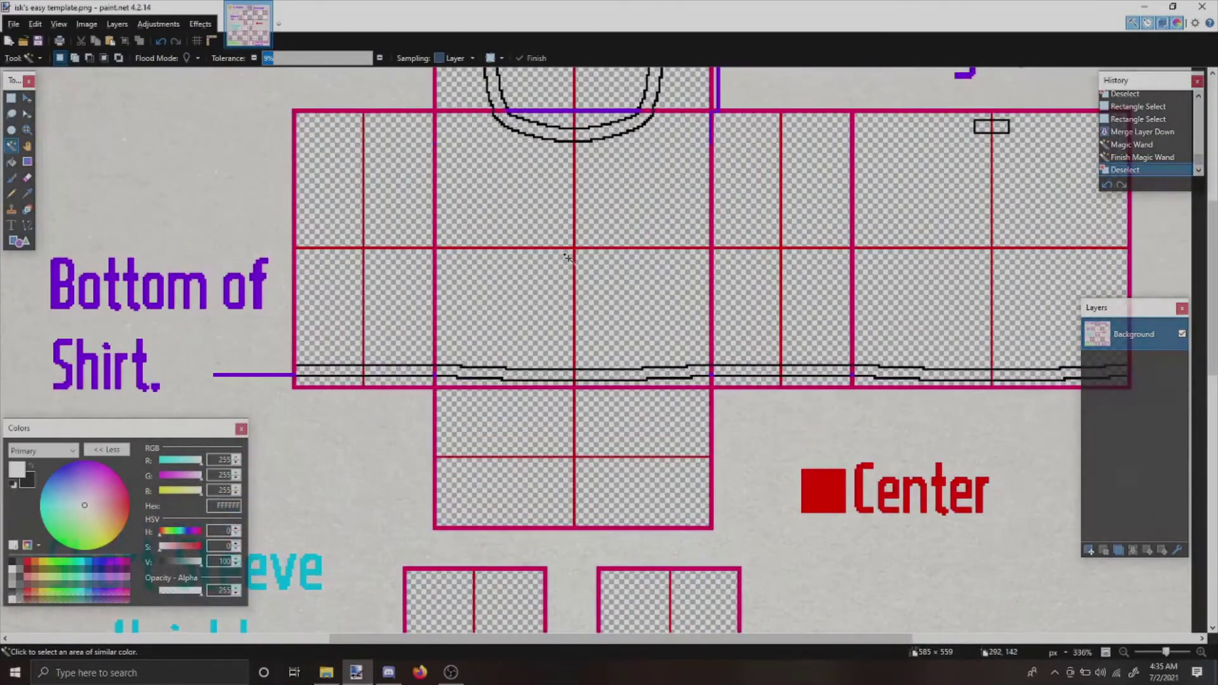
{"action": "left_click", "coordinate": [574, 247]}
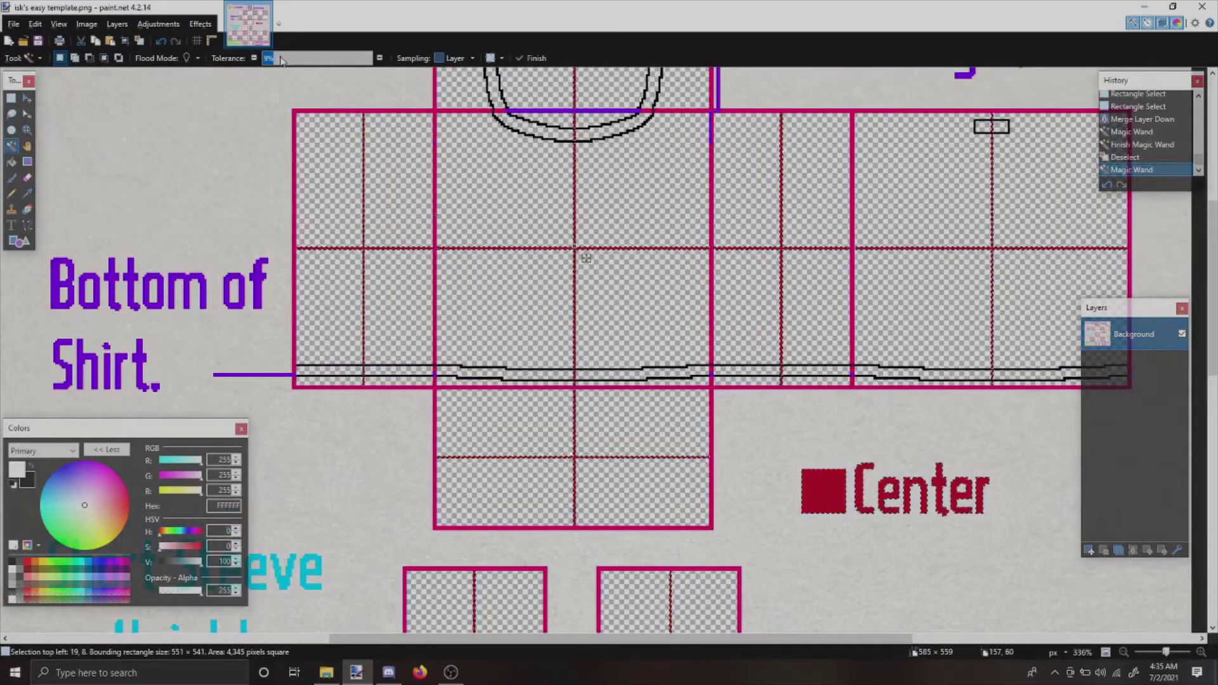
{"action": "left_click", "coordinate": [12, 149]}
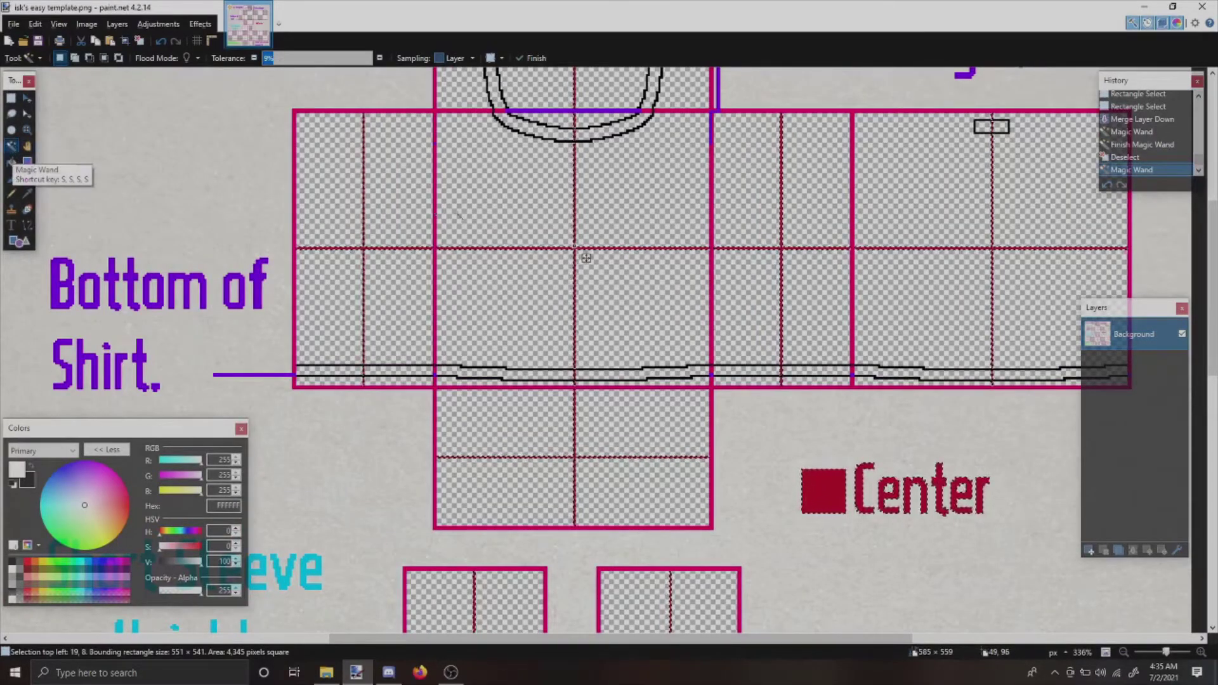
{"action": "left_click", "coordinate": [533, 205]}
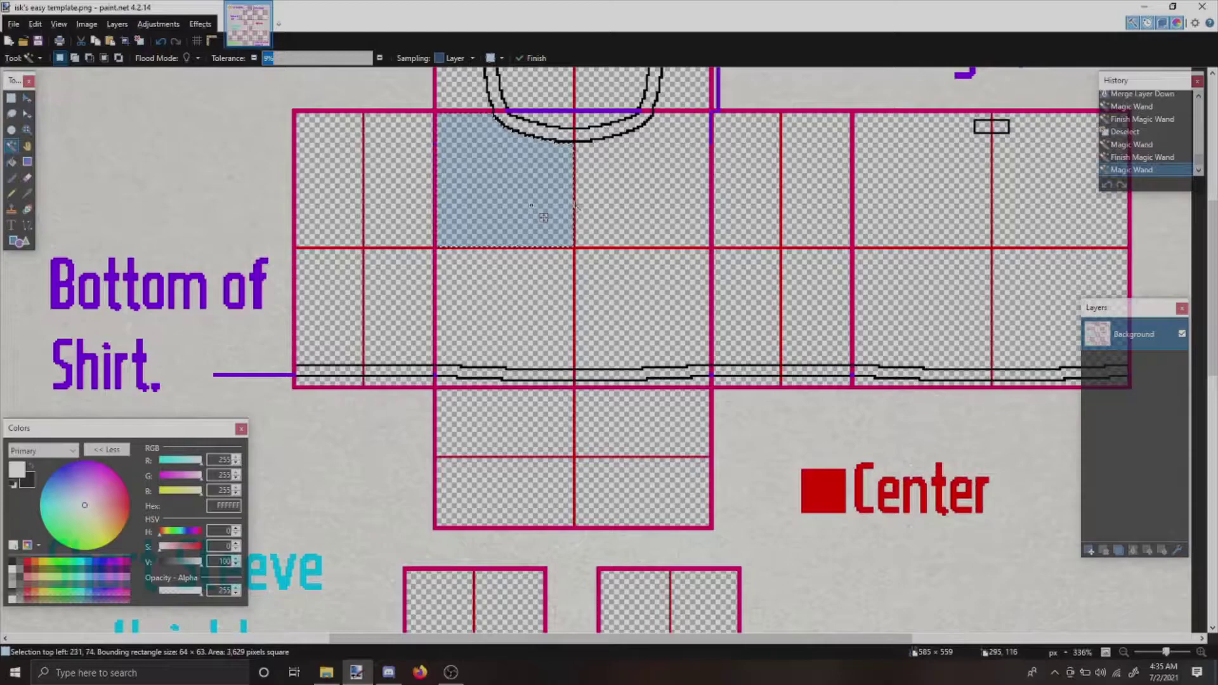
{"action": "left_click", "coordinate": [574, 205]}
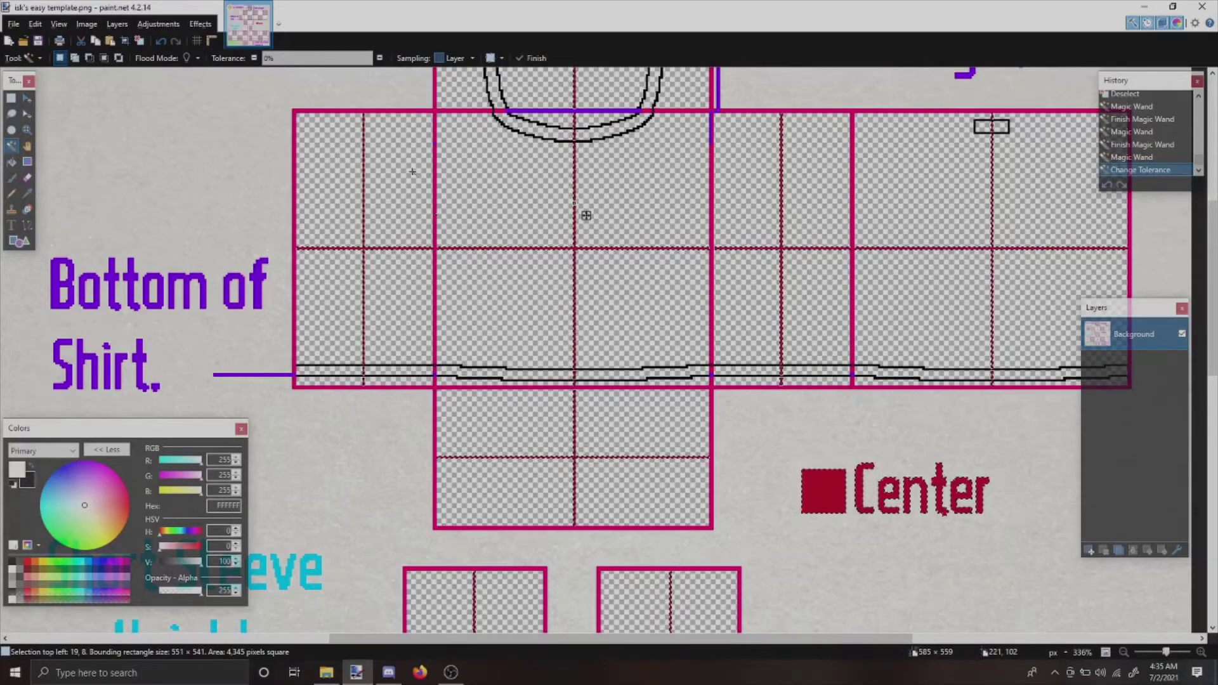
- Try a 77% Magic Wand tolerance on the red guide-line selection and deselect everything
{"action": "left_click", "coordinate": [348, 59]}
{"action": "left_click", "coordinate": [349, 59]}
{"action": "left_click", "coordinate": [348, 58]}
{"action": "left_click", "coordinate": [348, 63]}
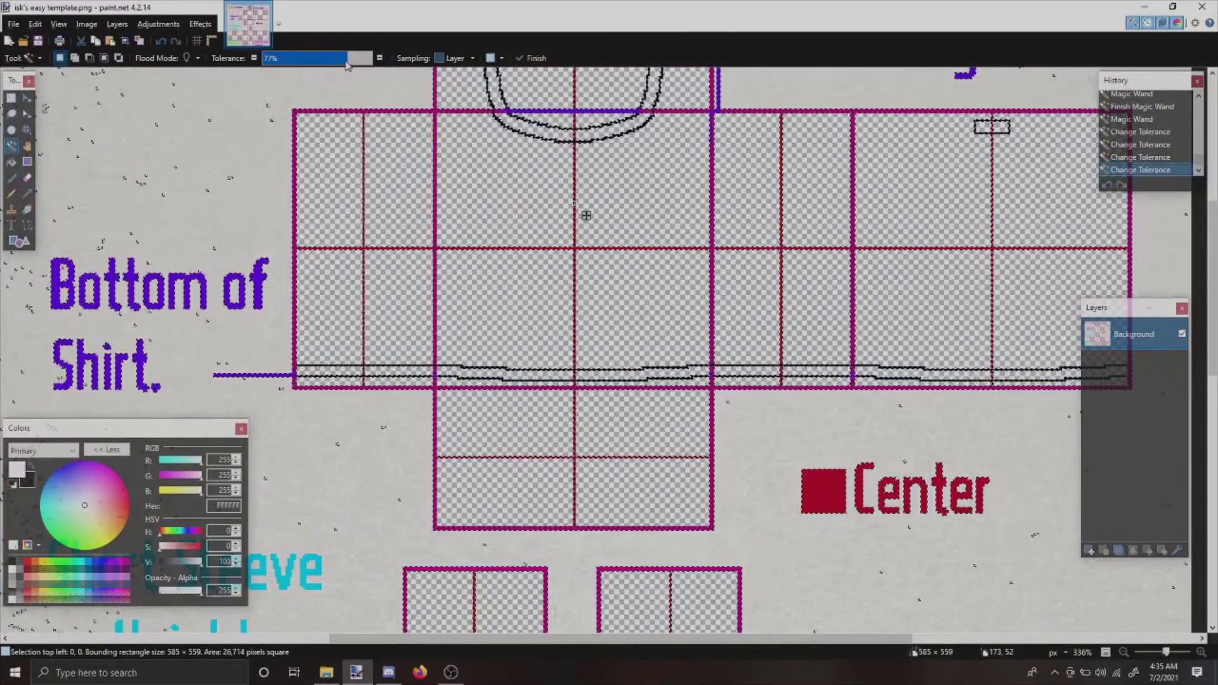
{"action": "key", "text": "s"}
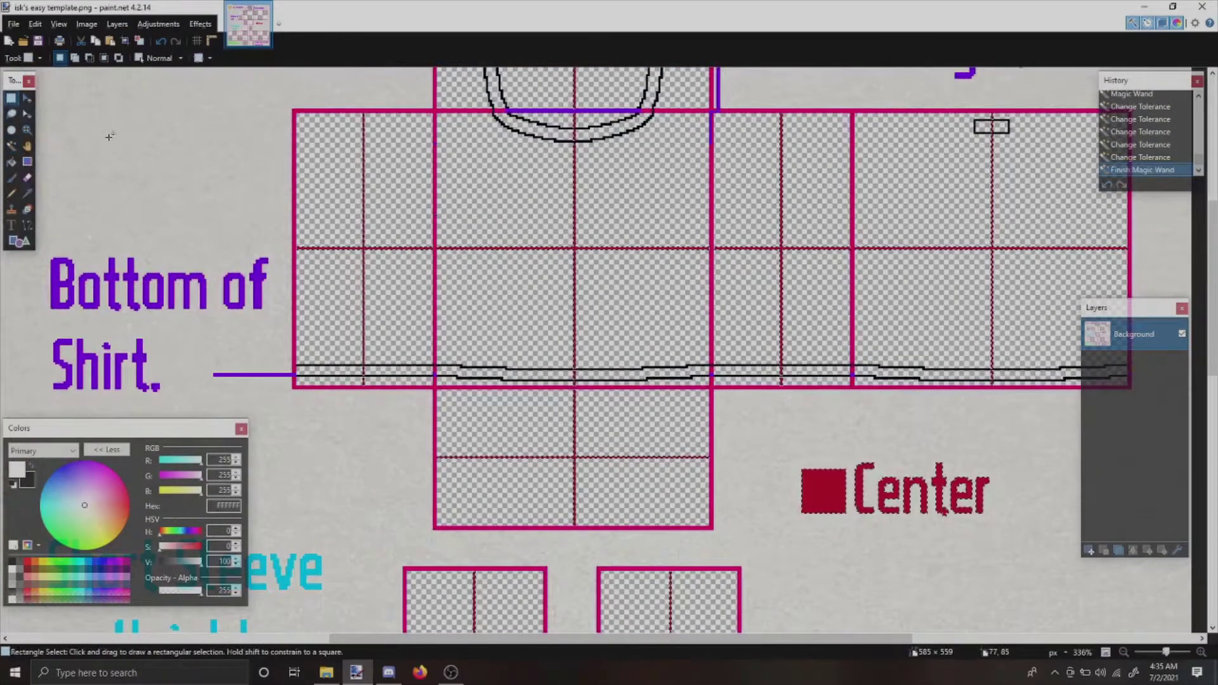
{"action": "left_click_drag", "start_coordinate": [109, 137], "coordinate": [235, 181]}
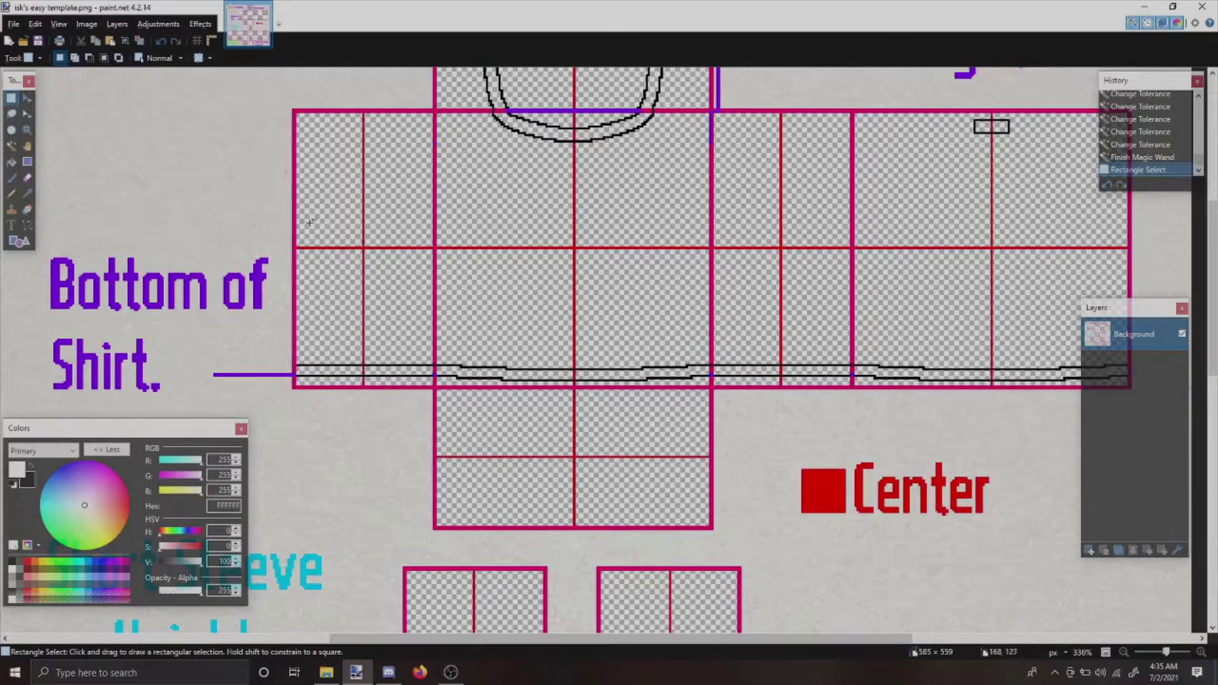
{"action": "key", "text": "f"}
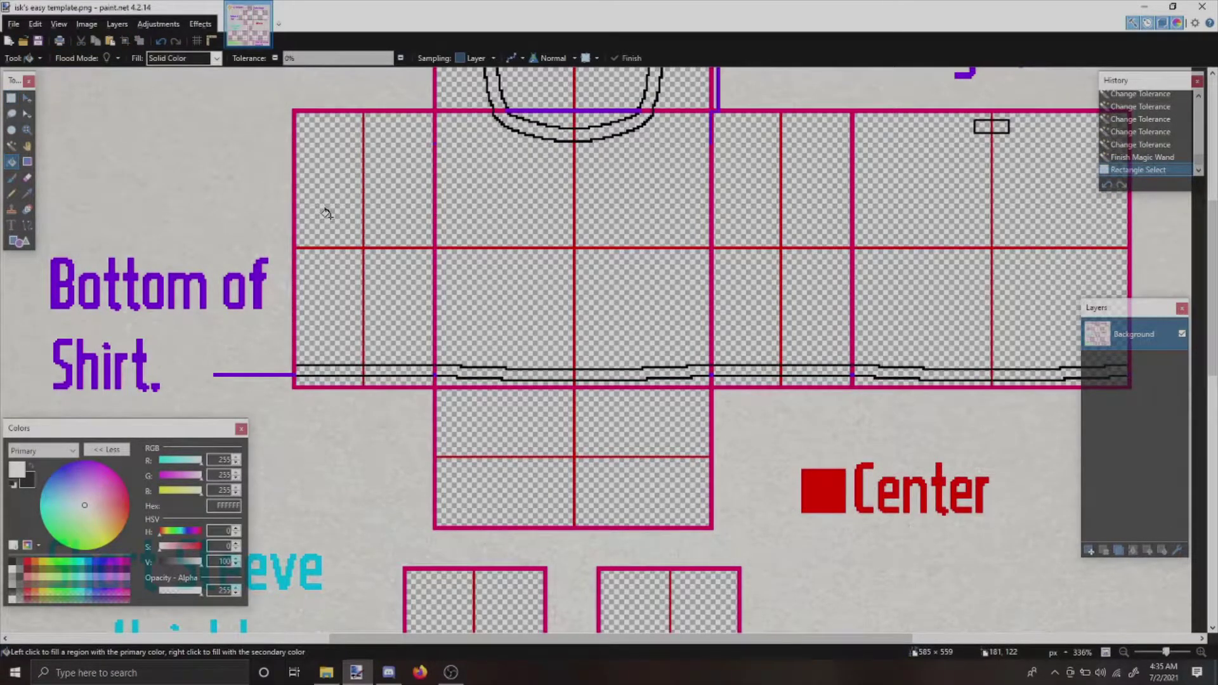
- Select all the red centre guide lines with the Magic Wand at 0% tolerance and erase them
{"action": "left_click", "coordinate": [12, 145]}
{"action": "left_click", "coordinate": [576, 247]}
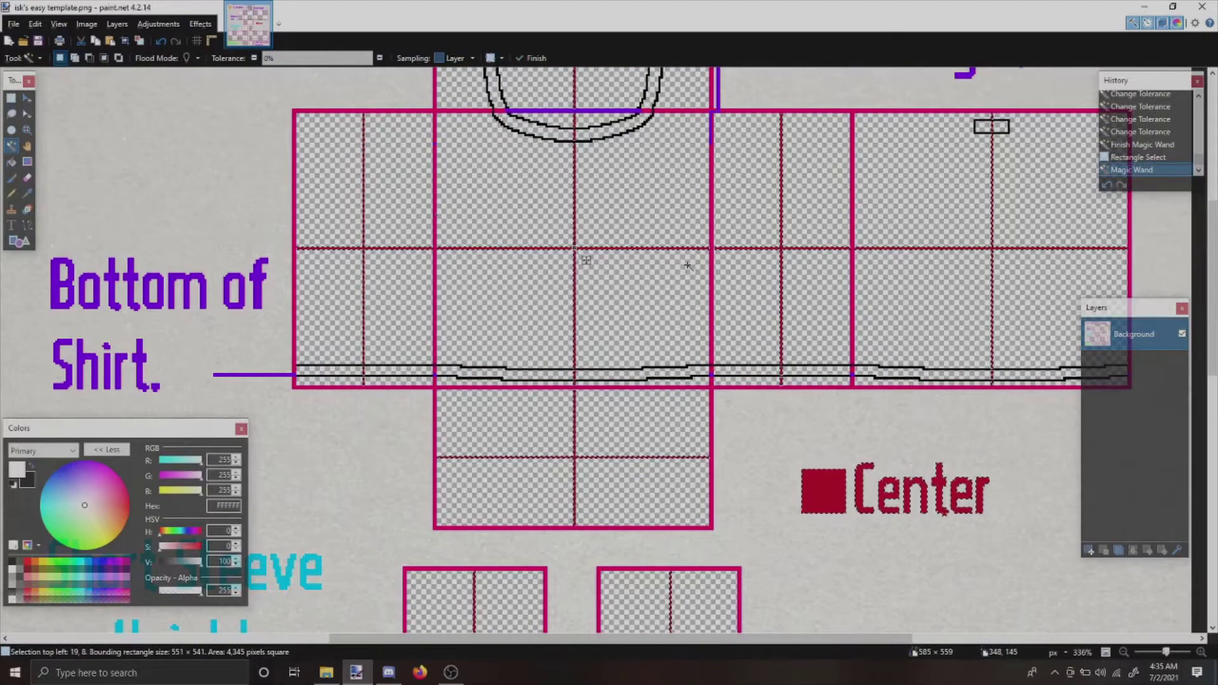
{"action": "key", "text": "Delete"}
- Fill the torso's front, both side panels and the back panel with white (FFFFFF) above the hem lines
{"action": "scroll", "coordinate": [681, 267], "scroll_direction": "down", "scroll_amount": 6}
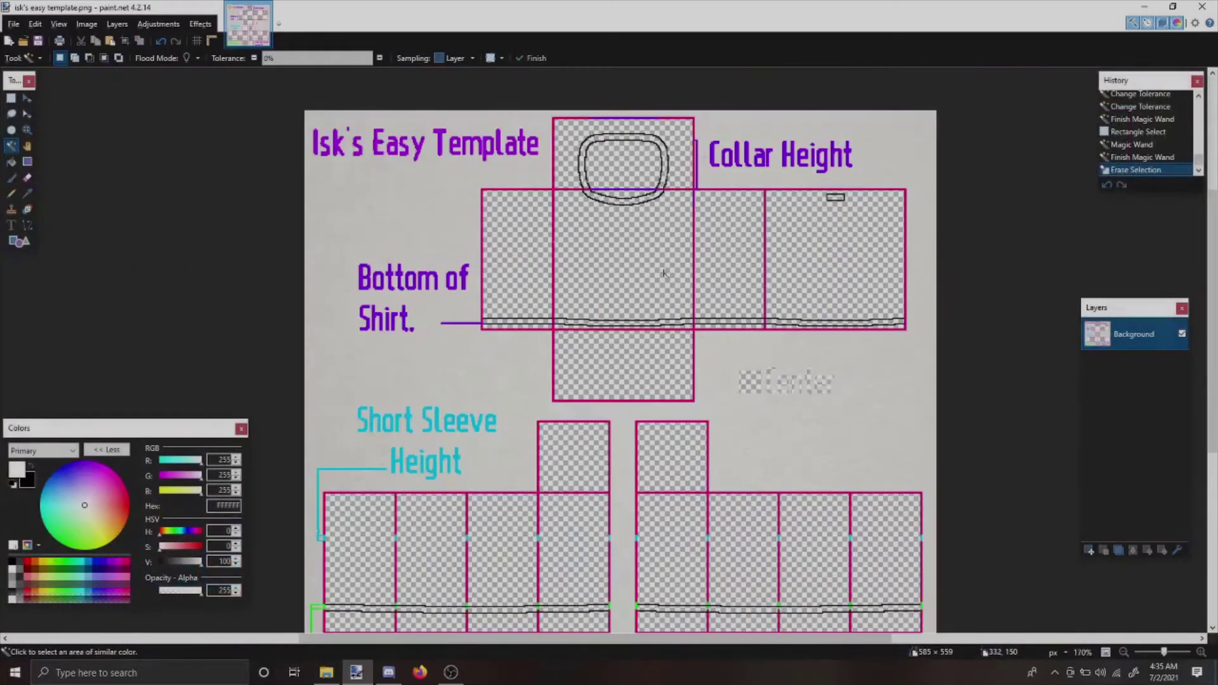
{"action": "scroll", "coordinate": [663, 273], "scroll_direction": "down", "scroll_amount": 5}
{"action": "scroll", "coordinate": [660, 275], "scroll_direction": "up", "scroll_amount": 5}
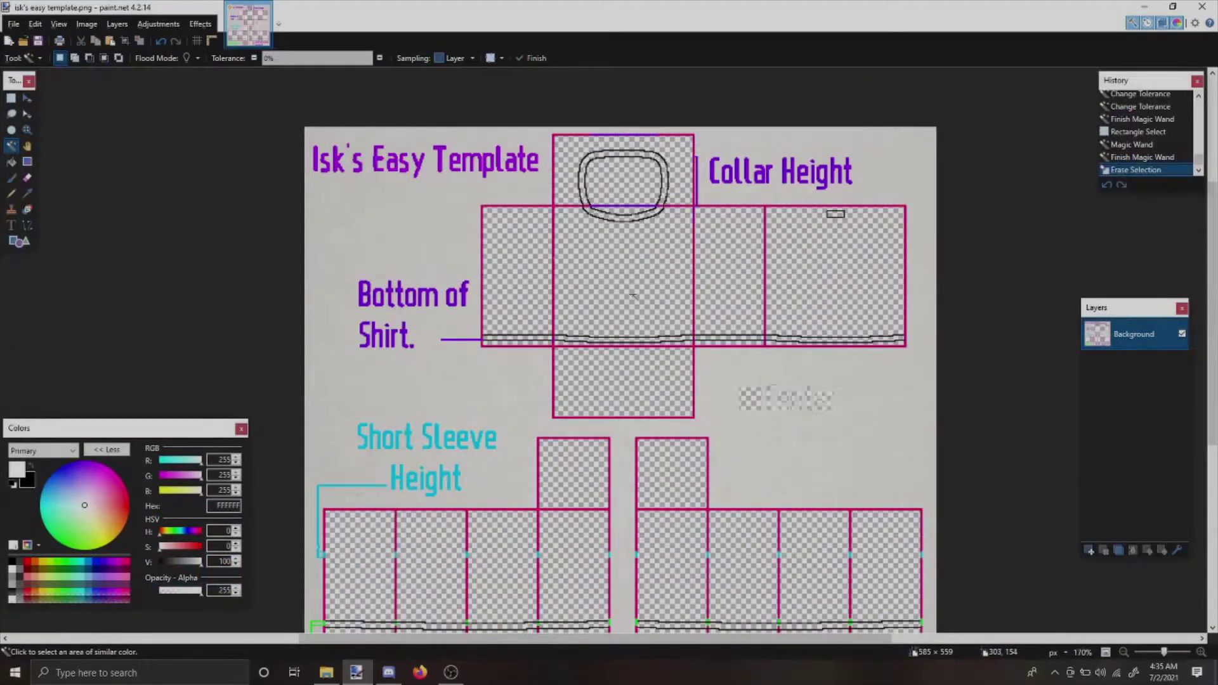
{"action": "key", "text": "f"}
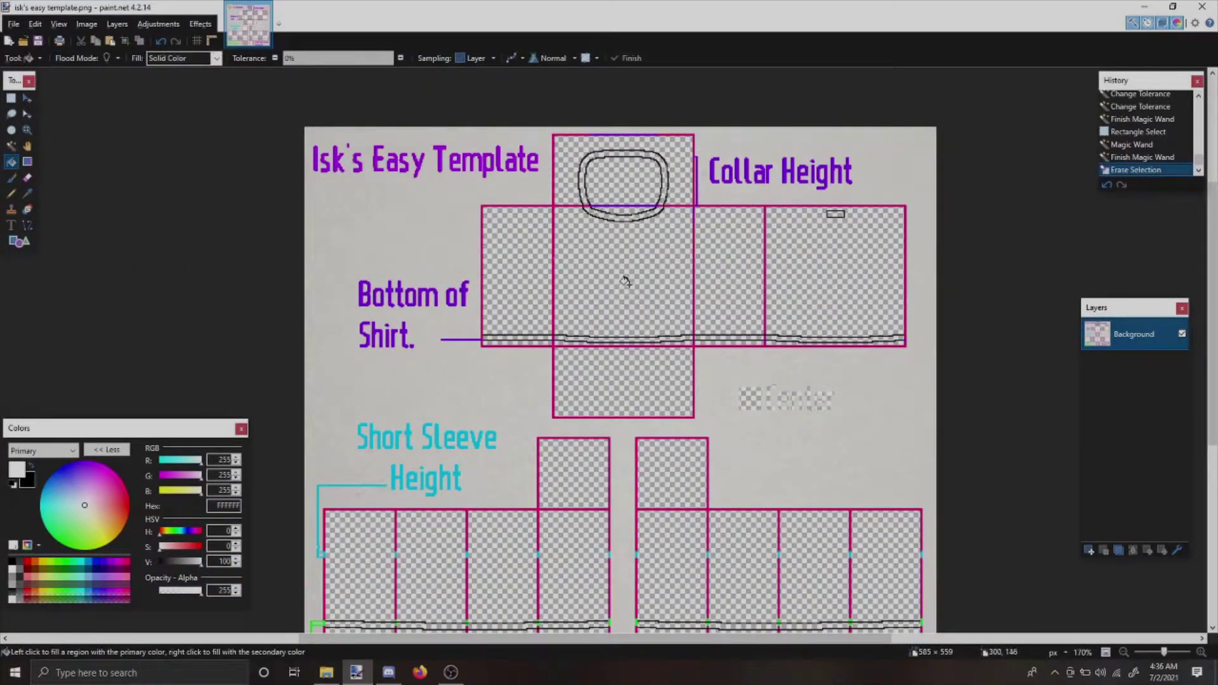
{"action": "left_click", "coordinate": [625, 282]}
{"action": "left_click", "coordinate": [528, 264]}
{"action": "left_click", "coordinate": [733, 265]}
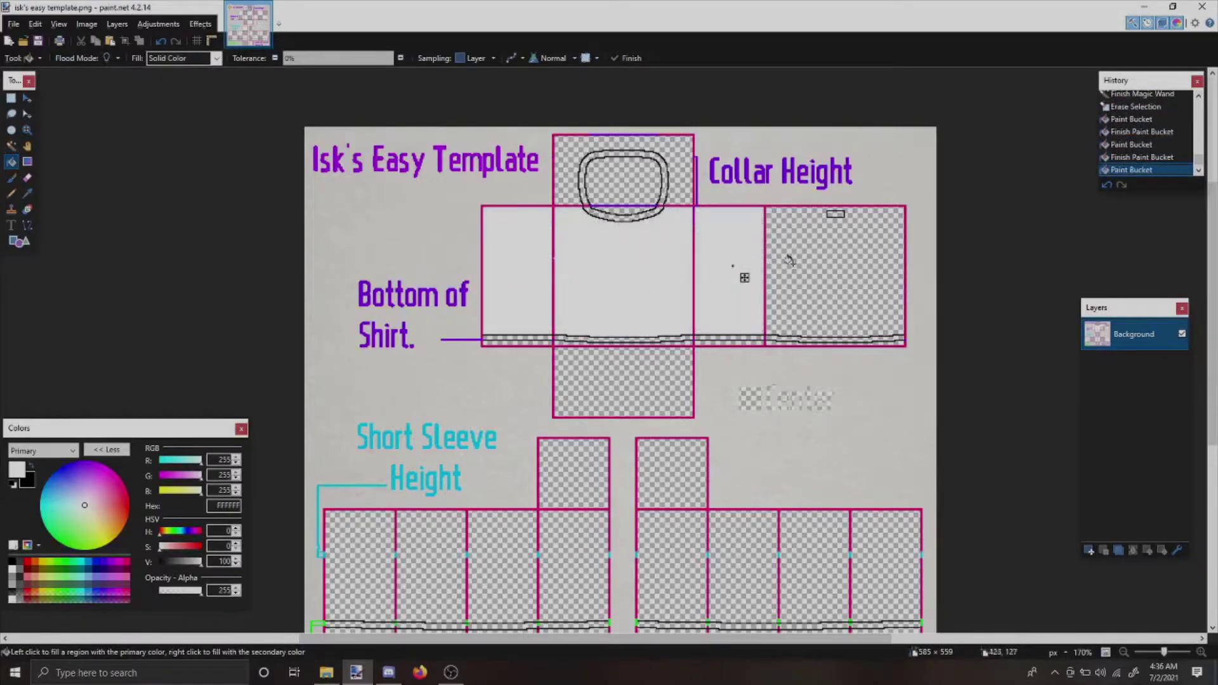
{"action": "left_click", "coordinate": [810, 262]}
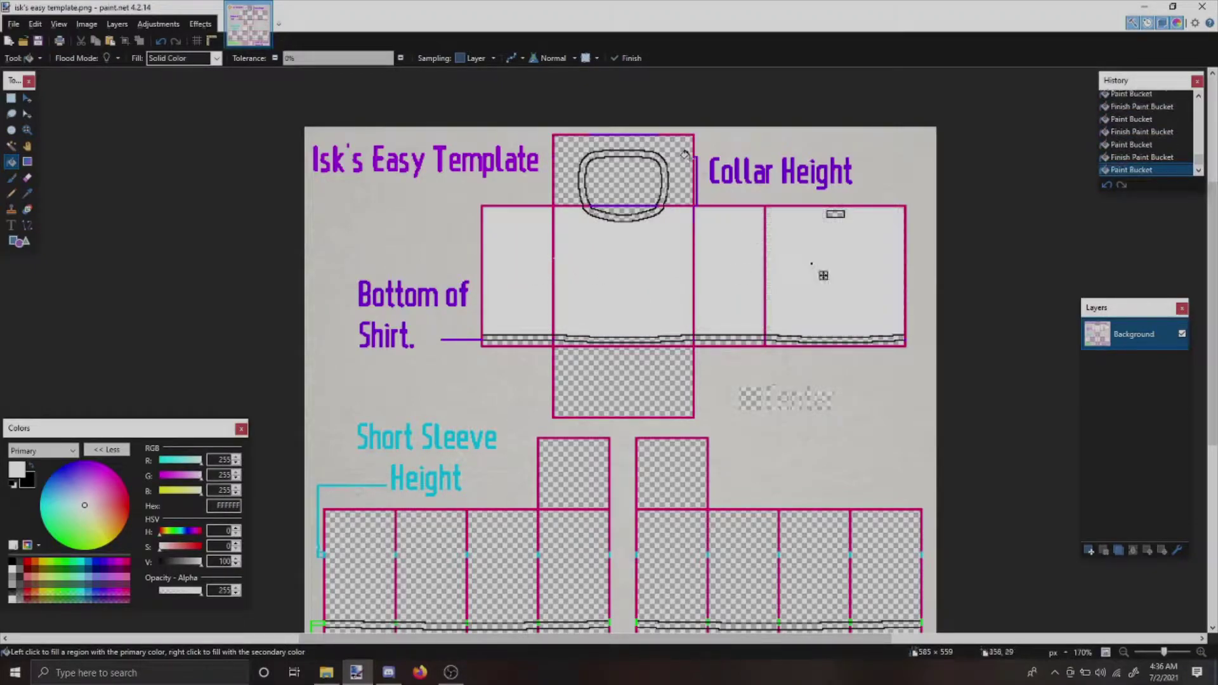
- Fill the torso's top panel around the neckline, the collar band and the hem band with white (FFFFFF)
{"action": "left_click", "coordinate": [688, 156]}
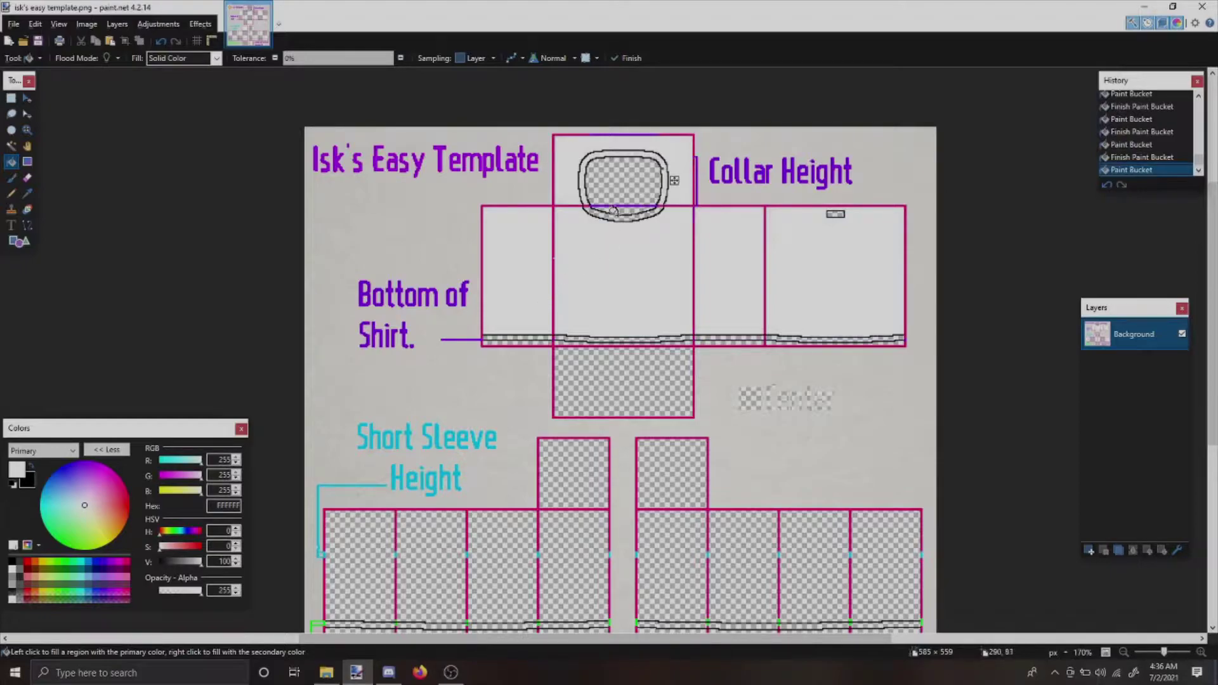
{"action": "left_click", "coordinate": [606, 339]}
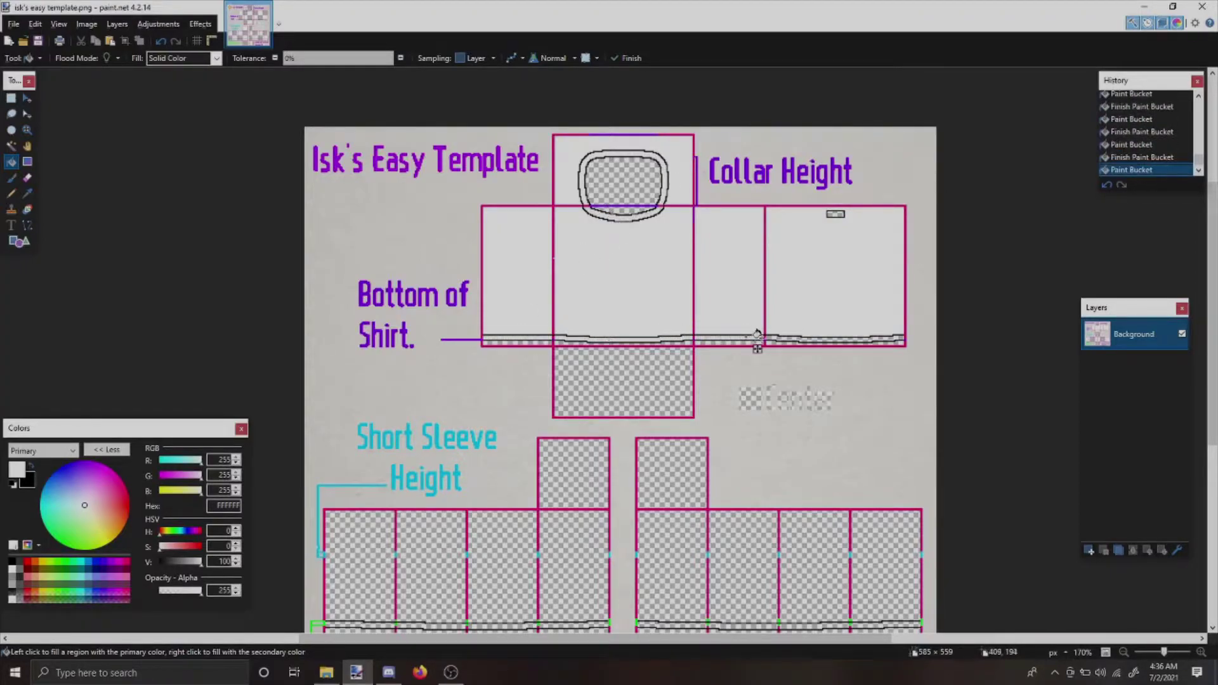
- Fill the first sleeve's four side panels, its shoulder panel and its cuff band with white (FFFFFF)
{"action": "scroll", "coordinate": [784, 336], "scroll_direction": "down", "scroll_amount": 3}
{"action": "left_click", "coordinate": [488, 481]}
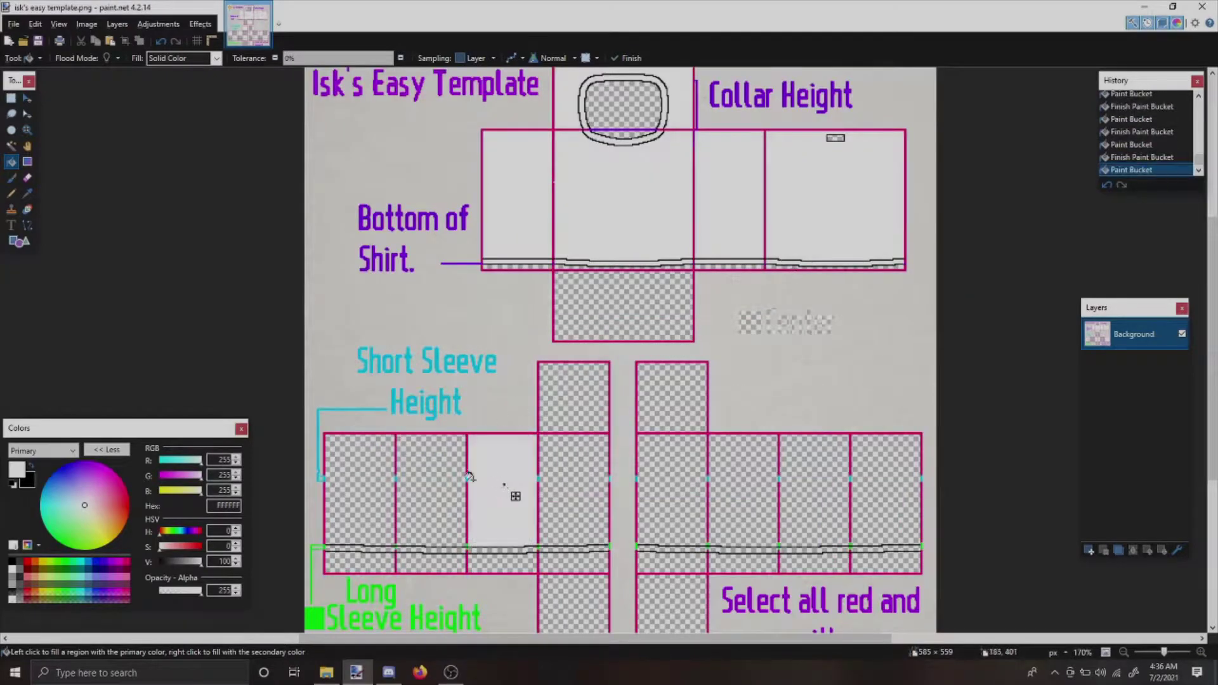
{"action": "left_click", "coordinate": [401, 464]}
{"action": "left_click", "coordinate": [375, 458]}
{"action": "left_click", "coordinate": [572, 481]}
{"action": "left_click", "coordinate": [573, 403]}
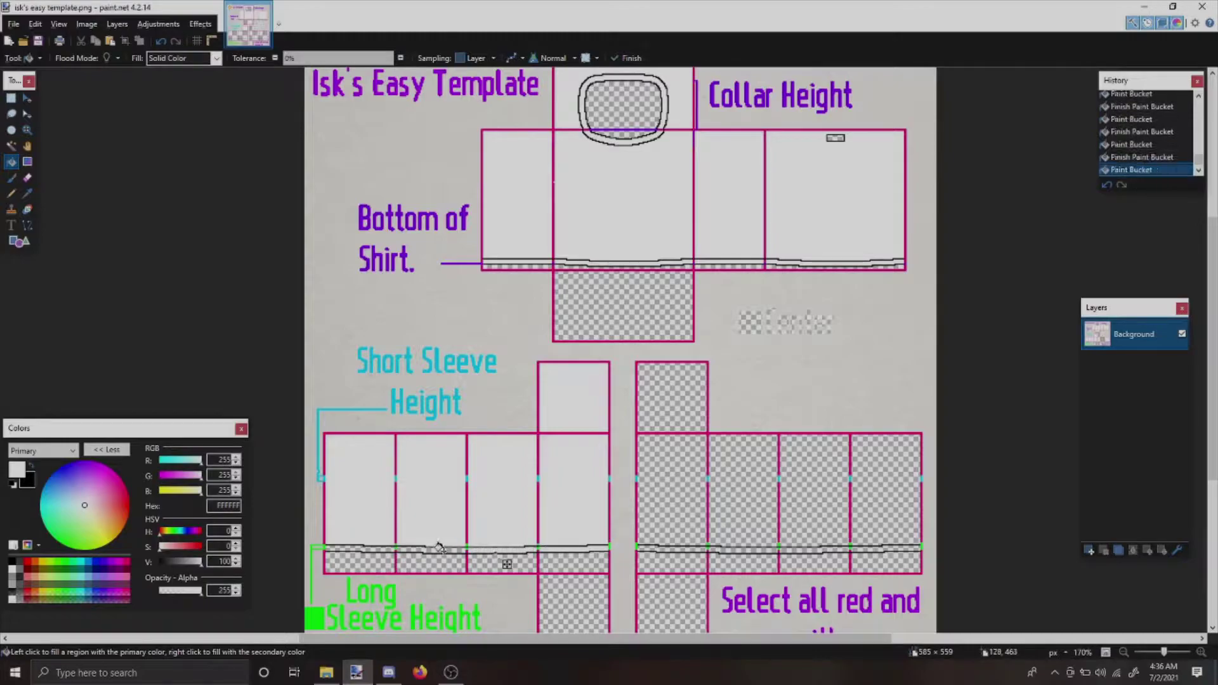
{"action": "left_click", "coordinate": [381, 546]}
- Fill the second sleeve's shoulder panel, four side panels and cuff band with white (FFFFFF)
{"action": "left_click", "coordinate": [672, 410]}
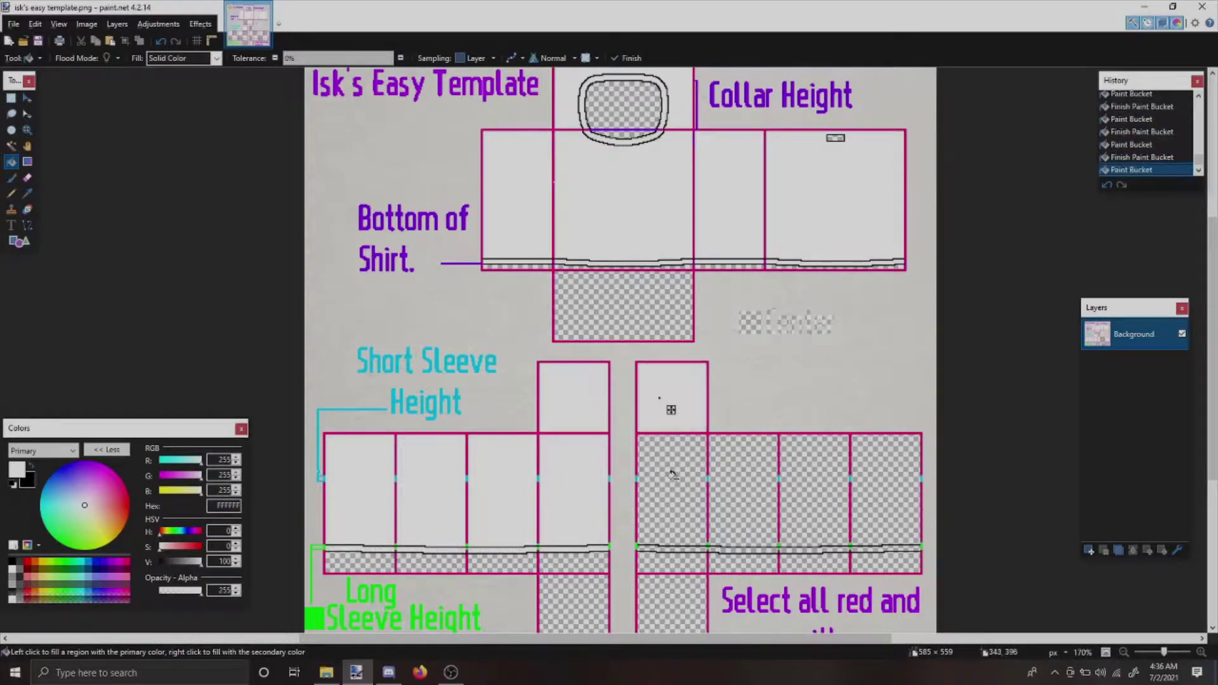
{"action": "left_click", "coordinate": [687, 491]}
{"action": "left_click", "coordinate": [752, 489]}
{"action": "left_click", "coordinate": [817, 486]}
{"action": "left_click", "coordinate": [892, 494]}
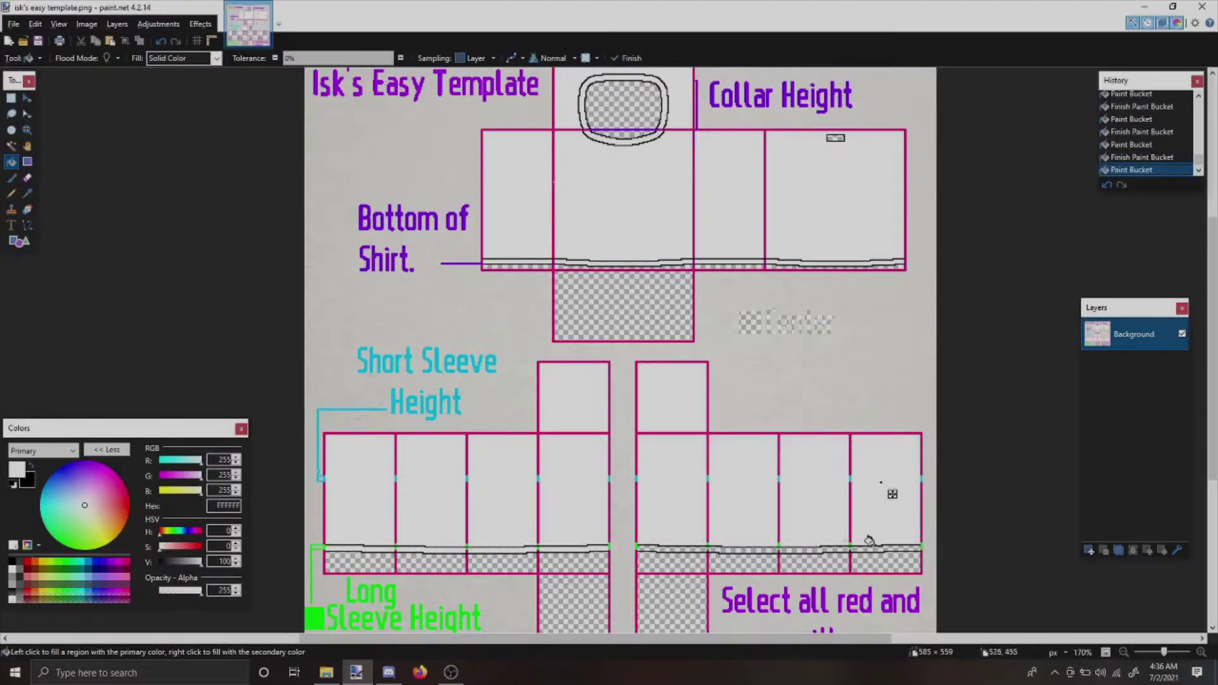
{"action": "left_click", "coordinate": [882, 550]}
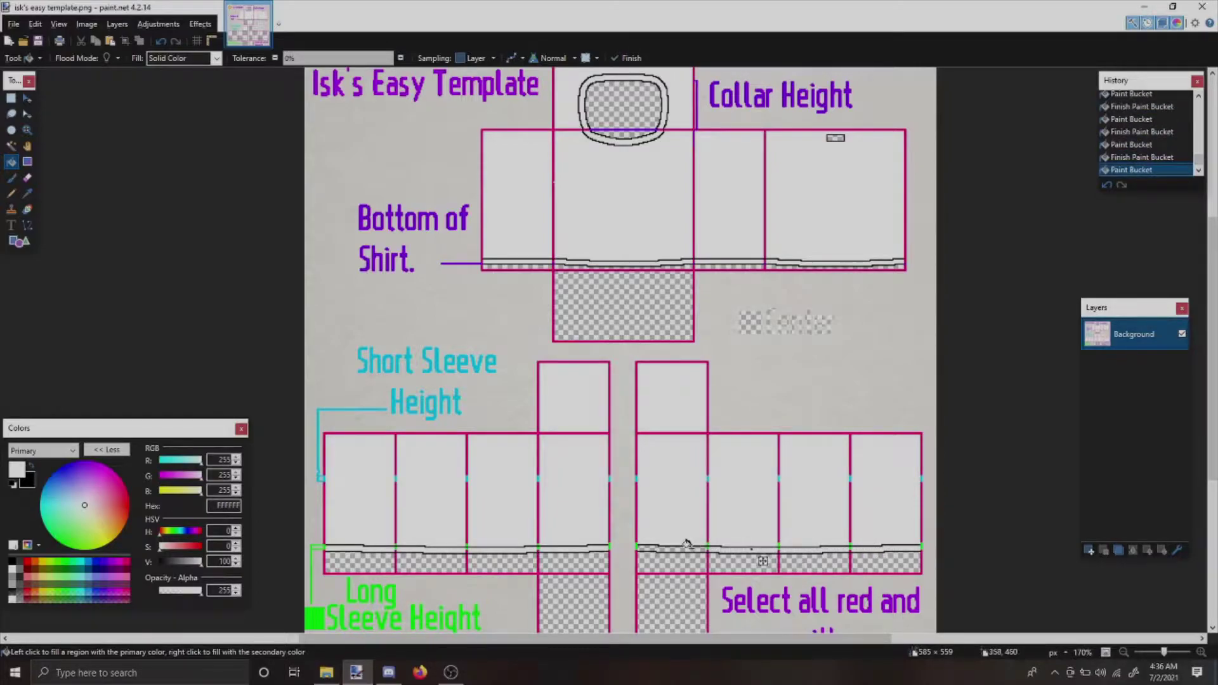
- Fill the small neck tag at the top of the back panel with white (FFFFFF)
{"action": "left_click", "coordinate": [14, 147]}
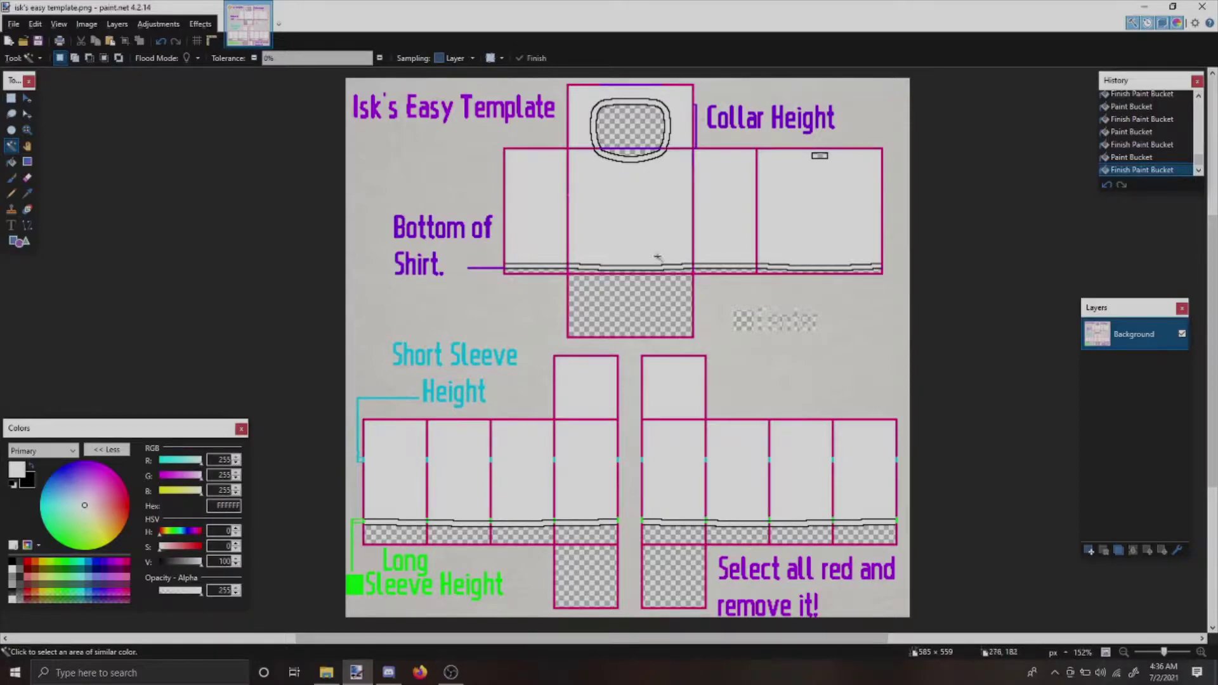
{"action": "key", "text": "f"}
{"action": "left_click", "coordinate": [822, 155]}
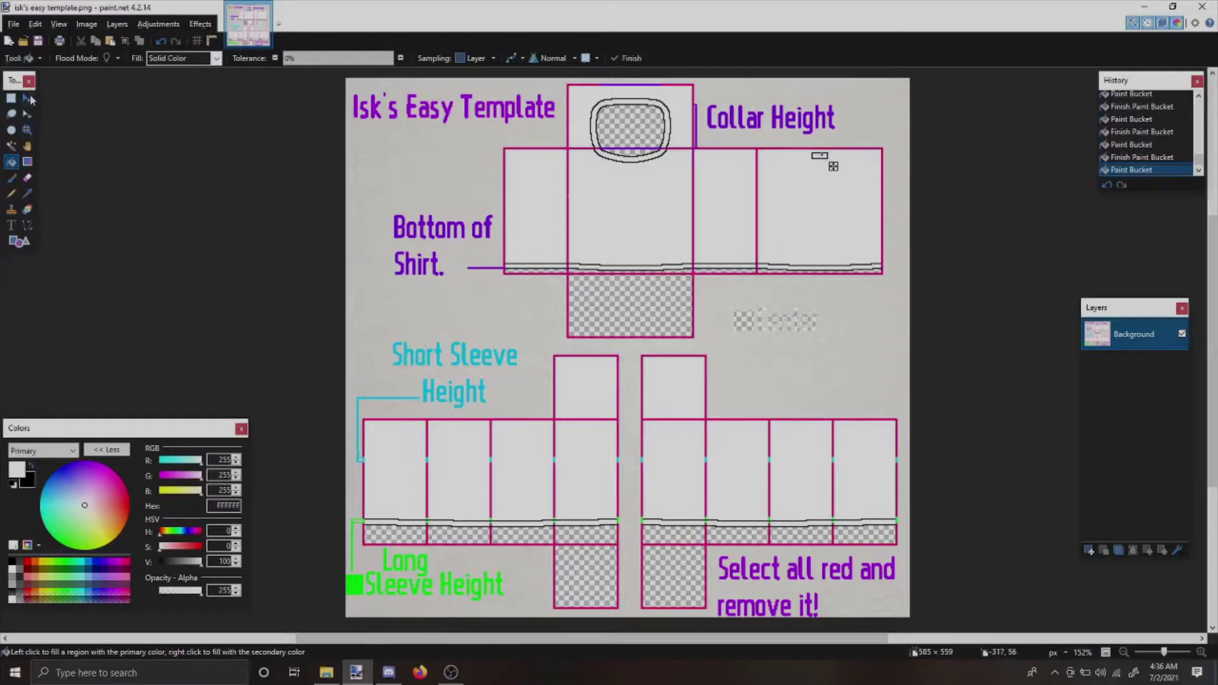
{"action": "left_click", "coordinate": [11, 98]}
{"action": "left_click_drag", "start_coordinate": [362, 527], "coordinate": [912, 488]}
{"action": "left_click", "coordinate": [765, 234]}
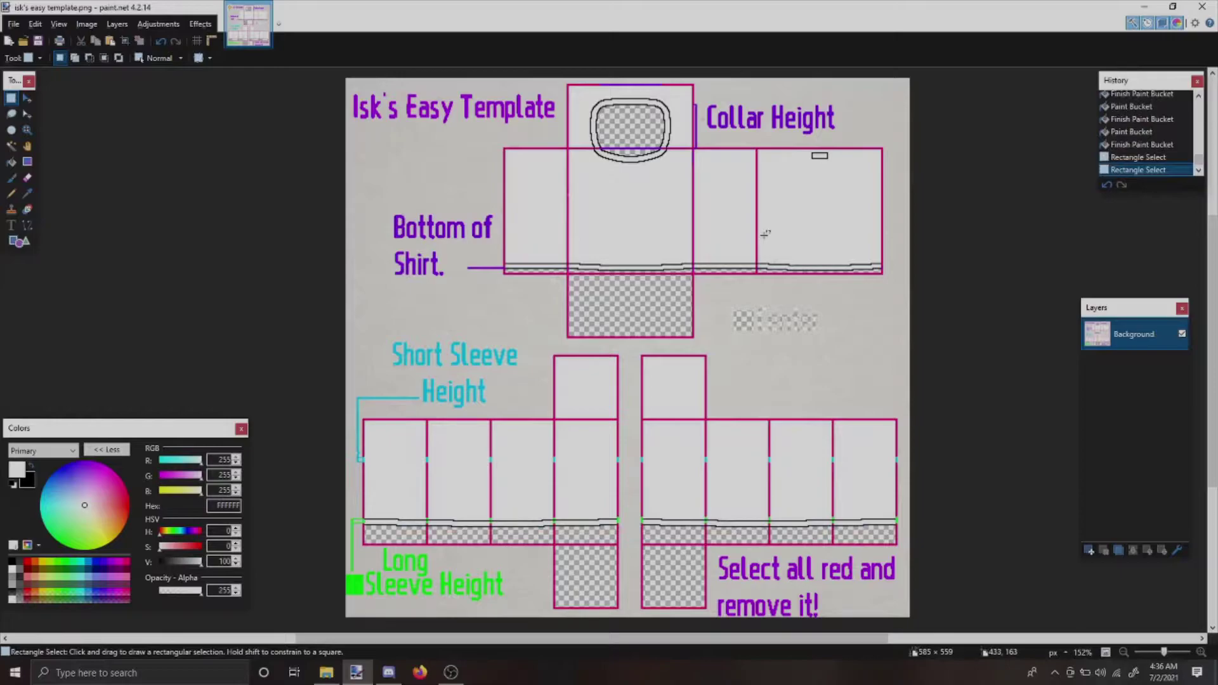
- Select all the black collar, tag, hem and cuff outlines with the Magic Wand at 0% tolerance
{"action": "key", "text": "x"}
{"action": "key", "text": "z"}
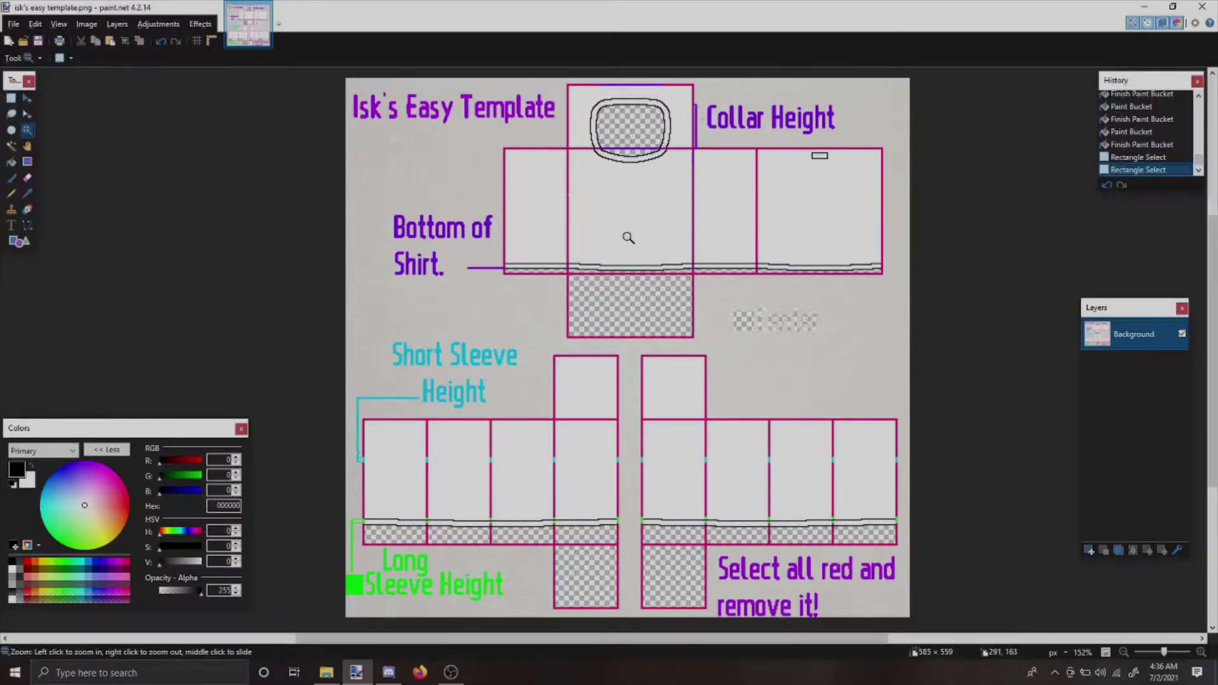
{"action": "left_click", "coordinate": [628, 238]}
{"action": "left_click", "coordinate": [626, 237]}
{"action": "left_click", "coordinate": [626, 237]}
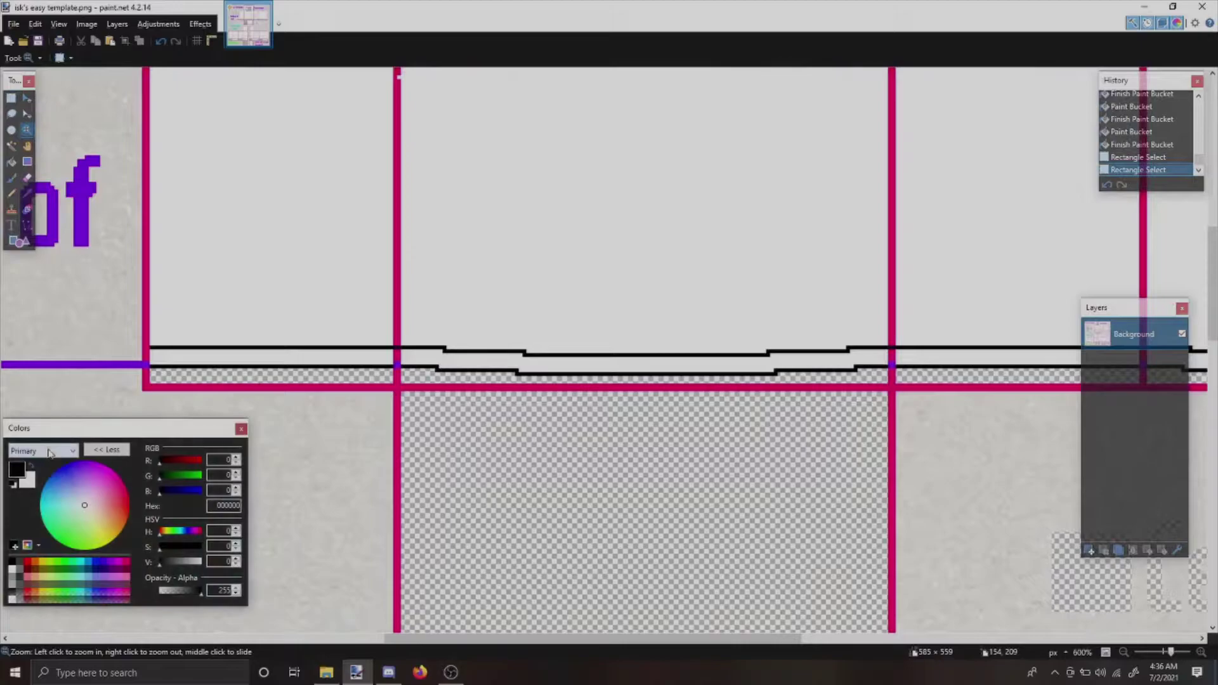
{"action": "left_click", "coordinate": [432, 283]}
{"action": "left_click", "coordinate": [31, 466]}
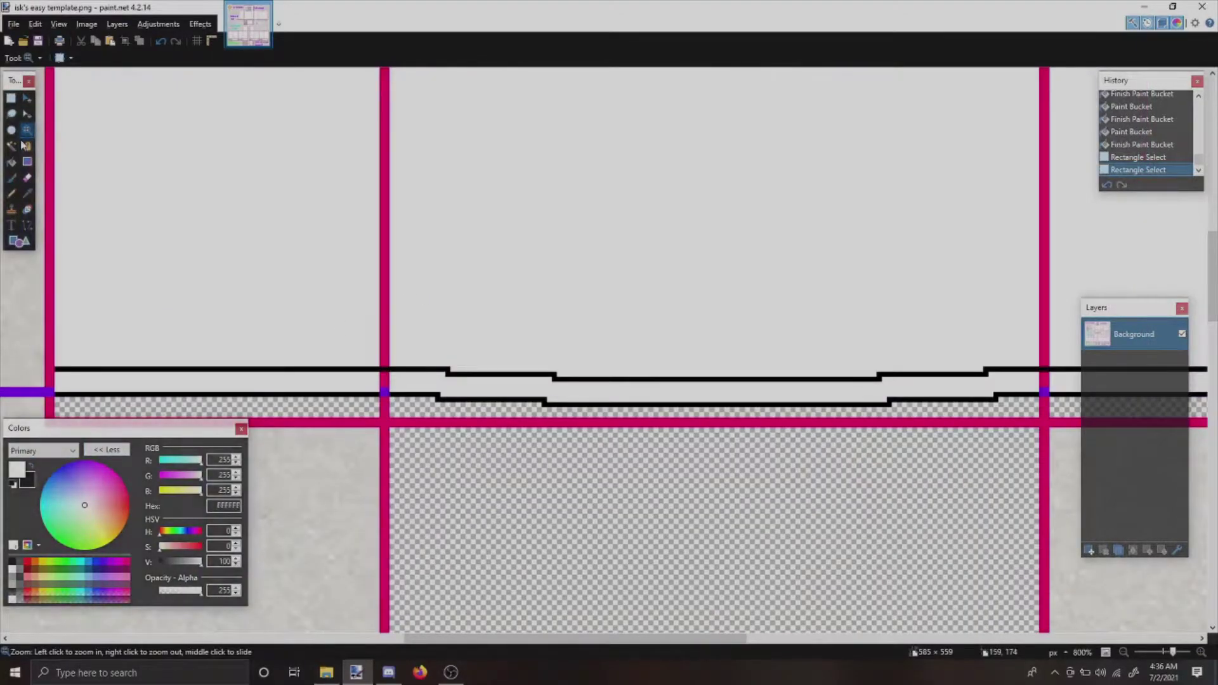
{"action": "left_click", "coordinate": [11, 146]}
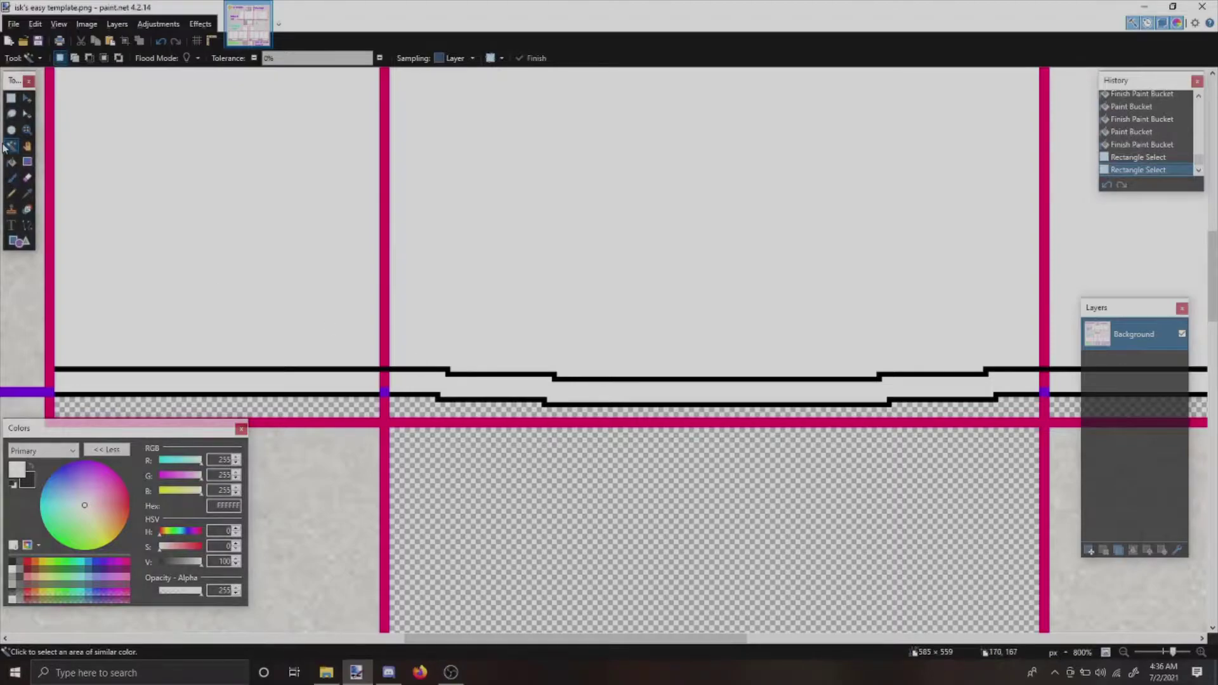
{"action": "left_click", "coordinate": [472, 372]}
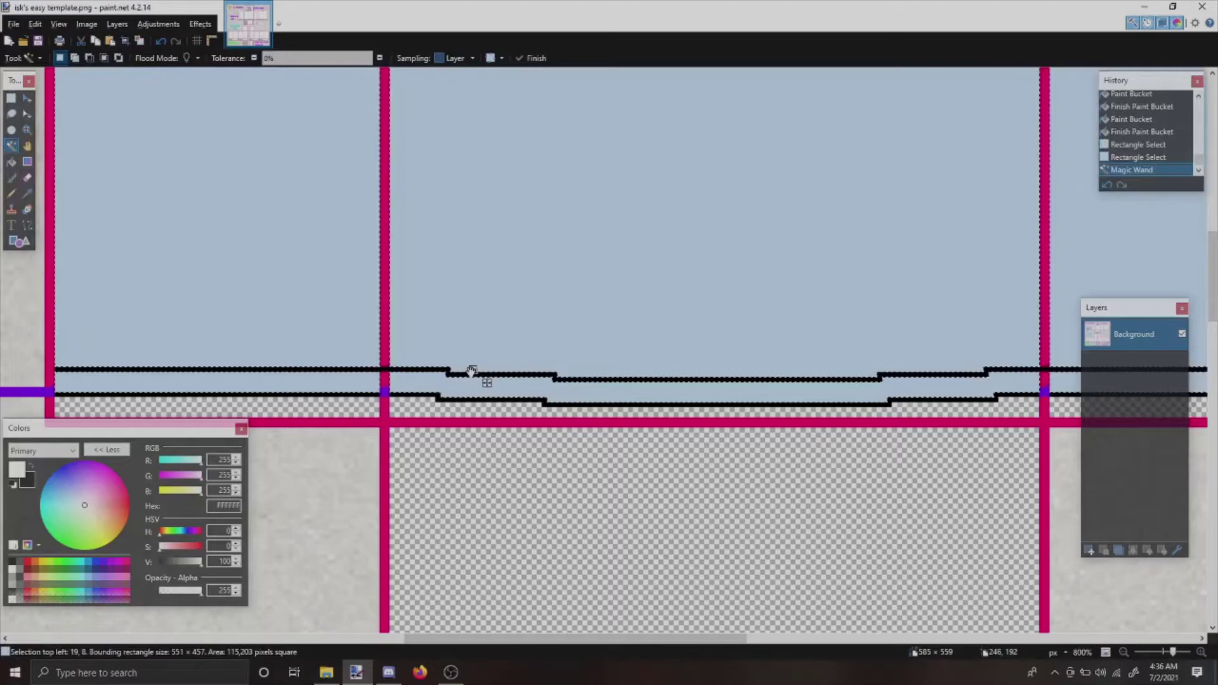
{"action": "key", "text": "ctrl+z"}
{"action": "left_click", "coordinate": [450, 374]}
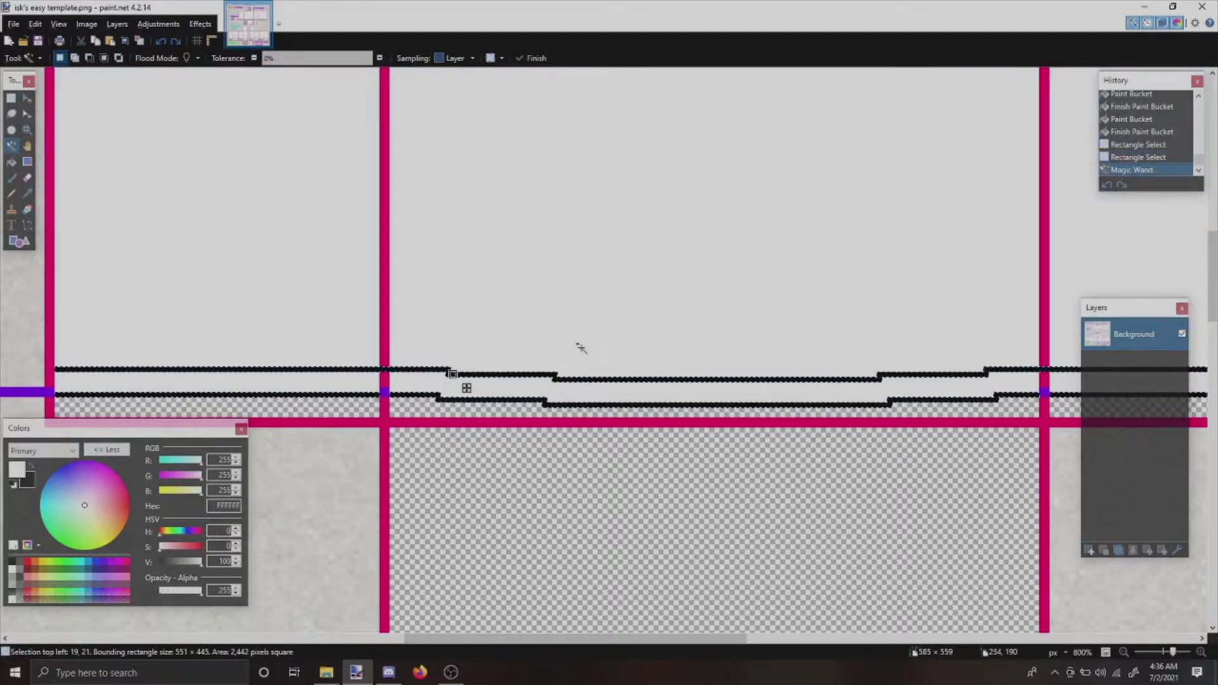
- Fill the selected collar, tag, hem and cuff outlines on the Background layer with white (FFFFFF)
{"action": "scroll", "coordinate": [579, 346], "scroll_direction": "down", "scroll_amount": 4}
{"action": "scroll", "coordinate": [558, 355], "scroll_direction": "down", "scroll_amount": 3}
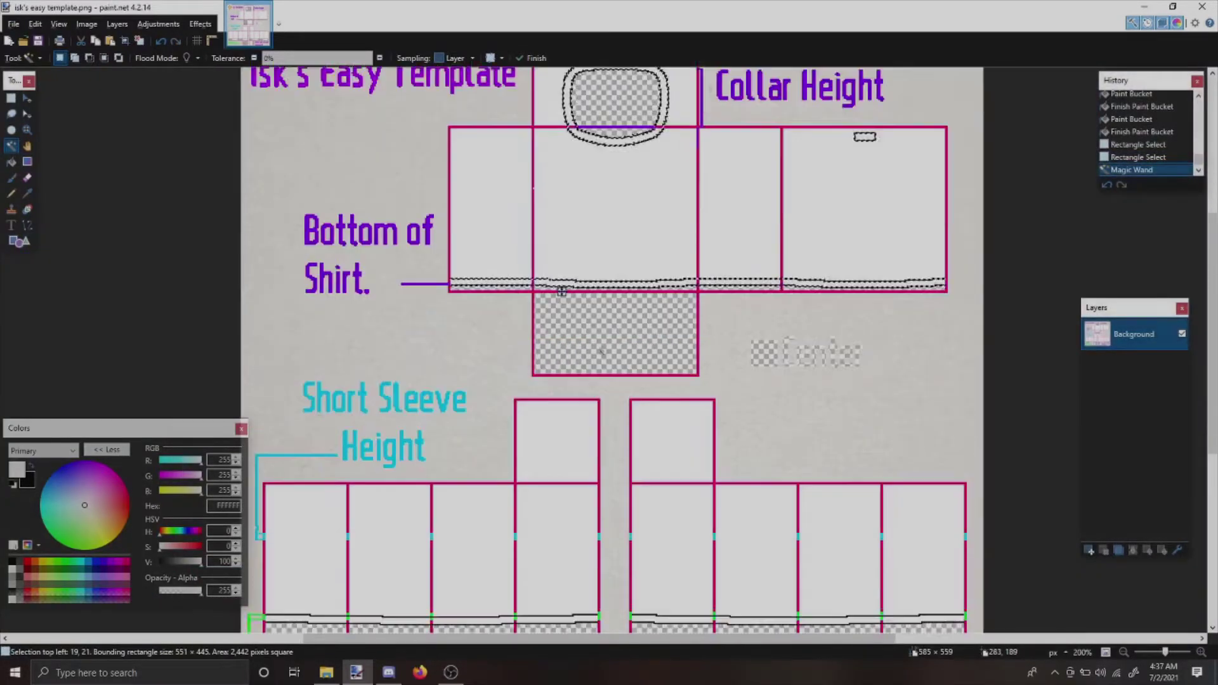
{"action": "key", "text": "f"}
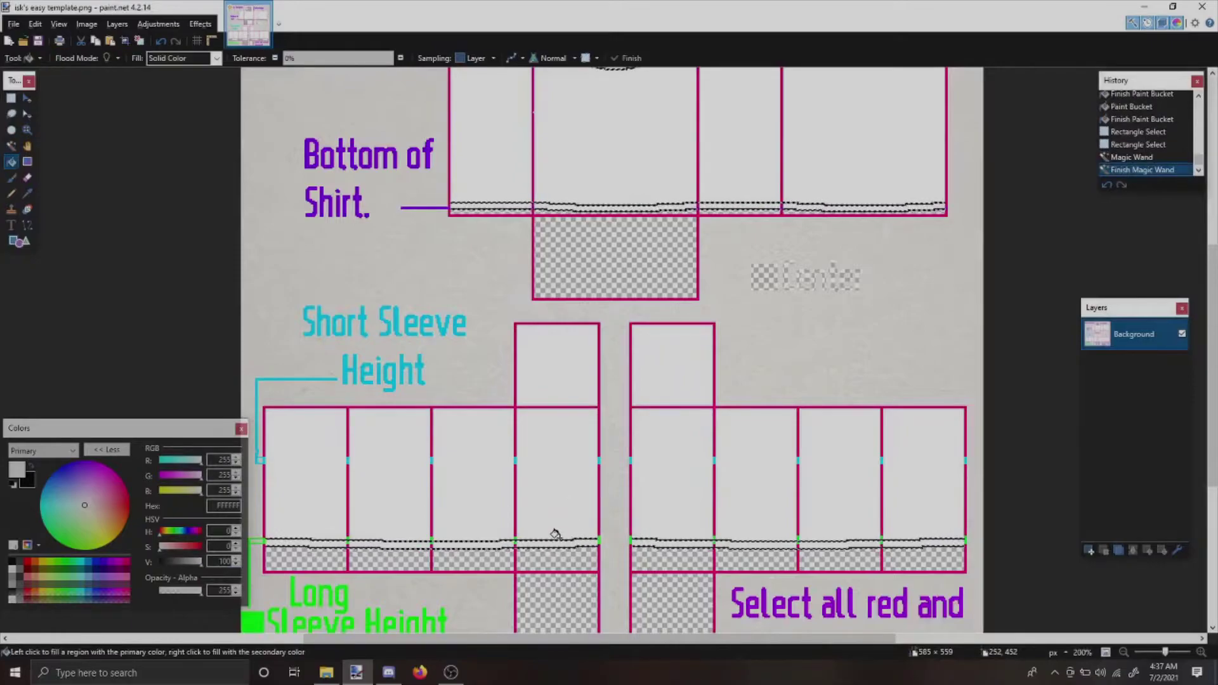
{"action": "left_click", "coordinate": [559, 541]}
{"action": "left_click", "coordinate": [508, 544]}
{"action": "left_click", "coordinate": [462, 547]}
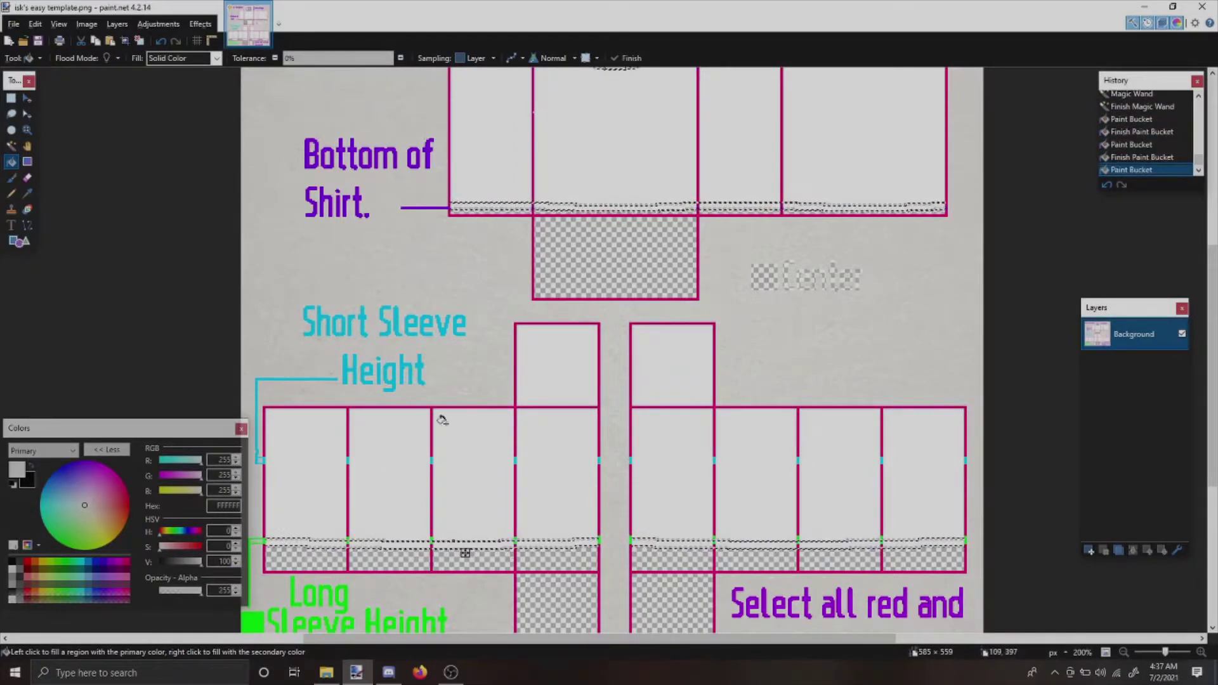
- Add a new layer above the Background layer, keeping the outline selection active
{"action": "scroll", "coordinate": [847, 352], "scroll_direction": "up", "scroll_amount": 2}
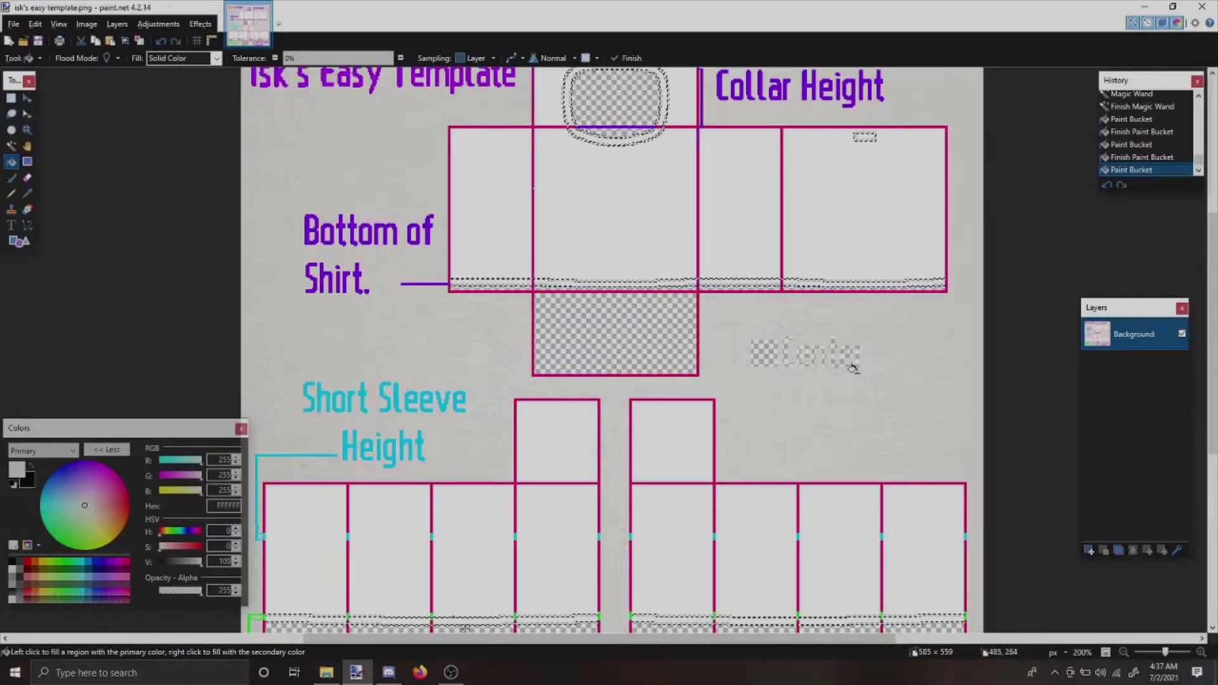
{"action": "left_click", "coordinate": [1088, 551]}
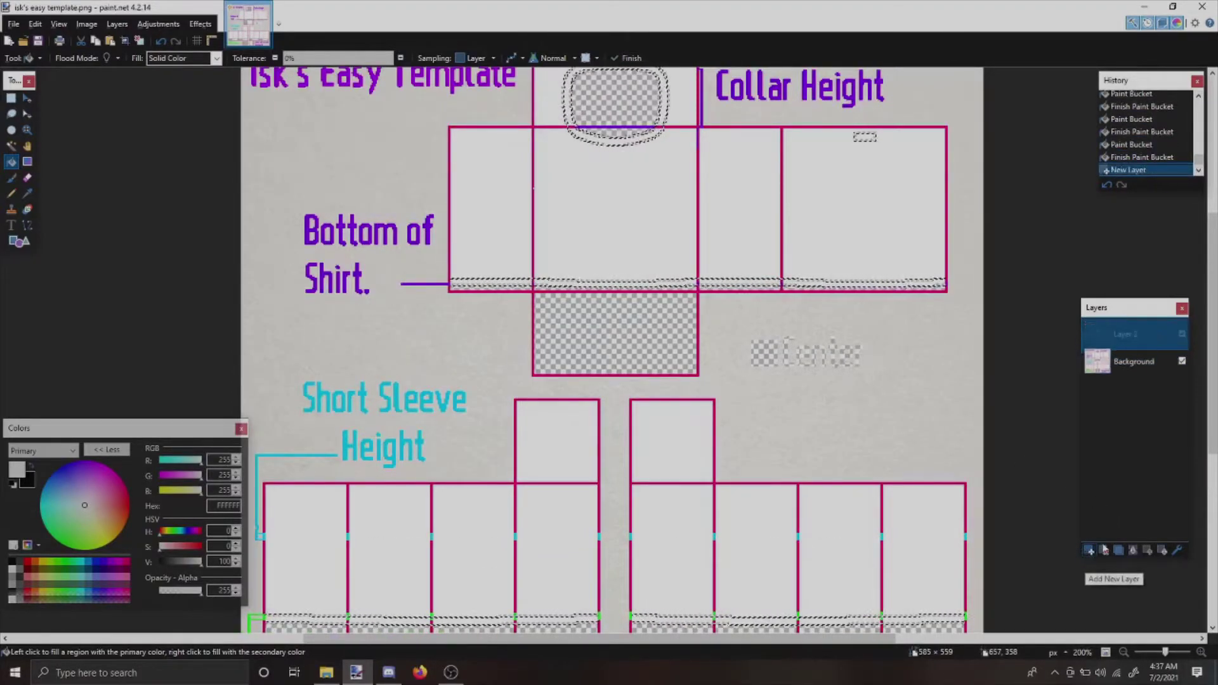
{"action": "left_click", "coordinate": [1176, 551]}
{"action": "type", "text": "line"}
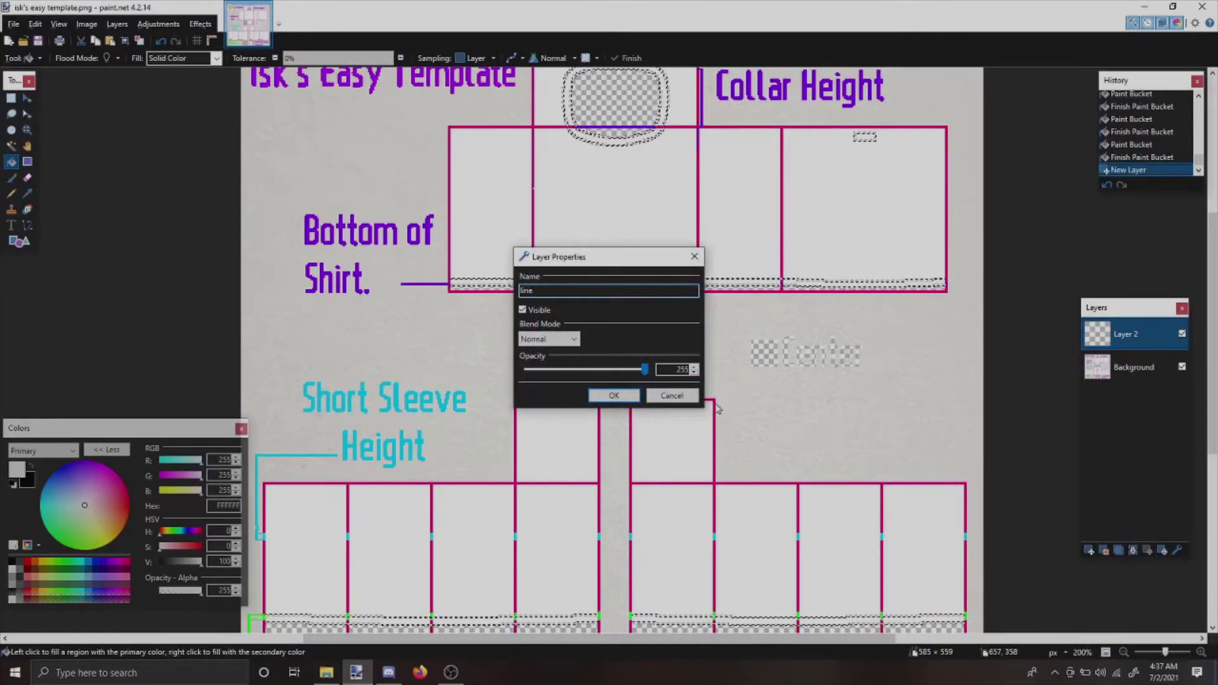
{"action": "left_click", "coordinate": [674, 397]}
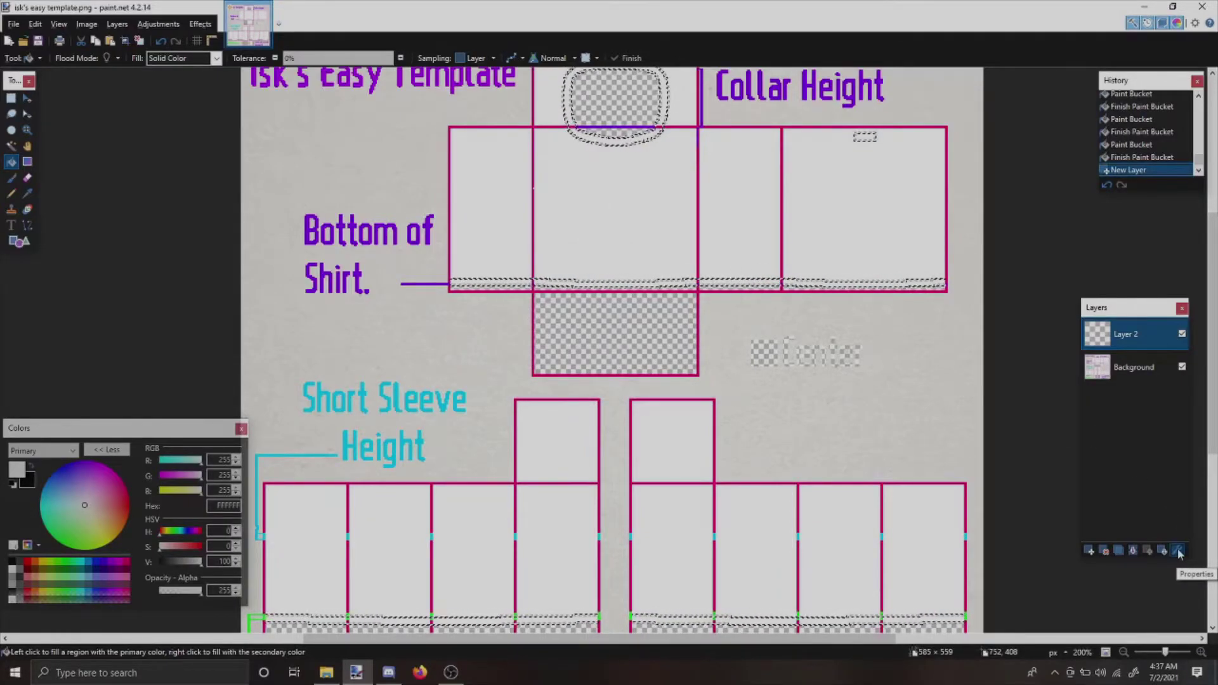
- Name the new layer linework, with blend mode Multiply and opacity 150
{"action": "left_click", "coordinate": [1178, 551]}
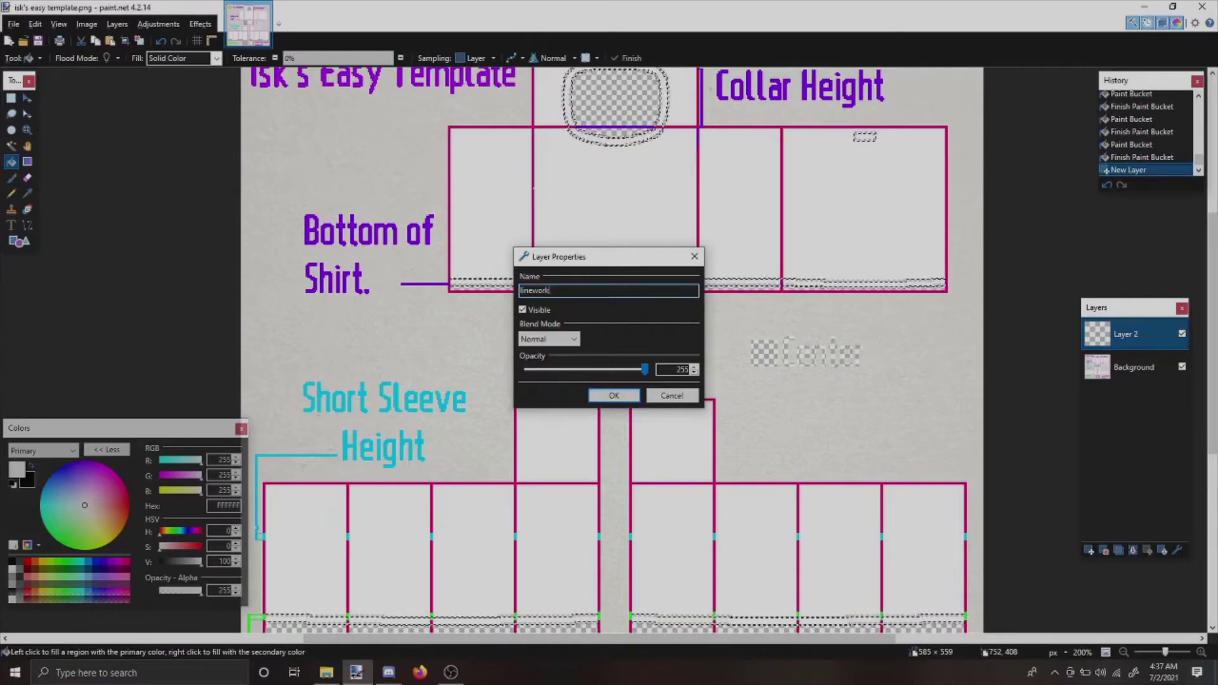
{"action": "left_click", "coordinate": [547, 340]}
{"action": "left_click", "coordinate": [566, 371]}
{"action": "double_click", "coordinate": [660, 374]}
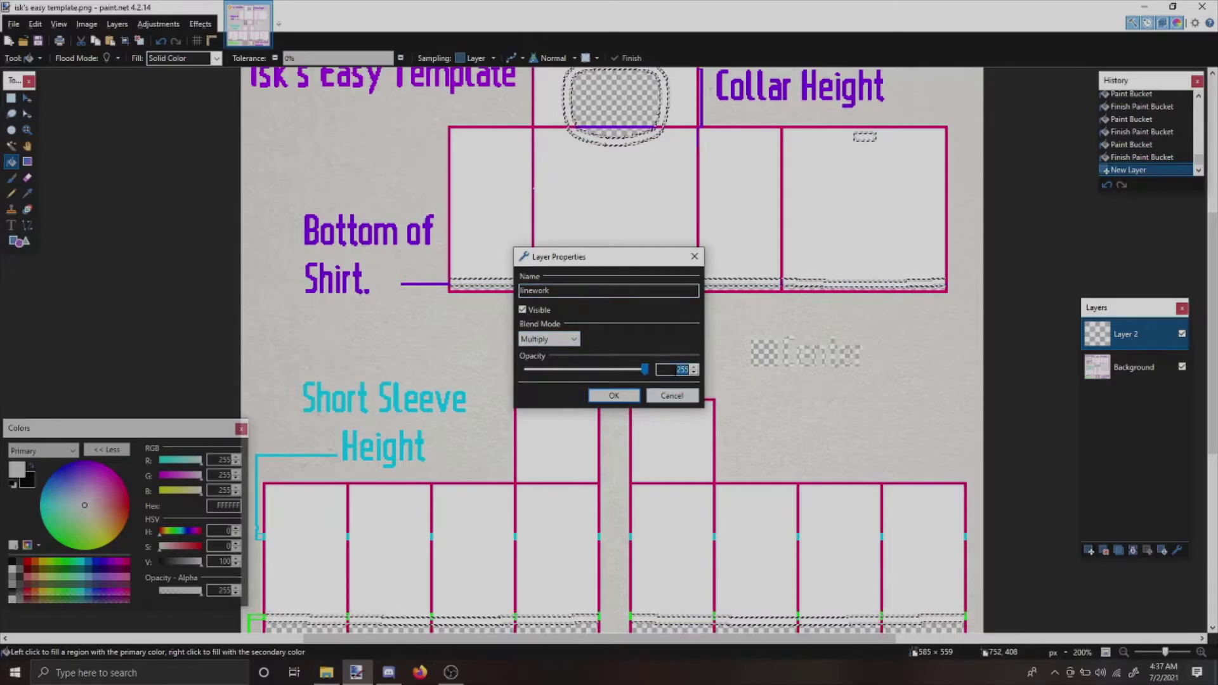
{"action": "type", "text": "150"}
{"action": "key", "text": "Return"}
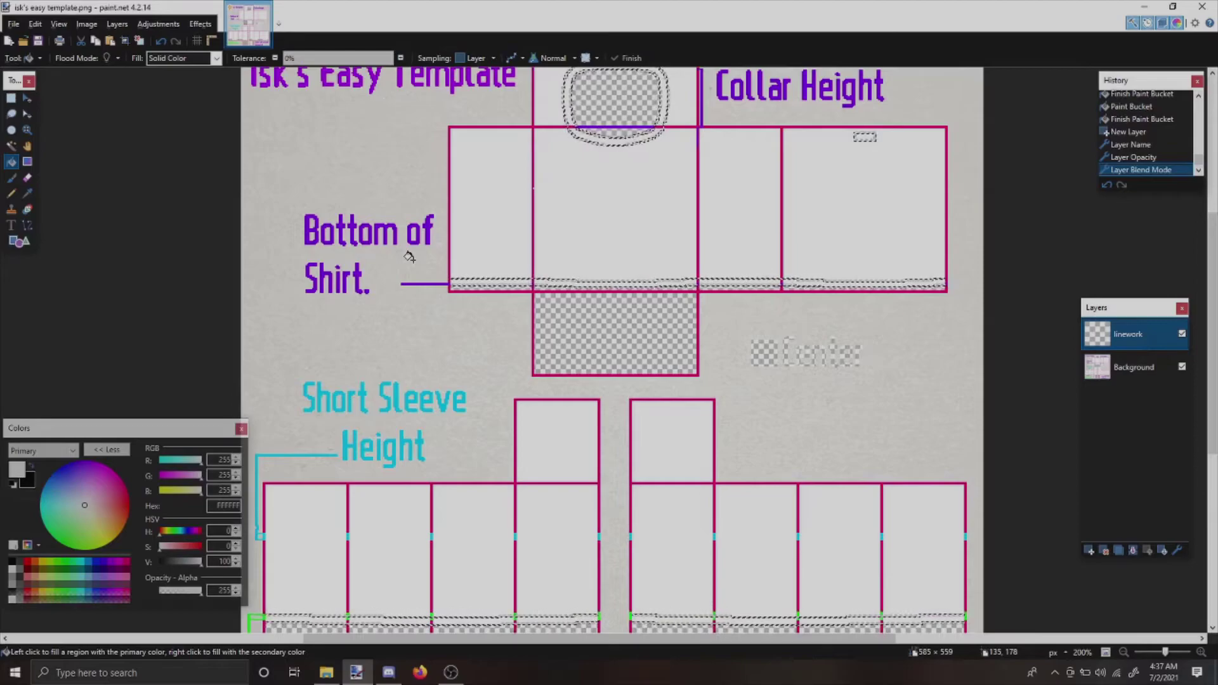
- Fill the outline selection with black (000000) on the linework layer and clear the selection
{"action": "left_click", "coordinate": [12, 484]}
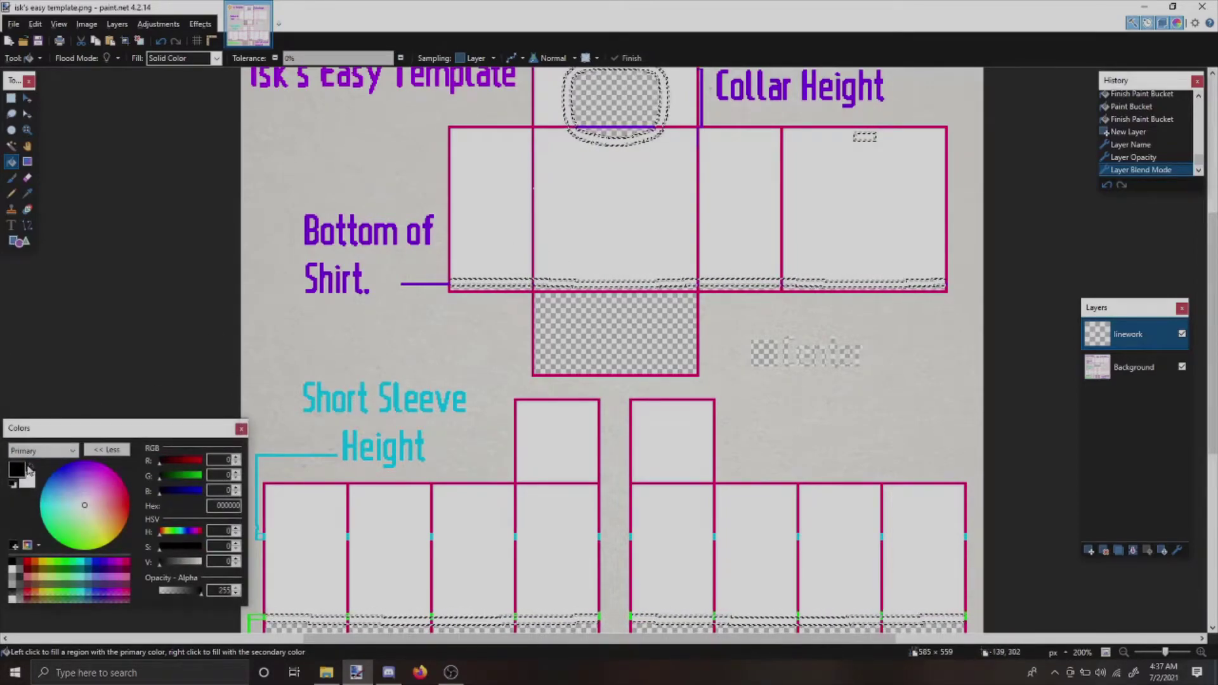
{"action": "scroll", "coordinate": [494, 277], "scroll_direction": "up", "scroll_amount": 3}
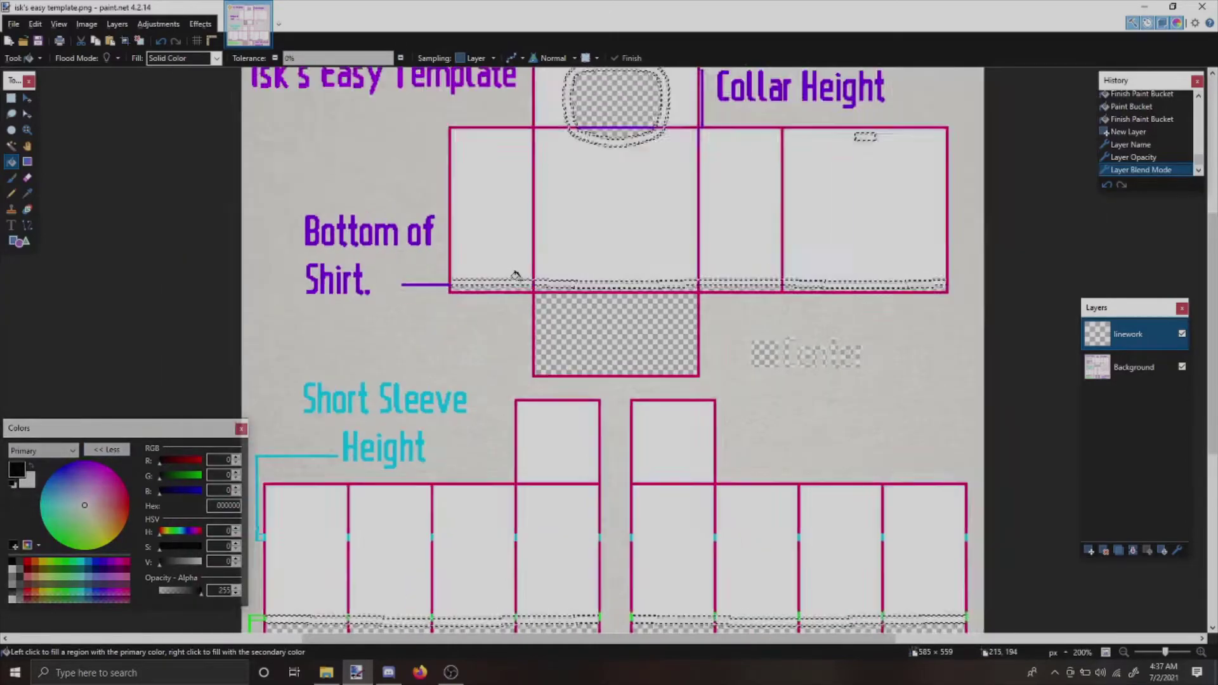
{"action": "scroll", "coordinate": [515, 276], "scroll_direction": "down", "scroll_amount": 4}
{"action": "scroll", "coordinate": [516, 275], "scroll_direction": "up", "scroll_amount": 4}
{"action": "scroll", "coordinate": [516, 275], "scroll_direction": "up", "scroll_amount": 3}
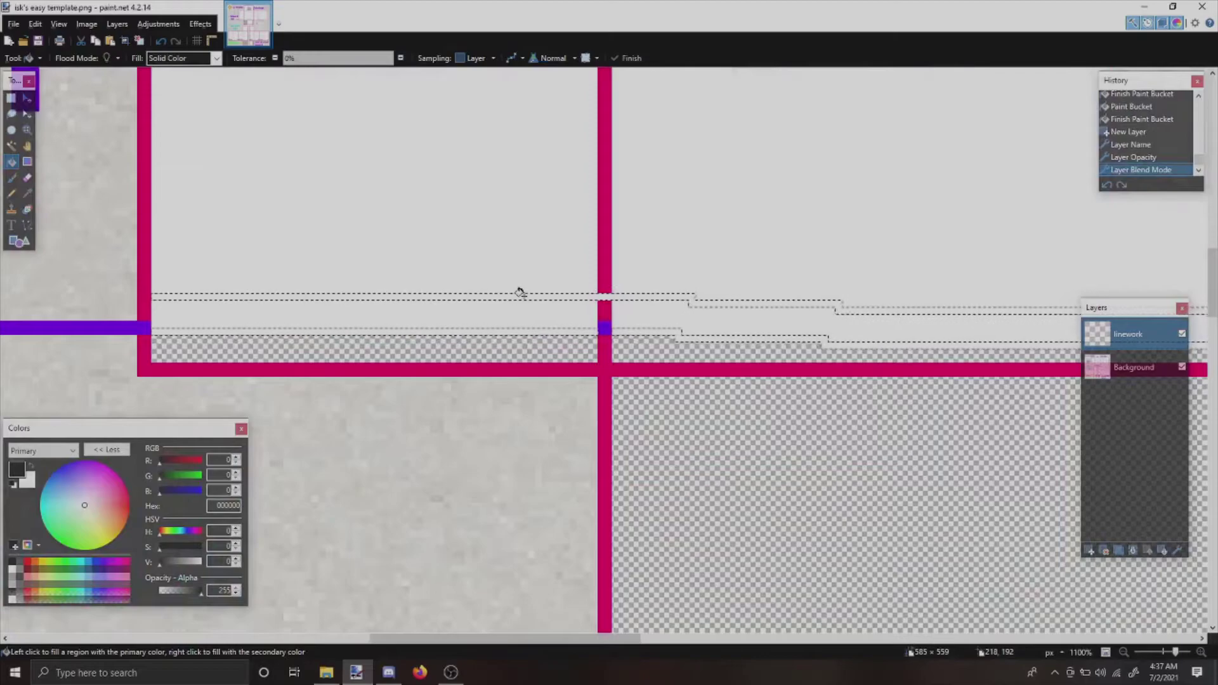
{"action": "left_click", "coordinate": [520, 292]}
{"action": "left_click", "coordinate": [13, 100]}
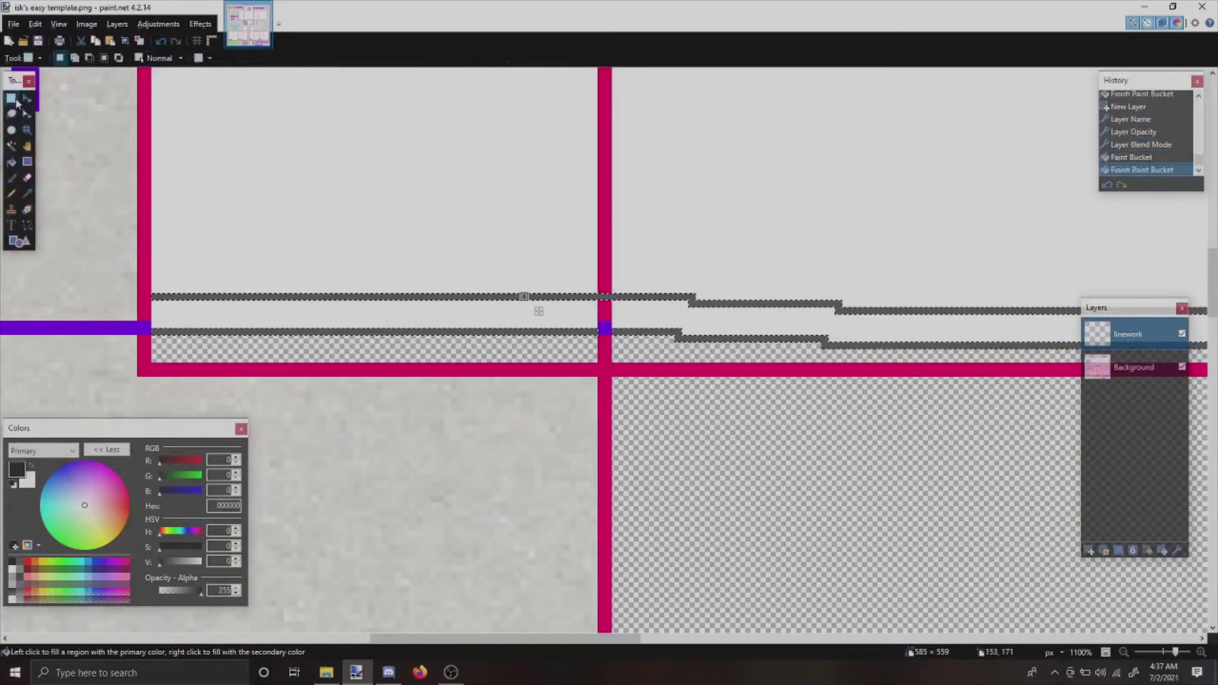
{"action": "scroll", "coordinate": [741, 306], "scroll_direction": "down", "scroll_amount": 4}
{"action": "left_click", "coordinate": [740, 305]}
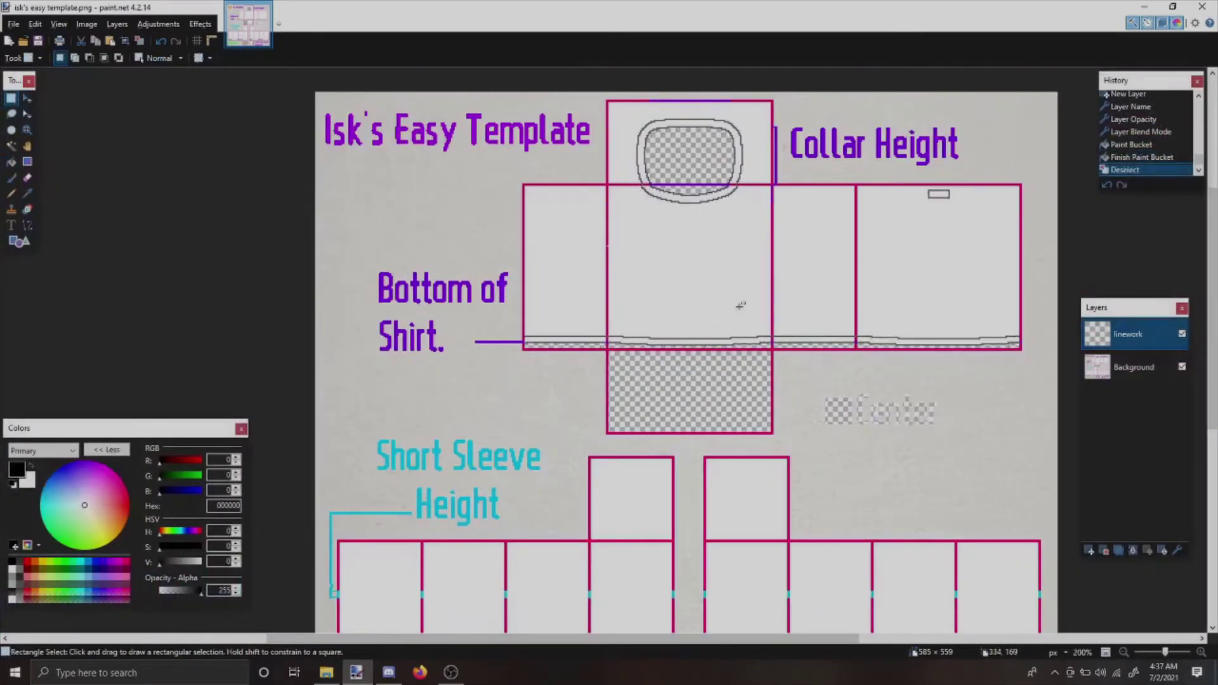
- Add a layer directly above the Background layer, named stitching, with blend mode Multiply and reduced opacity
{"action": "scroll", "coordinate": [740, 305], "scroll_direction": "down", "scroll_amount": 2}
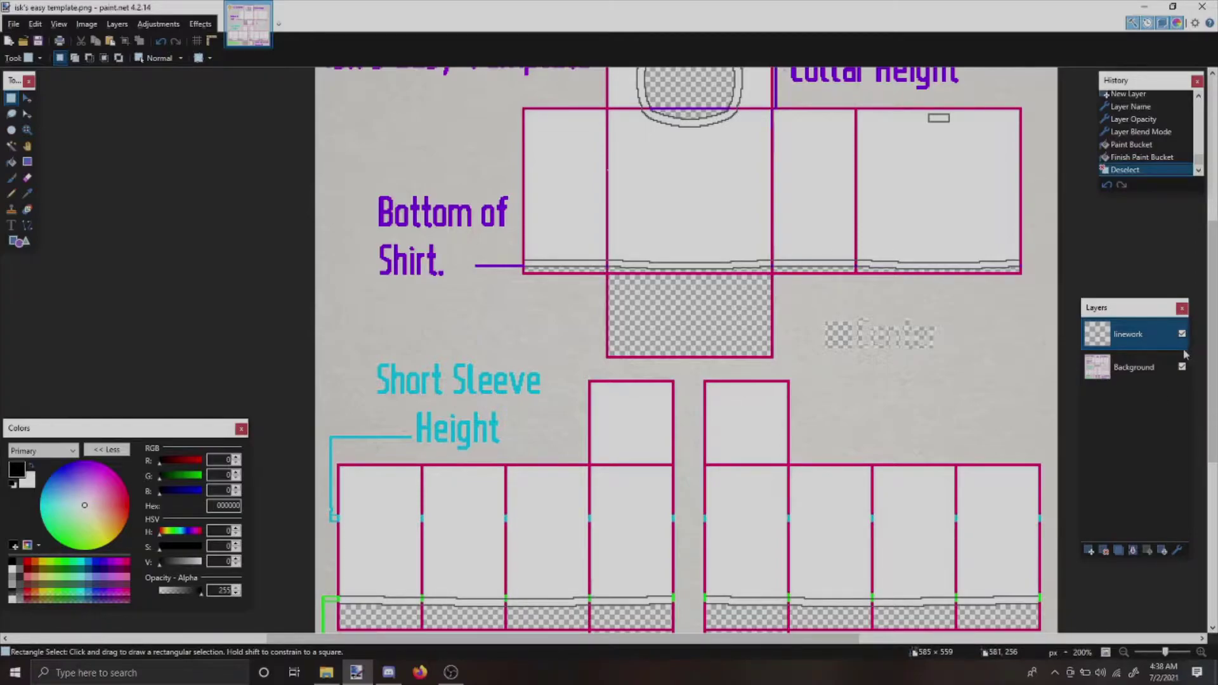
{"action": "left_click", "coordinate": [1132, 366]}
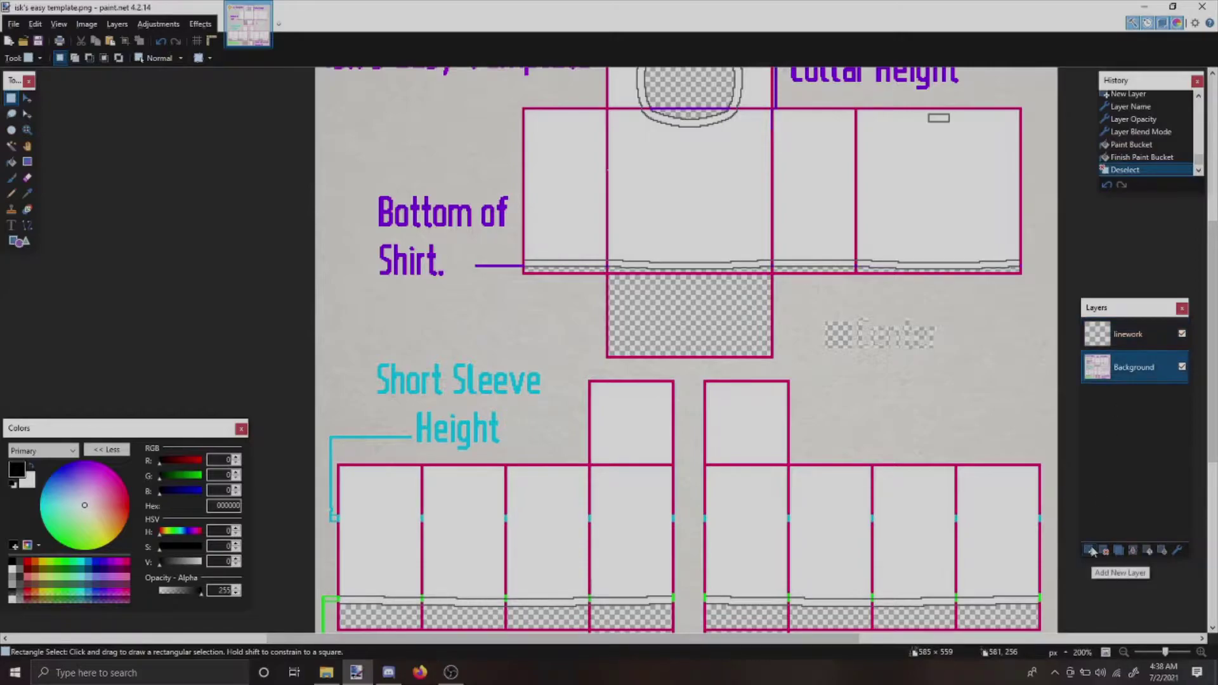
{"action": "left_click", "coordinate": [1091, 550]}
{"action": "left_click", "coordinate": [1177, 550]}
{"action": "type", "text": "stitching"}
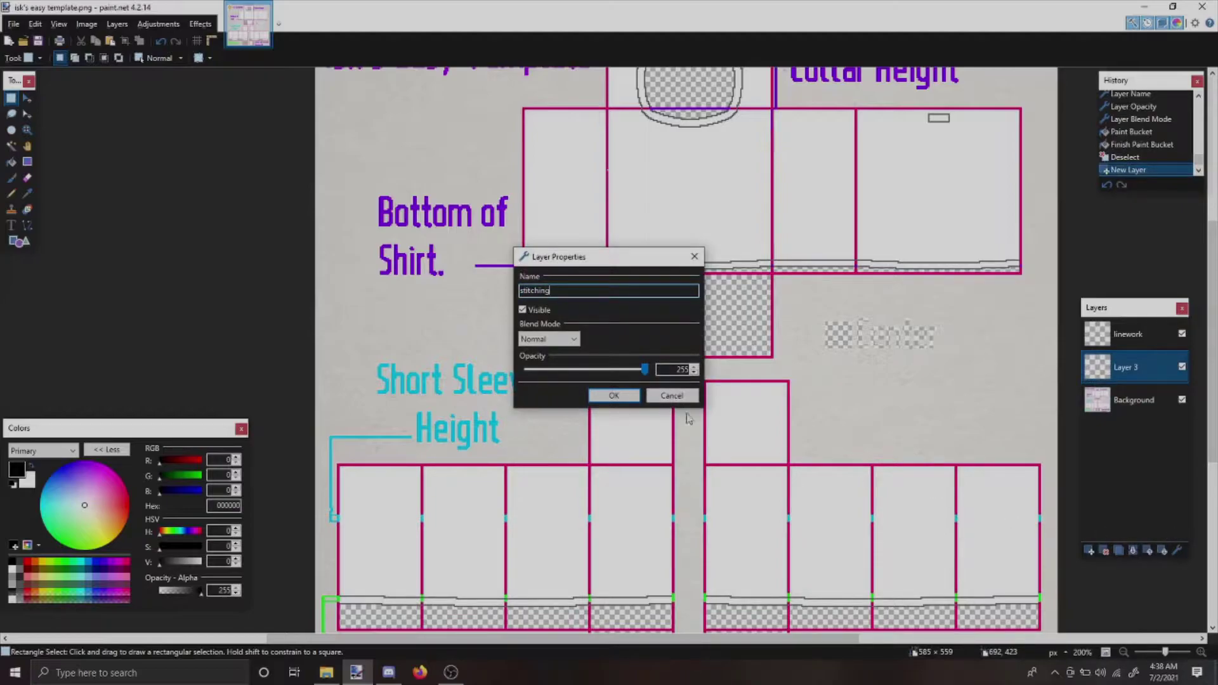
{"action": "left_click", "coordinate": [560, 340]}
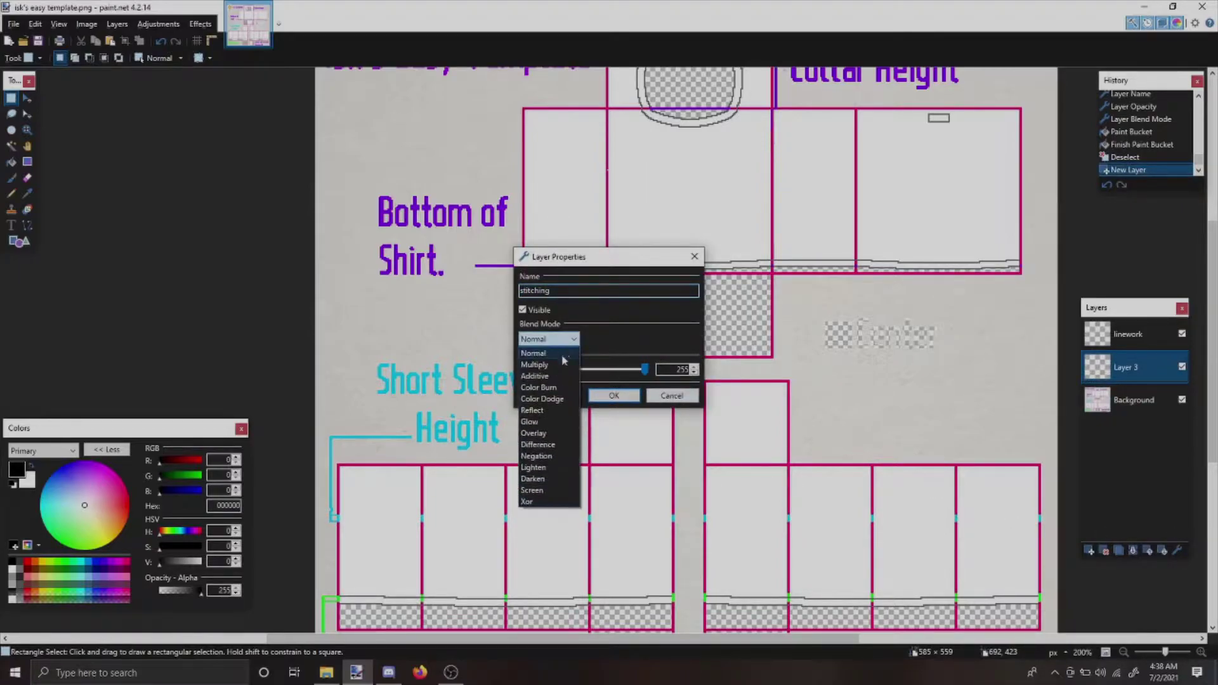
{"action": "left_click", "coordinate": [535, 365]}
{"action": "double_click", "coordinate": [679, 370]}
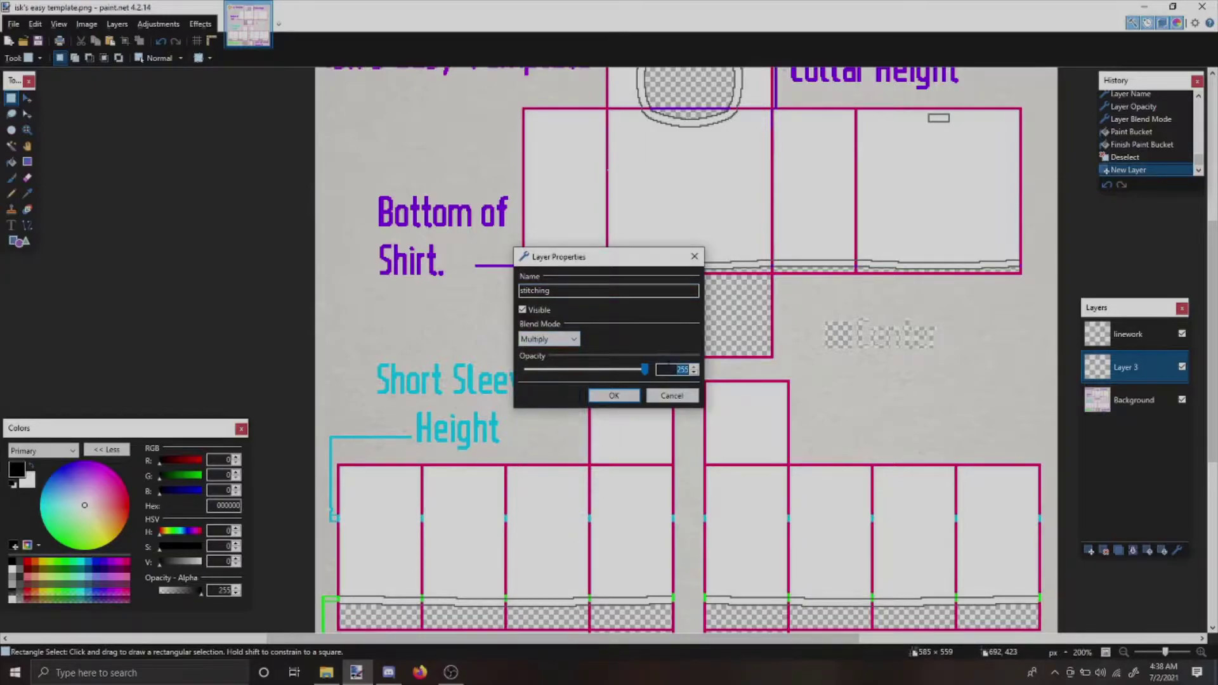
{"action": "key", "text": "Return"}
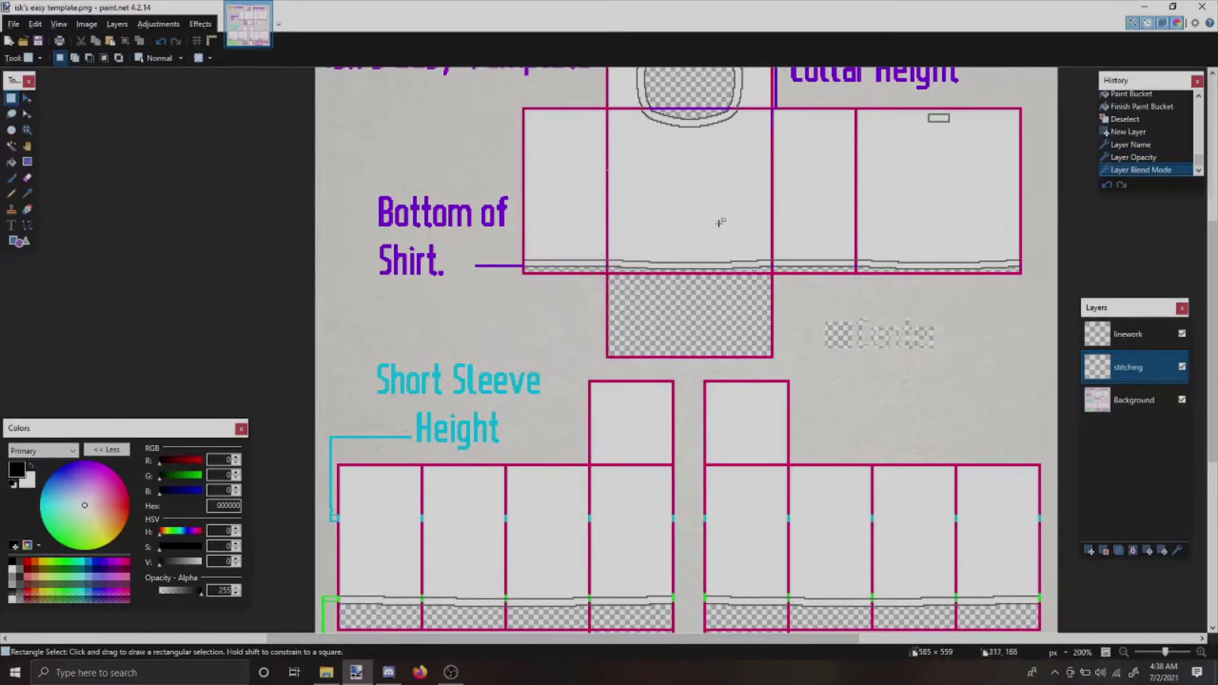
- Draw a straight horizontal stitching line between the two collar outlines along the collar's top edge on the stitching layer
{"action": "key", "text": "z"}
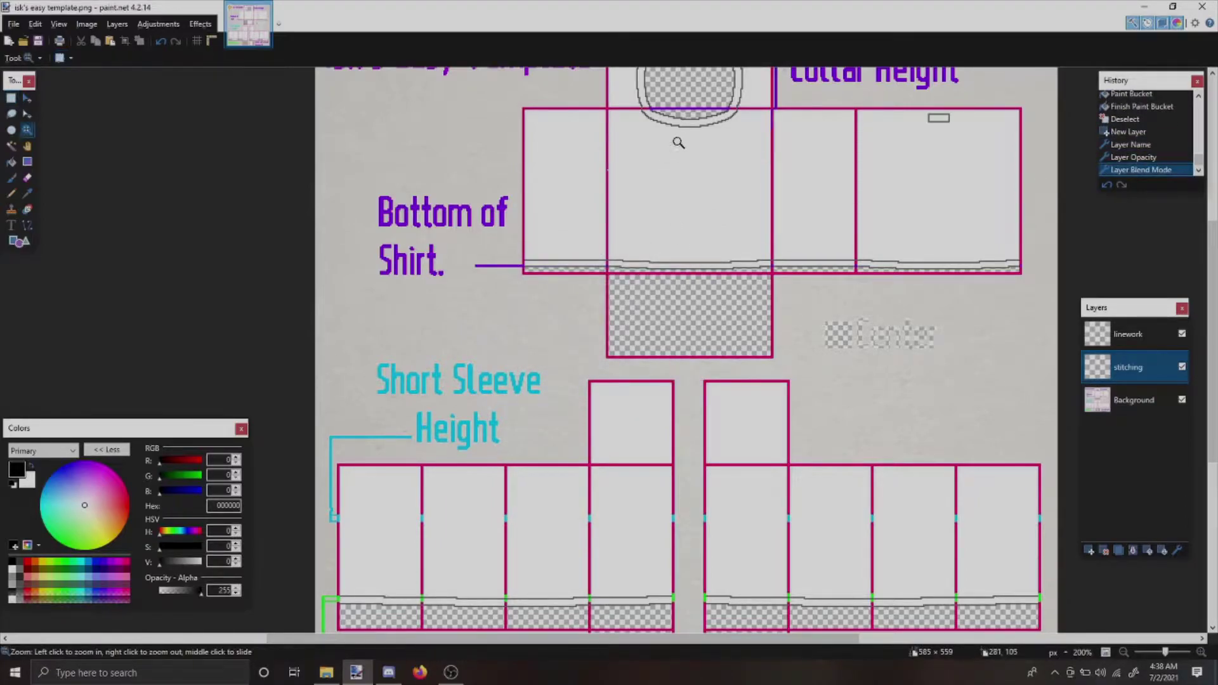
{"action": "left_click", "coordinate": [685, 100]}
{"action": "left_click", "coordinate": [683, 95]}
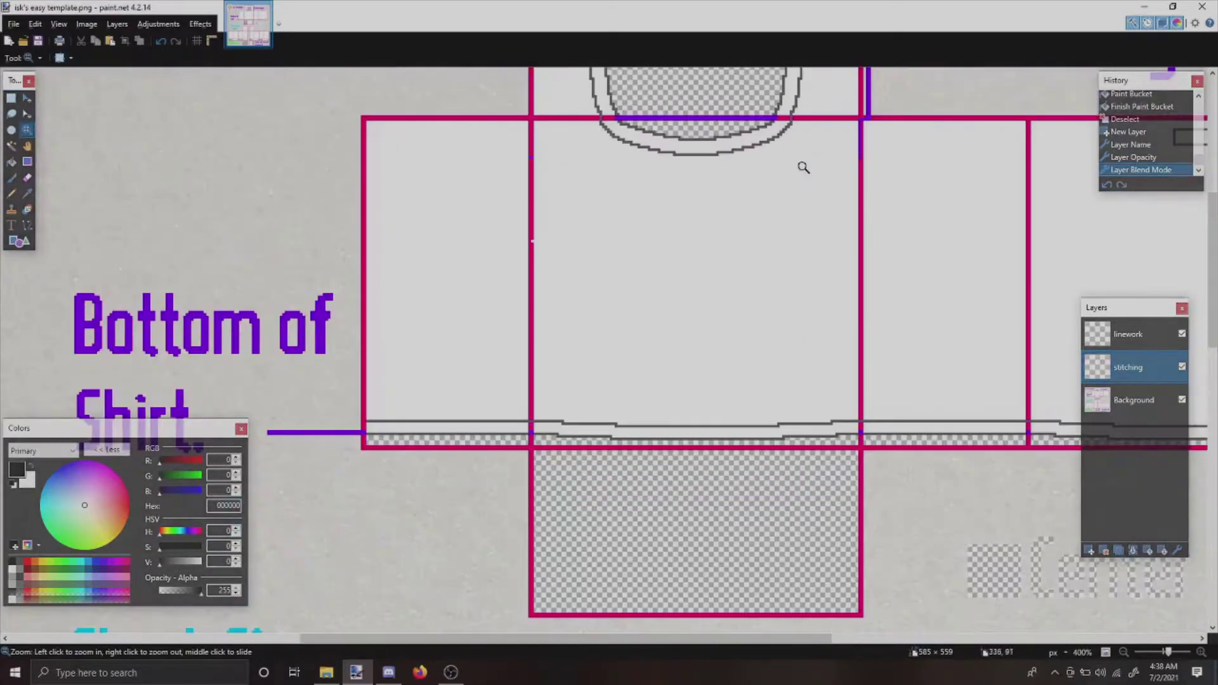
{"action": "scroll", "coordinate": [803, 165], "scroll_direction": "up", "scroll_amount": 3}
{"action": "left_click", "coordinate": [751, 159]}
{"action": "left_click", "coordinate": [727, 162]}
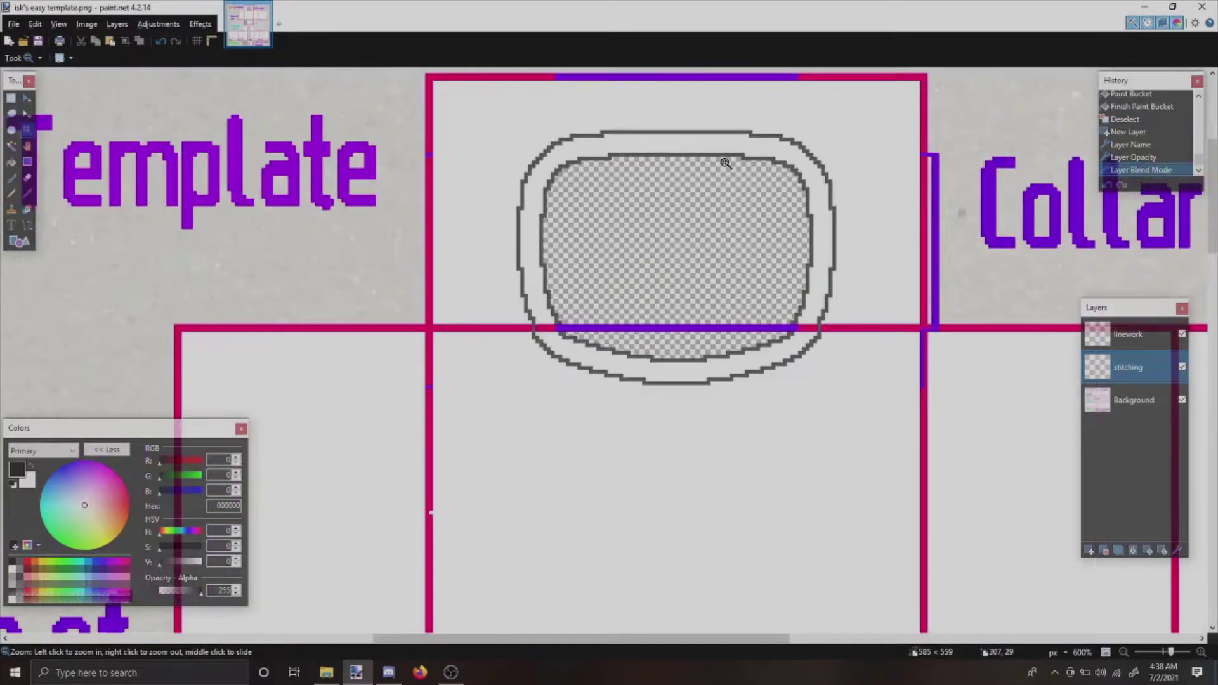
{"action": "left_click", "coordinate": [725, 160]}
{"action": "left_click", "coordinate": [723, 158]}
{"action": "left_click", "coordinate": [640, 158]}
{"action": "left_click", "coordinate": [573, 143]}
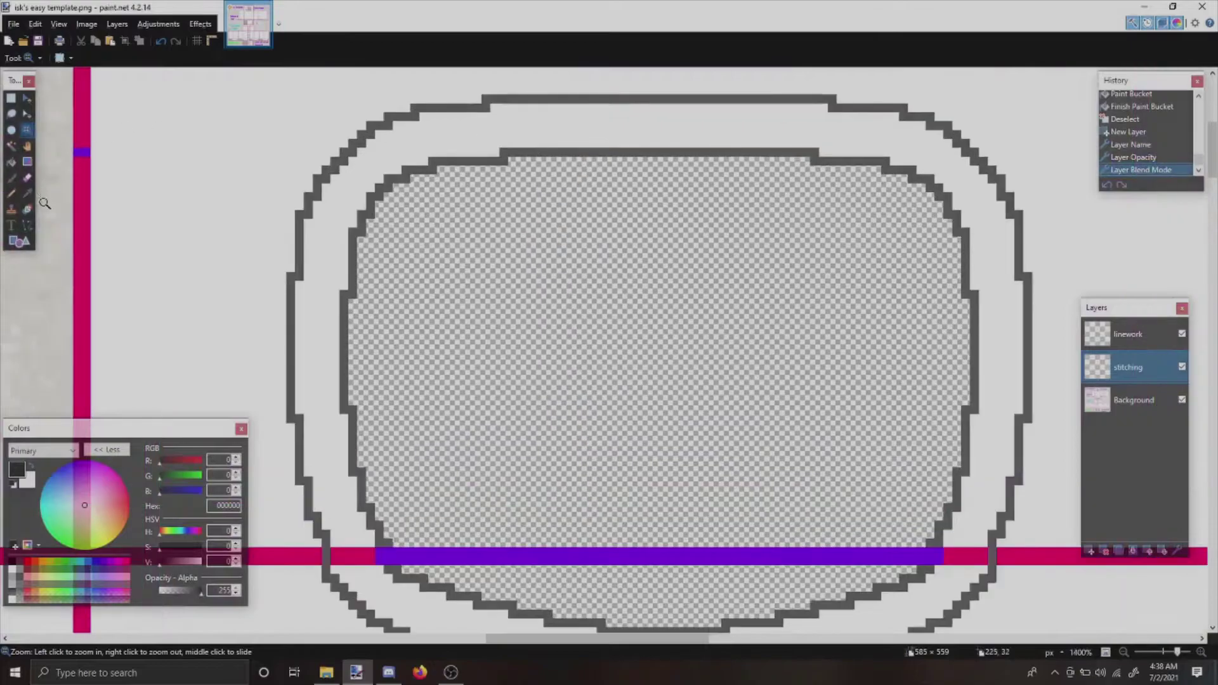
{"action": "key", "text": "o"}
{"action": "left_click_drag", "start_coordinate": [503, 115], "coordinate": [818, 116]}
{"action": "key", "text": "Return"}
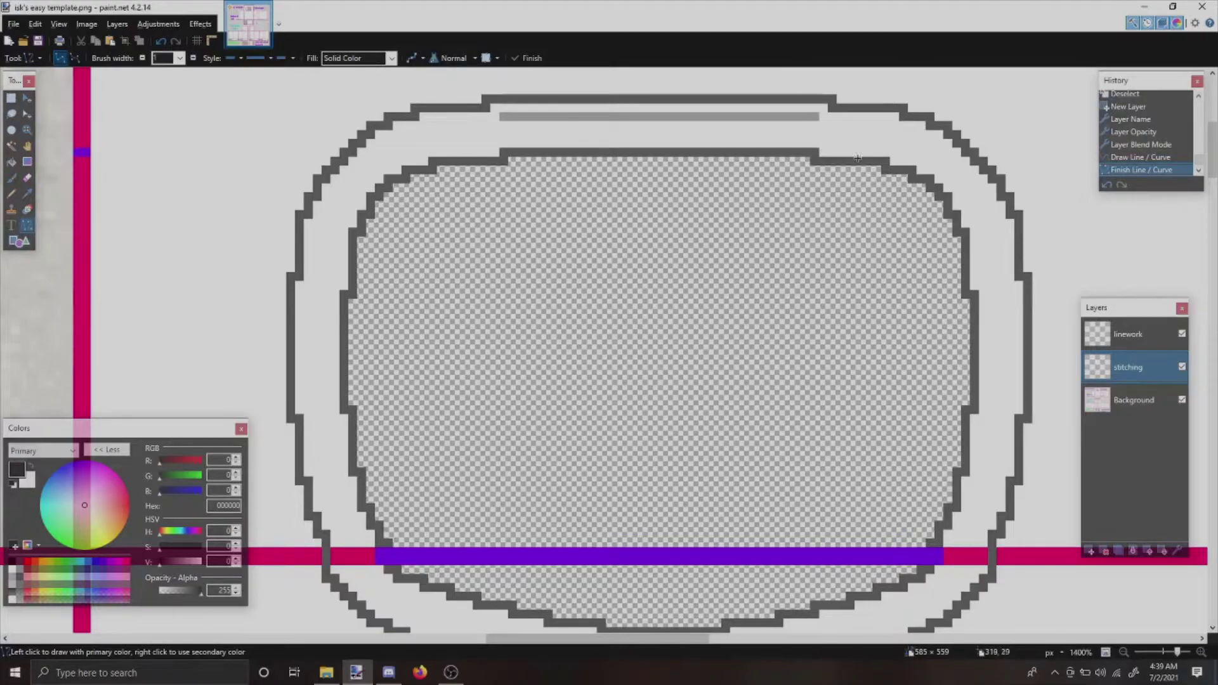
- Continue the stitching around the collar's upper-right curve with short line segments, midway between the two outlines
{"action": "mouse_move", "coordinate": [814, 126]}
{"action": "left_mouse_down"}
{"action": "mouse_move", "coordinate": [888, 126]}
{"action": "mouse_move", "coordinate": [943, 153]}
{"action": "mouse_move", "coordinate": [979, 188]}
{"action": "mouse_move", "coordinate": [992, 278]}
{"action": "mouse_move", "coordinate": [996, 230]}
{"action": "left_mouse_up"}
{"action": "key", "text": "Return"}
{"action": "key", "text": "Return"}
{"action": "key", "text": "Return"}
{"action": "key", "text": "Return"}
{"action": "key", "text": "Return"}
{"action": "key", "text": "Return"}
{"action": "key", "text": "Return"}
{"action": "key", "text": "Return"}
{"action": "key", "text": "Return"}
- Pencil the stitching further down the collar's upper-right side, following the outline's steps, and undo the last stroke
{"action": "key", "text": "z"}
{"action": "left_click", "coordinate": [1020, 206]}
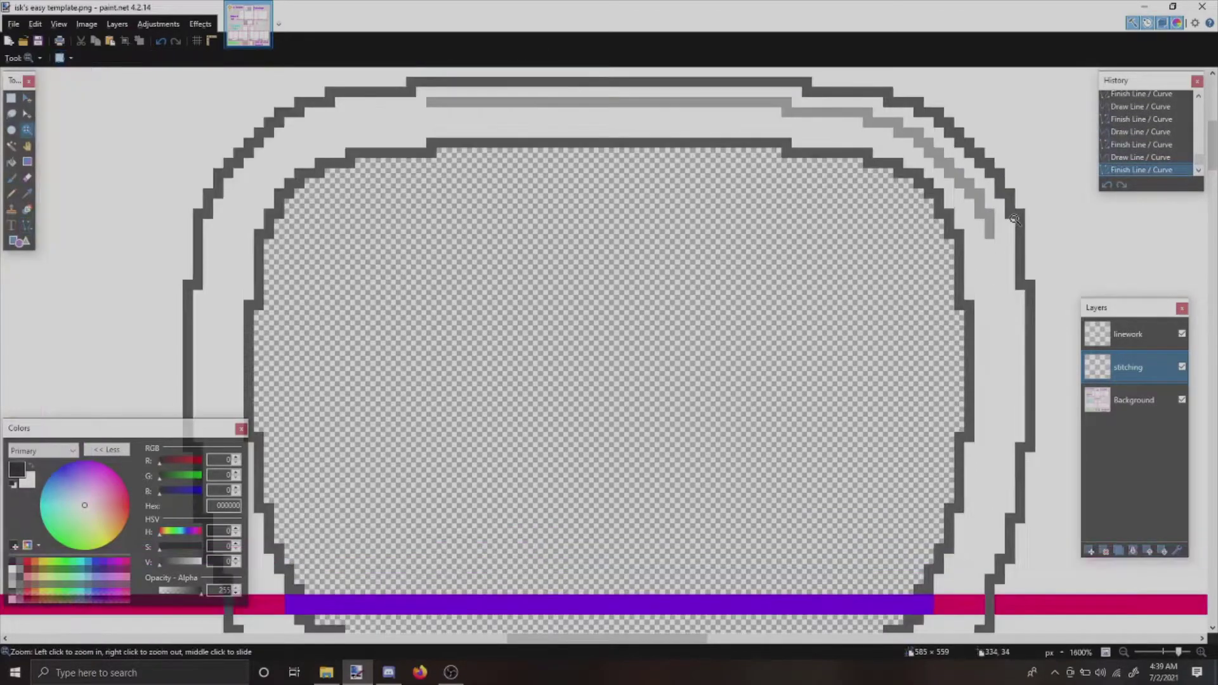
{"action": "left_click", "coordinate": [1022, 206]}
{"action": "left_click", "coordinate": [1022, 206]}
{"action": "left_click", "coordinate": [1022, 206]}
{"action": "key", "text": "p"}
{"action": "left_click_drag", "start_coordinate": [966, 233], "coordinate": [945, 229]}
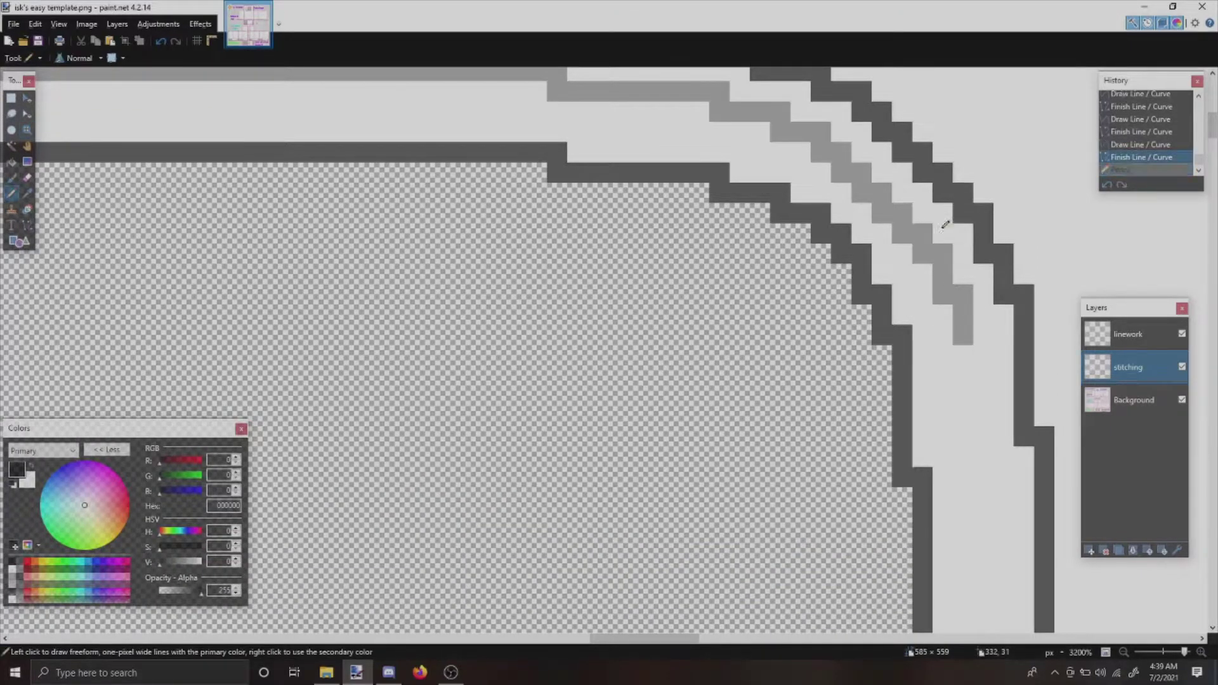
{"action": "left_click", "coordinate": [984, 335]}
{"action": "left_click_drag", "start_coordinate": [985, 331], "coordinate": [987, 445]}
{"action": "left_click_drag", "start_coordinate": [999, 455], "coordinate": [1004, 525]}
{"action": "key", "text": "ctrl+z"}
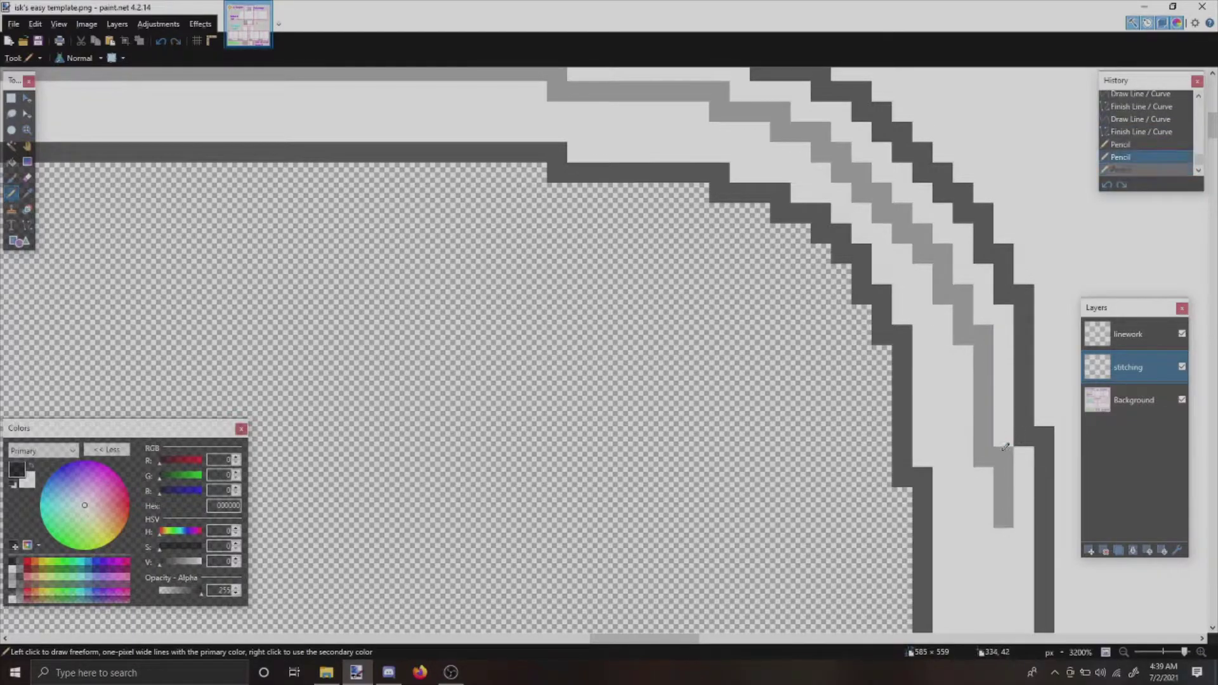
- Extend the stitching with line segments down the collar's right side to the shoulder seam
{"action": "mouse_move", "coordinate": [993, 470]}
{"action": "left_mouse_down"}
{"action": "mouse_move", "coordinate": [1005, 470]}
{"action": "mouse_move", "coordinate": [987, 414]}
{"action": "mouse_move", "coordinate": [985, 230]}
{"action": "mouse_move", "coordinate": [984, 375]}
{"action": "mouse_move", "coordinate": [942, 512]}
{"action": "mouse_move", "coordinate": [939, 497]}
{"action": "mouse_move", "coordinate": [902, 481]}
{"action": "mouse_move", "coordinate": [910, 413]}
{"action": "mouse_move", "coordinate": [918, 421]}
{"action": "left_mouse_up"}
{"action": "key", "text": "o"}
{"action": "scroll", "coordinate": [988, 444], "scroll_direction": "down", "scroll_amount": 7}
{"action": "scroll", "coordinate": [920, 486], "scroll_direction": "down", "scroll_amount": 2}
{"action": "left_click", "coordinate": [898, 415]}
{"action": "key", "text": "p"}
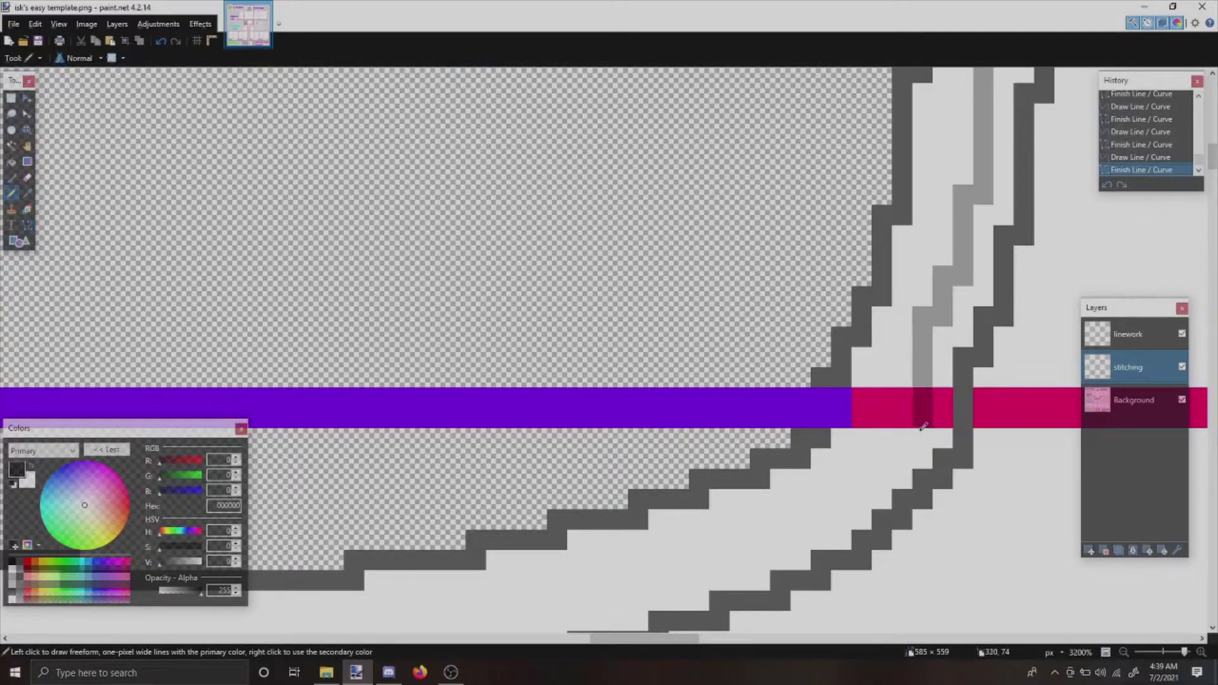
- Undo the stray pencil stroke at the seam and continue the stitching along the collar's lower-right curve to the bottom centre
{"action": "mouse_move", "coordinate": [924, 401]}
{"action": "left_mouse_down"}
{"action": "mouse_move", "coordinate": [923, 439]}
{"action": "mouse_move", "coordinate": [923, 364]}
{"action": "left_mouse_up"}
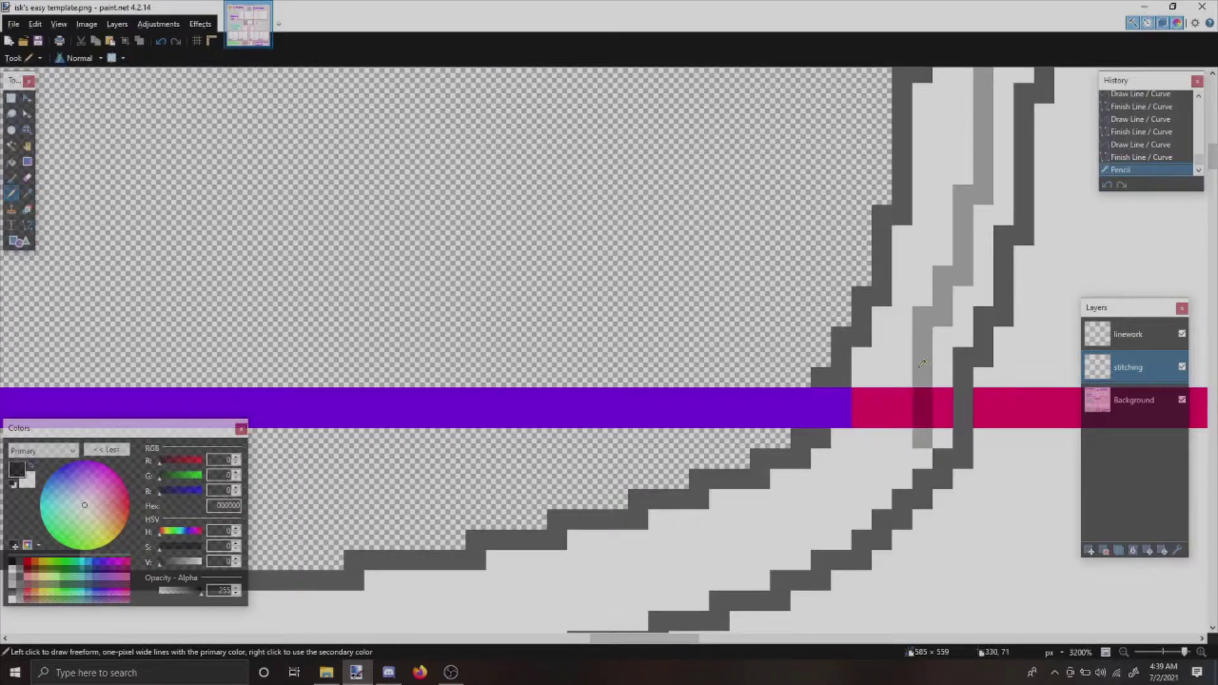
{"action": "key", "text": "ctrl+z"}
{"action": "mouse_move", "coordinate": [907, 385]}
{"action": "left_mouse_down"}
{"action": "mouse_move", "coordinate": [910, 438]}
{"action": "mouse_move", "coordinate": [821, 520]}
{"action": "mouse_move", "coordinate": [775, 519]}
{"action": "mouse_move", "coordinate": [672, 581]}
{"action": "mouse_move", "coordinate": [306, 620]}
{"action": "mouse_move", "coordinate": [569, 180]}
{"action": "mouse_move", "coordinate": [530, 212]}
{"action": "mouse_move", "coordinate": [549, 215]}
{"action": "mouse_move", "coordinate": [536, 225]}
{"action": "mouse_move", "coordinate": [130, 272]}
{"action": "left_mouse_up"}
{"action": "key", "text": "e"}
{"action": "left_click", "coordinate": [921, 418]}
{"action": "left_click", "coordinate": [921, 400]}
{"action": "key", "text": "o"}
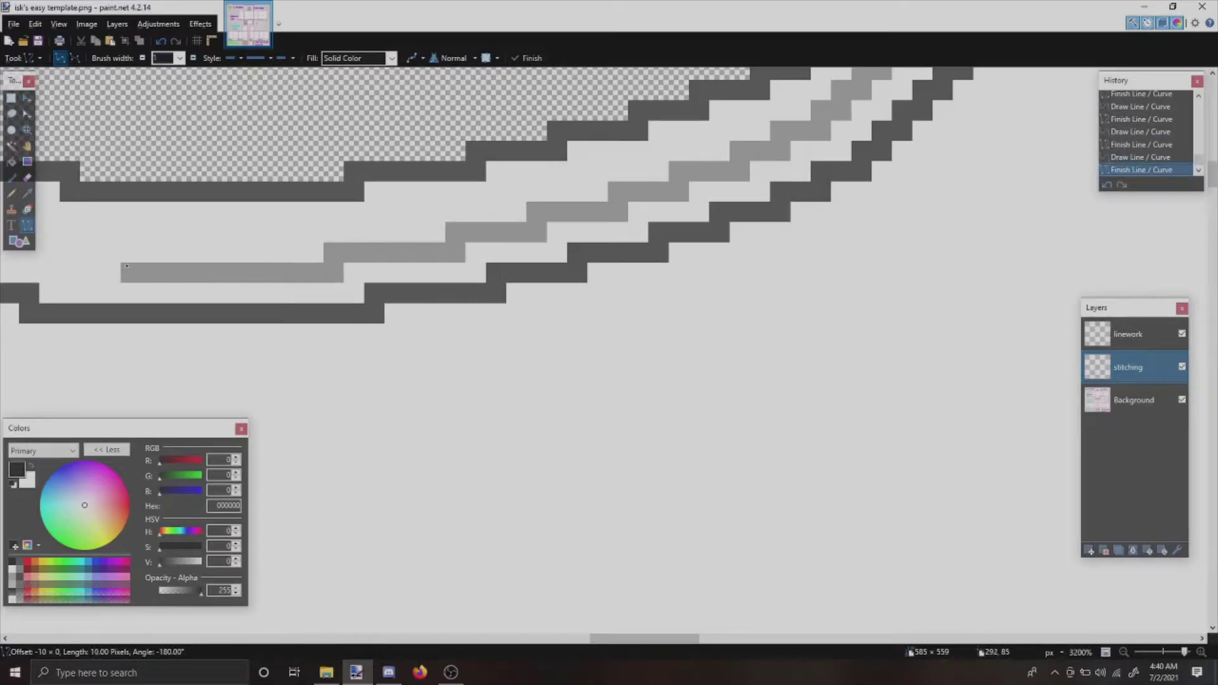
- Select the right-half collar stitching line on the stitching layer with the Magic Wand
{"action": "left_click", "coordinate": [11, 146]}
{"action": "scroll", "coordinate": [609, 362], "scroll_direction": "down", "scroll_amount": 3}
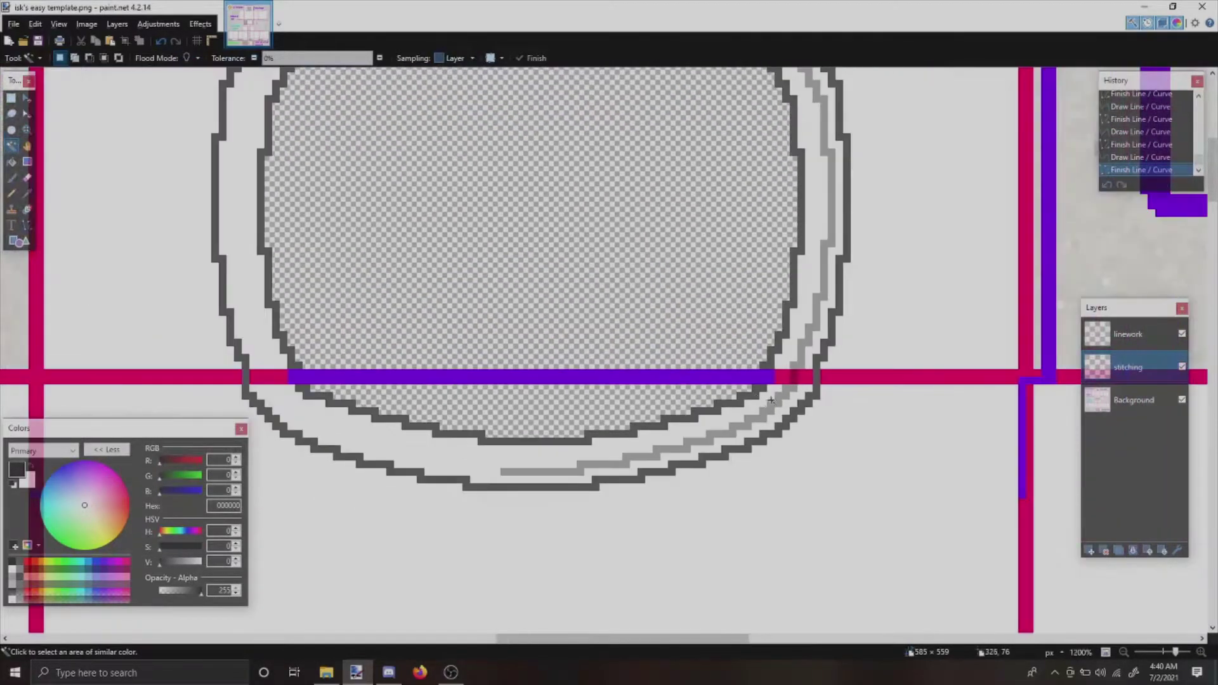
{"action": "scroll", "coordinate": [770, 400], "scroll_direction": "down", "scroll_amount": 12}
{"action": "scroll", "coordinate": [777, 402], "scroll_direction": "down", "scroll_amount": 3}
{"action": "scroll", "coordinate": [793, 408], "scroll_direction": "up", "scroll_amount": 4}
{"action": "scroll", "coordinate": [806, 415], "scroll_direction": "down", "scroll_amount": 3}
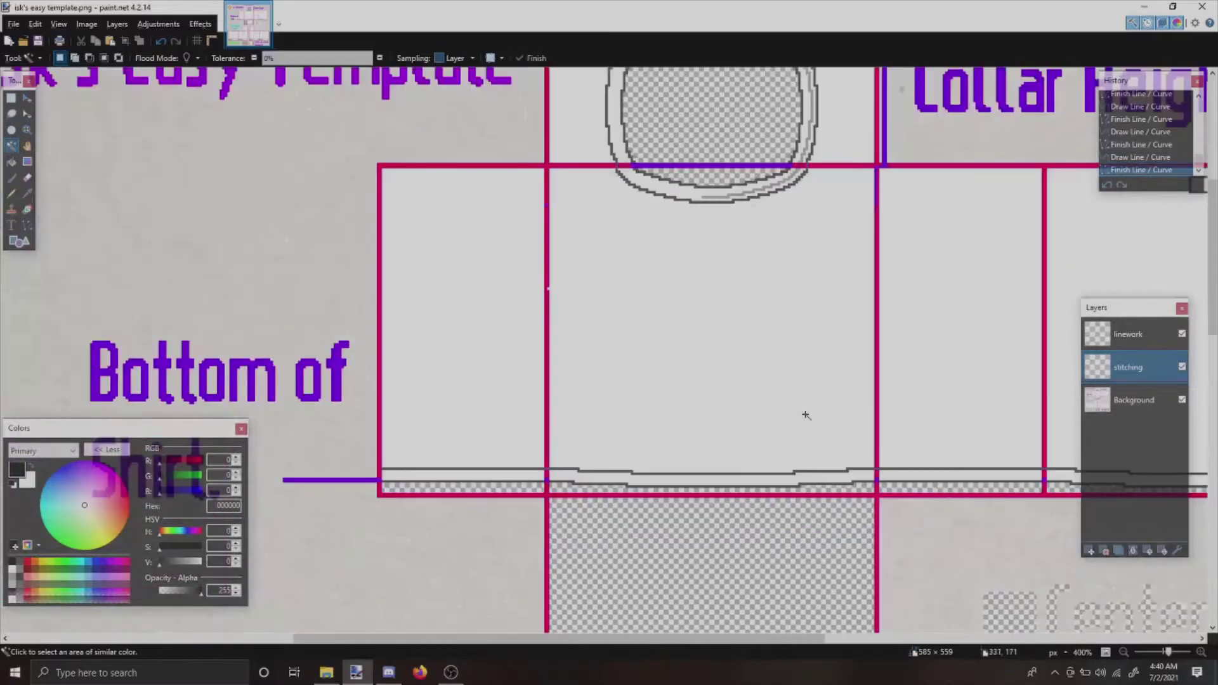
{"action": "scroll", "coordinate": [806, 415], "scroll_direction": "up", "scroll_amount": 4}
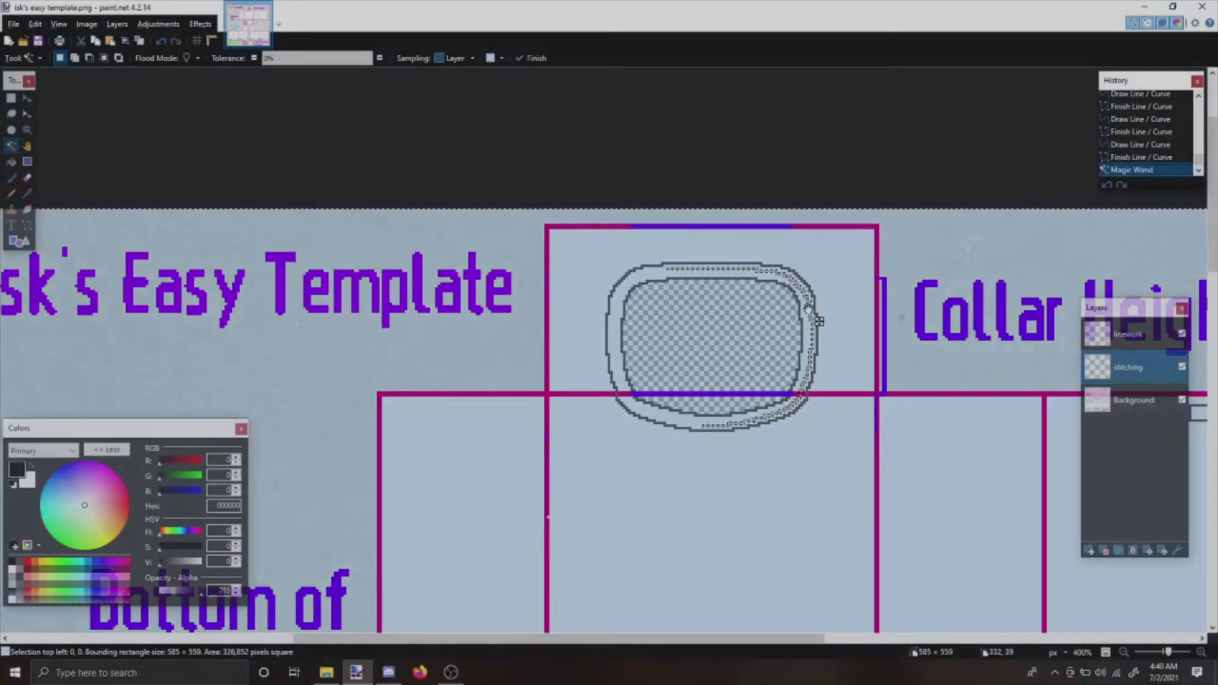
{"action": "left_click", "coordinate": [815, 309]}
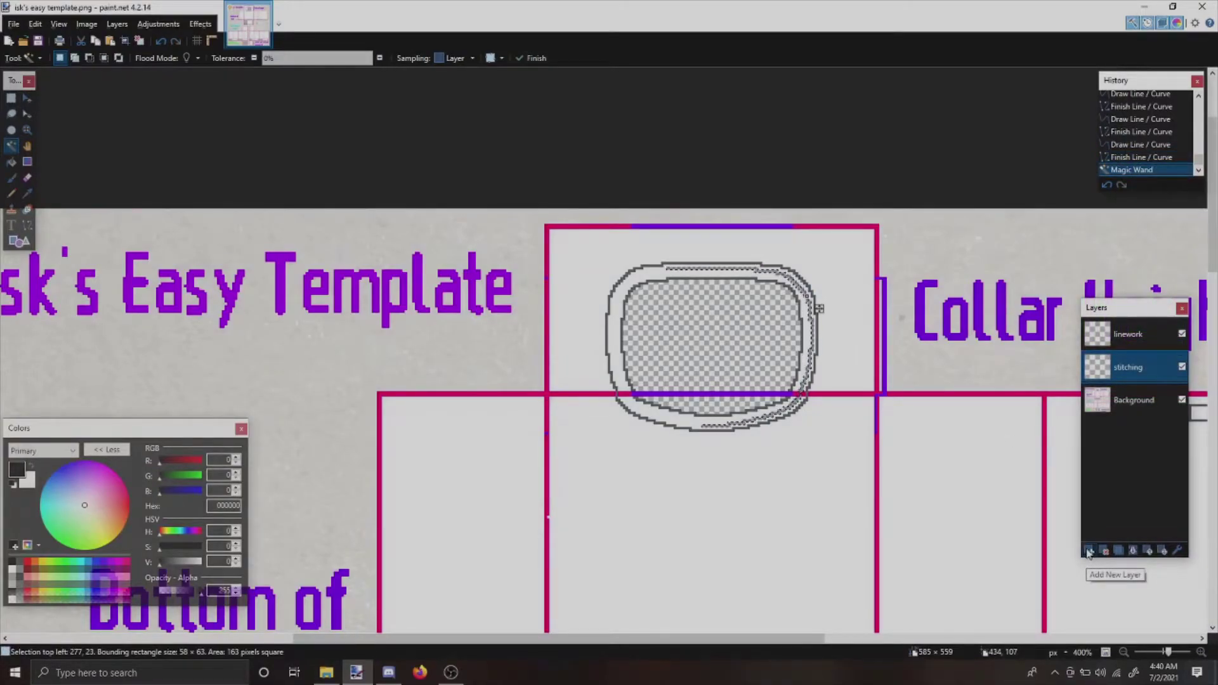
- Copy the selected stitching onto a new layer above the stitching layer, flip it horizontally, and select the whole layer
{"action": "left_click", "coordinate": [1089, 550]}
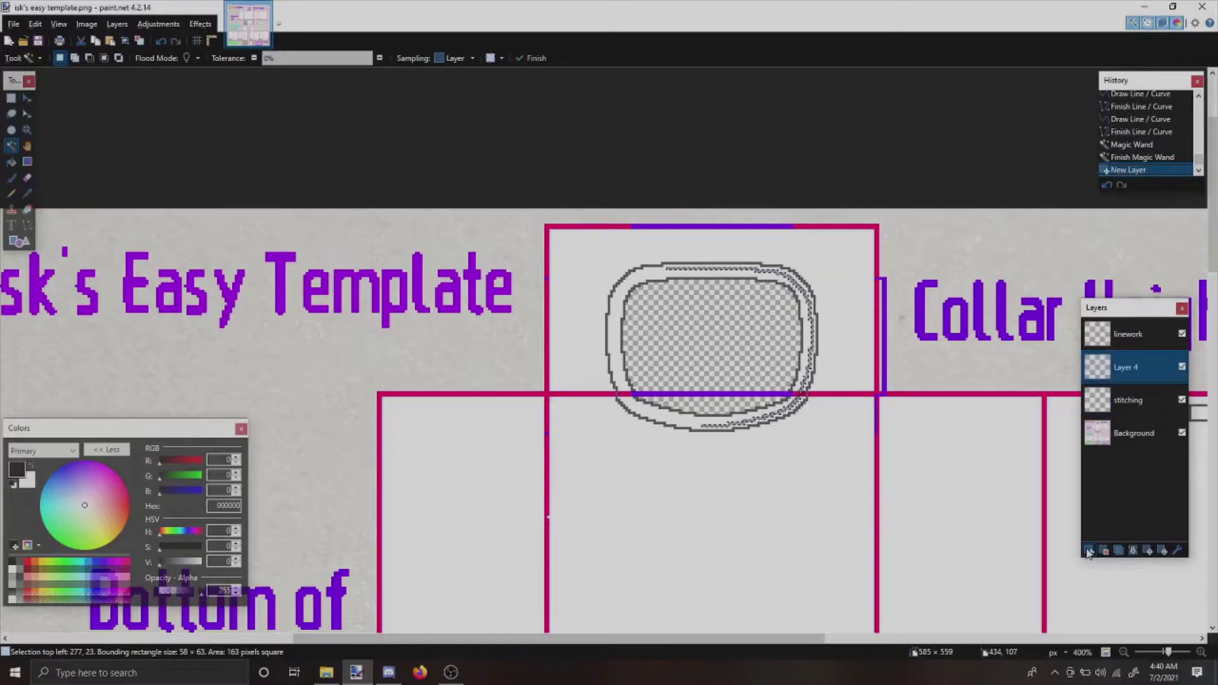
{"action": "key", "text": "ctrl+v"}
{"action": "left_click", "coordinate": [117, 24]}
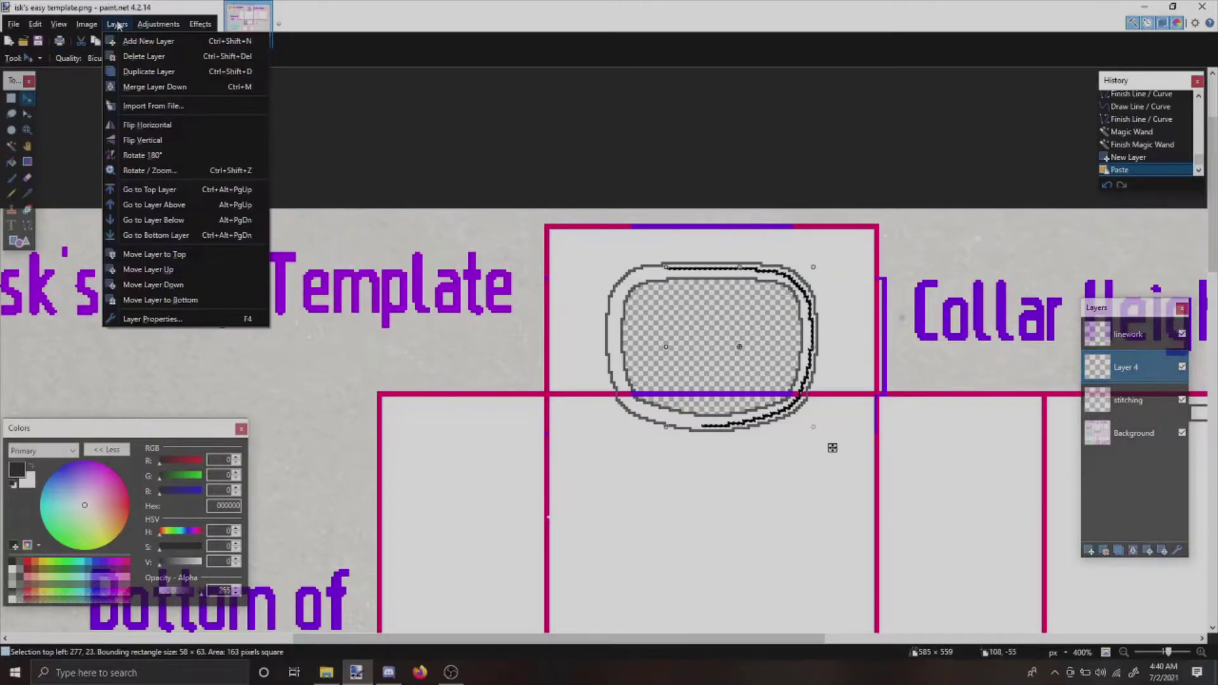
{"action": "left_click", "coordinate": [147, 125]}
{"action": "key", "text": "ctrl+a"}
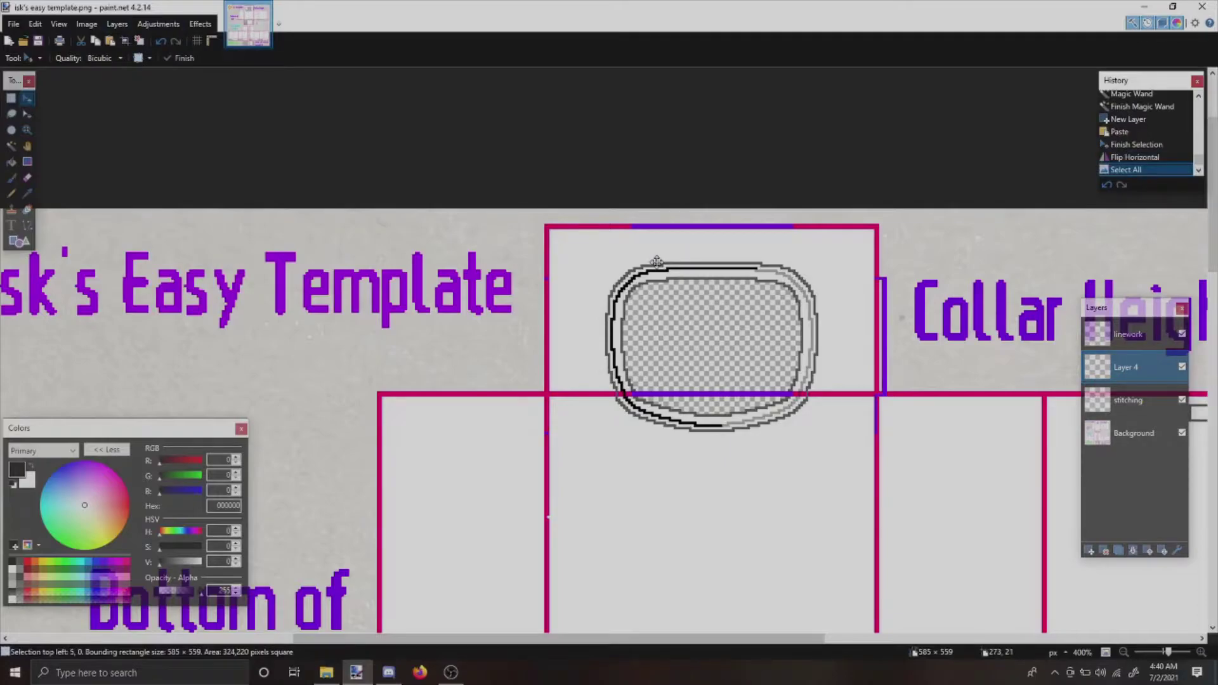
- Merge the mirrored collar stitching on Layer 4 down into the stitching layer and clear the selection
{"action": "left_click", "coordinate": [657, 261]}
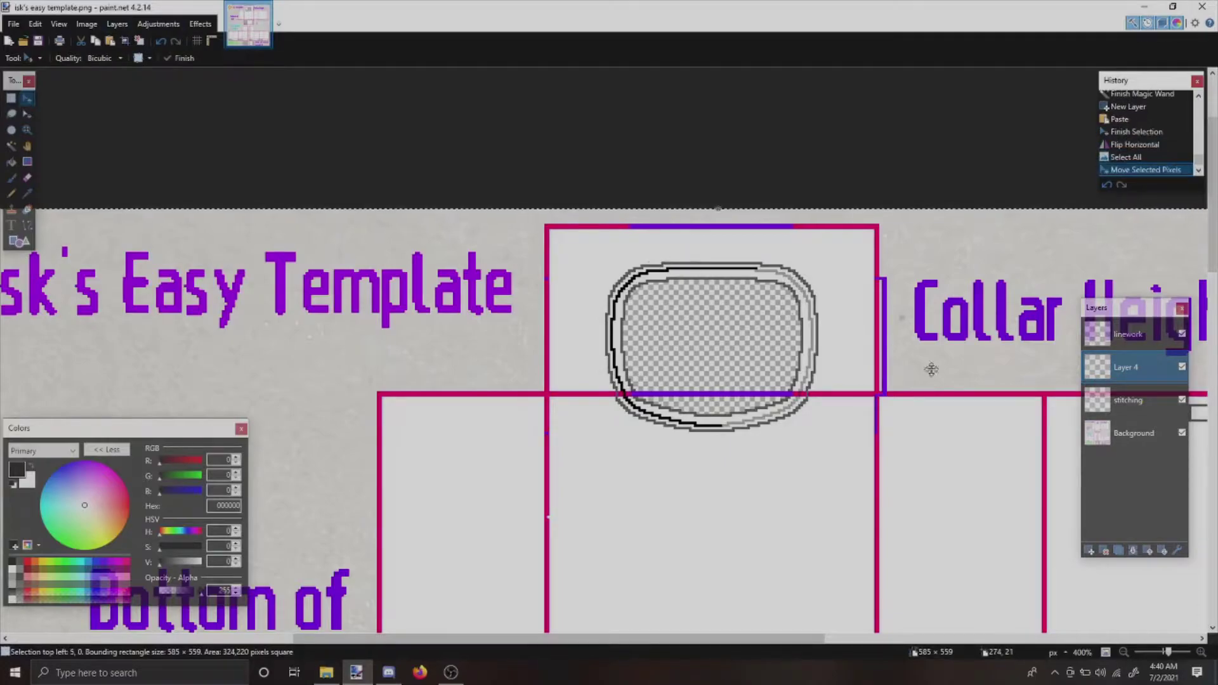
{"action": "left_click", "coordinate": [1134, 554]}
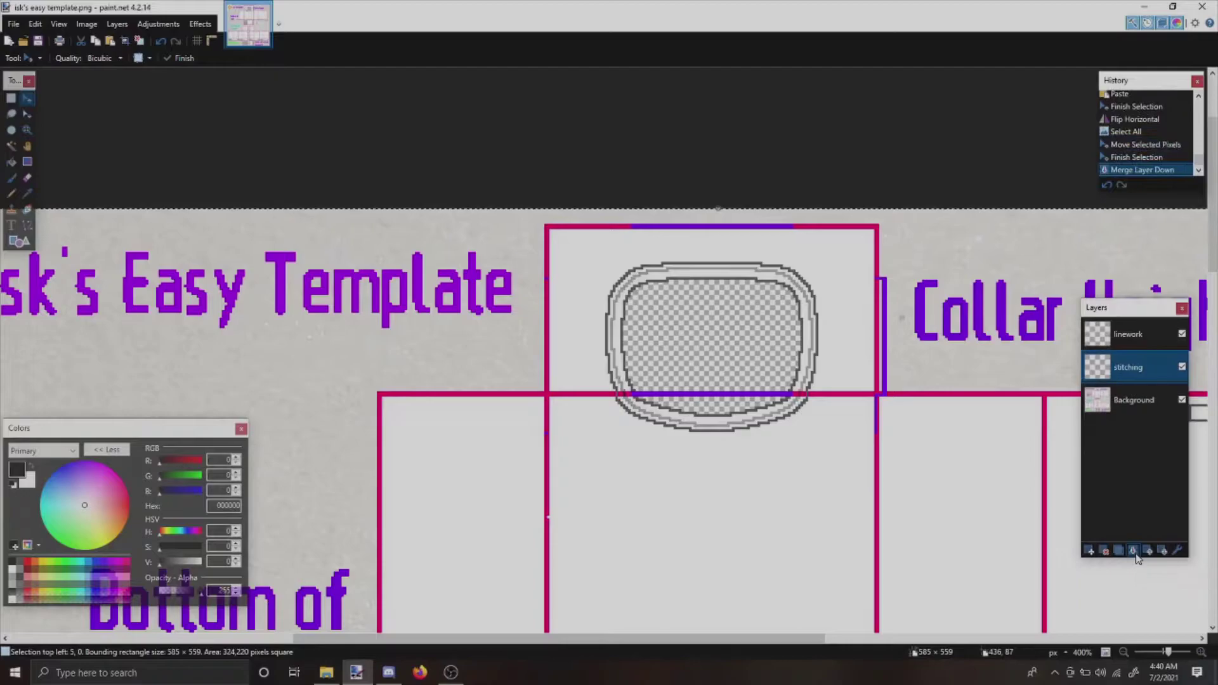
{"action": "left_click", "coordinate": [11, 98]}
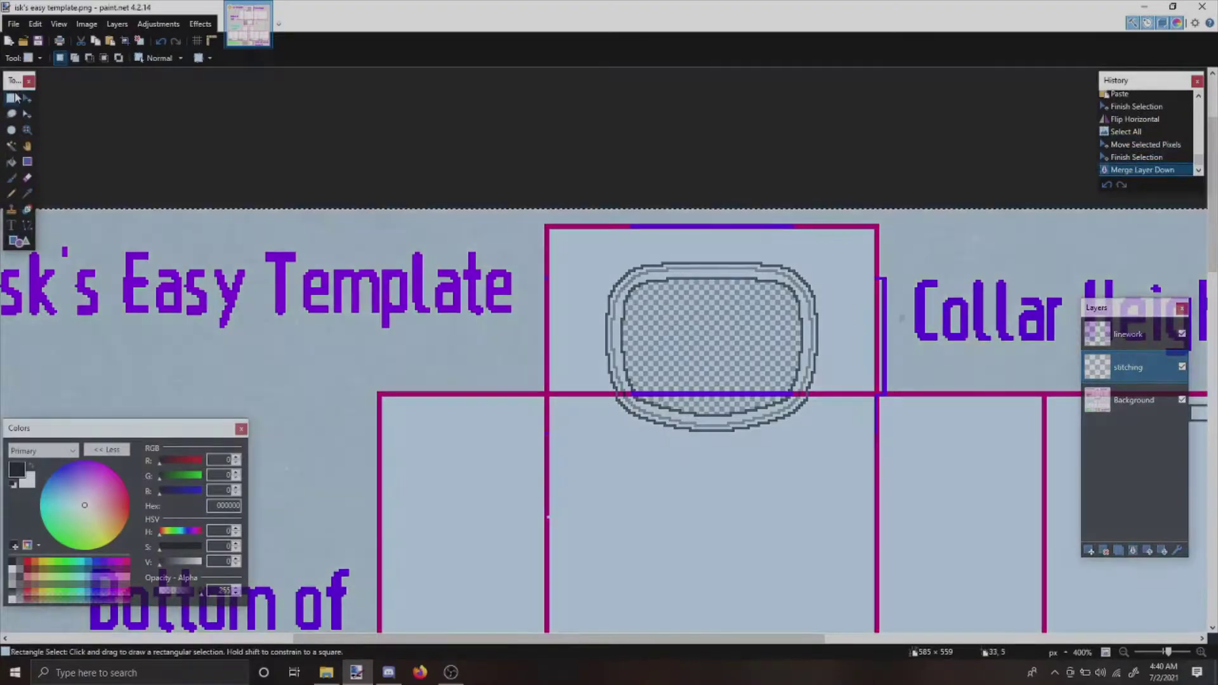
{"action": "left_click", "coordinate": [384, 226]}
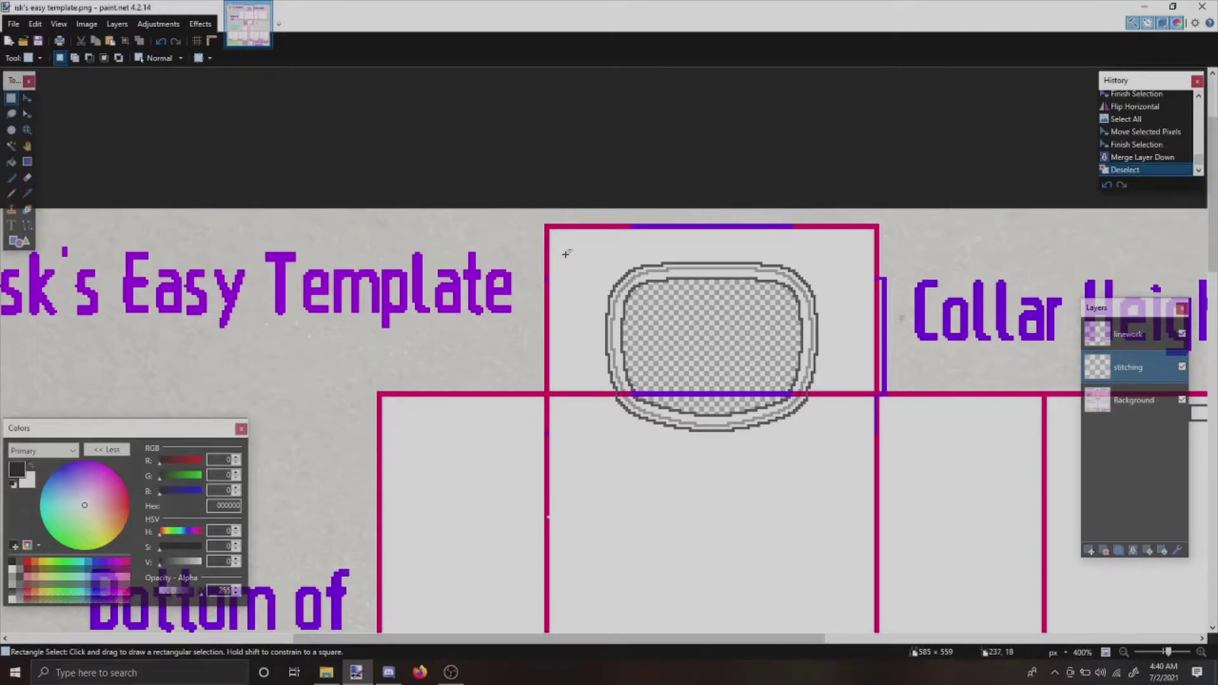
- Pencil six two-pixel dashes with one-pixel gaps between the hem lines, starting at the left edge of the shirt's bottom
{"action": "scroll", "coordinate": [567, 254], "scroll_direction": "down", "scroll_amount": 3}
{"action": "scroll", "coordinate": [512, 322], "scroll_direction": "down", "scroll_amount": 3}
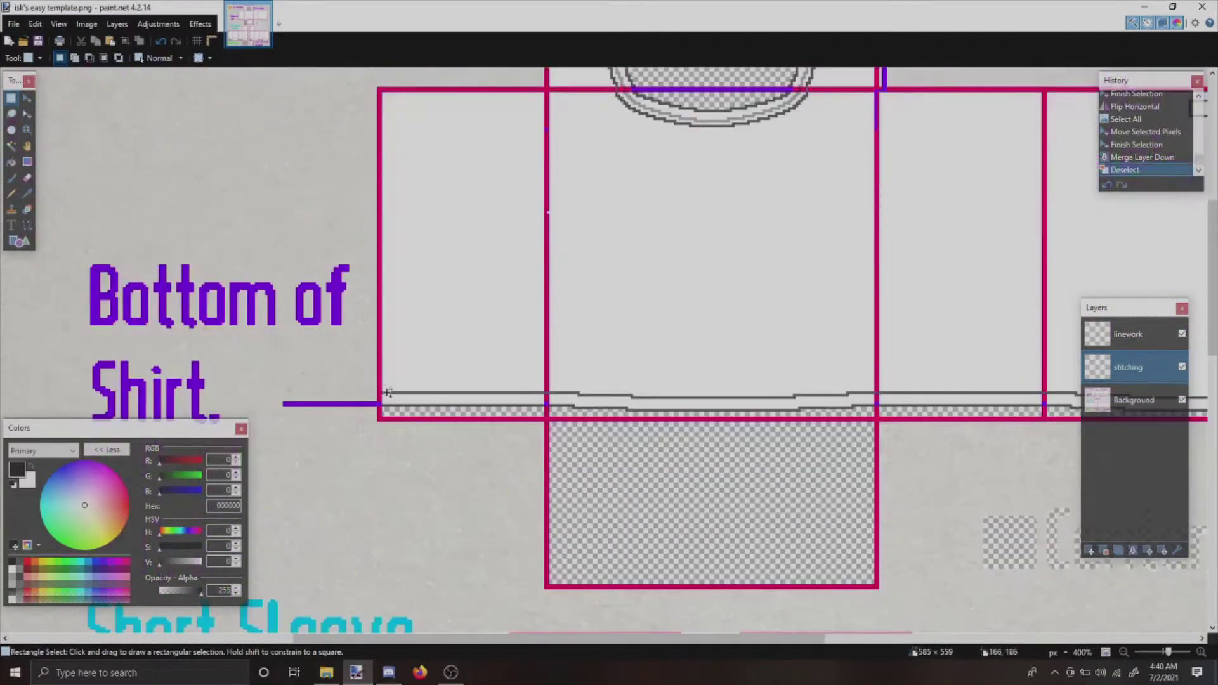
{"action": "scroll", "coordinate": [387, 398], "scroll_direction": "up", "scroll_amount": 5}
{"action": "scroll", "coordinate": [389, 399], "scroll_direction": "up", "scroll_amount": 6}
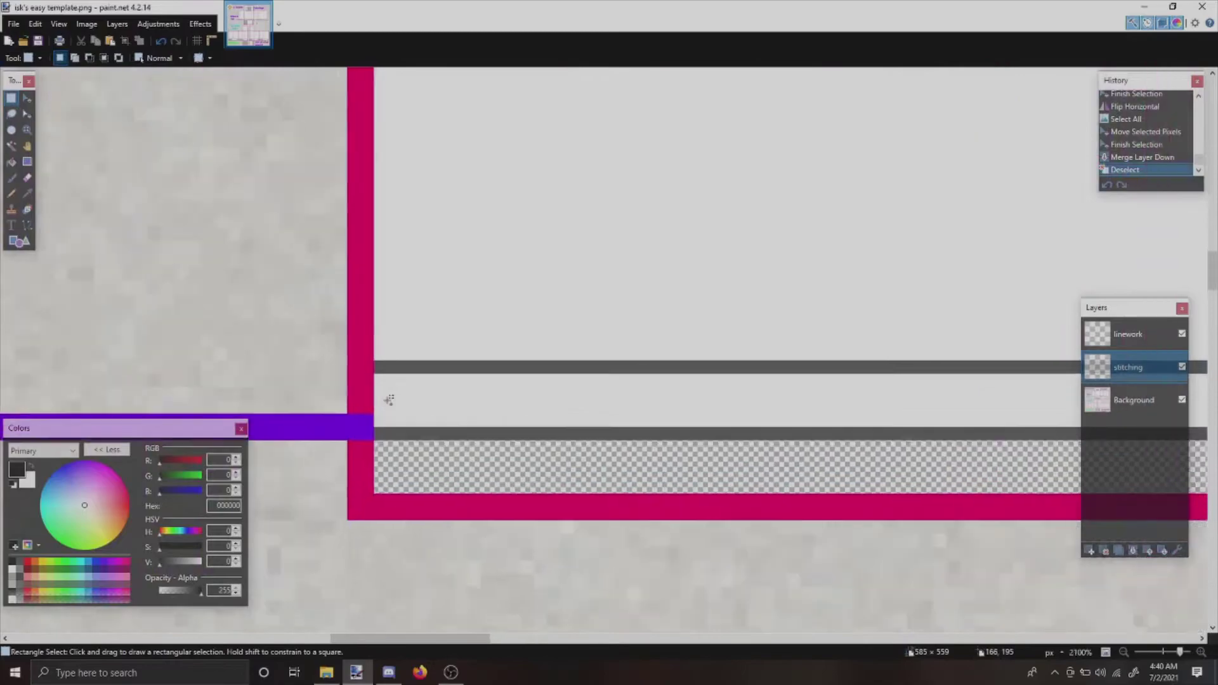
{"action": "left_click", "coordinate": [11, 194]}
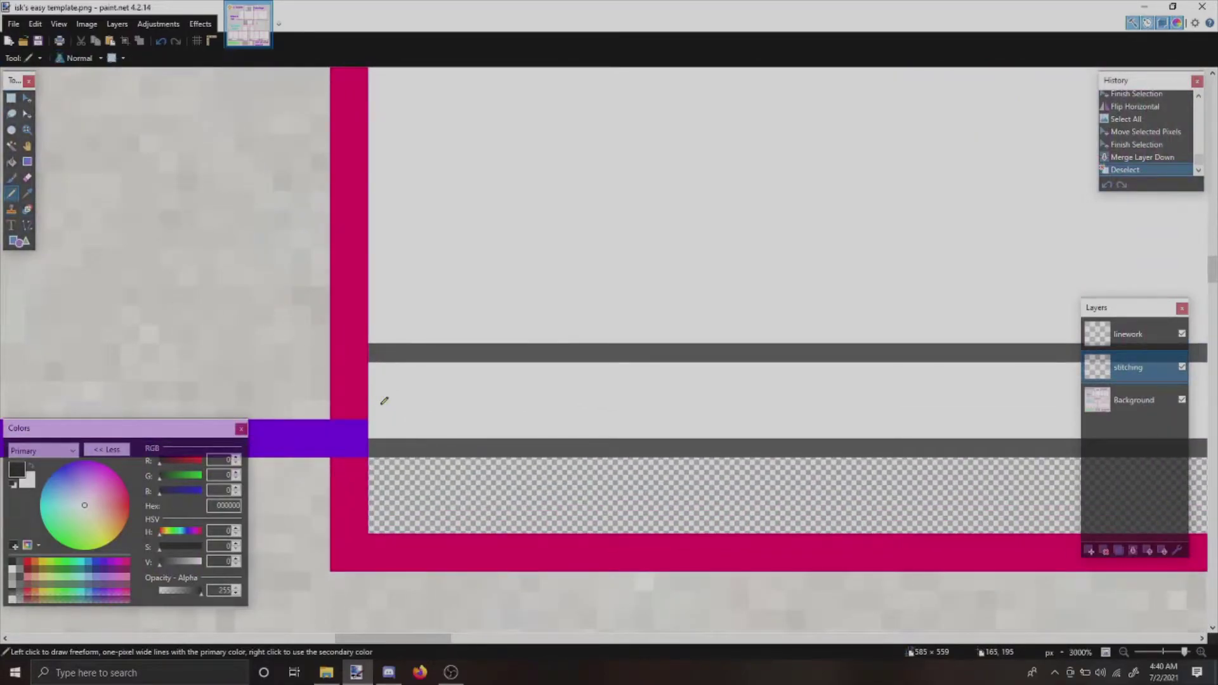
{"action": "left_click_drag", "start_coordinate": [384, 400], "coordinate": [683, 402]}
{"action": "key", "text": "ctrl+z"}
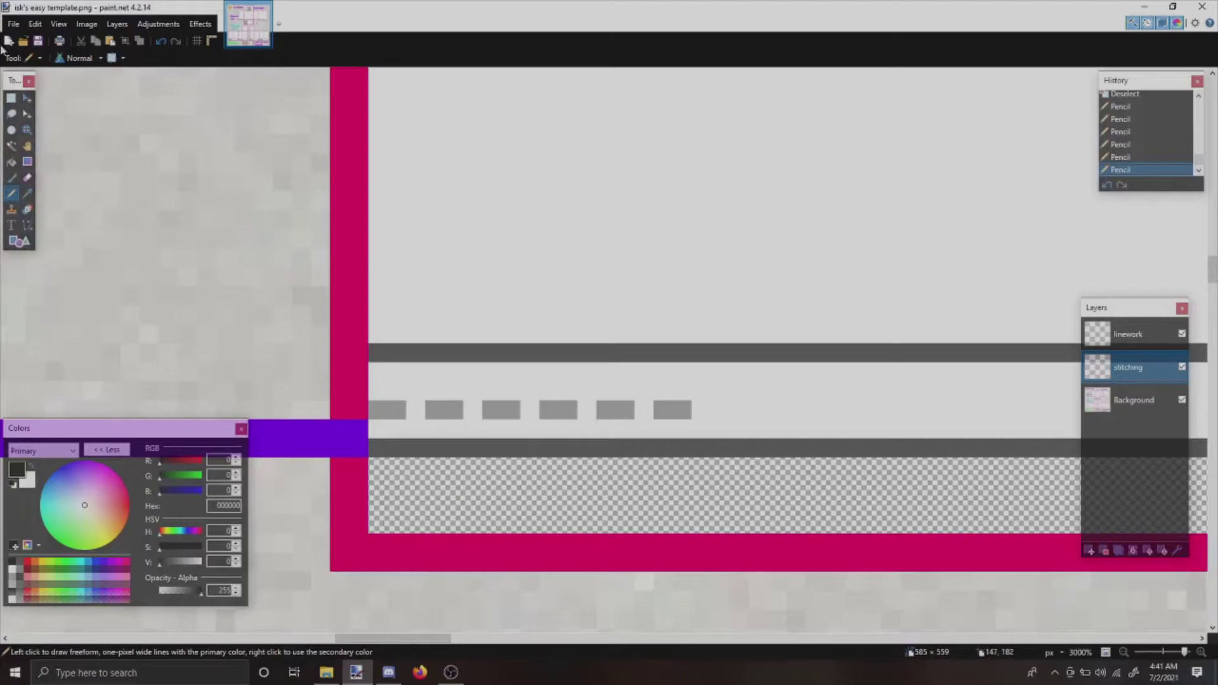
- Select the six hem dashes, move them up one pixel, and deselect
{"action": "left_click", "coordinate": [11, 97]}
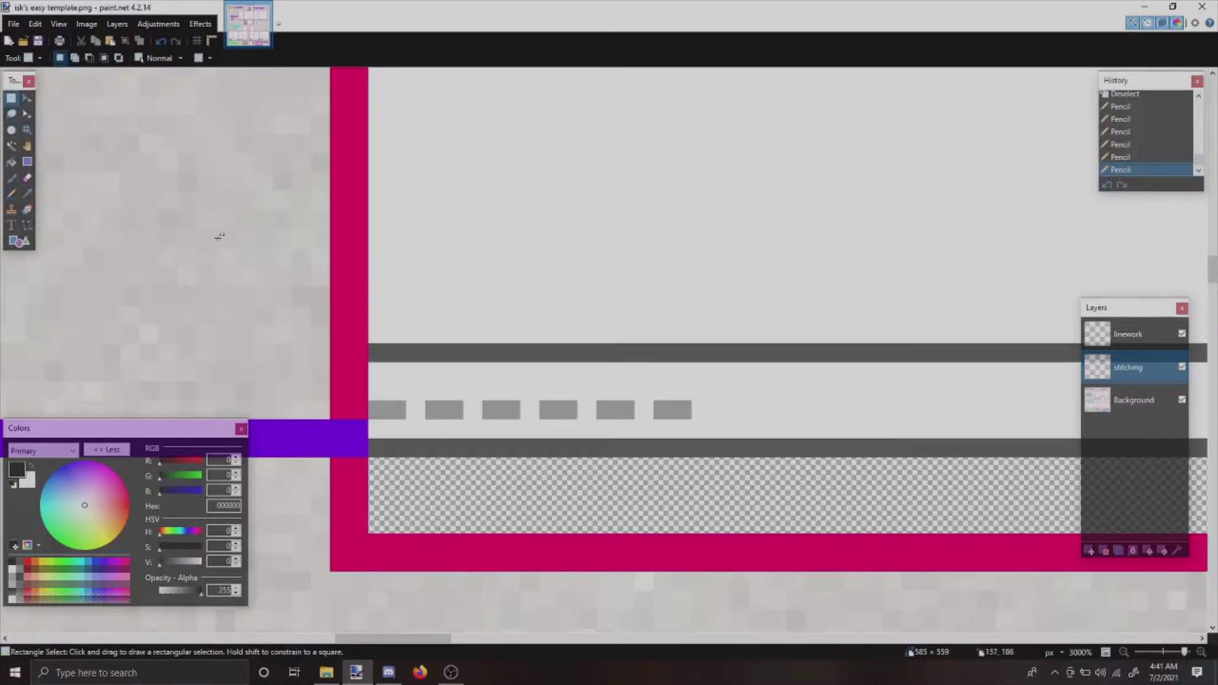
{"action": "left_click_drag", "start_coordinate": [349, 382], "coordinate": [712, 475]}
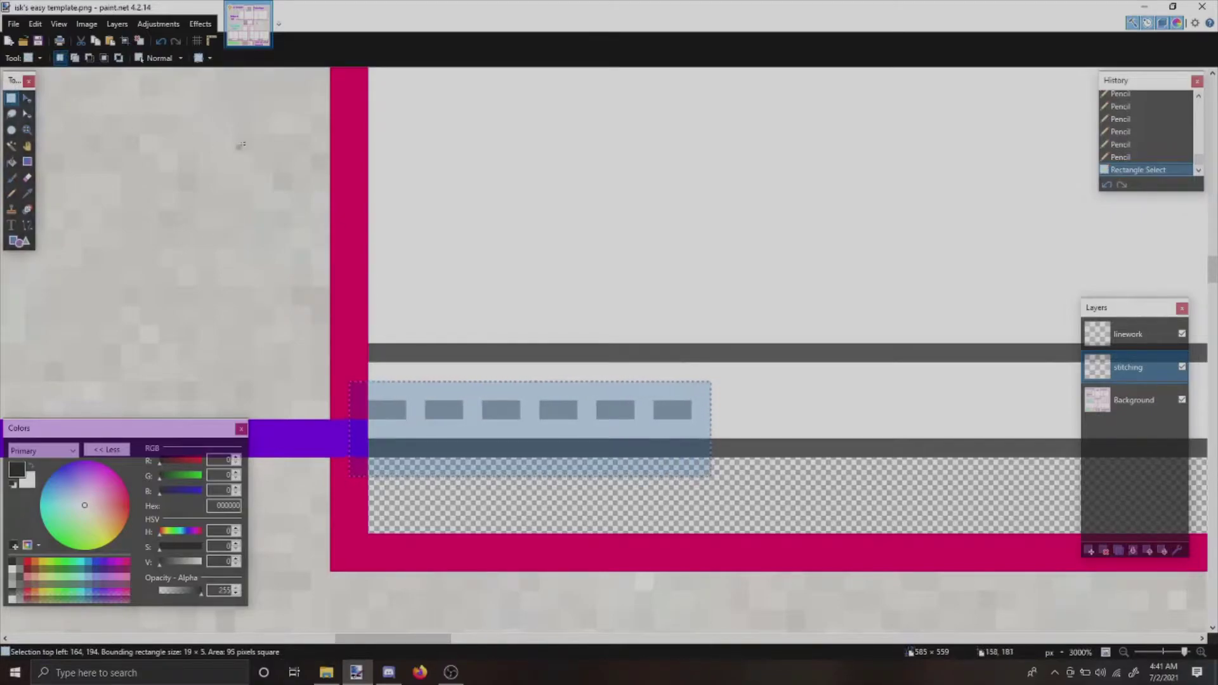
{"action": "key", "text": "Up"}
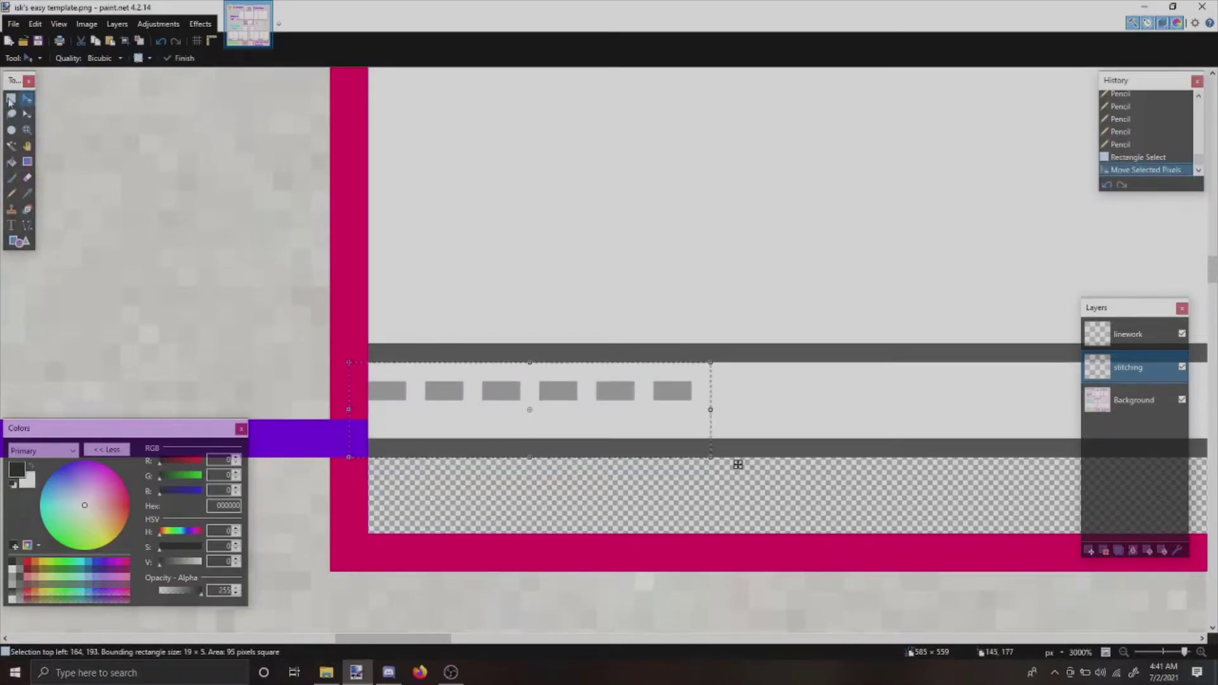
{"action": "left_click", "coordinate": [11, 98]}
{"action": "mouse_move", "coordinate": [402, 639]}
{"action": "left_mouse_down"}
{"action": "mouse_move", "coordinate": [452, 647]}
{"action": "mouse_move", "coordinate": [439, 646]}
{"action": "left_mouse_up"}
{"action": "key", "text": "ctrl+d"}
- Continue the two-pixel pencil dashes with one-pixel gaps along the hem of the left side panel
{"action": "key", "text": "p"}
{"action": "mouse_move", "coordinate": [332, 388]}
{"action": "left_mouse_down"}
{"action": "mouse_move", "coordinate": [599, 389]}
{"action": "mouse_move", "coordinate": [581, 388]}
{"action": "left_mouse_up"}
{"action": "key", "text": "ctrl+z"}
{"action": "left_click_drag", "start_coordinate": [617, 388], "coordinate": [694, 388]}
{"action": "left_click", "coordinate": [735, 389]}
{"action": "left_click", "coordinate": [752, 388]}
{"action": "left_click", "coordinate": [810, 388]}
{"action": "left_click", "coordinate": [792, 388]}
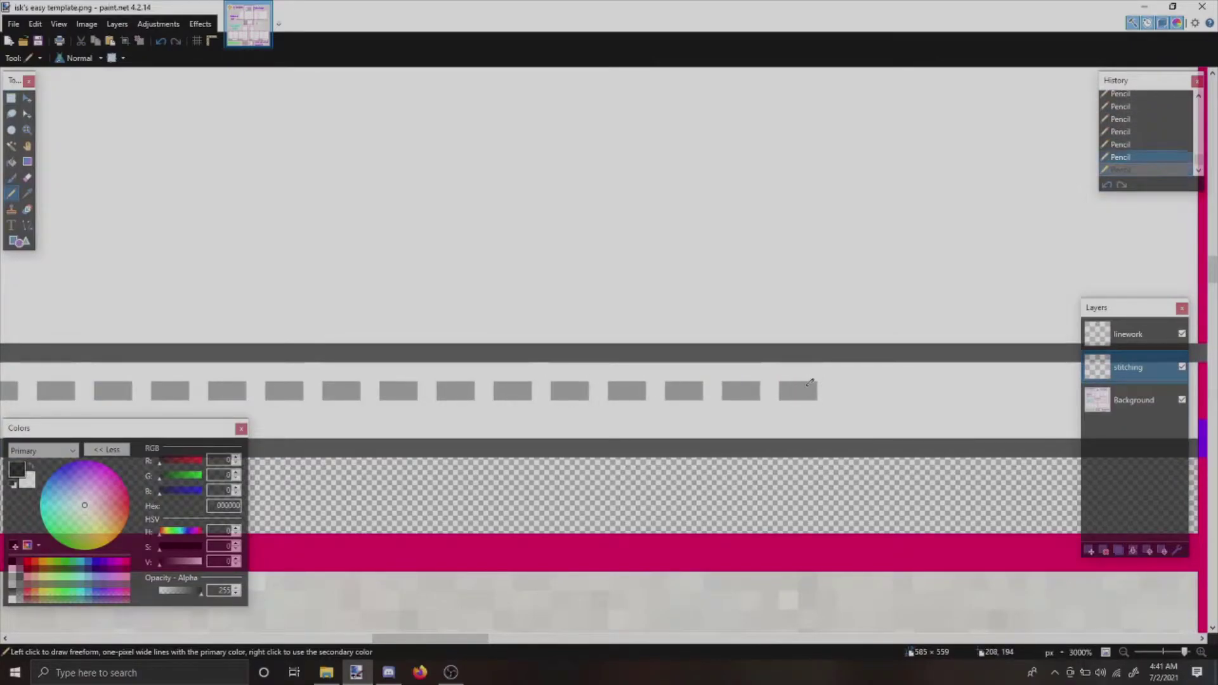
{"action": "left_click_drag", "start_coordinate": [845, 390], "coordinate": [866, 390]}
{"action": "left_click", "coordinate": [902, 390]}
{"action": "left_click", "coordinate": [921, 390]}
{"action": "left_click", "coordinate": [959, 390]}
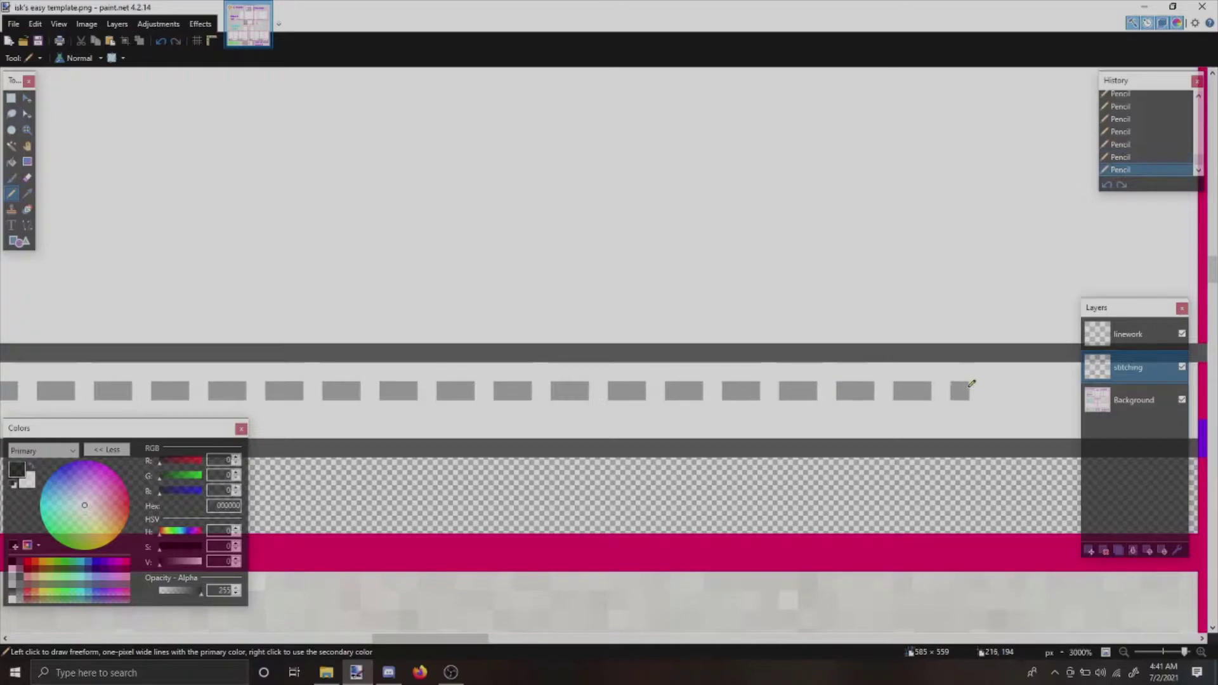
{"action": "left_click", "coordinate": [1016, 390]}
{"action": "left_click", "coordinate": [1036, 390]}
- Extend the dashes across the left torso seam and place the next dash one pixel lower where the hem steps down
{"action": "left_click_drag", "start_coordinate": [472, 638], "coordinate": [522, 639]}
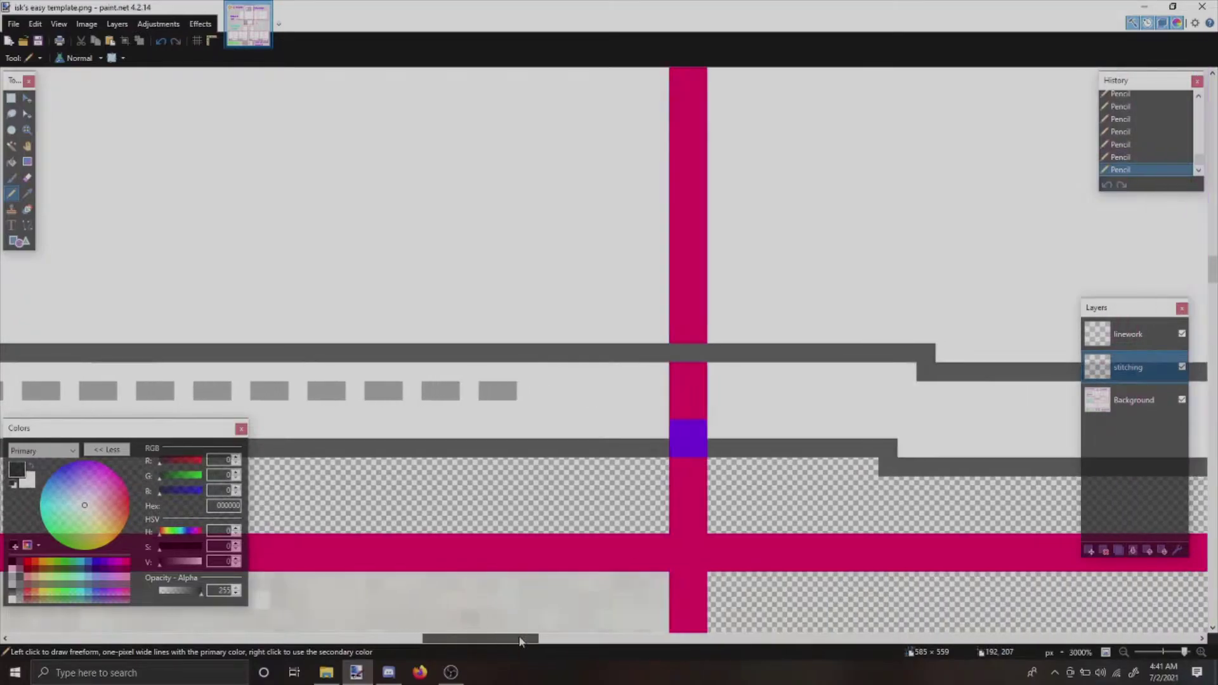
{"action": "left_click_drag", "start_coordinate": [546, 378], "coordinate": [563, 383]}
{"action": "key", "text": "ctrl+z"}
{"action": "left_click", "coordinate": [610, 388]}
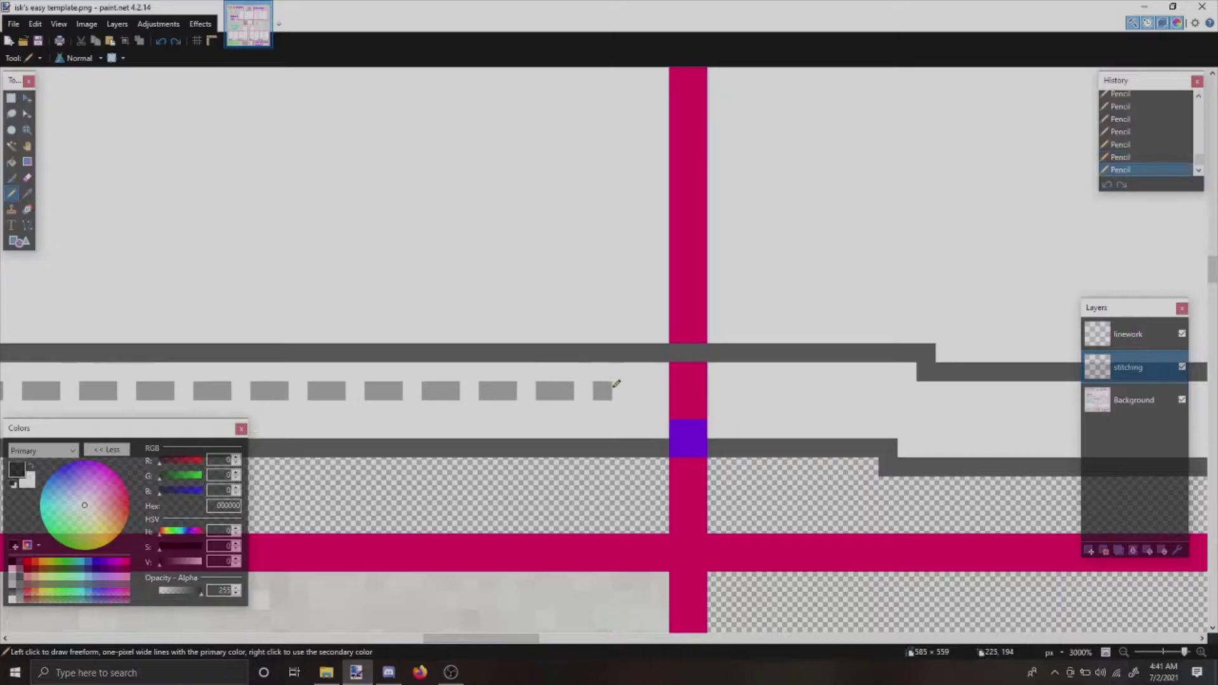
{"action": "left_click", "coordinate": [655, 389]}
{"action": "left_click_drag", "start_coordinate": [779, 383], "coordinate": [764, 382]}
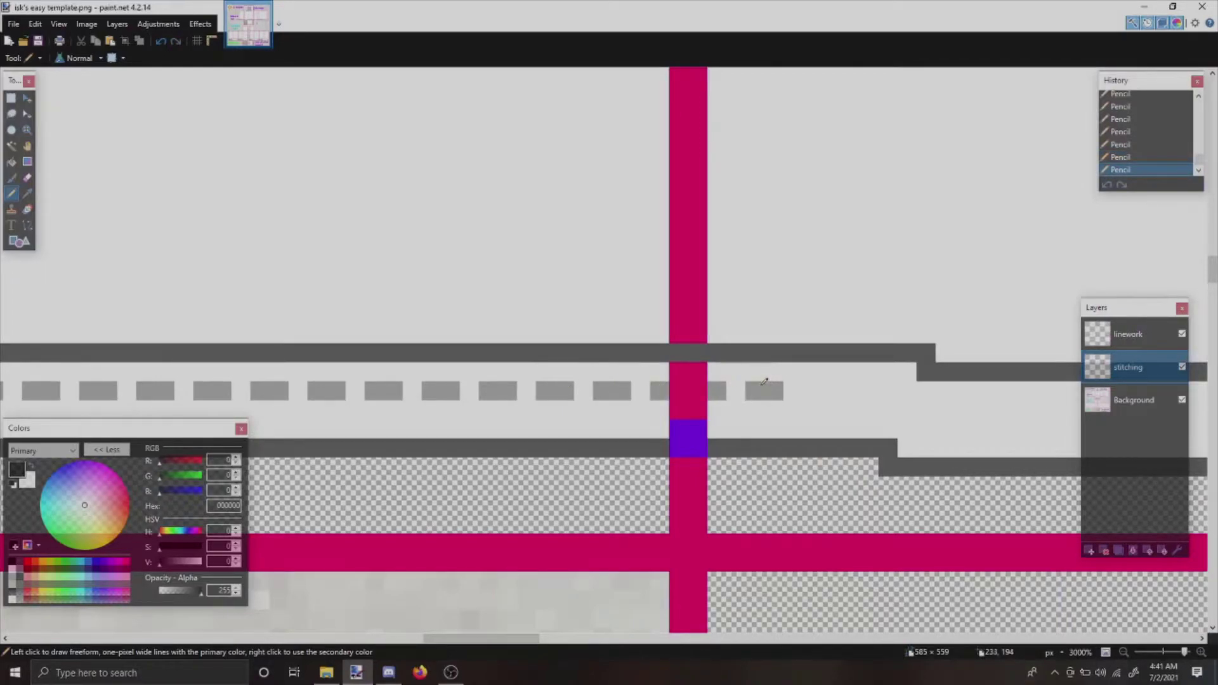
{"action": "left_click", "coordinate": [815, 388]}
{"action": "left_click", "coordinate": [870, 388]}
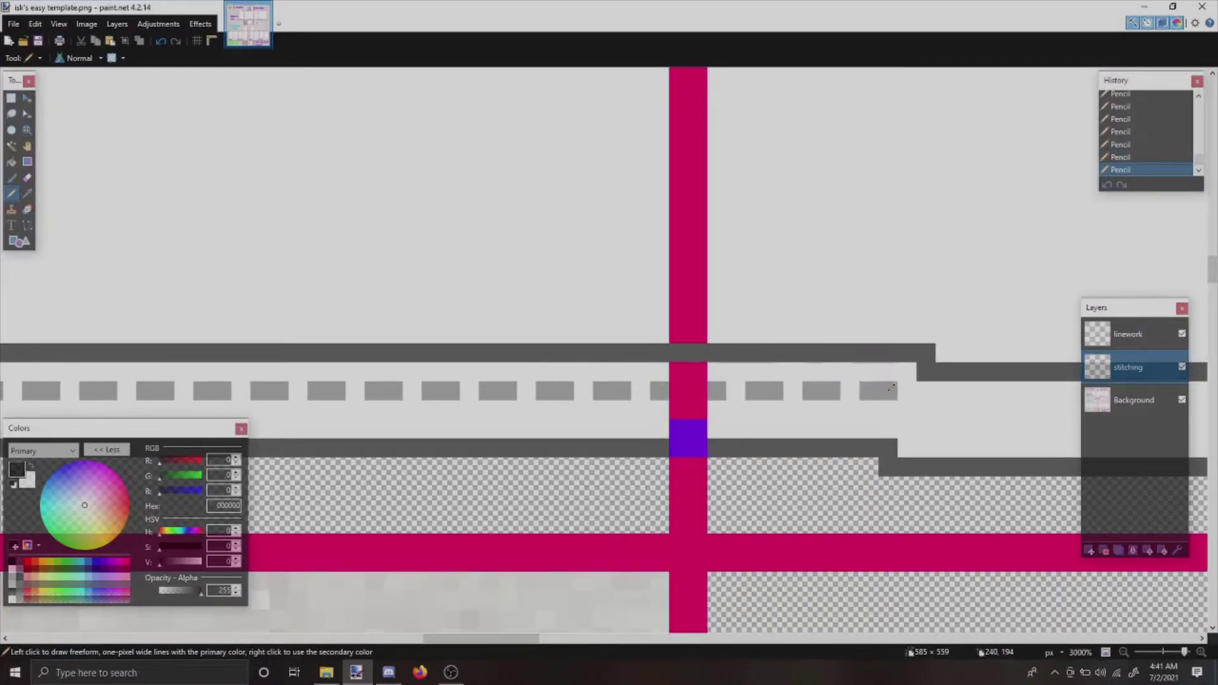
{"action": "left_click", "coordinate": [926, 409]}
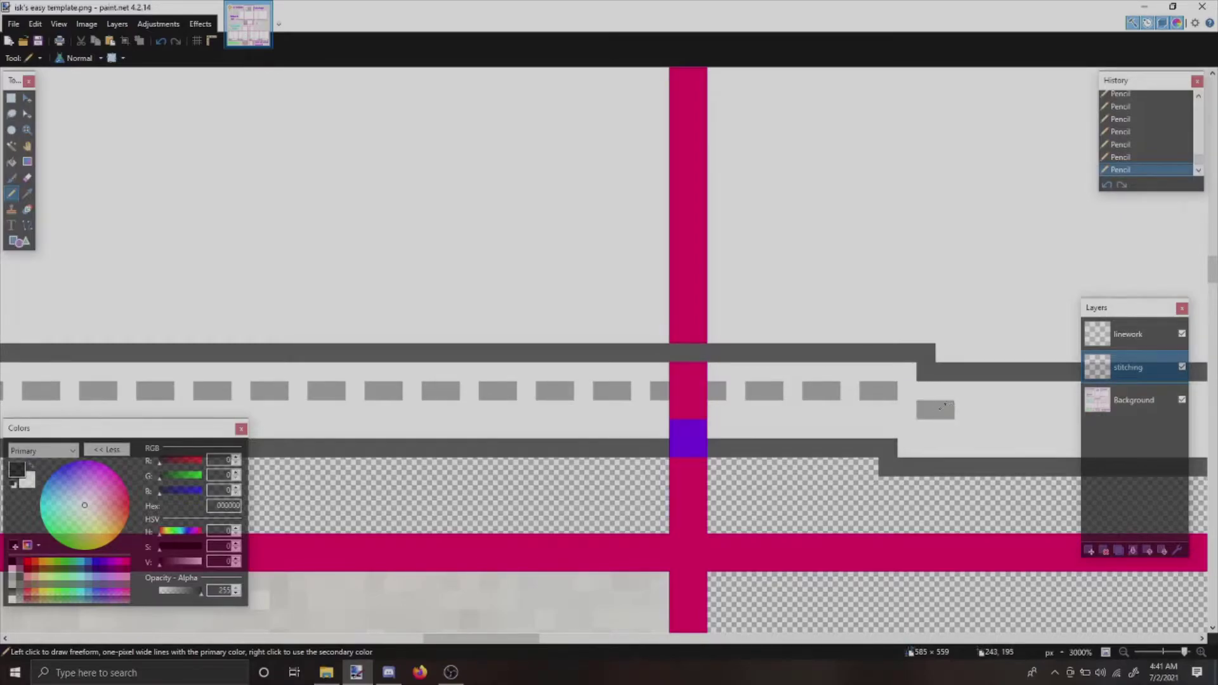
{"action": "key", "text": "ctrl+z"}
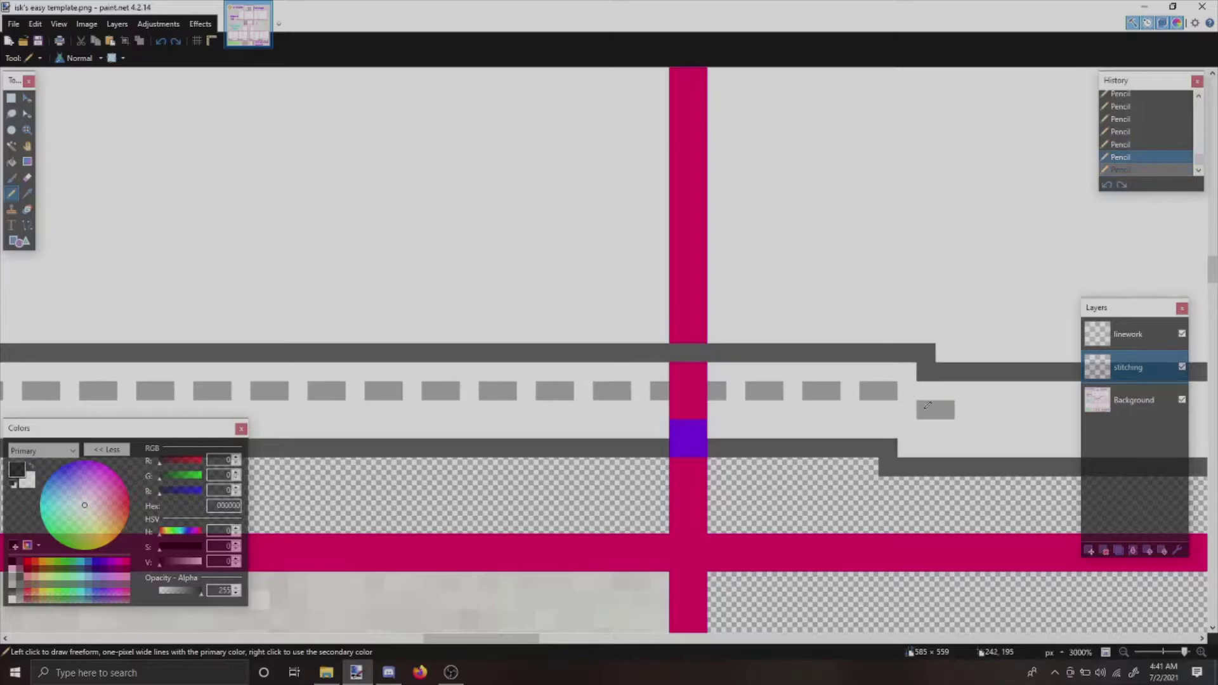
- Try respacing the last dashes beside the hem's first step down by erasing and redrawing them
{"action": "key", "text": "e"}
{"action": "mouse_move", "coordinate": [881, 388]}
{"action": "left_mouse_down"}
{"action": "mouse_move", "coordinate": [949, 416]}
{"action": "mouse_move", "coordinate": [857, 390]}
{"action": "mouse_move", "coordinate": [808, 392]}
{"action": "left_mouse_up"}
{"action": "key", "text": "p"}
{"action": "key", "text": "e"}
{"action": "key", "text": "p"}
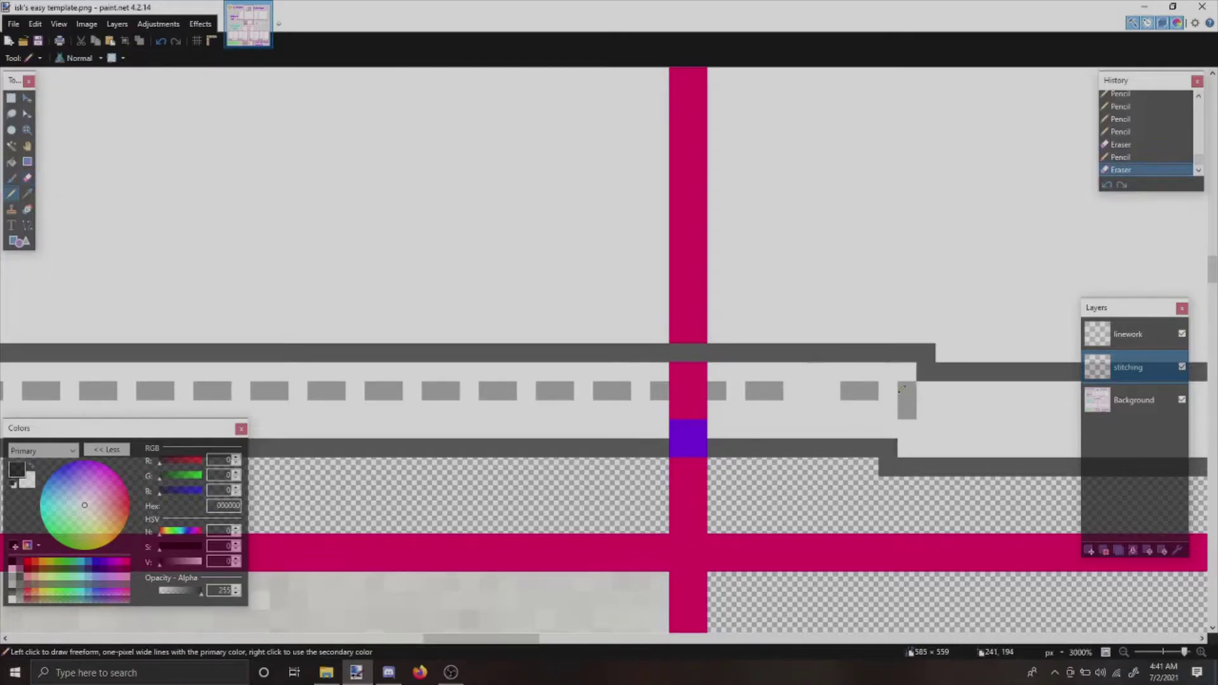
{"action": "key", "text": "e"}
{"action": "mouse_move", "coordinate": [874, 391]}
{"action": "left_mouse_down"}
{"action": "mouse_move", "coordinate": [829, 388]}
{"action": "mouse_move", "coordinate": [907, 390]}
{"action": "left_mouse_up"}
{"action": "key", "text": "p"}
{"action": "left_click", "coordinate": [834, 391]}
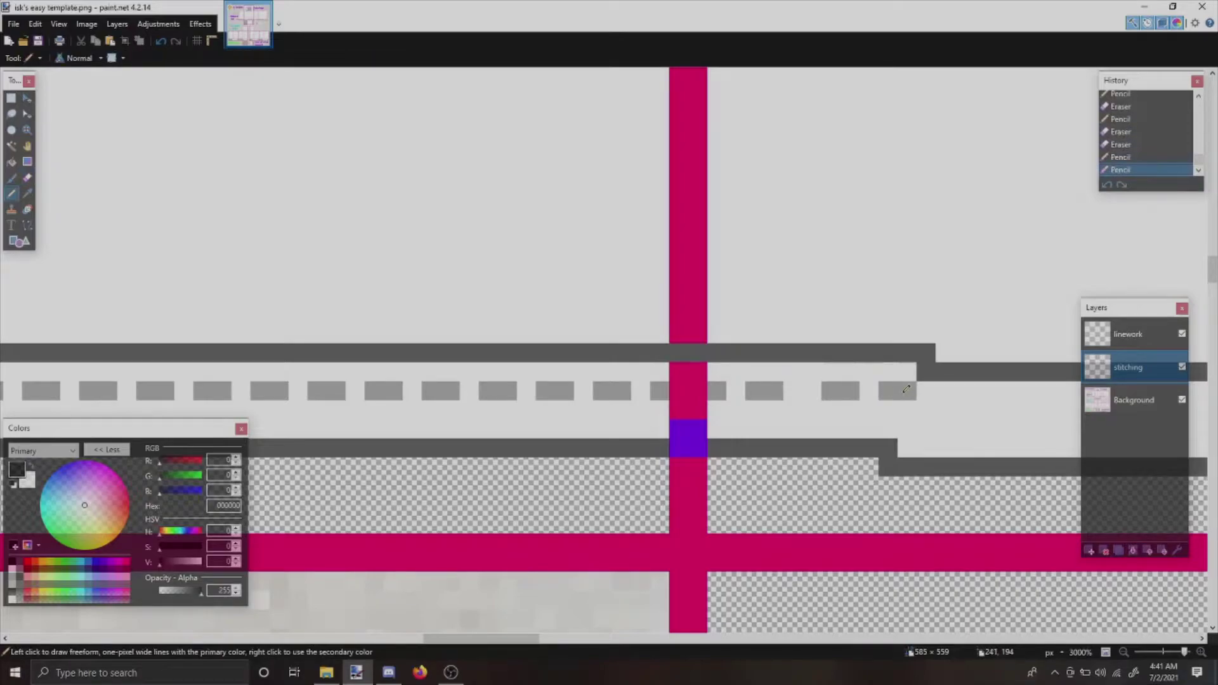
{"action": "key", "text": "ctrl+z"}
{"action": "left_click_drag", "start_coordinate": [882, 410], "coordinate": [914, 410]}
{"action": "key", "text": "ctrl+z"}
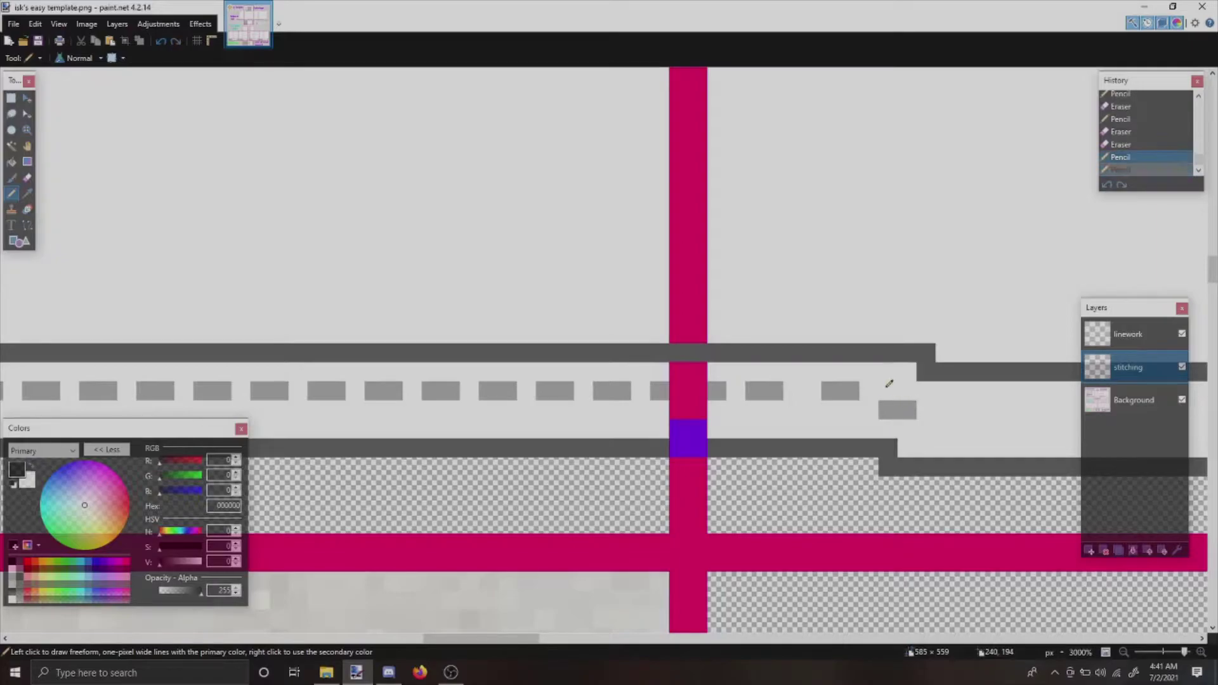
{"action": "left_click", "coordinate": [889, 386]}
{"action": "left_click", "coordinate": [907, 410]}
{"action": "left_click", "coordinate": [946, 409]}
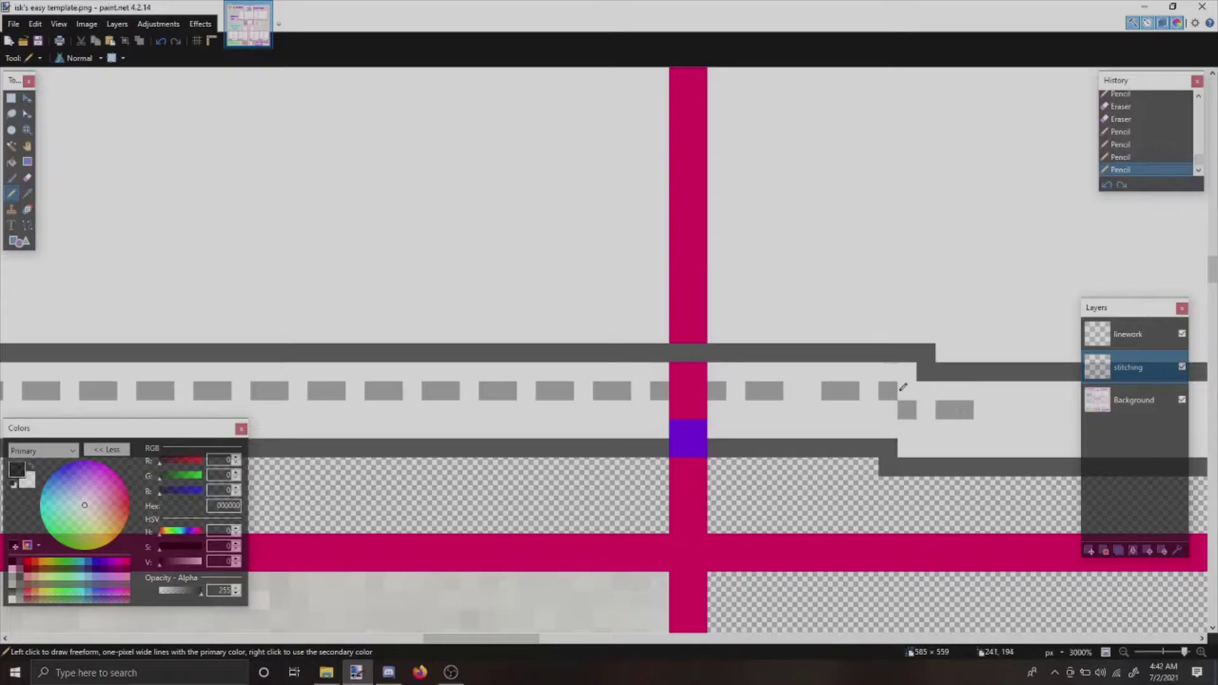
- Undo the trial respacing back to the evenly spaced dashes at the hem's first step down
{"action": "key", "text": "ctrl+z"}
{"action": "key", "text": "ctrl+z"}
{"action": "key", "text": "ctrl+z"}
{"action": "key", "text": "ctrl+z"}
{"action": "key", "text": "ctrl+z"}
{"action": "key", "text": "ctrl+z"}
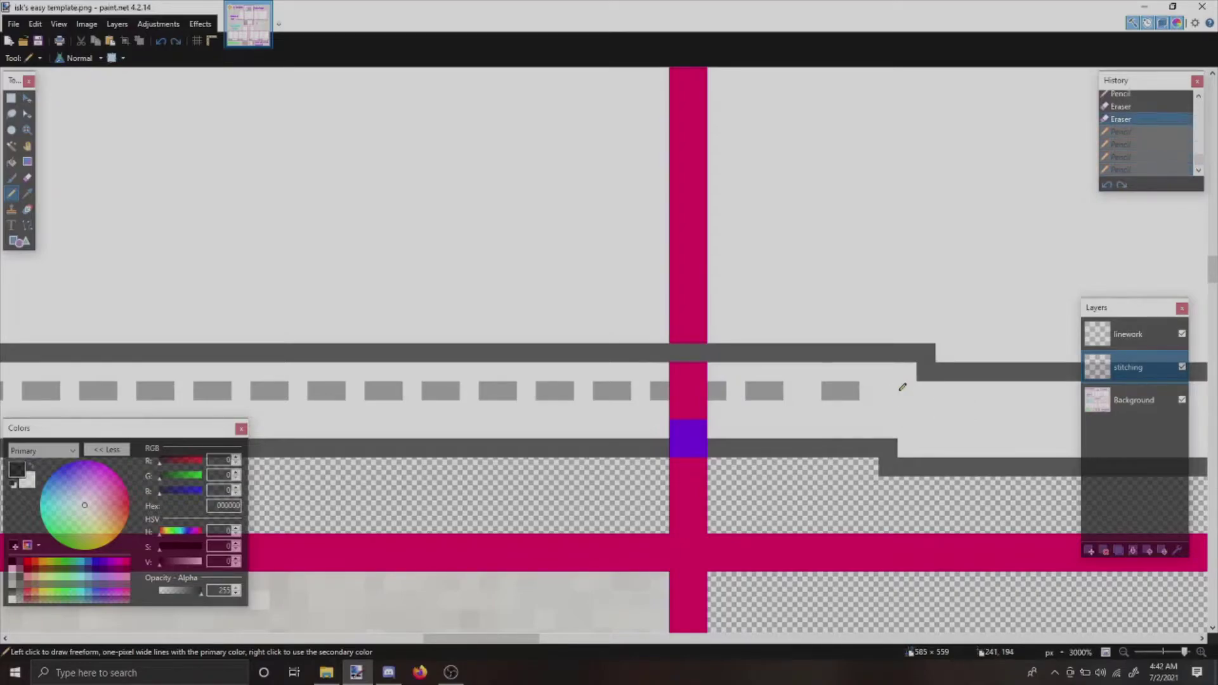
{"action": "key", "text": "ctrl+y"}
{"action": "key", "text": "ctrl+y"}
{"action": "key", "text": "ctrl+y"}
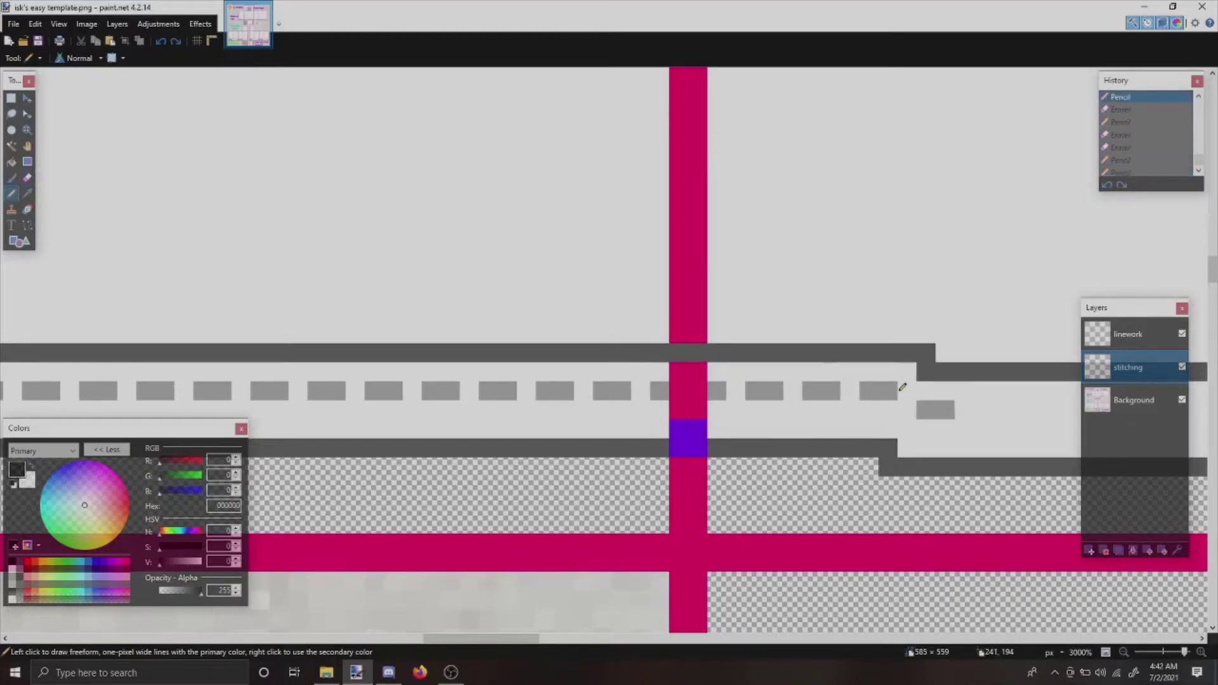
- Continue the two-pixel dashes along the middle-height hem segment up to its second step down
{"action": "scroll", "coordinate": [483, 383], "scroll_direction": "right", "scroll_amount": 5}
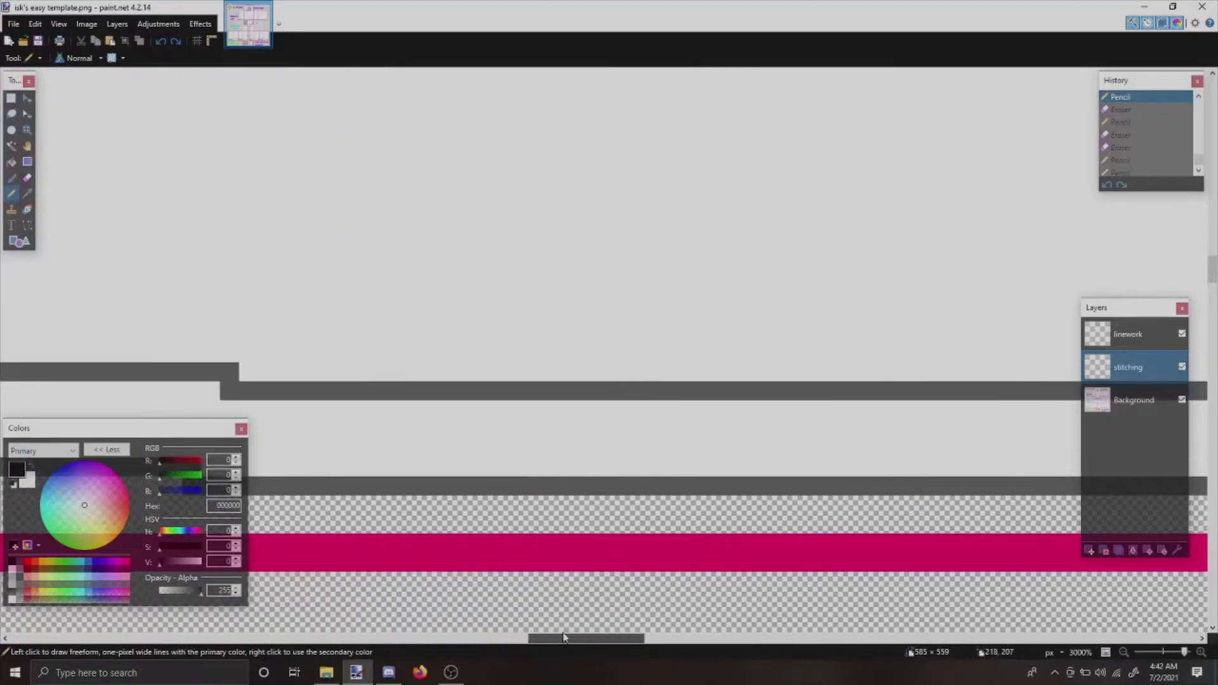
{"action": "left_click_drag", "start_coordinate": [488, 409], "coordinate": [507, 409]}
{"action": "left_click", "coordinate": [545, 409]}
{"action": "left_click", "coordinate": [564, 409]}
{"action": "left_click", "coordinate": [602, 409]}
{"action": "left_click", "coordinate": [659, 409]}
{"action": "left_click", "coordinate": [678, 409]}
{"action": "left_click", "coordinate": [716, 409]}
{"action": "left_click", "coordinate": [736, 404]}
{"action": "left_click", "coordinate": [773, 404]}
{"action": "left_click", "coordinate": [793, 409]}
- Lower the dashes by one pixel at the second step down and continue them through the lowest hem segment
{"action": "left_click", "coordinate": [830, 429]}
{"action": "left_click", "coordinate": [849, 428]}
{"action": "left_click", "coordinate": [888, 429]}
{"action": "left_click", "coordinate": [947, 428]}
{"action": "left_click_drag", "start_coordinate": [534, 646], "coordinate": [594, 644]}
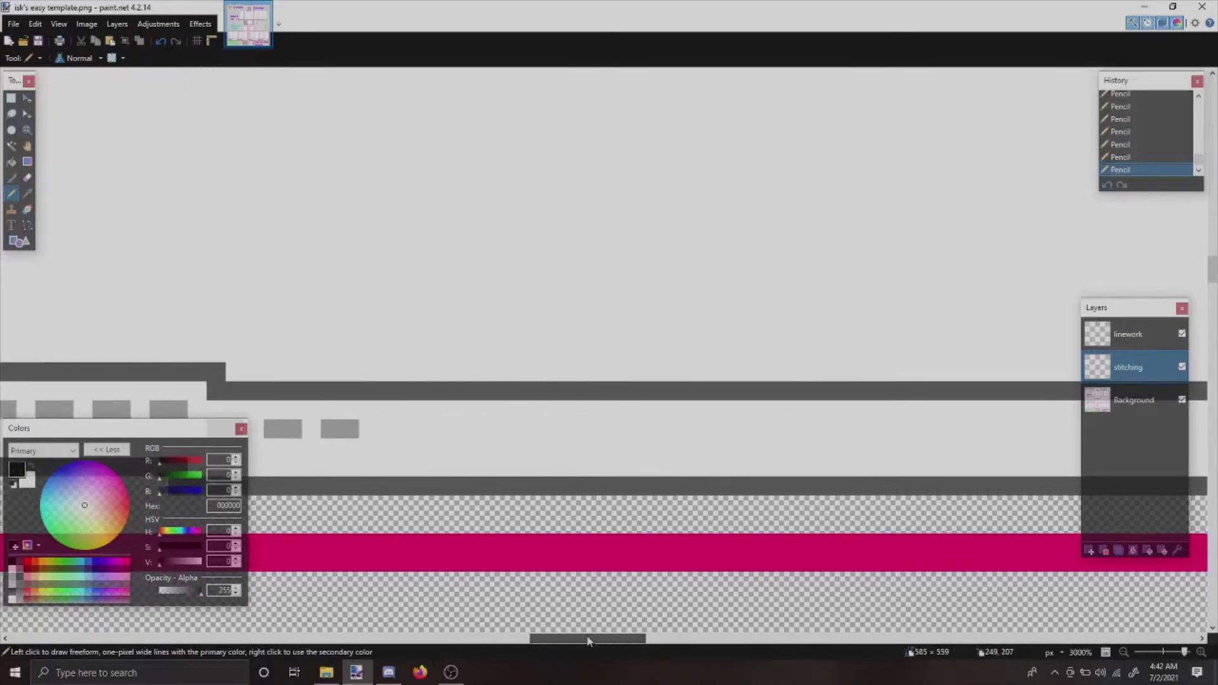
{"action": "left_click", "coordinate": [471, 429]}
{"action": "left_click", "coordinate": [452, 428]}
{"action": "left_click", "coordinate": [509, 429]}
{"action": "left_click", "coordinate": [528, 429]}
{"action": "left_click", "coordinate": [623, 429]}
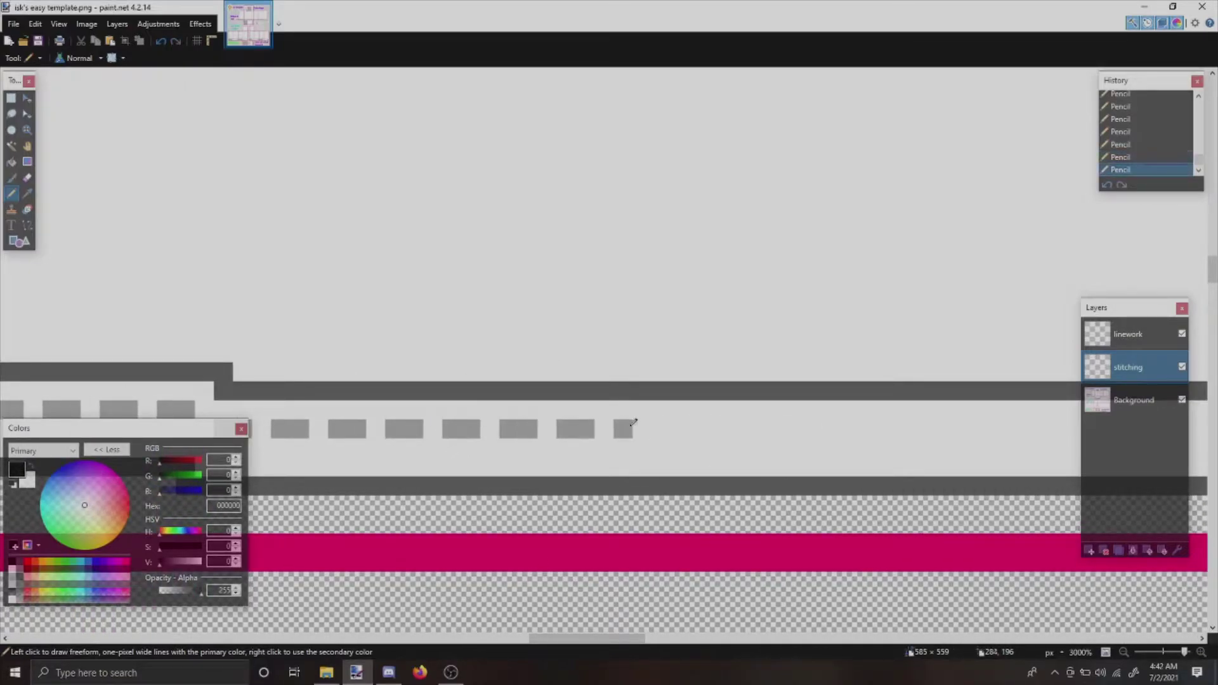
{"action": "left_click", "coordinate": [642, 429]}
{"action": "left_click", "coordinate": [680, 428]}
{"action": "left_click", "coordinate": [699, 429]}
{"action": "left_click", "coordinate": [737, 429]}
{"action": "left_click", "coordinate": [757, 428]}
{"action": "left_click", "coordinate": [794, 429]}
{"action": "left_click", "coordinate": [814, 429]}
{"action": "left_click", "coordinate": [851, 429]}
{"action": "left_click", "coordinate": [871, 429]}
{"action": "left_click", "coordinate": [908, 428]}
{"action": "left_click", "coordinate": [927, 429]}
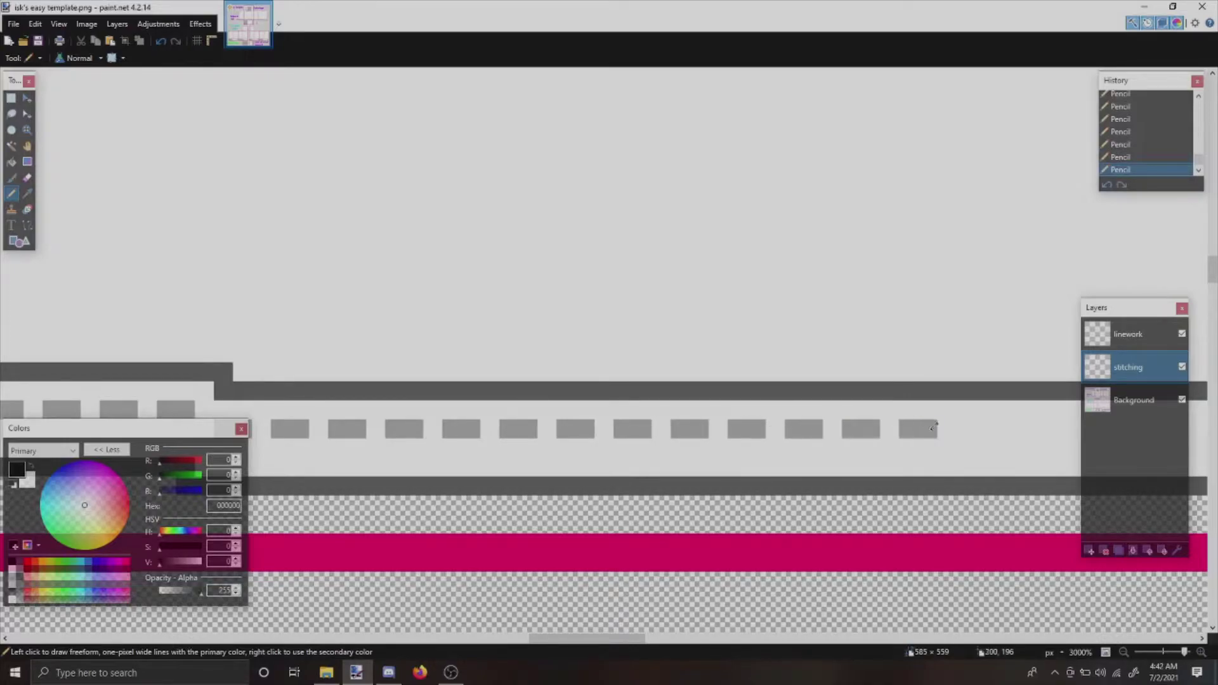
{"action": "left_click", "coordinate": [965, 429]}
{"action": "left_click", "coordinate": [984, 429]}
- Fill the rest of the lowest hem segment with two-pixel dashes up to where the hem steps up
{"action": "left_click_drag", "start_coordinate": [546, 638], "coordinate": [594, 637]}
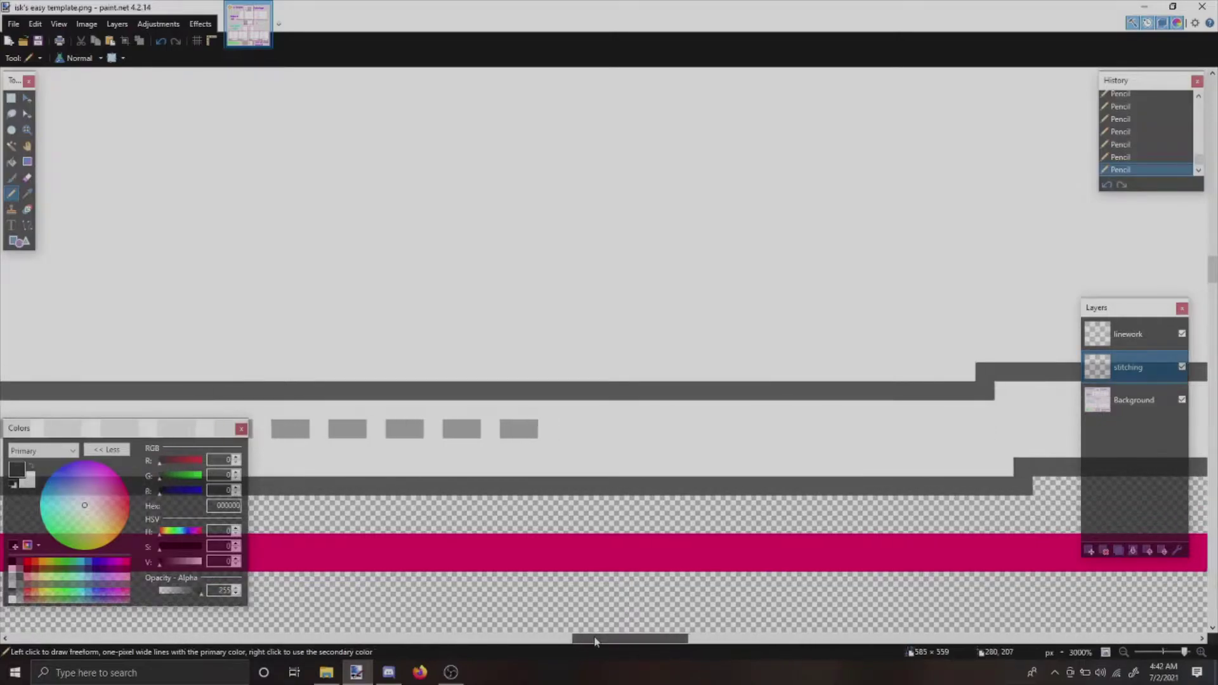
{"action": "left_click_drag", "start_coordinate": [582, 427], "coordinate": [640, 427]}
{"action": "key", "text": "ctrl+z"}
{"action": "left_click", "coordinate": [640, 427]}
{"action": "left_click", "coordinate": [669, 428]}
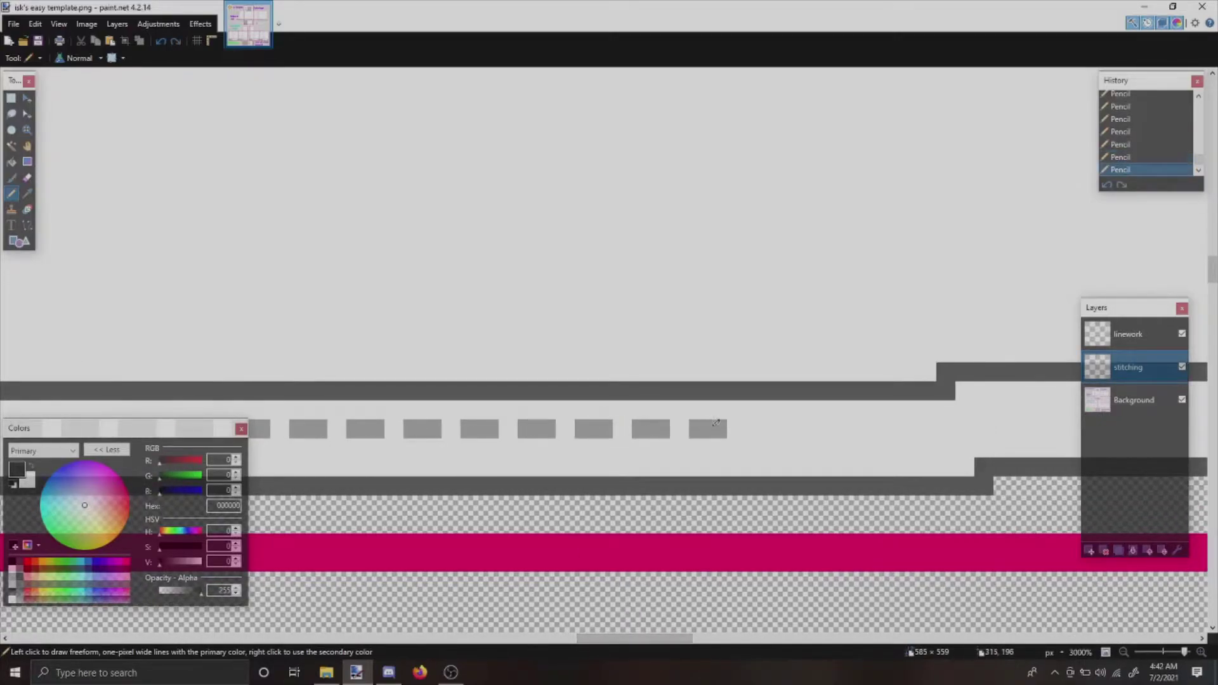
{"action": "left_click", "coordinate": [757, 428]}
{"action": "left_click_drag", "start_coordinate": [887, 426], "coordinate": [876, 424]}
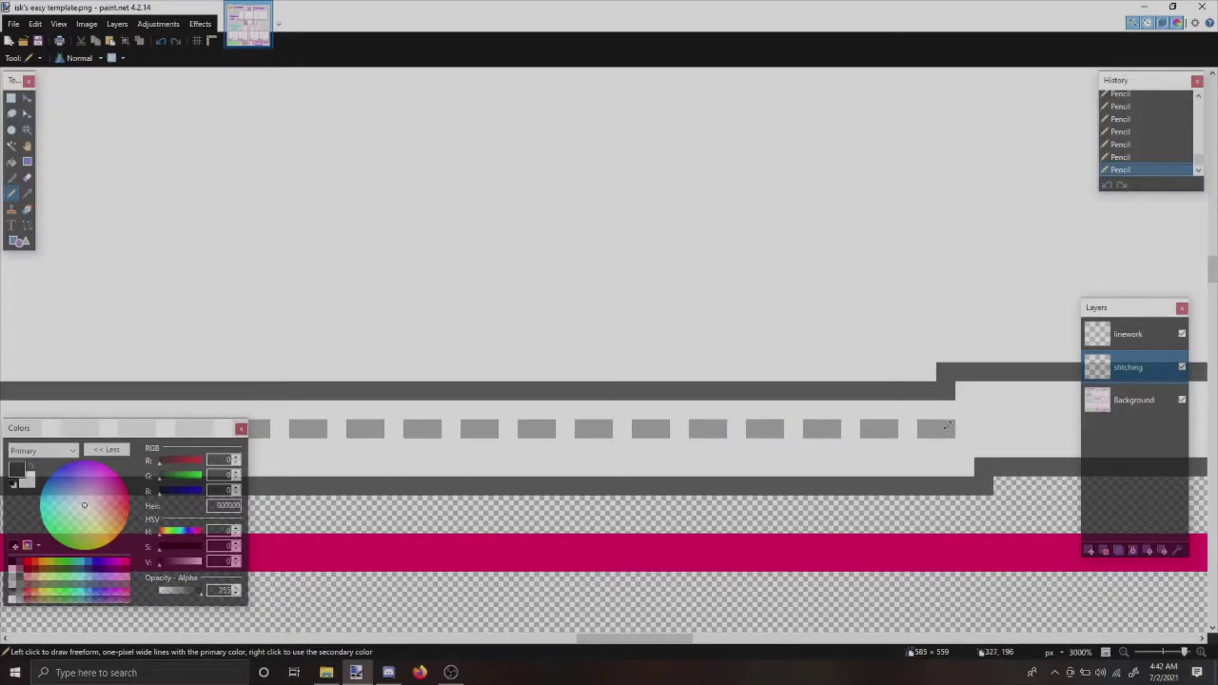
- Raise the dashes one pixel at each upward hem step and continue them to the right torso seam
{"action": "left_click", "coordinate": [981, 406]}
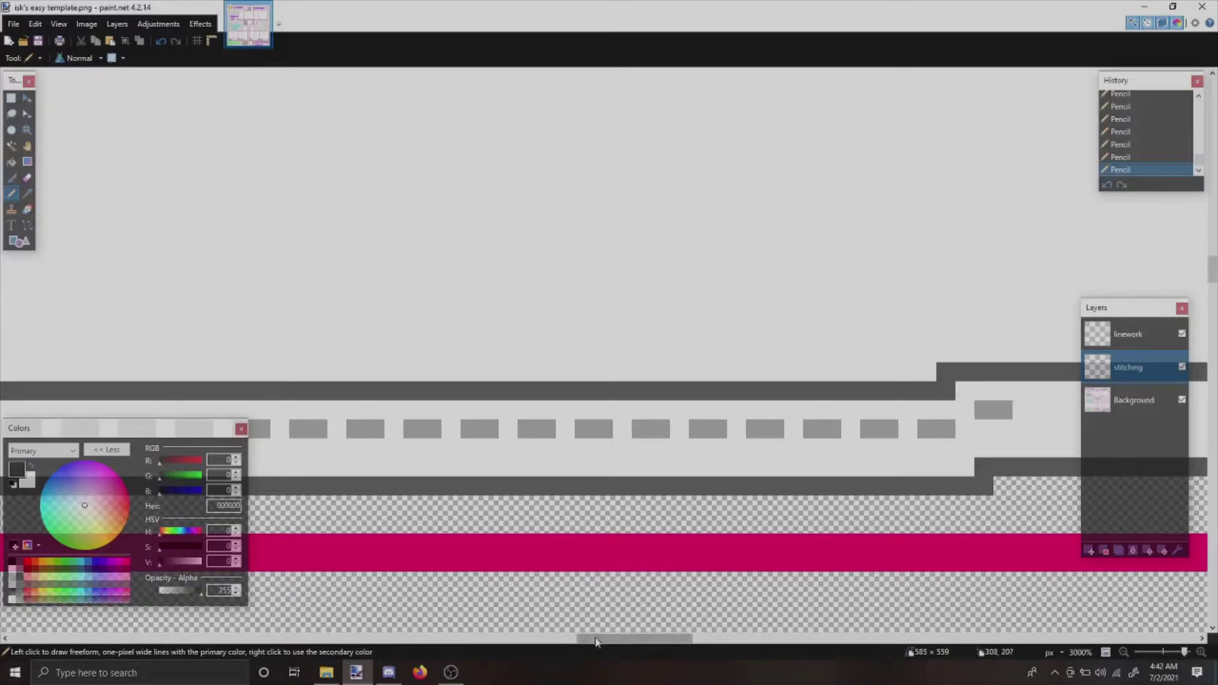
{"action": "scroll", "coordinate": [590, 638], "scroll_direction": "right", "scroll_amount": 5}
{"action": "left_click_drag", "start_coordinate": [446, 409], "coordinate": [468, 409]}
{"action": "left_click", "coordinate": [522, 409]}
{"action": "left_click", "coordinate": [503, 409]}
{"action": "left_click_drag", "start_coordinate": [557, 409], "coordinate": [693, 409]}
{"action": "left_click", "coordinate": [732, 409]}
{"action": "left_click", "coordinate": [750, 409]}
{"action": "left_click_drag", "start_coordinate": [785, 390], "coordinate": [928, 391]}
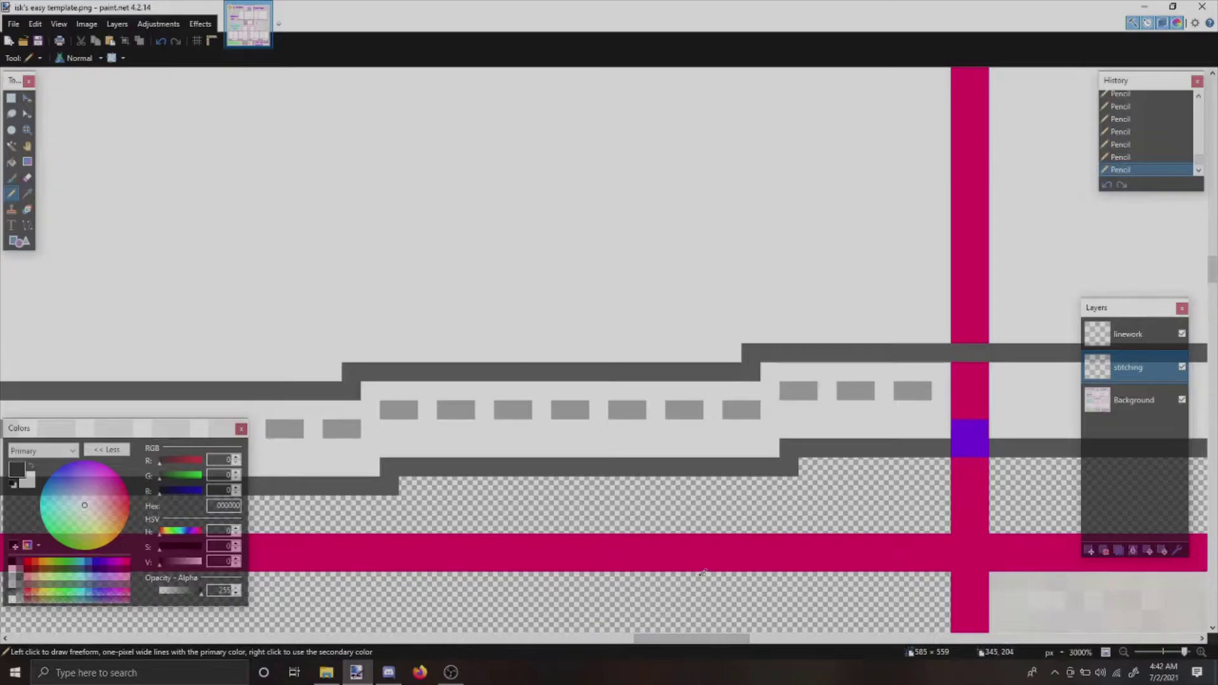
{"action": "left_click", "coordinate": [10, 97]}
{"action": "mouse_move", "coordinate": [930, 454]}
{"action": "left_mouse_down"}
{"action": "mouse_move", "coordinate": [856, 351]}
{"action": "mouse_move", "coordinate": [693, 327]}
{"action": "left_mouse_up"}
{"action": "scroll", "coordinate": [856, 351], "scroll_direction": "down", "scroll_amount": 7}
{"action": "left_click_drag", "start_coordinate": [377, 305], "coordinate": [287, 299]}
{"action": "left_click", "coordinate": [385, 258]}
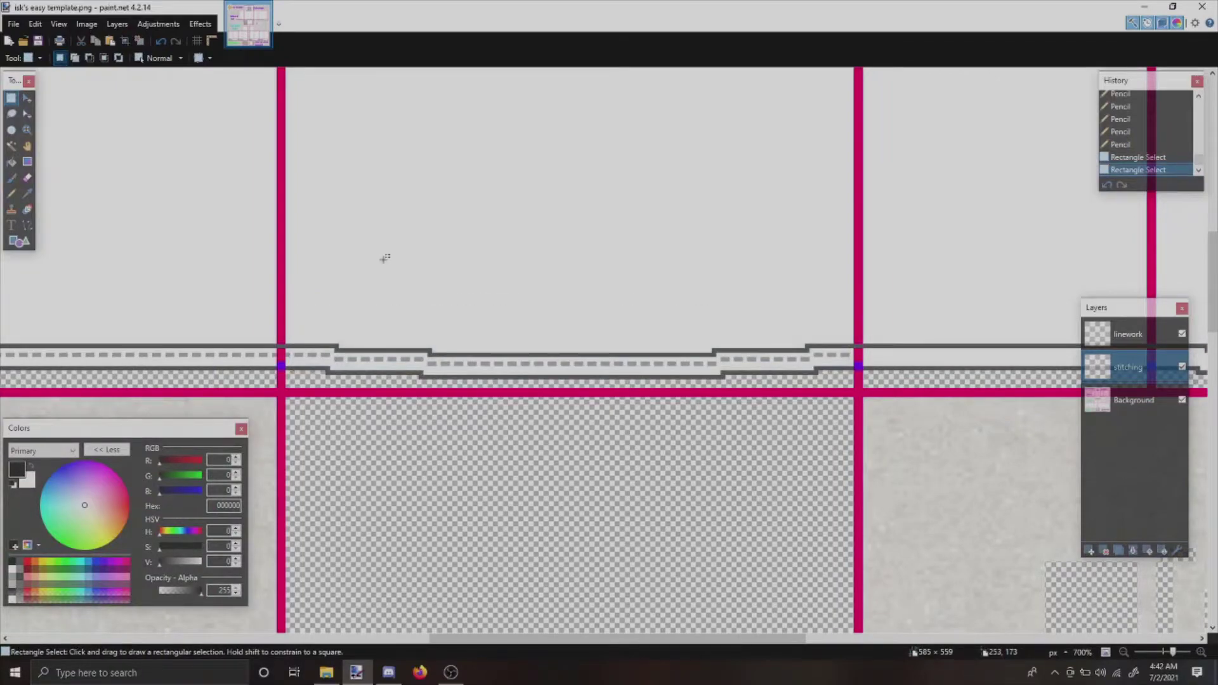
{"action": "left_click_drag", "start_coordinate": [289, 344], "coordinate": [308, 376]}
{"action": "left_click_drag", "start_coordinate": [774, 317], "coordinate": [854, 379]}
{"action": "left_click", "coordinate": [854, 376]}
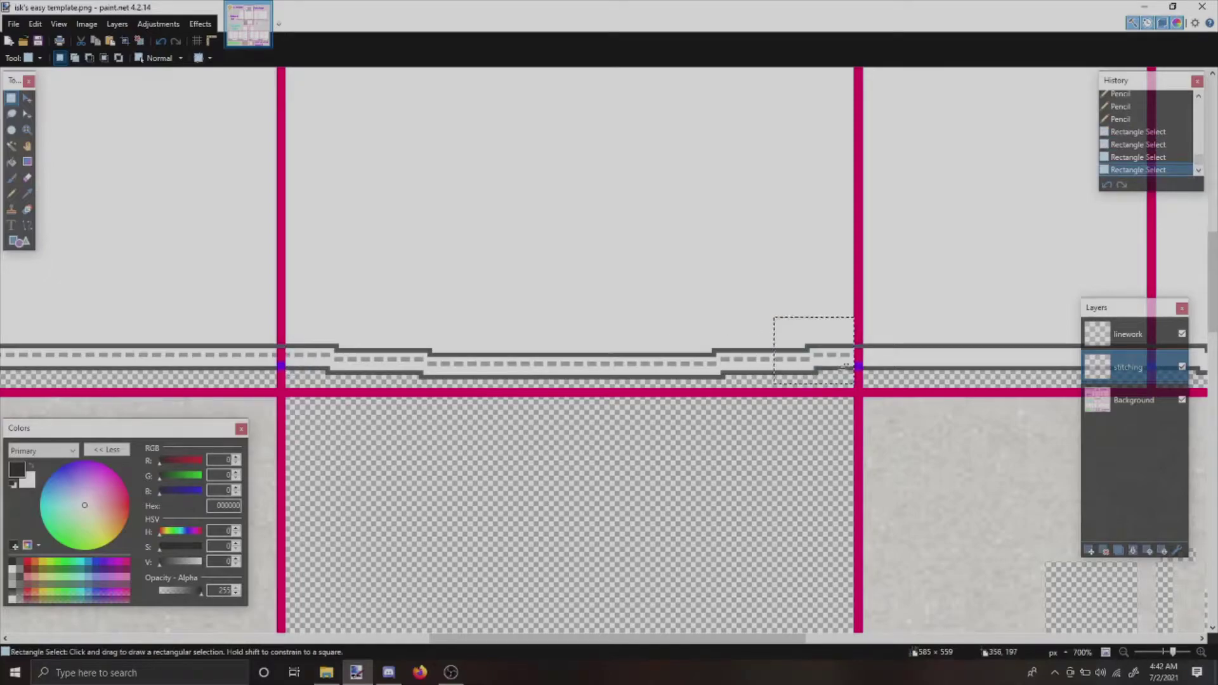
{"action": "scroll", "coordinate": [1018, 301], "scroll_direction": "up", "scroll_amount": 2}
{"action": "scroll", "coordinate": [1035, 303], "scroll_direction": "down", "scroll_amount": 3}
{"action": "scroll", "coordinate": [1021, 352], "scroll_direction": "up", "scroll_amount": 5}
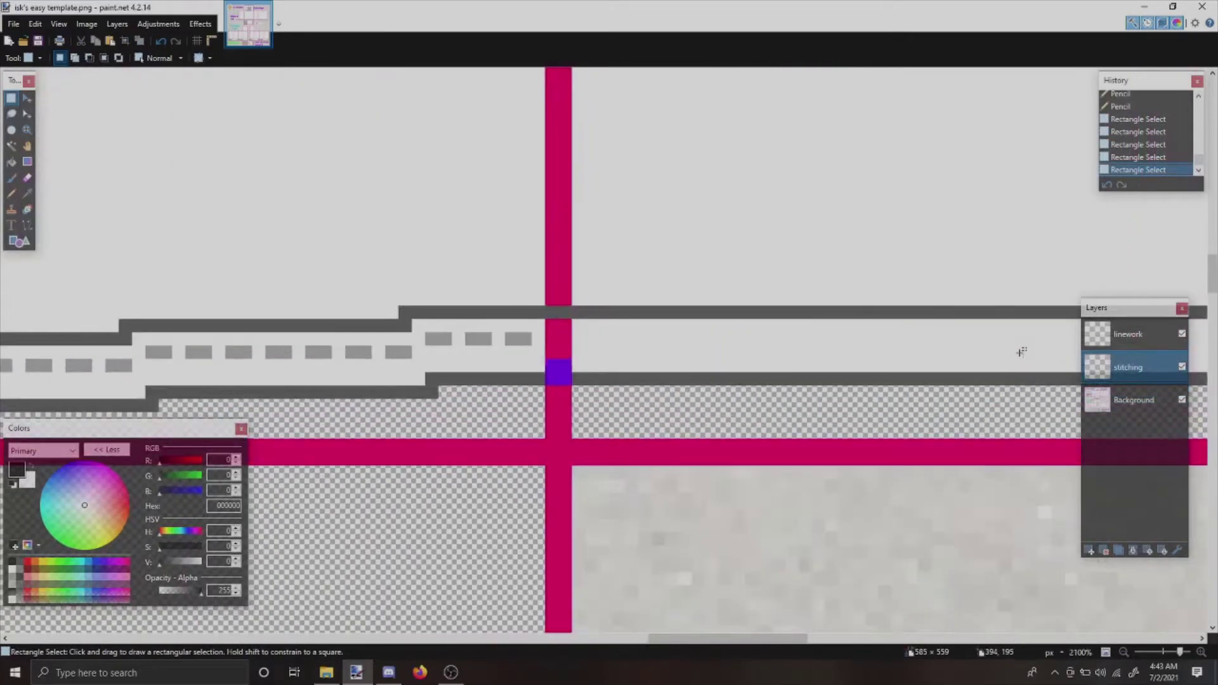
- Continue the two-pixel stitching dashes with one-pixel gaps from the front torso's right seam along the adjoining side panel's hem
{"action": "scroll", "coordinate": [1020, 348], "scroll_direction": "up", "scroll_amount": 3}
{"action": "key", "text": "p"}
{"action": "left_click_drag", "start_coordinate": [515, 342], "coordinate": [528, 347]}
{"action": "left_click_drag", "start_coordinate": [606, 347], "coordinate": [726, 345]}
{"action": "left_click", "coordinate": [777, 346]}
{"action": "left_click", "coordinate": [762, 346]}
{"action": "left_click", "coordinate": [829, 346]}
{"action": "left_click", "coordinate": [813, 346]}
{"action": "left_click", "coordinate": [878, 345]}
{"action": "left_click", "coordinate": [931, 346]}
{"action": "left_click", "coordinate": [915, 346]}
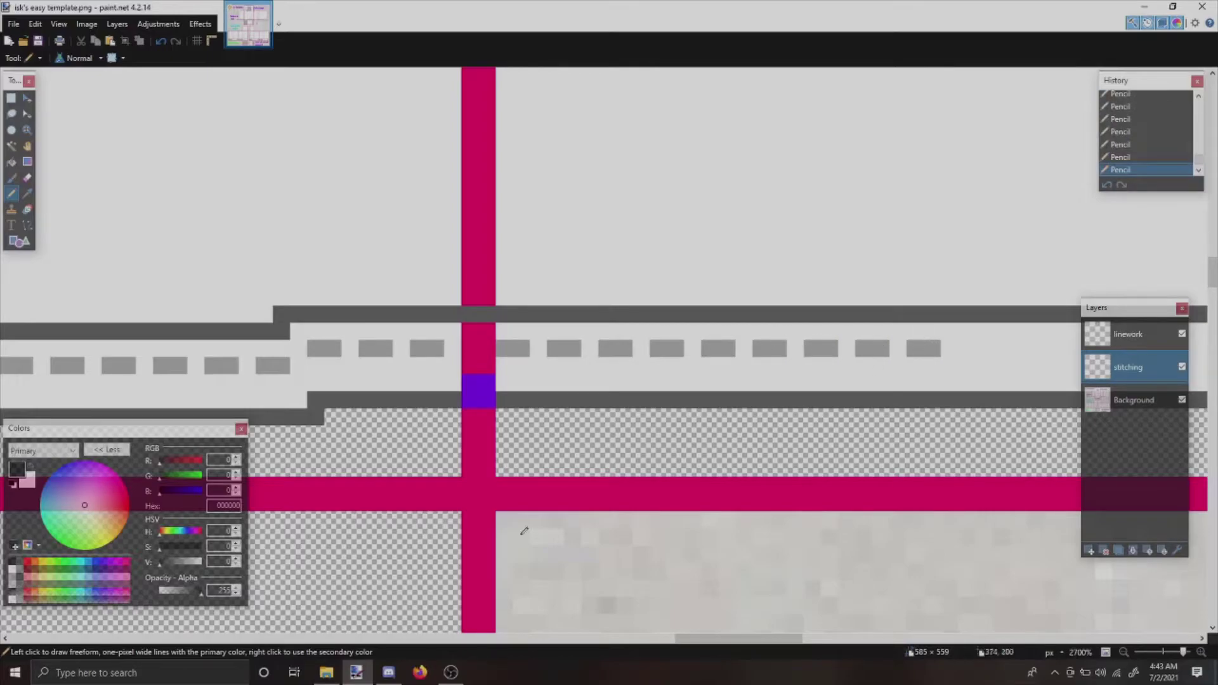
- Fill the rest of the side panel's hem with two-pixel dashes up to the back panel seam
{"action": "left_click_drag", "start_coordinate": [701, 639], "coordinate": [759, 640]}
{"action": "left_click", "coordinate": [434, 344]}
{"action": "left_click", "coordinate": [421, 346]}
{"action": "left_click", "coordinate": [507, 346]}
{"action": "key", "text": "ctrl+z"}
{"action": "left_click_drag", "start_coordinate": [476, 344], "coordinate": [659, 346]}
{"action": "key", "text": "ctrl+z"}
{"action": "key", "text": "ctrl+z"}
{"action": "left_click_drag", "start_coordinate": [576, 348], "coordinate": [645, 347]}
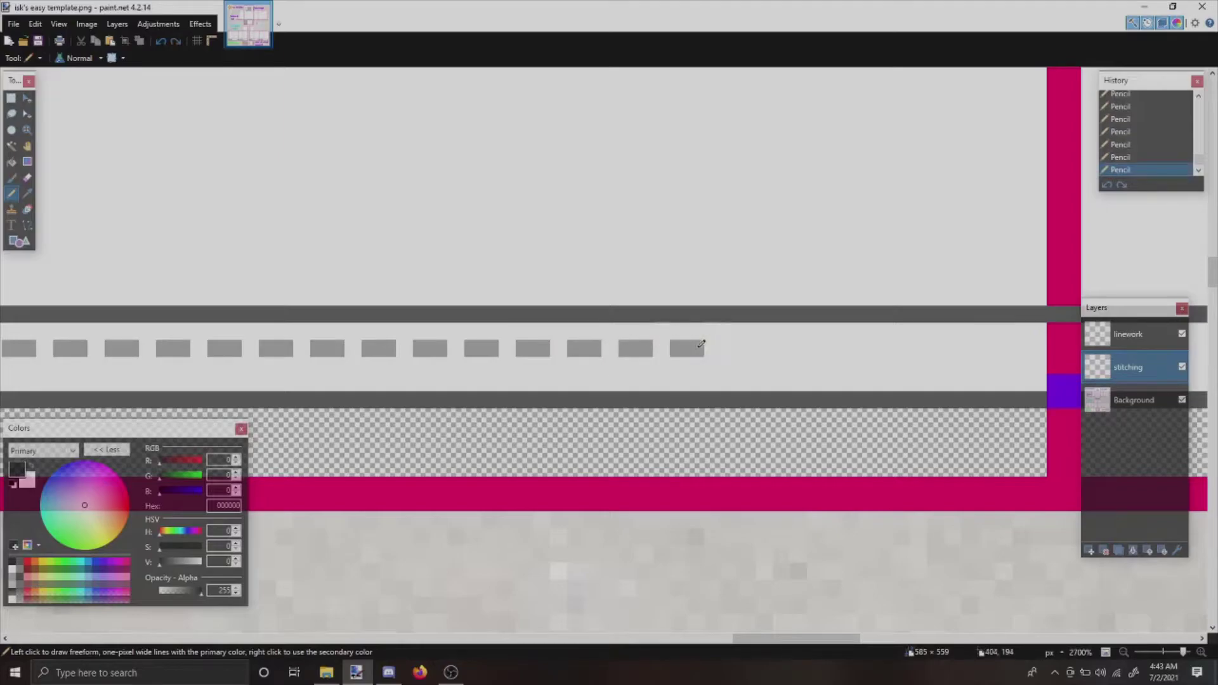
{"action": "left_click_drag", "start_coordinate": [731, 347], "coordinate": [800, 346]}
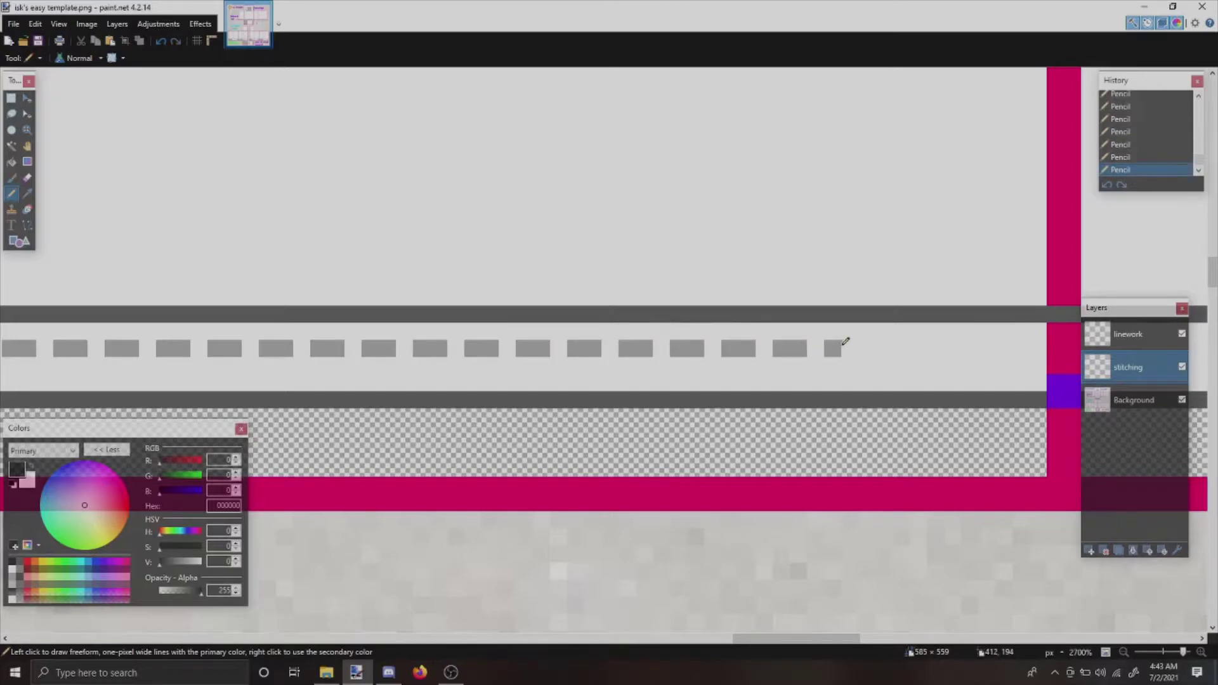
{"action": "left_click_drag", "start_coordinate": [880, 342], "coordinate": [897, 343]}
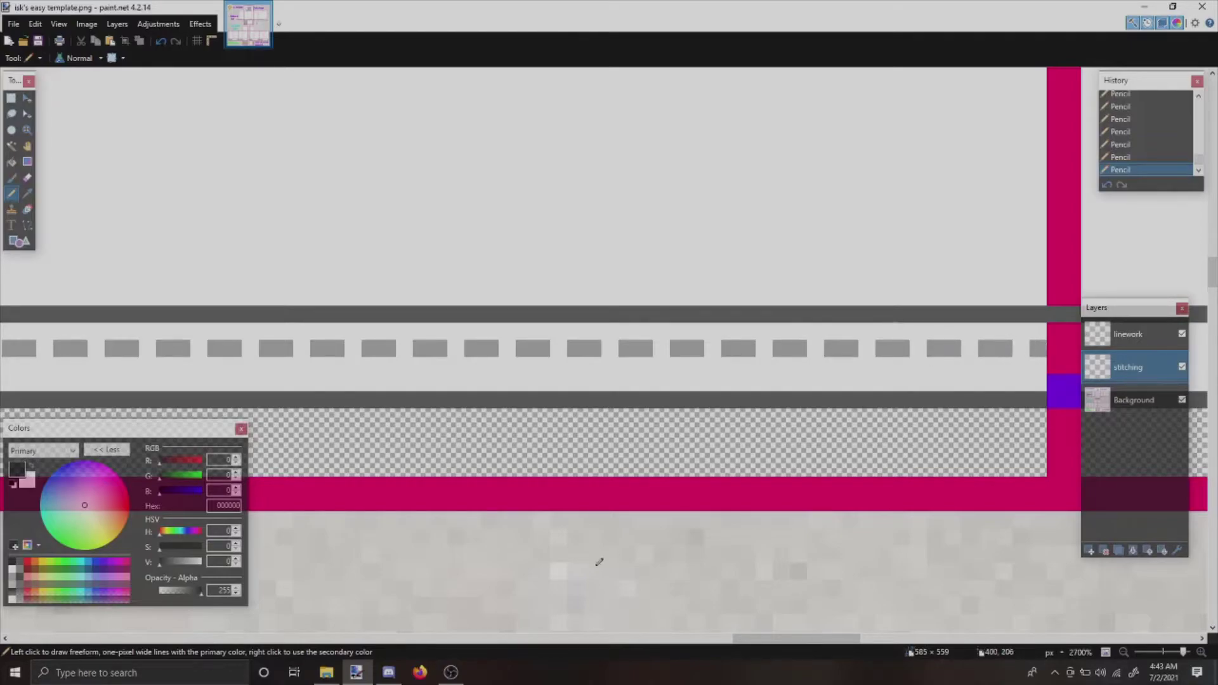
- Carry the dashes across the seam into the back panel's hem, lowering them one pixel at each downward step
{"action": "left_click_drag", "start_coordinate": [738, 639], "coordinate": [818, 631]}
{"action": "left_click", "coordinate": [328, 346]}
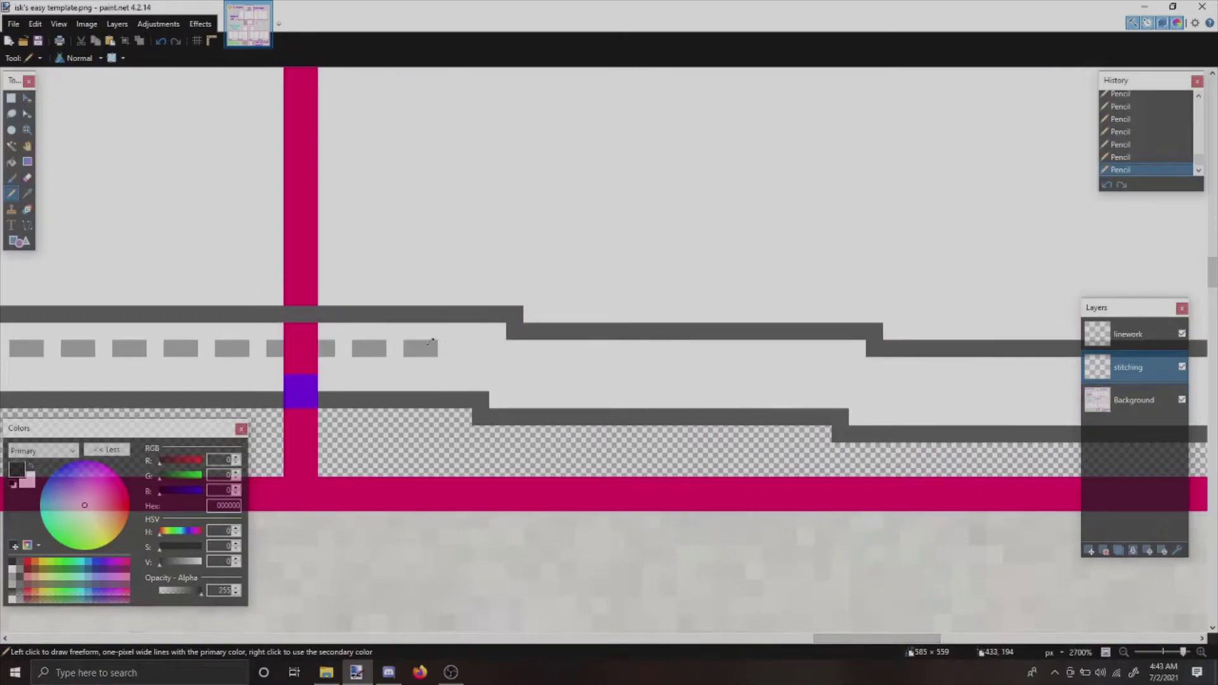
{"action": "left_click_drag", "start_coordinate": [512, 365], "coordinate": [688, 362]}
{"action": "left_click", "coordinate": [634, 365]}
{"action": "key", "text": "ctrl+z"}
{"action": "key", "text": "ctrl+z"}
{"action": "left_click", "coordinate": [719, 361]}
{"action": "left_click", "coordinate": [739, 363]}
{"action": "left_click_drag", "start_coordinate": [769, 364], "coordinate": [842, 359]}
{"action": "left_click_drag", "start_coordinate": [923, 382], "coordinate": [945, 382]}
{"action": "left_click_drag", "start_coordinate": [1023, 383], "coordinate": [1051, 381]}
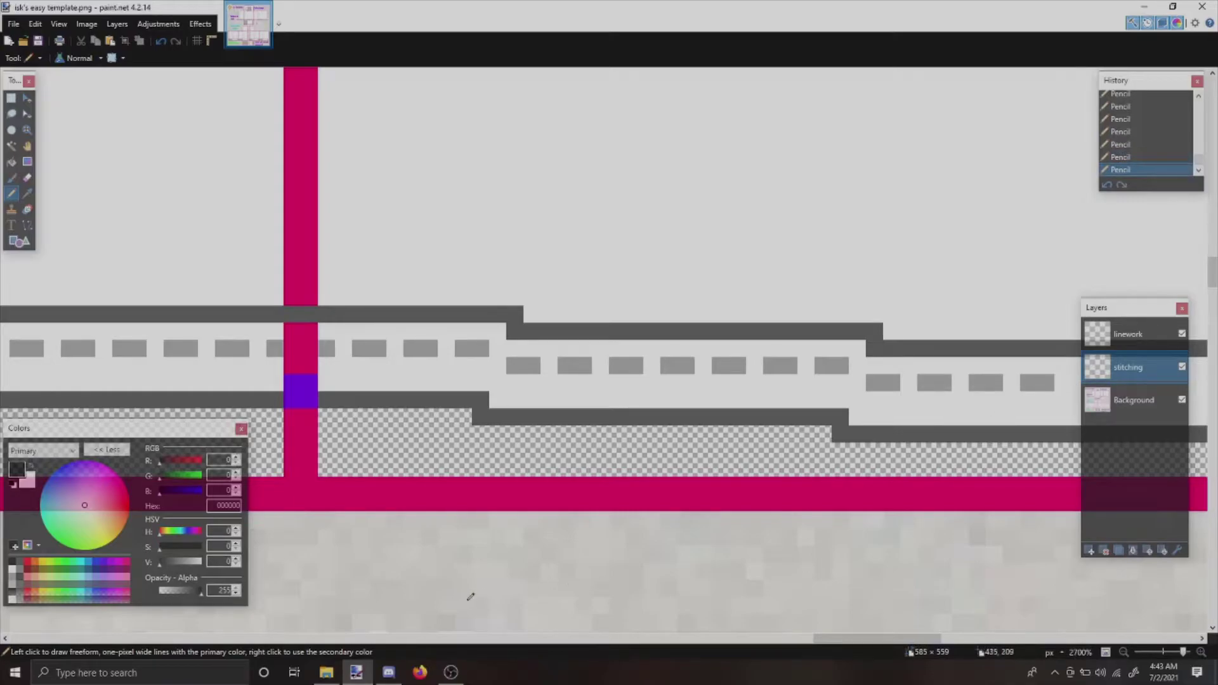
- Continue the two-pixel dashes along the lowest segment of the back panel's hem
{"action": "left_click_drag", "start_coordinate": [845, 638], "coordinate": [927, 638]}
{"action": "left_click_drag", "start_coordinate": [291, 382], "coordinate": [675, 383]}
{"action": "key", "text": "ctrl+z"}
{"action": "key", "text": "ctrl+z"}
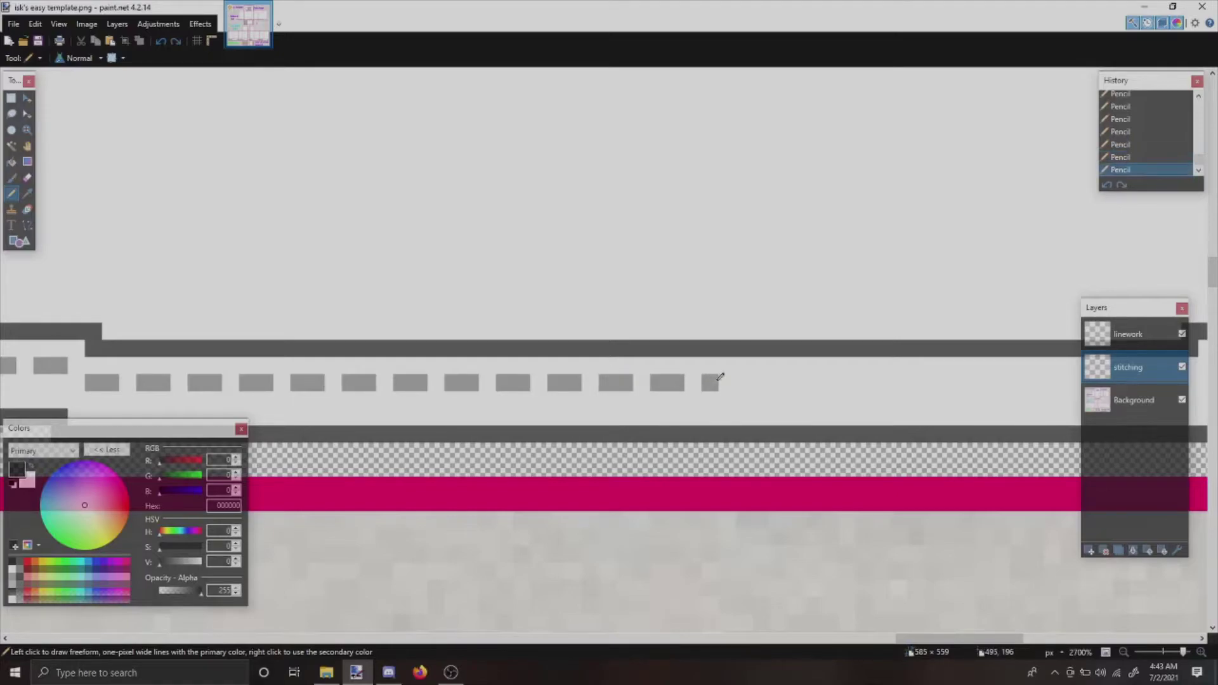
{"action": "left_click_drag", "start_coordinate": [795, 382], "coordinate": [780, 381]}
{"action": "key", "text": "ctrl+z"}
{"action": "left_click_drag", "start_coordinate": [797, 382], "coordinate": [886, 378]}
{"action": "key", "text": "ctrl+z"}
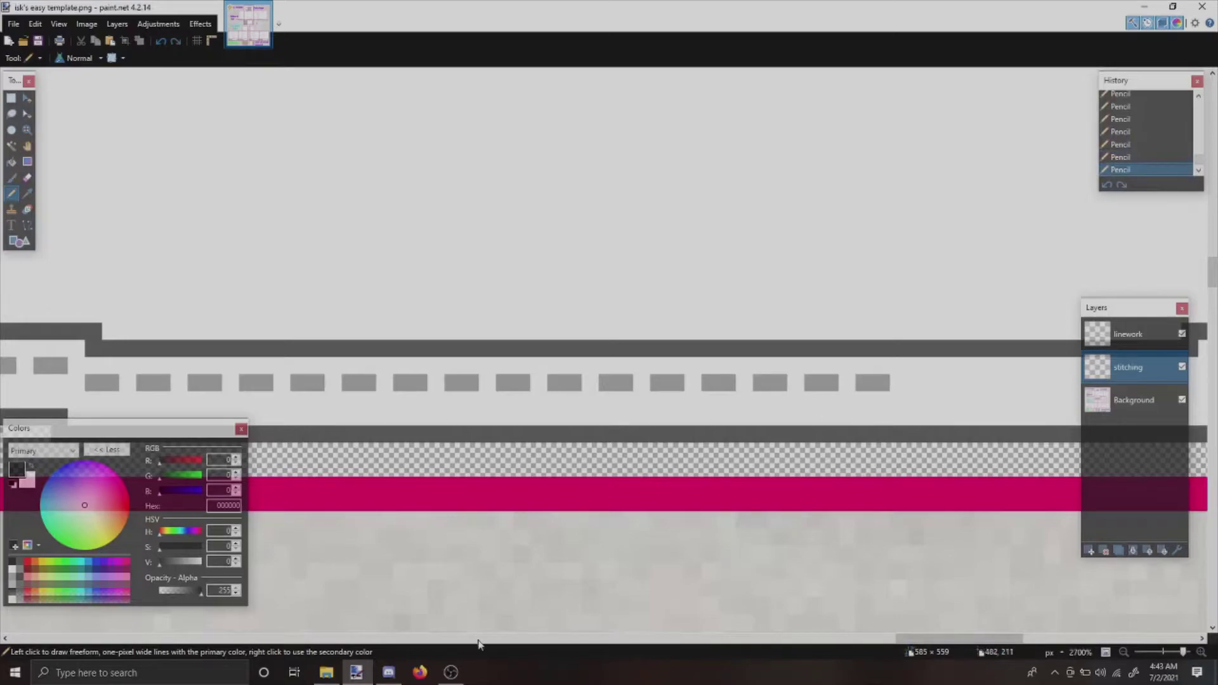
- Complete the dashes on the back panel's lowest hem segment up to where the hem steps up
{"action": "left_click_drag", "start_coordinate": [911, 643], "coordinate": [957, 643]}
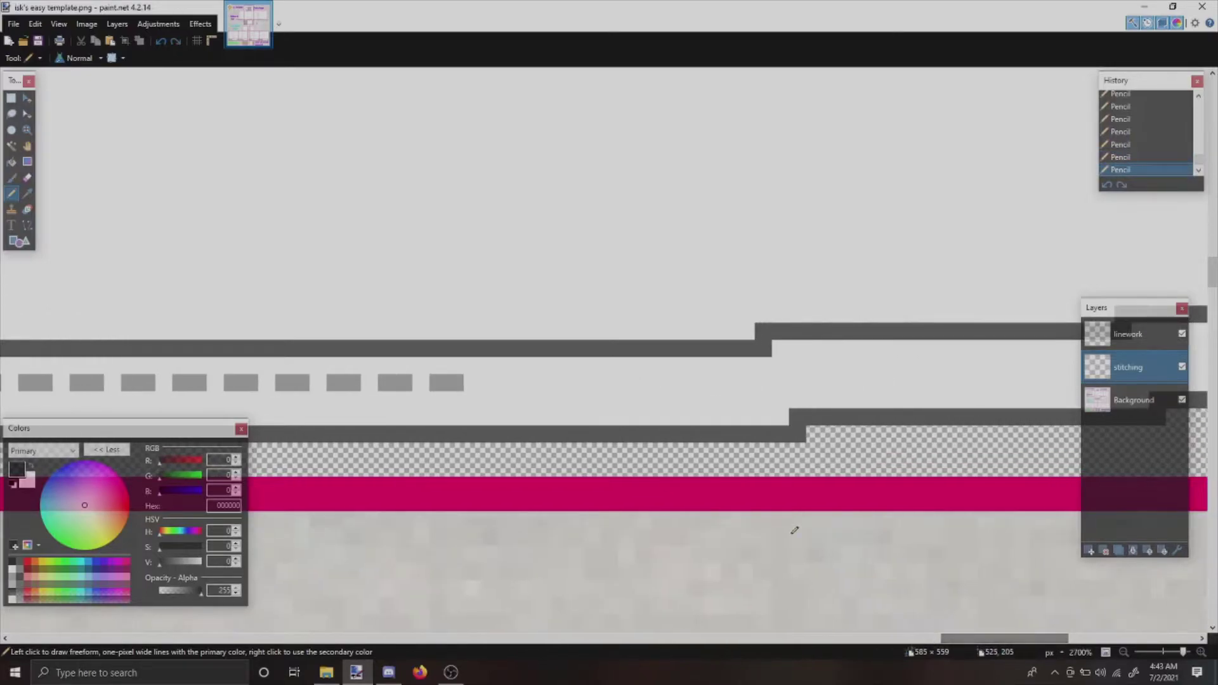
{"action": "left_click_drag", "start_coordinate": [515, 378], "coordinate": [483, 381]}
{"action": "left_click_drag", "start_coordinate": [531, 380], "coordinate": [586, 381]}
{"action": "left_click", "coordinate": [656, 380]}
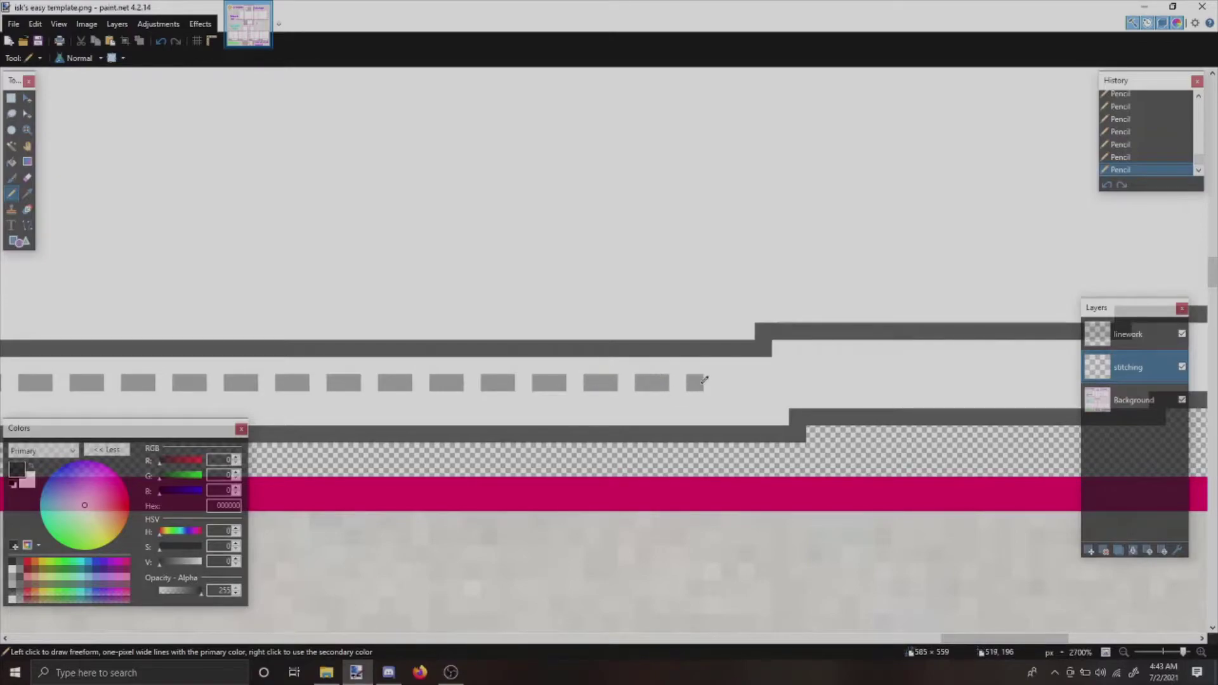
{"action": "left_click", "coordinate": [746, 381]}
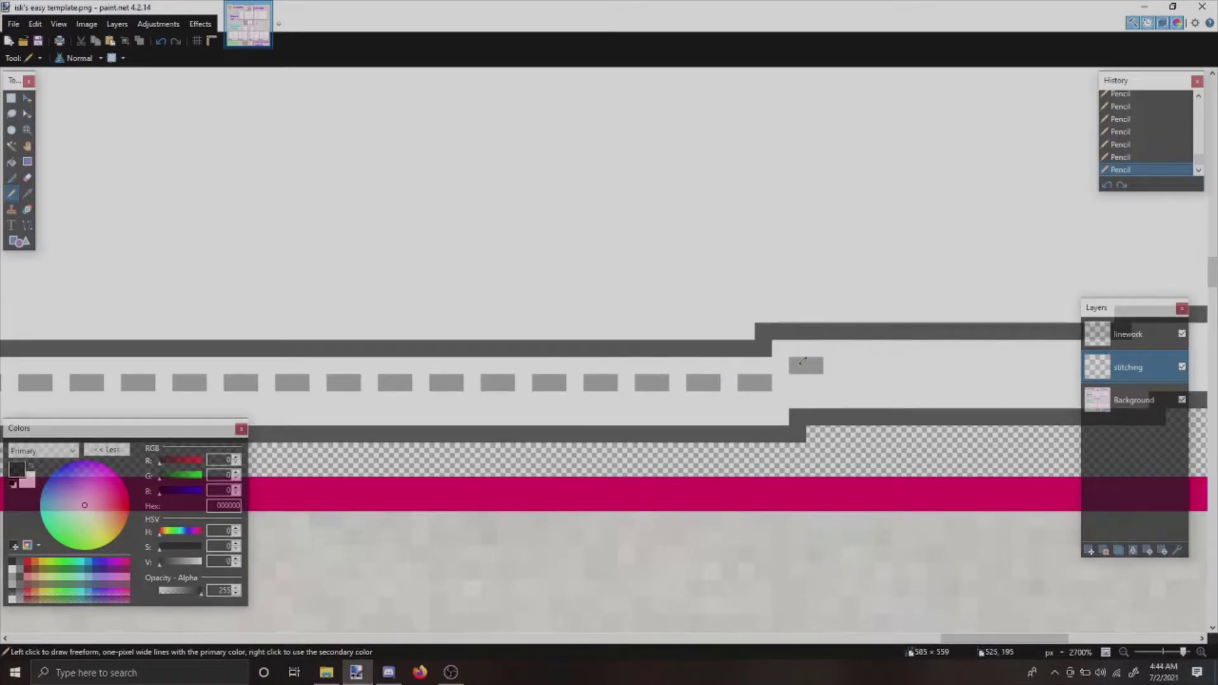
- Raise the dashes one pixel at each upward step of the back panel's hem and continue them to its right edge
{"action": "left_click_drag", "start_coordinate": [868, 370], "coordinate": [847, 367]}
{"action": "left_click_drag", "start_coordinate": [922, 367], "coordinate": [909, 365]}
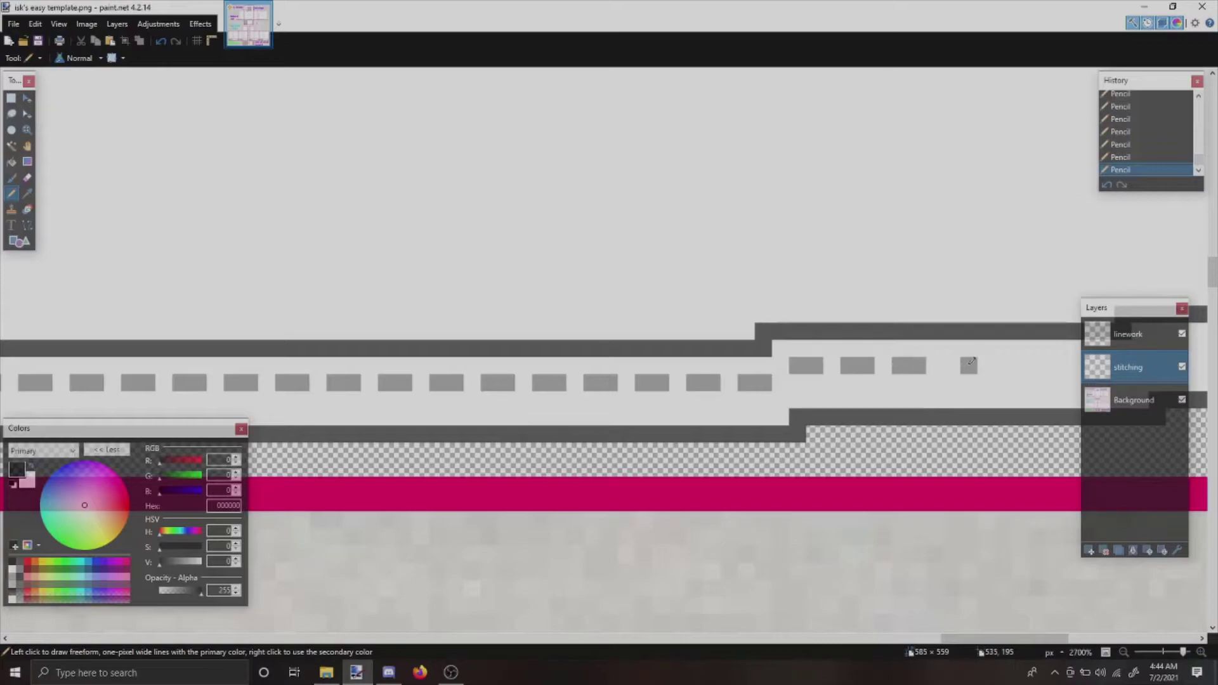
{"action": "left_click_drag", "start_coordinate": [1005, 638], "coordinate": [1045, 638]}
{"action": "left_click", "coordinate": [636, 359]}
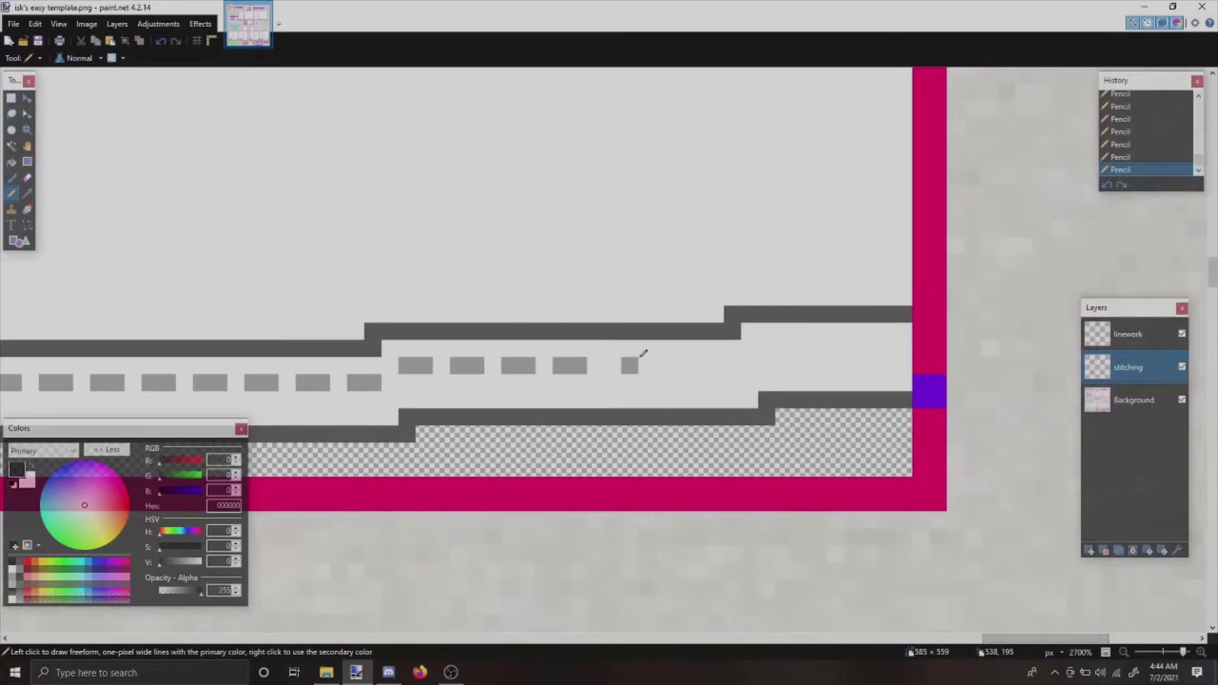
{"action": "key", "text": "ctrl+z"}
{"action": "left_click_drag", "start_coordinate": [611, 352], "coordinate": [630, 363]}
{"action": "key", "text": "ctrl+z"}
{"action": "left_click", "coordinate": [672, 367]}
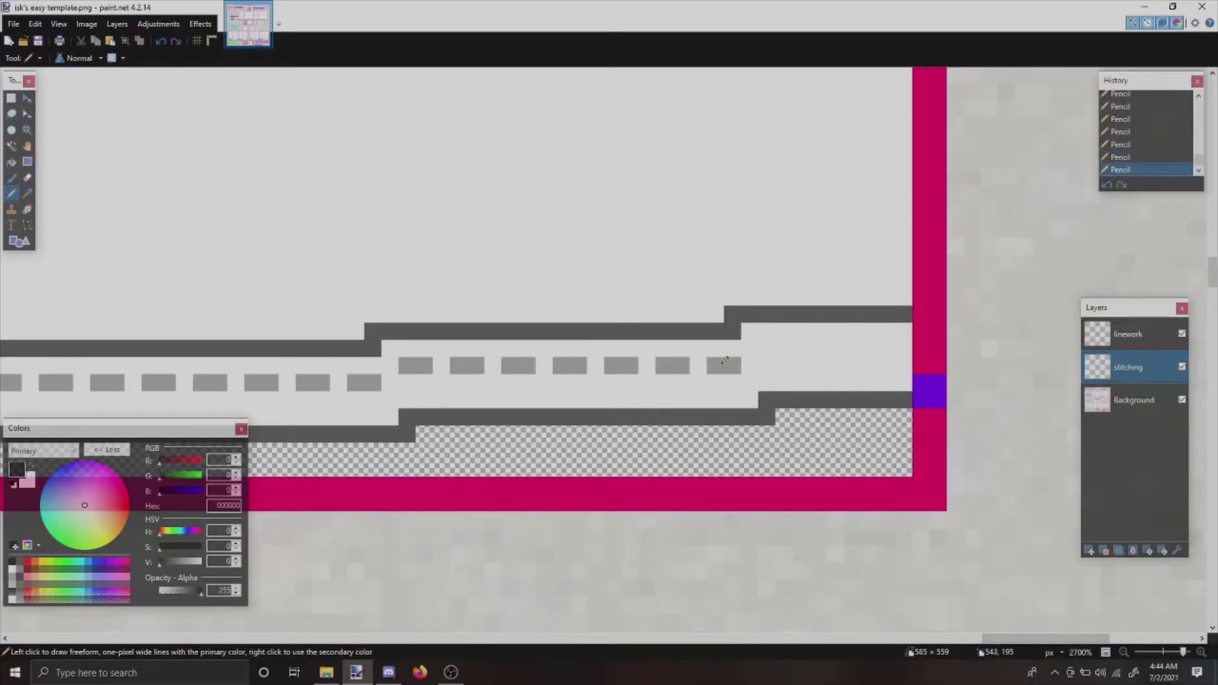
{"action": "left_click_drag", "start_coordinate": [767, 348], "coordinate": [886, 343]}
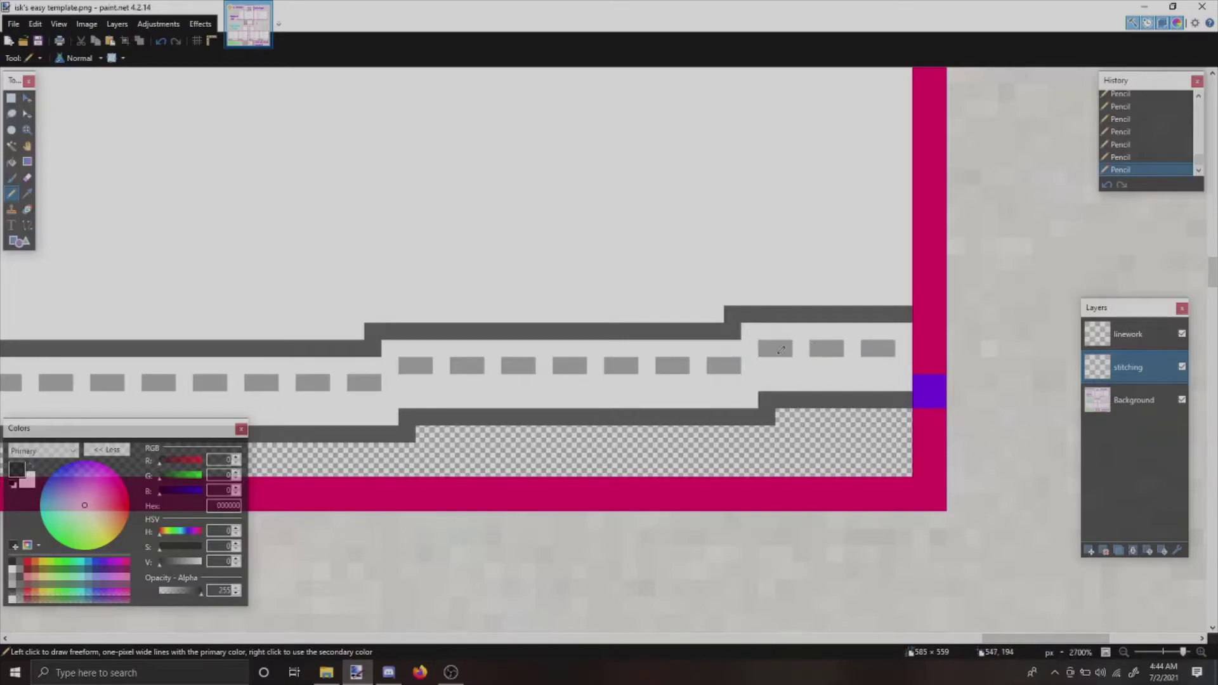
- Start a row of two-pixel dashes one pixel above the left sleeve cuff's bottom line, beginning at the sleeve's right seam
{"action": "scroll", "coordinate": [781, 350], "scroll_direction": "down", "scroll_amount": 8, "text": "ctrl"}
{"action": "scroll", "coordinate": [751, 334], "scroll_direction": "up", "scroll_amount": 3}
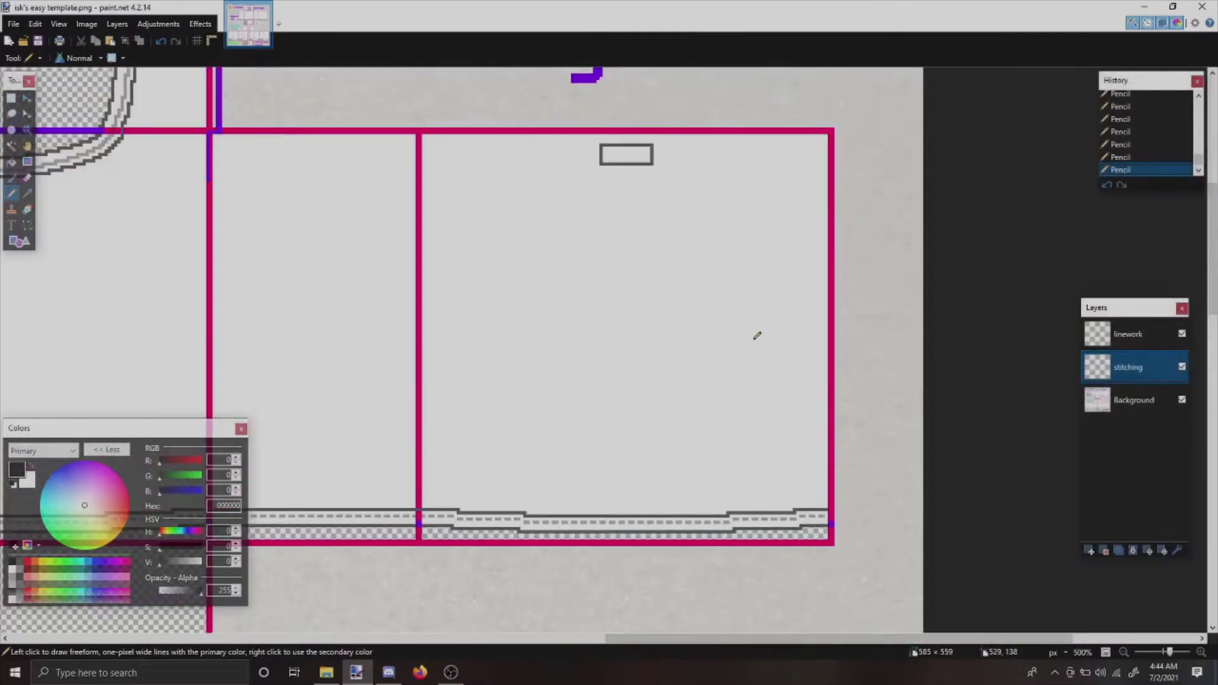
{"action": "scroll", "coordinate": [753, 335], "scroll_direction": "down", "scroll_amount": 1, "text": "ctrl"}
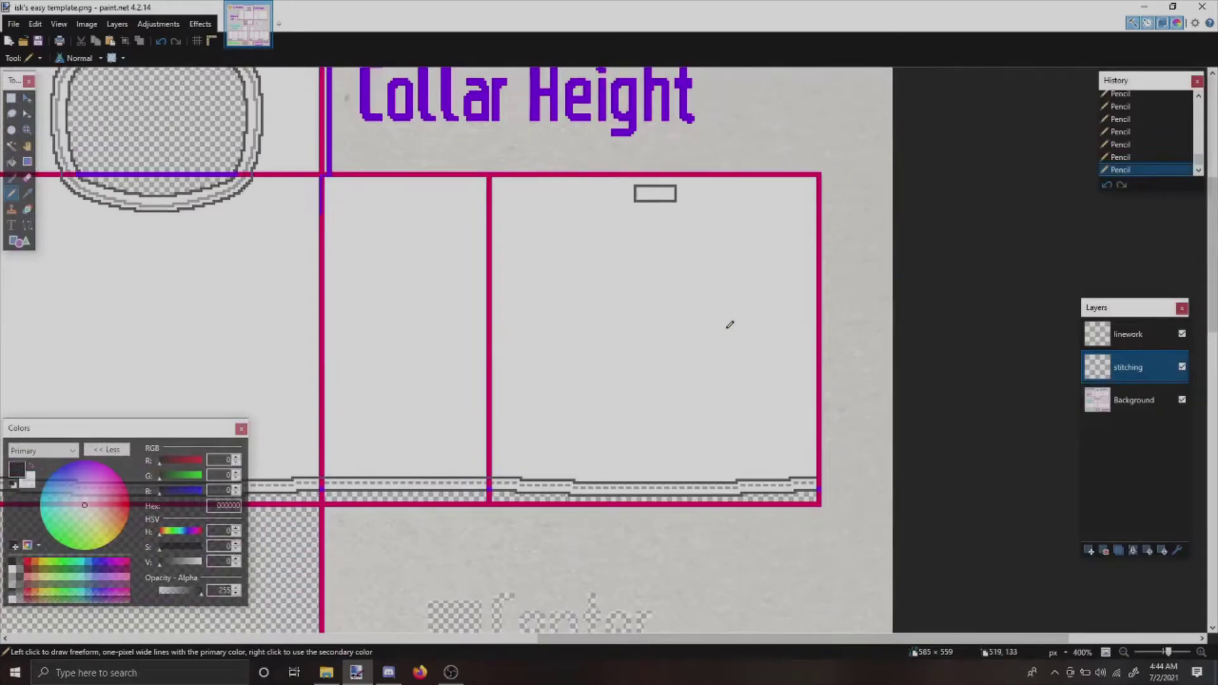
{"action": "scroll", "coordinate": [805, 271], "scroll_direction": "down", "scroll_amount": 3, "text": "ctrl"}
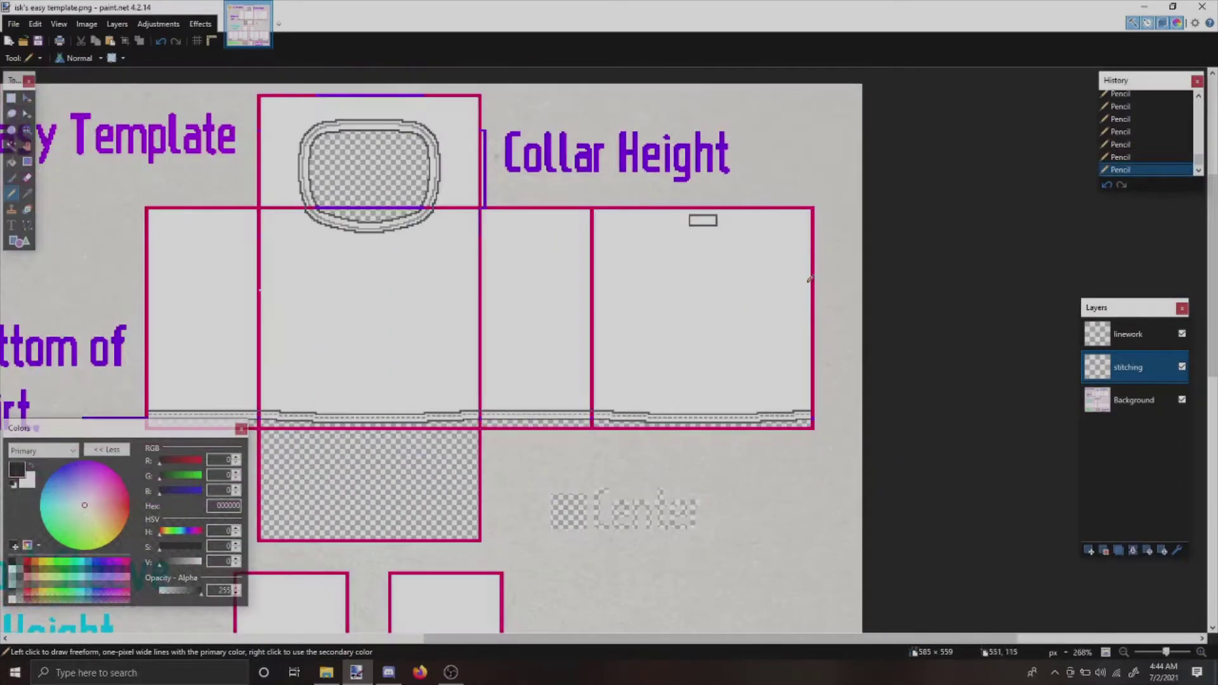
{"action": "scroll", "coordinate": [378, 373], "scroll_direction": "down", "scroll_amount": 4}
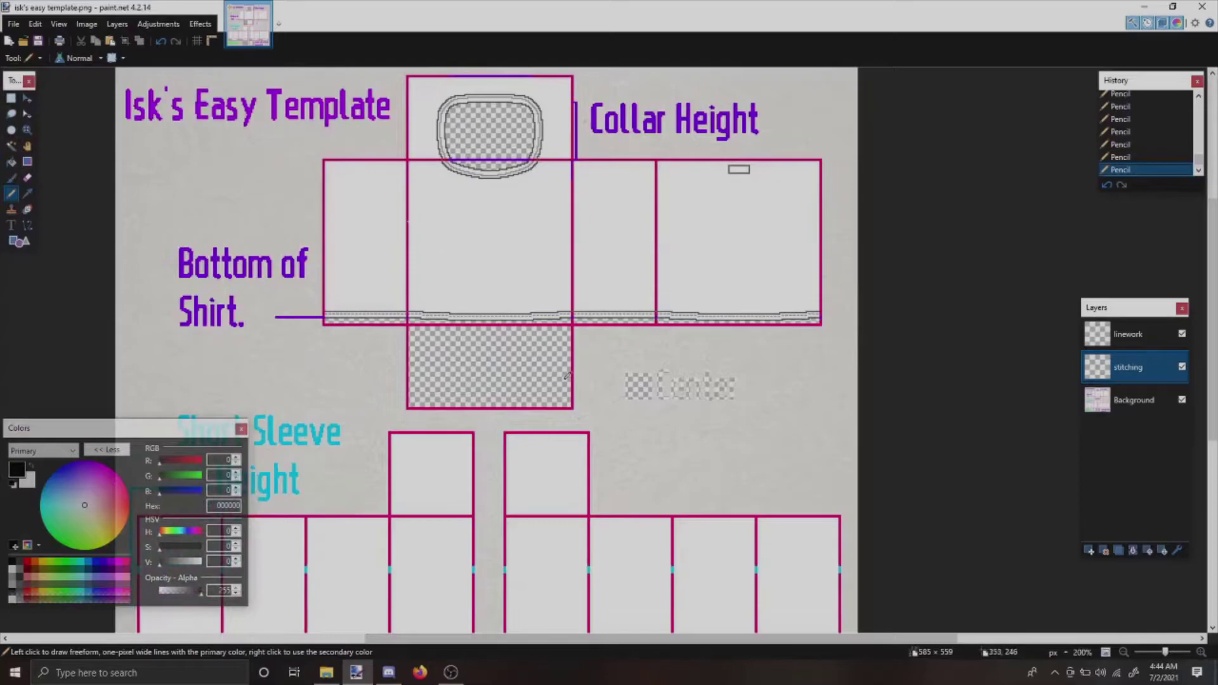
{"action": "scroll", "coordinate": [352, 565], "scroll_direction": "up", "scroll_amount": 4, "text": "ctrl"}
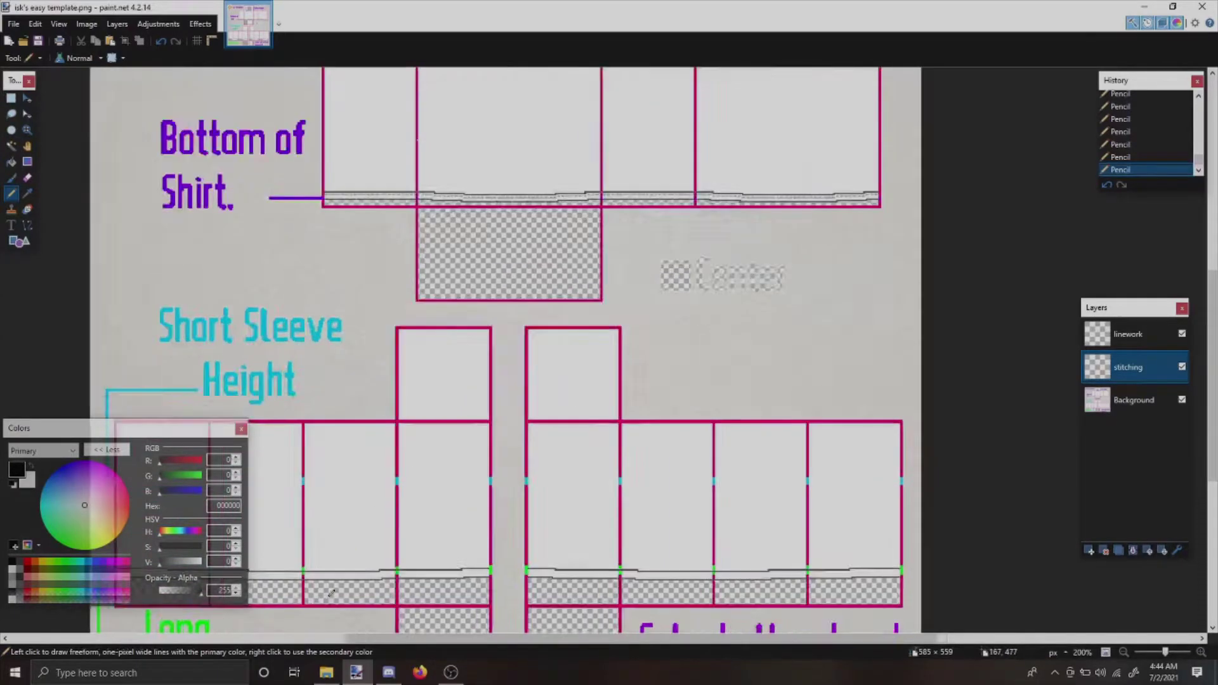
{"action": "scroll", "coordinate": [678, 553], "scroll_direction": "up", "scroll_amount": 8, "text": "ctrl"}
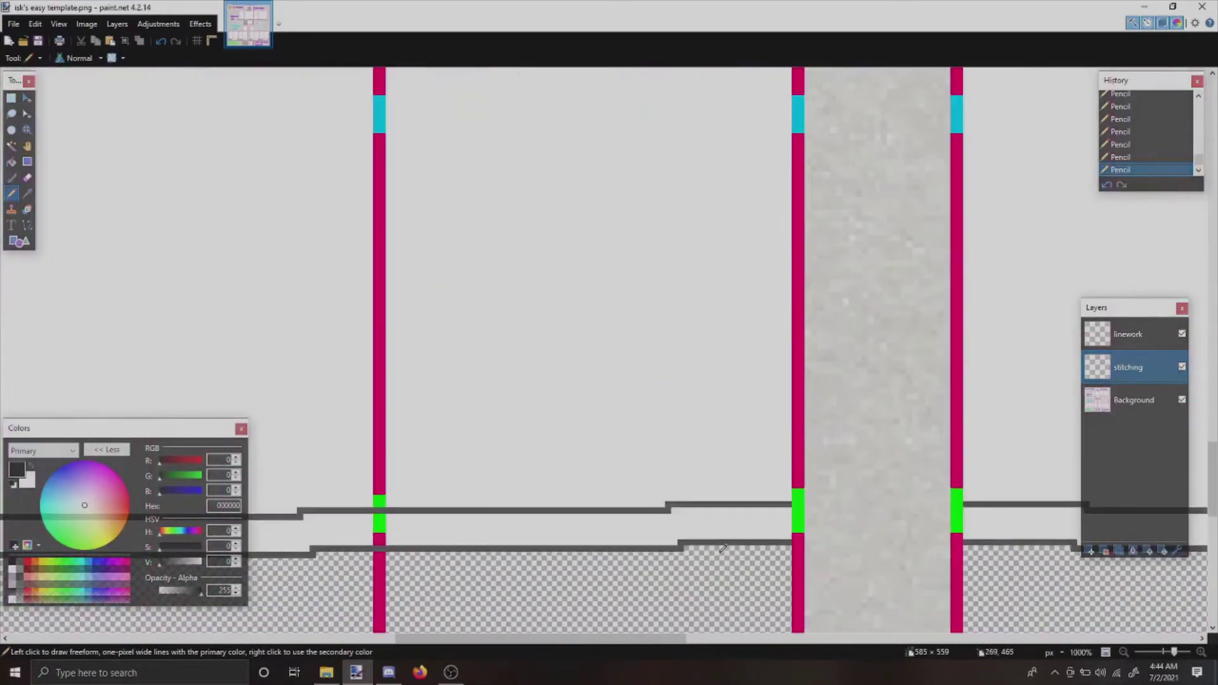
{"action": "left_click_drag", "start_coordinate": [923, 487], "coordinate": [879, 488]}
{"action": "left_click", "coordinate": [863, 490]}
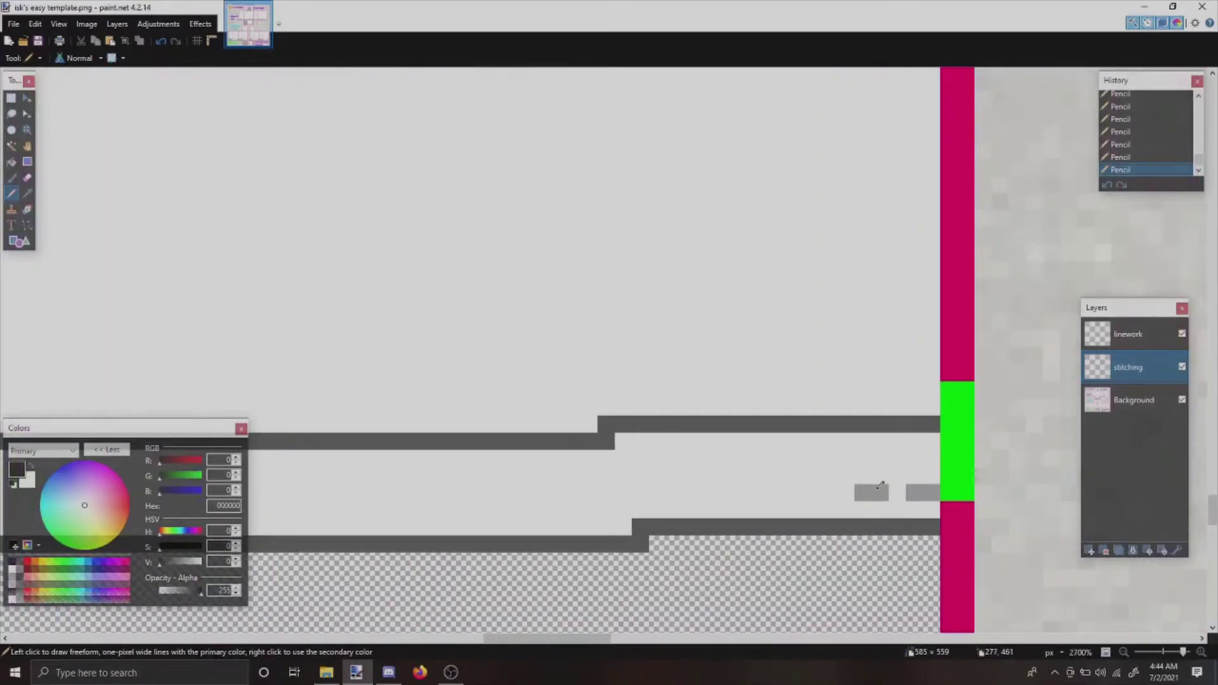
{"action": "left_click_drag", "start_coordinate": [925, 451], "coordinate": [898, 452]}
{"action": "key", "text": "ctrl+z"}
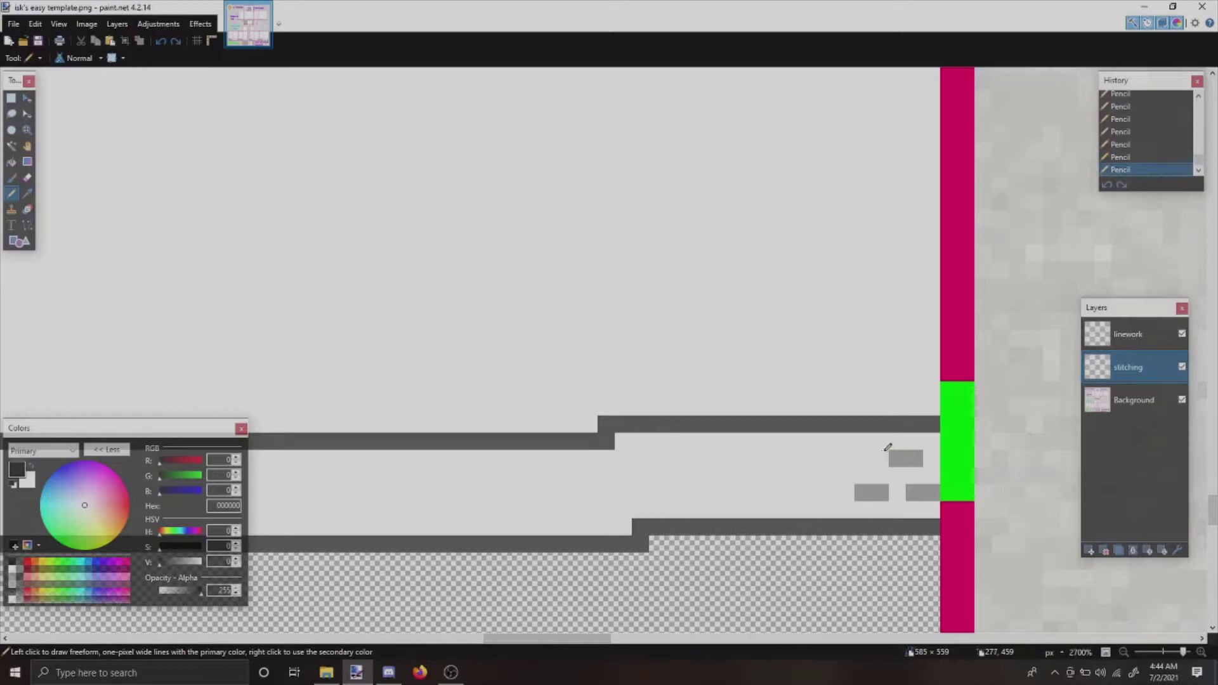
{"action": "left_click_drag", "start_coordinate": [638, 480], "coordinate": [656, 481]}
{"action": "key", "text": "ctrl+z"}
{"action": "left_click_drag", "start_coordinate": [641, 491], "coordinate": [656, 491]}
{"action": "key", "text": "ctrl+z"}
{"action": "key", "text": "ctrl+y"}
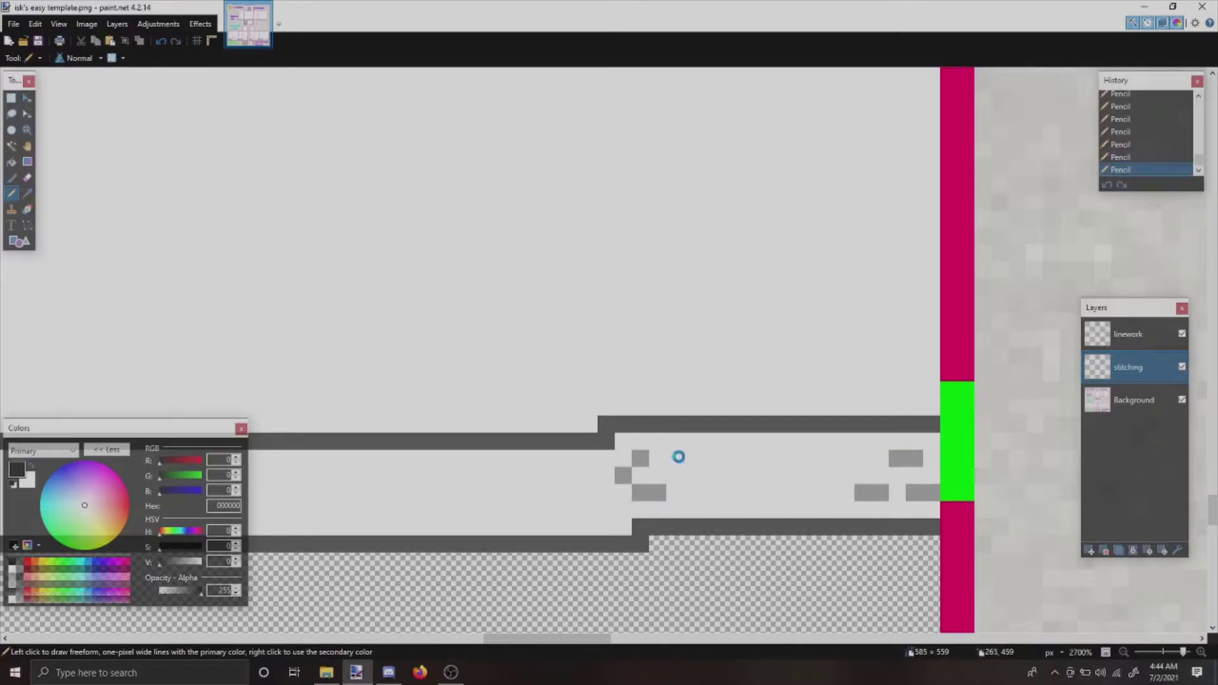
{"action": "key", "text": "ctrl+z"}
{"action": "key", "text": "ctrl+z"}
{"action": "key", "text": "ctrl+z"}
{"action": "key", "text": "ctrl+z"}
{"action": "key", "text": "ctrl+z"}
- Continue the two-pixel dashes leftward along the raised cuff segment to just before its step down
{"action": "mouse_move", "coordinate": [838, 482]}
{"action": "left_mouse_down"}
{"action": "mouse_move", "coordinate": [813, 493]}
{"action": "mouse_move", "coordinate": [710, 492]}
{"action": "left_mouse_up"}
{"action": "left_click", "coordinate": [676, 490]}
{"action": "left_click", "coordinate": [646, 490]}
{"action": "key", "text": "ctrl+z"}
{"action": "left_click", "coordinate": [654, 493]}
{"action": "left_click_drag", "start_coordinate": [622, 504], "coordinate": [610, 504]}
{"action": "key", "text": "ctrl+z"}
{"action": "left_click_drag", "start_coordinate": [609, 505], "coordinate": [593, 505]}
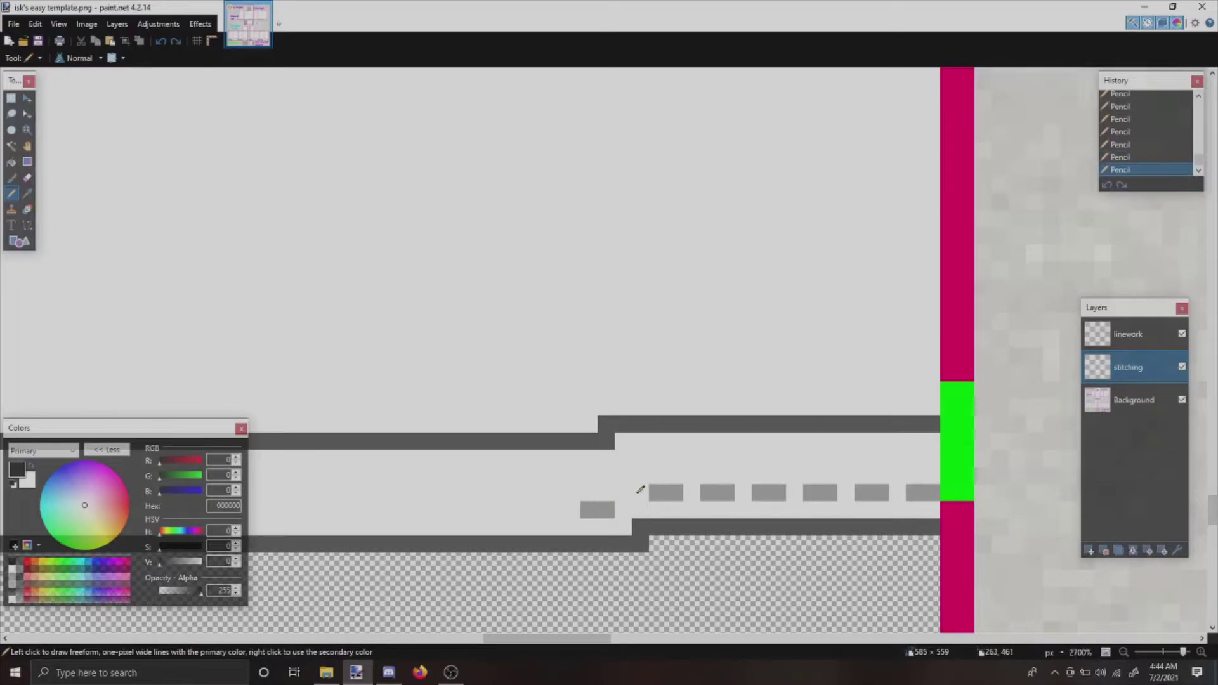
{"action": "key", "text": "ctrl+z"}
{"action": "key", "text": "ctrl+z"}
{"action": "left_click", "coordinate": [656, 488]}
{"action": "key", "text": "ctrl+z"}
{"action": "key", "text": "ctrl+z"}
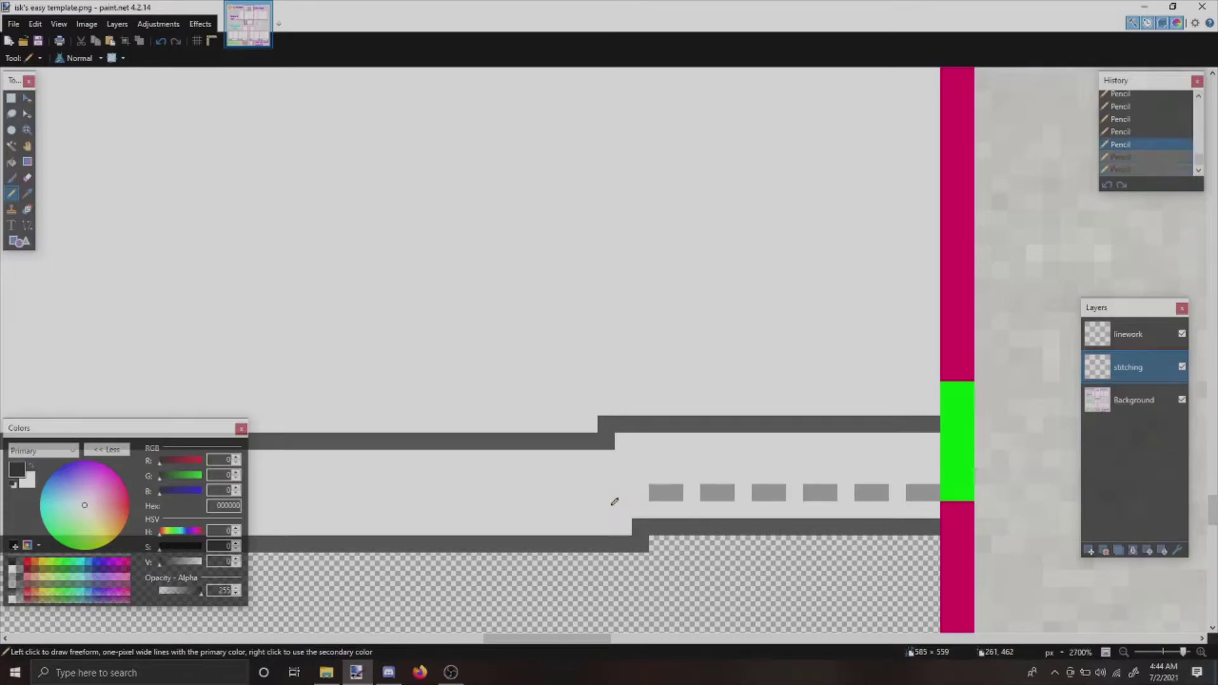
{"action": "left_click_drag", "start_coordinate": [610, 508], "coordinate": [597, 504]}
{"action": "key", "text": "ctrl+z"}
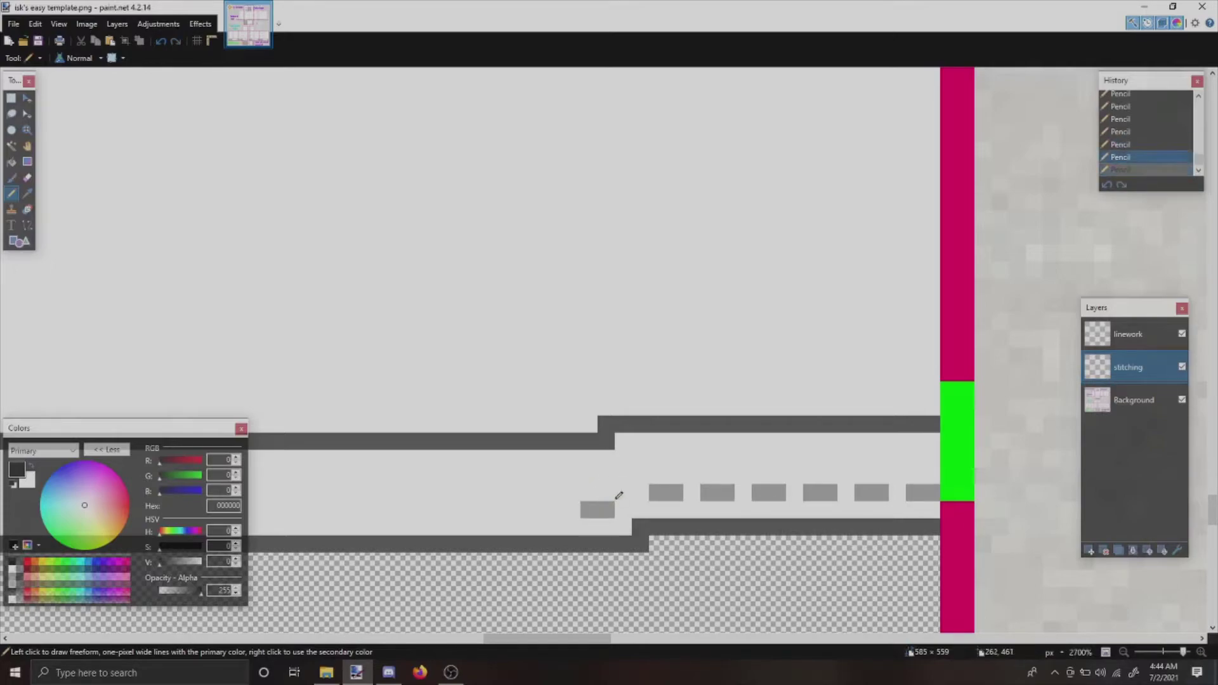
{"action": "key", "text": "ctrl+z"}
- Bend one dash diagonally over the cuff's step, erasing its extra pixel, and add a two-pixel dash one pixel lower beyond it
{"action": "left_click", "coordinate": [611, 492]}
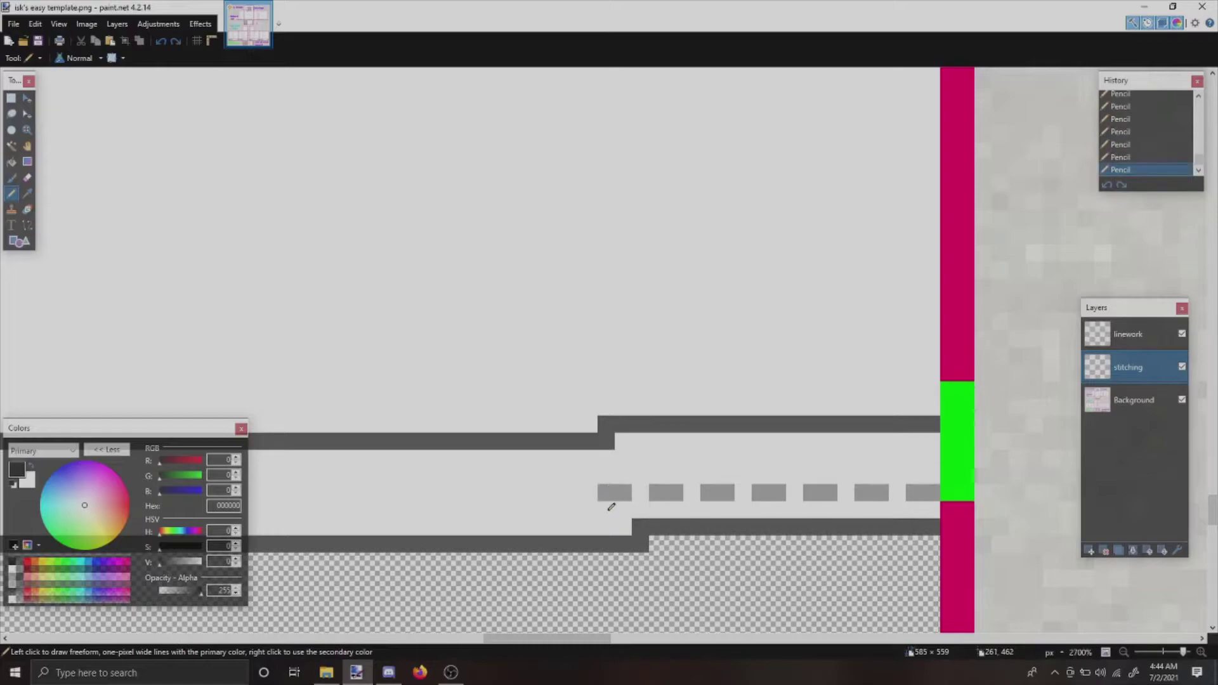
{"action": "key", "text": "e"}
{"action": "left_click", "coordinate": [606, 492]}
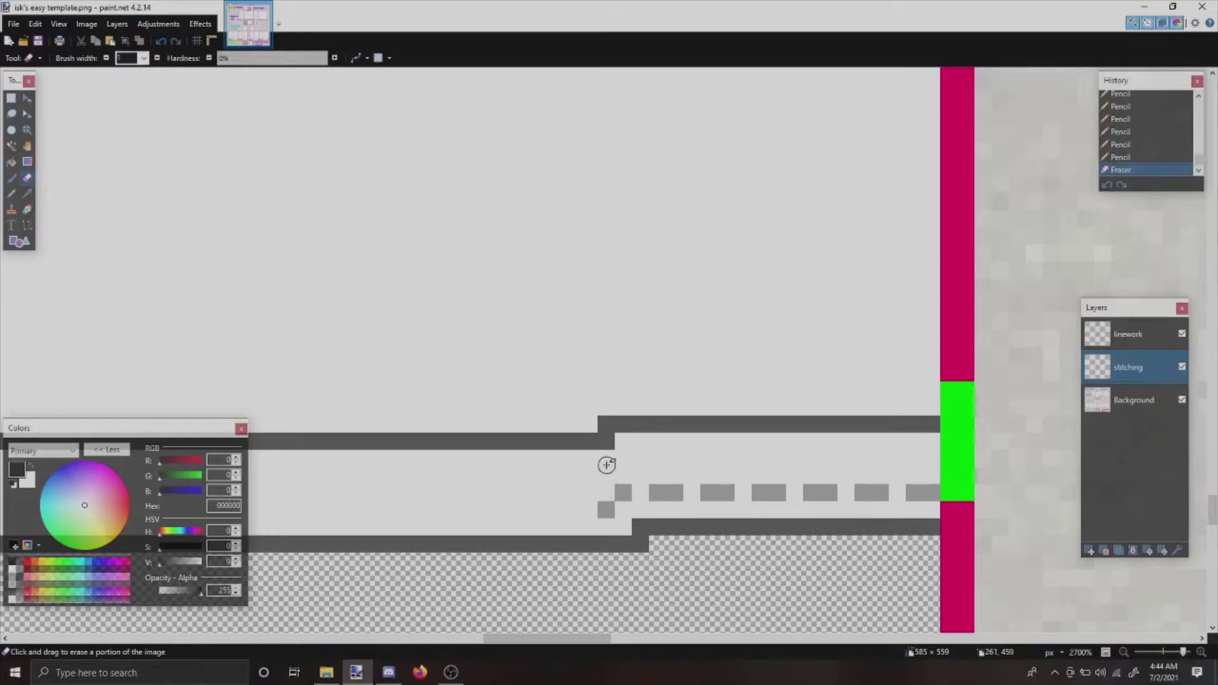
{"action": "key", "text": "o"}
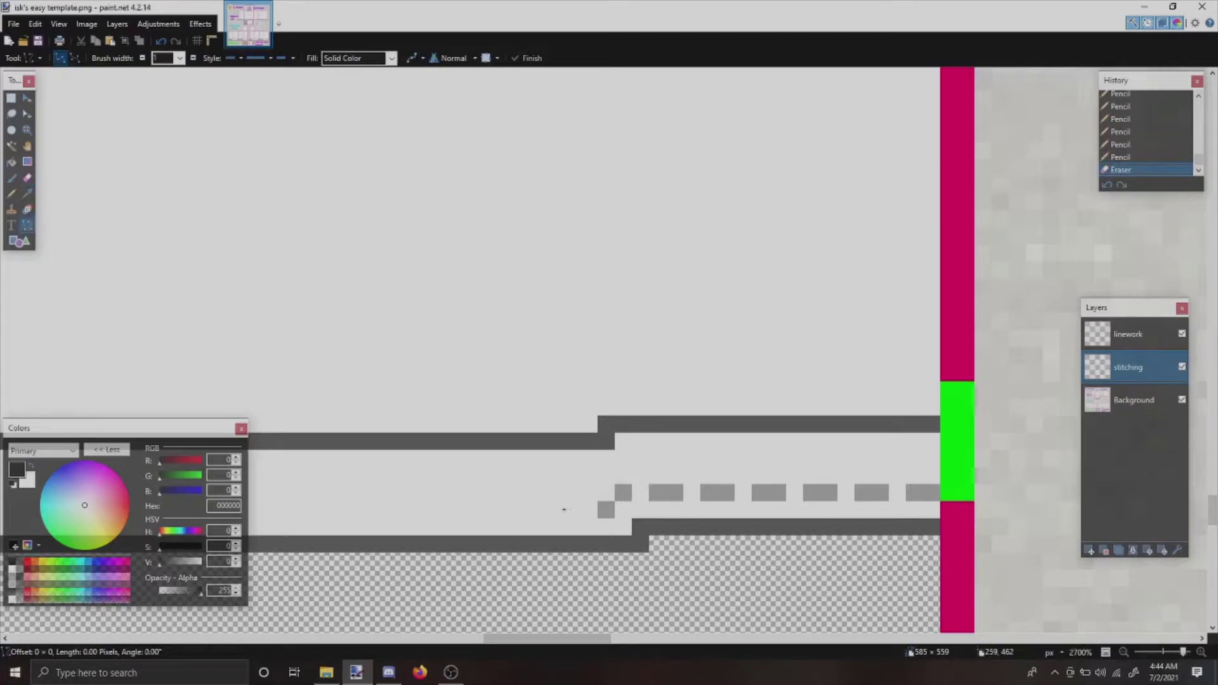
{"action": "left_click_drag", "start_coordinate": [565, 509], "coordinate": [553, 510]}
{"action": "key", "text": "Return"}
- Copy the 18-pixel-wide run of dashes beside the left sleeve's right seam and repeat it leftward along the cuff's lowered segment past the next seam
{"action": "key", "text": "s"}
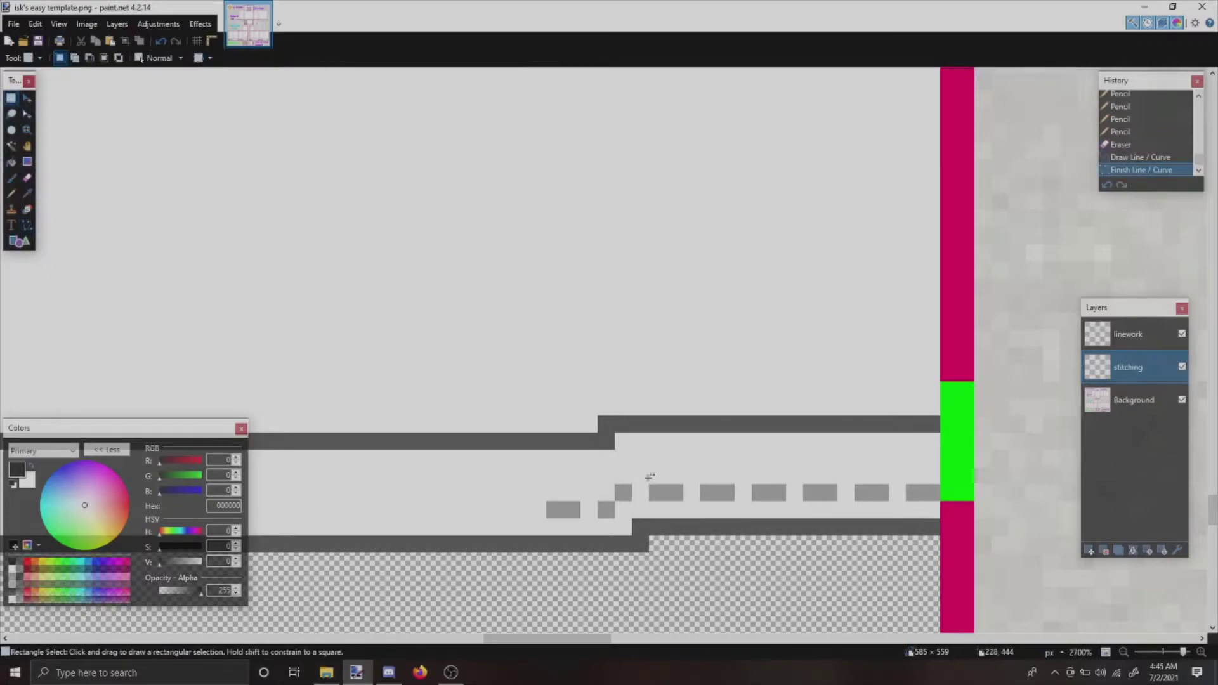
{"action": "left_click_drag", "start_coordinate": [634, 487], "coordinate": [928, 491]}
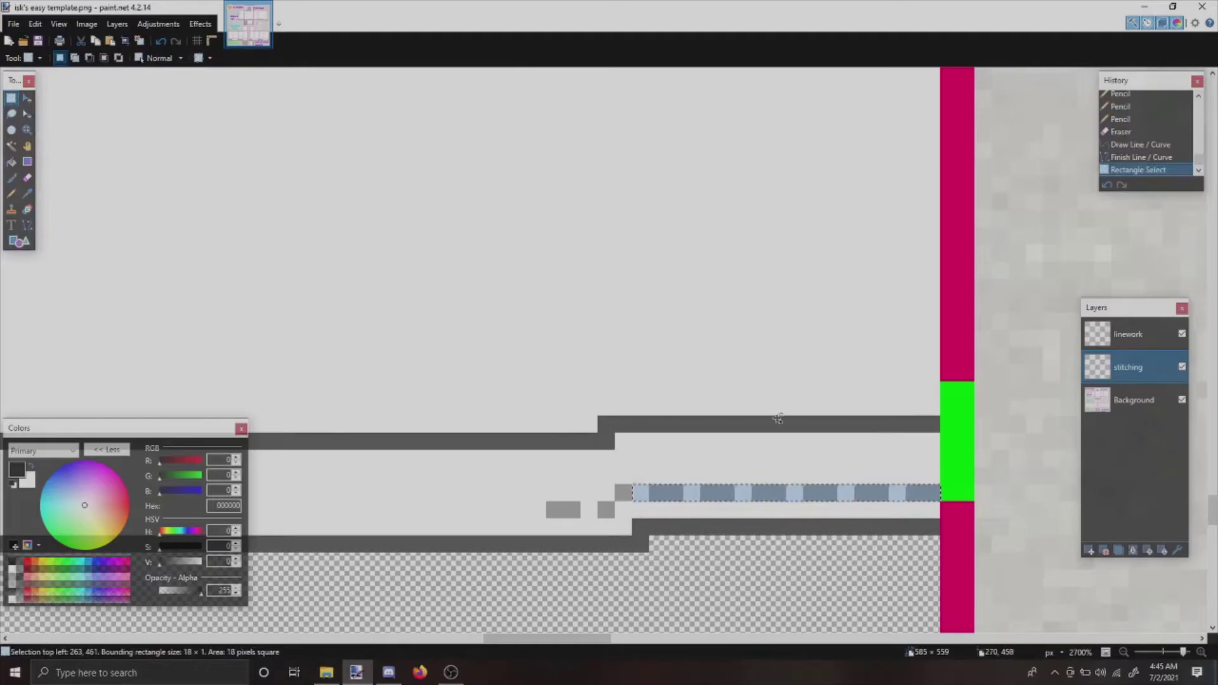
{"action": "key", "text": "ctrl+c"}
{"action": "key", "text": "ctrl+v"}
{"action": "left_click_drag", "start_coordinate": [763, 389], "coordinate": [807, 324]}
{"action": "key", "text": "ctrl+v"}
{"action": "key", "text": "ctrl+v"}
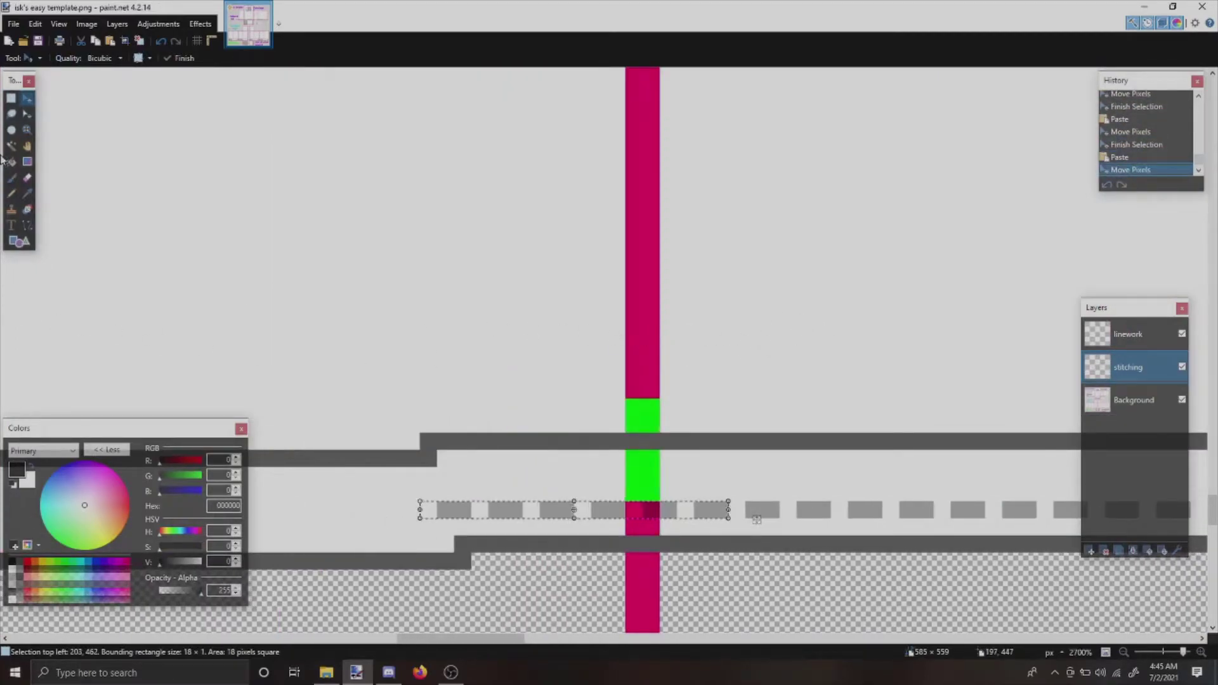
- Shift the 11-pixel-wide group of dashes just past the seam one pixel right and erase the dash pixel lying on the seam
{"action": "left_click", "coordinate": [11, 99]}
{"action": "left_click_drag", "start_coordinate": [625, 511], "coordinate": [438, 516]}
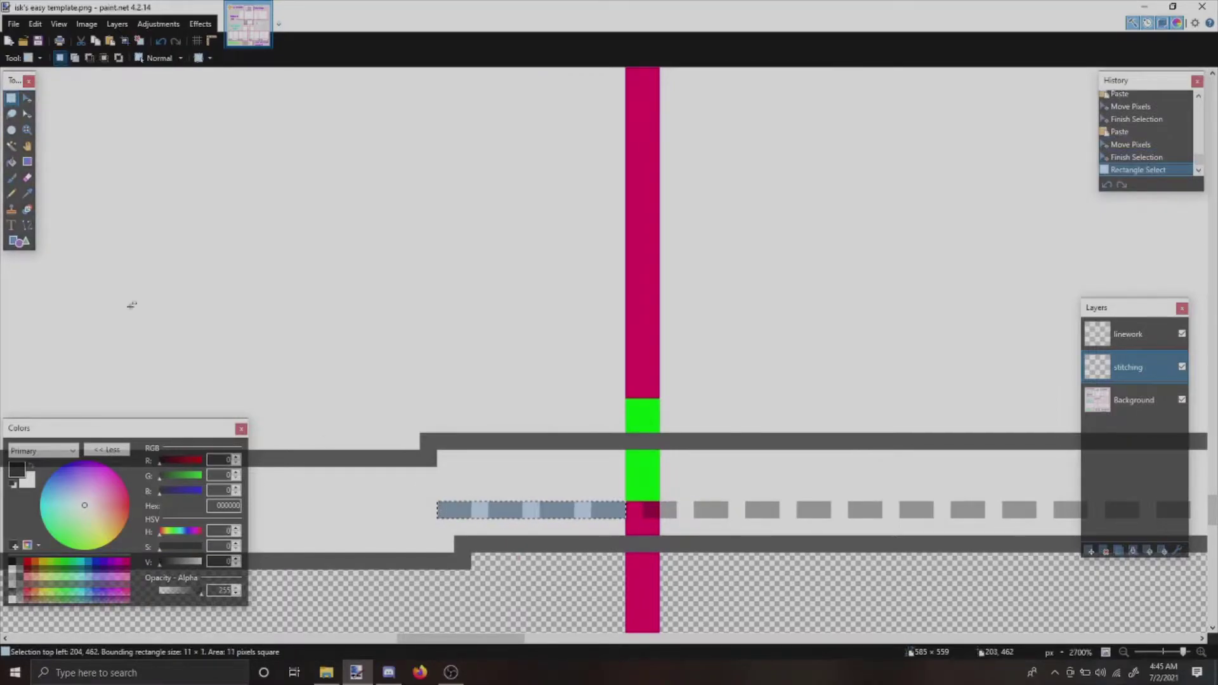
{"action": "left_click", "coordinate": [24, 99]}
{"action": "key", "text": "Right"}
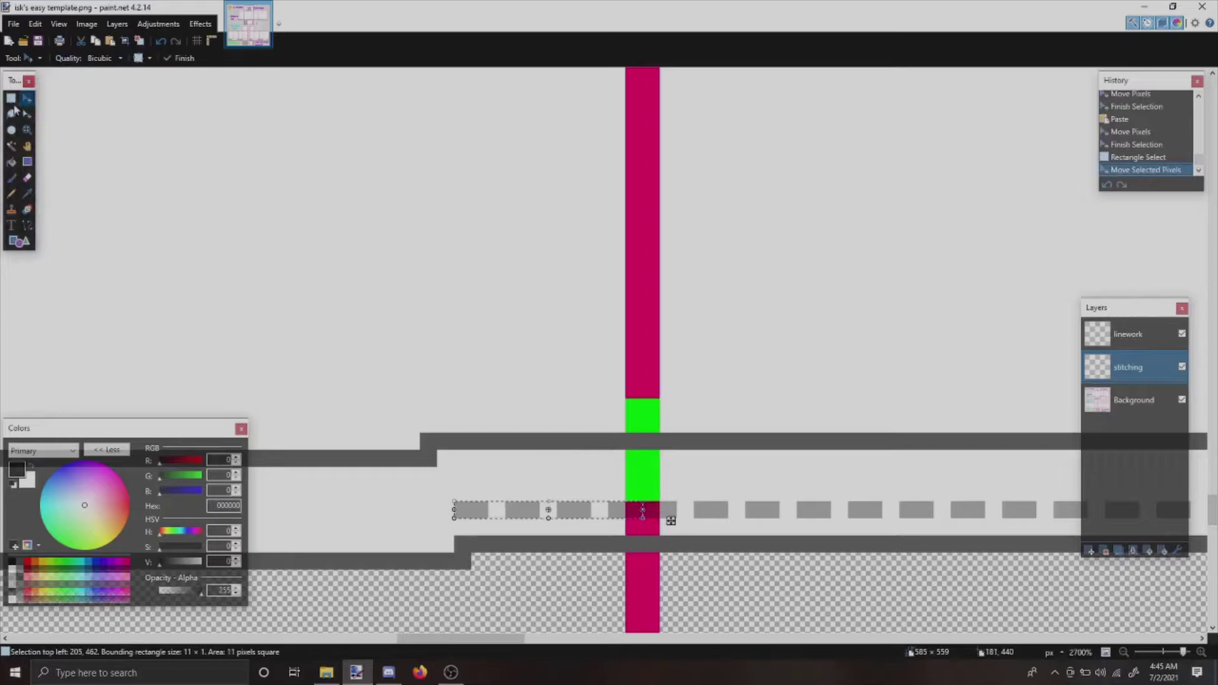
{"action": "left_click", "coordinate": [26, 177]}
{"action": "left_click", "coordinate": [650, 515]}
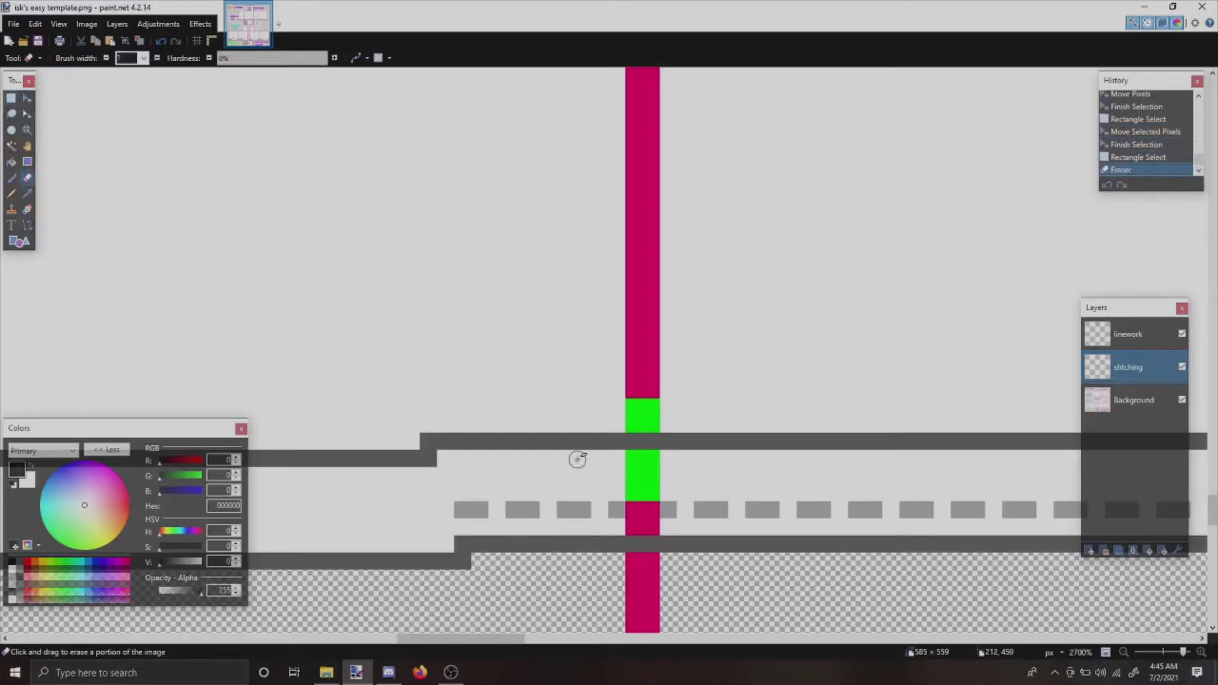
- Draw a two-pixel dash one pixel lower, just beyond the cuff's next step down
{"action": "key", "text": "p"}
{"action": "left_click", "coordinate": [428, 526]}
{"action": "left_click", "coordinate": [411, 526]}
{"action": "key", "text": "ctrl+z"}
{"action": "key", "text": "ctrl+z"}
{"action": "left_click_drag", "start_coordinate": [431, 517], "coordinate": [418, 523]}
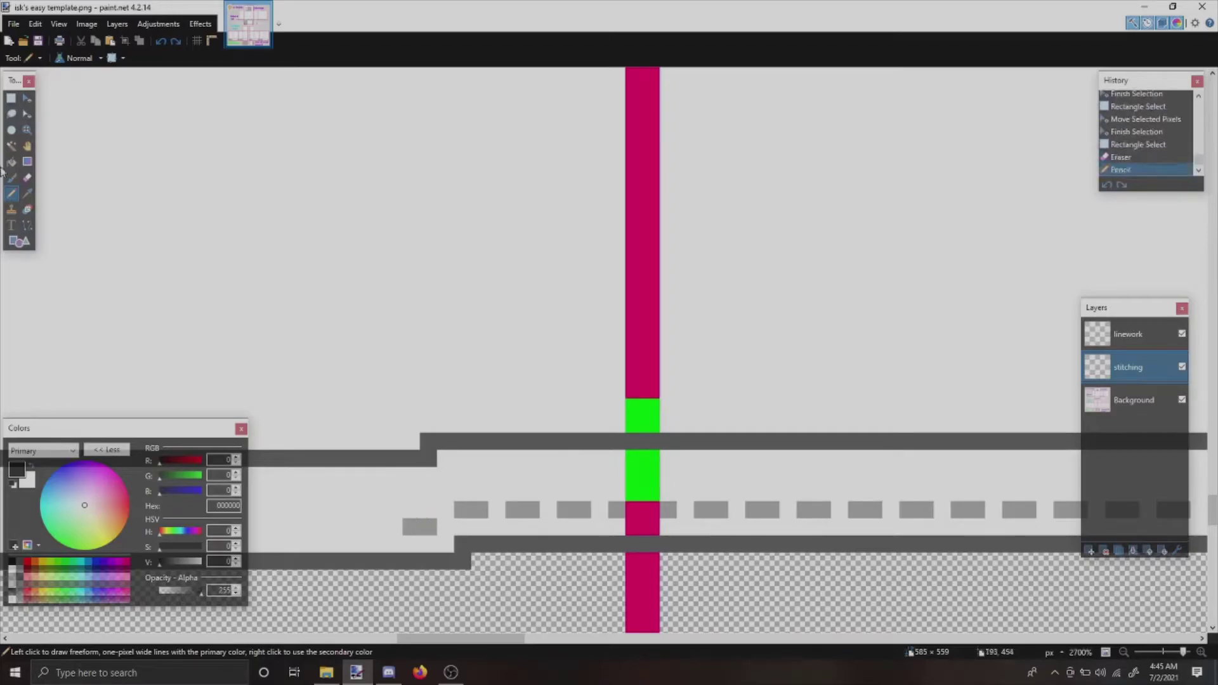
- Repeat the copied dash run leftward along the cuff's lowest segment to the next seam and delete the dash overlapping that seam
{"action": "key", "text": "ctrl+v"}
{"action": "left_click_drag", "start_coordinate": [392, 536], "coordinate": [328, 243]}
{"action": "key", "text": "ctrl+v"}
{"action": "key", "text": "ctrl+v"}
{"action": "left_click_drag", "start_coordinate": [600, 252], "coordinate": [726, 247]}
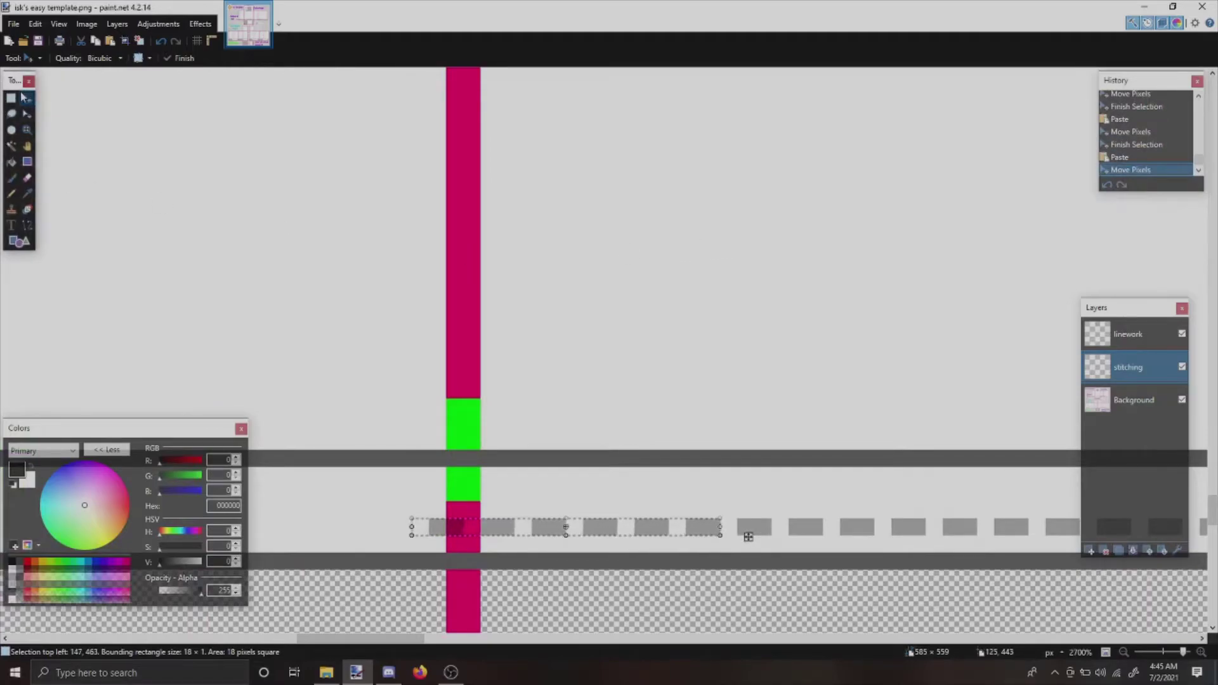
{"action": "key", "text": "s"}
{"action": "left_click_drag", "start_coordinate": [431, 503], "coordinate": [459, 539]}
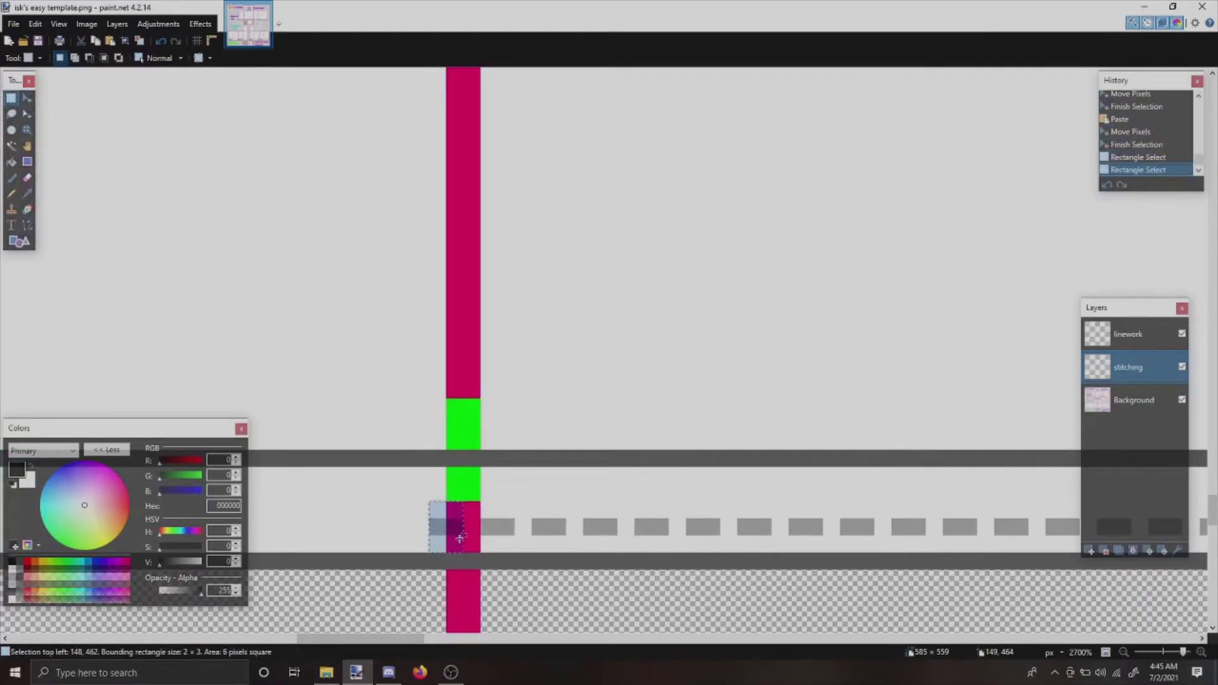
{"action": "key", "text": "Delete"}
- Continue the pasted dash runs leftward beyond the seam, placing the last run one pixel higher past the cuff's step up
{"action": "key", "text": "ctrl+v"}
{"action": "left_click_drag", "start_coordinate": [685, 306], "coordinate": [422, 327]}
{"action": "key", "text": "ctrl+v"}
{"action": "key", "text": "ctrl+v"}
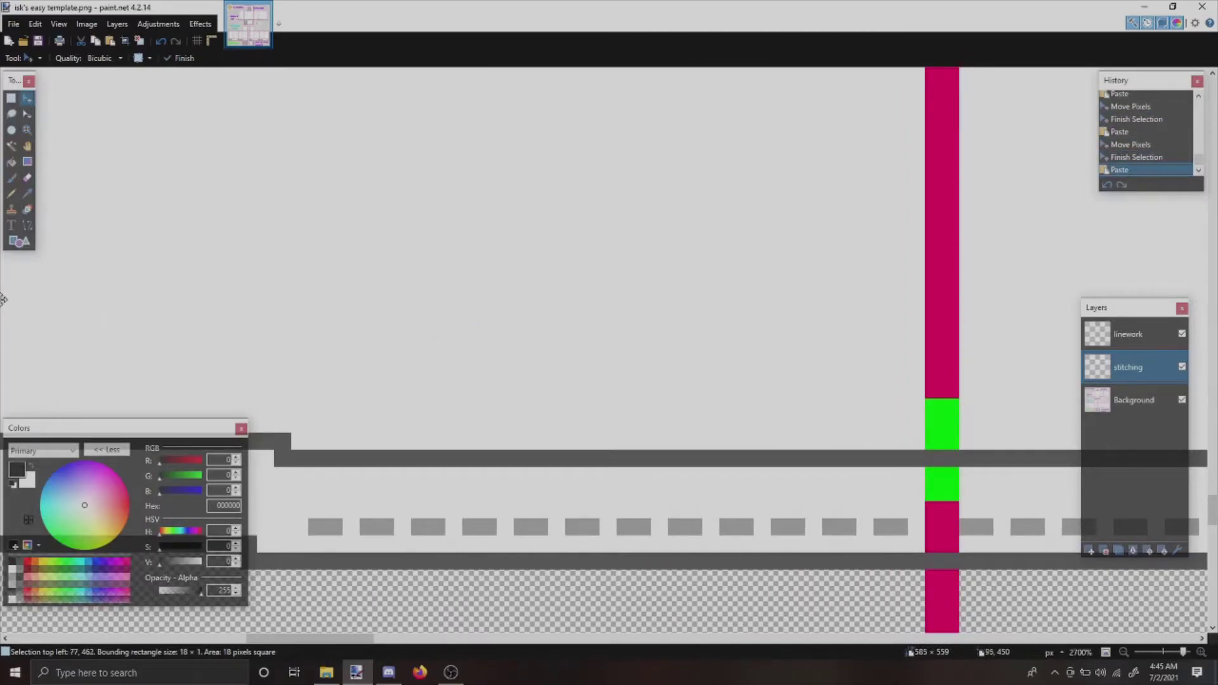
{"action": "scroll", "coordinate": [4, 298], "scroll_direction": "left", "scroll_amount": 5}
{"action": "left_click_drag", "start_coordinate": [516, 326], "coordinate": [832, 299]}
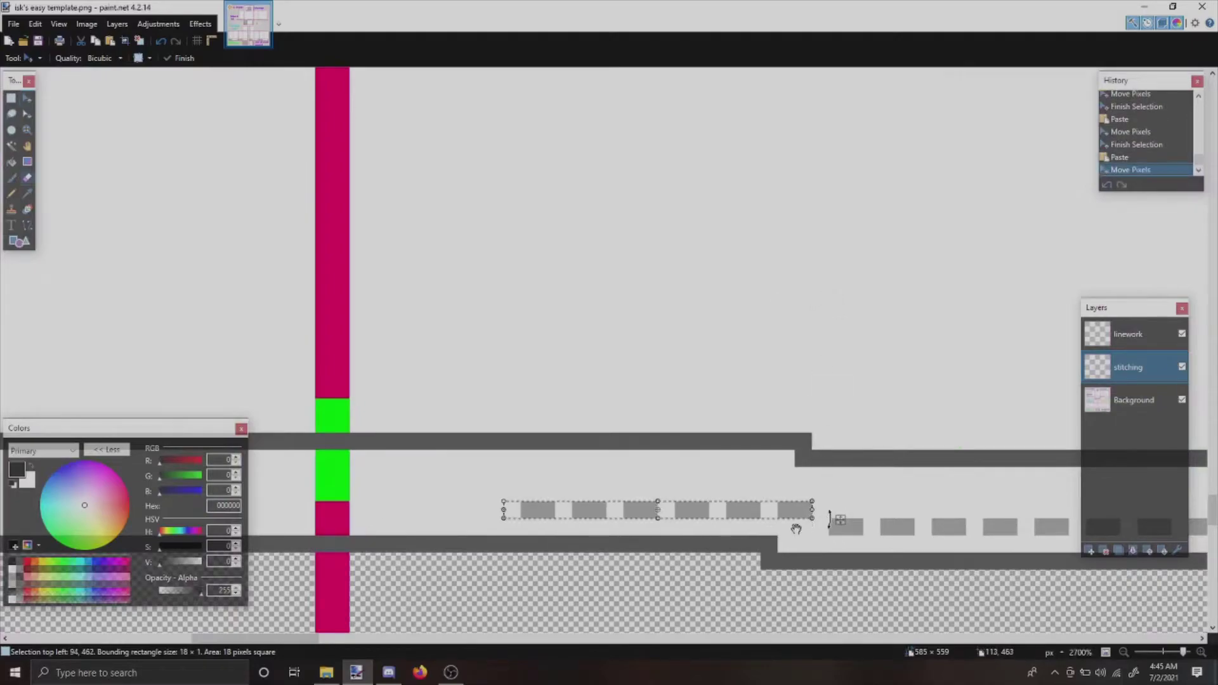
- Bend the dash at the step up diagonally by erasing its right pixel and adding one a pixel lower
{"action": "key", "text": "e"}
{"action": "left_click", "coordinate": [803, 510]}
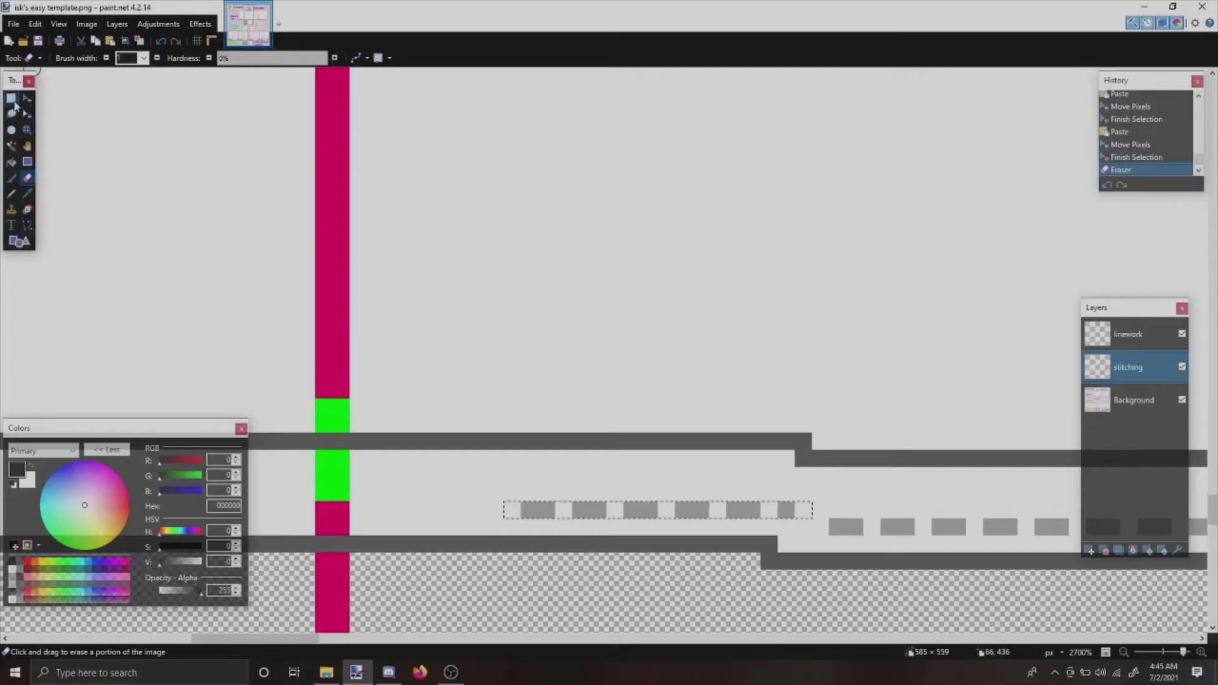
{"action": "left_click", "coordinate": [12, 99]}
{"action": "left_click", "coordinate": [793, 425]}
{"action": "key", "text": "p"}
{"action": "left_click", "coordinate": [803, 526]}
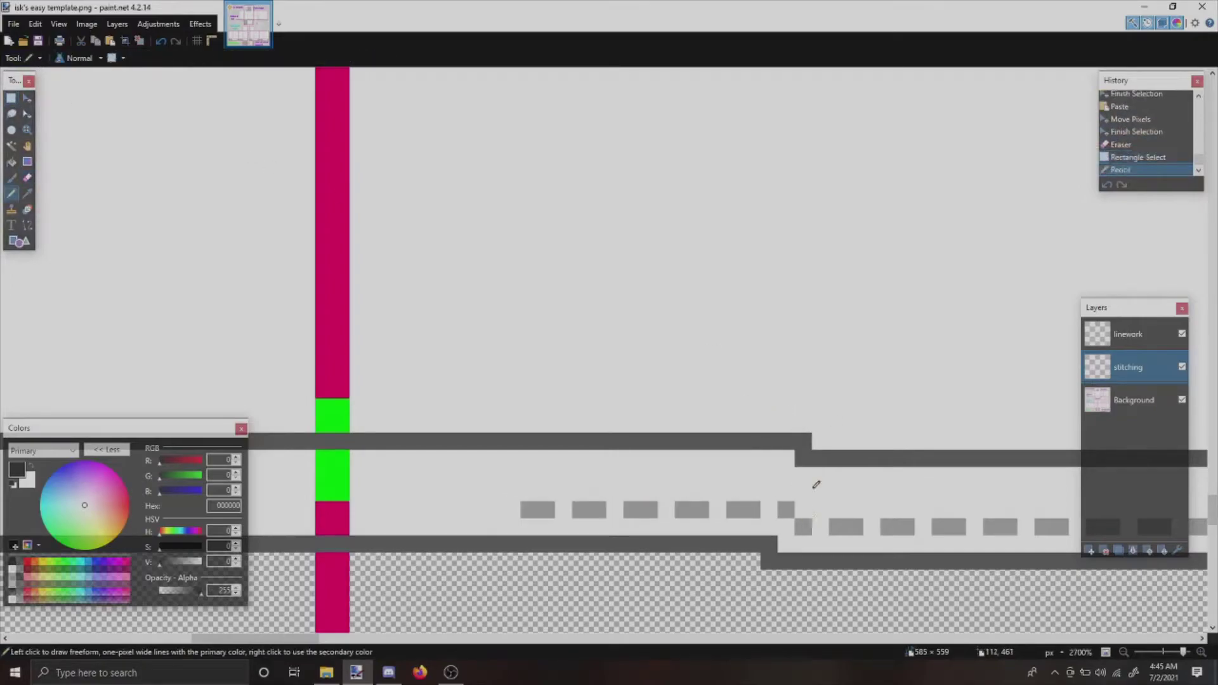
- Paste another dash run leftward across the next sleeve seam and erase the dash pixels on the seam
{"action": "key", "text": "ctrl+v"}
{"action": "mouse_move", "coordinate": [844, 305]}
{"action": "left_mouse_down"}
{"action": "mouse_move", "coordinate": [699, 334]}
{"action": "mouse_move", "coordinate": [131, 299]}
{"action": "mouse_move", "coordinate": [679, 291]}
{"action": "mouse_move", "coordinate": [650, 283]}
{"action": "left_mouse_up"}
{"action": "key", "text": "e"}
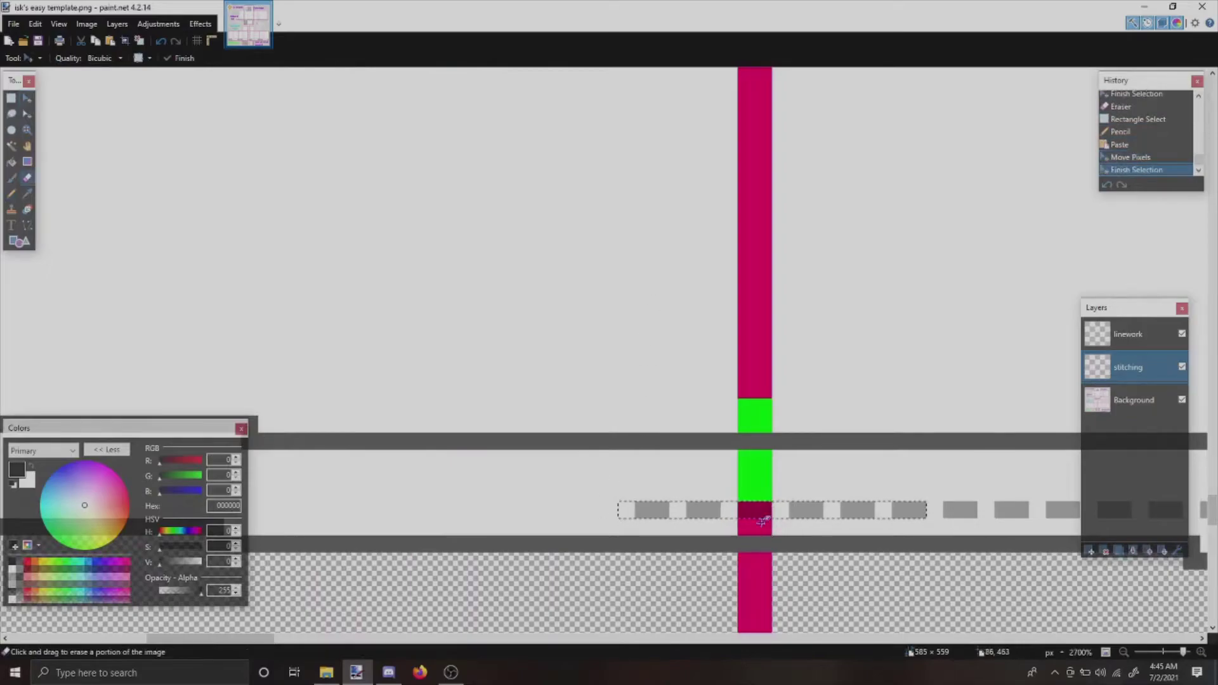
{"action": "left_click", "coordinate": [761, 511]}
{"action": "key", "text": "ctrl+d"}
- Continue the pasted dashes leftward to the cuff's next step up and erase the dashes extending past it
{"action": "key", "text": "ctrl+v"}
{"action": "mouse_move", "coordinate": [493, 305]}
{"action": "left_mouse_down"}
{"action": "mouse_move", "coordinate": [767, 322]}
{"action": "mouse_move", "coordinate": [245, 283]}
{"action": "mouse_move", "coordinate": [310, 304]}
{"action": "mouse_move", "coordinate": [316, 283]}
{"action": "left_mouse_up"}
{"action": "key", "text": "ctrl+v"}
{"action": "scroll", "coordinate": [482, 304], "scroll_direction": "left", "scroll_amount": 5}
{"action": "mouse_move", "coordinate": [530, 313]}
{"action": "left_mouse_down"}
{"action": "mouse_move", "coordinate": [794, 302]}
{"action": "mouse_move", "coordinate": [746, 303]}
{"action": "left_mouse_up"}
{"action": "key", "text": "e"}
{"action": "left_click_drag", "start_coordinate": [689, 509], "coordinate": [561, 505]}
{"action": "key", "text": "ctrl+d"}
- Paste dash runs one pixel higher from the step to the sleeve's left edge, finishing with a single pixel beside the outer seam
{"action": "key", "text": "ctrl+v"}
{"action": "mouse_move", "coordinate": [633, 253]}
{"action": "left_mouse_down"}
{"action": "mouse_move", "coordinate": [383, 207]}
{"action": "mouse_move", "coordinate": [625, 269]}
{"action": "left_mouse_up"}
{"action": "key", "text": "ctrl+v"}
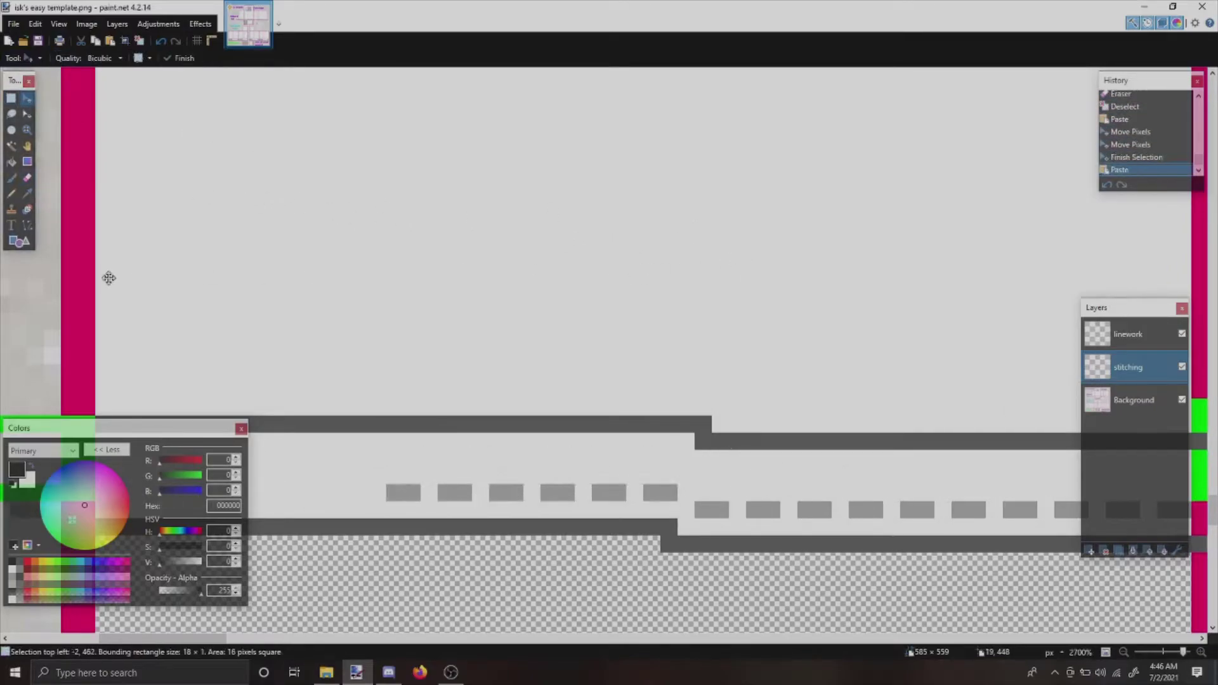
{"action": "left_click_drag", "start_coordinate": [14, 283], "coordinate": [796, 272]}
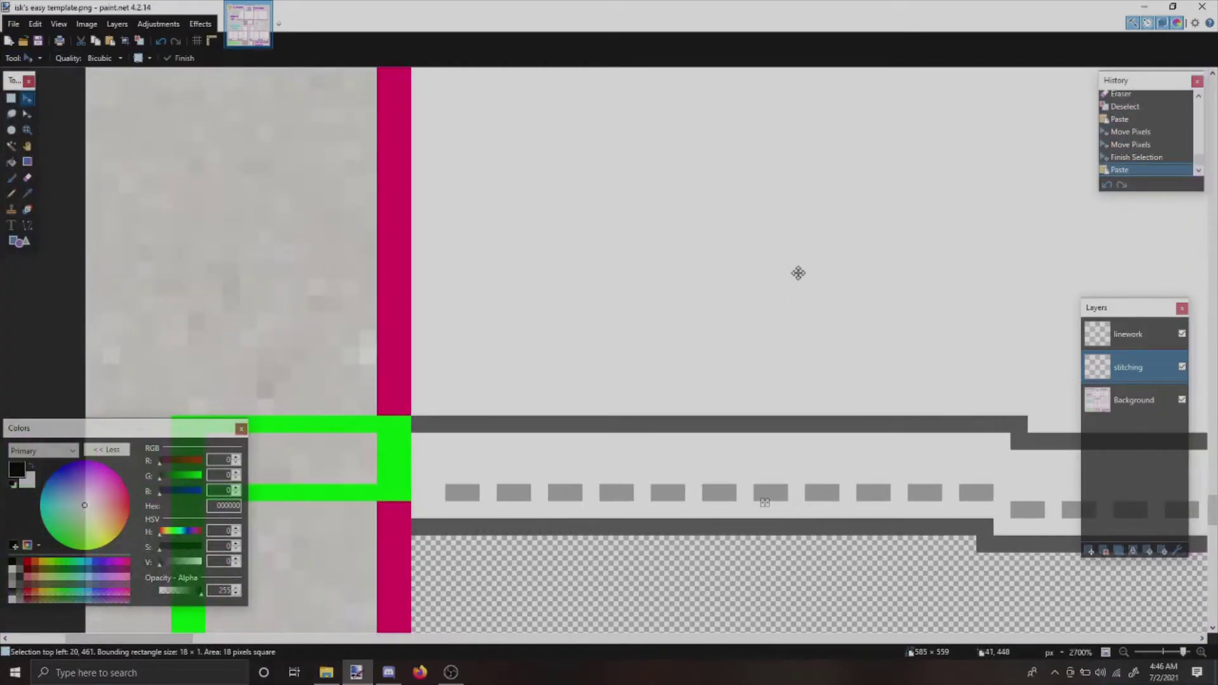
{"action": "left_click", "coordinate": [13, 101]}
{"action": "left_click", "coordinate": [493, 409]}
{"action": "key", "text": "p"}
{"action": "left_click", "coordinate": [420, 493]}
- Copy the left sleeve's cuff stitching in place onto a new layer
{"action": "scroll", "coordinate": [436, 434], "scroll_direction": "down", "scroll_amount": 2}
{"action": "scroll", "coordinate": [436, 431], "scroll_direction": "down", "scroll_amount": 5}
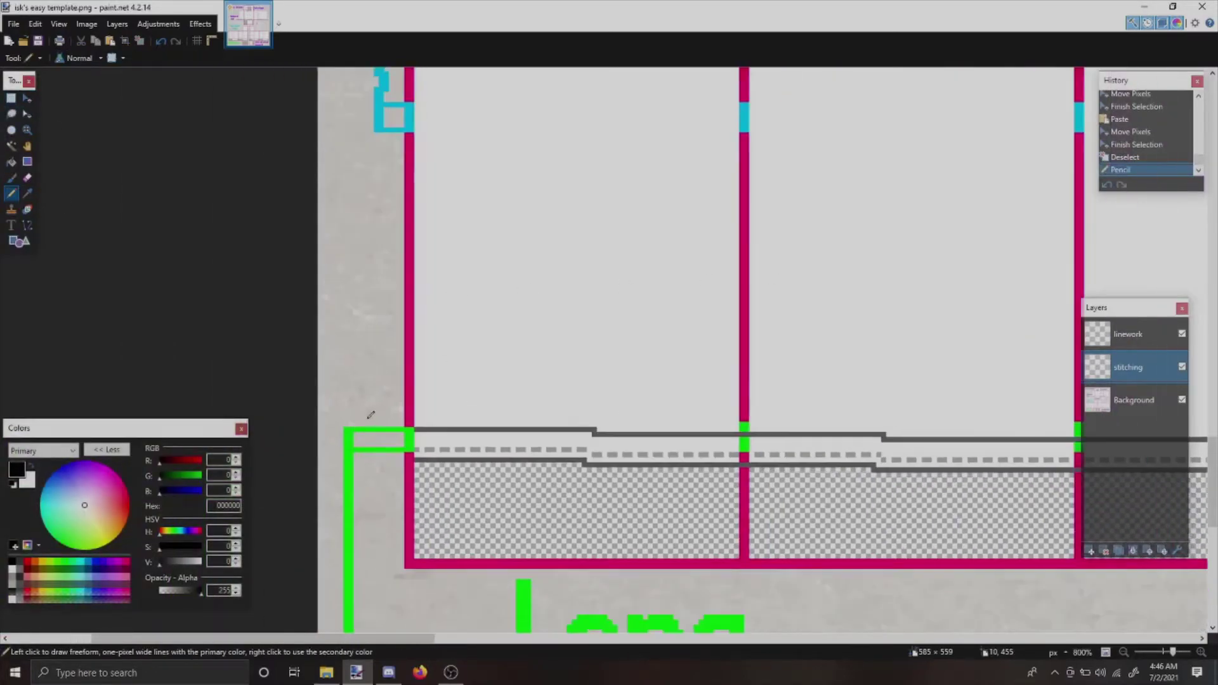
{"action": "left_click", "coordinate": [10, 97]}
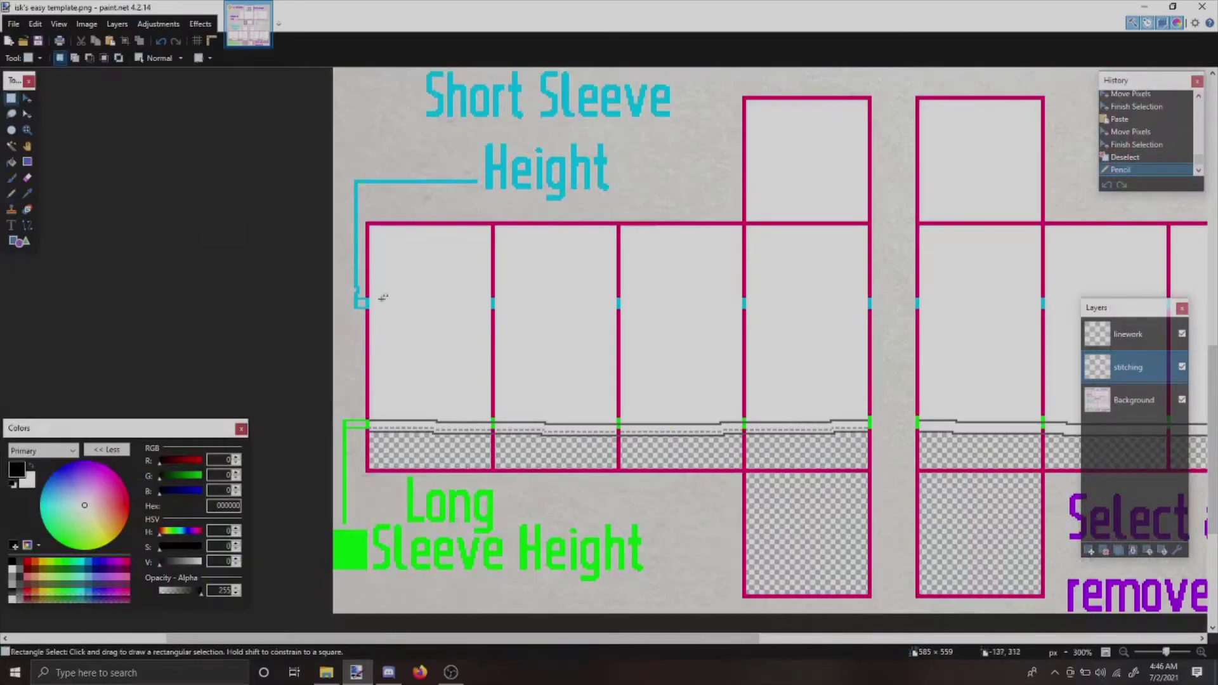
{"action": "left_click_drag", "start_coordinate": [334, 341], "coordinate": [877, 518]}
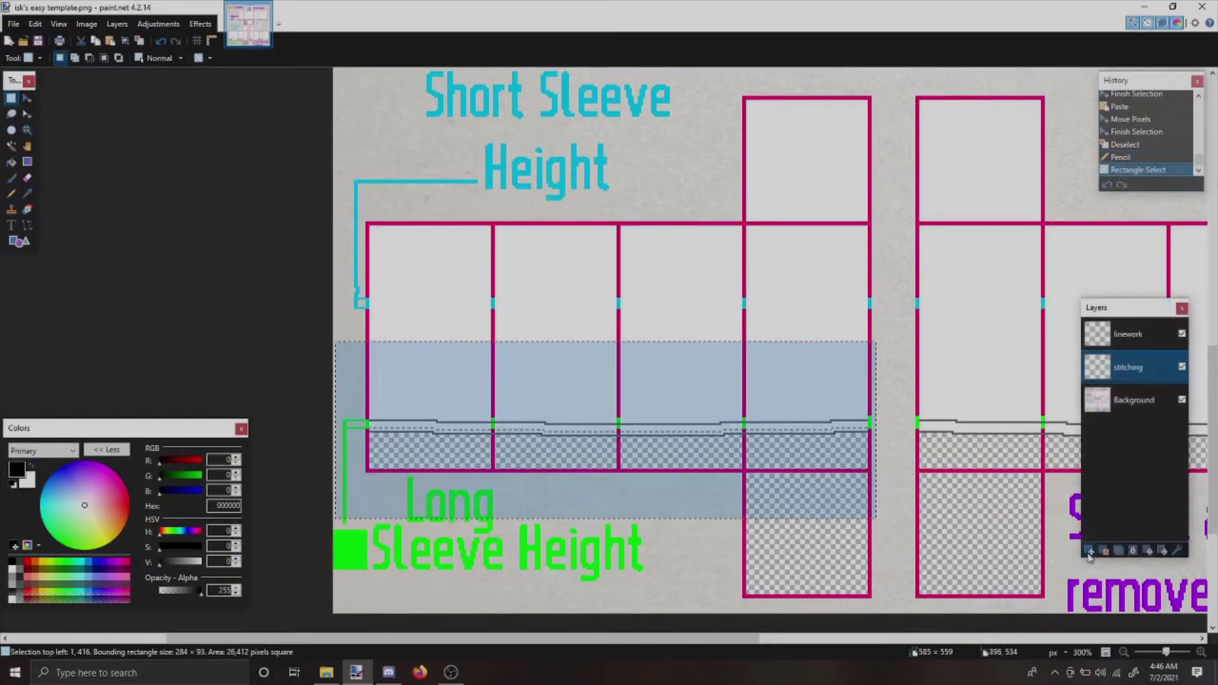
{"action": "left_click", "coordinate": [1088, 550]}
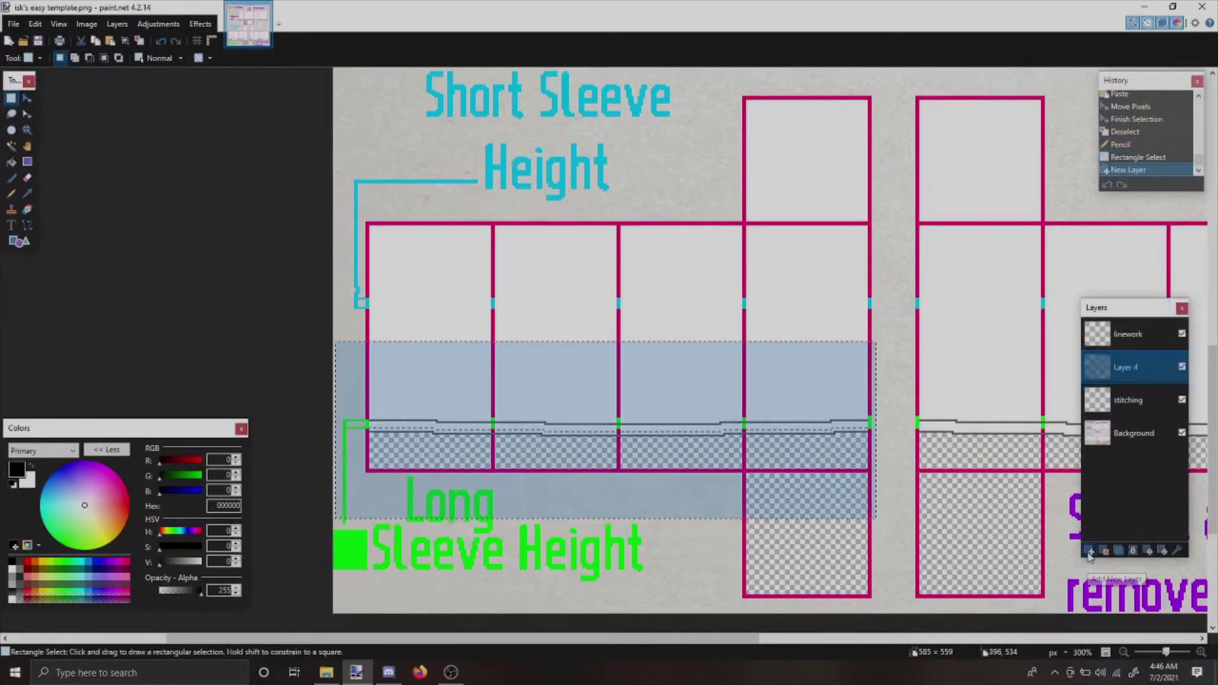
{"action": "key", "text": "ctrl+v"}
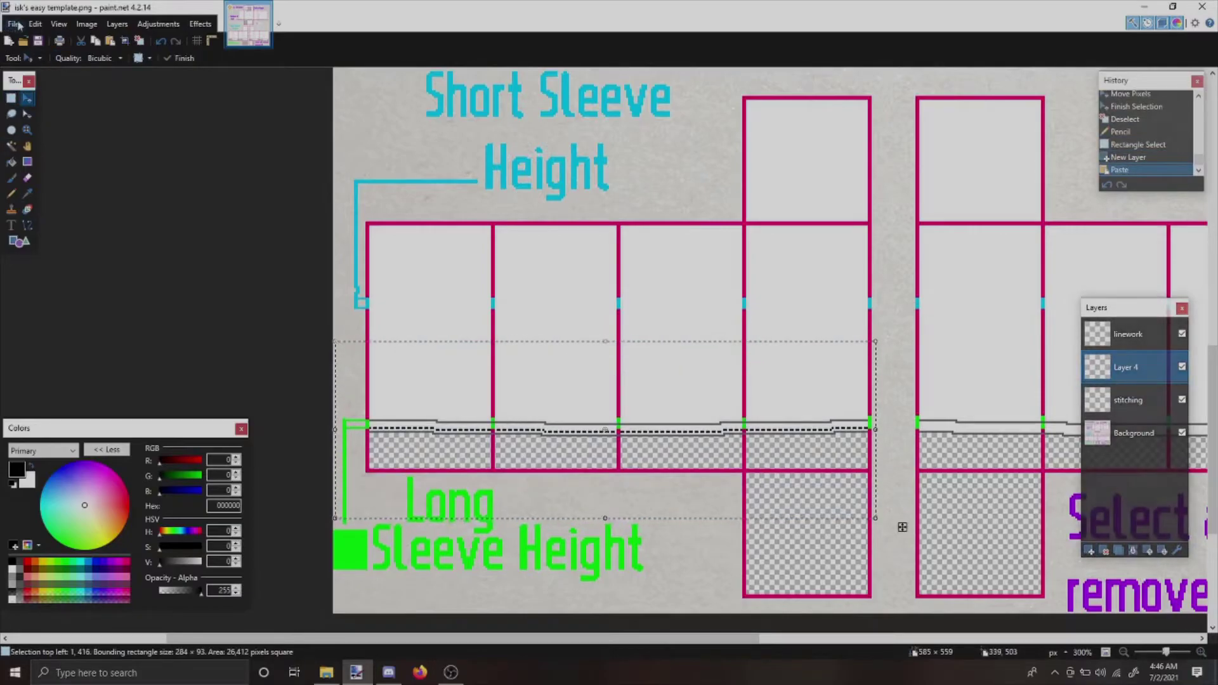
- Flip the copied stitching horizontally and shift it 4 pixels right onto the right sleeve's cuff, merging its layer down into the stitching layer
{"action": "left_click", "coordinate": [117, 24]}
{"action": "left_click", "coordinate": [140, 125]}
{"action": "scroll", "coordinate": [996, 361], "scroll_direction": "up", "scroll_amount": 3}
{"action": "left_click_drag", "start_coordinate": [935, 378], "coordinate": [949, 381]}
{"action": "left_click", "coordinate": [1133, 551]}
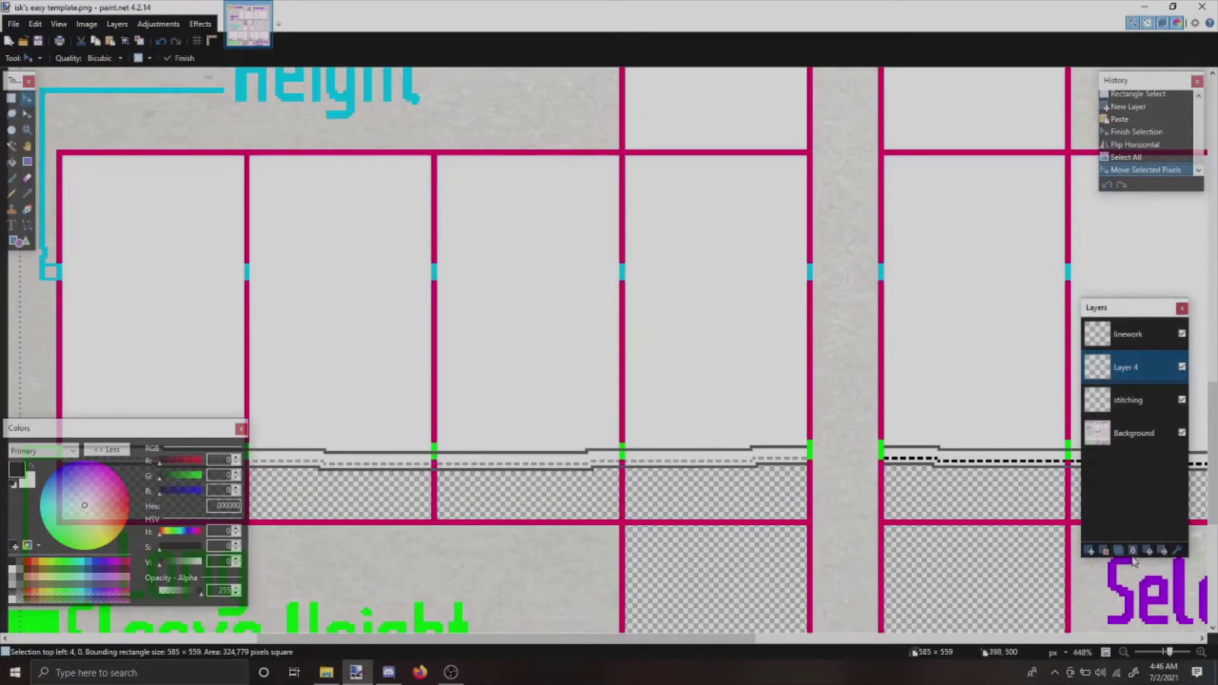
{"action": "scroll", "coordinate": [429, 427], "scroll_direction": "down", "scroll_amount": 3}
{"action": "scroll", "coordinate": [541, 417], "scroll_direction": "down", "scroll_amount": 1}
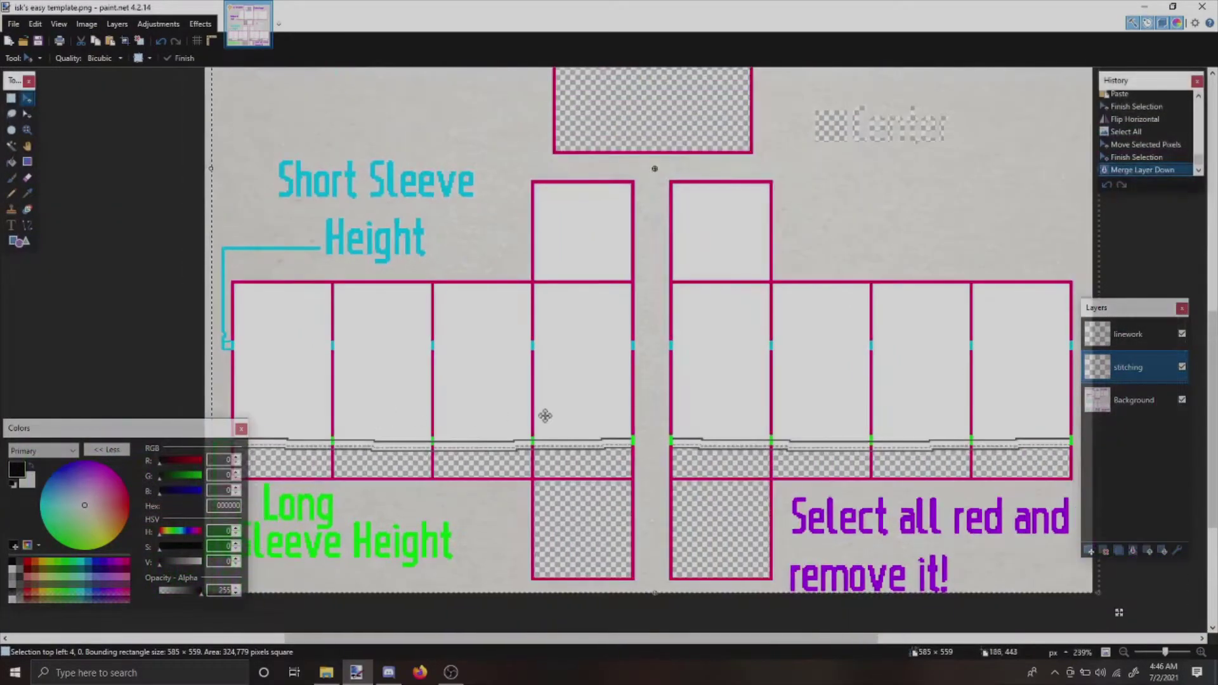
{"action": "scroll", "coordinate": [617, 429], "scroll_direction": "down", "scroll_amount": 1}
{"action": "scroll", "coordinate": [630, 435], "scroll_direction": "down", "scroll_amount": 1}
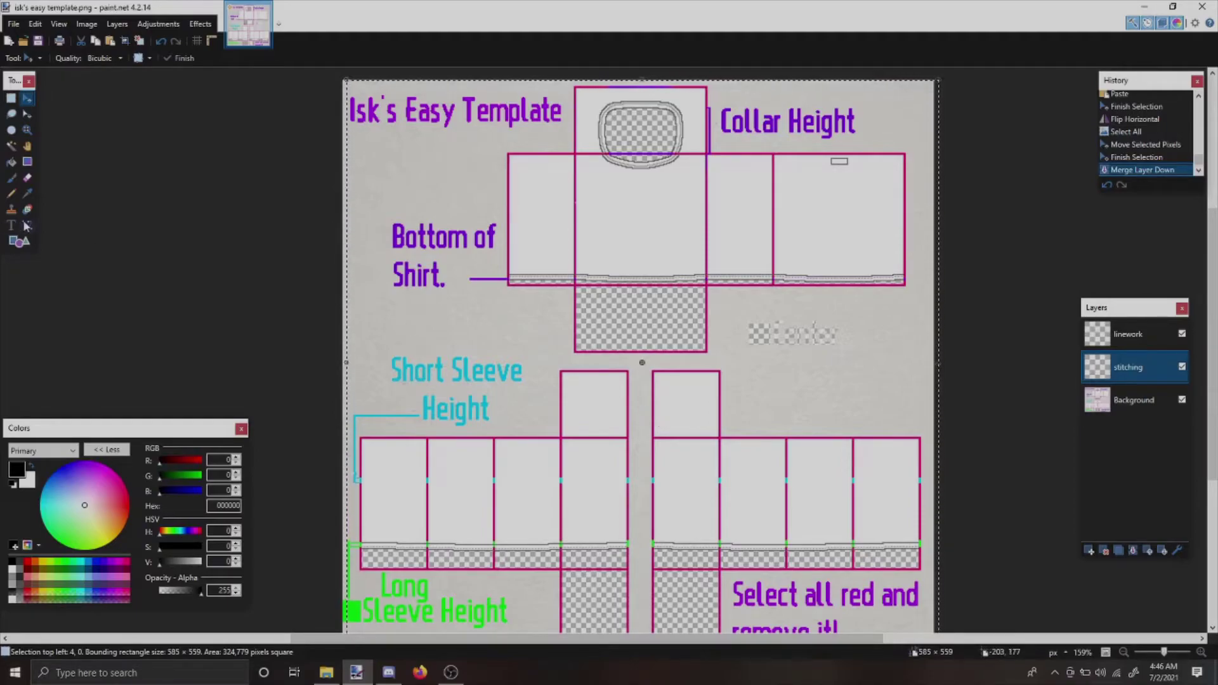
- Clear the selection and draw a horizontal one-pixel shoulder line from the collar's left outer edge to the torso's left seam
{"action": "key", "text": "o"}
{"action": "scroll", "coordinate": [609, 170], "scroll_direction": "up", "scroll_amount": 1}
{"action": "scroll", "coordinate": [610, 170], "scroll_direction": "up", "scroll_amount": 3}
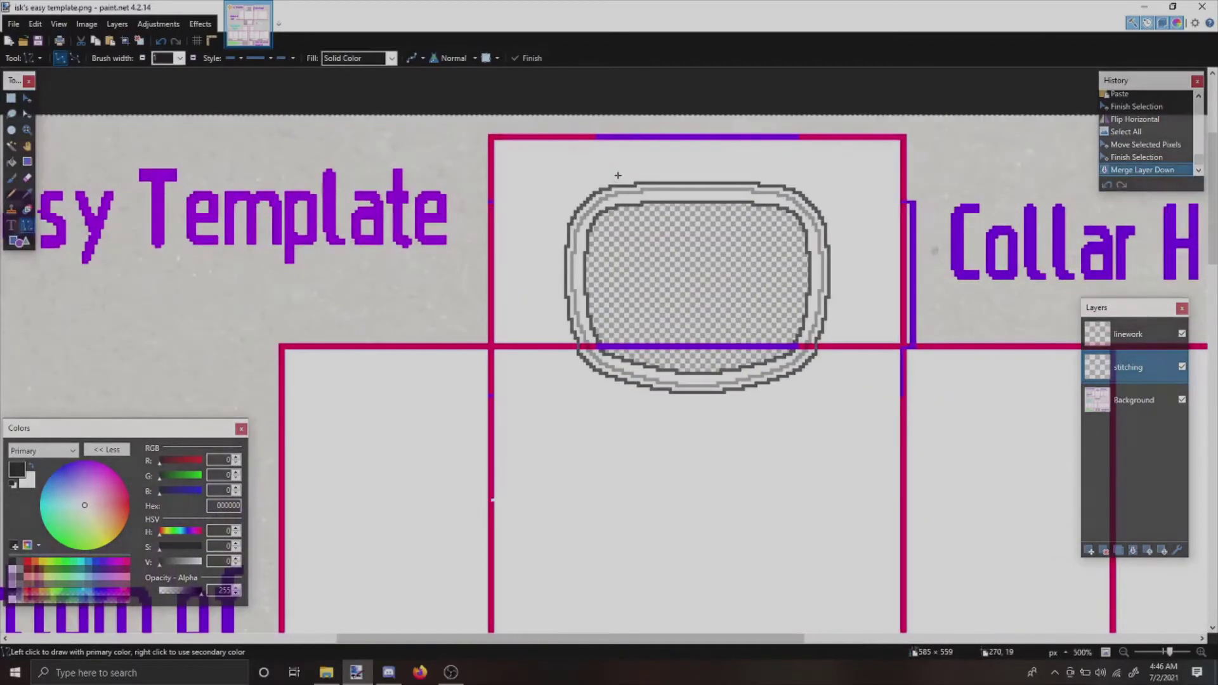
{"action": "scroll", "coordinate": [610, 170], "scroll_direction": "down", "scroll_amount": 3}
{"action": "scroll", "coordinate": [619, 175], "scroll_direction": "up", "scroll_amount": 2}
{"action": "scroll", "coordinate": [619, 176], "scroll_direction": "up", "scroll_amount": 4}
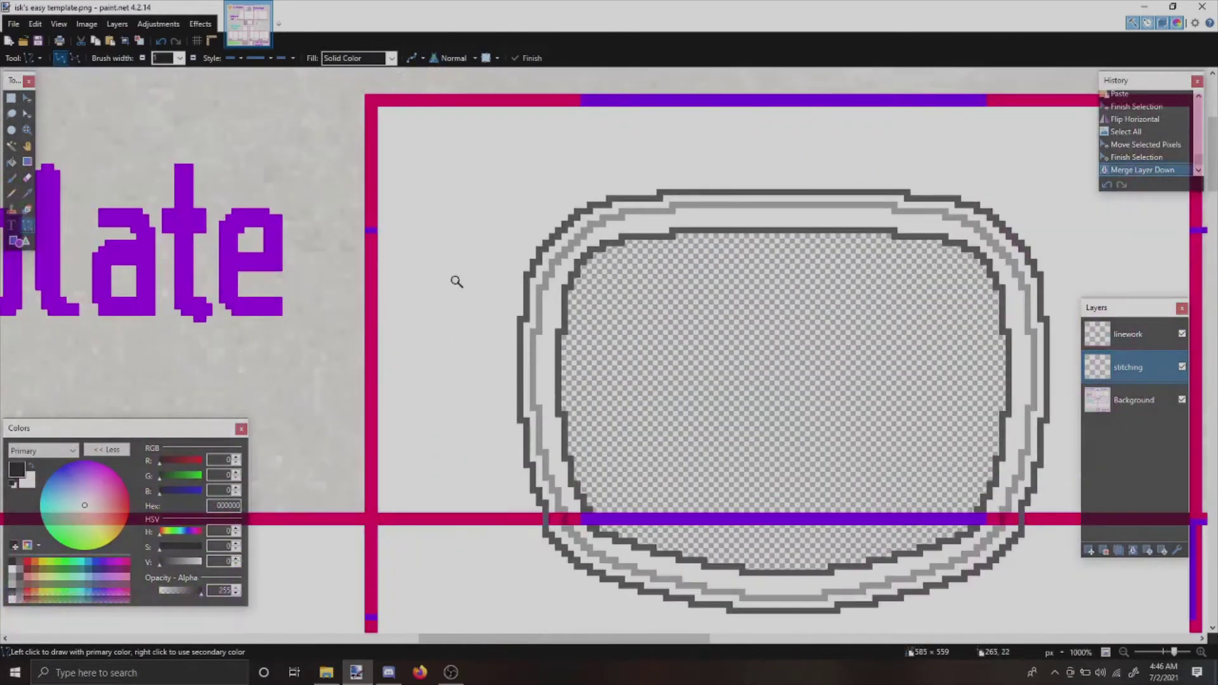
{"action": "key", "text": "z"}
{"action": "scroll", "coordinate": [515, 318], "scroll_direction": "up", "scroll_amount": 2}
{"action": "left_click", "coordinate": [513, 319]}
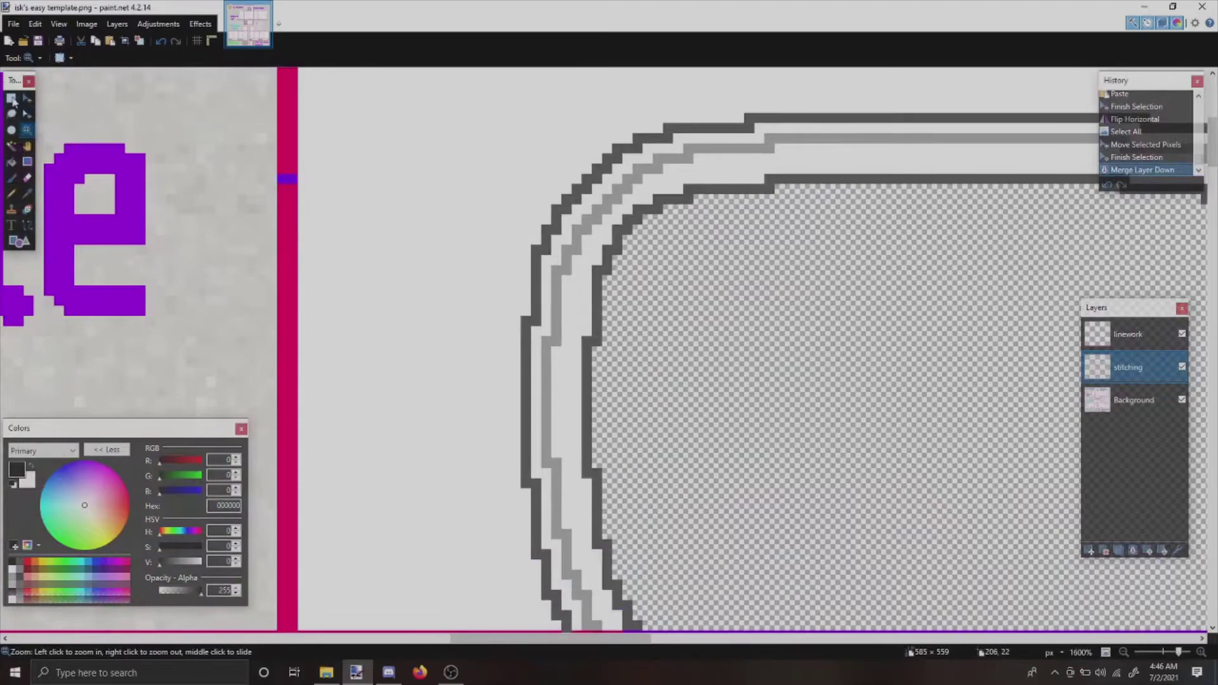
{"action": "left_click", "coordinate": [11, 99]}
{"action": "left_click", "coordinate": [68, 125]}
{"action": "left_click", "coordinate": [27, 226]}
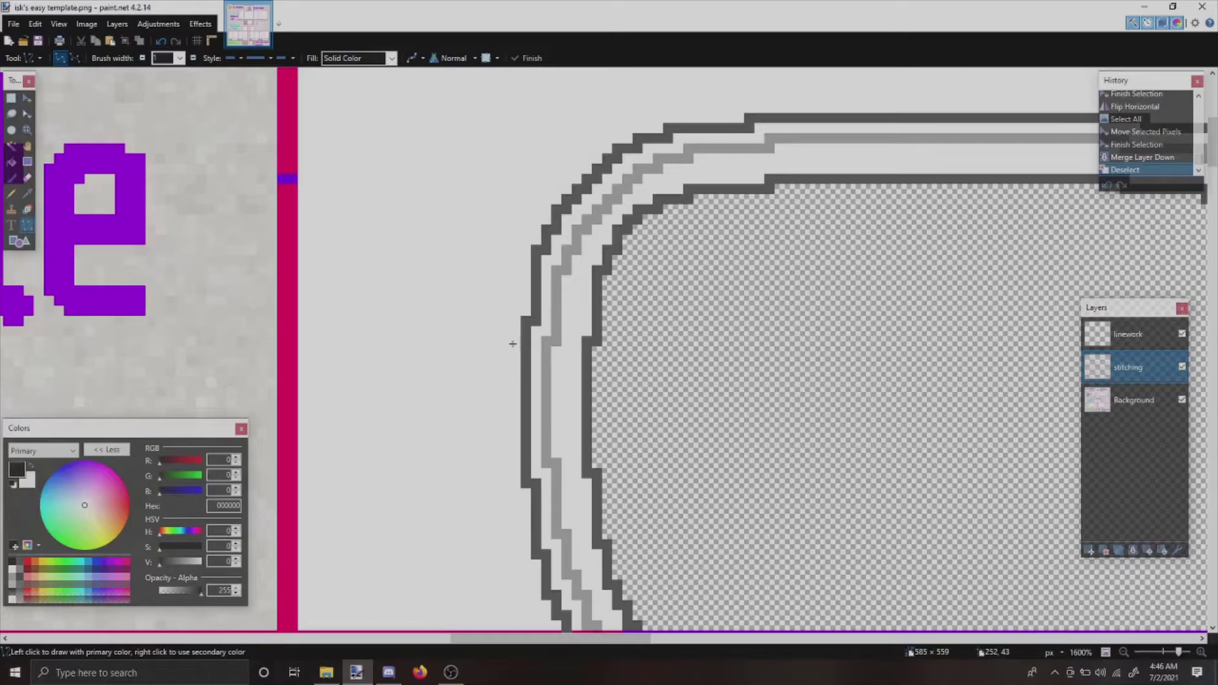
{"action": "left_click_drag", "start_coordinate": [521, 330], "coordinate": [297, 330]}
{"action": "key", "text": "ctrl+z"}
{"action": "mouse_move", "coordinate": [520, 341]}
{"action": "left_mouse_down"}
{"action": "mouse_move", "coordinate": [287, 337]}
{"action": "mouse_move", "coordinate": [306, 340]}
{"action": "left_mouse_up"}
{"action": "key", "text": "Return"}
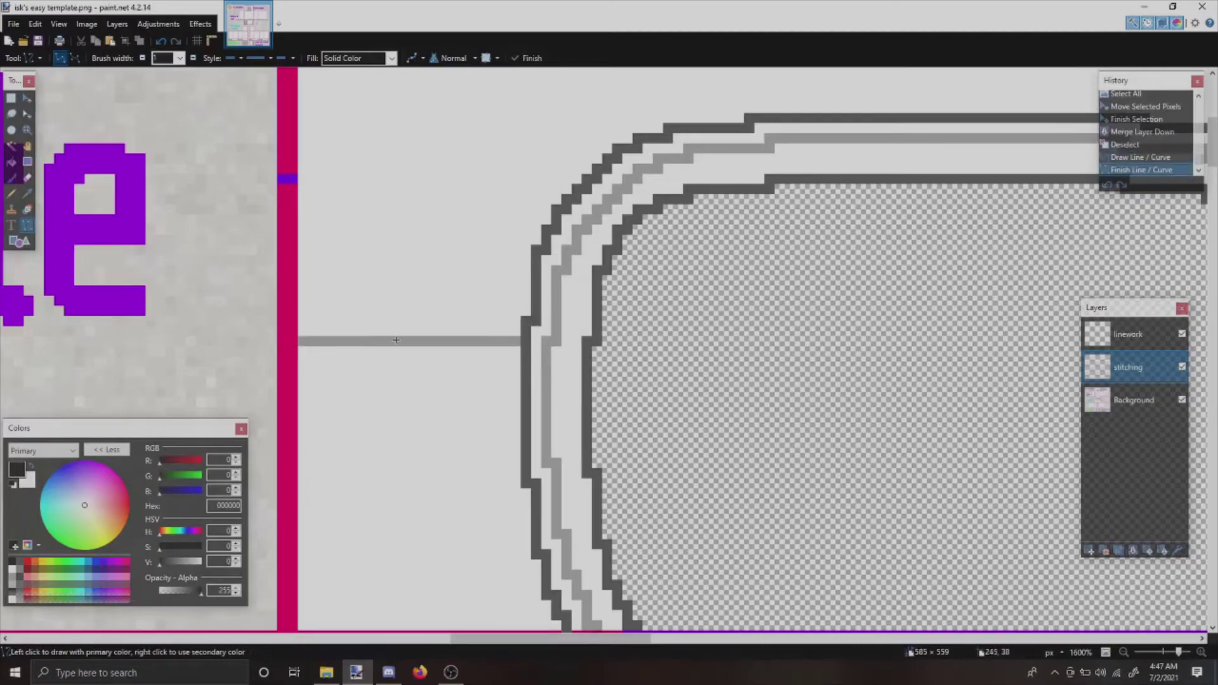
- Draw a matching horizontal shoulder line from the collar's right outer edge to the torso's right seam
{"action": "mouse_move", "coordinate": [527, 341]}
{"action": "left_mouse_down"}
{"action": "mouse_move", "coordinate": [1135, 341]}
{"action": "mouse_move", "coordinate": [831, 341]}
{"action": "mouse_move", "coordinate": [1006, 341]}
{"action": "left_mouse_up"}
{"action": "key", "text": "ctrl+z"}
{"action": "key", "text": "Return"}
{"action": "left_click", "coordinate": [12, 101]}
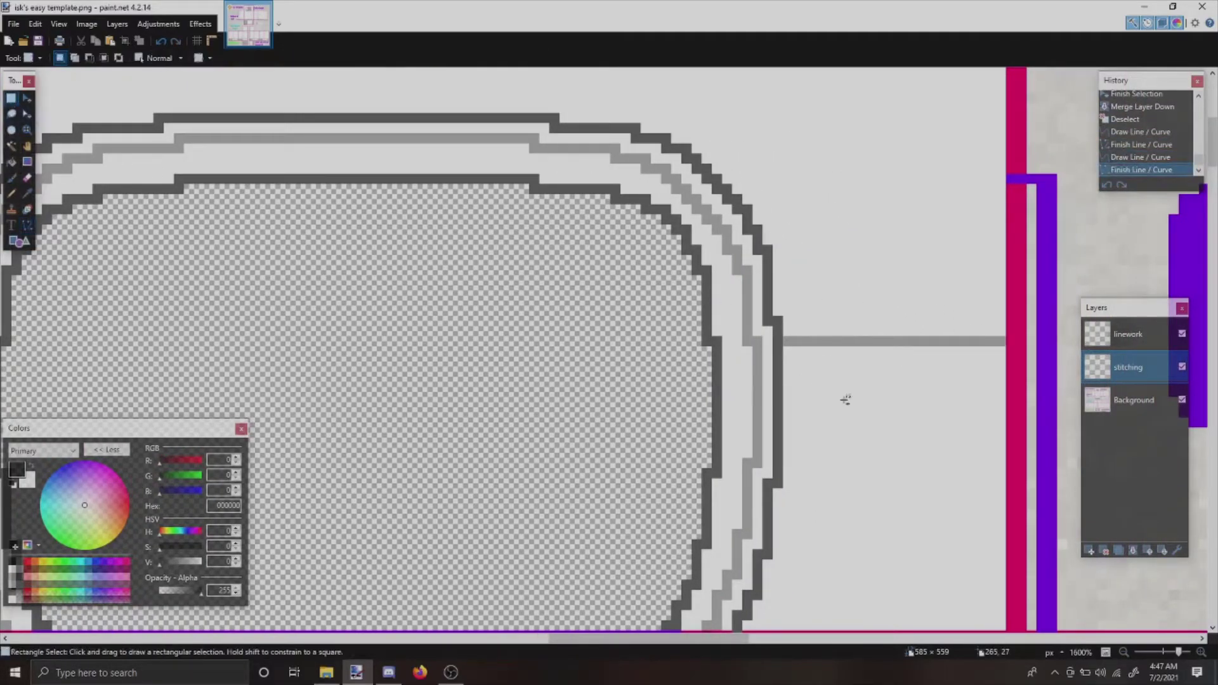
- Examine the sleeve cuffs, bottom hem, collar and new shoulder lines across the template
{"action": "scroll", "coordinate": [854, 406], "scroll_direction": "down", "scroll_amount": 4}
{"action": "scroll", "coordinate": [816, 402], "scroll_direction": "down", "scroll_amount": 5}
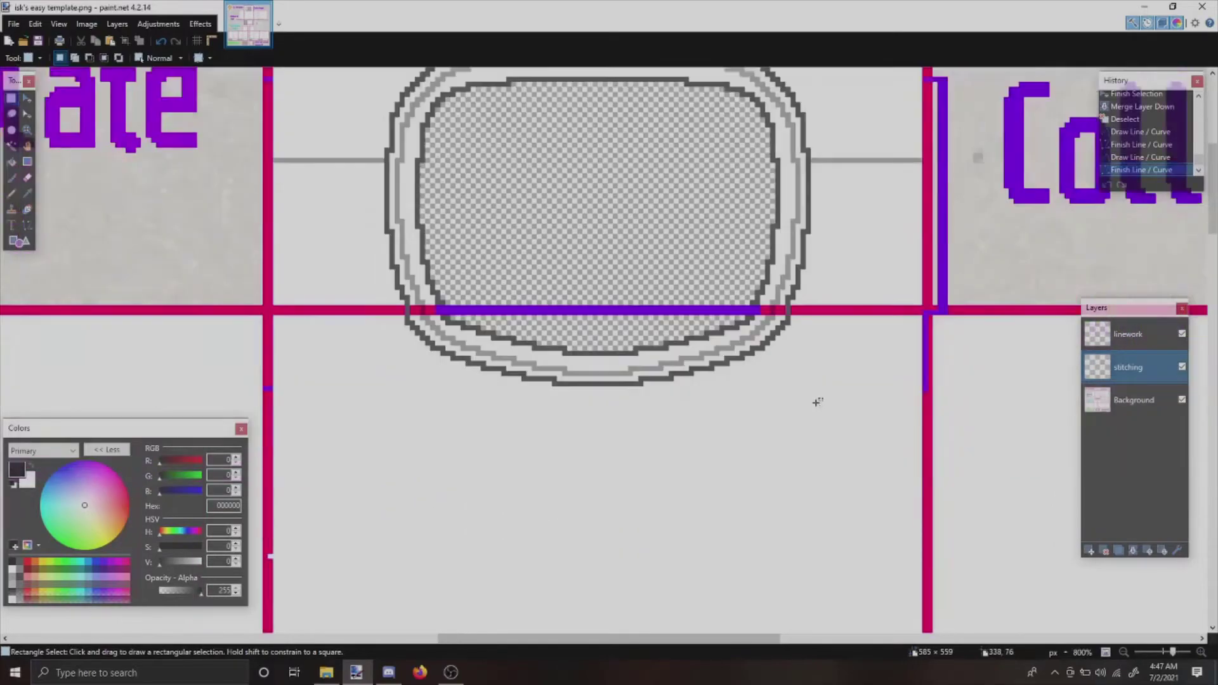
{"action": "scroll", "coordinate": [710, 404], "scroll_direction": "down", "scroll_amount": 6}
{"action": "scroll", "coordinate": [565, 434], "scroll_direction": "down", "scroll_amount": 6}
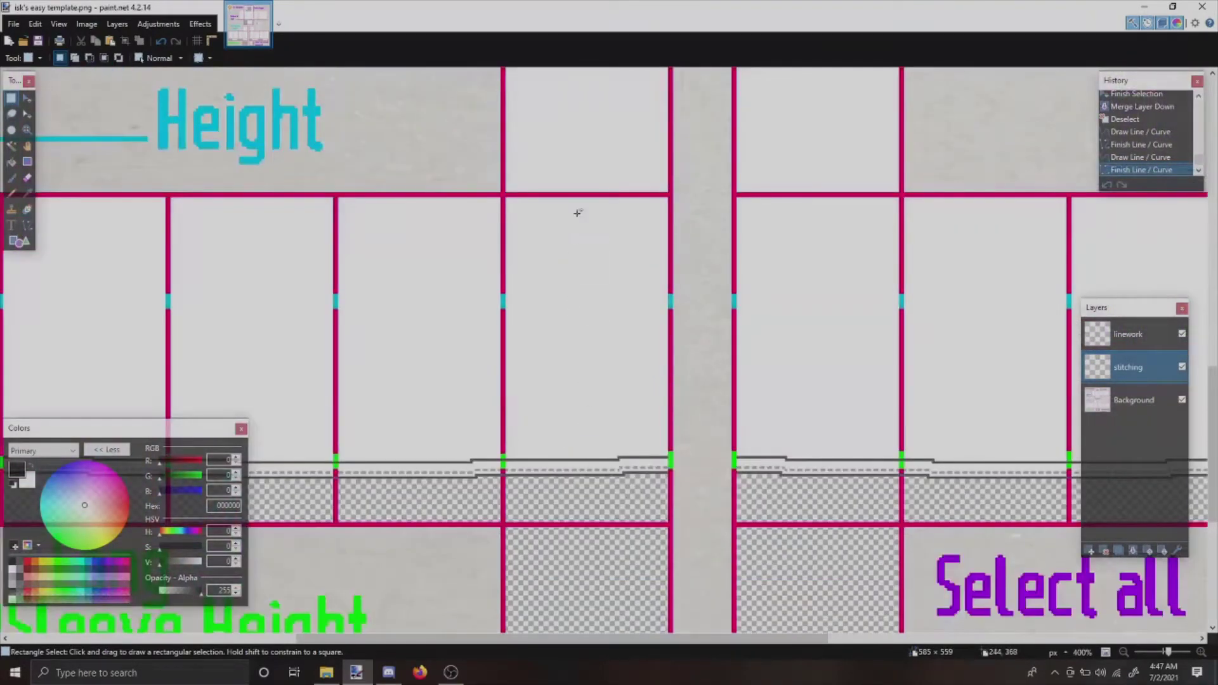
{"action": "left_click_drag", "start_coordinate": [575, 201], "coordinate": [660, 338]}
{"action": "left_click", "coordinate": [648, 321]}
{"action": "scroll", "coordinate": [646, 324], "scroll_direction": "up", "scroll_amount": 5}
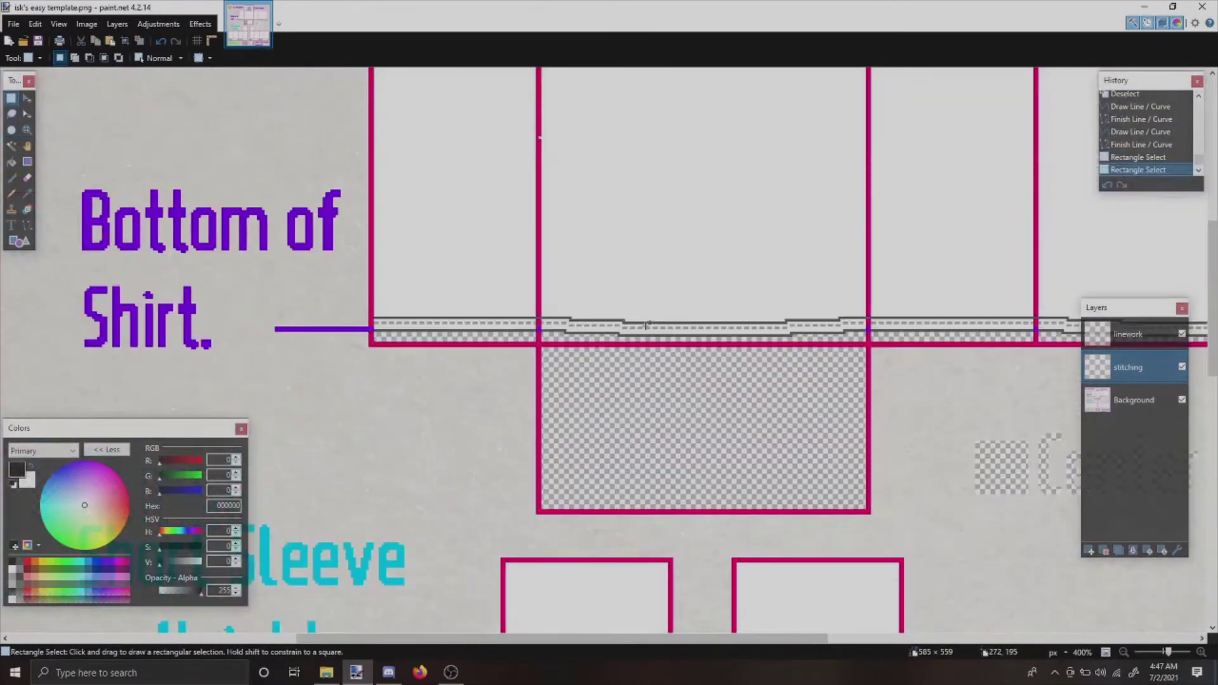
{"action": "scroll", "coordinate": [646, 325], "scroll_direction": "down", "scroll_amount": 4}
{"action": "scroll", "coordinate": [525, 204], "scroll_direction": "up", "scroll_amount": 10}
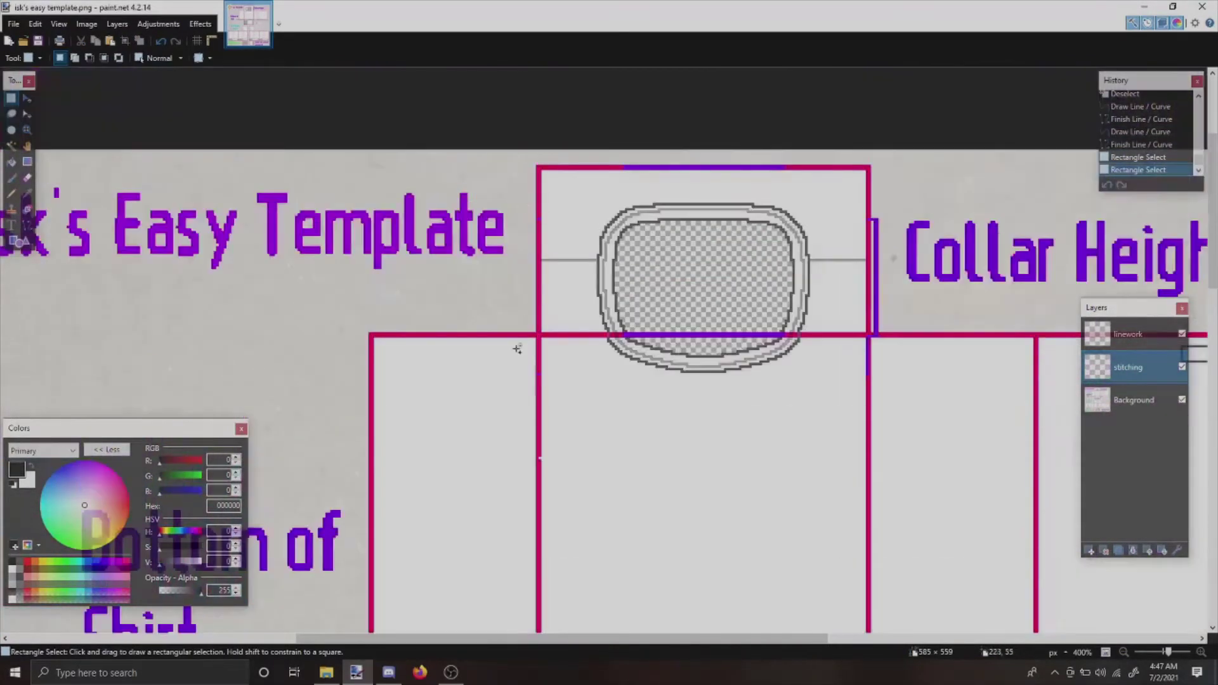
{"action": "scroll", "coordinate": [519, 335], "scroll_direction": "down", "scroll_amount": 3}
{"action": "scroll", "coordinate": [565, 199], "scroll_direction": "up", "scroll_amount": 8}
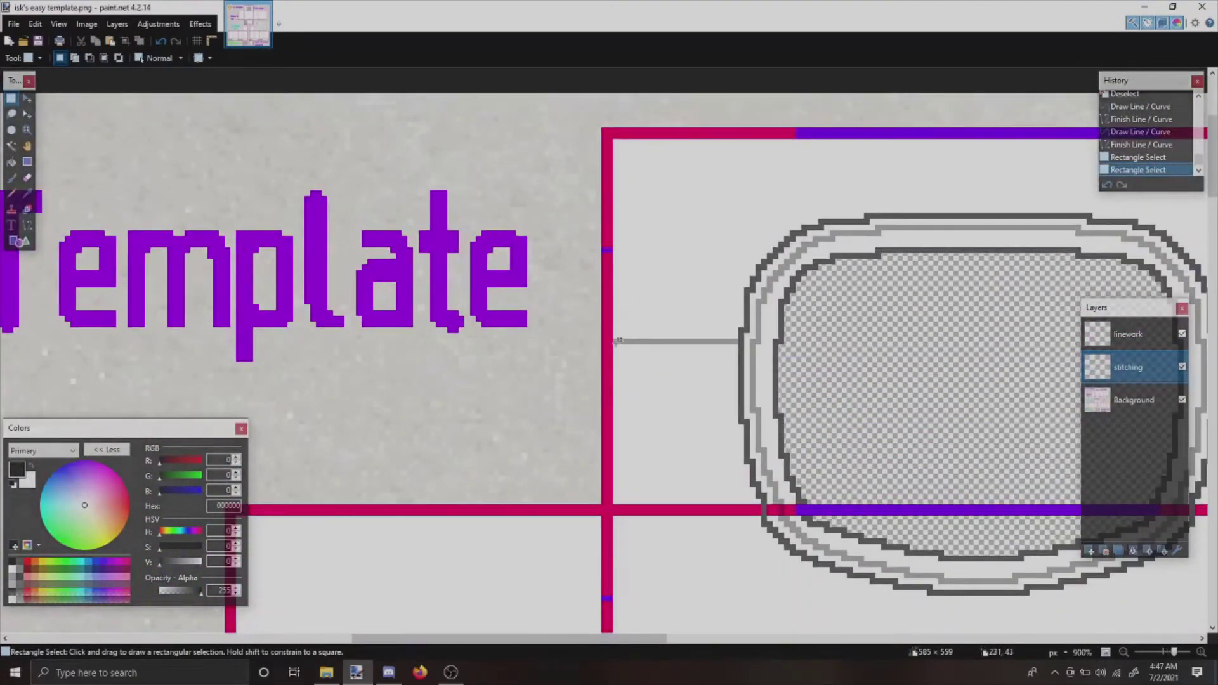
- Copy a 13 × 29 px block containing the outer end of the left shoulder line onto the left-hand sleeve's top square, against its right seam
{"action": "left_click_drag", "start_coordinate": [617, 339], "coordinate": [615, 505]}
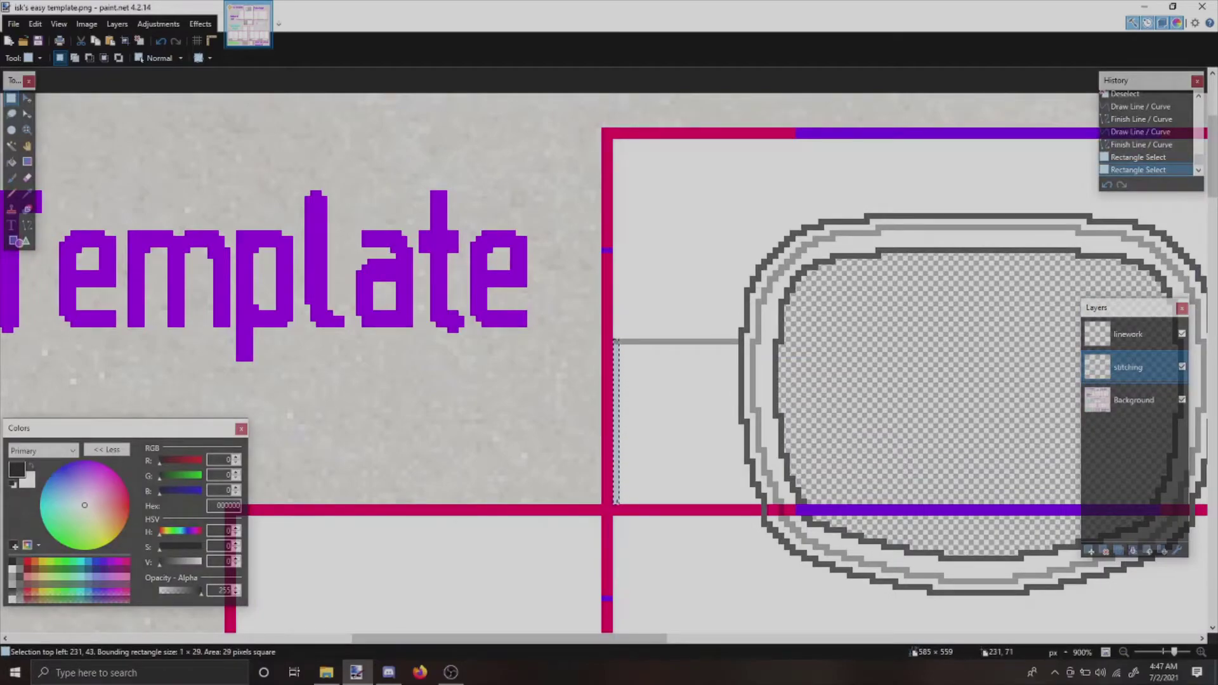
{"action": "left_click_drag", "start_coordinate": [615, 504], "coordinate": [685, 501]}
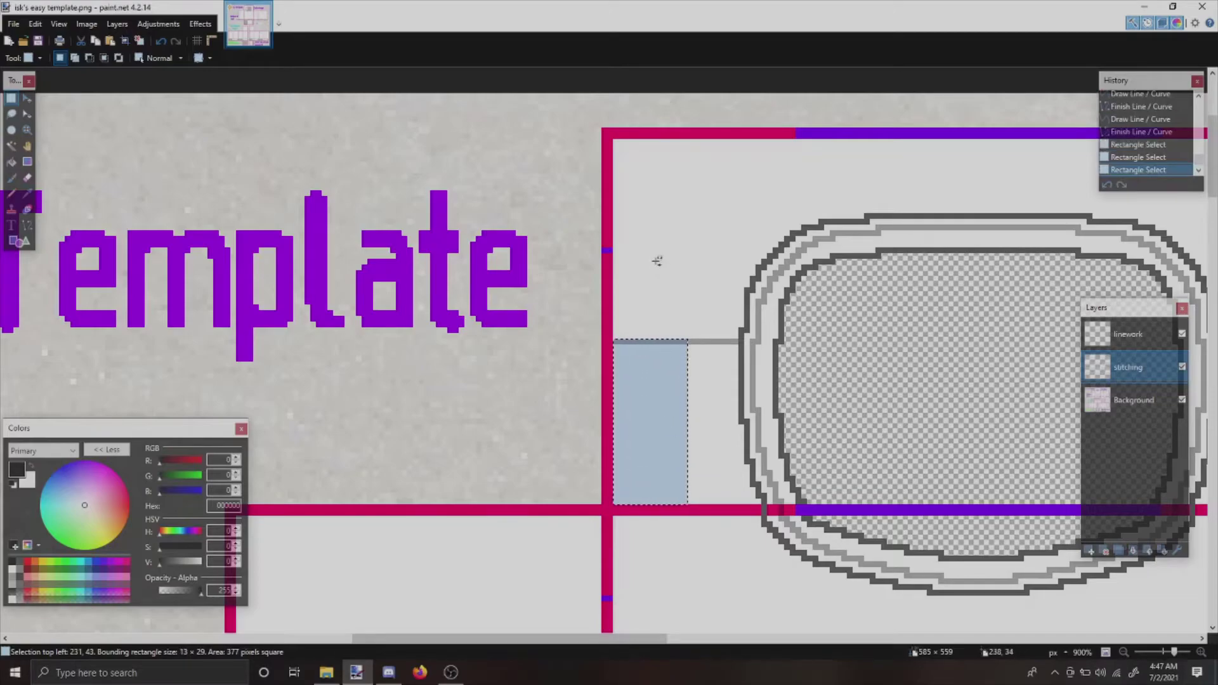
{"action": "key", "text": "ctrl+v"}
{"action": "scroll", "coordinate": [633, 309], "scroll_direction": "down", "scroll_amount": 18}
{"action": "left_click_drag", "start_coordinate": [659, 249], "coordinate": [965, 291]}
{"action": "scroll", "coordinate": [760, 281], "scroll_direction": "down", "scroll_amount": 2}
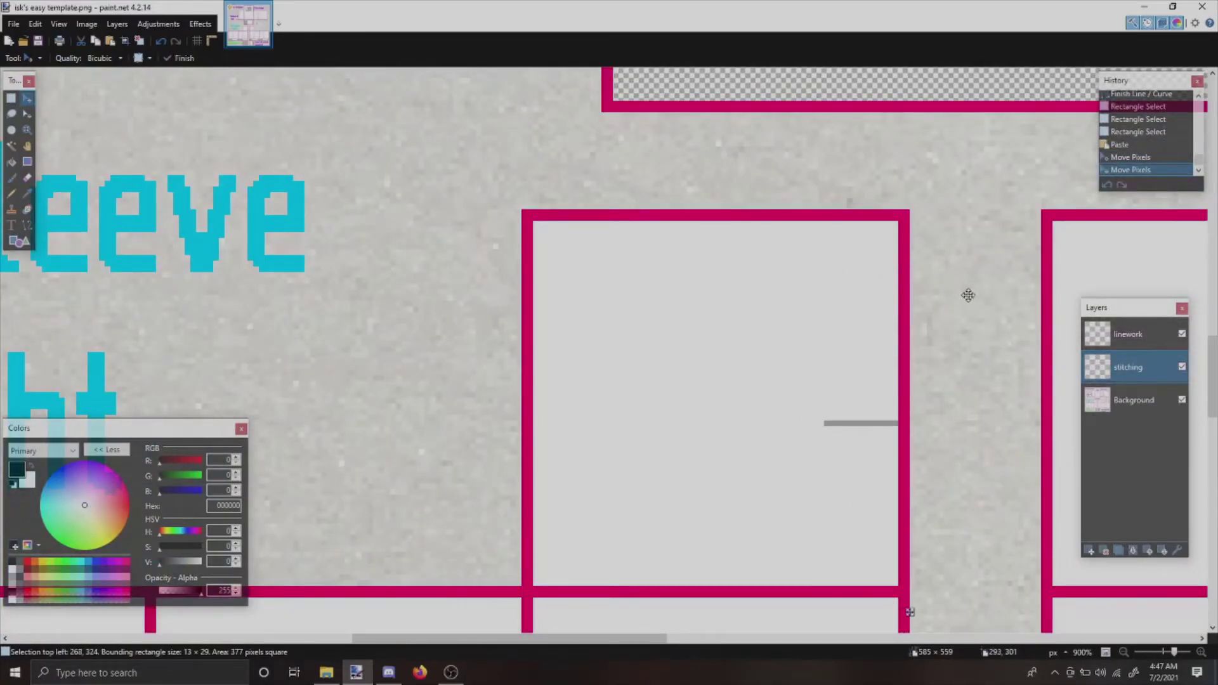
{"action": "left_click", "coordinate": [11, 98]}
{"action": "key", "text": "ctrl+d"}
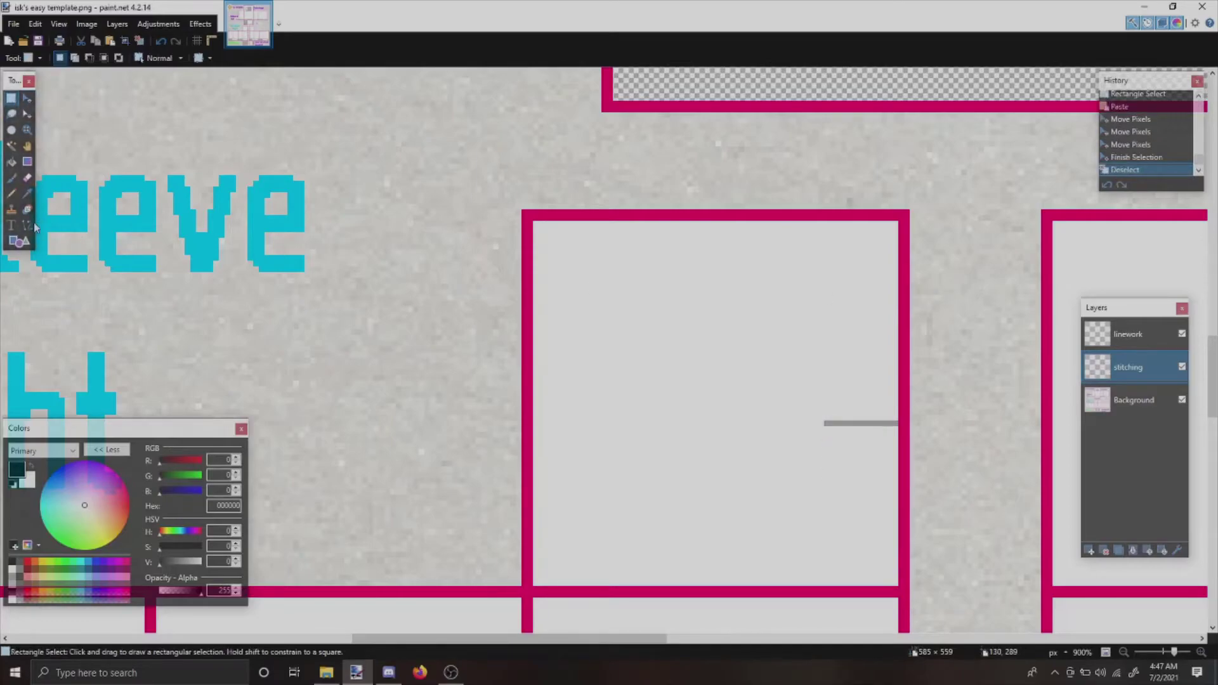
- Extend the pasted shoulder line horizontally across the sleeve's top square to its left seam
{"action": "key", "text": "o"}
{"action": "left_click_drag", "start_coordinate": [825, 423], "coordinate": [536, 420]}
{"action": "key", "text": "Return"}
{"action": "scroll", "coordinate": [707, 395], "scroll_direction": "down", "scroll_amount": 4}
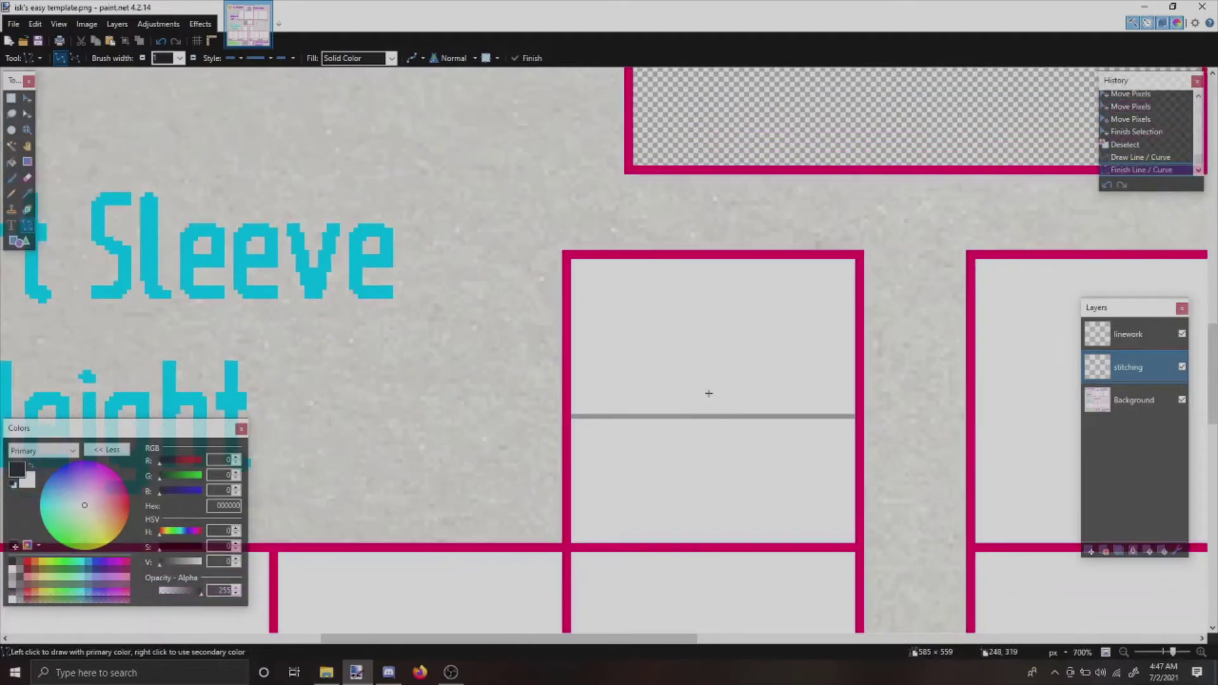
- Erase the left part of the shoulder line across the sleeve's top square
{"action": "left_click", "coordinate": [10, 99]}
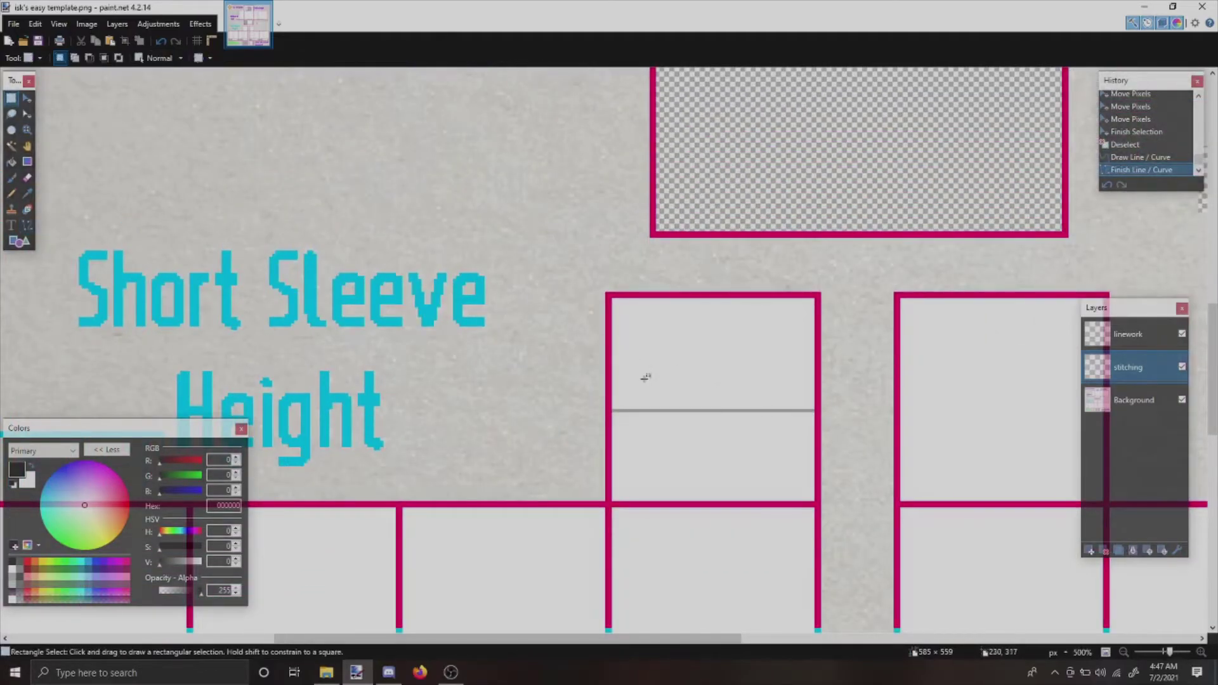
{"action": "left_click_drag", "start_coordinate": [672, 397], "coordinate": [564, 455]}
{"action": "left_click", "coordinate": [617, 387]}
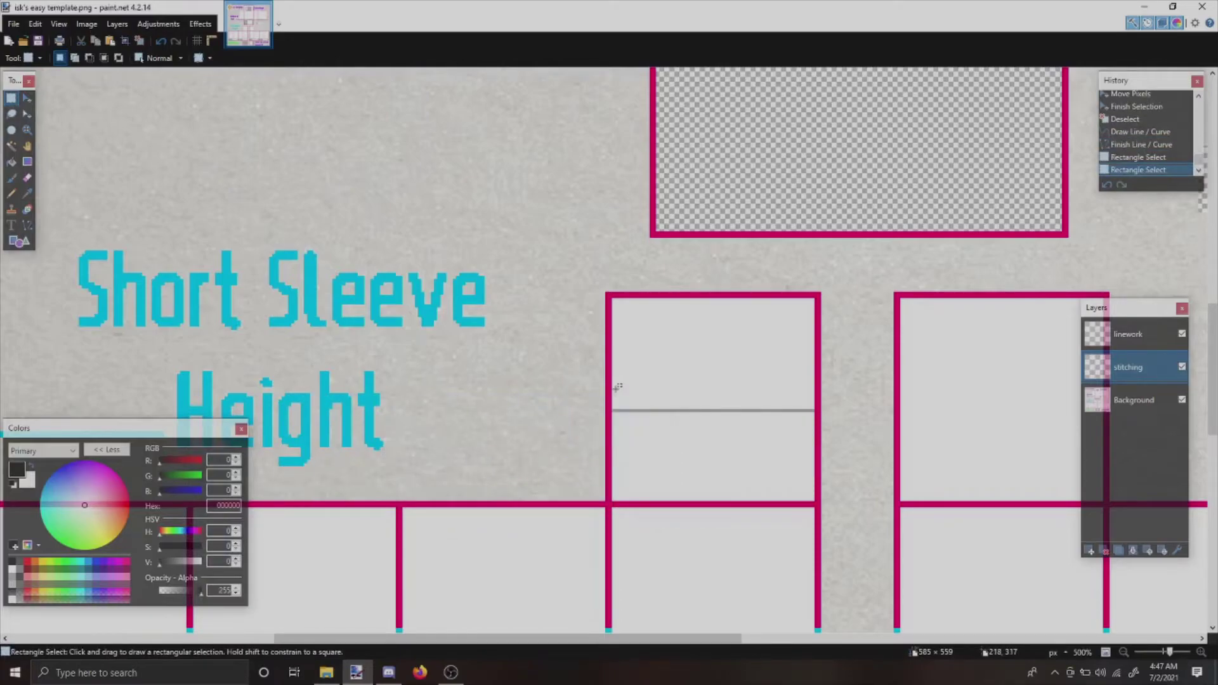
{"action": "scroll", "coordinate": [818, 438], "scroll_direction": "down", "scroll_amount": 1}
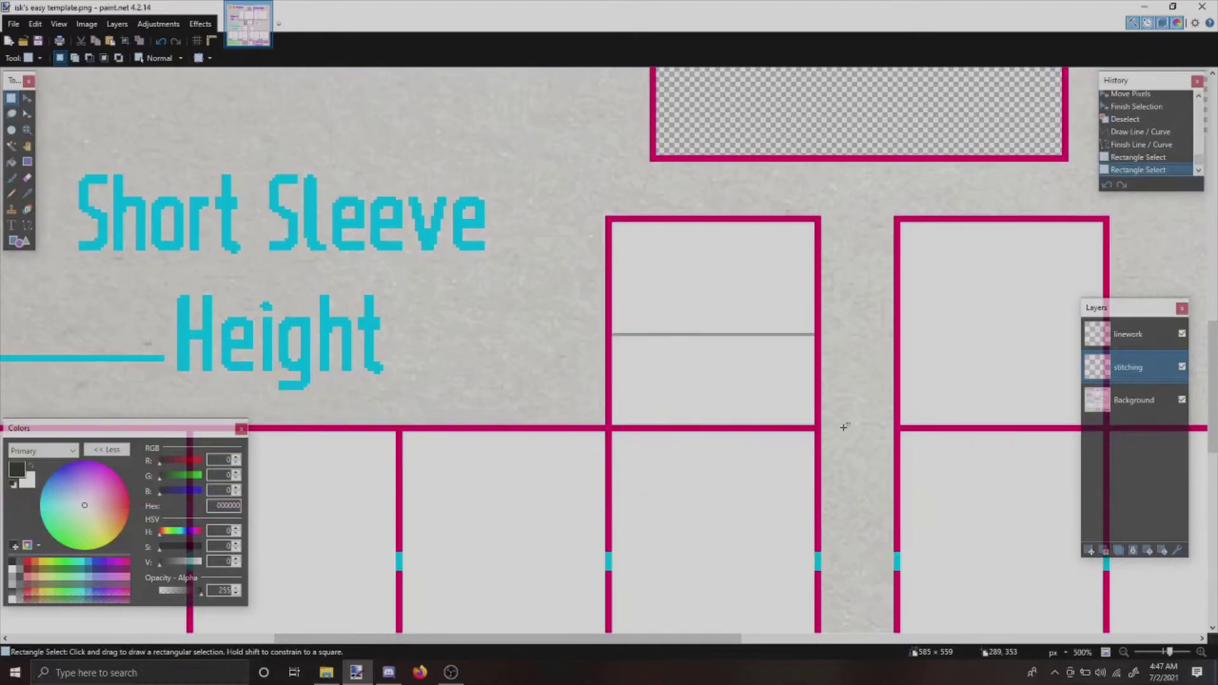
{"action": "scroll", "coordinate": [830, 432], "scroll_direction": "up", "scroll_amount": 3}
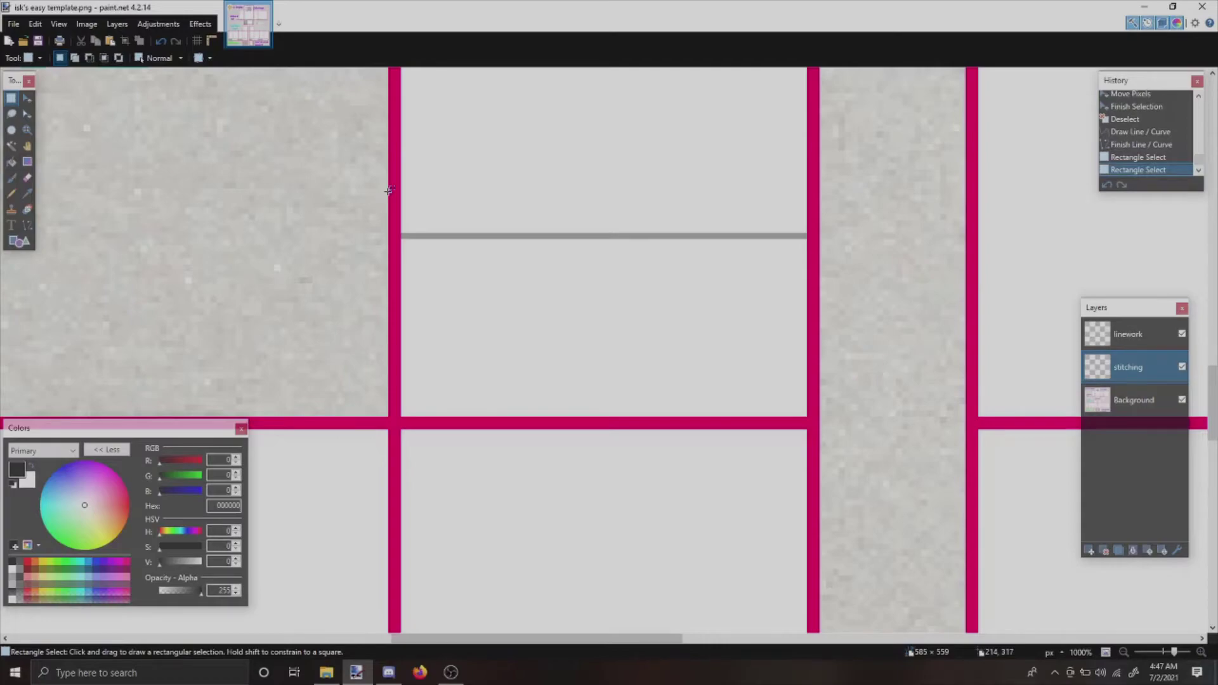
{"action": "left_click_drag", "start_coordinate": [397, 208], "coordinate": [633, 308]}
{"action": "key", "text": "Delete"}
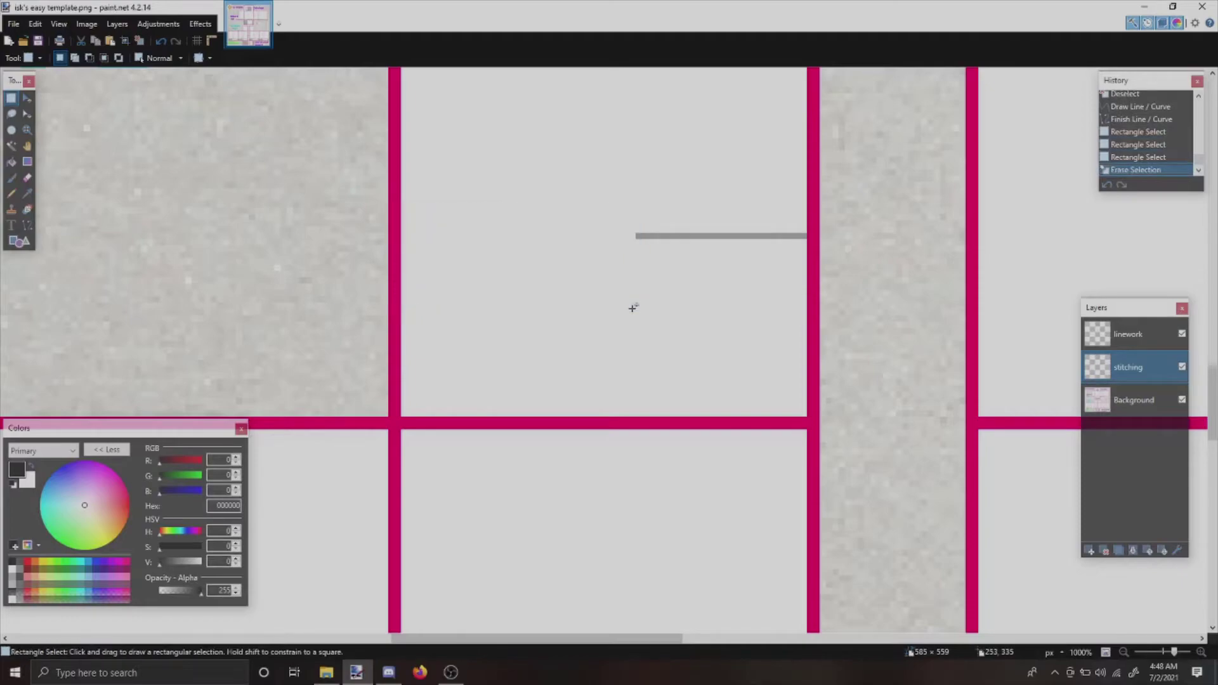
{"action": "left_click", "coordinate": [27, 224]}
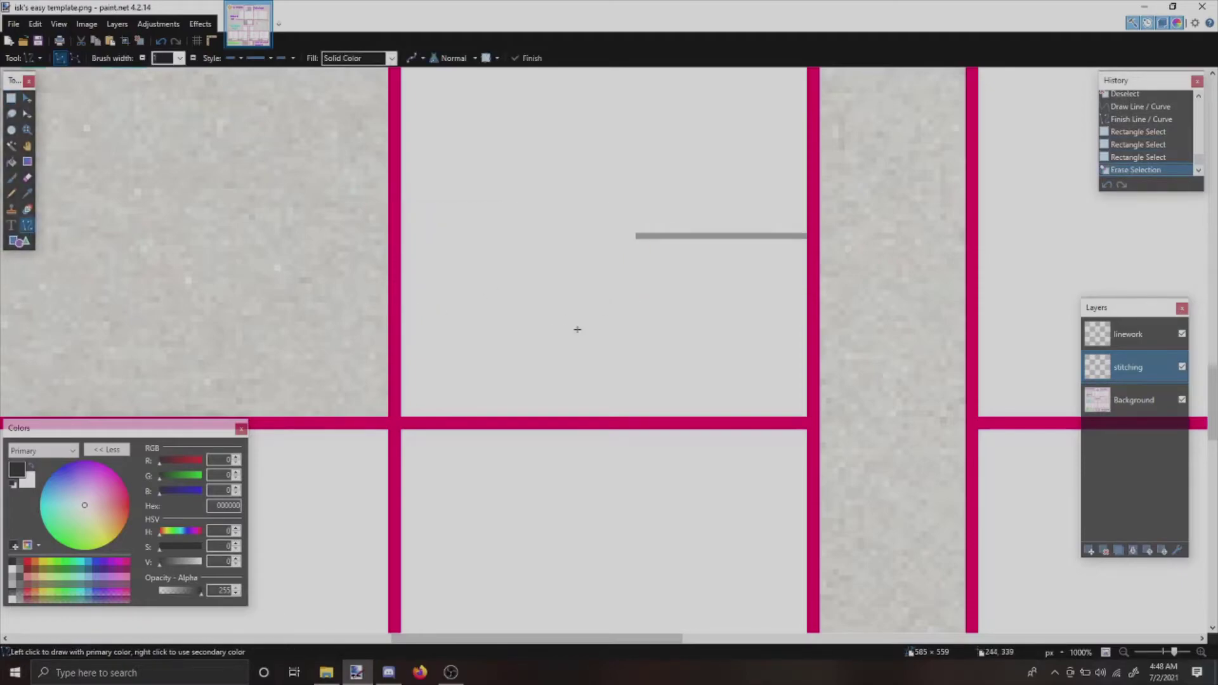
{"action": "left_click", "coordinate": [11, 98]}
{"action": "left_click", "coordinate": [25, 226]}
{"action": "mouse_move", "coordinate": [803, 431]}
{"action": "left_mouse_down"}
{"action": "mouse_move", "coordinate": [803, 584]}
{"action": "mouse_move", "coordinate": [804, 289]}
{"action": "mouse_move", "coordinate": [803, 393]}
{"action": "left_mouse_up"}
{"action": "key", "text": "Return"}
{"action": "key", "text": "ctrl+z"}
{"action": "key", "text": "ctrl+z"}
{"action": "key", "text": "ctrl+z"}
{"action": "scroll", "coordinate": [804, 584], "scroll_direction": "down", "scroll_amount": 3}
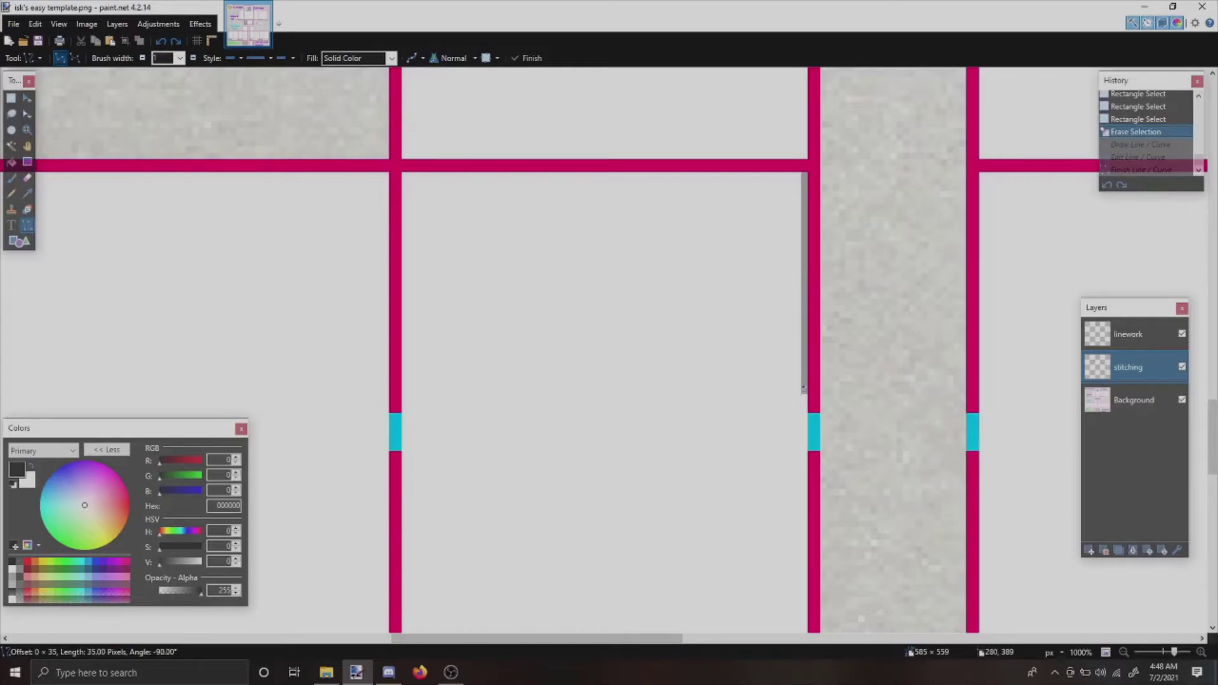
- Draw a one-pixel armhole curve, 12 px wide and 33 px high, from the sleeve panel's right seam to its top seam, bowed inward
{"action": "mouse_move", "coordinate": [803, 381]}
{"action": "left_mouse_down"}
{"action": "mouse_move", "coordinate": [739, 250]}
{"action": "mouse_move", "coordinate": [715, 171]}
{"action": "mouse_move", "coordinate": [728, 173]}
{"action": "left_mouse_up"}
{"action": "key", "text": "ctrl+z"}
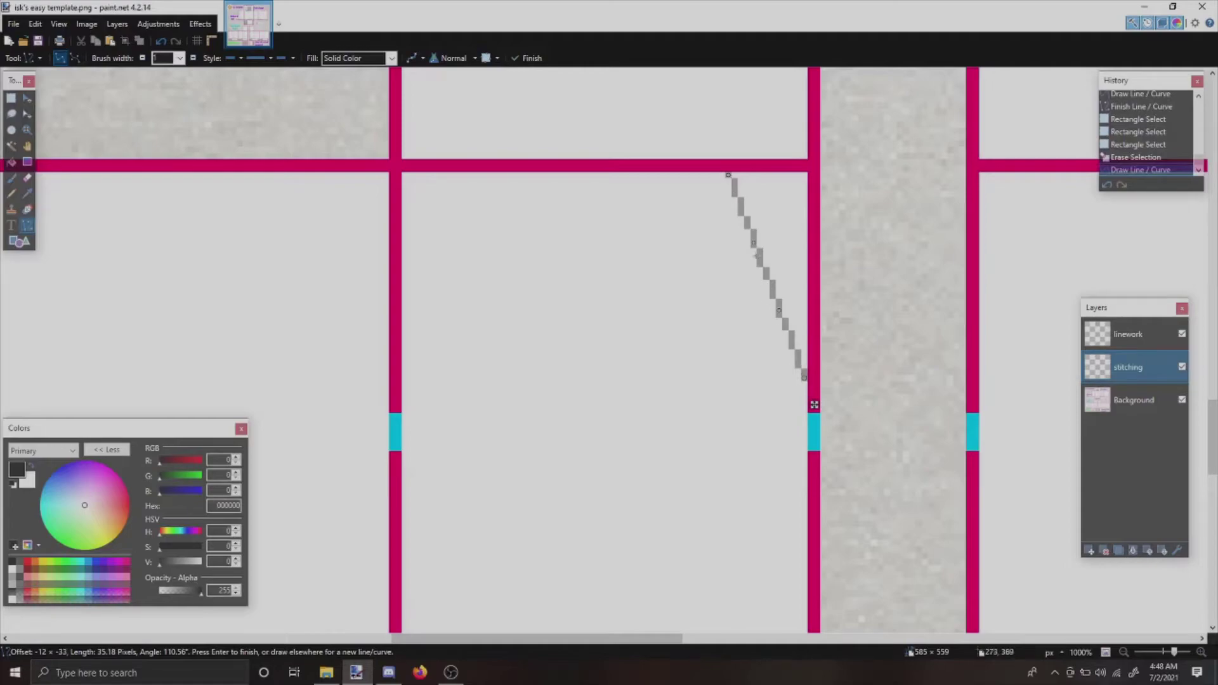
{"action": "left_click_drag", "start_coordinate": [755, 244], "coordinate": [740, 243]}
{"action": "left_click_drag", "start_coordinate": [781, 312], "coordinate": [769, 290]}
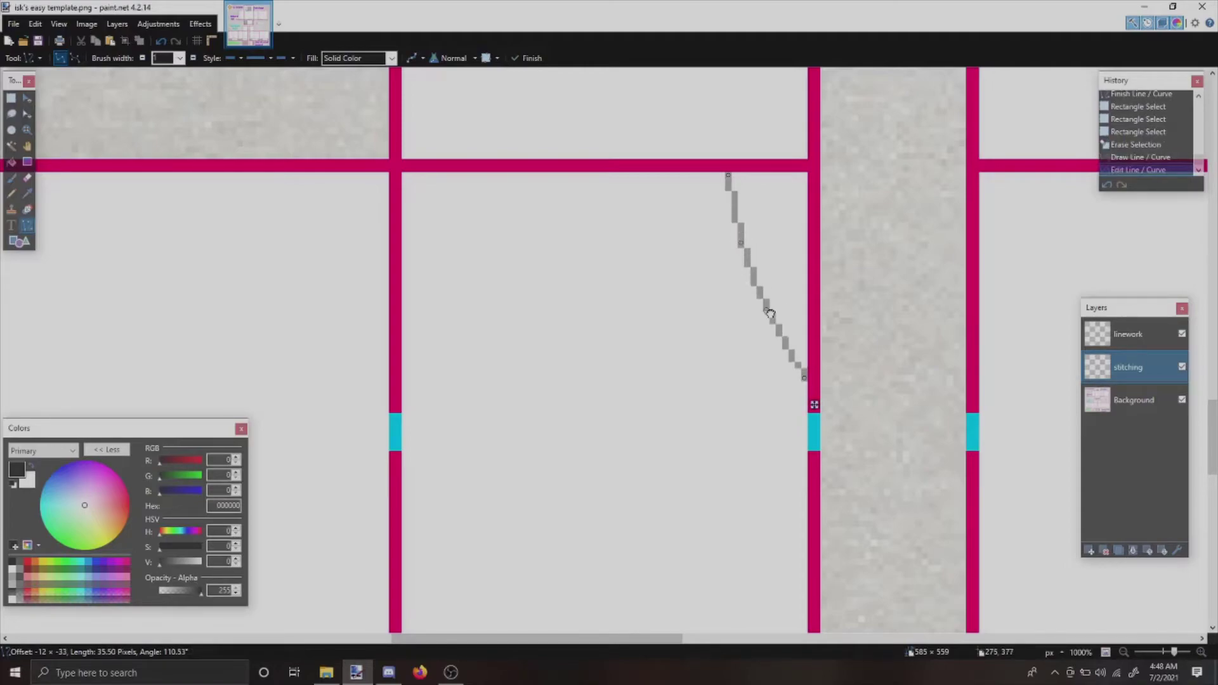
{"action": "key", "text": "Return"}
- Thicken the armhole curve on the sleeve panel by pencilling in the corner pixel at each stair step
{"action": "key", "text": "p"}
{"action": "left_click", "coordinate": [800, 368]}
{"action": "left_click", "coordinate": [794, 358]}
{"action": "scroll", "coordinate": [796, 345], "scroll_direction": "up", "scroll_amount": 4, "text": "ctrl"}
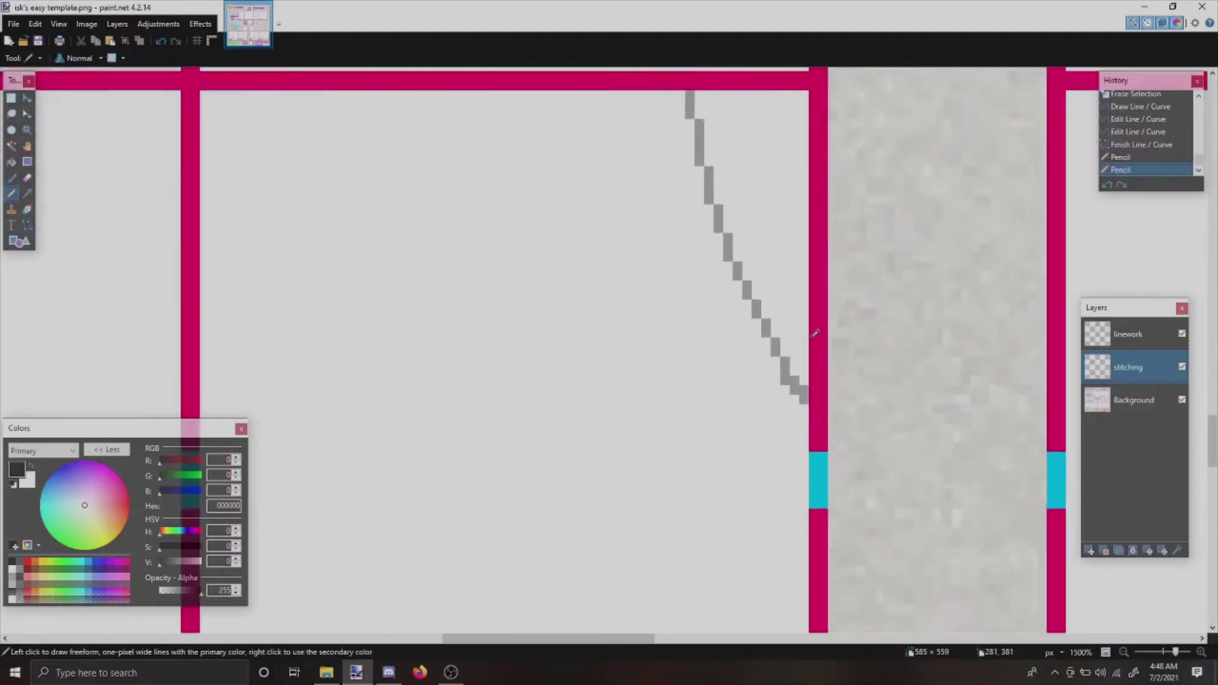
{"action": "left_click", "coordinate": [749, 380]}
{"action": "left_click", "coordinate": [732, 346]}
{"action": "left_click", "coordinate": [715, 312]}
{"action": "left_click", "coordinate": [697, 277]}
{"action": "left_click", "coordinate": [691, 229]}
{"action": "key", "text": "ctrl+z"}
{"action": "left_click", "coordinate": [682, 242]}
{"action": "left_click", "coordinate": [664, 209]}
{"action": "left_click", "coordinate": [649, 153]}
{"action": "left_click", "coordinate": [633, 123]}
{"action": "key", "text": "ctrl+z"}
{"action": "left_click", "coordinate": [634, 105]}
{"action": "scroll", "coordinate": [760, 252], "scroll_direction": "down", "scroll_amount": 6}
{"action": "scroll", "coordinate": [763, 248], "scroll_direction": "down", "scroll_amount": 2, "text": "ctrl"}
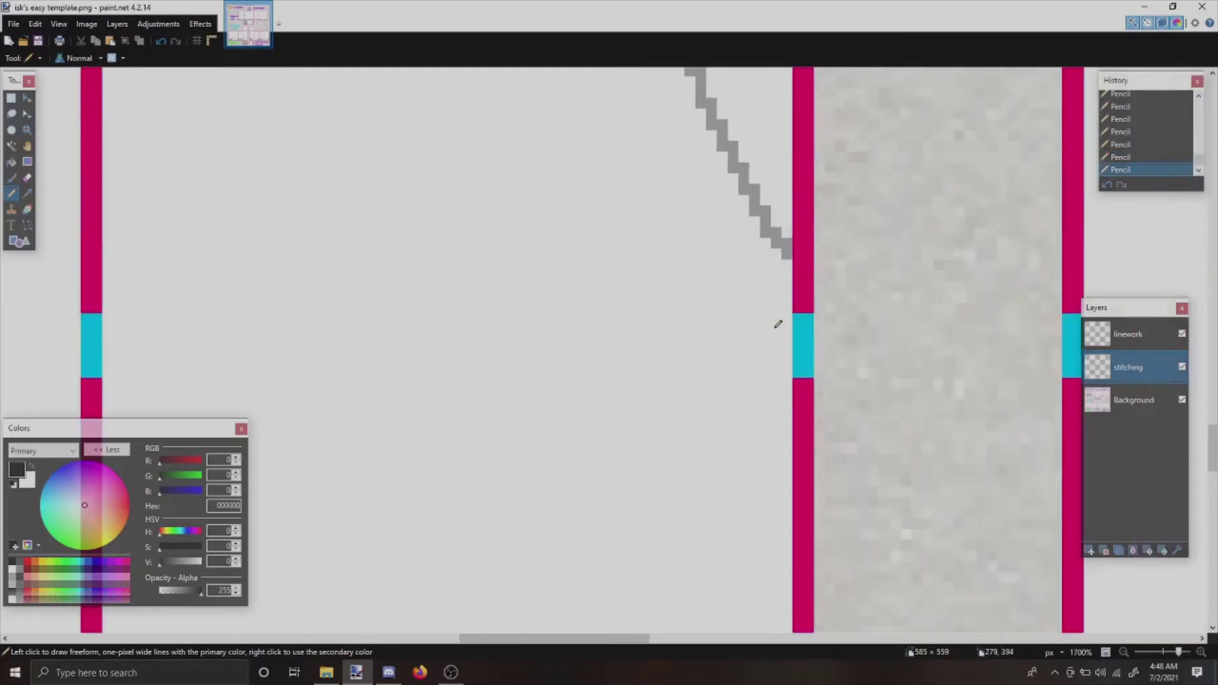
{"action": "scroll", "coordinate": [590, 286], "scroll_direction": "up", "scroll_amount": 3}
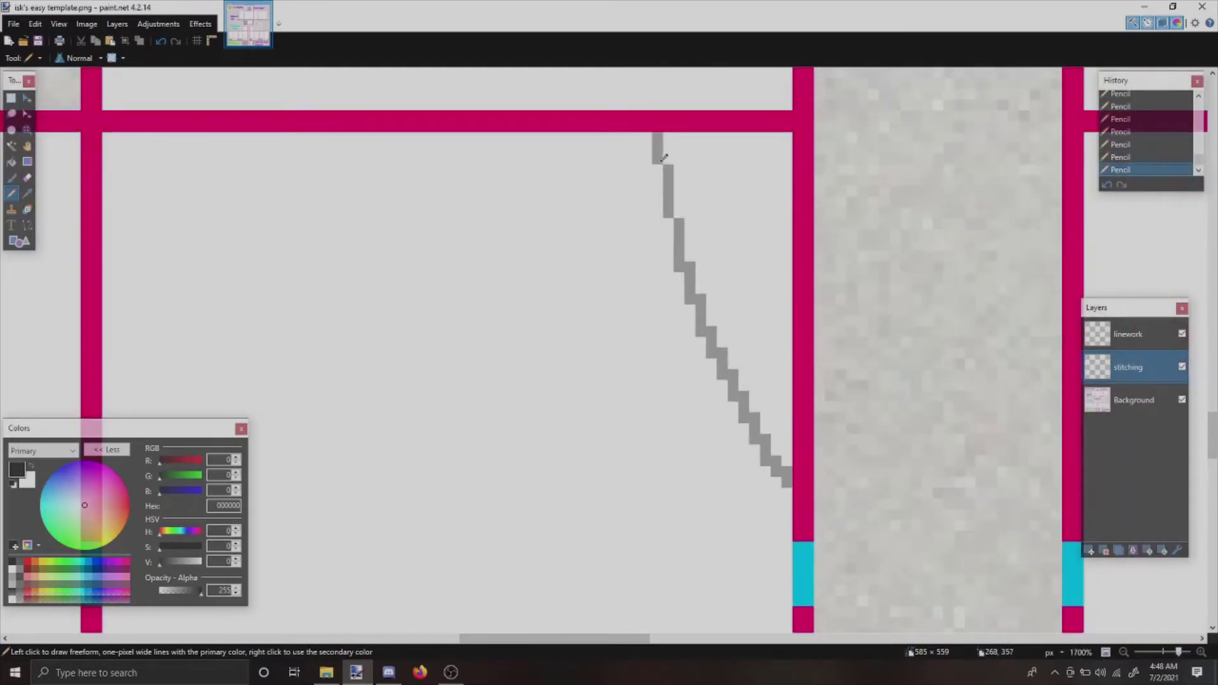
- Pencil a short sample of a stepped line in the panel's empty area and fill in its corner pixels
{"action": "left_click_drag", "start_coordinate": [368, 267], "coordinate": [387, 333]}
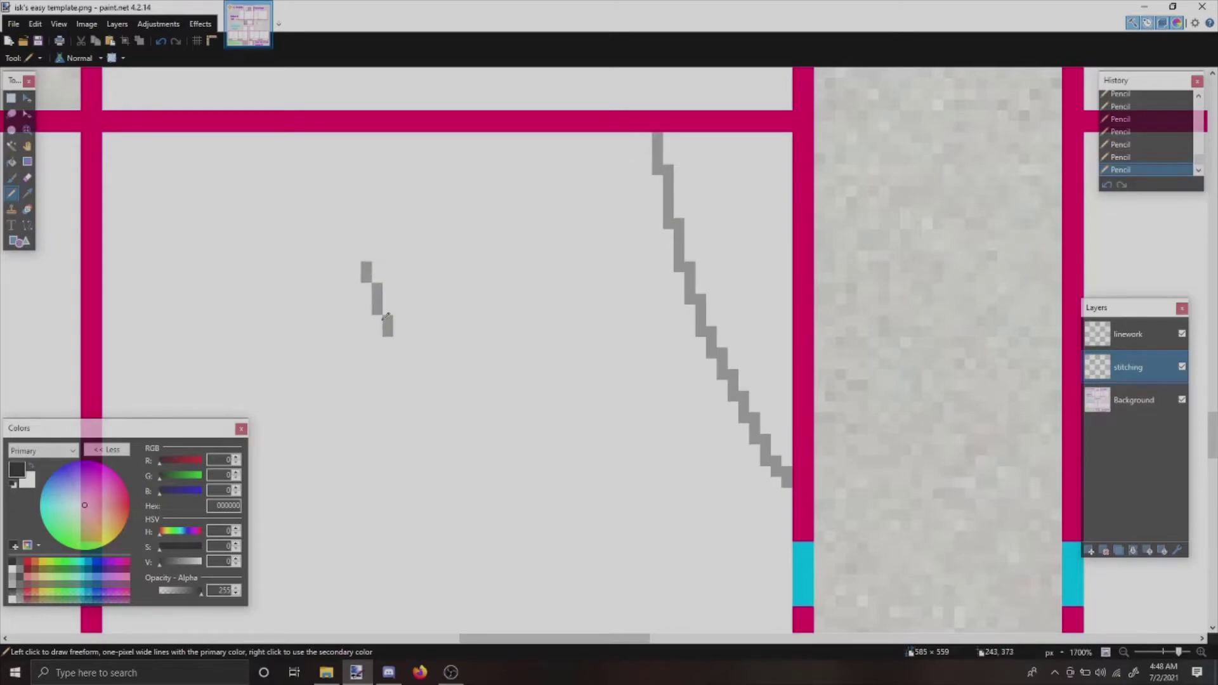
{"action": "left_click", "coordinate": [369, 285]}
{"action": "key", "text": "ctrl+z"}
{"action": "key", "text": "ctrl+z"}
{"action": "scroll", "coordinate": [367, 284], "scroll_direction": "up", "scroll_amount": 4}
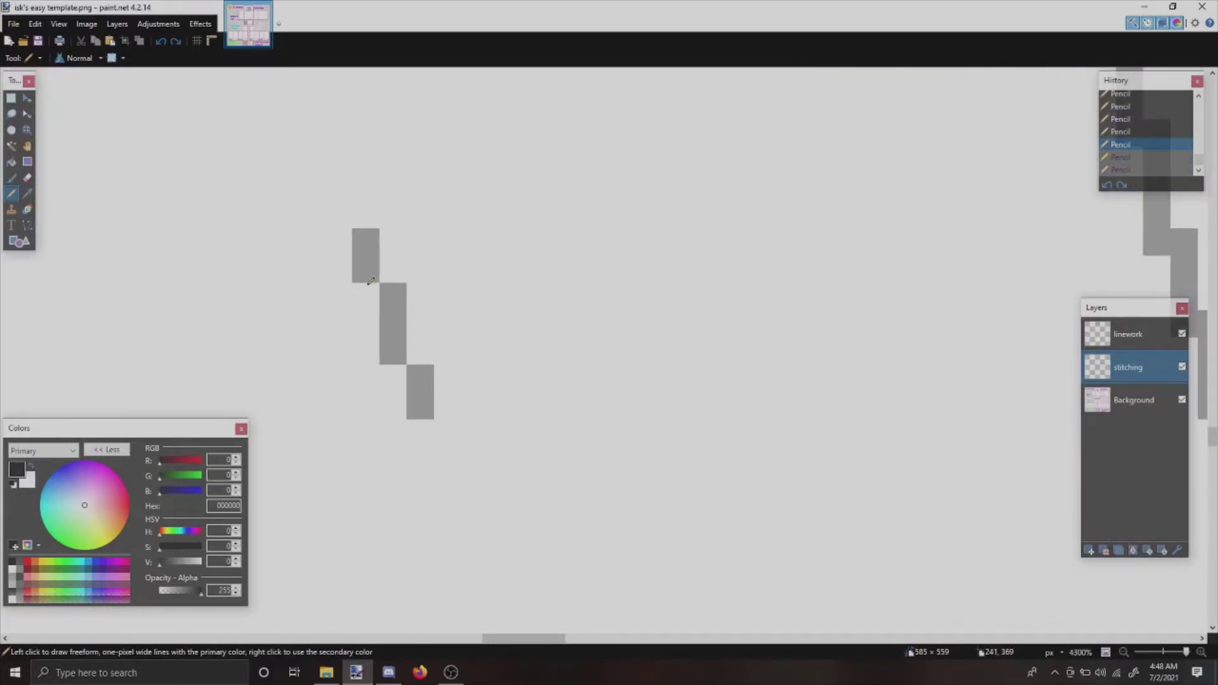
{"action": "left_click", "coordinate": [373, 284]}
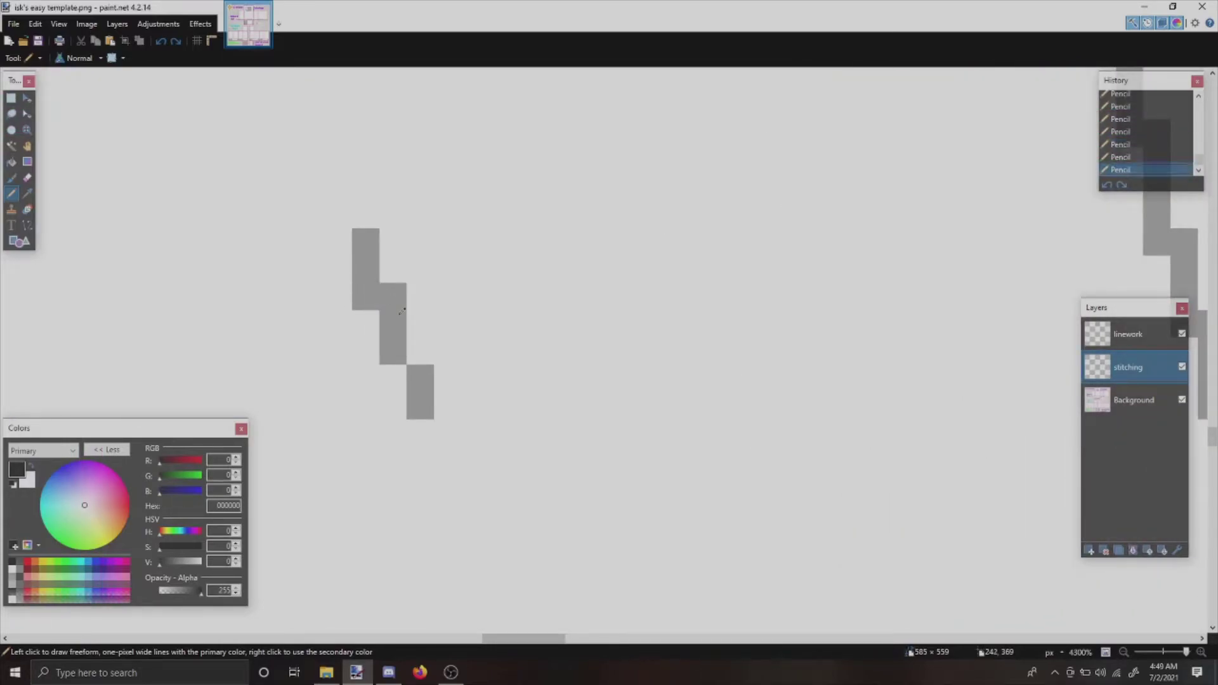
{"action": "left_click", "coordinate": [429, 350]}
{"action": "key", "text": "ctrl+z"}
{"action": "key", "text": "ctrl+z"}
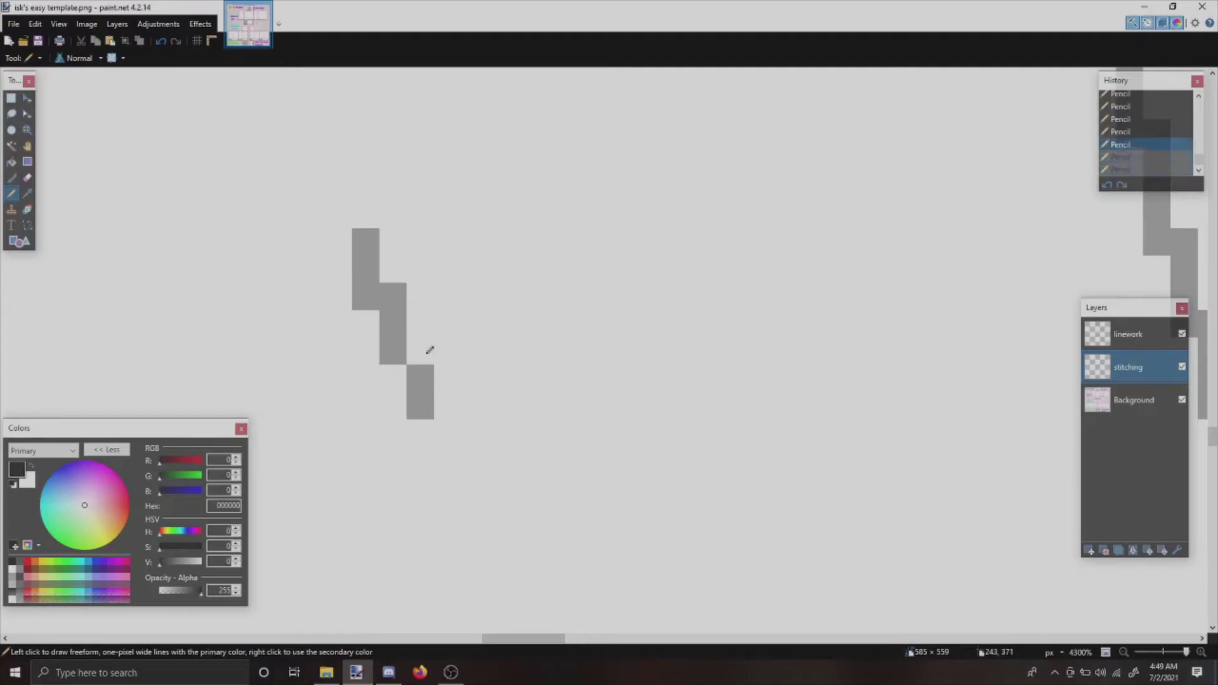
{"action": "left_click", "coordinate": [424, 350]}
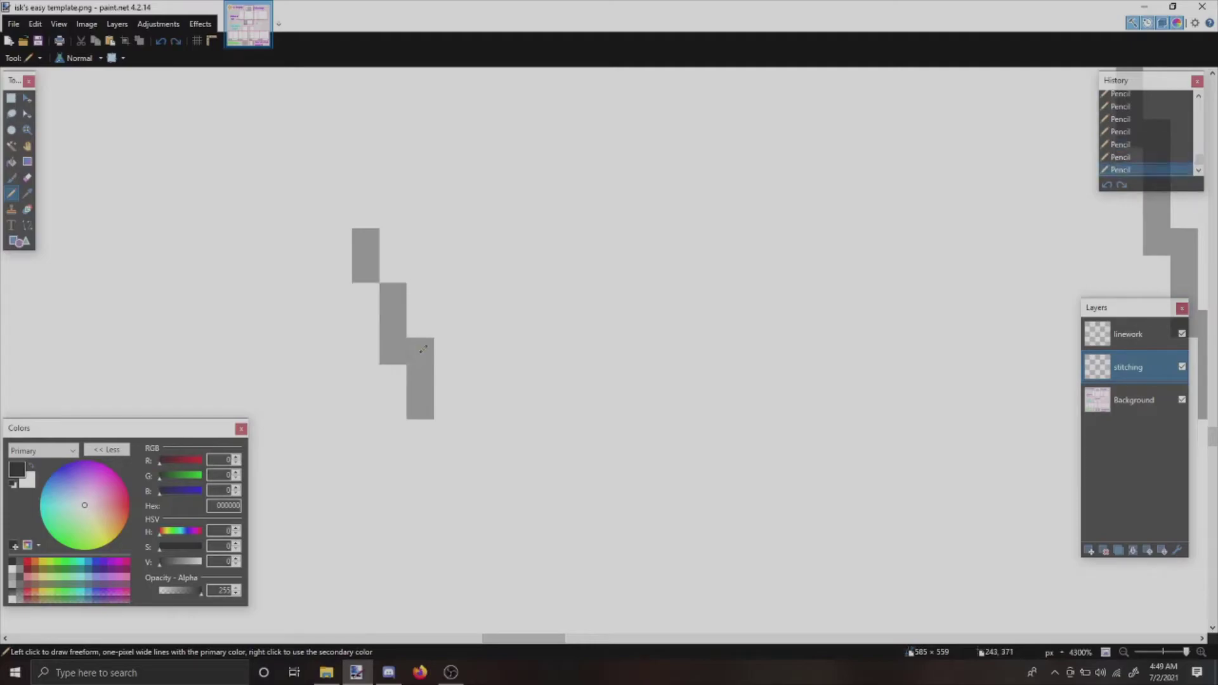
{"action": "left_click", "coordinate": [374, 291]}
- Erase the stepped sample line from the empty area of the sleeve panel
{"action": "left_click", "coordinate": [11, 97]}
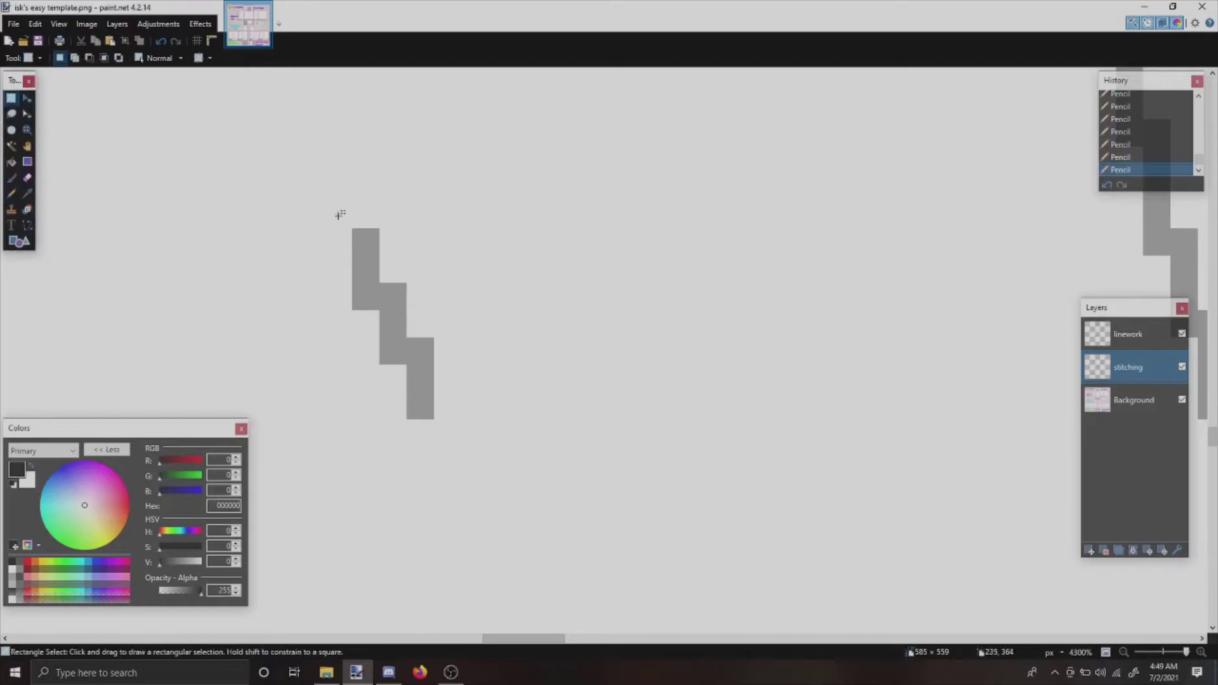
{"action": "left_click_drag", "start_coordinate": [337, 212], "coordinate": [587, 454]}
{"action": "key", "text": "Delete"}
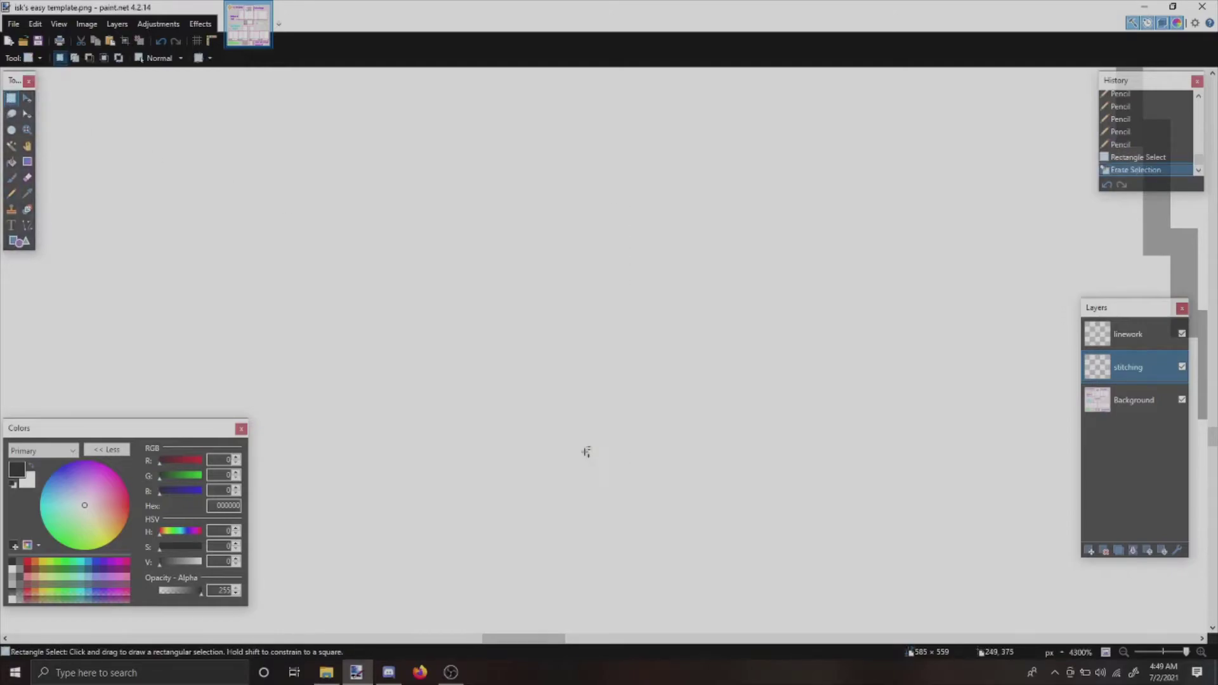
{"action": "scroll", "coordinate": [586, 452], "scroll_direction": "down", "scroll_amount": 4}
{"action": "scroll", "coordinate": [389, 389], "scroll_direction": "up", "scroll_amount": 5}
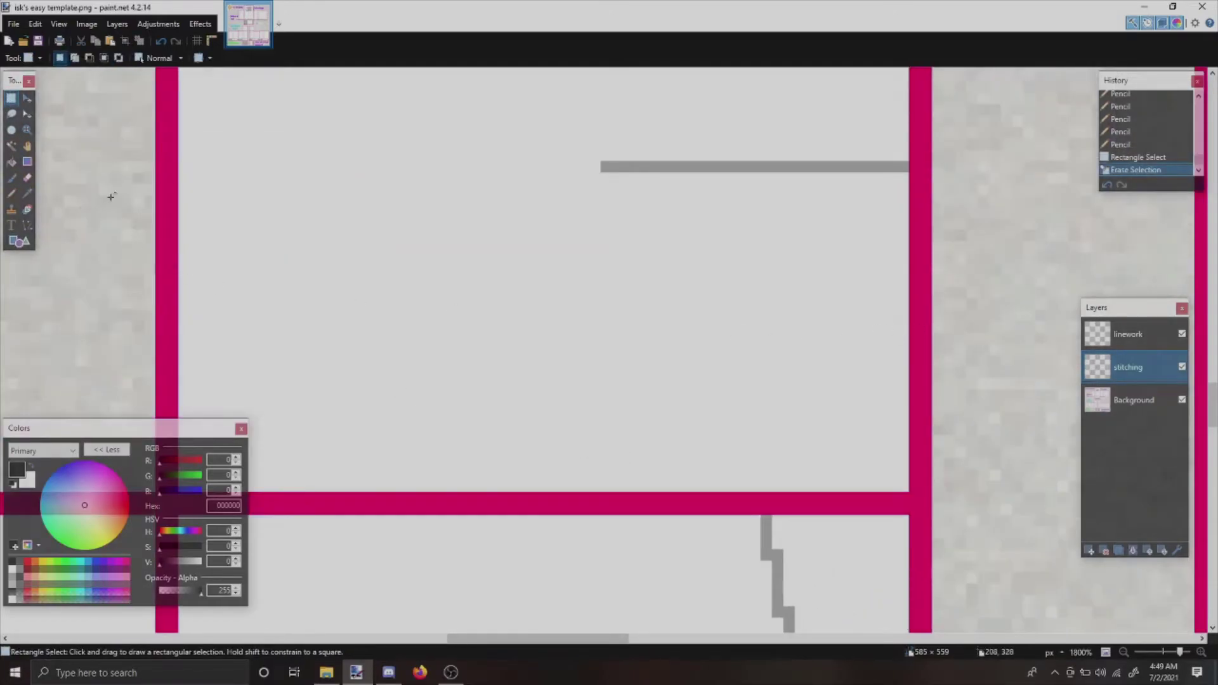
{"action": "left_click", "coordinate": [27, 226]}
{"action": "mouse_move", "coordinate": [766, 490]}
{"action": "left_mouse_down"}
{"action": "mouse_move", "coordinate": [753, 101]}
{"action": "mouse_move", "coordinate": [772, 199]}
{"action": "mouse_move", "coordinate": [769, 164]}
{"action": "mouse_move", "coordinate": [766, 255]}
{"action": "left_mouse_up"}
{"action": "scroll", "coordinate": [755, 127], "scroll_direction": "up", "scroll_amount": 3}
{"action": "key", "text": "ctrl+z"}
- Shorten the shoulder line on the sleeve's top square to a small stub at the right seam by erasing the rest
{"action": "left_click", "coordinate": [10, 98]}
{"action": "mouse_move", "coordinate": [532, 416]}
{"action": "left_mouse_down"}
{"action": "mouse_move", "coordinate": [851, 562]}
{"action": "mouse_move", "coordinate": [847, 545]}
{"action": "left_mouse_up"}
{"action": "key", "text": "Delete"}
{"action": "scroll", "coordinate": [846, 542], "scroll_direction": "down", "scroll_amount": 8}
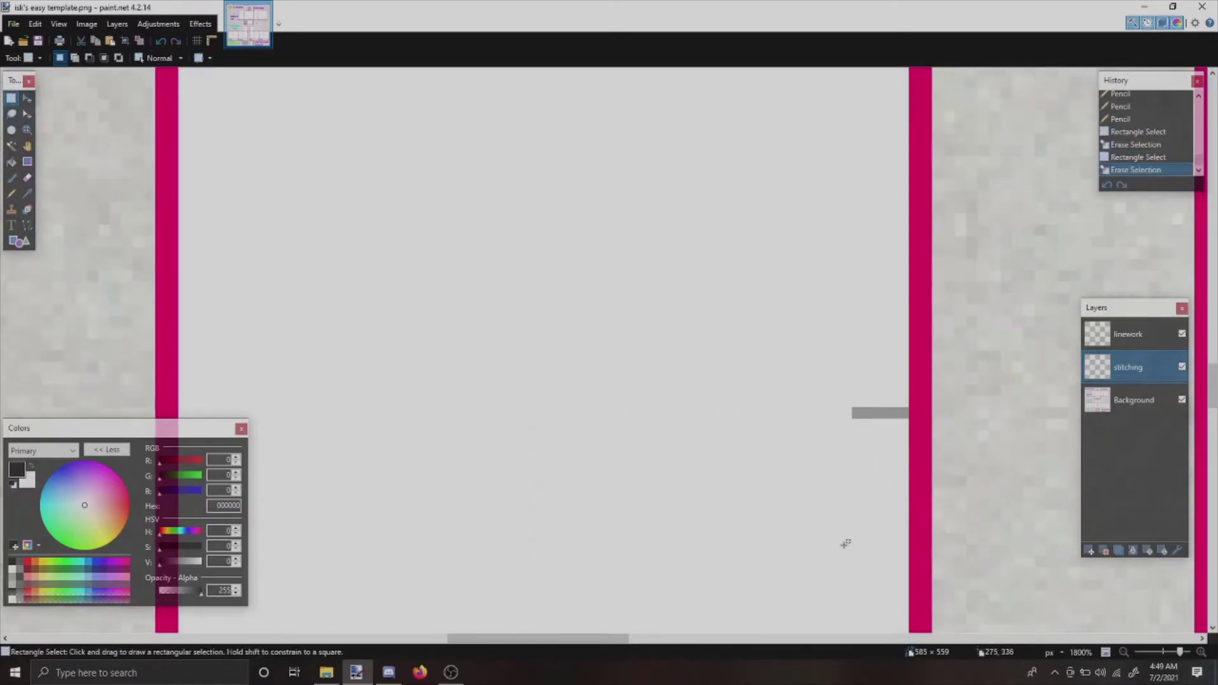
- Draw a 64 px vertical line through the sleeve's top square from the armhole curve's upper end, and bow it inward away from the right seam
{"action": "scroll", "coordinate": [830, 523], "scroll_direction": "down", "scroll_amount": 2}
{"action": "key", "text": "o"}
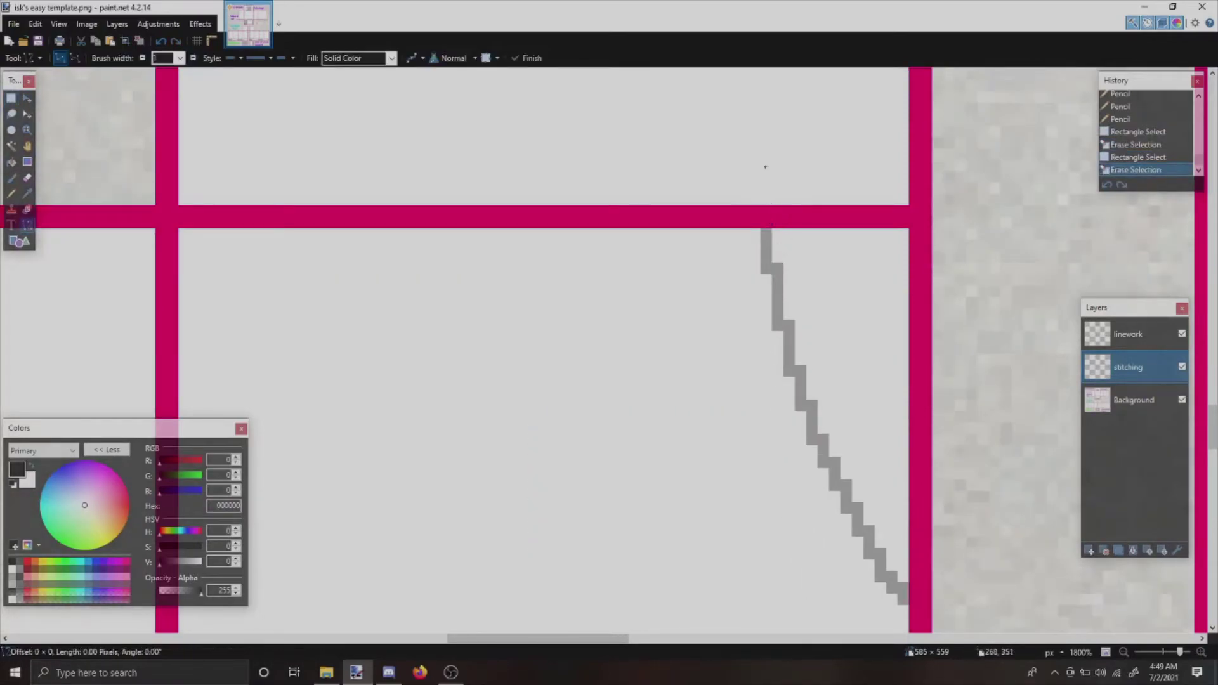
{"action": "scroll", "coordinate": [765, 179], "scroll_direction": "up", "scroll_amount": 9}
{"action": "left_click_drag", "start_coordinate": [763, 134], "coordinate": [763, 89]}
{"action": "scroll", "coordinate": [748, 377], "scroll_direction": "down", "scroll_amount": 1}
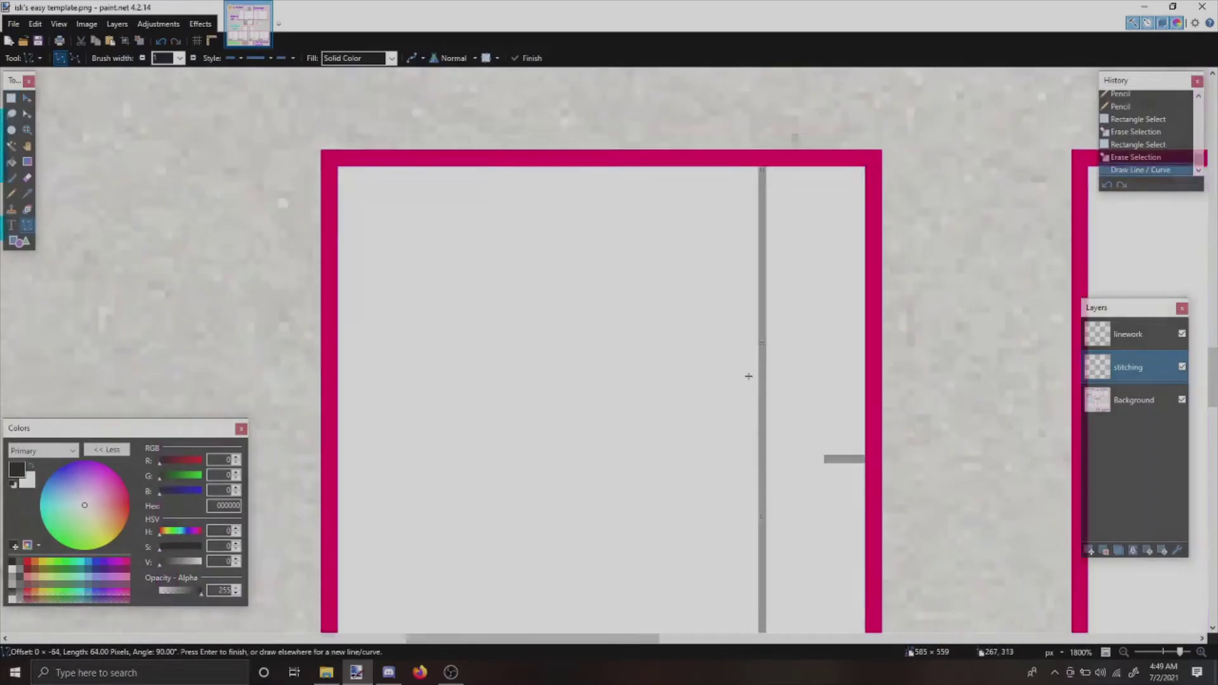
{"action": "scroll", "coordinate": [748, 376], "scroll_direction": "down", "scroll_amount": 1}
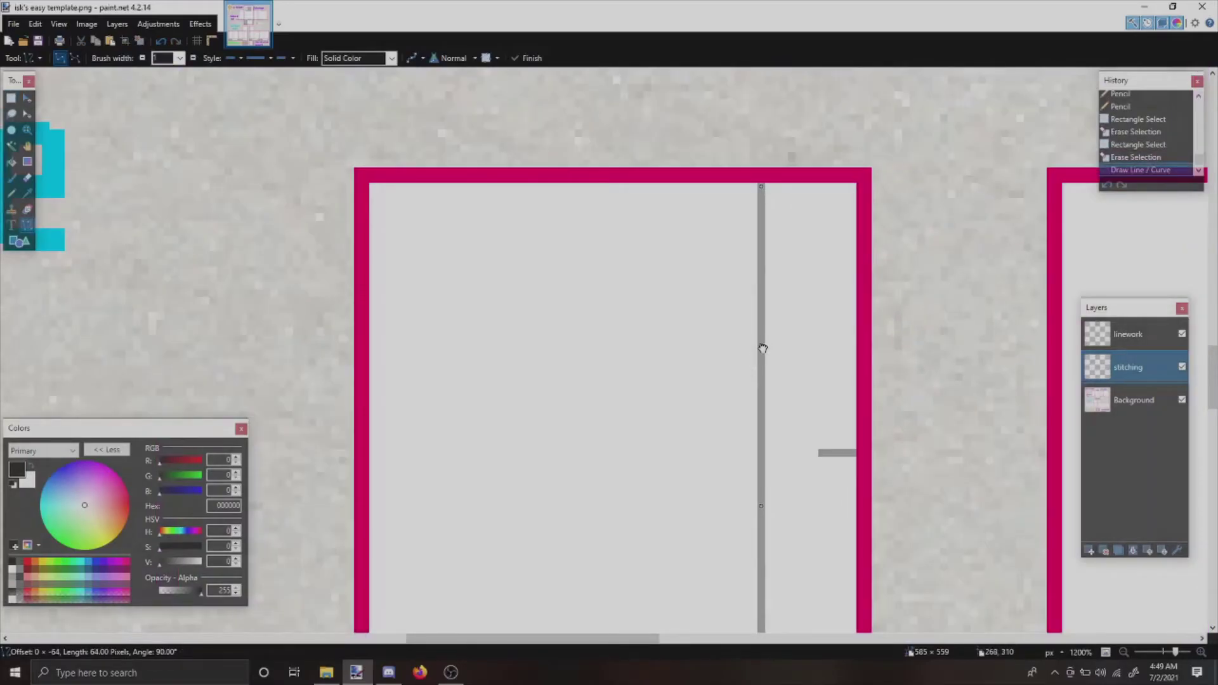
{"action": "left_click_drag", "start_coordinate": [762, 349], "coordinate": [738, 347]}
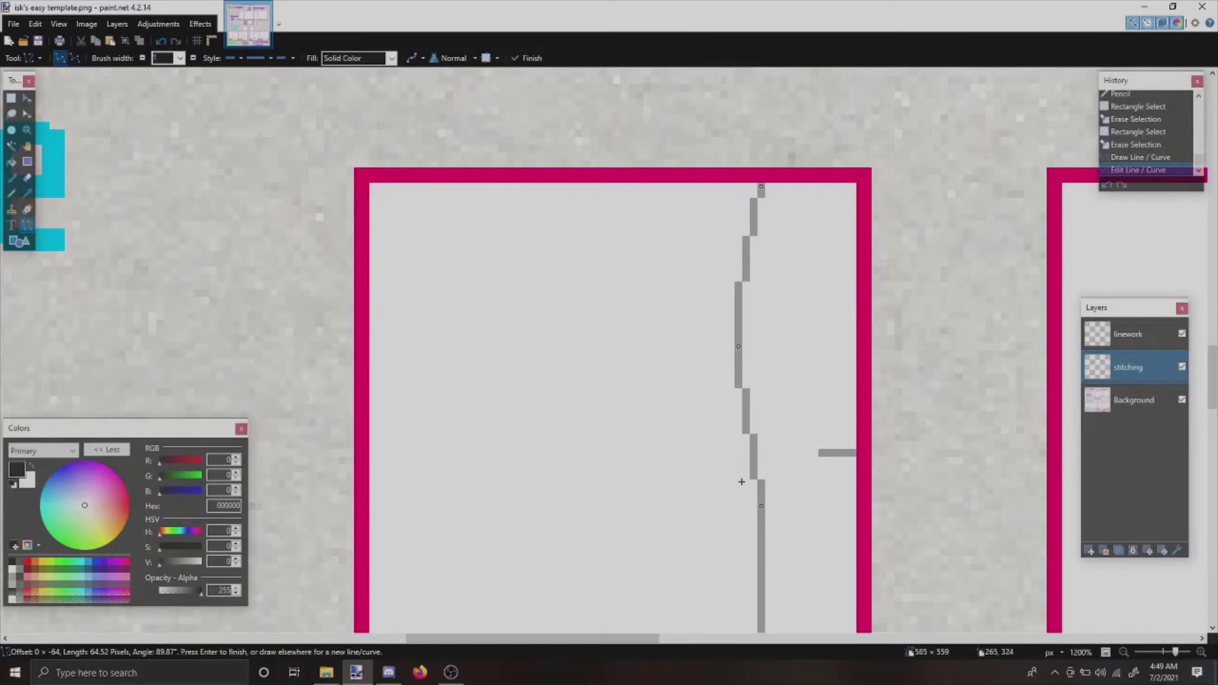
{"action": "left_click_drag", "start_coordinate": [759, 503], "coordinate": [745, 504]}
{"action": "key", "text": "Return"}
{"action": "scroll", "coordinate": [764, 518], "scroll_direction": "down", "scroll_amount": 1}
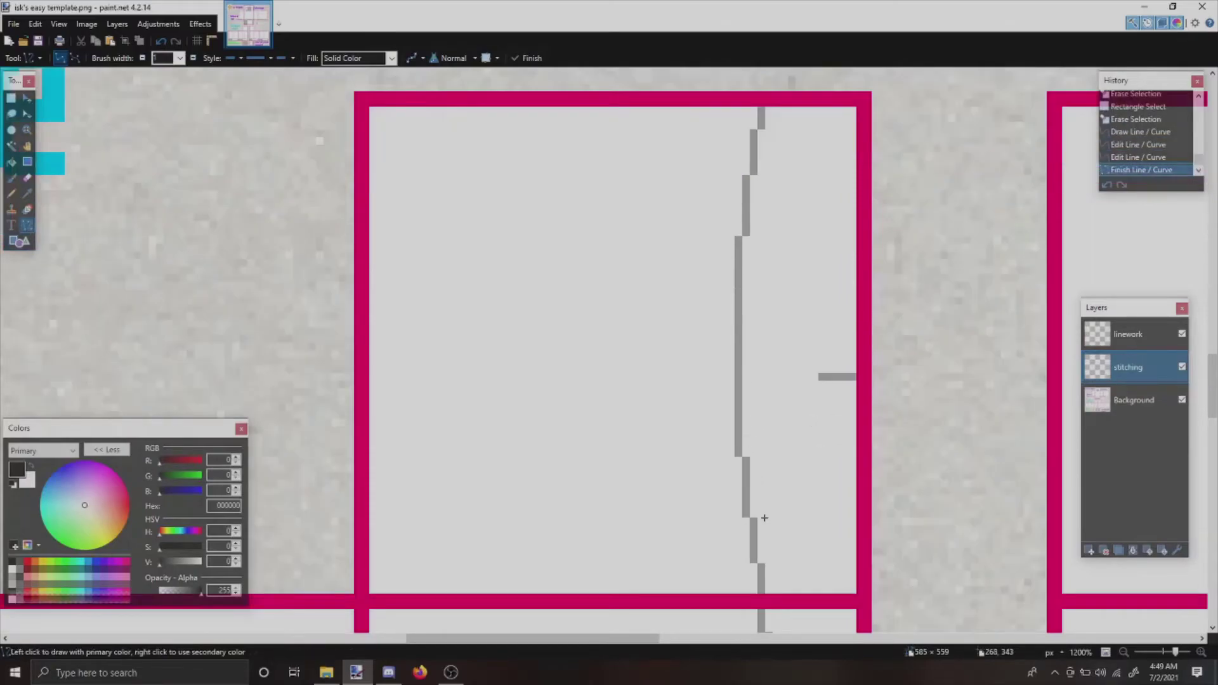
- Fill in the corner pixels at the stair steps of the curve on the sleeve's top square
{"action": "left_click_drag", "start_coordinate": [753, 530], "coordinate": [754, 526]}
{"action": "key", "text": "Return"}
{"action": "key", "text": "p"}
{"action": "left_click", "coordinate": [746, 522]}
{"action": "left_click", "coordinate": [740, 457]}
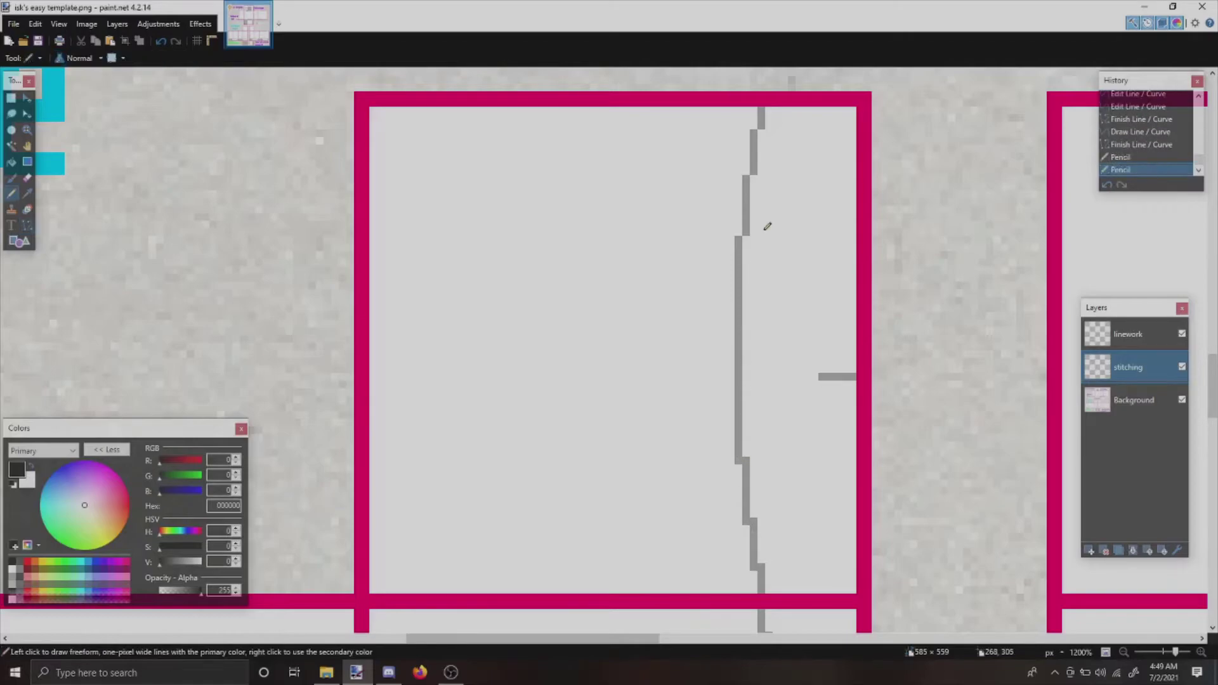
{"action": "left_click", "coordinate": [741, 233]}
{"action": "left_click", "coordinate": [749, 170]}
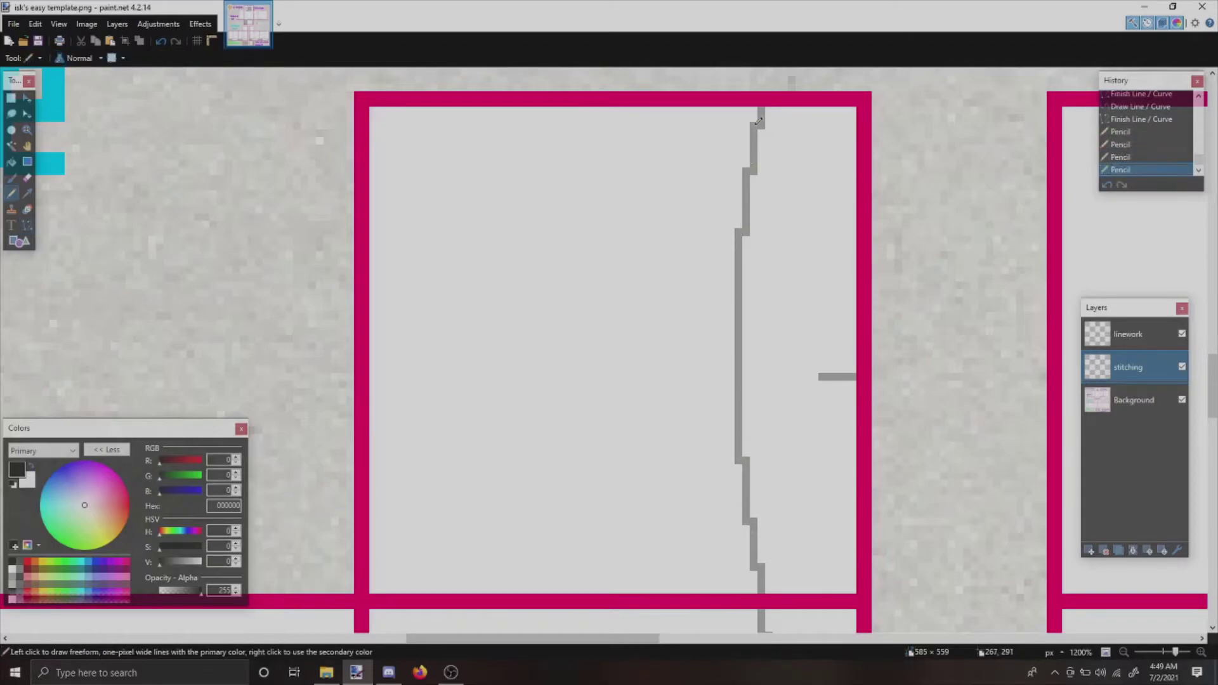
{"action": "left_click", "coordinate": [759, 121]}
{"action": "scroll", "coordinate": [696, 318], "scroll_direction": "down", "scroll_amount": 5}
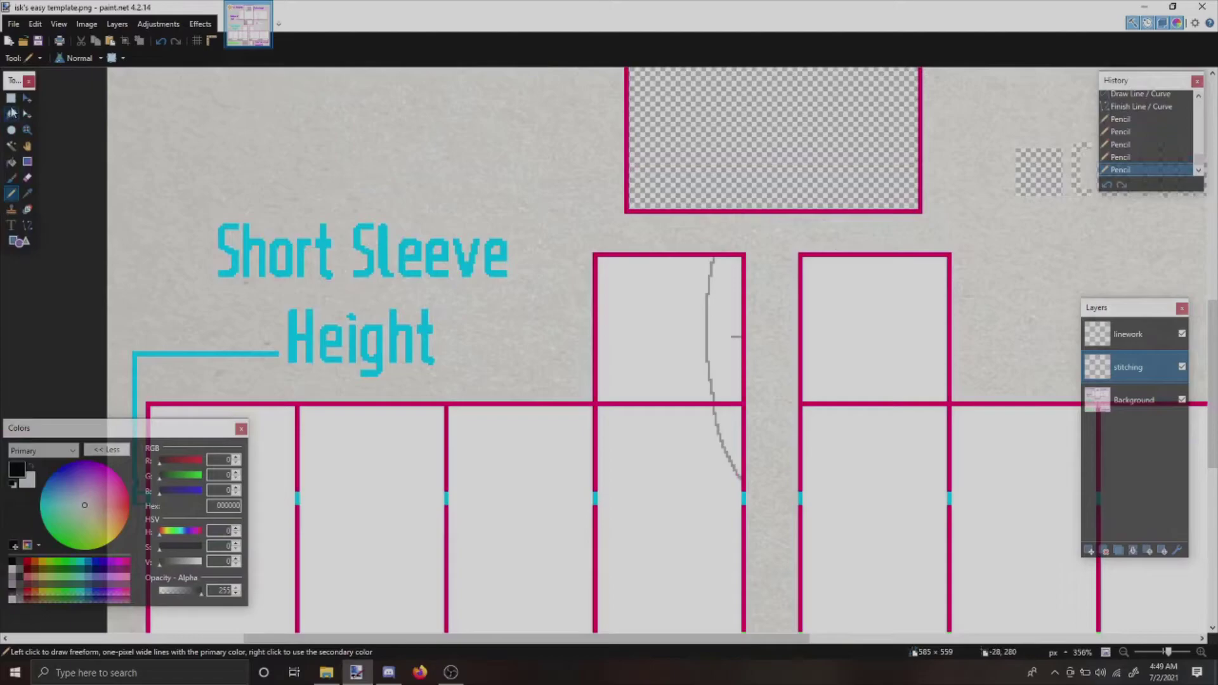
{"action": "left_click", "coordinate": [11, 99]}
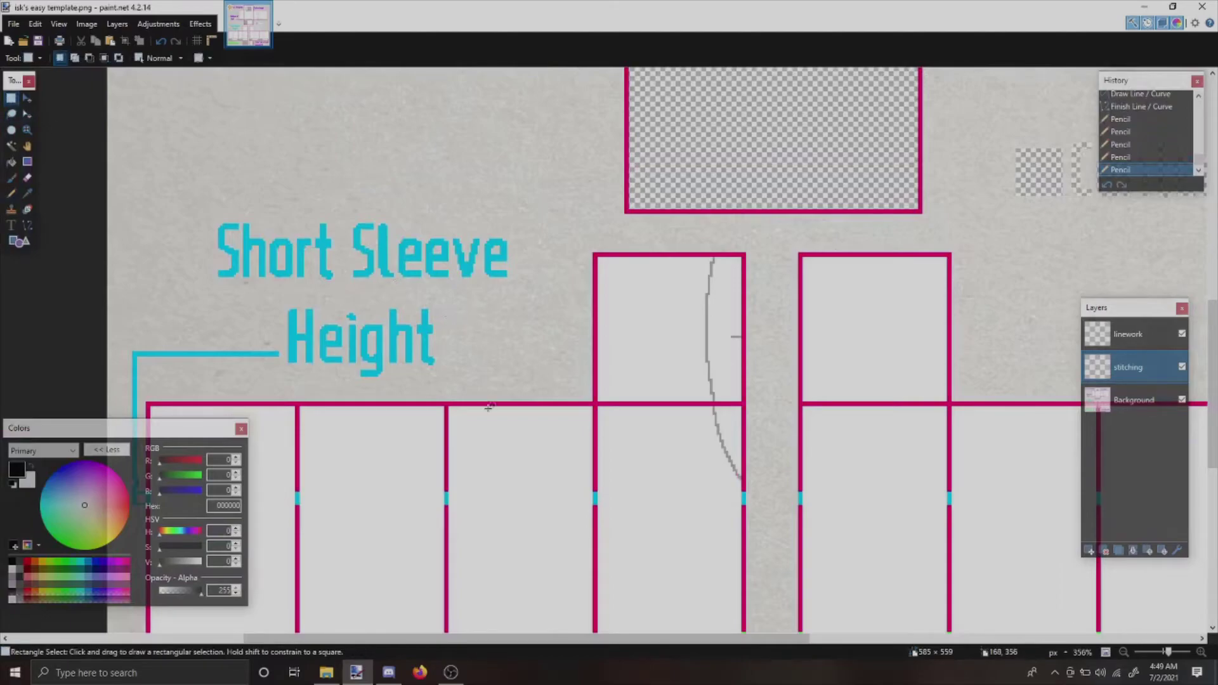
- Copy the lower part of the armhole curve from the left sleeve's fourth panel onto a new layer
{"action": "left_click_drag", "start_coordinate": [596, 405], "coordinate": [739, 505]}
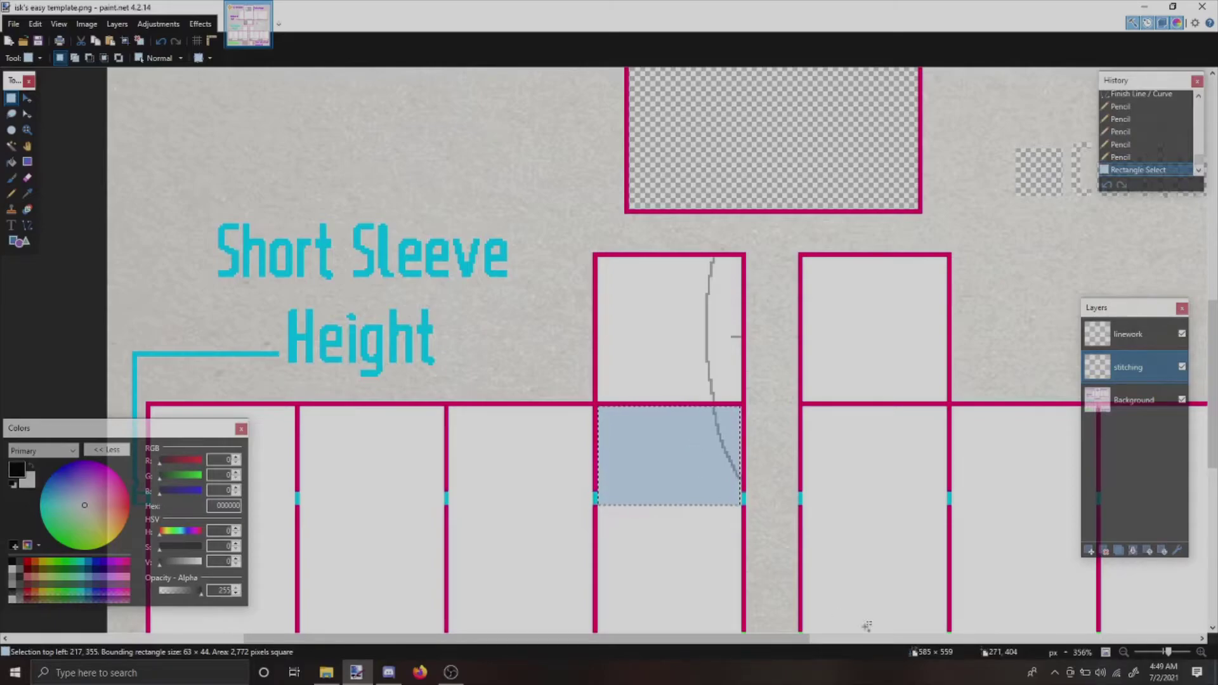
{"action": "key", "text": "ctrl+v"}
{"action": "left_click", "coordinate": [1087, 551]}
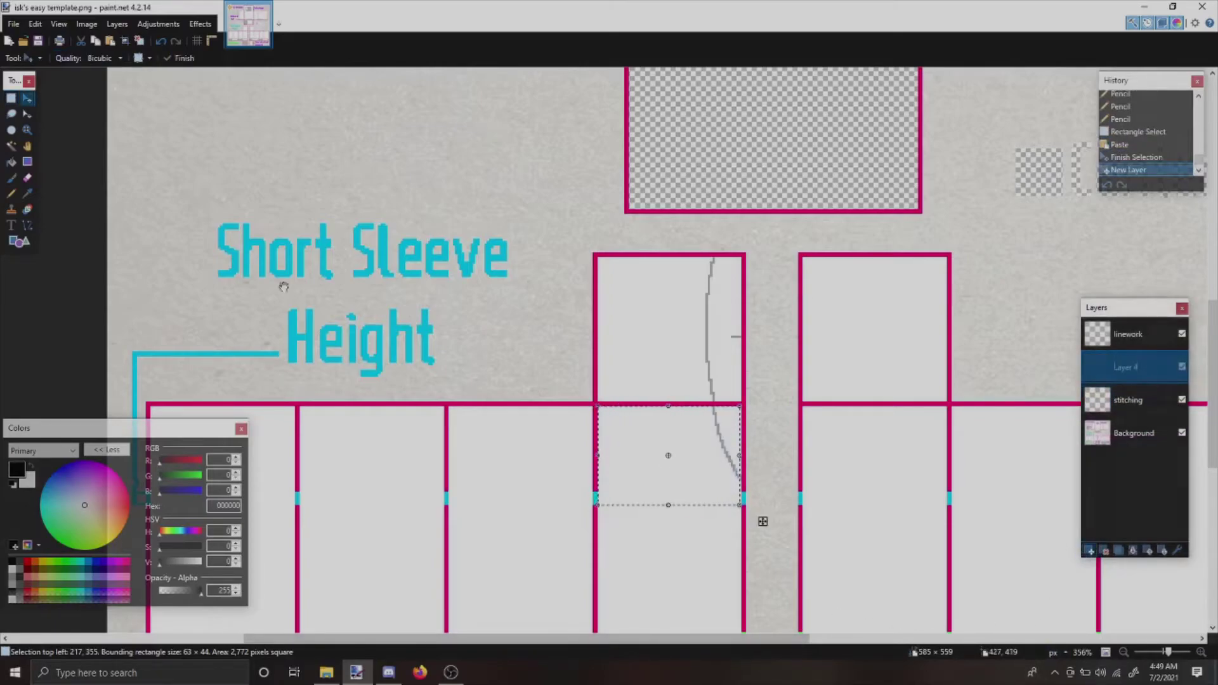
{"action": "key", "text": "ctrl+v"}
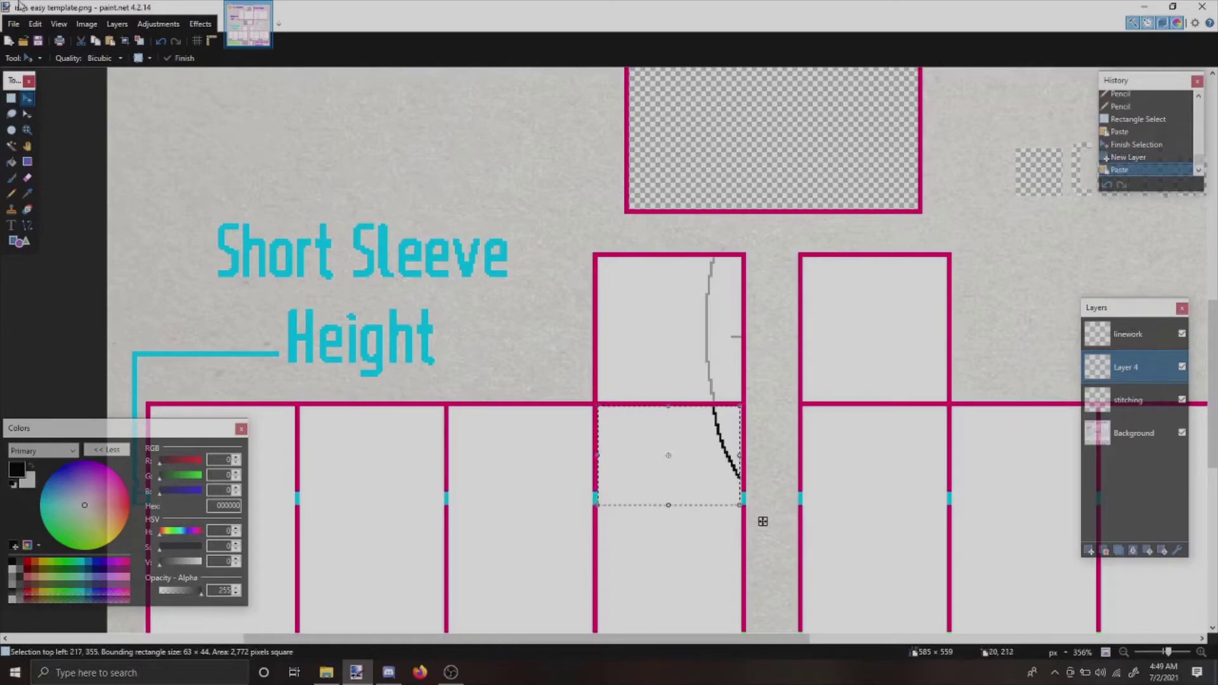
- Mirror the copied curve horizontally against the left seam of the sleeve's second panel, and merge it into the stitching layer
{"action": "left_click", "coordinate": [116, 27]}
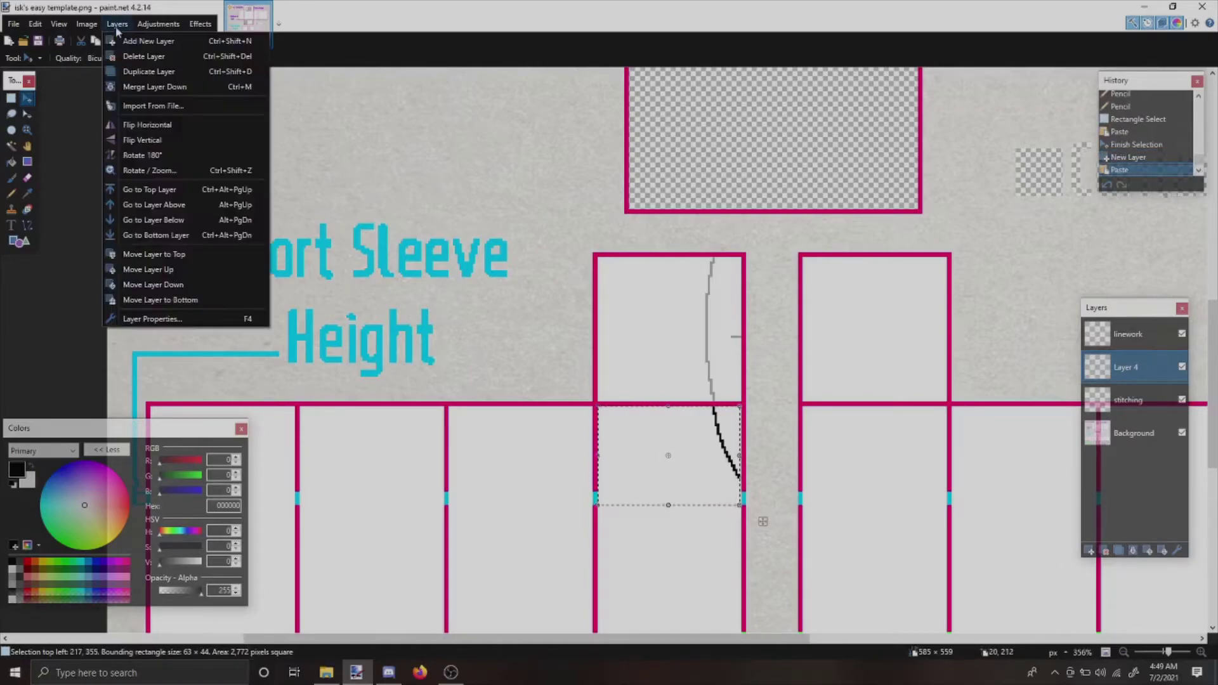
{"action": "left_click", "coordinate": [163, 125]}
{"action": "key", "text": "ctrl+a"}
{"action": "left_click_drag", "start_coordinate": [587, 294], "coordinate": [101, 292]}
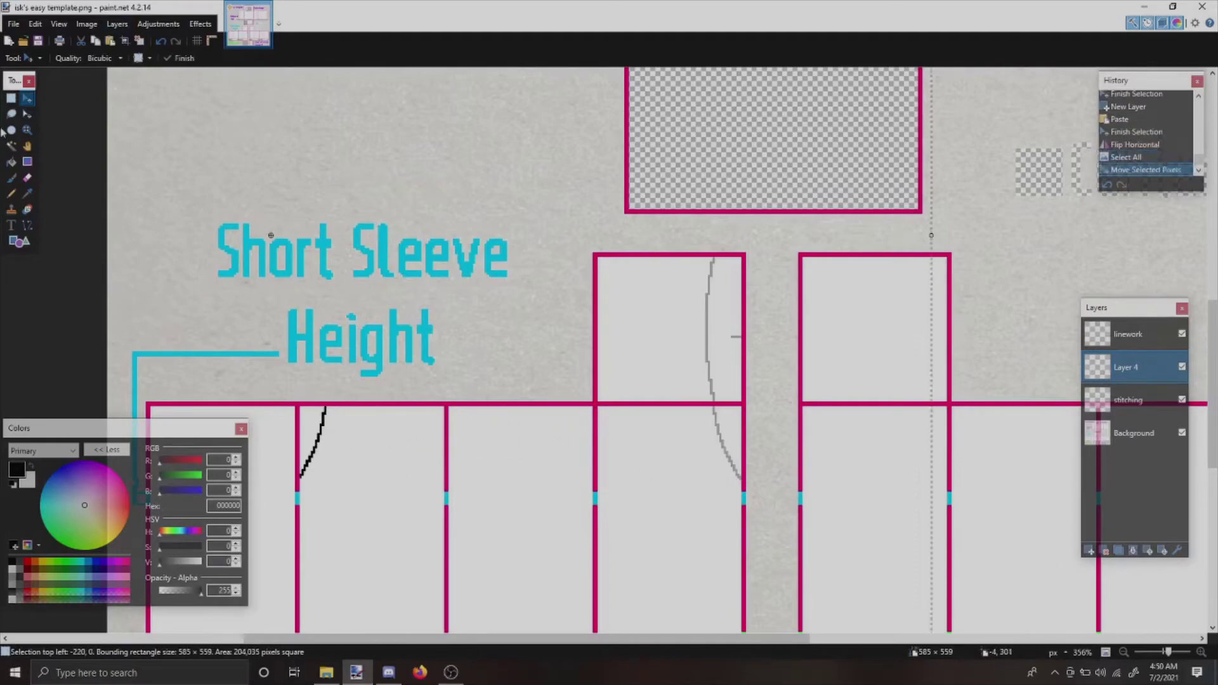
{"action": "left_click", "coordinate": [11, 99]}
{"action": "key", "text": "ctrl+d"}
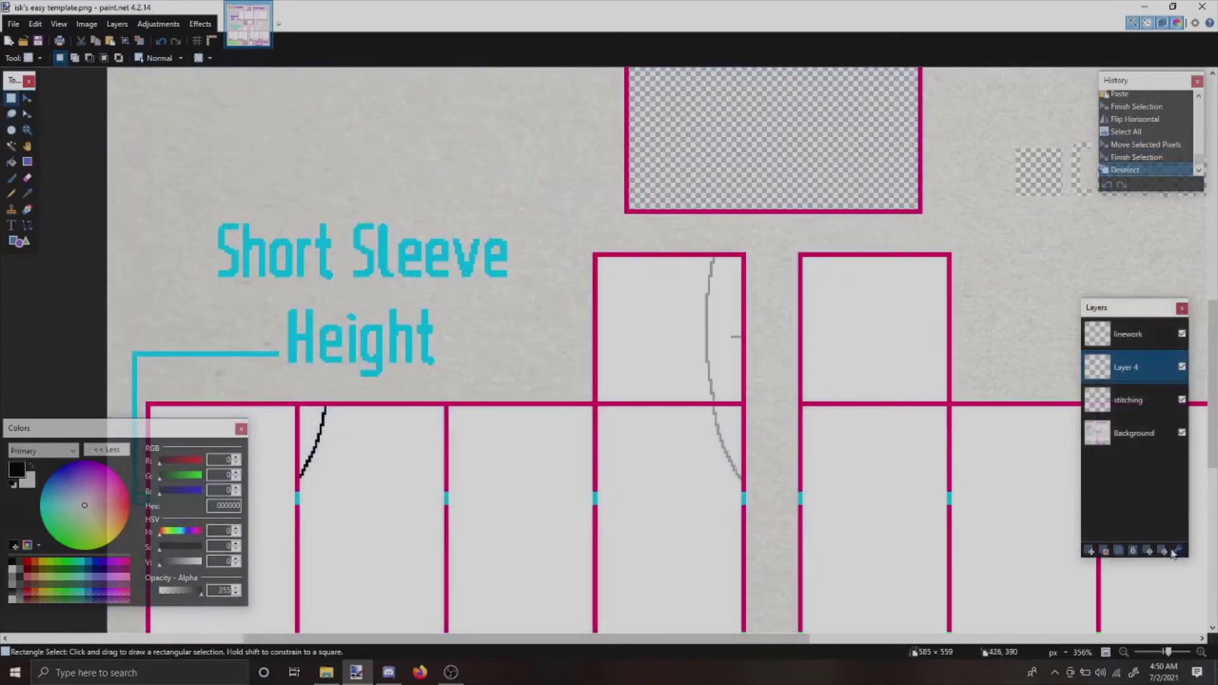
{"action": "left_click", "coordinate": [1133, 551]}
{"action": "scroll", "coordinate": [724, 486], "scroll_direction": "down", "scroll_amount": 1}
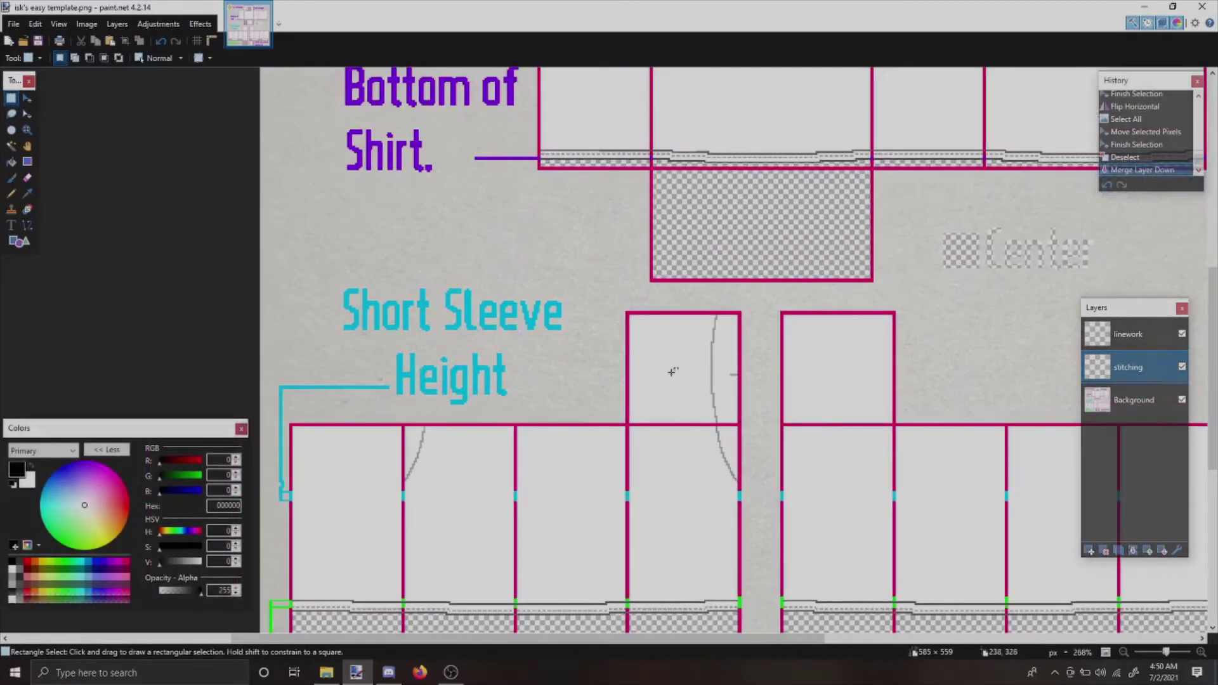
{"action": "left_click_drag", "start_coordinate": [682, 306], "coordinate": [722, 424]}
{"action": "left_click", "coordinate": [535, 437]}
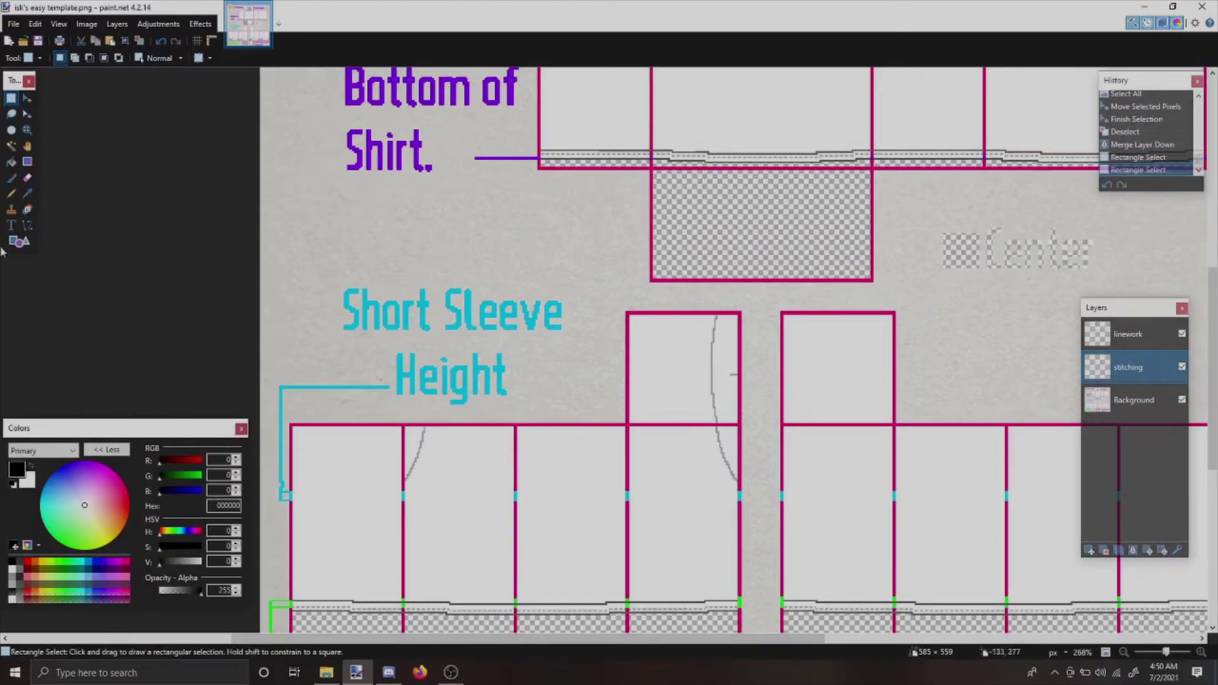
- Draw a 64 px horizontal line across the sleeve's first panel, level with the mirrored curve's lower end, and bow it downward
{"action": "left_click", "coordinate": [28, 226]}
{"action": "scroll", "coordinate": [276, 512], "scroll_direction": "up", "scroll_amount": 2}
{"action": "scroll", "coordinate": [277, 510], "scroll_direction": "up", "scroll_amount": 3}
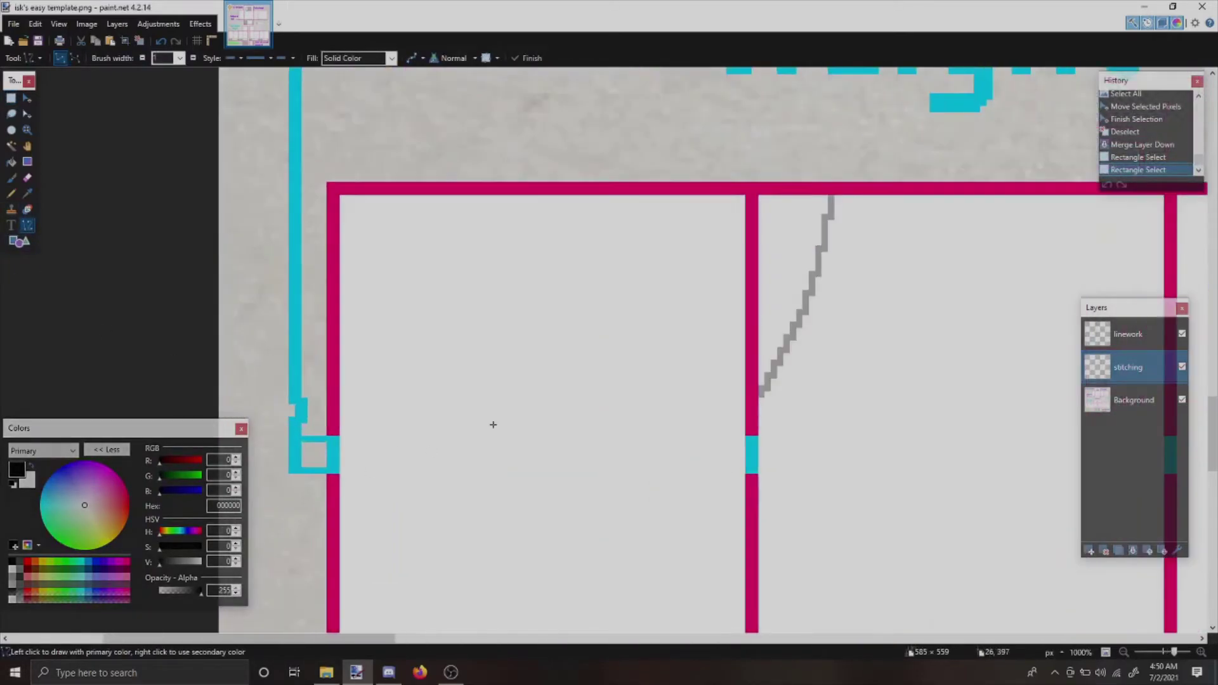
{"action": "scroll", "coordinate": [701, 416], "scroll_direction": "down", "scroll_amount": 3}
{"action": "scroll", "coordinate": [716, 415], "scroll_direction": "up", "scroll_amount": 5}
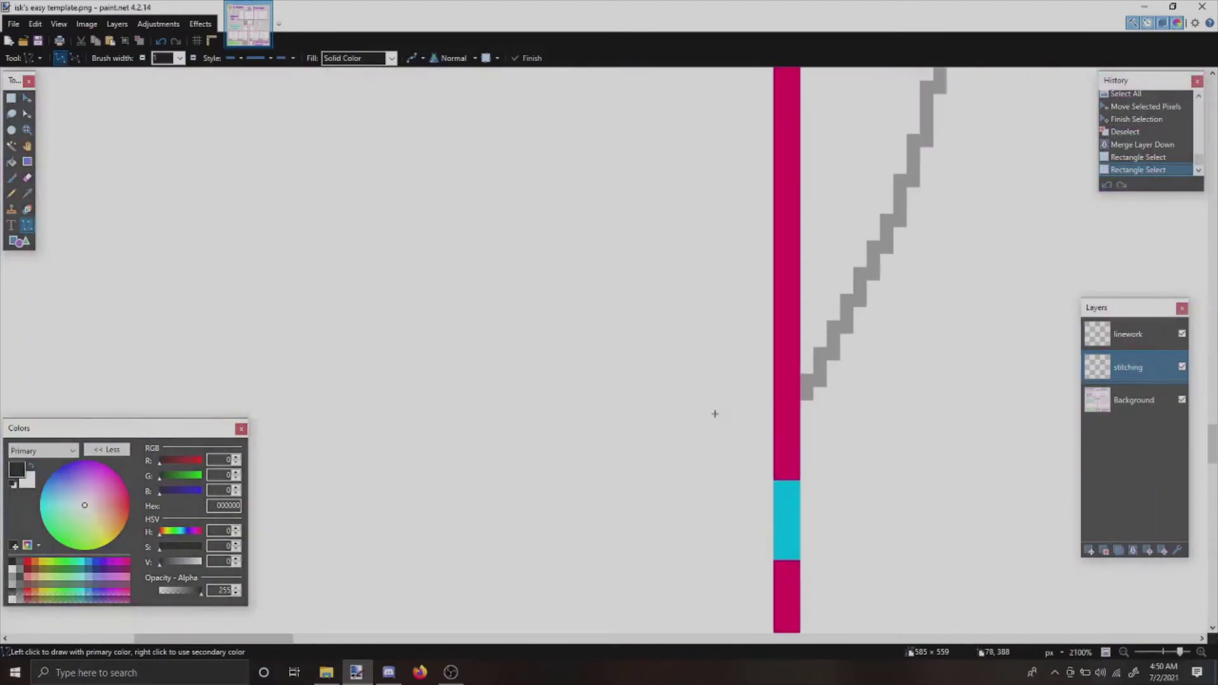
{"action": "mouse_move", "coordinate": [768, 397]}
{"action": "left_mouse_down"}
{"action": "mouse_move", "coordinate": [303, 394]}
{"action": "mouse_move", "coordinate": [342, 384]}
{"action": "left_mouse_up"}
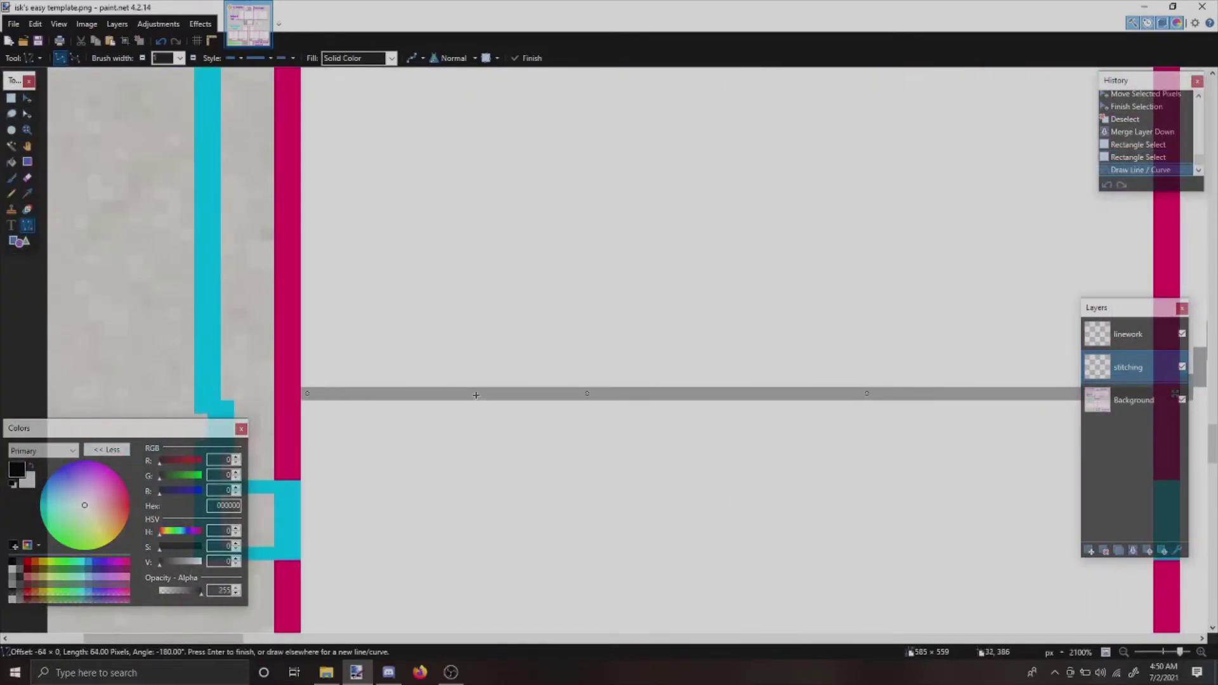
{"action": "left_click_drag", "start_coordinate": [583, 394], "coordinate": [587, 433]}
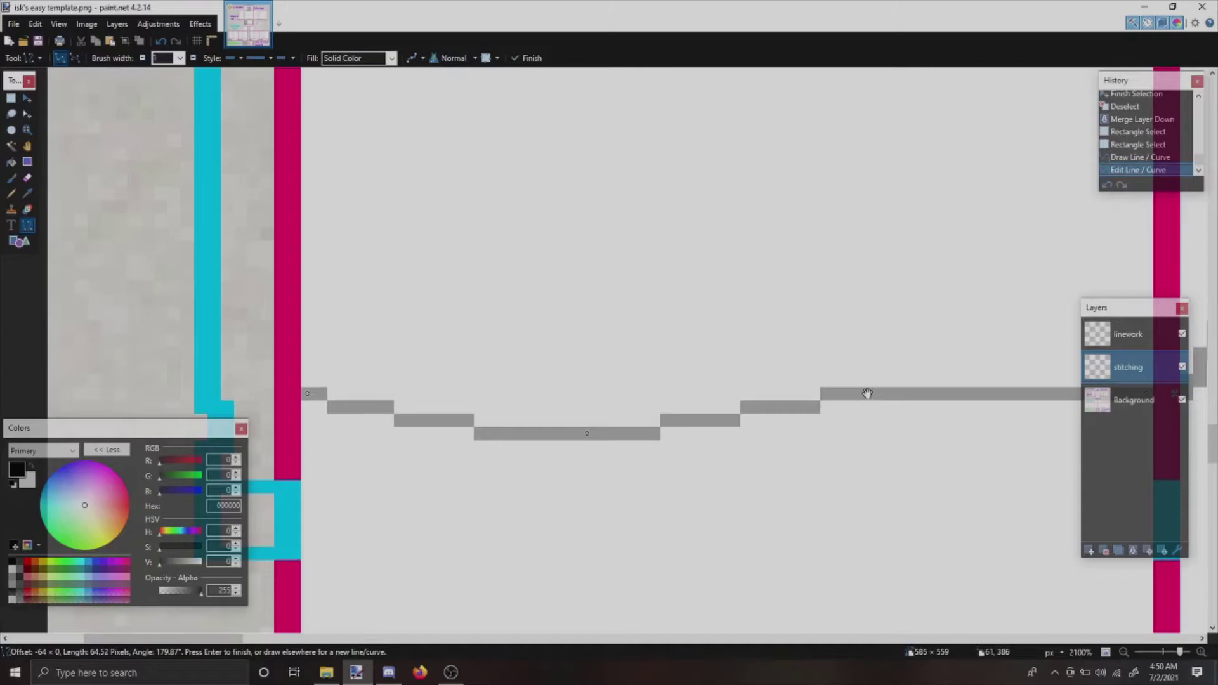
{"action": "left_click_drag", "start_coordinate": [867, 394], "coordinate": [843, 427]}
{"action": "key", "text": "Return"}
- Fill in the corner pixels at the stair steps of the bowed line on the sleeve's first panel
{"action": "left_click", "coordinate": [345, 393]}
{"action": "mouse_move", "coordinate": [334, 407]}
{"action": "left_mouse_down"}
{"action": "mouse_move", "coordinate": [415, 407]}
{"action": "mouse_move", "coordinate": [416, 420]}
{"action": "mouse_move", "coordinate": [506, 421]}
{"action": "mouse_move", "coordinate": [521, 434]}
{"action": "mouse_move", "coordinate": [759, 442]}
{"action": "mouse_move", "coordinate": [580, 438]}
{"action": "left_mouse_up"}
{"action": "key", "text": "Return"}
{"action": "key", "text": "Return"}
{"action": "left_click_drag", "start_coordinate": [647, 420], "coordinate": [755, 408]}
{"action": "scroll", "coordinate": [434, 433], "scroll_direction": "down", "scroll_amount": 7}
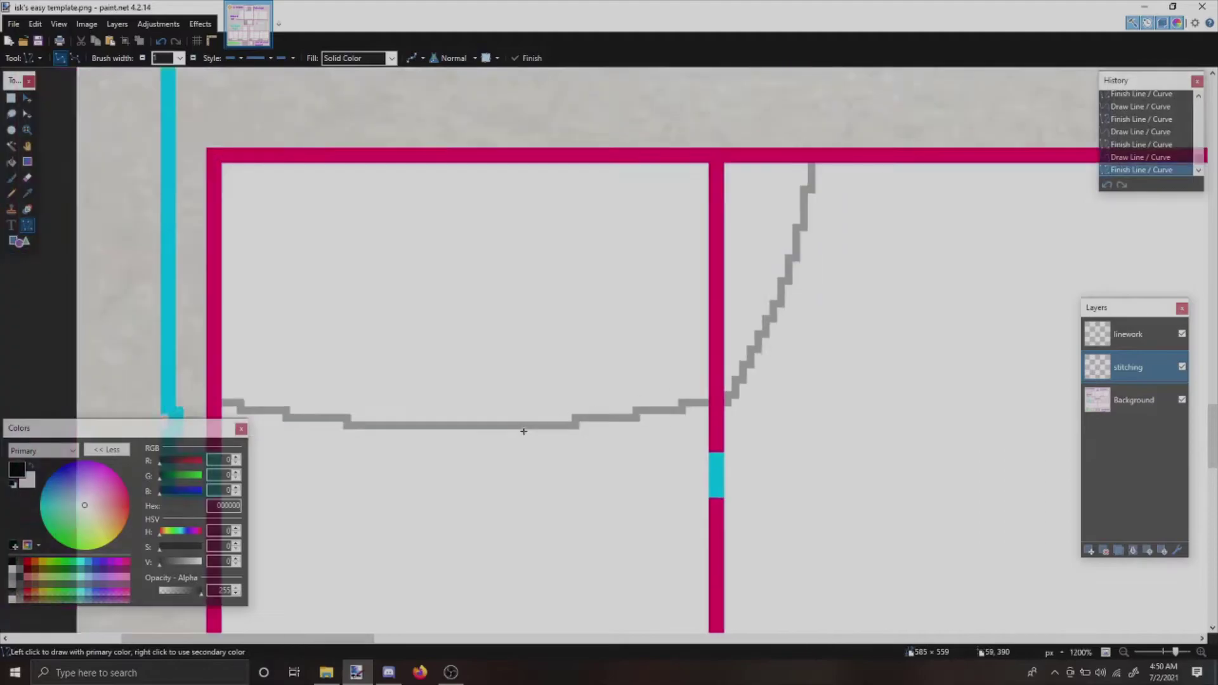
{"action": "scroll", "coordinate": [435, 433], "scroll_direction": "down", "scroll_amount": 1}
{"action": "scroll", "coordinate": [532, 439], "scroll_direction": "up", "scroll_amount": 3}
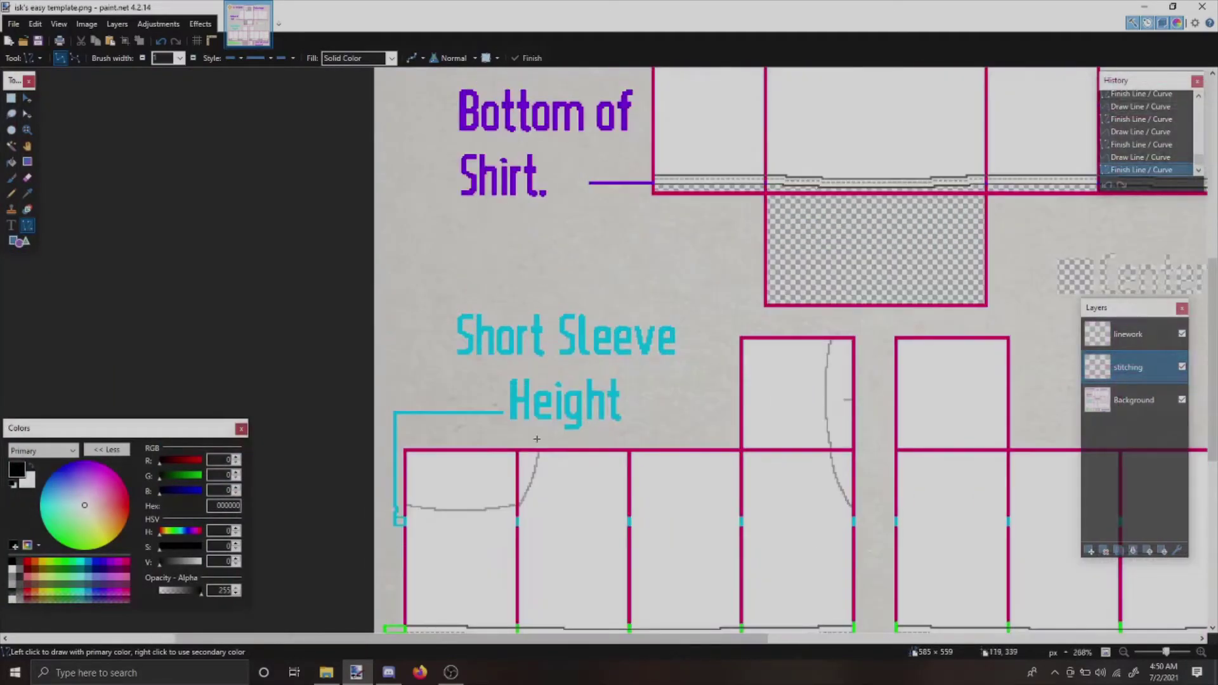
- Extend the shoulder stub on the sleeve's top square to the armhole curve with a 12 px horizontal line
{"action": "scroll", "coordinate": [842, 432], "scroll_direction": "up", "scroll_amount": 10}
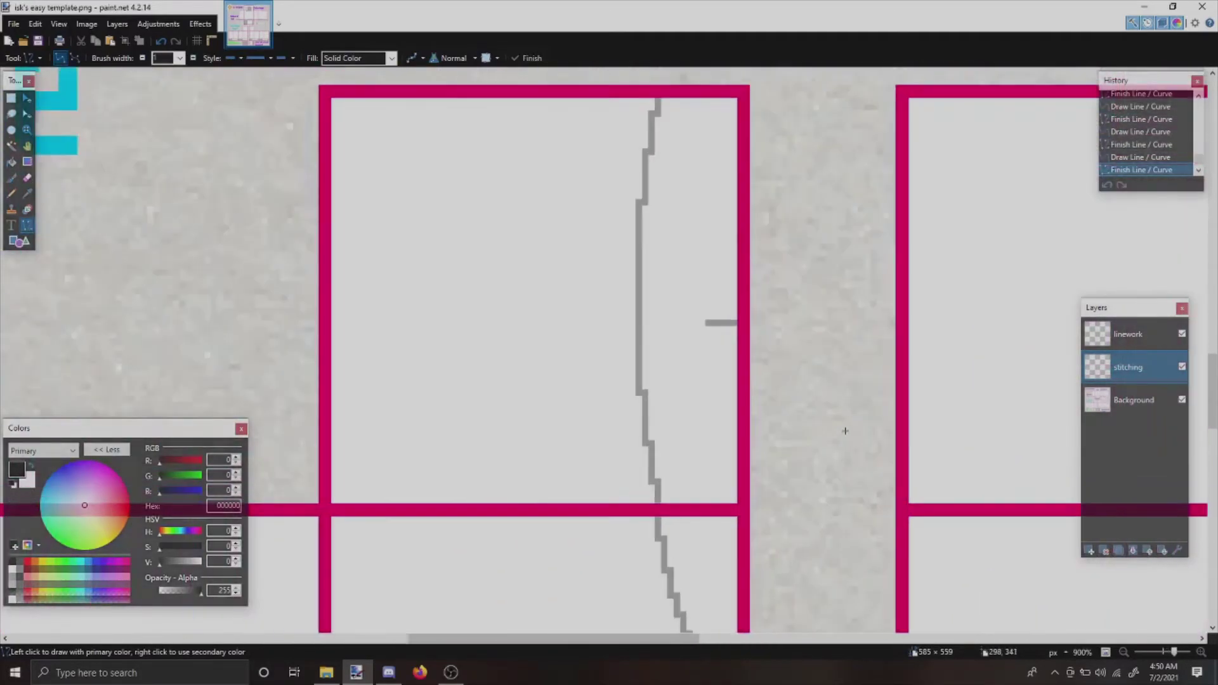
{"action": "left_click_drag", "start_coordinate": [692, 332], "coordinate": [596, 330]}
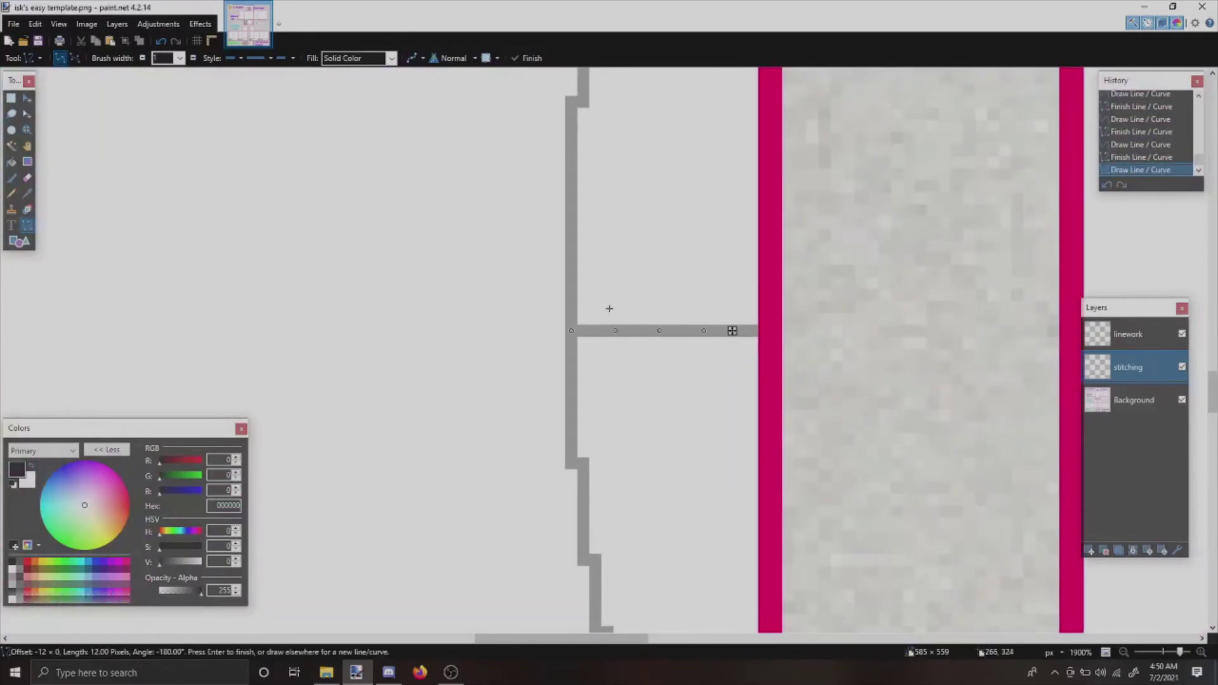
{"action": "scroll", "coordinate": [729, 329], "scroll_direction": "down", "scroll_amount": 5}
{"action": "scroll", "coordinate": [743, 367], "scroll_direction": "down", "scroll_amount": 4}
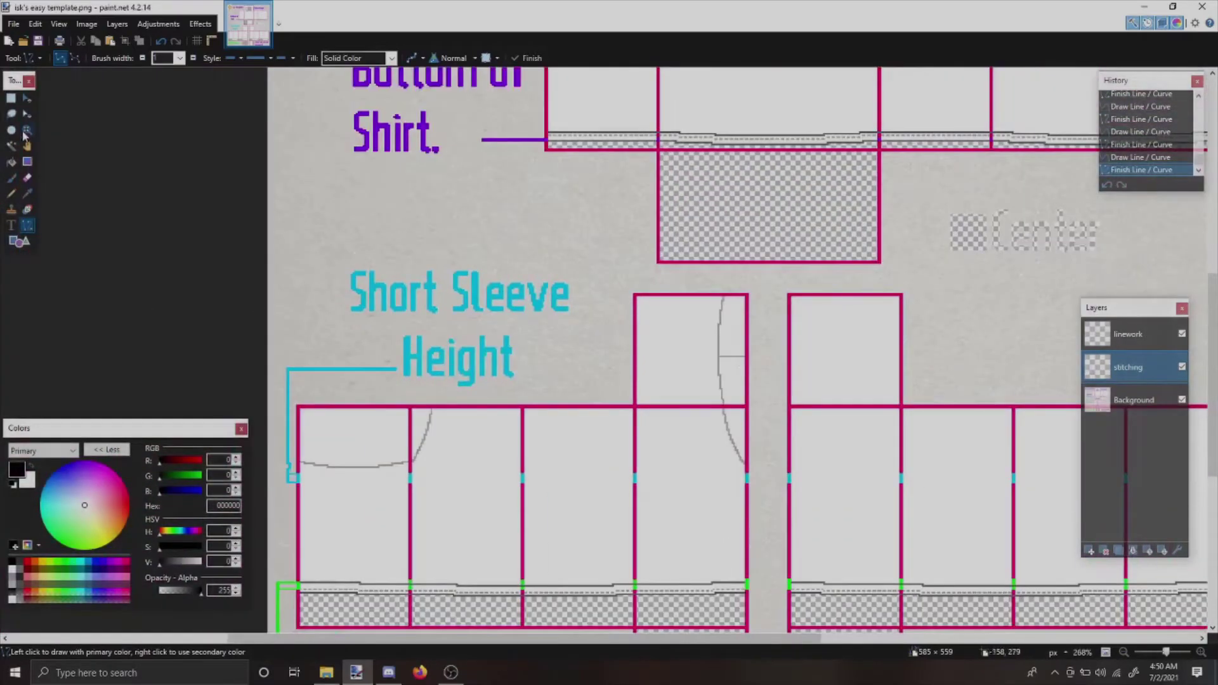
- Copy all of the left sleeve's armhole and shoulder seam lines onto a new layer
{"action": "left_click", "coordinate": [11, 98]}
{"action": "left_click_drag", "start_coordinate": [768, 277], "coordinate": [274, 512]}
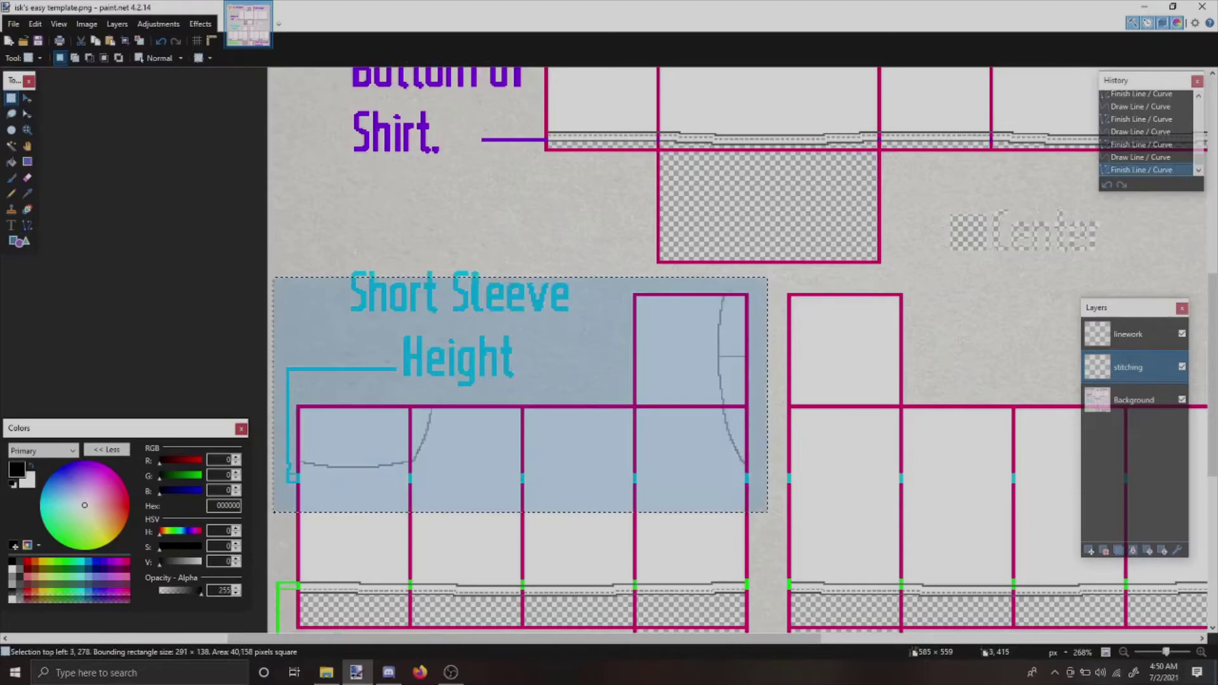
{"action": "left_click", "coordinate": [1090, 551]}
{"action": "key", "text": "ctrl+v"}
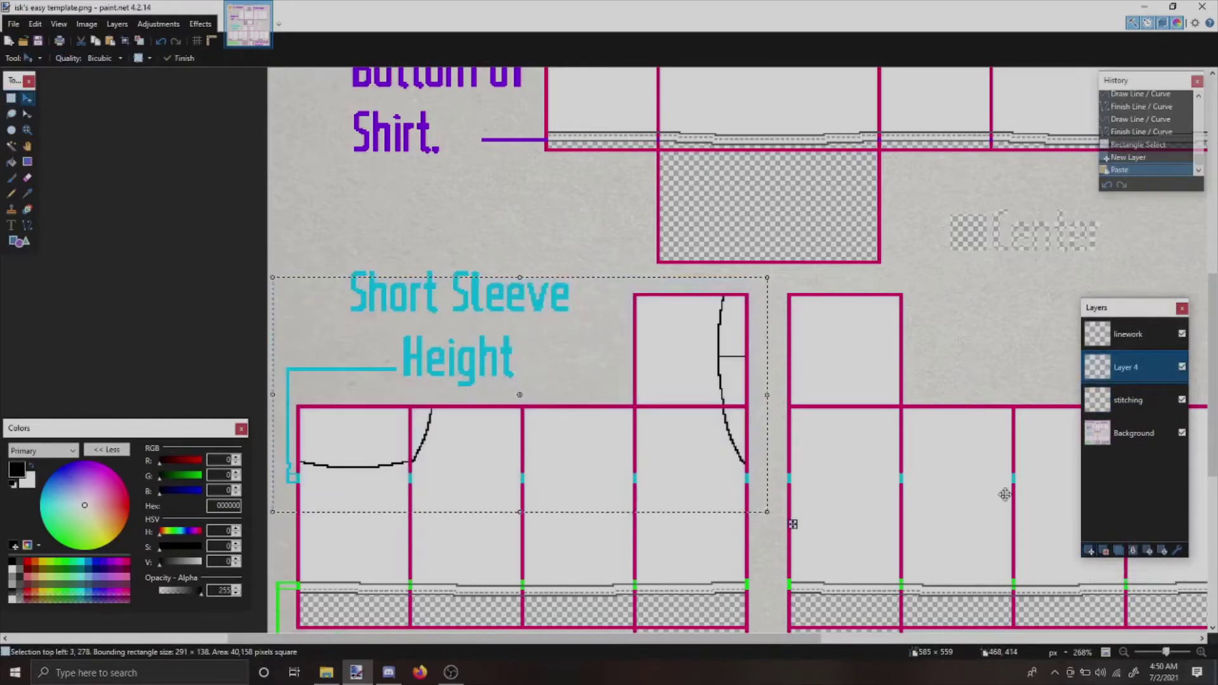
- Mirror the copied seam lines horizontally onto the right sleeve, aligned with its left seam, and merge them into the stitching layer
{"action": "left_click", "coordinate": [117, 24]}
{"action": "left_click", "coordinate": [209, 125]}
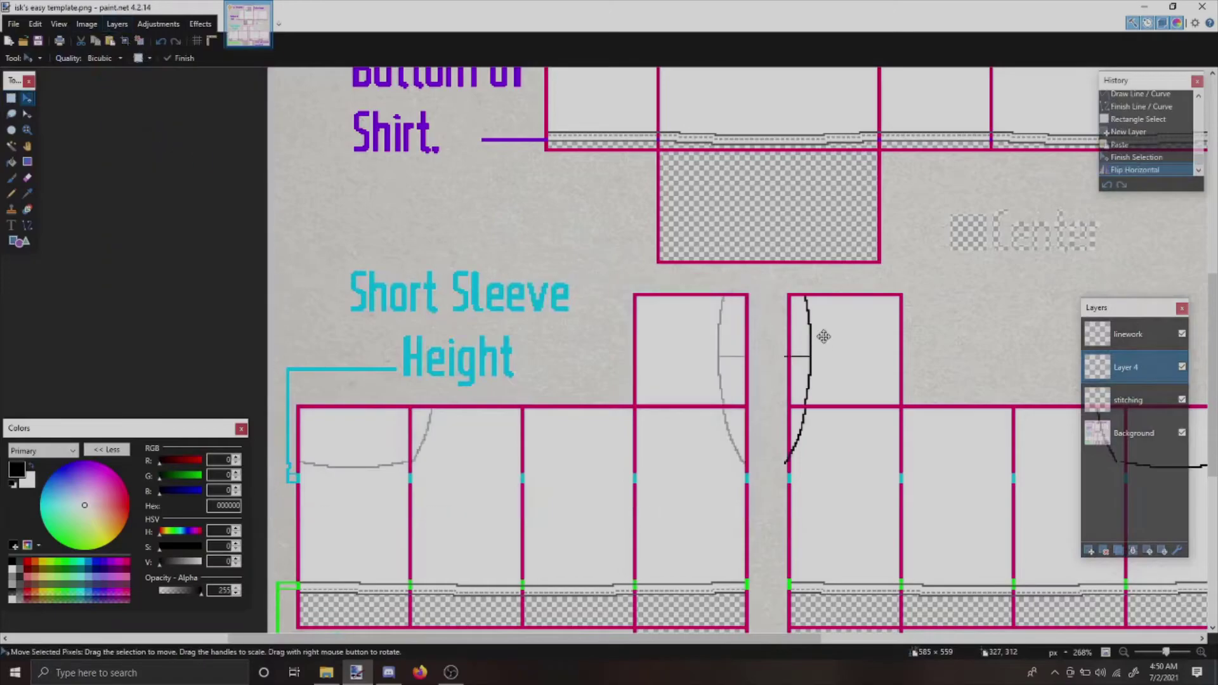
{"action": "key", "text": "ctrl+a"}
{"action": "left_click_drag", "start_coordinate": [841, 347], "coordinate": [850, 349]}
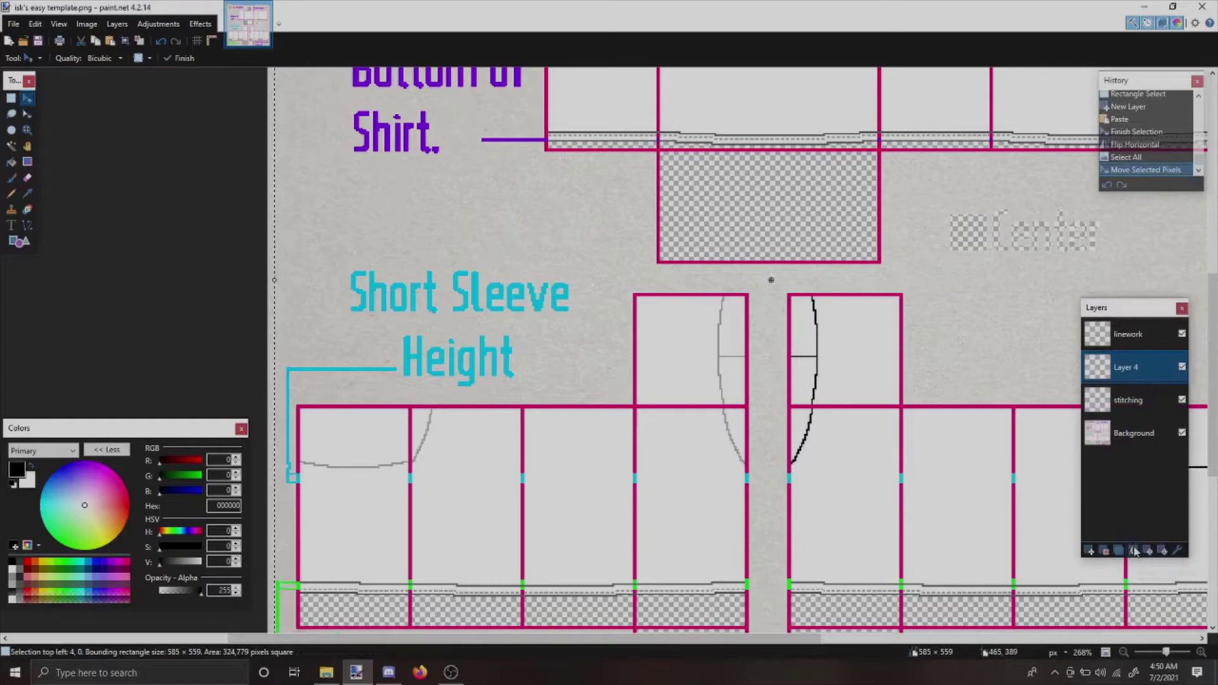
{"action": "left_click", "coordinate": [1134, 551]}
{"action": "scroll", "coordinate": [597, 422], "scroll_direction": "down", "scroll_amount": 5}
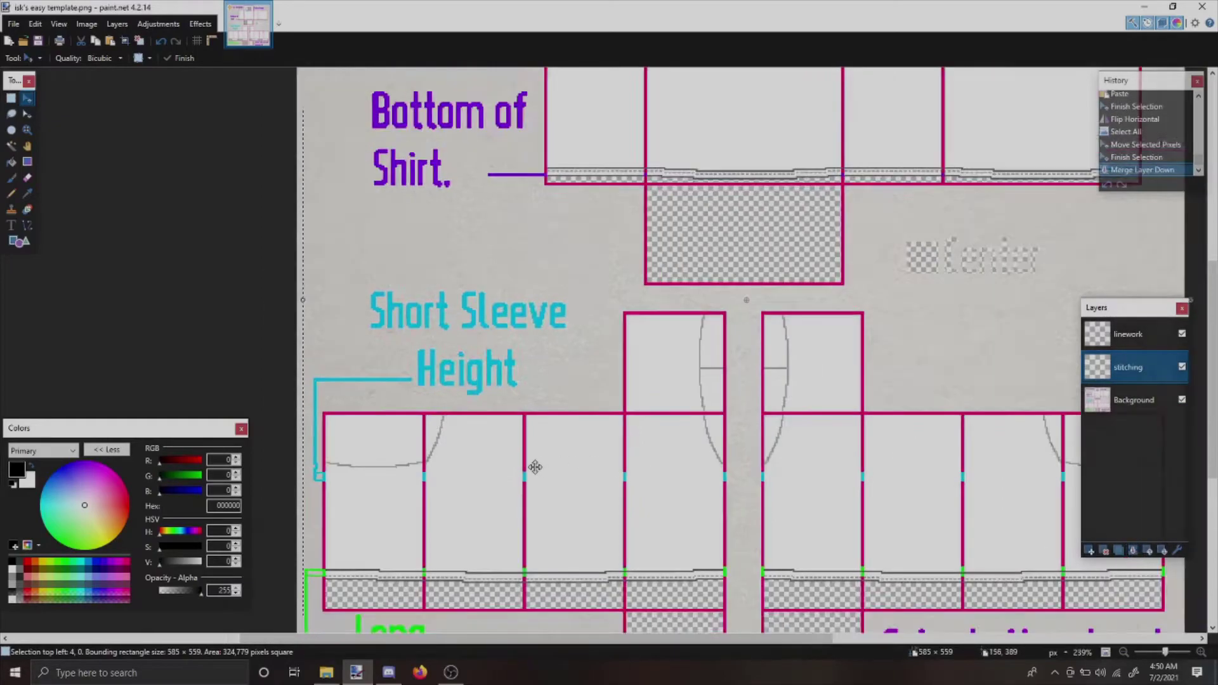
{"action": "scroll", "coordinate": [597, 422], "scroll_direction": "up", "scroll_amount": 2}
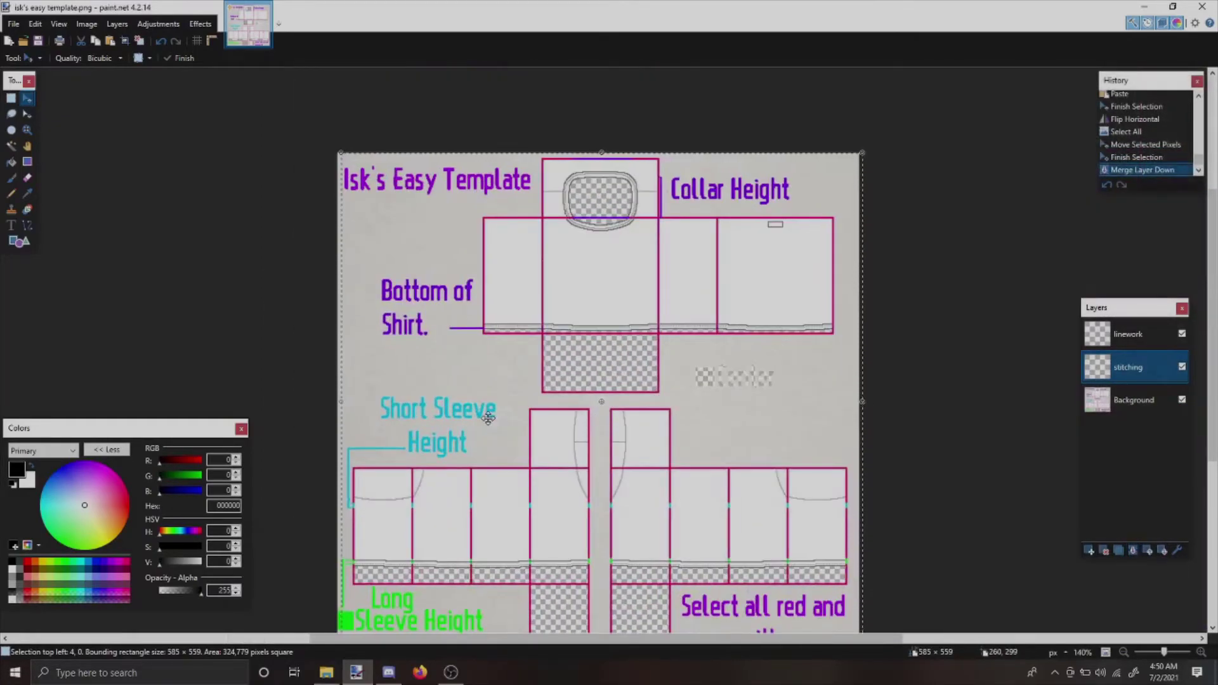
{"action": "left_click", "coordinate": [11, 99]}
{"action": "left_click", "coordinate": [371, 206]}
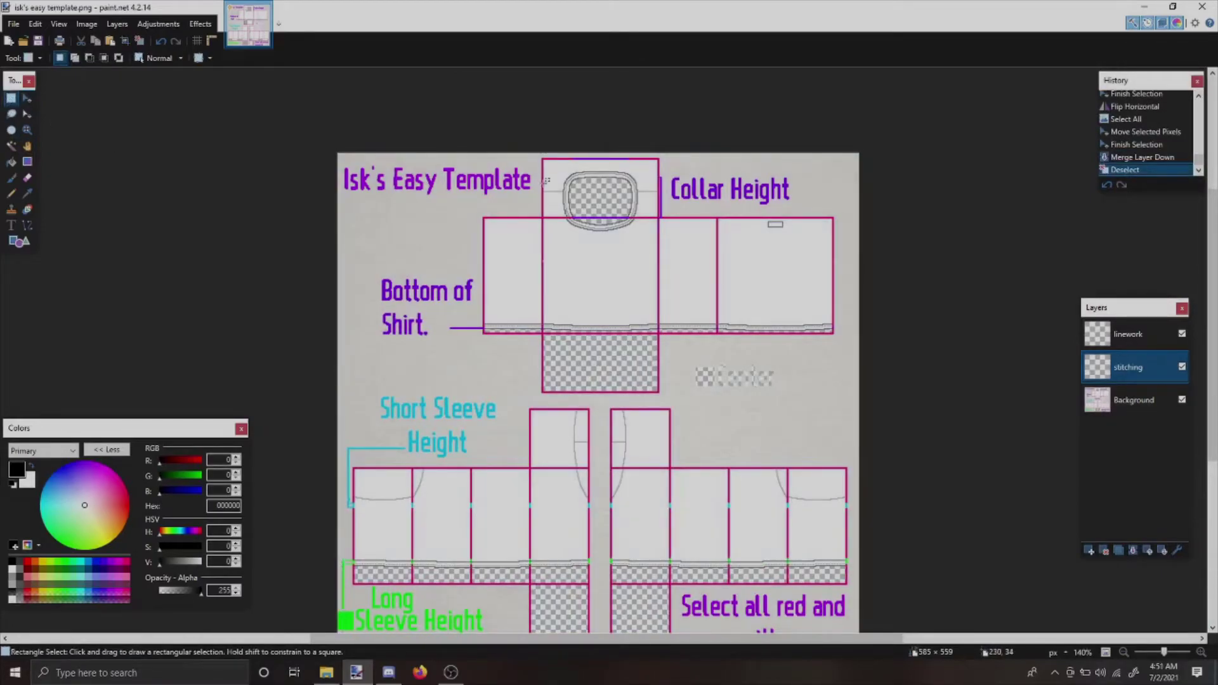
- Examine the torso's shoulder area and upper side panel against the sleeve's top square by outlining them with selections
{"action": "scroll", "coordinate": [546, 180], "scroll_direction": "up", "scroll_amount": 5}
{"action": "left_click_drag", "start_coordinate": [538, 126], "coordinate": [632, 278]}
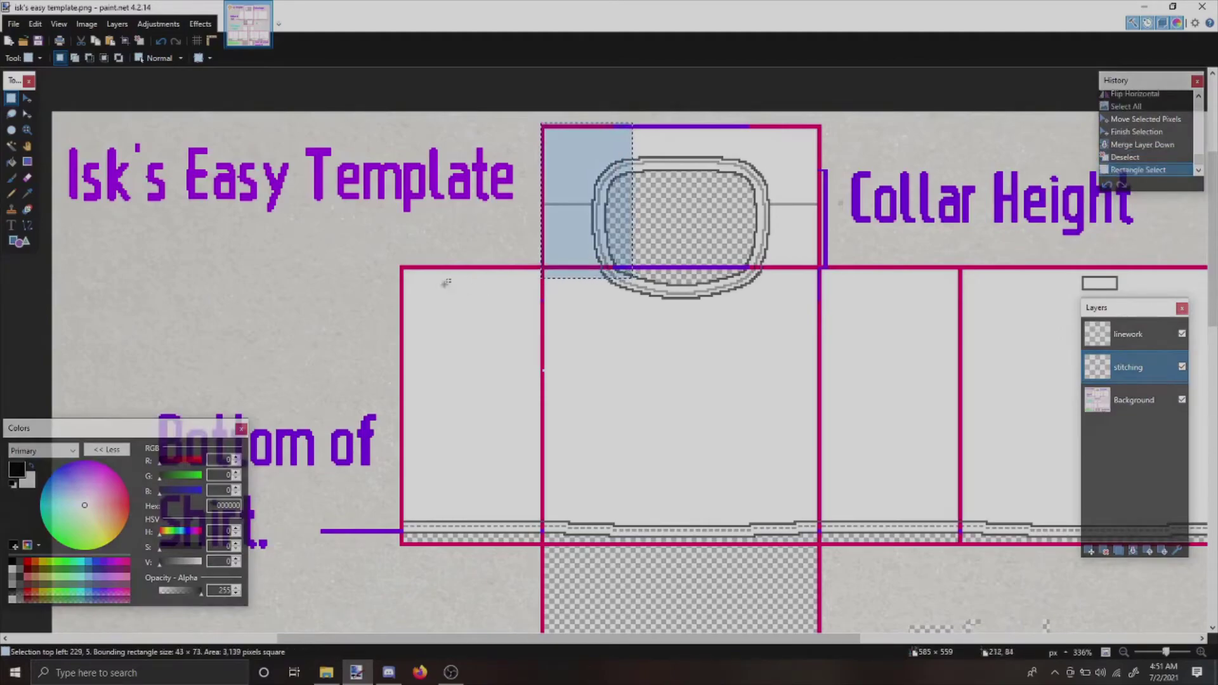
{"action": "left_click_drag", "start_coordinate": [393, 257], "coordinate": [541, 349]}
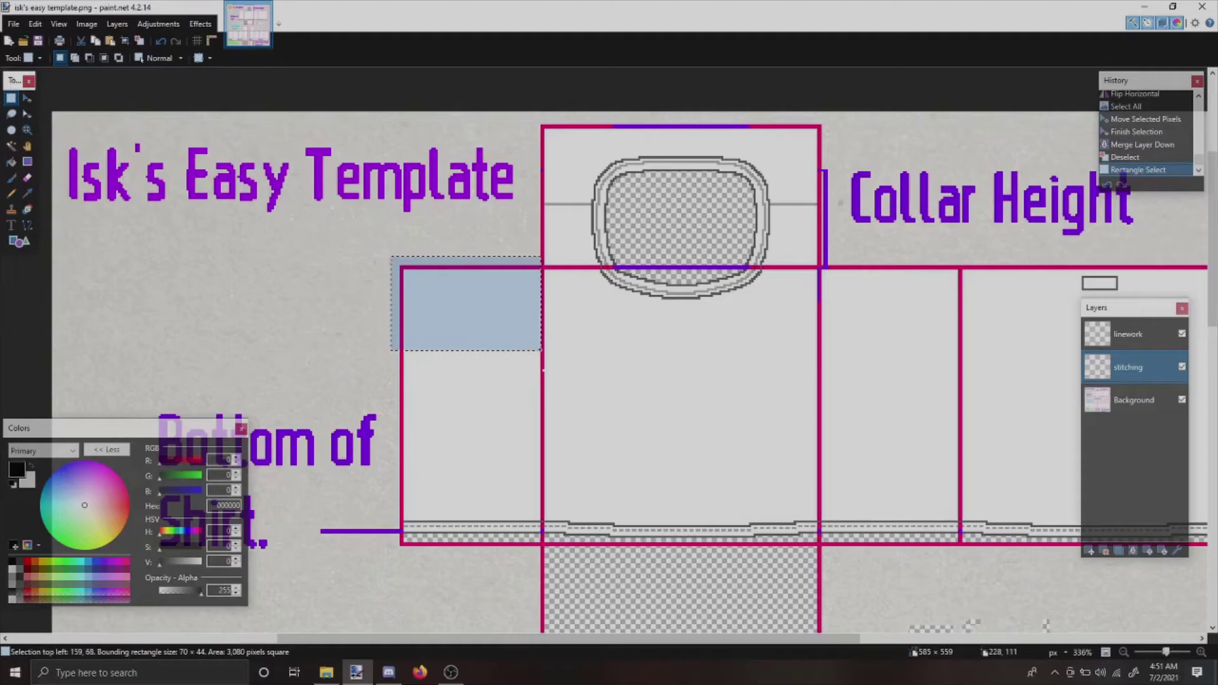
{"action": "left_click_drag", "start_coordinate": [540, 349], "coordinate": [541, 348]}
{"action": "left_click_drag", "start_coordinate": [483, 159], "coordinate": [596, 246]}
{"action": "scroll", "coordinate": [593, 248], "scroll_direction": "down", "scroll_amount": 5}
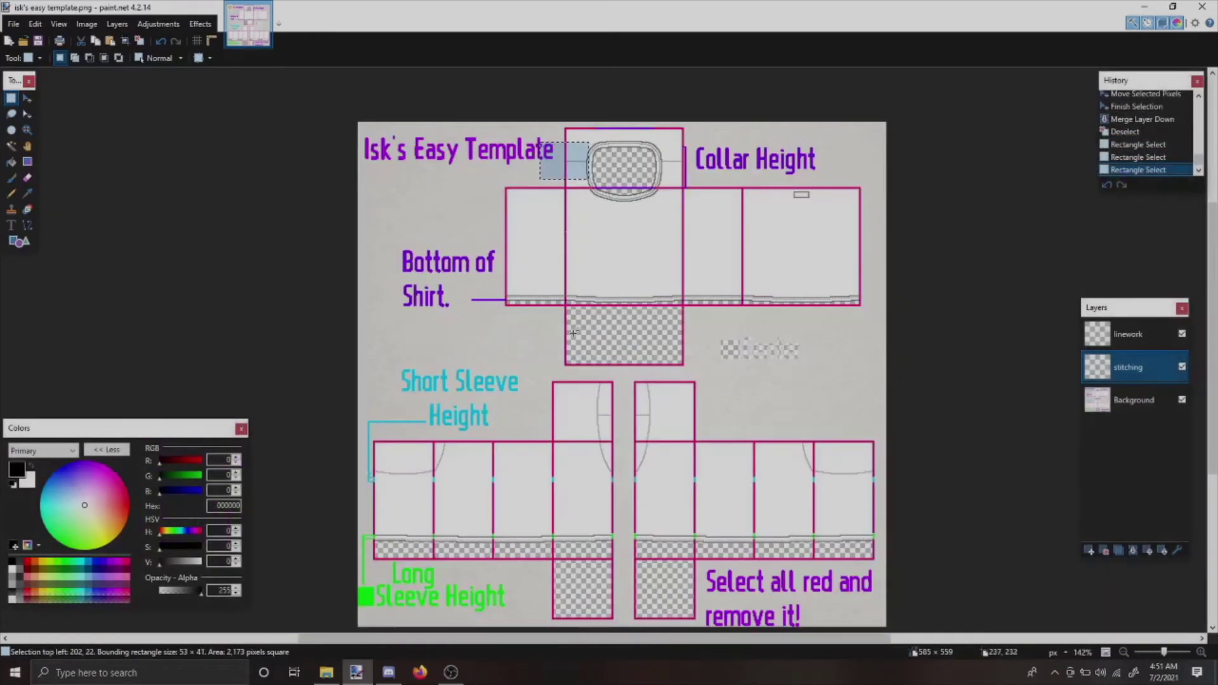
{"action": "left_click_drag", "start_coordinate": [552, 381], "coordinate": [614, 448]}
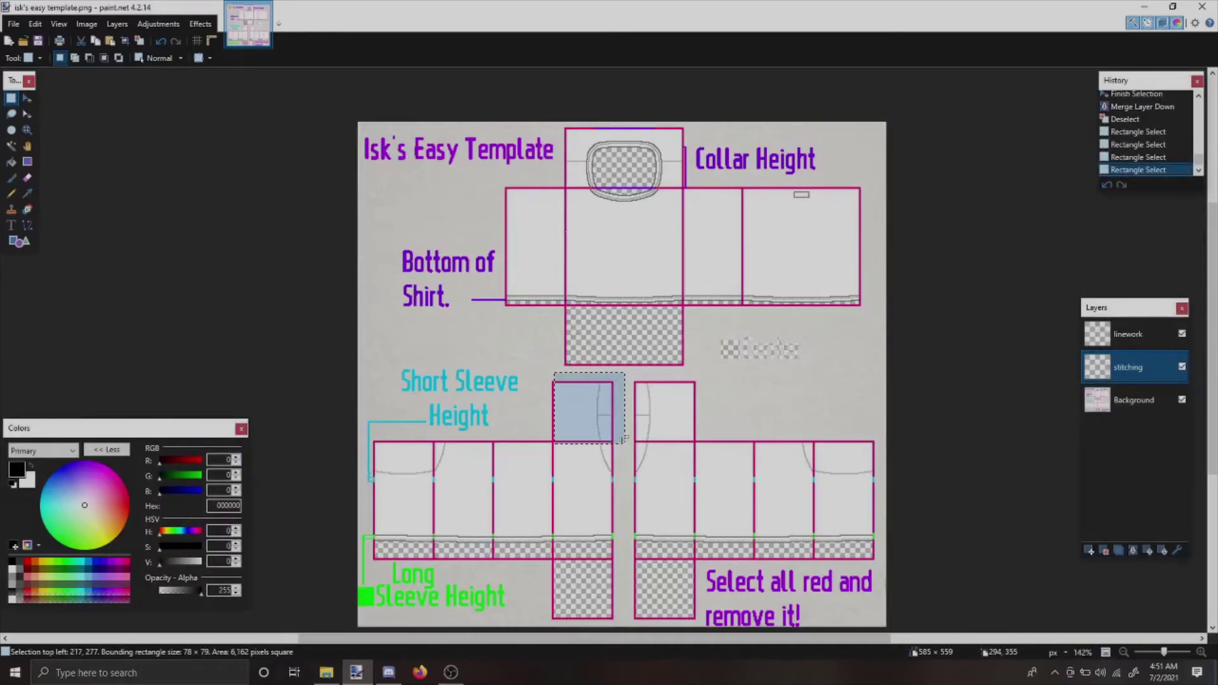
{"action": "left_click", "coordinate": [620, 432]}
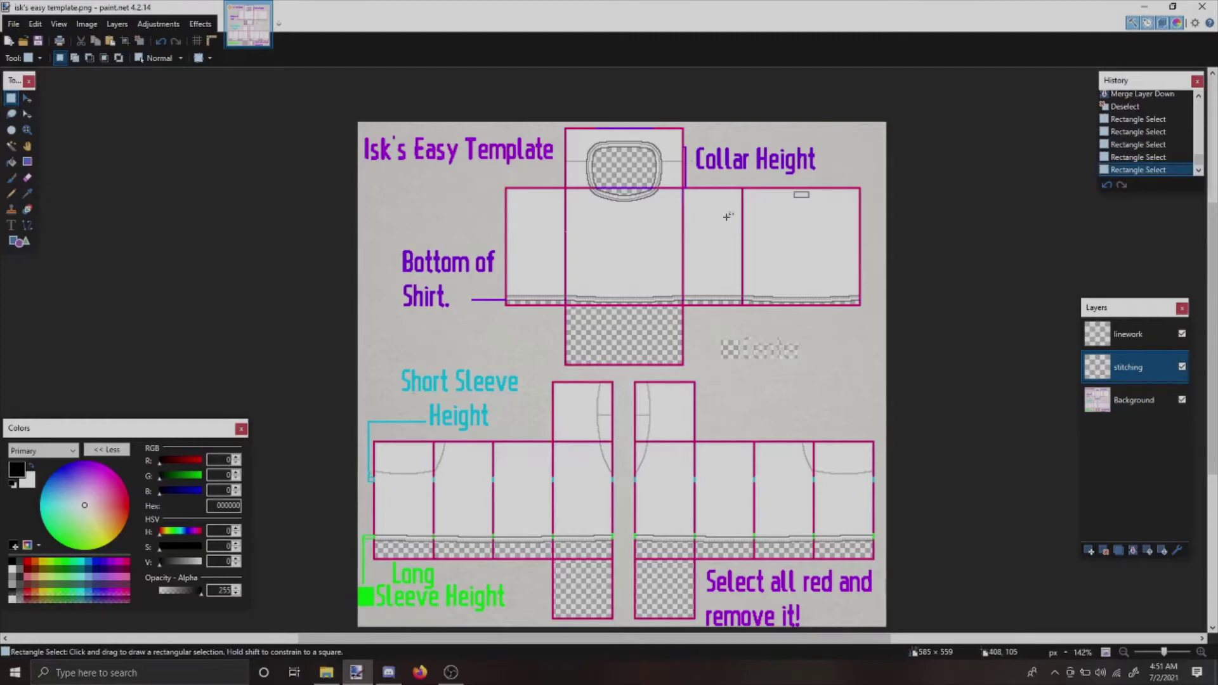
{"action": "left_click_drag", "start_coordinate": [533, 118], "coordinate": [707, 206]}
{"action": "left_click", "coordinate": [704, 203]}
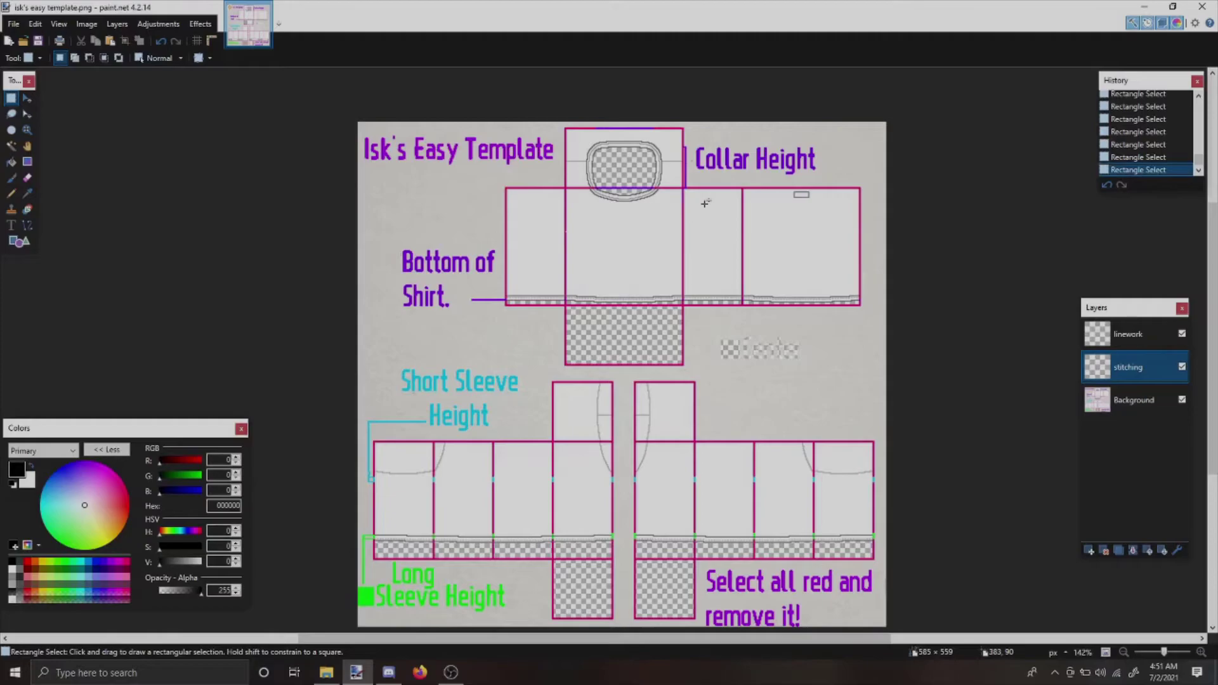
- Measure from the shoulder line down to the torso's top edge, and mark a pixel 29 px in from the seam along the left side panel's top
{"action": "scroll", "coordinate": [569, 146], "scroll_direction": "up", "scroll_amount": 5}
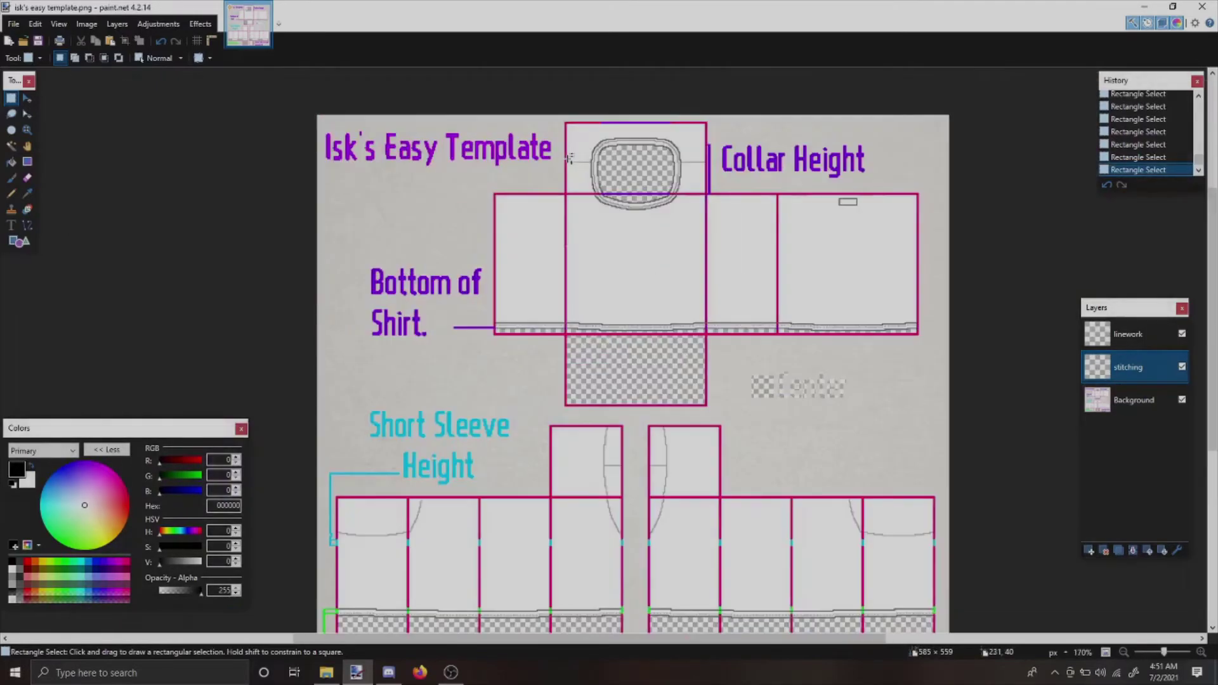
{"action": "scroll", "coordinate": [570, 156], "scroll_direction": "up", "scroll_amount": 2}
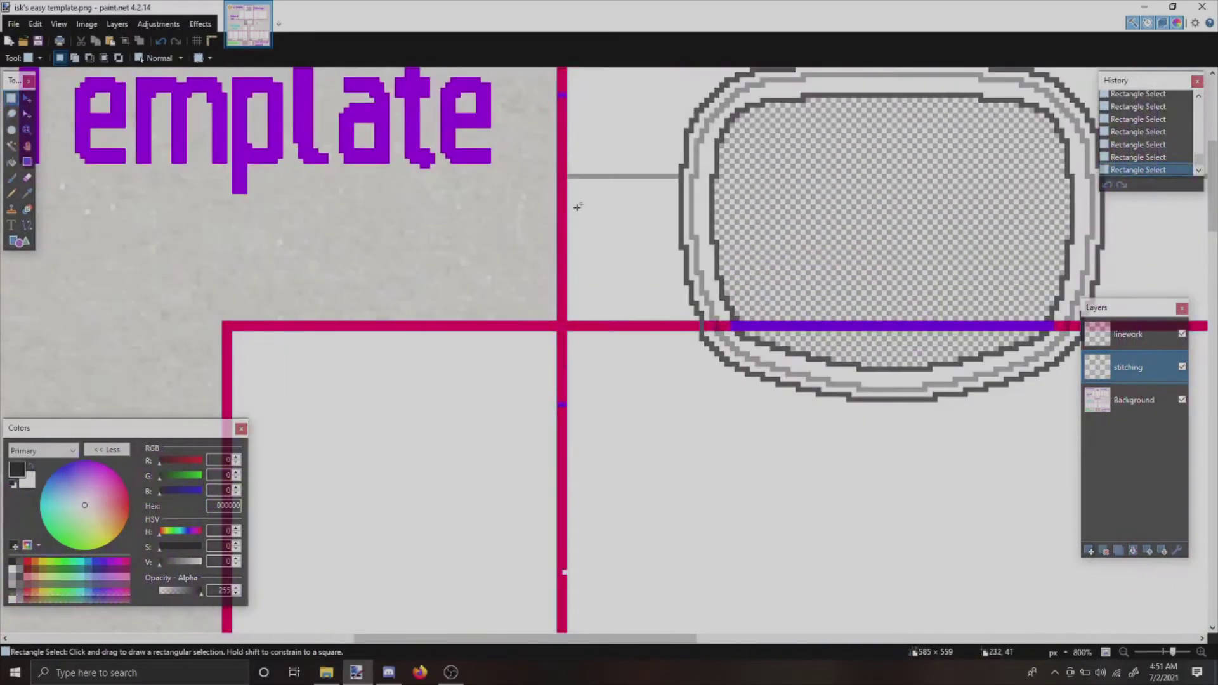
{"action": "mouse_move", "coordinate": [572, 177]}
{"action": "left_mouse_down"}
{"action": "mouse_move", "coordinate": [576, 319]}
{"action": "mouse_move", "coordinate": [570, 175]}
{"action": "left_mouse_up"}
{"action": "left_click", "coordinate": [572, 318]}
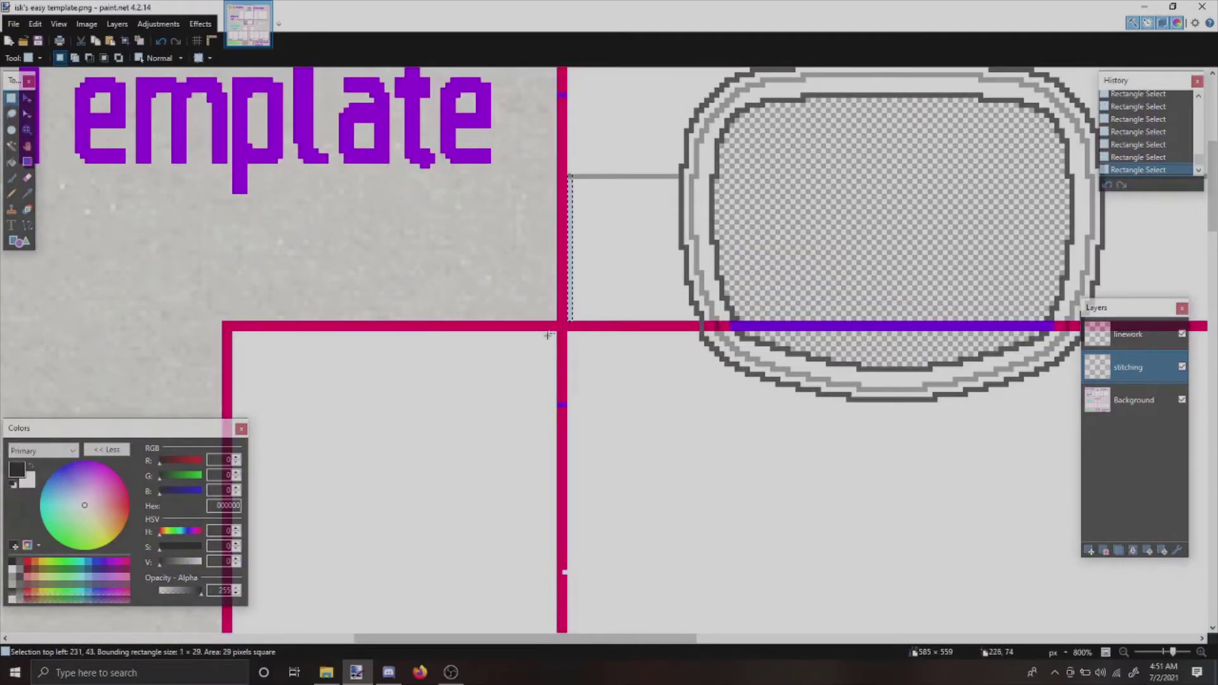
{"action": "left_click_drag", "start_coordinate": [554, 335], "coordinate": [415, 327]}
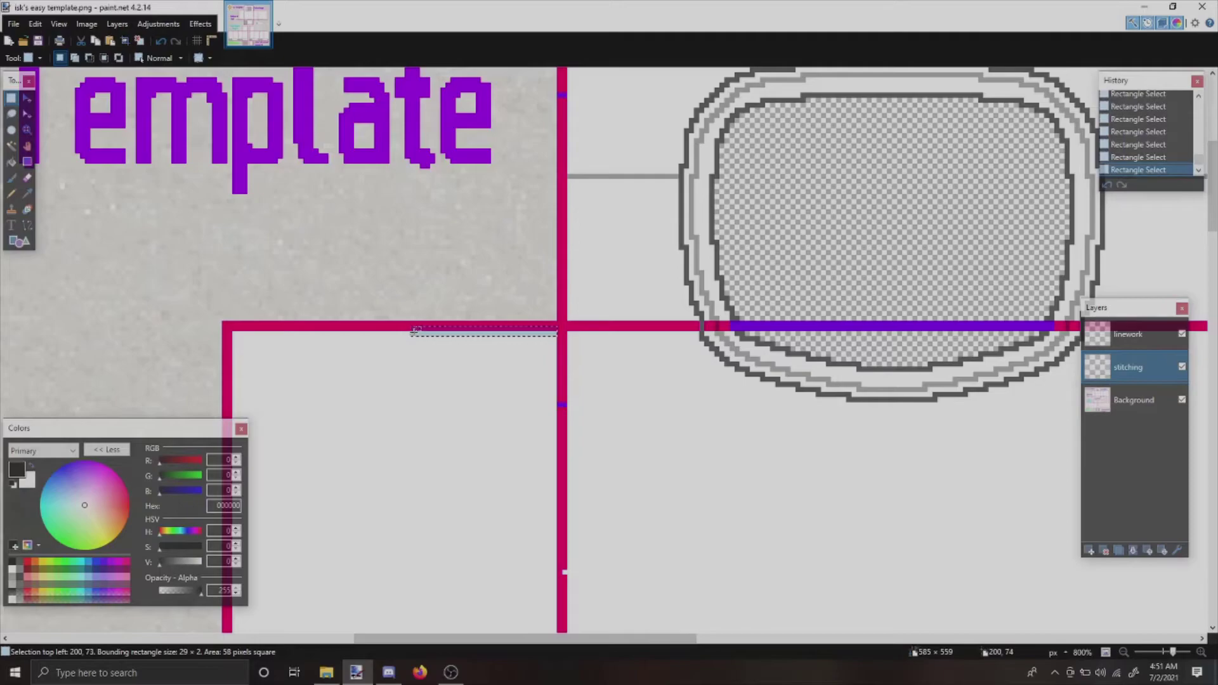
{"action": "key", "text": "p"}
{"action": "left_click", "coordinate": [413, 333]}
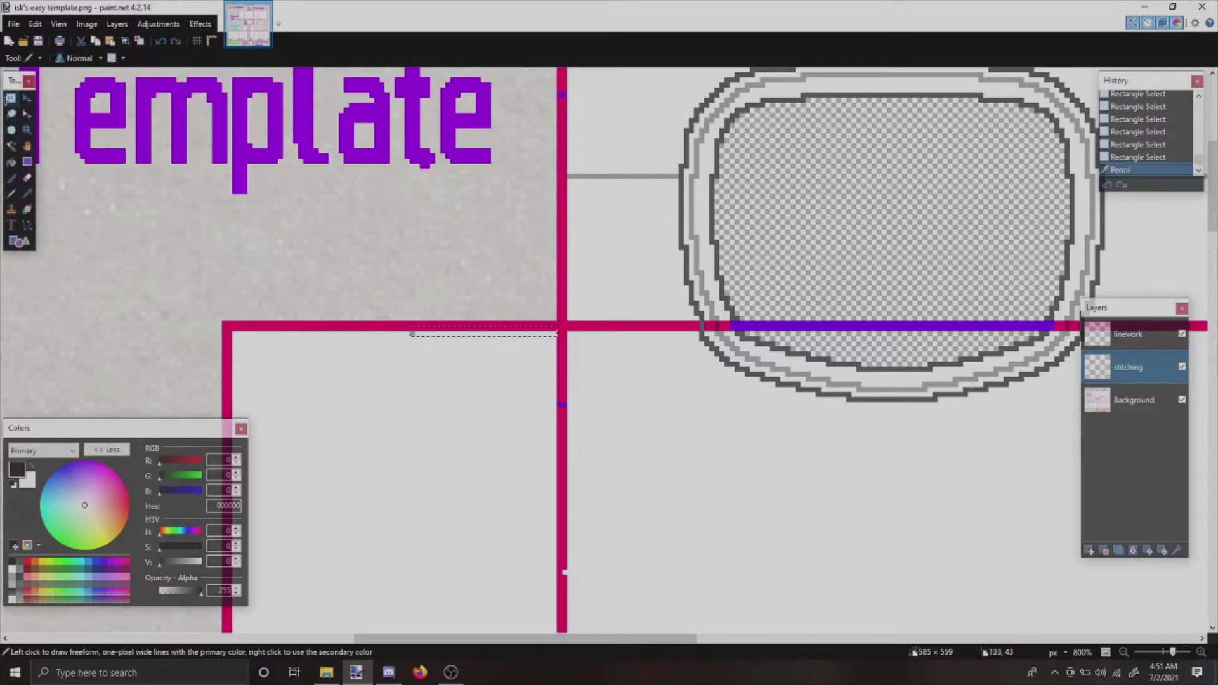
- Draw a vertical side seam line down the torso's left side panel from the marked pixel to the hem
{"action": "key", "text": "s"}
{"action": "left_click", "coordinate": [28, 226]}
{"action": "mouse_move", "coordinate": [411, 332]}
{"action": "left_mouse_down"}
{"action": "mouse_move", "coordinate": [415, 498]}
{"action": "mouse_move", "coordinate": [1209, 535]}
{"action": "mouse_move", "coordinate": [516, 455]}
{"action": "left_mouse_up"}
{"action": "scroll", "coordinate": [415, 457], "scroll_direction": "down", "scroll_amount": 1}
- Mark the matching seam position above the right side panel's hem and draw a vertical side seam line up to the panel's top edge
{"action": "key", "text": "s"}
{"action": "key", "text": "ctrl+z"}
{"action": "left_click_drag", "start_coordinate": [536, 496], "coordinate": [678, 495]}
{"action": "key", "text": "p"}
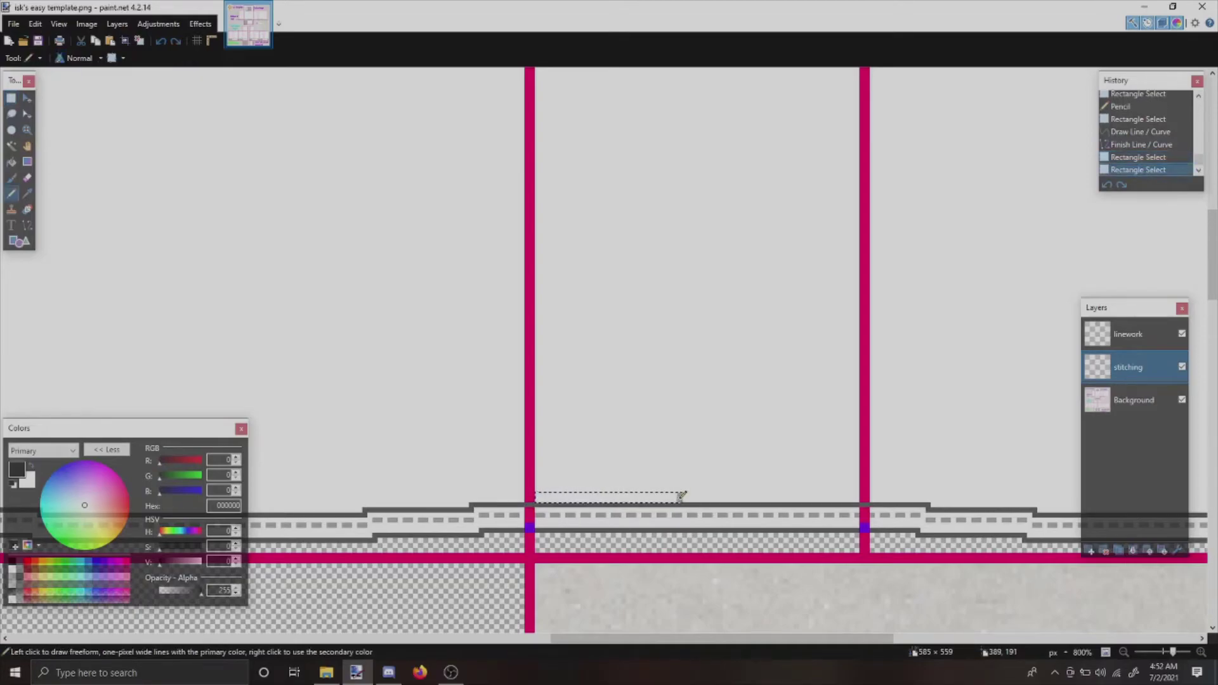
{"action": "left_click", "coordinate": [680, 498]}
{"action": "key", "text": "s"}
{"action": "key", "text": "ctrl+d"}
{"action": "key", "text": "o"}
{"action": "mouse_move", "coordinate": [678, 498]}
{"action": "left_mouse_down"}
{"action": "mouse_move", "coordinate": [679, 262]}
{"action": "mouse_move", "coordinate": [679, 396]}
{"action": "left_mouse_up"}
{"action": "scroll", "coordinate": [680, 353], "scroll_direction": "up", "scroll_amount": 5}
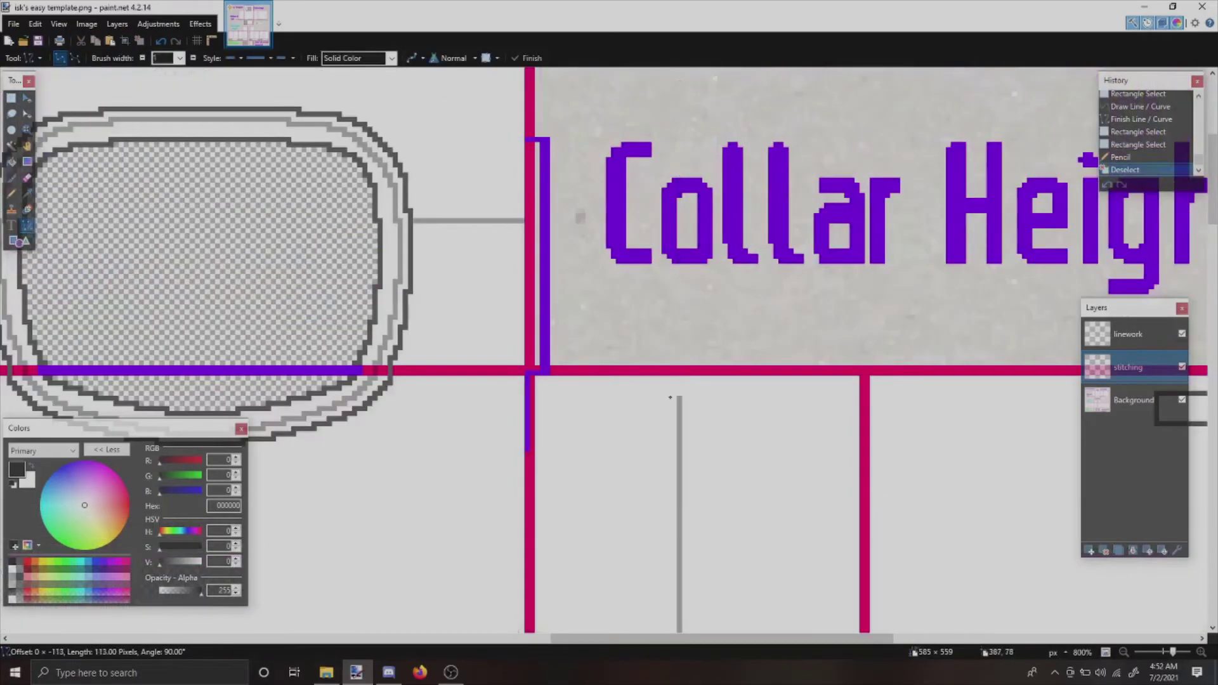
{"action": "key", "text": "Return"}
- Draw a row of dashed stitching just below the torso's left shoulder line and place one starter pixel beside the left side seam's top
{"action": "key", "text": "ctrl+b"}
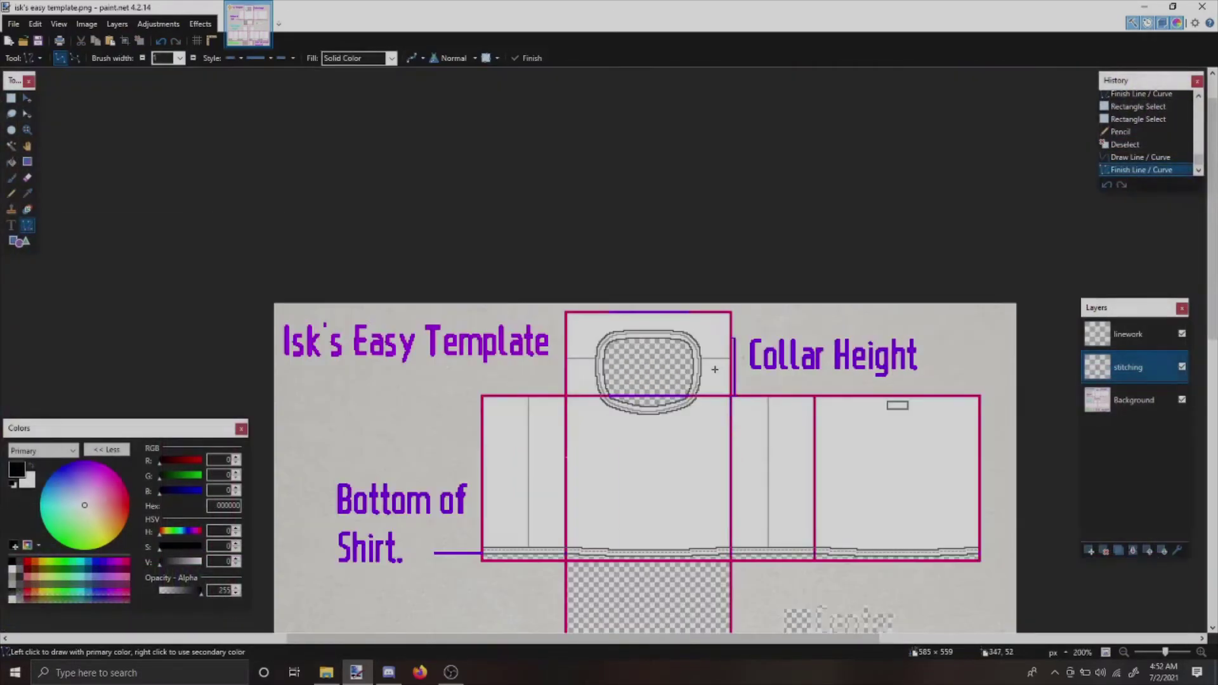
{"action": "scroll", "coordinate": [653, 360], "scroll_direction": "down", "scroll_amount": 2}
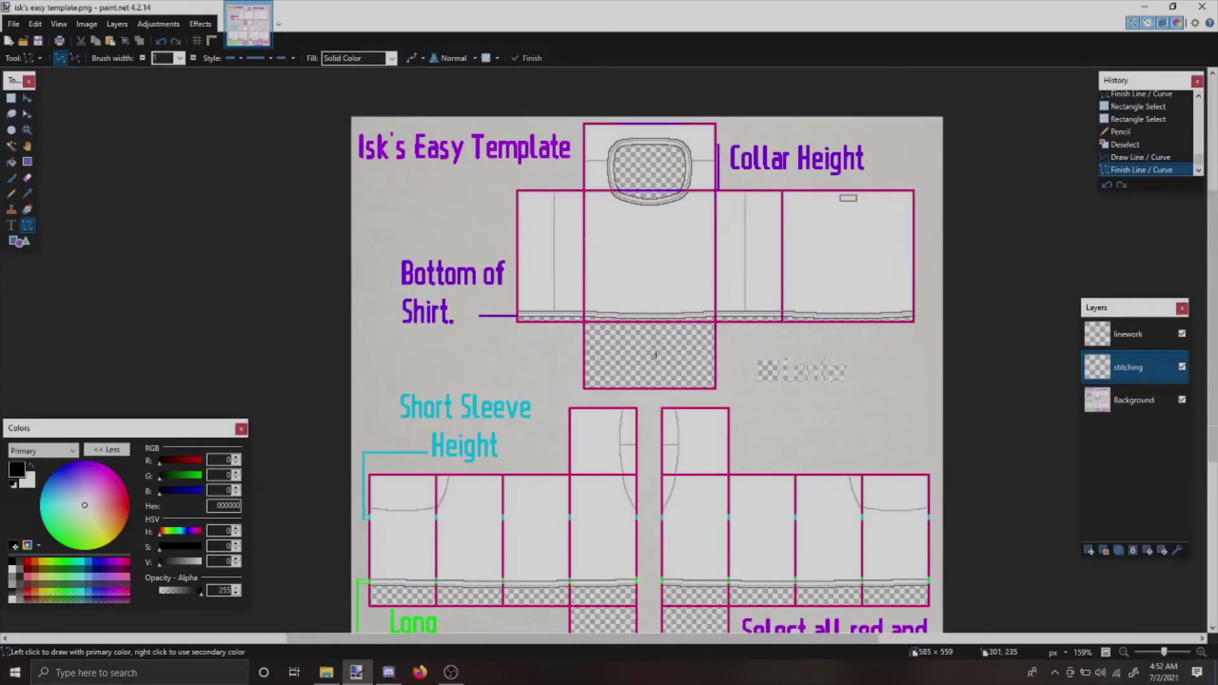
{"action": "scroll", "coordinate": [601, 128], "scroll_direction": "up", "scroll_amount": 8}
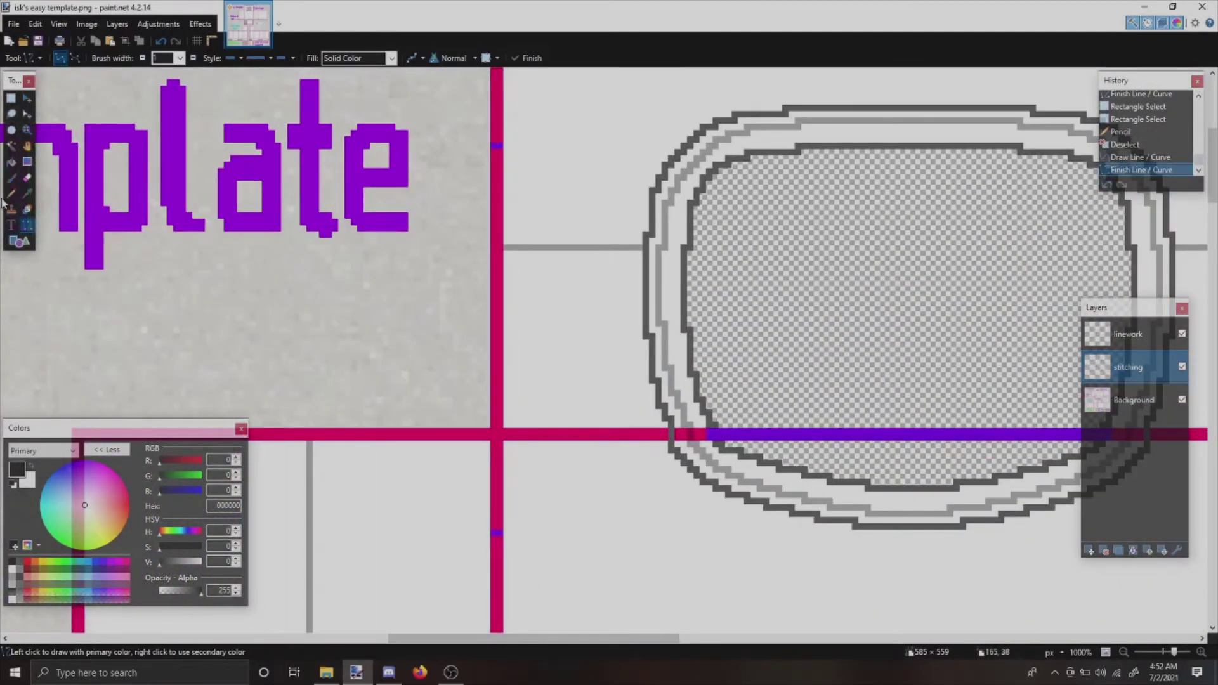
{"action": "key", "text": "p"}
{"action": "scroll", "coordinate": [653, 280], "scroll_direction": "down", "scroll_amount": 12}
{"action": "scroll", "coordinate": [653, 280], "scroll_direction": "up", "scroll_amount": 3}
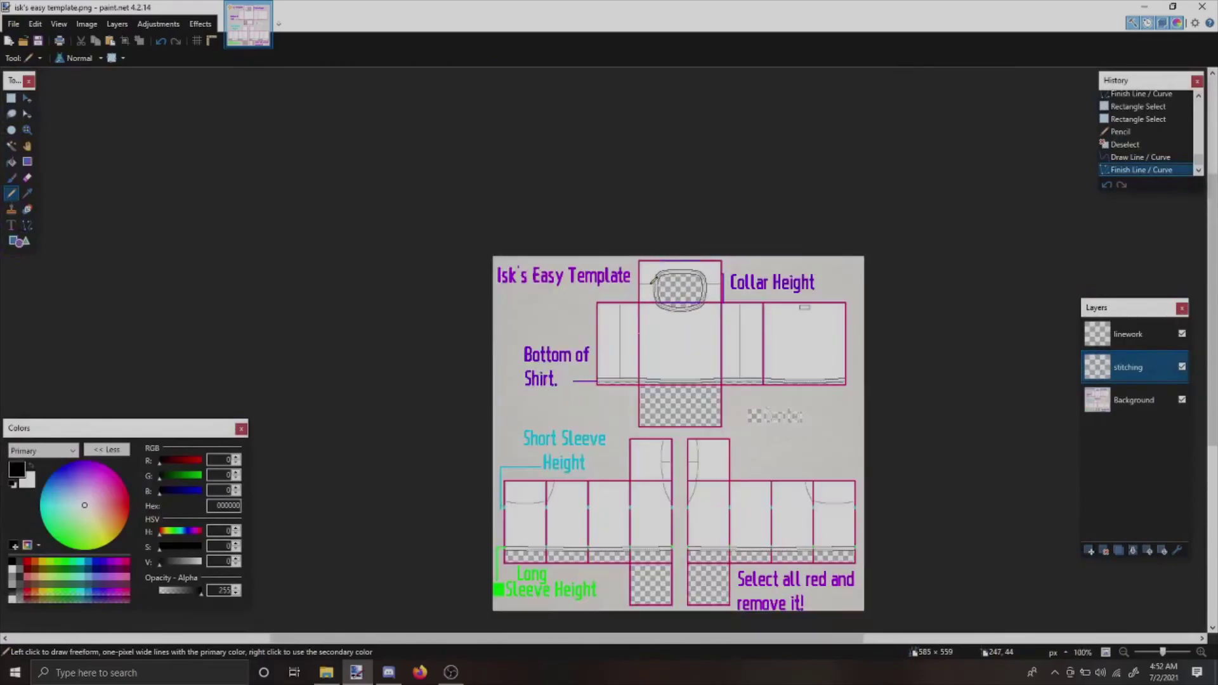
{"action": "key", "text": "z"}
{"action": "scroll", "coordinate": [652, 283], "scroll_direction": "up", "scroll_amount": 5}
{"action": "scroll", "coordinate": [651, 286], "scroll_direction": "up", "scroll_amount": 8}
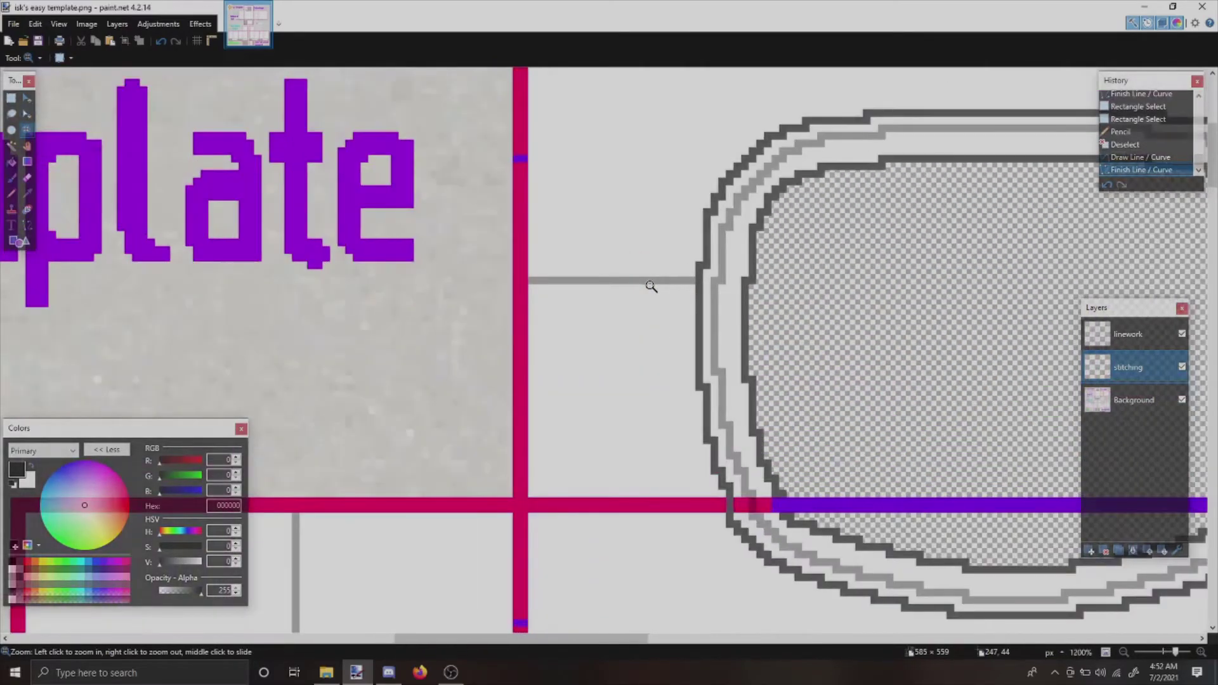
{"action": "key", "text": "p"}
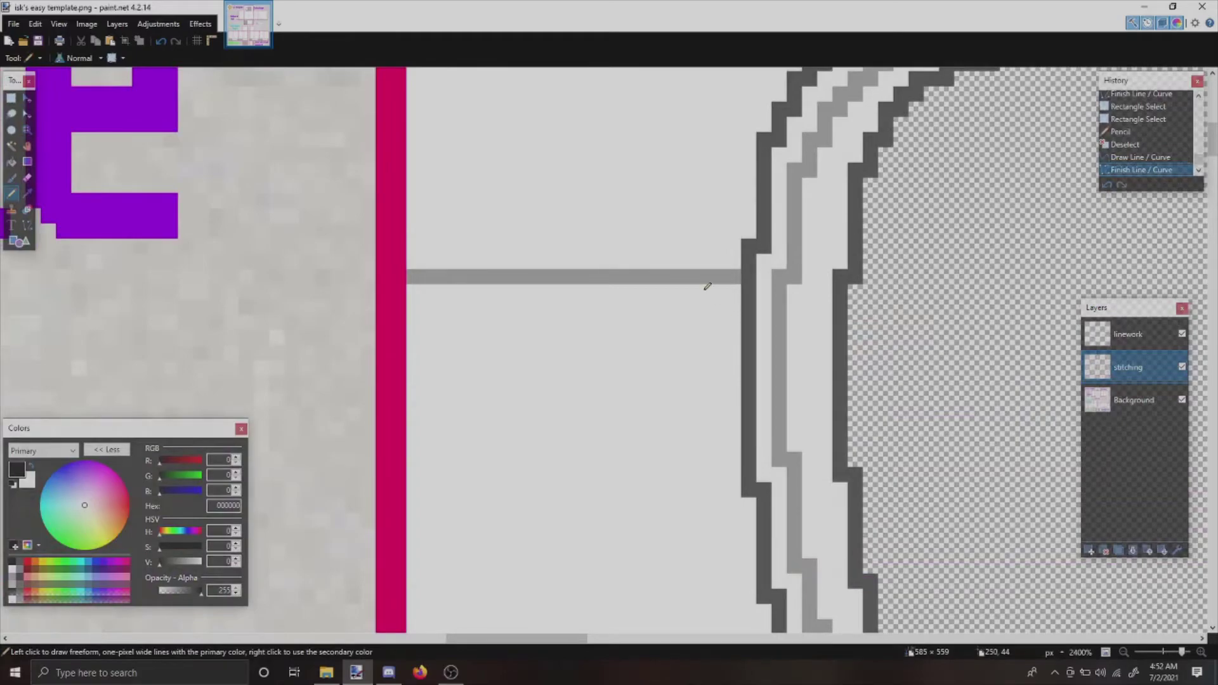
{"action": "left_click_drag", "start_coordinate": [743, 304], "coordinate": [620, 306]}
{"action": "left_click", "coordinate": [636, 304]}
{"action": "left_click_drag", "start_coordinate": [606, 306], "coordinate": [425, 306]}
{"action": "scroll", "coordinate": [671, 361], "scroll_direction": "down", "scroll_amount": 3, "text": "ctrl"}
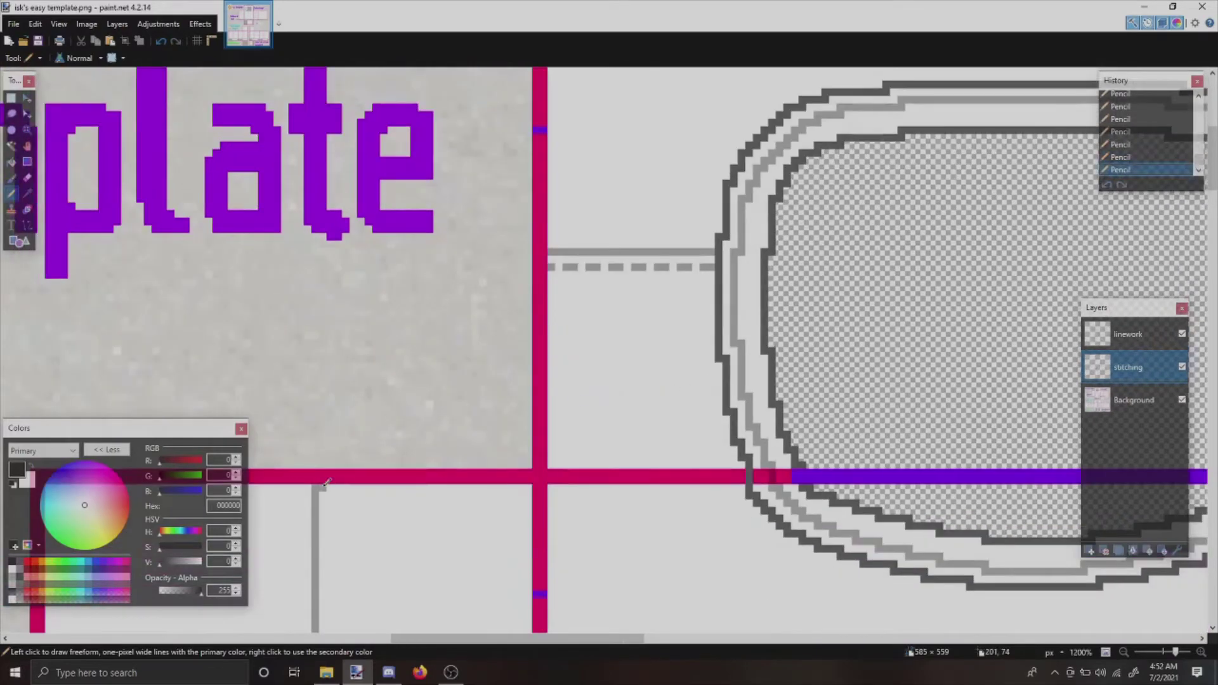
{"action": "left_click", "coordinate": [330, 487]}
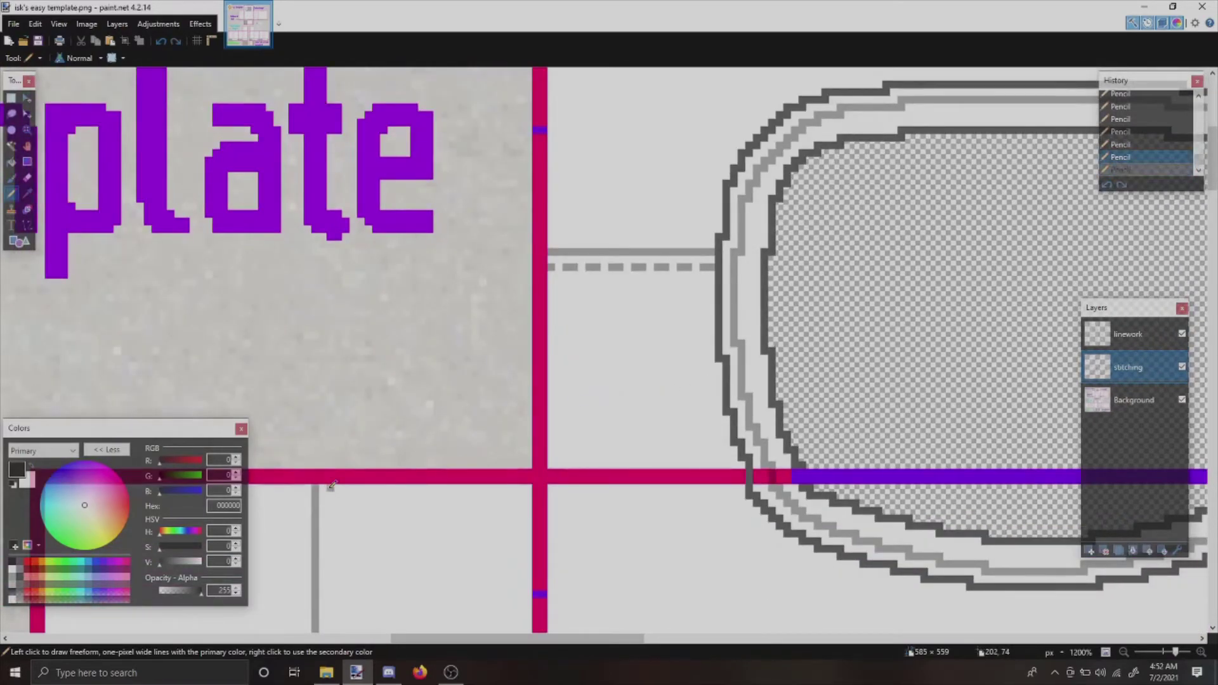
- Draw a row of dashed stitching just below the shoulder line in the left sleeve's top square
{"action": "scroll", "coordinate": [559, 270], "scroll_direction": "down", "scroll_amount": 10, "text": "ctrl"}
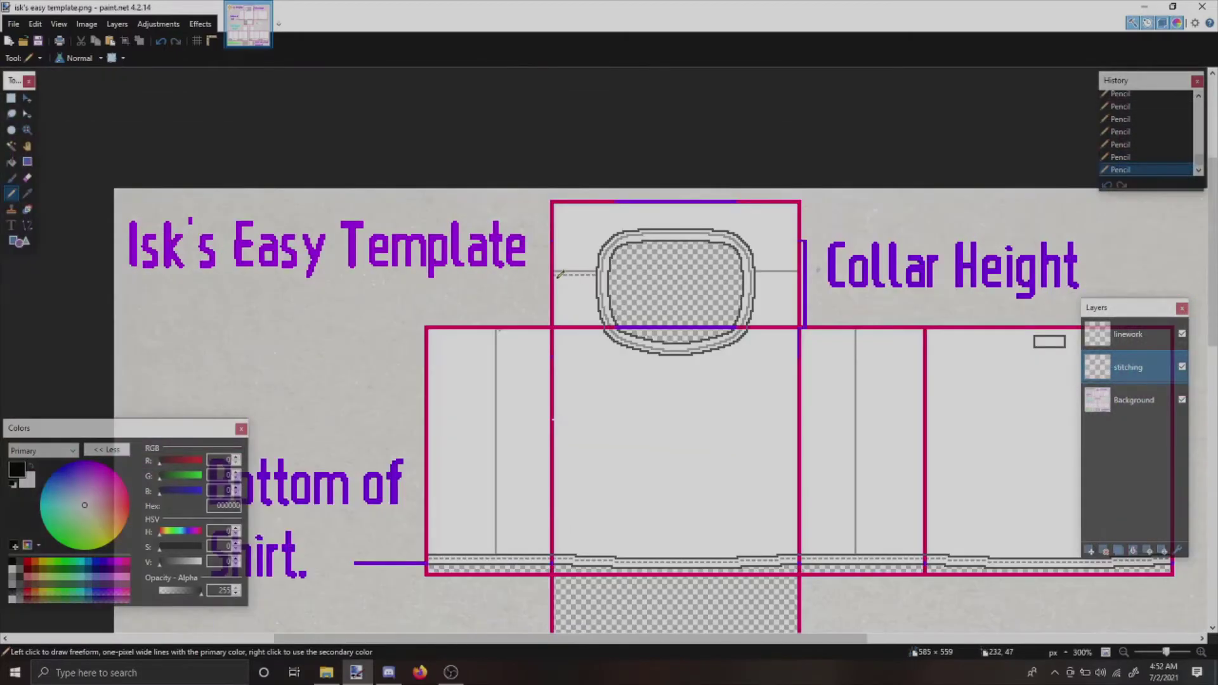
{"action": "scroll", "coordinate": [660, 431], "scroll_direction": "up", "scroll_amount": 10, "text": "ctrl"}
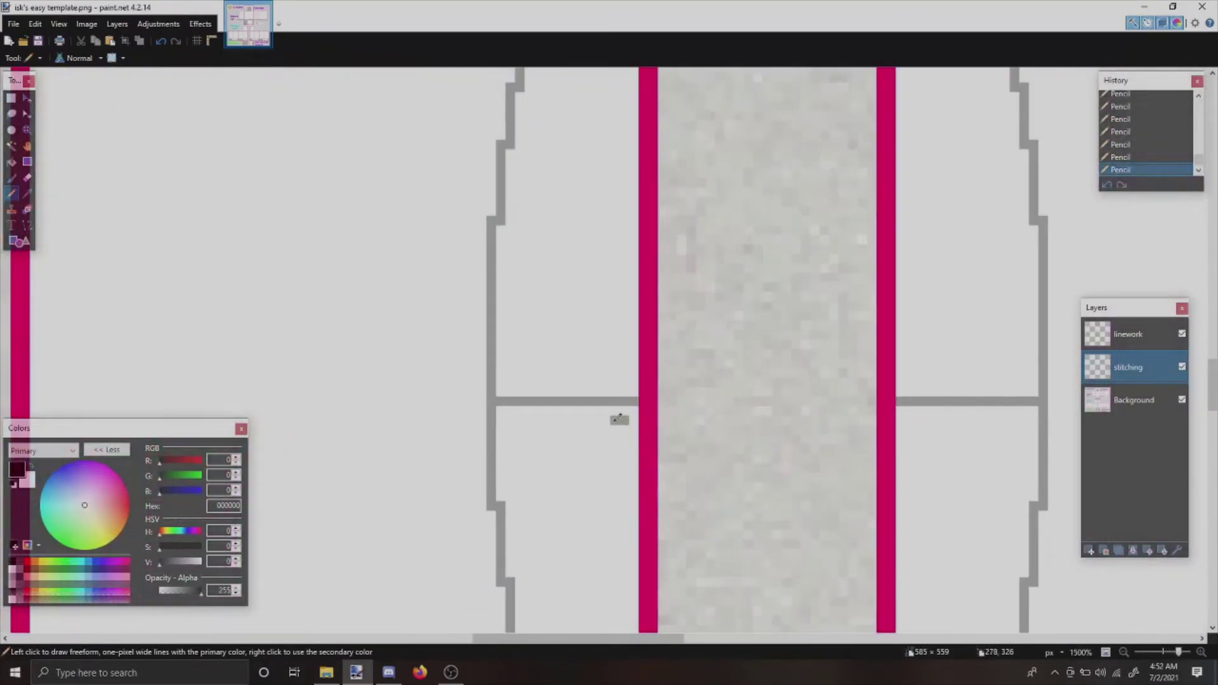
{"action": "key", "text": "ctrl+z"}
{"action": "key", "text": "ctrl+z"}
{"action": "key", "text": "ctrl+z"}
{"action": "left_click", "coordinate": [632, 421]}
{"action": "left_click_drag", "start_coordinate": [624, 421], "coordinate": [517, 420]}
{"action": "key", "text": "ctrl+z"}
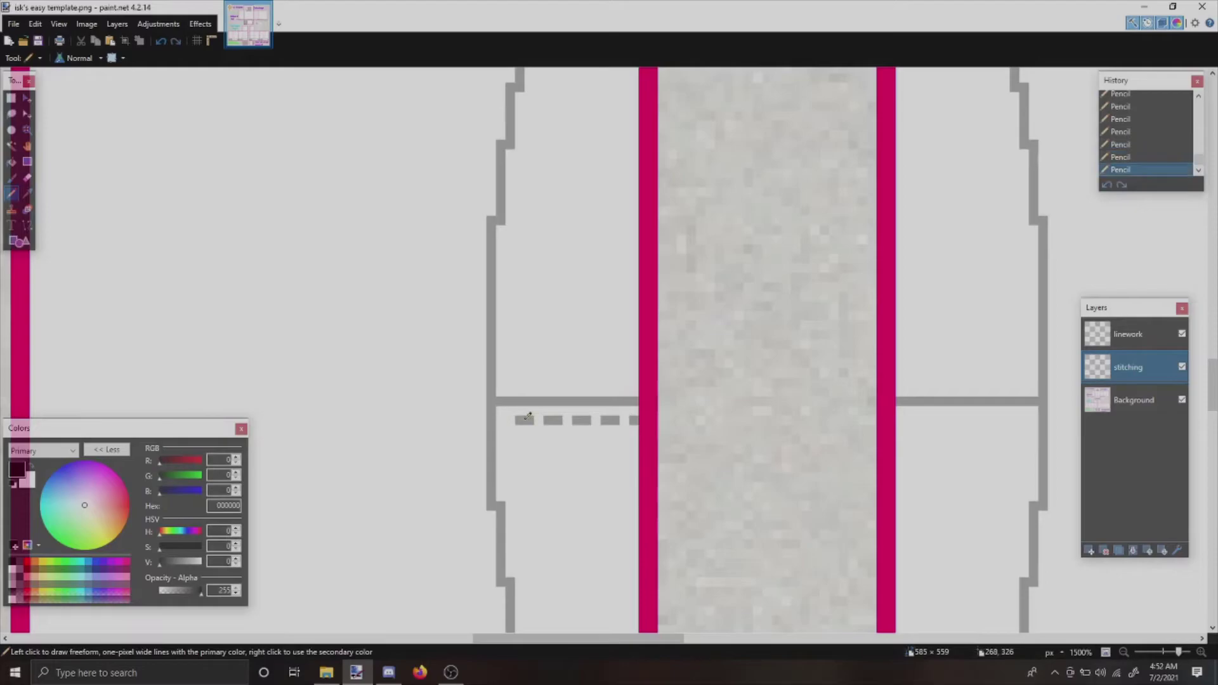
- Draw the first few vertical stitch dashes beside the top of the left side panel's seam line
{"action": "scroll", "coordinate": [620, 408], "scroll_direction": "down", "scroll_amount": 8}
{"action": "scroll", "coordinate": [620, 406], "scroll_direction": "up", "scroll_amount": 4}
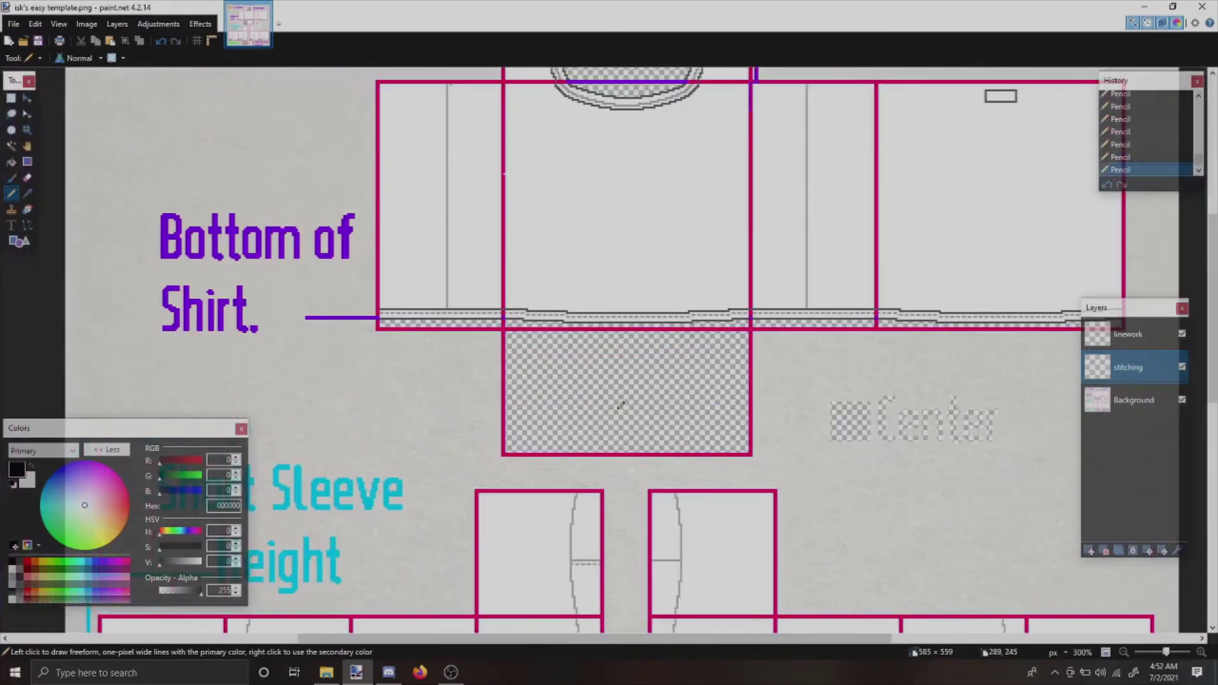
{"action": "scroll", "coordinate": [480, 237], "scroll_direction": "down", "scroll_amount": 3}
{"action": "scroll", "coordinate": [480, 237], "scroll_direction": "up", "scroll_amount": 8}
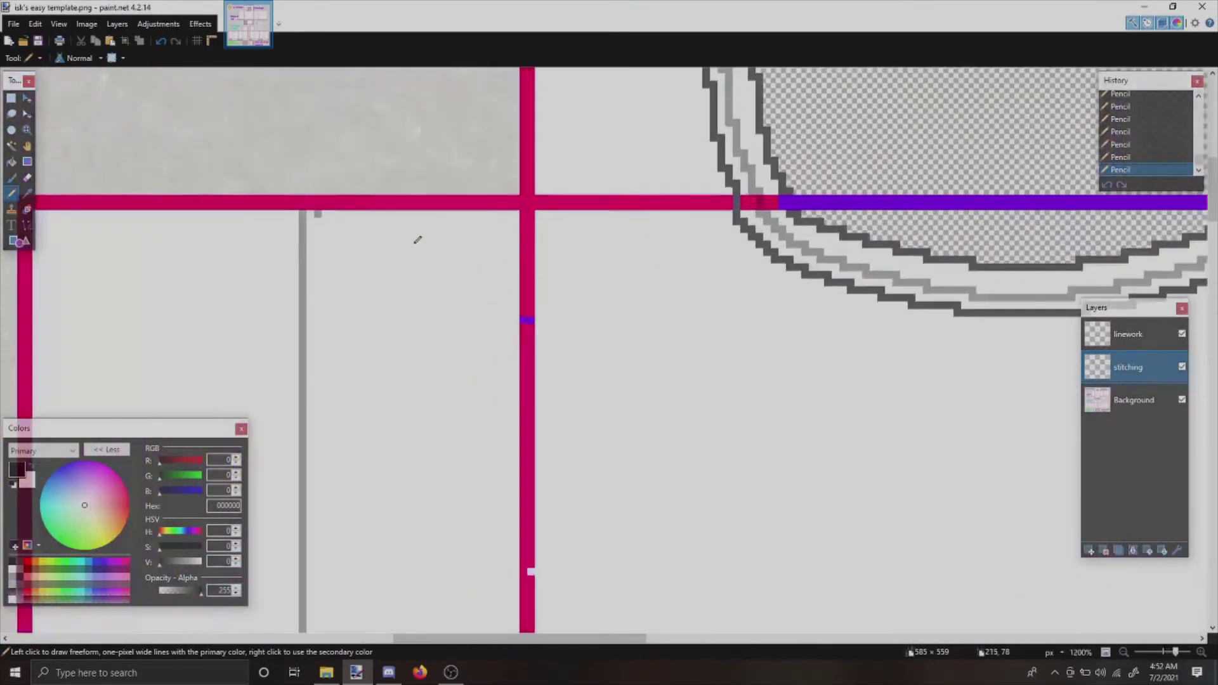
{"action": "scroll", "coordinate": [421, 239], "scroll_direction": "down", "scroll_amount": 3}
{"action": "scroll", "coordinate": [708, 302], "scroll_direction": "up", "scroll_amount": 3}
{"action": "left_click_drag", "start_coordinate": [685, 283], "coordinate": [685, 312]}
{"action": "key", "text": "ctrl+z"}
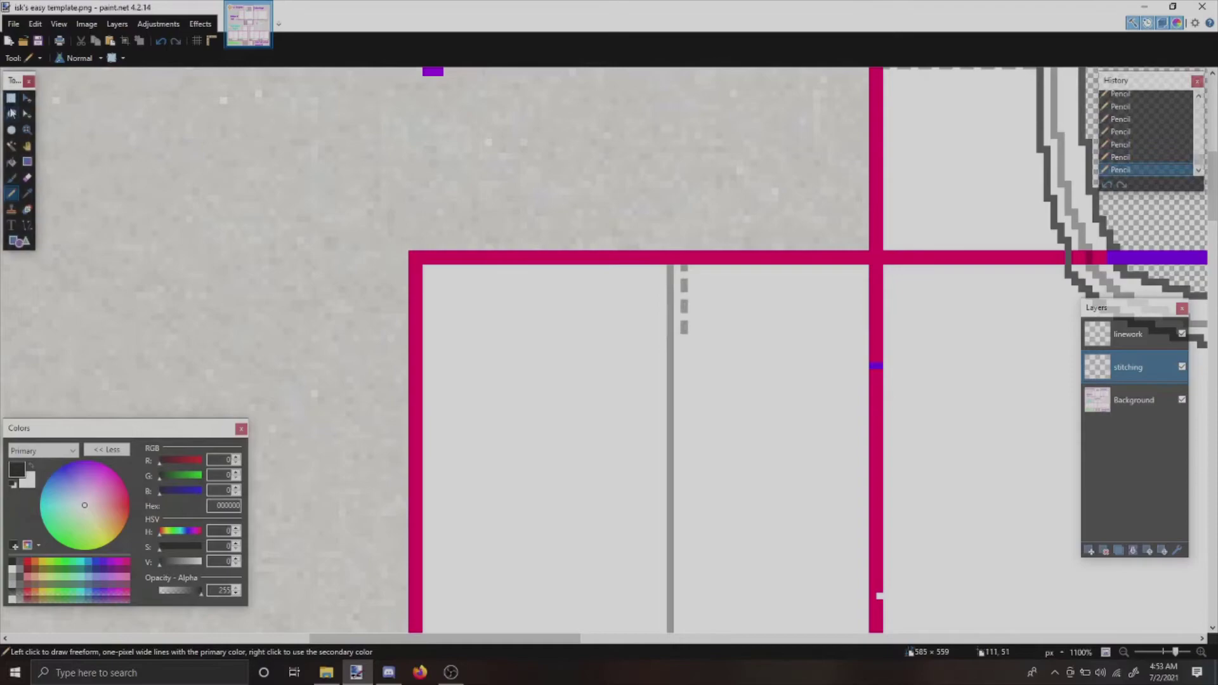
- Copy the vertical stitch dashes and paste them repeatedly end to end along the left side seam down to the hem
{"action": "key", "text": "s"}
{"action": "left_click_drag", "start_coordinate": [686, 335], "coordinate": [684, 272]}
{"action": "key", "text": "ctrl+v"}
{"action": "left_click_drag", "start_coordinate": [789, 266], "coordinate": [792, 332]}
{"action": "key", "text": "ctrl+v"}
{"action": "left_click_drag", "start_coordinate": [856, 395], "coordinate": [822, 392]}
{"action": "key", "text": "ctrl+v"}
{"action": "left_click_drag", "start_coordinate": [840, 235], "coordinate": [843, 424]}
{"action": "scroll", "coordinate": [882, 585], "scroll_direction": "down", "scroll_amount": 3}
{"action": "key", "text": "ctrl+v"}
{"action": "left_click_drag", "start_coordinate": [783, 259], "coordinate": [853, 403]}
{"action": "key", "text": "ctrl+v"}
{"action": "scroll", "coordinate": [860, 444], "scroll_direction": "down", "scroll_amount": 3}
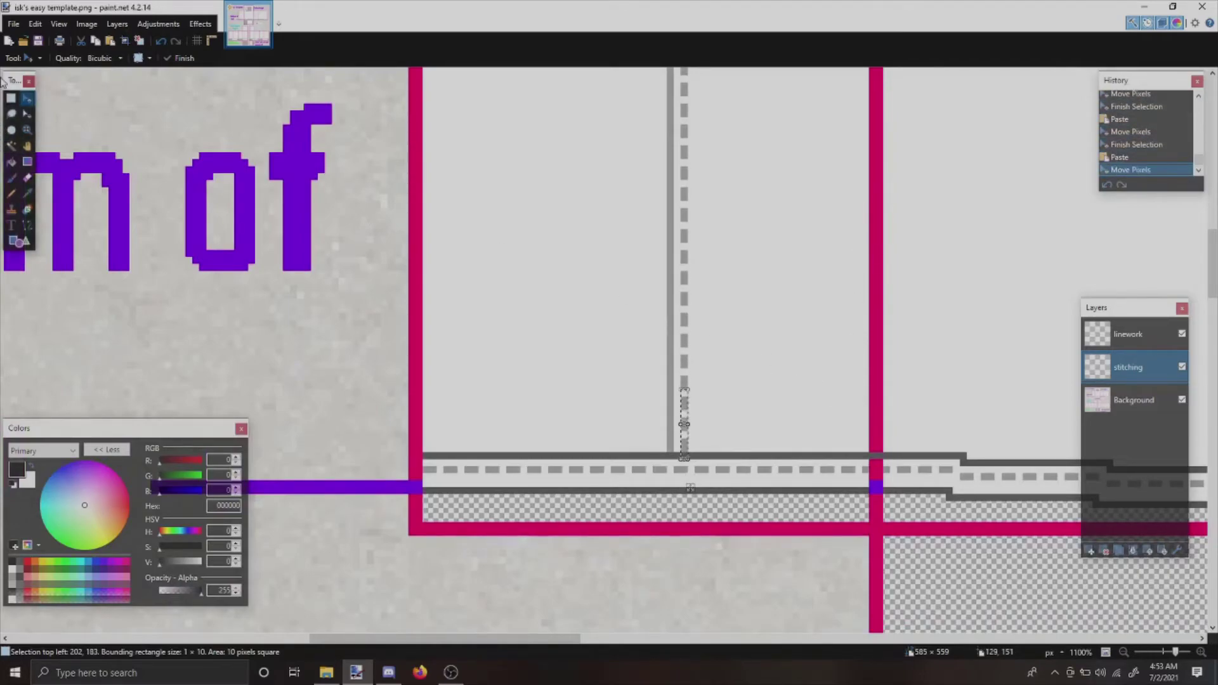
{"action": "left_click", "coordinate": [11, 97]}
- Draw a row of dashed stitching just below the torso's right shoulder line, from the collar to the seam
{"action": "scroll", "coordinate": [198, 292], "scroll_direction": "down", "scroll_amount": 1}
{"action": "scroll", "coordinate": [198, 292], "scroll_direction": "down", "scroll_amount": 8}
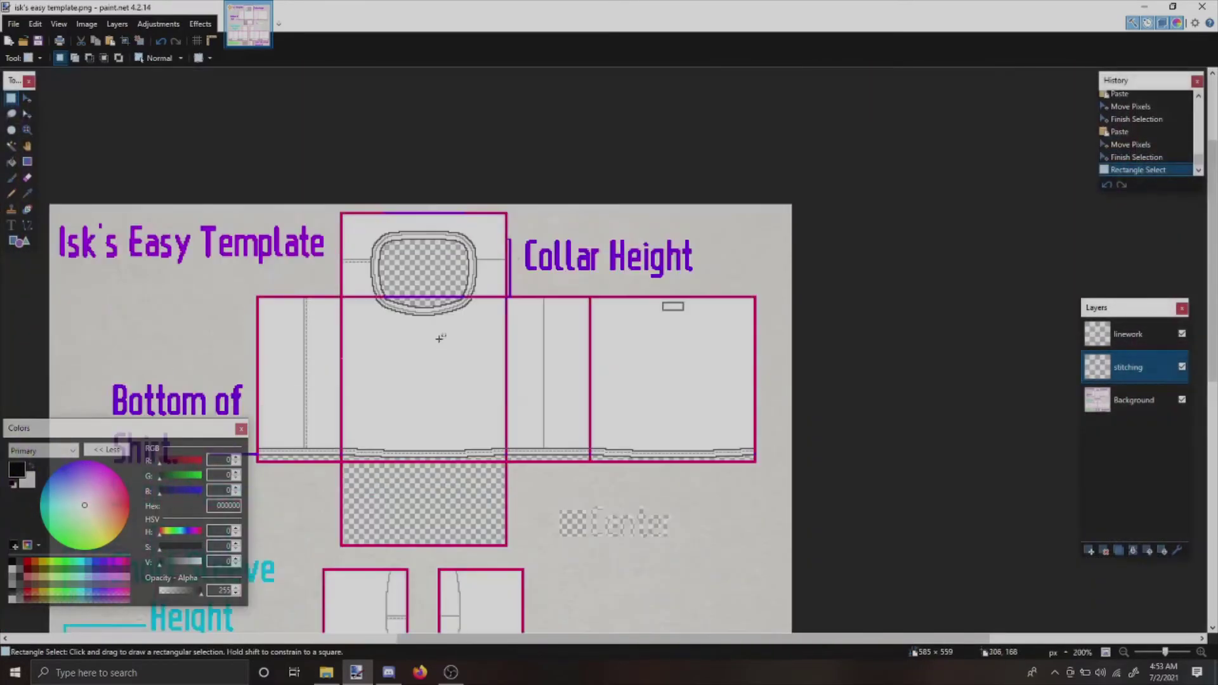
{"action": "scroll", "coordinate": [451, 248], "scroll_direction": "up", "scroll_amount": 6}
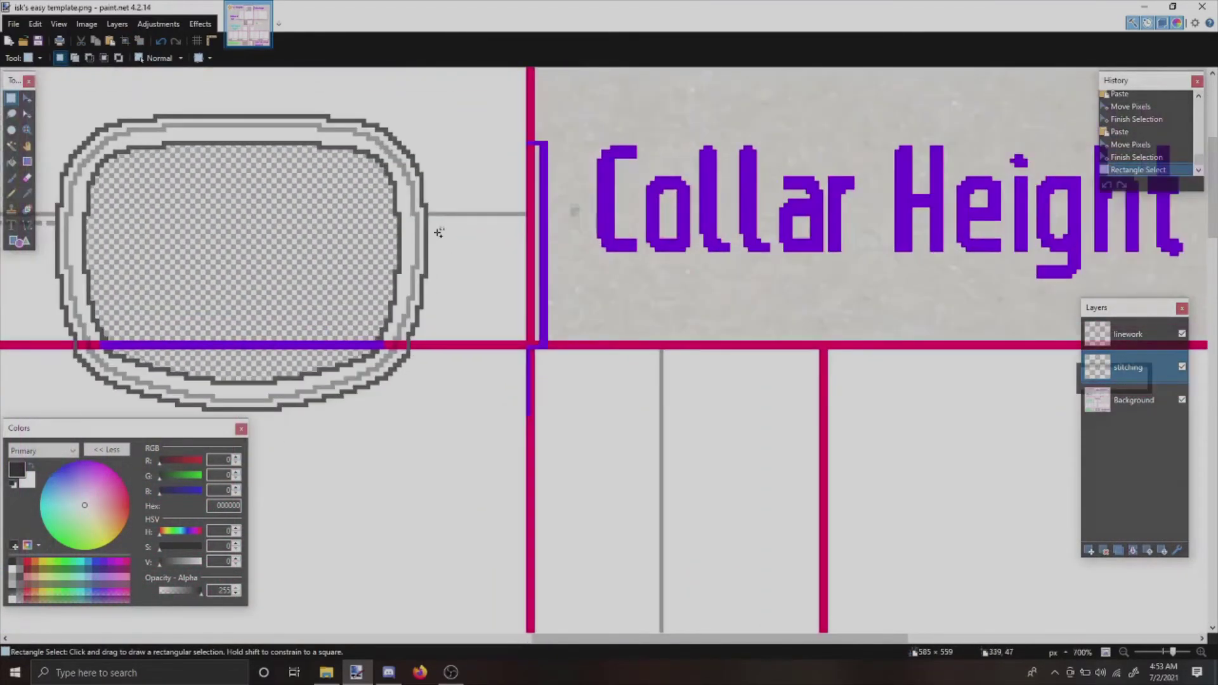
{"action": "scroll", "coordinate": [440, 233], "scroll_direction": "up", "scroll_amount": 12}
{"action": "key", "text": "p"}
{"action": "left_click_drag", "start_coordinate": [424, 222], "coordinate": [670, 212]}
{"action": "key", "text": "ctrl+z"}
{"action": "key", "text": "ctrl+z"}
{"action": "scroll", "coordinate": [670, 207], "scroll_direction": "down", "scroll_amount": 5}
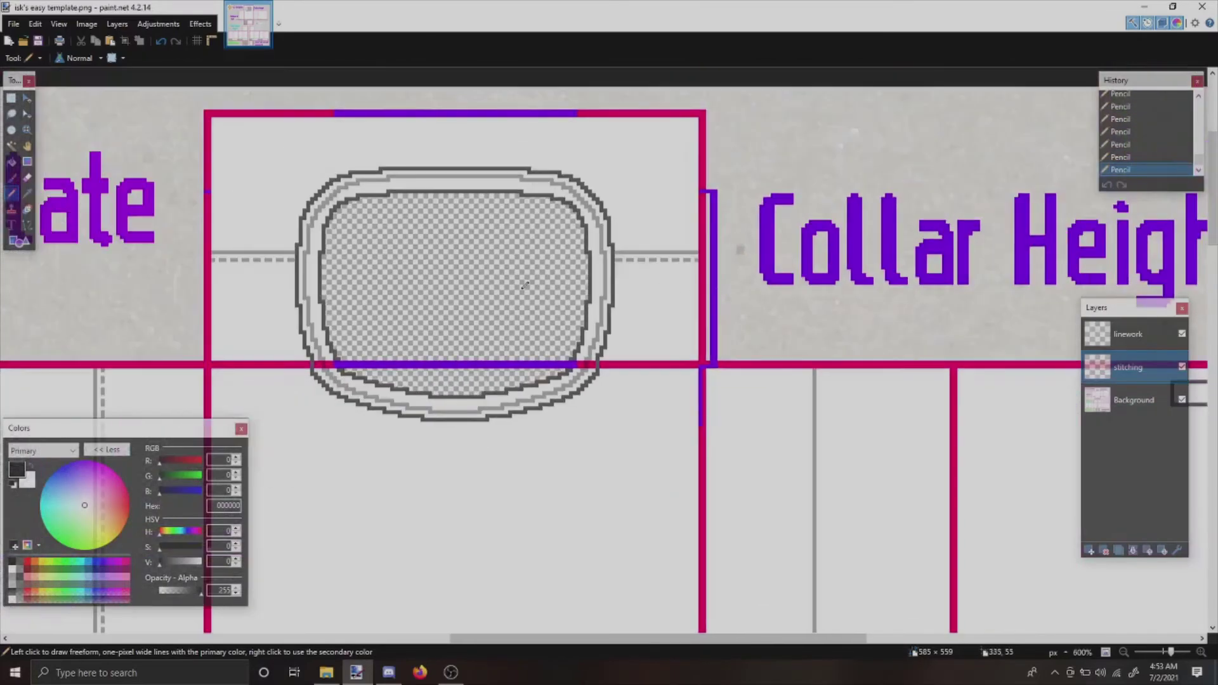
- Copy the full dashed strip beside the left side seam and place the copy alongside the right side panel's seam line
{"action": "left_click", "coordinate": [11, 99]}
{"action": "left_click_drag", "start_coordinate": [204, 212], "coordinate": [707, 267]}
{"action": "left_click", "coordinate": [176, 365]}
{"action": "left_click_drag", "start_coordinate": [108, 366], "coordinate": [418, 506]}
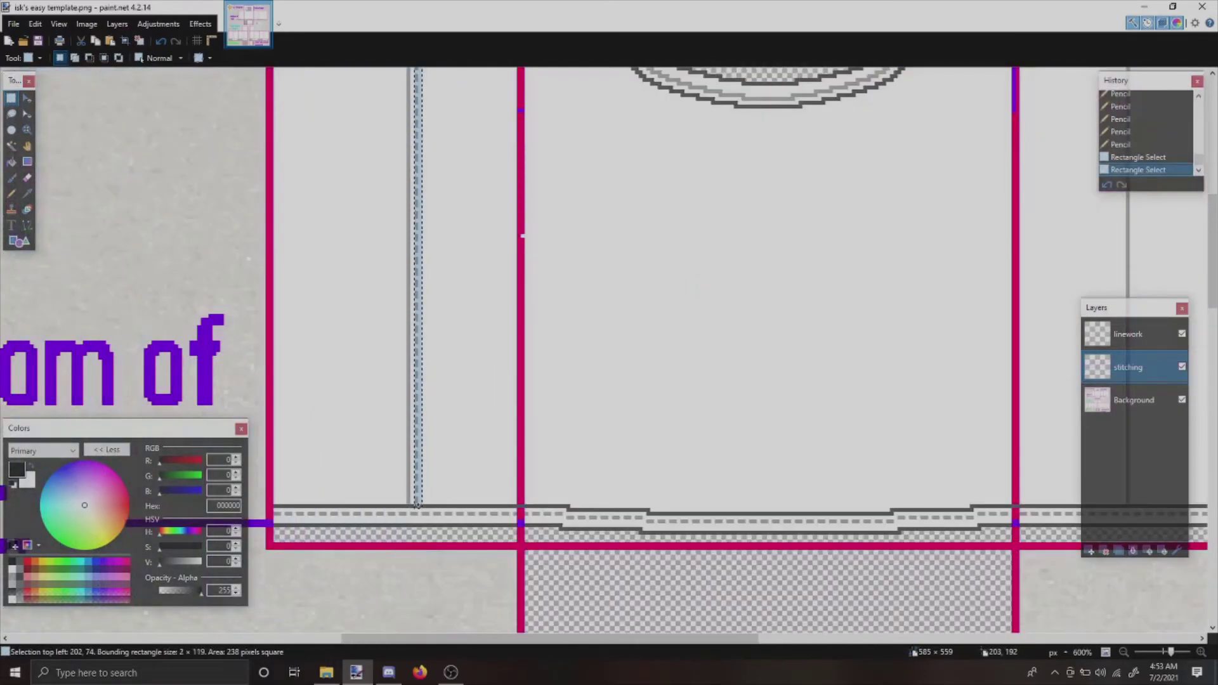
{"action": "key", "text": "ctrl+c"}
{"action": "key", "text": "ctrl+v"}
{"action": "left_click_drag", "start_coordinate": [1214, 338], "coordinate": [811, 400]}
{"action": "scroll", "coordinate": [811, 400], "scroll_direction": "down", "scroll_amount": 3, "text": "ctrl"}
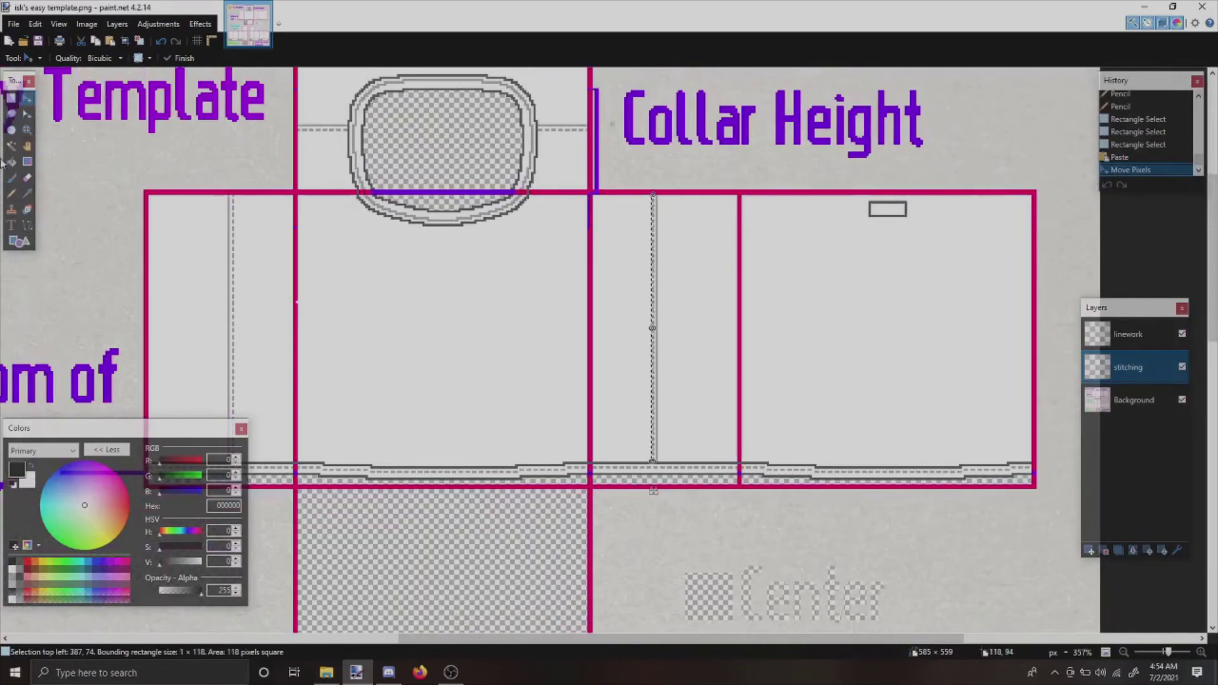
{"action": "left_click", "coordinate": [11, 99]}
{"action": "left_click", "coordinate": [686, 330]}
- Draw a row of dashed stitching just below the shoulder line in the right sleeve's top square
{"action": "scroll", "coordinate": [685, 330], "scroll_direction": "down", "scroll_amount": 2, "text": "ctrl"}
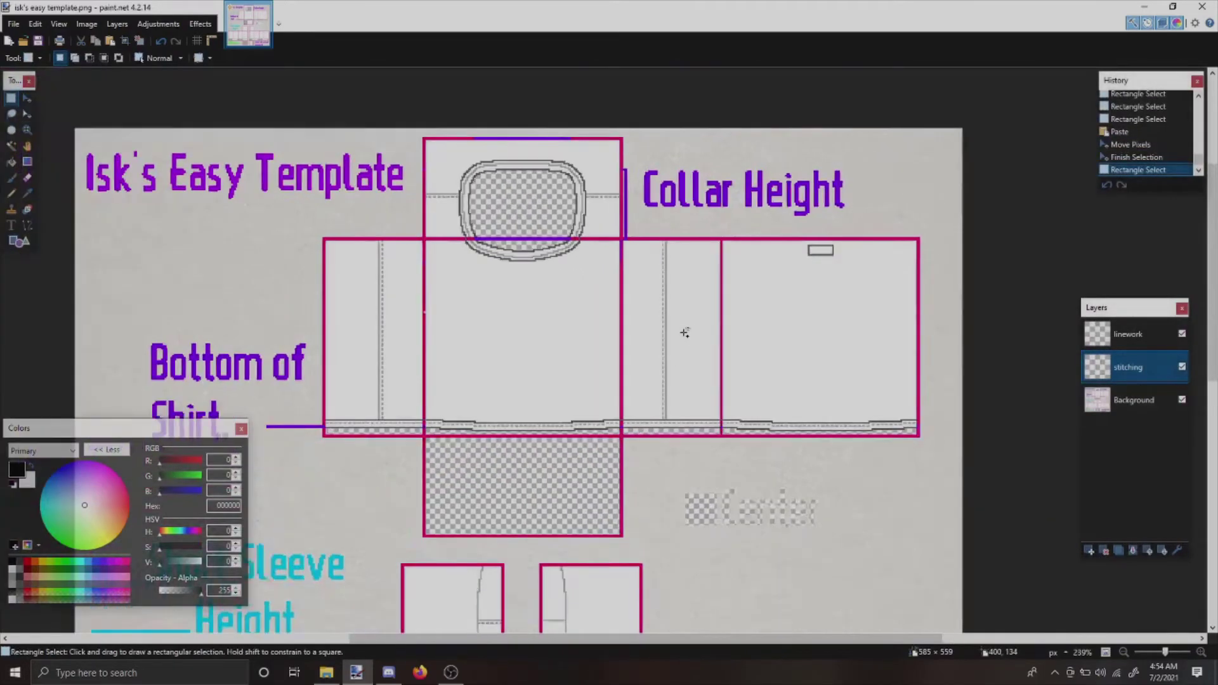
{"action": "scroll", "coordinate": [683, 331], "scroll_direction": "down", "scroll_amount": 1, "text": "ctrl"}
{"action": "scroll", "coordinate": [679, 329], "scroll_direction": "down", "scroll_amount": 2}
{"action": "scroll", "coordinate": [460, 350], "scroll_direction": "up", "scroll_amount": 1}
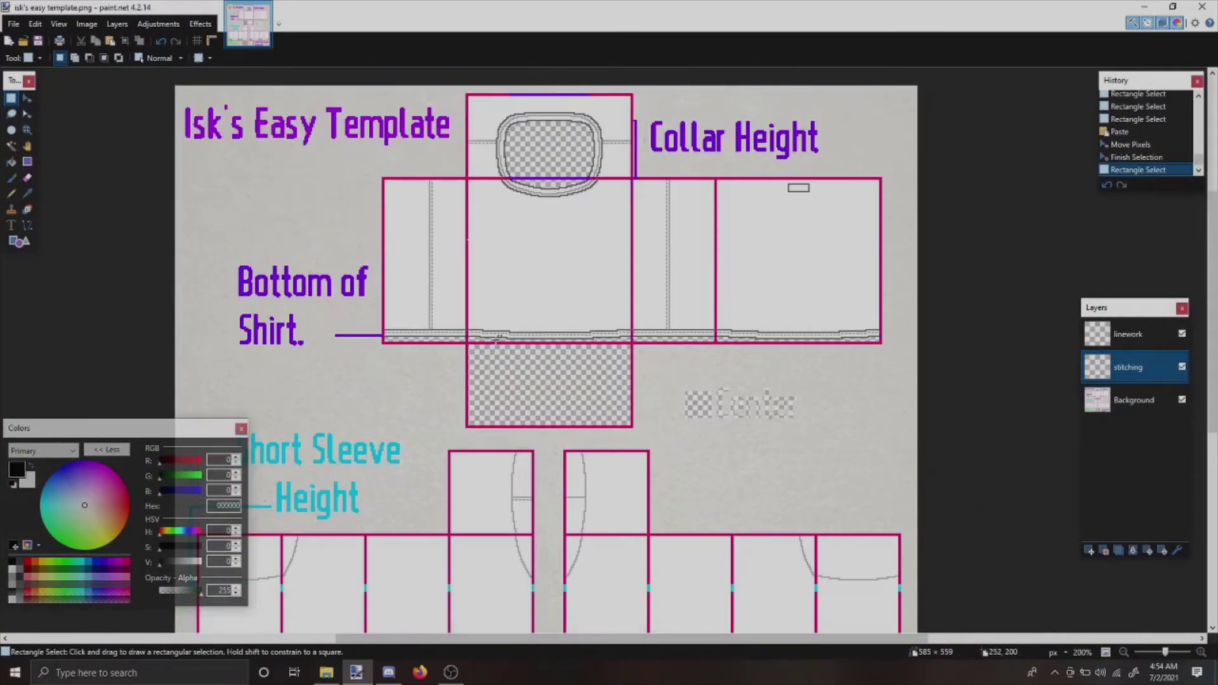
{"action": "scroll", "coordinate": [539, 539], "scroll_direction": "up", "scroll_amount": 3, "text": "ctrl"}
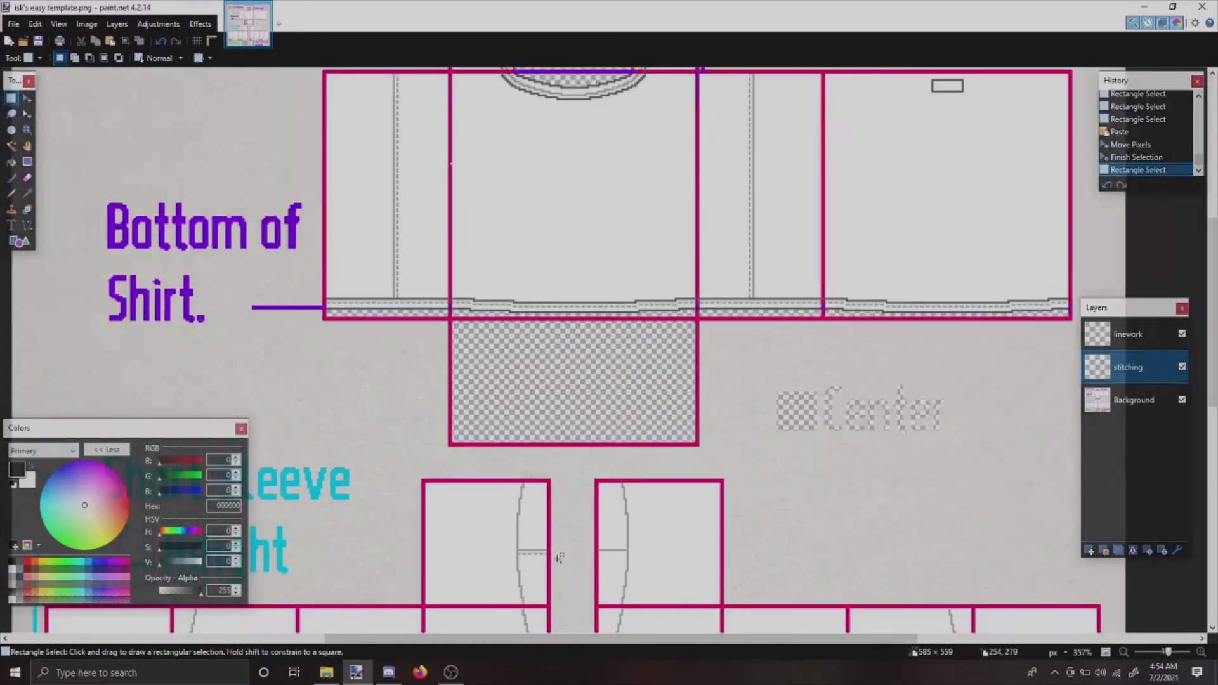
{"action": "scroll", "coordinate": [584, 579], "scroll_direction": "up", "scroll_amount": 5, "text": "ctrl"}
{"action": "scroll", "coordinate": [585, 579], "scroll_direction": "down", "scroll_amount": 9, "text": "ctrl"}
{"action": "scroll", "coordinate": [585, 579], "scroll_direction": "up", "scroll_amount": 10, "text": "ctrl"}
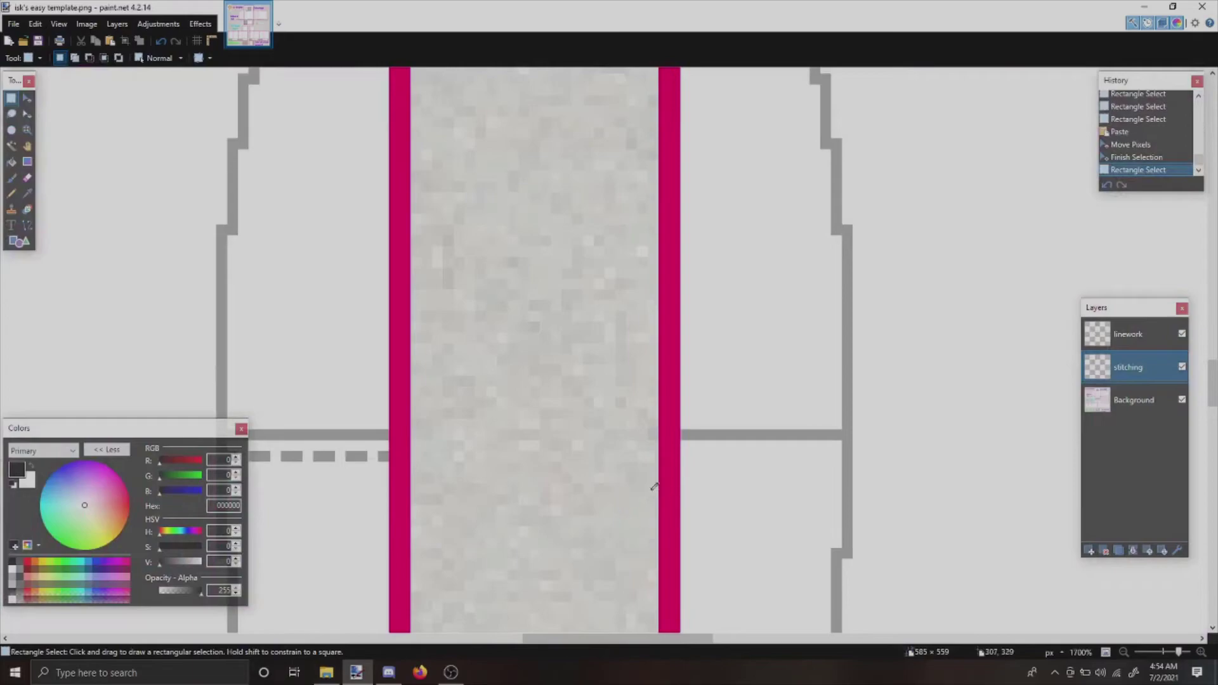
{"action": "key", "text": "p"}
{"action": "left_click", "coordinate": [685, 457]}
{"action": "left_click_drag", "start_coordinate": [738, 456], "coordinate": [782, 457]}
{"action": "left_click", "coordinate": [826, 457]}
{"action": "key", "text": "ctrl+z"}
{"action": "left_click", "coordinate": [836, 456]}
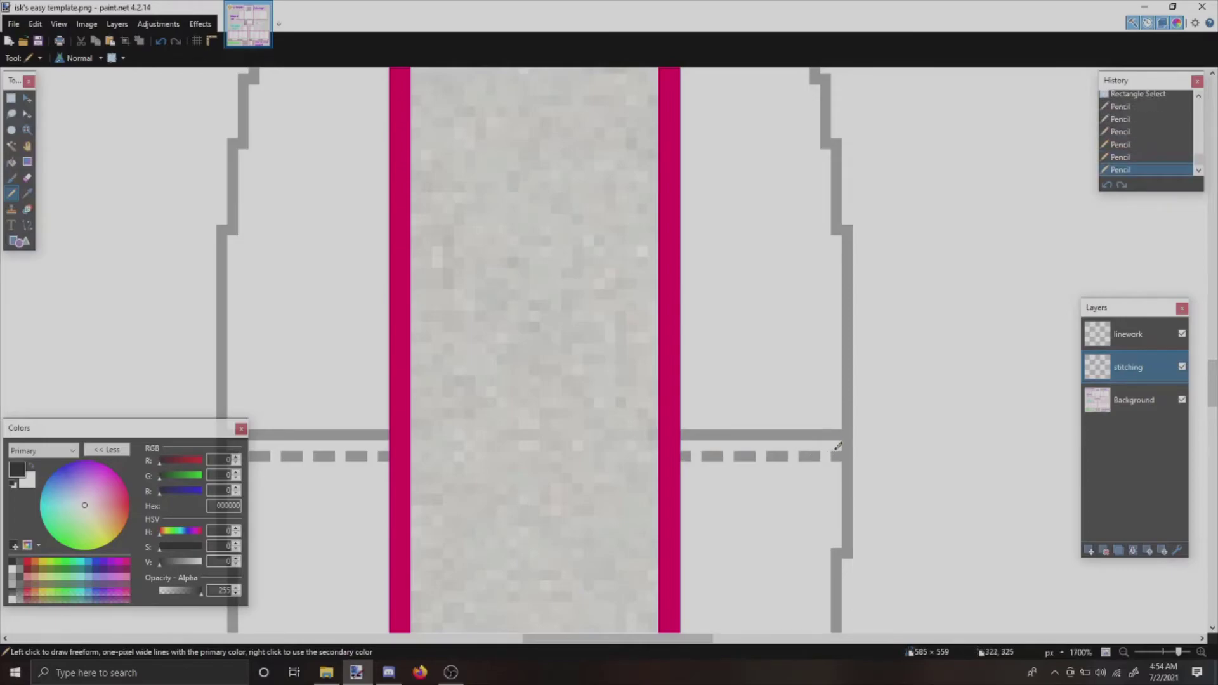
- Draw dashed stitching just above the curved armhole line in the left sleeve's outermost panel, from its outer border across the flat middle
{"action": "scroll", "coordinate": [836, 446], "scroll_direction": "down", "scroll_amount": 8}
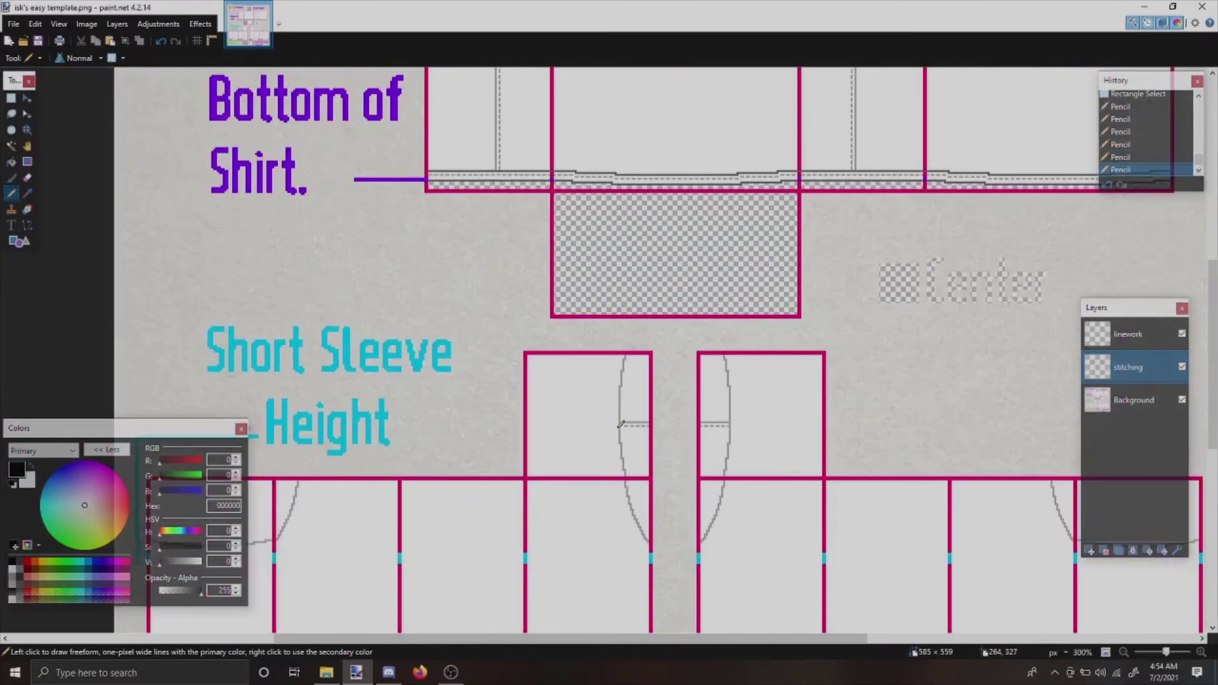
{"action": "scroll", "coordinate": [621, 424], "scroll_direction": "down", "scroll_amount": 3}
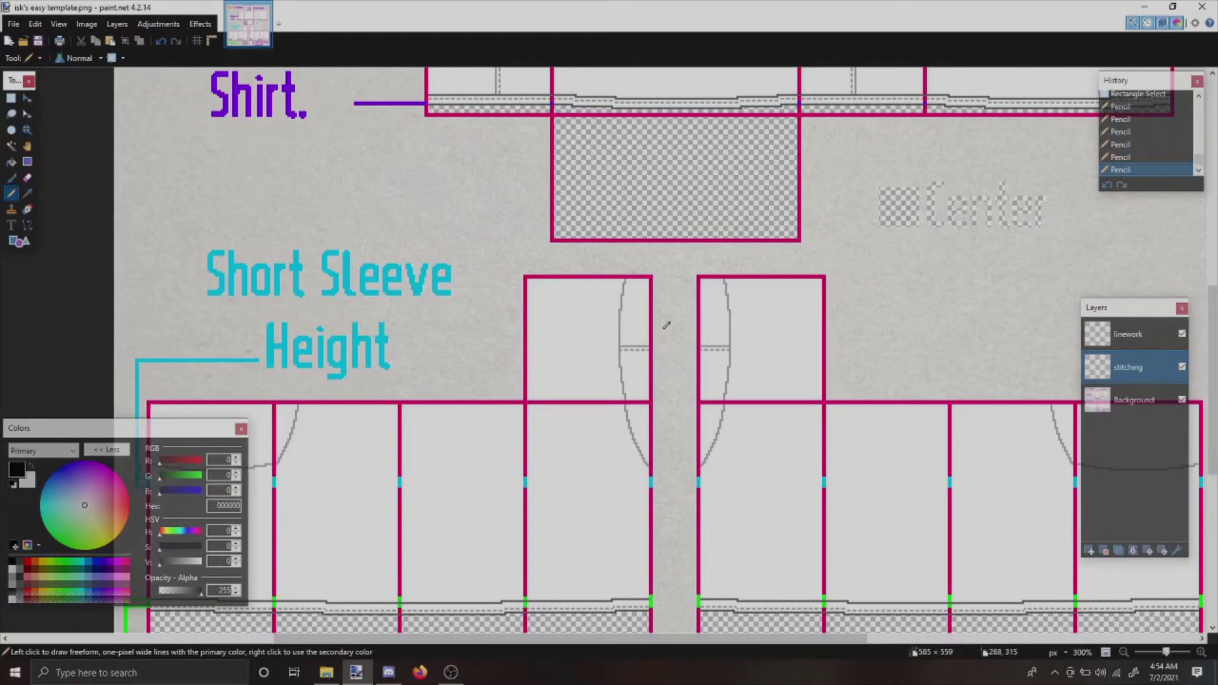
{"action": "scroll", "coordinate": [207, 353], "scroll_direction": "down", "scroll_amount": 3}
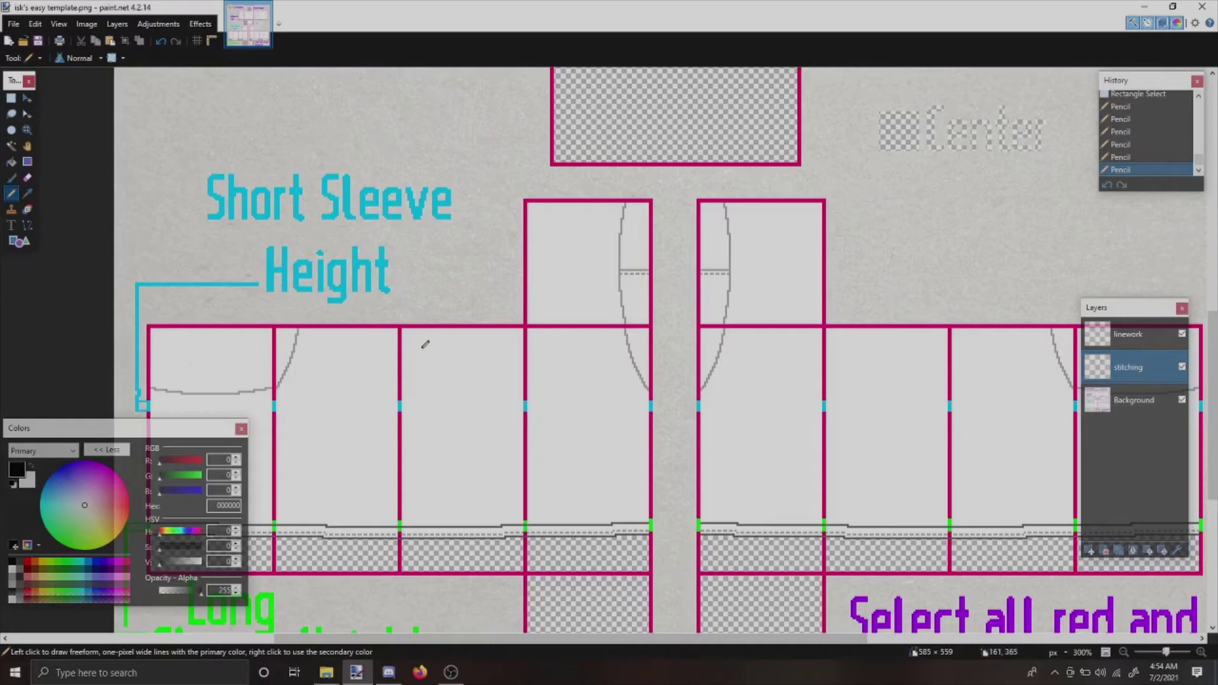
{"action": "scroll", "coordinate": [106, 394], "scroll_direction": "down", "scroll_amount": 5}
{"action": "scroll", "coordinate": [106, 394], "scroll_direction": "up", "scroll_amount": 4}
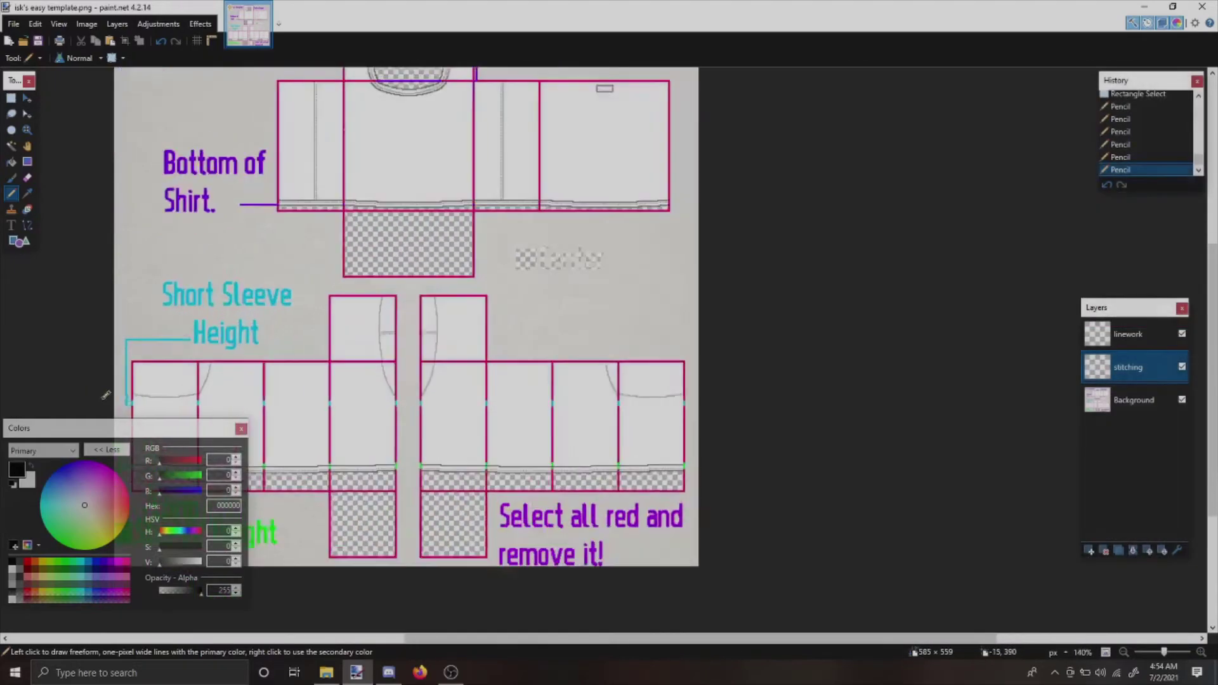
{"action": "scroll", "coordinate": [127, 398], "scroll_direction": "up", "scroll_amount": 8}
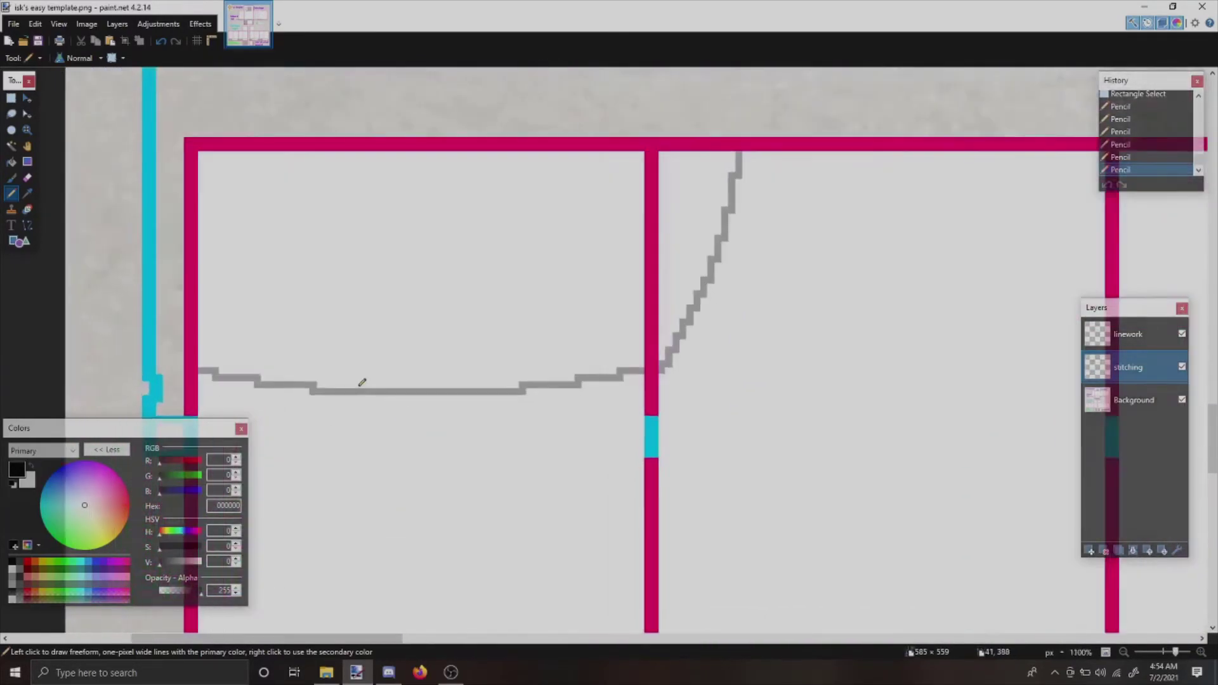
{"action": "scroll", "coordinate": [202, 365], "scroll_direction": "up", "scroll_amount": 2}
{"action": "scroll", "coordinate": [198, 350], "scroll_direction": "down", "scroll_amount": 5}
{"action": "scroll", "coordinate": [198, 350], "scroll_direction": "up", "scroll_amount": 8}
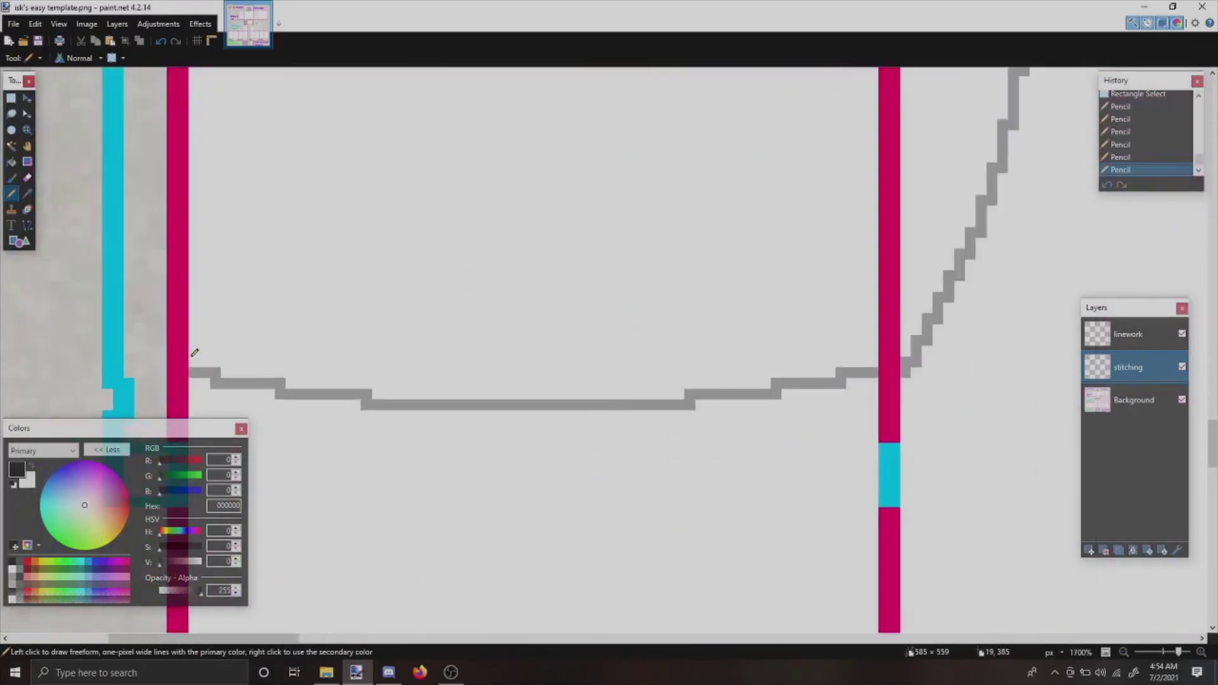
{"action": "mouse_move", "coordinate": [211, 349]}
{"action": "left_mouse_down"}
{"action": "mouse_move", "coordinate": [448, 381]}
{"action": "mouse_move", "coordinate": [477, 397]}
{"action": "mouse_move", "coordinate": [546, 394]}
{"action": "left_mouse_up"}
{"action": "left_click", "coordinate": [303, 364]}
{"action": "key", "text": "ctrl+z"}
{"action": "left_click", "coordinate": [470, 395]}
{"action": "key", "text": "ctrl+z"}
{"action": "left_click", "coordinate": [591, 394]}
{"action": "left_click", "coordinate": [577, 394]}
{"action": "left_click", "coordinate": [638, 394]}
{"action": "left_click", "coordinate": [622, 394]}
{"action": "left_click", "coordinate": [698, 394]}
{"action": "left_click", "coordinate": [683, 394]}
{"action": "key", "text": "ctrl+z"}
{"action": "left_click", "coordinate": [722, 394]}
{"action": "left_click_drag", "start_coordinate": [668, 394], "coordinate": [775, 394]}
{"action": "left_click", "coordinate": [821, 394]}
{"action": "left_click", "coordinate": [805, 394]}
{"action": "left_click_drag", "start_coordinate": [850, 394], "coordinate": [866, 394]}
- Continue the dashed stitching along the rising end of the armhole curve up to the border with the second sleeve panel
{"action": "left_click", "coordinate": [897, 379]}
{"action": "left_click", "coordinate": [912, 379]}
{"action": "left_click", "coordinate": [942, 379]}
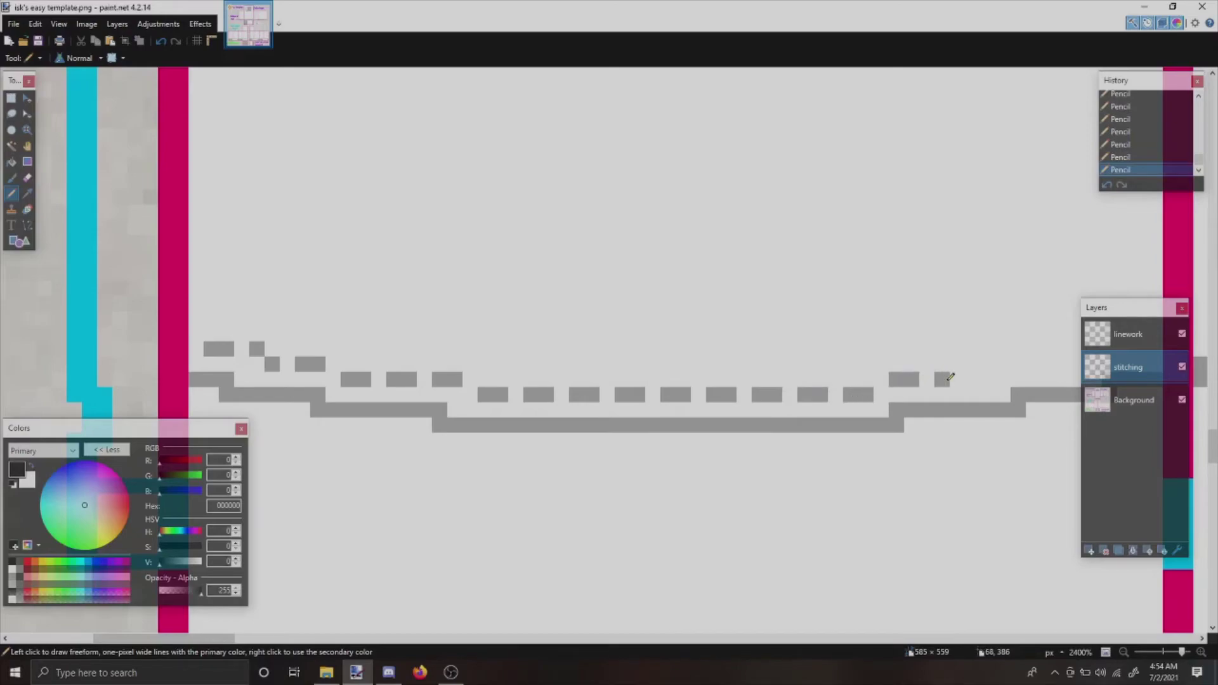
{"action": "left_click", "coordinate": [957, 378]}
{"action": "left_click", "coordinate": [988, 378]}
{"action": "left_click", "coordinate": [1003, 364]}
{"action": "left_click", "coordinate": [1033, 364]}
{"action": "left_click", "coordinate": [1049, 363]}
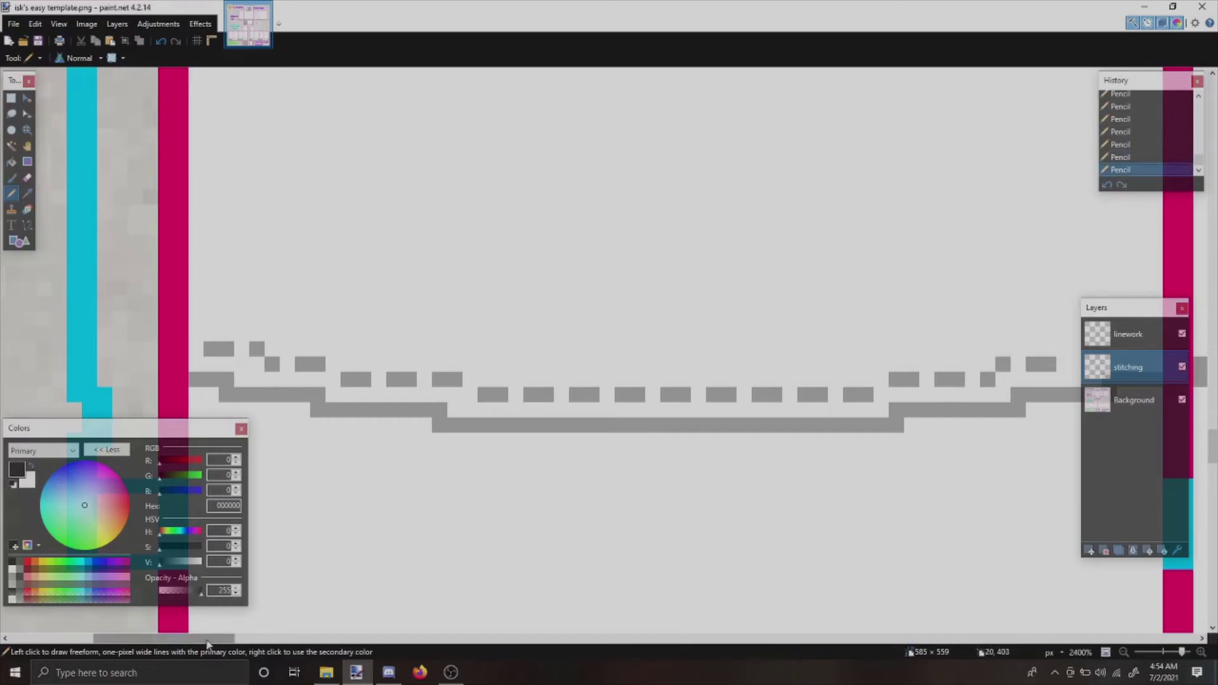
{"action": "left_click_drag", "start_coordinate": [216, 639], "coordinate": [282, 639]}
{"action": "left_click", "coordinate": [516, 364]}
{"action": "left_click", "coordinate": [527, 348]}
{"action": "left_click", "coordinate": [558, 349]}
{"action": "left_click", "coordinate": [573, 348]}
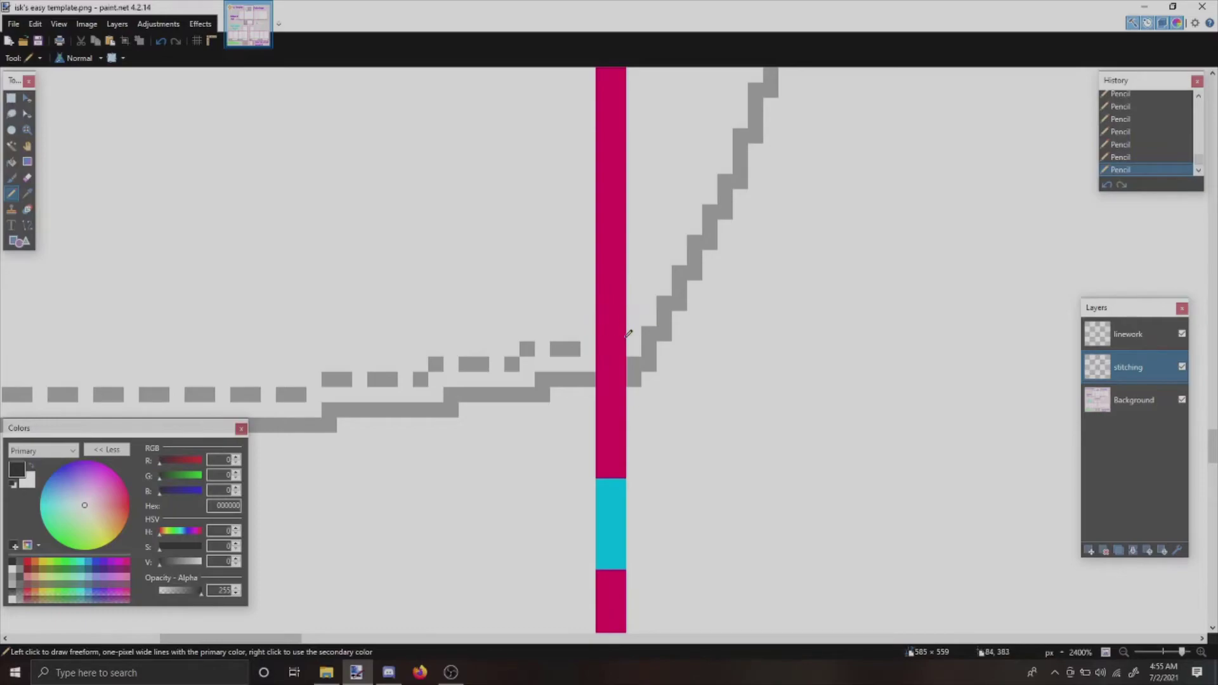
- Draw short stepped stitch dashes along the inside of the steep armhole curve in the second sleeve panel, up to its upper border
{"action": "left_click", "coordinate": [589, 318]}
{"action": "left_click", "coordinate": [634, 287]}
{"action": "left_click_drag", "start_coordinate": [648, 257], "coordinate": [710, 150]}
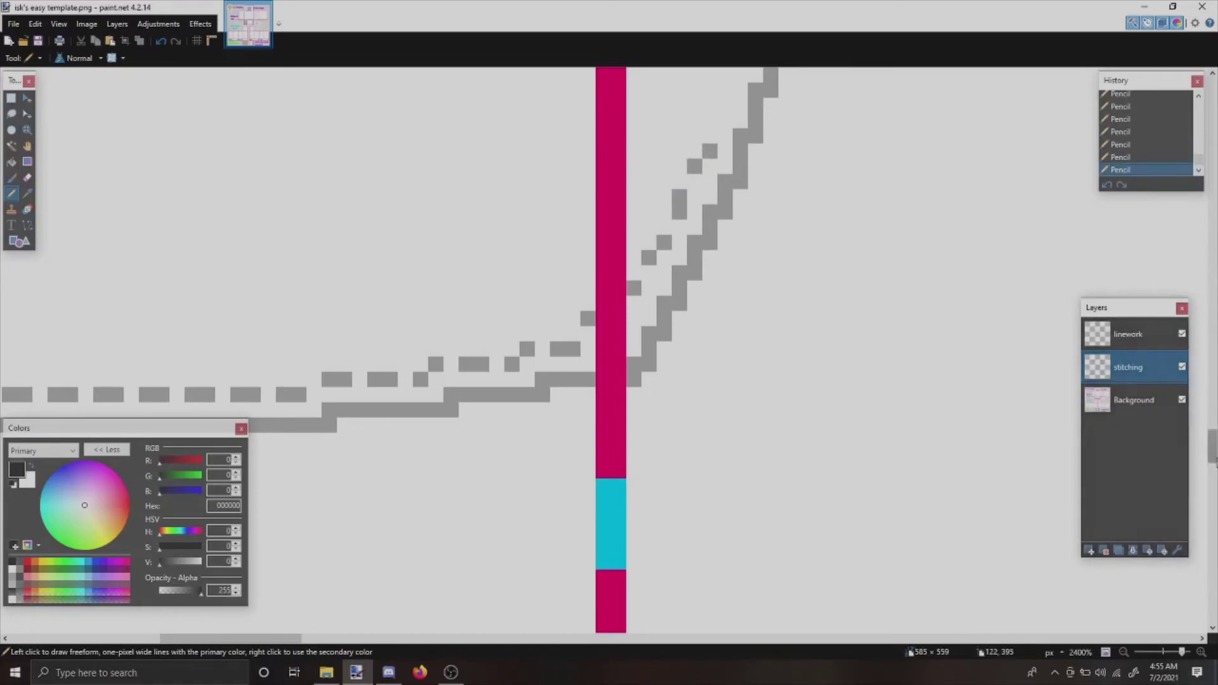
{"action": "scroll", "coordinate": [829, 470], "scroll_direction": "up", "scroll_amount": 5}
{"action": "left_click_drag", "start_coordinate": [711, 420], "coordinate": [726, 406]}
{"action": "left_click", "coordinate": [725, 379]}
{"action": "left_click", "coordinate": [741, 365]}
{"action": "left_click", "coordinate": [741, 334]}
{"action": "left_click", "coordinate": [740, 319]}
{"action": "left_click", "coordinate": [755, 289]}
{"action": "left_click", "coordinate": [756, 274]}
{"action": "left_click", "coordinate": [755, 228]}
{"action": "key", "text": "ctrl+z"}
{"action": "left_click", "coordinate": [755, 243]}
{"action": "left_click", "coordinate": [773, 226]}
{"action": "scroll", "coordinate": [716, 324], "scroll_direction": "down", "scroll_amount": 2}
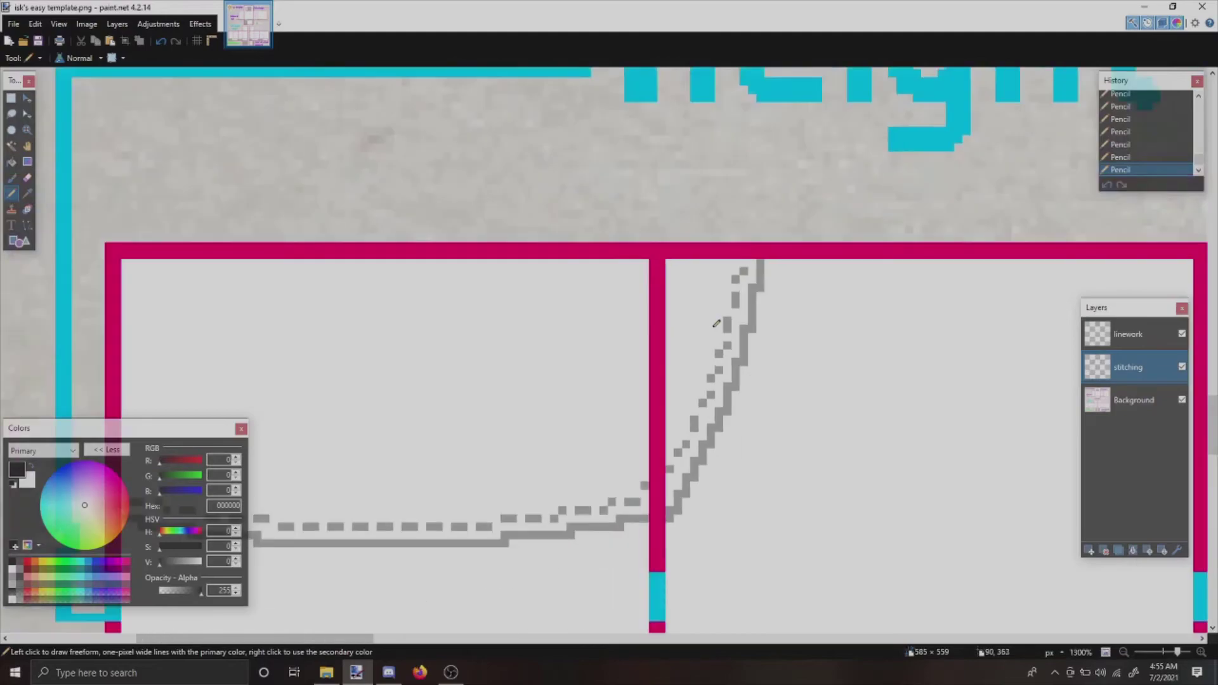
- Check the seam's height across the left sleeve with a one-pixel-high selection running from its outer border to the armhole curve at the inner edge
{"action": "key", "text": "s"}
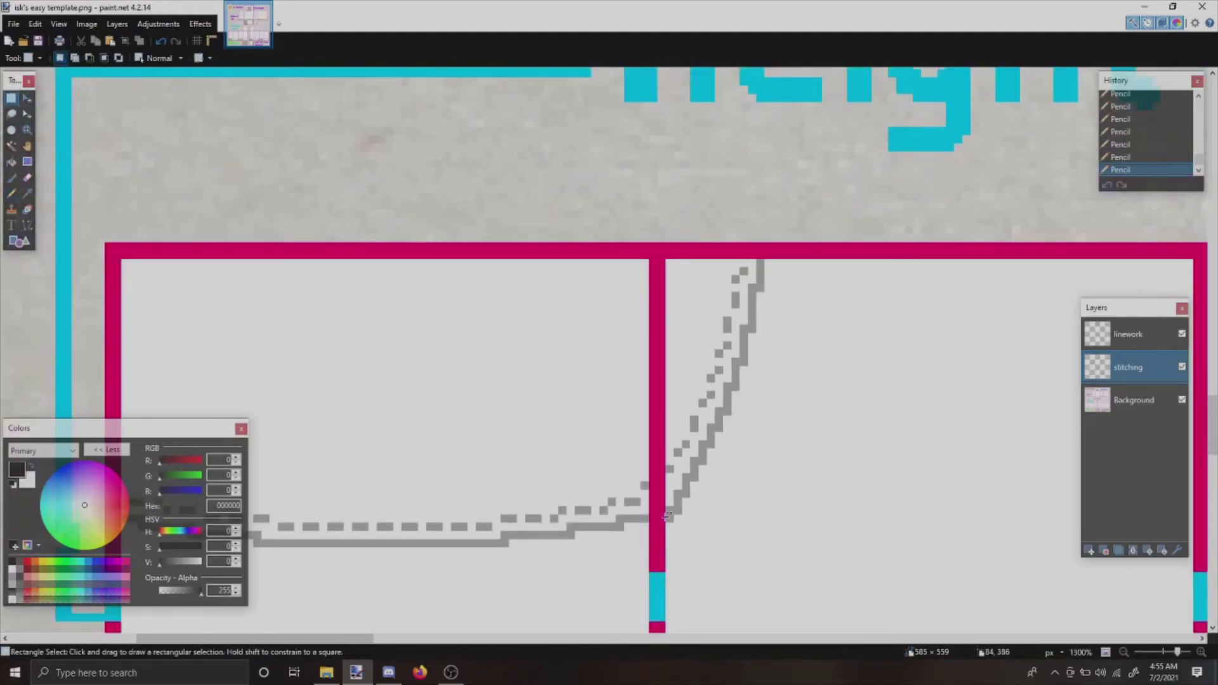
{"action": "scroll", "coordinate": [687, 477], "scroll_direction": "down", "scroll_amount": 1}
{"action": "scroll", "coordinate": [686, 477], "scroll_direction": "down", "scroll_amount": 1}
{"action": "left_click_drag", "start_coordinate": [123, 329], "coordinate": [126, 366]}
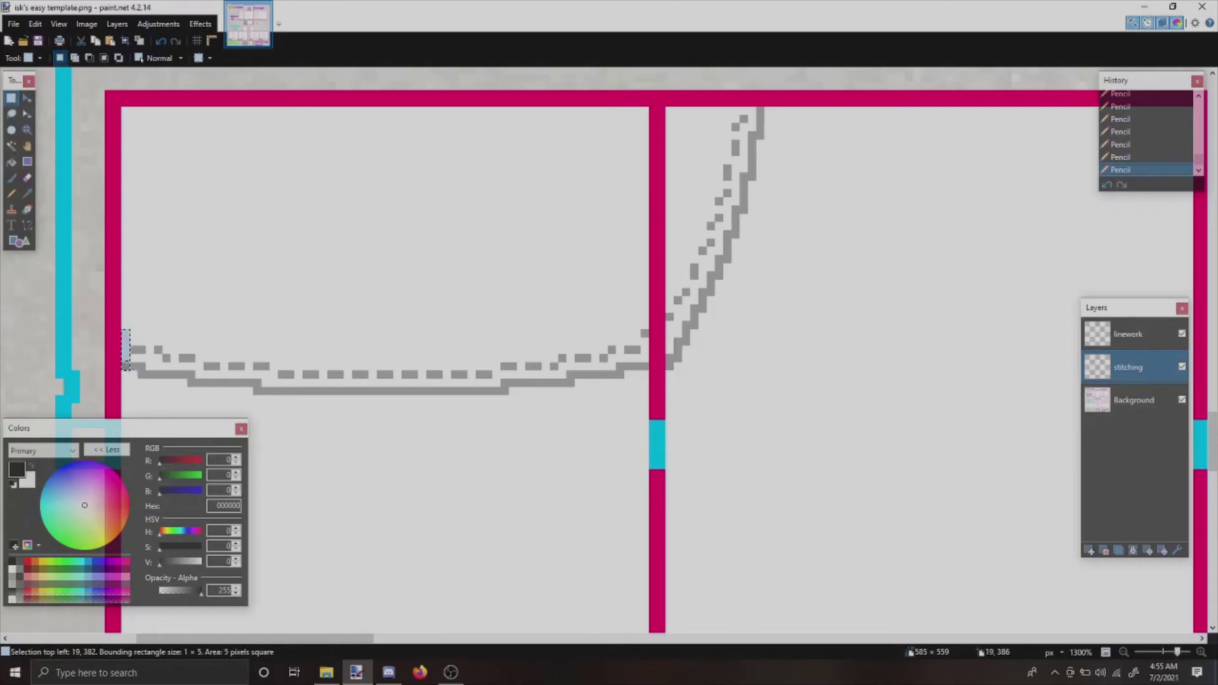
{"action": "left_click_drag", "start_coordinate": [126, 366], "coordinate": [977, 384]}
{"action": "left_click", "coordinate": [752, 365]}
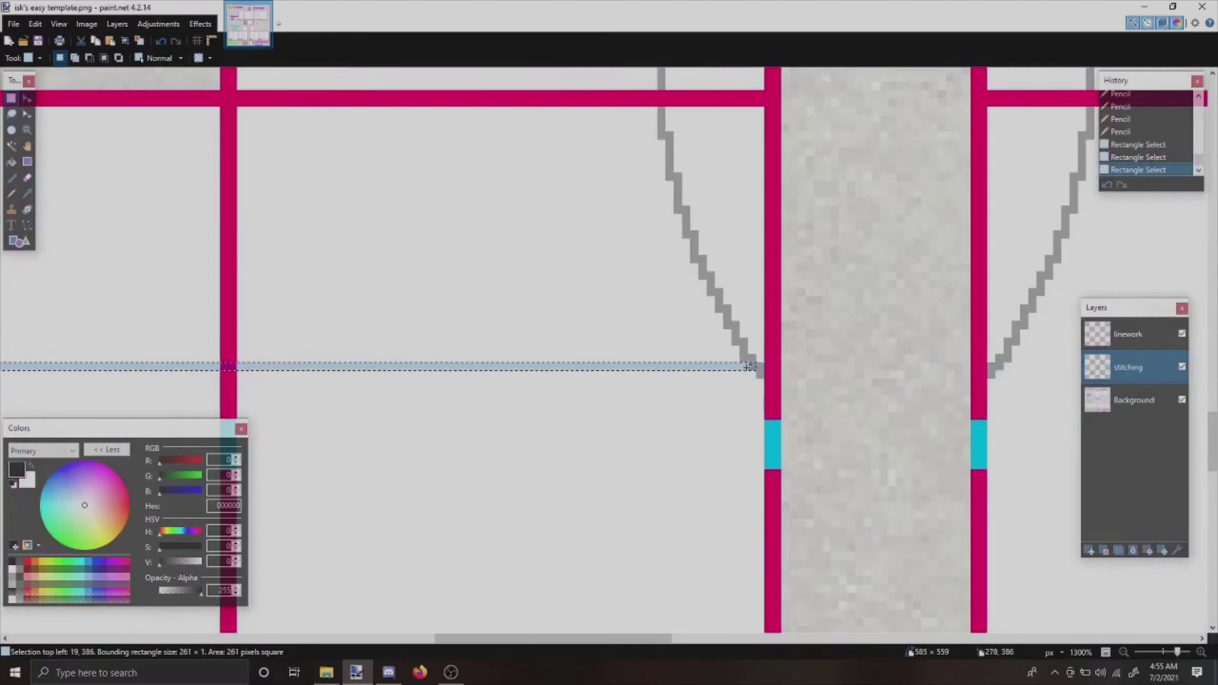
- Draw stitch dashes inside the armhole curve at the left sleeve's inner edge, from its lowest point up to the stitched shoulder line
{"action": "key", "text": "p"}
{"action": "left_click", "coordinate": [761, 342]}
{"action": "left_click", "coordinate": [755, 332]}
{"action": "left_click", "coordinate": [753, 322]}
{"action": "left_click", "coordinate": [744, 308]}
{"action": "left_click", "coordinate": [735, 291]}
{"action": "left_click", "coordinate": [728, 283]}
{"action": "left_click", "coordinate": [734, 284]}
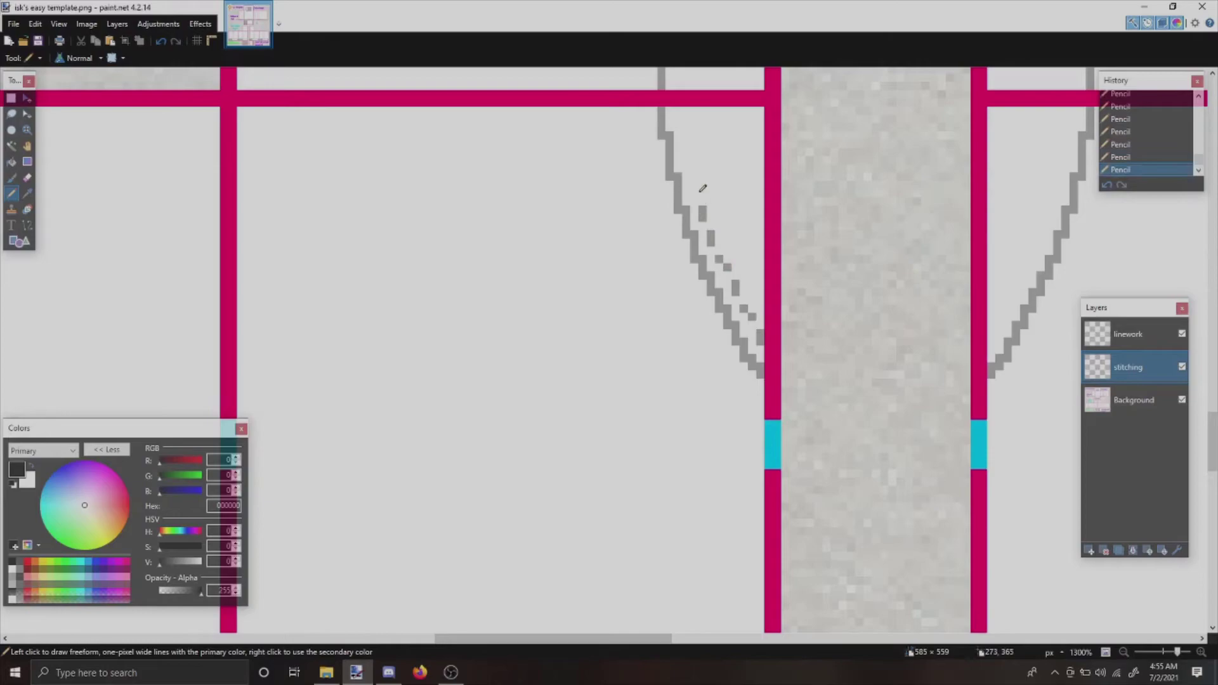
{"action": "key", "text": "ctrl+z"}
{"action": "left_click", "coordinate": [694, 167]}
{"action": "left_click", "coordinate": [694, 160]}
{"action": "key", "text": "ctrl+z"}
{"action": "left_click", "coordinate": [688, 159]}
{"action": "left_click_drag", "start_coordinate": [1213, 423], "coordinate": [1213, 394]}
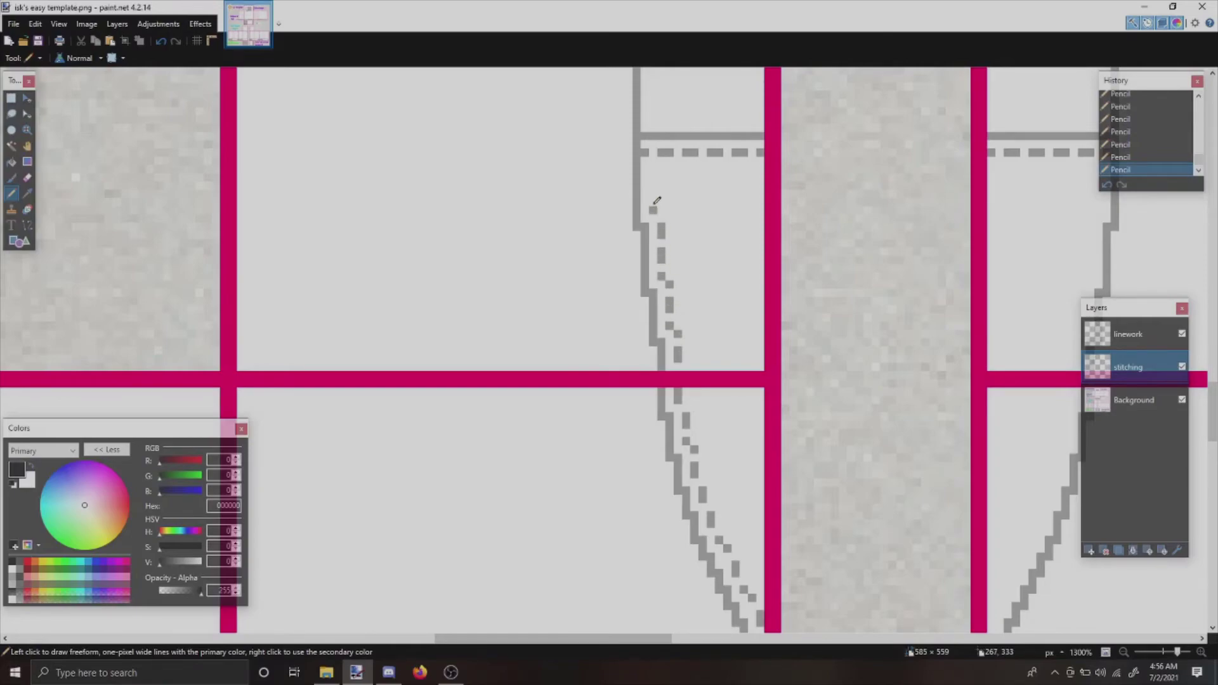
{"action": "left_click", "coordinate": [655, 164]}
{"action": "scroll", "coordinate": [1213, 390], "scroll_direction": "up", "scroll_amount": 2}
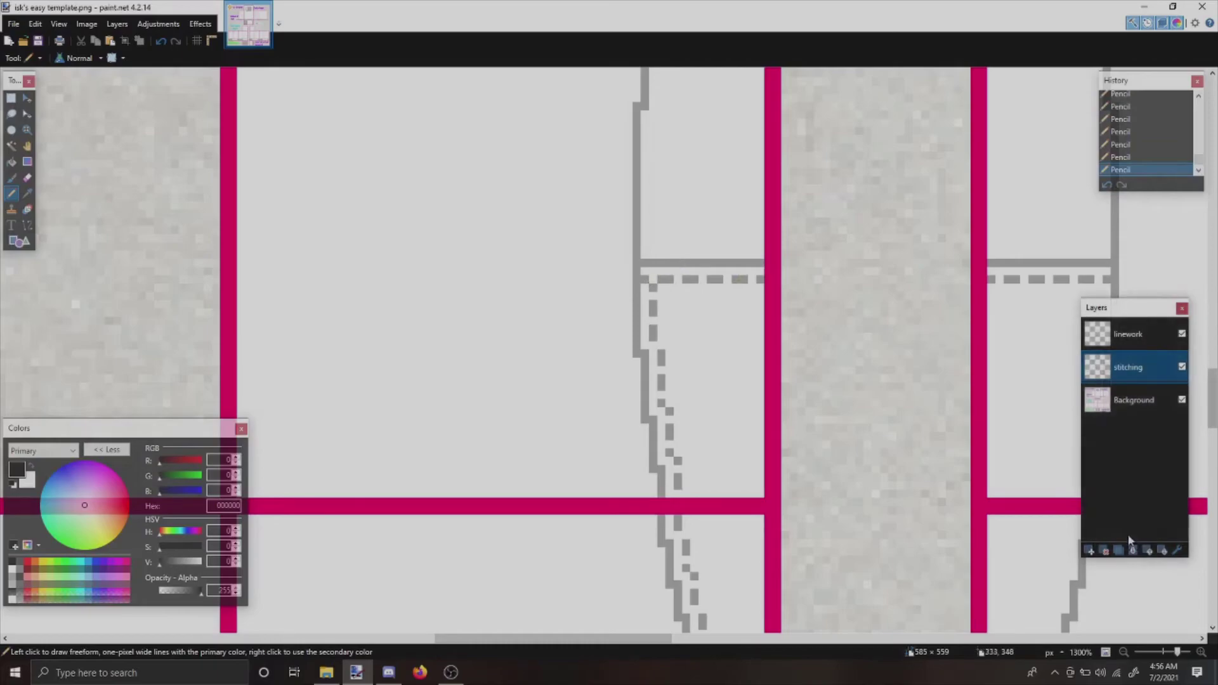
- Draw stitch dashes inside the armhole curve of the left sleeve's top square, from its upper border down to the shoulder line
{"action": "left_click_drag", "start_coordinate": [618, 642], "coordinate": [696, 639]}
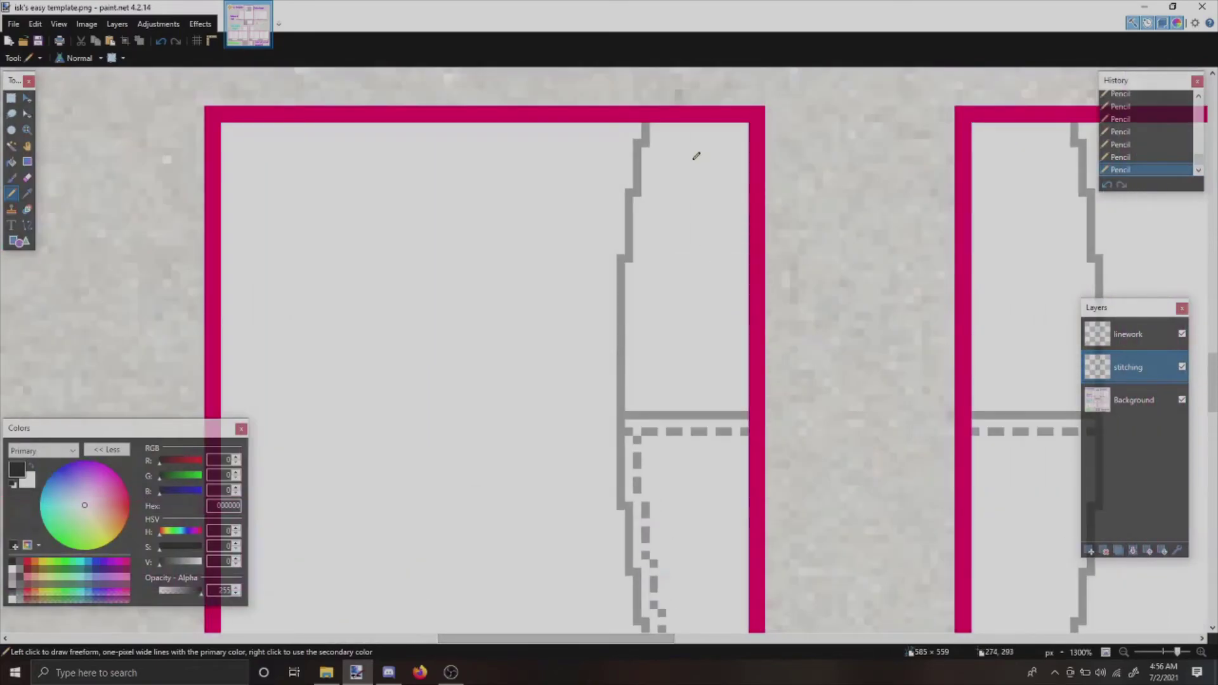
{"action": "left_click_drag", "start_coordinate": [664, 122], "coordinate": [664, 132]}
{"action": "left_click_drag", "start_coordinate": [663, 639], "coordinate": [495, 606]}
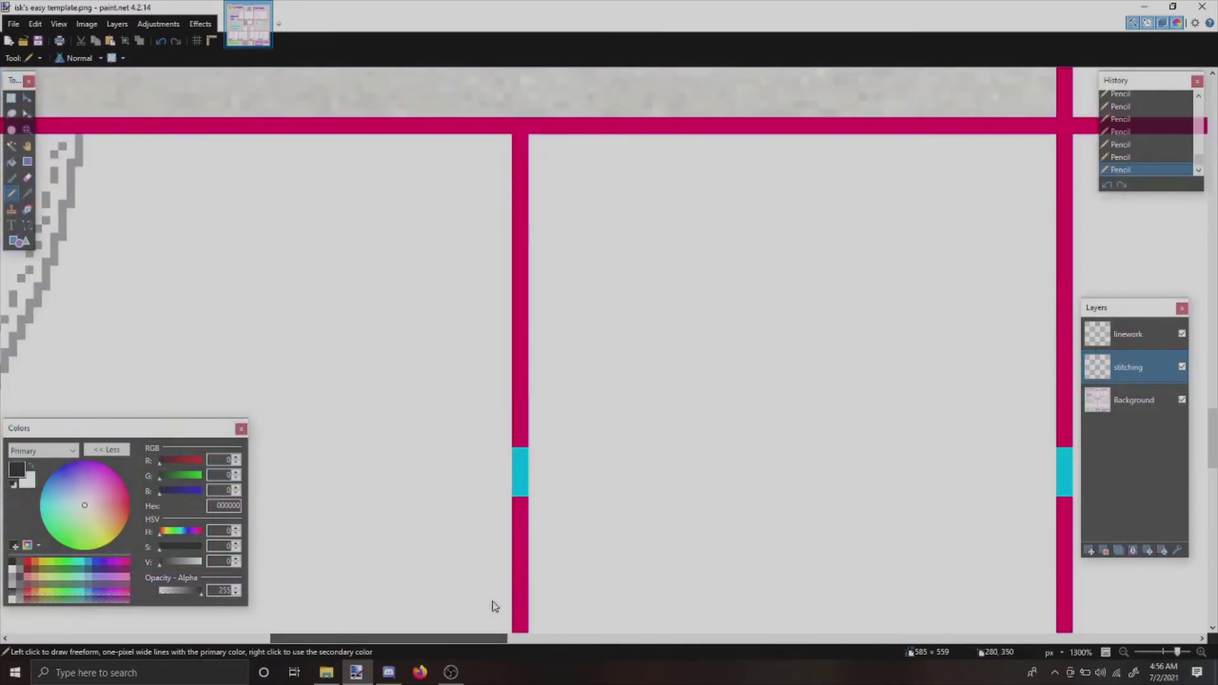
{"action": "scroll", "coordinate": [495, 607], "scroll_direction": "right", "scroll_amount": 7}
{"action": "scroll", "coordinate": [691, 569], "scroll_direction": "up", "scroll_amount": 2}
{"action": "scroll", "coordinate": [691, 569], "scroll_direction": "up", "scroll_amount": 7}
{"action": "left_click", "coordinate": [501, 213]}
{"action": "key", "text": "ctrl+z"}
{"action": "left_click", "coordinate": [501, 209]}
{"action": "key", "text": "ctrl+z"}
{"action": "key", "text": "ctrl+z"}
{"action": "left_click", "coordinate": [496, 210]}
{"action": "key", "text": "ctrl+z"}
{"action": "left_click_drag", "start_coordinate": [494, 209], "coordinate": [494, 218]}
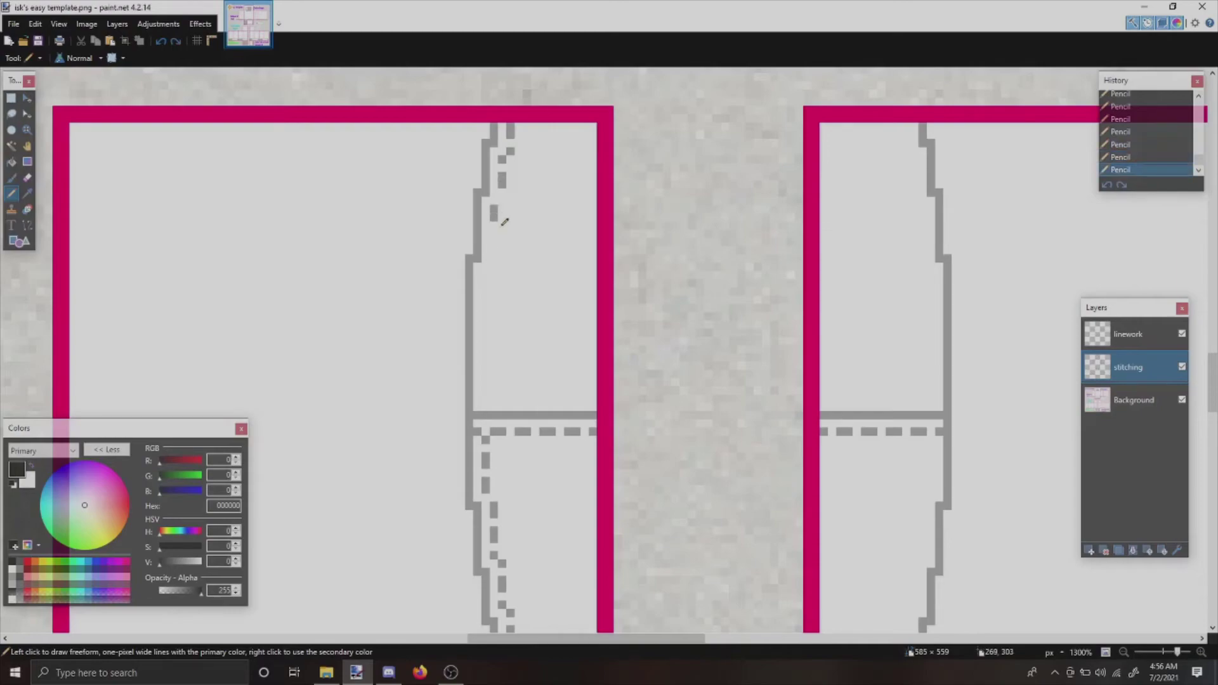
{"action": "key", "text": "ctrl+z"}
{"action": "key", "text": "ctrl+z"}
{"action": "key", "text": "ctrl+y"}
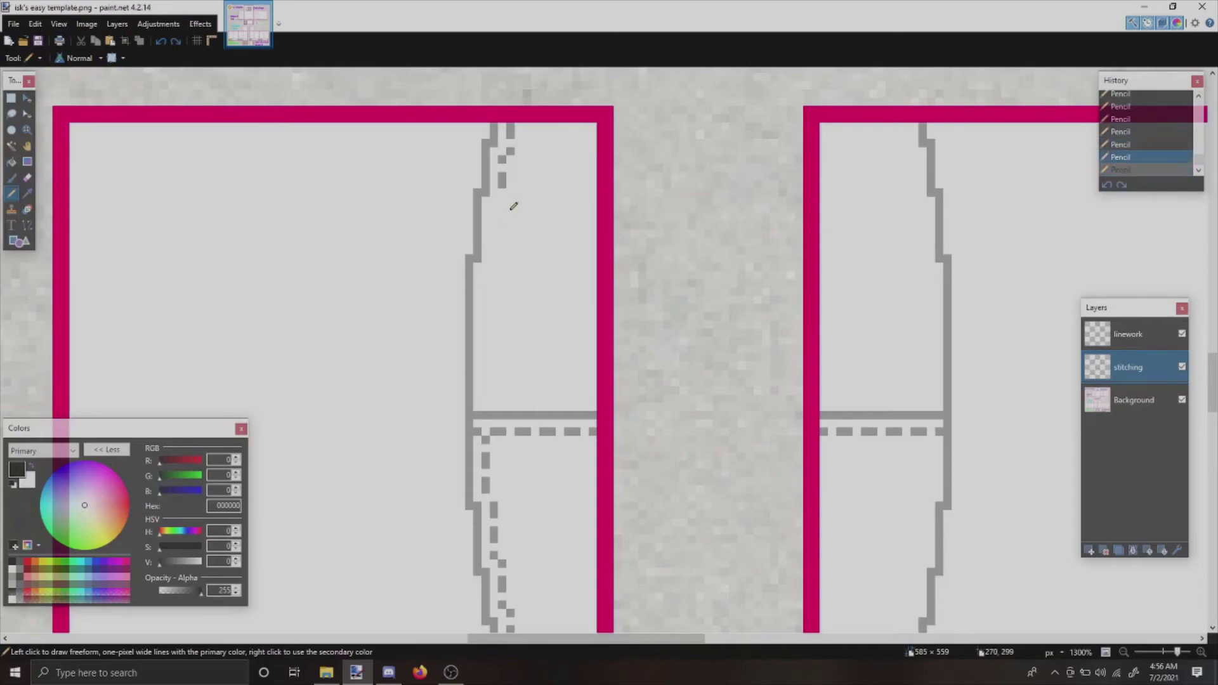
{"action": "left_click", "coordinate": [500, 217]}
{"action": "key", "text": "ctrl+z"}
{"action": "left_click", "coordinate": [495, 210]}
{"action": "left_click", "coordinate": [494, 226]}
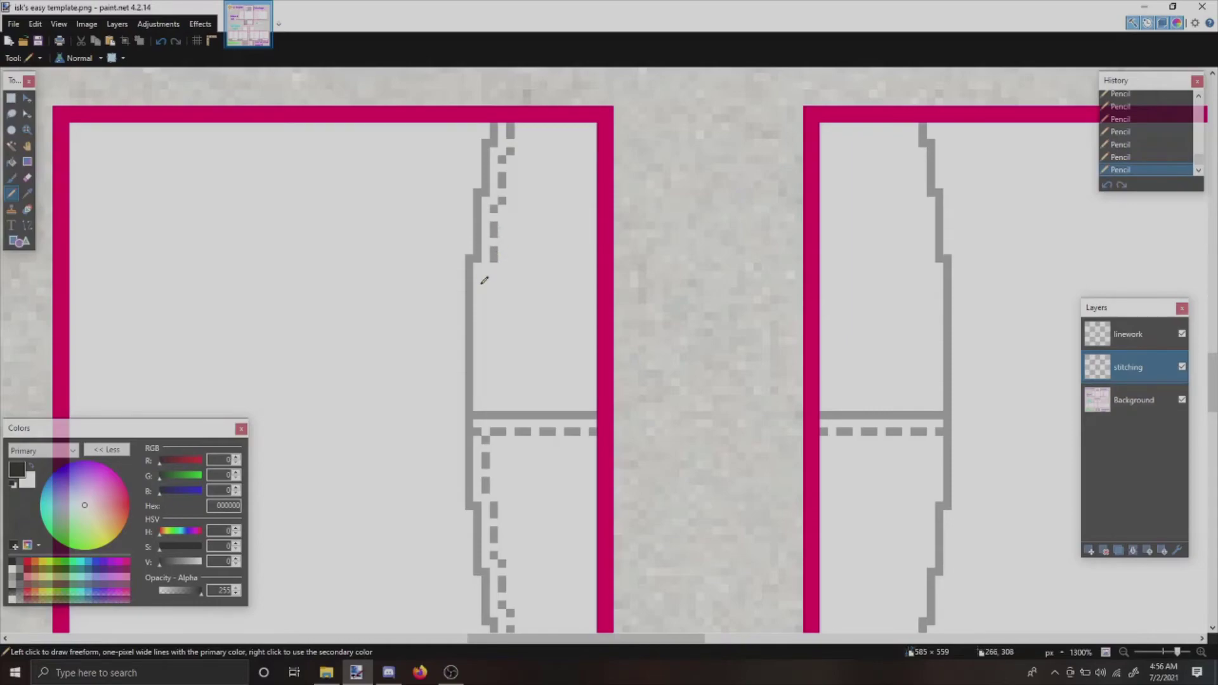
{"action": "left_click", "coordinate": [486, 305]}
{"action": "left_click", "coordinate": [486, 381]}
{"action": "left_click", "coordinate": [486, 399]}
{"action": "left_click", "coordinate": [485, 407]}
- Copy the left sleeve's armhole and shoulder stitching onto a new layer and flip that layer horizontally
{"action": "scroll", "coordinate": [611, 348], "scroll_direction": "down", "scroll_amount": 9}
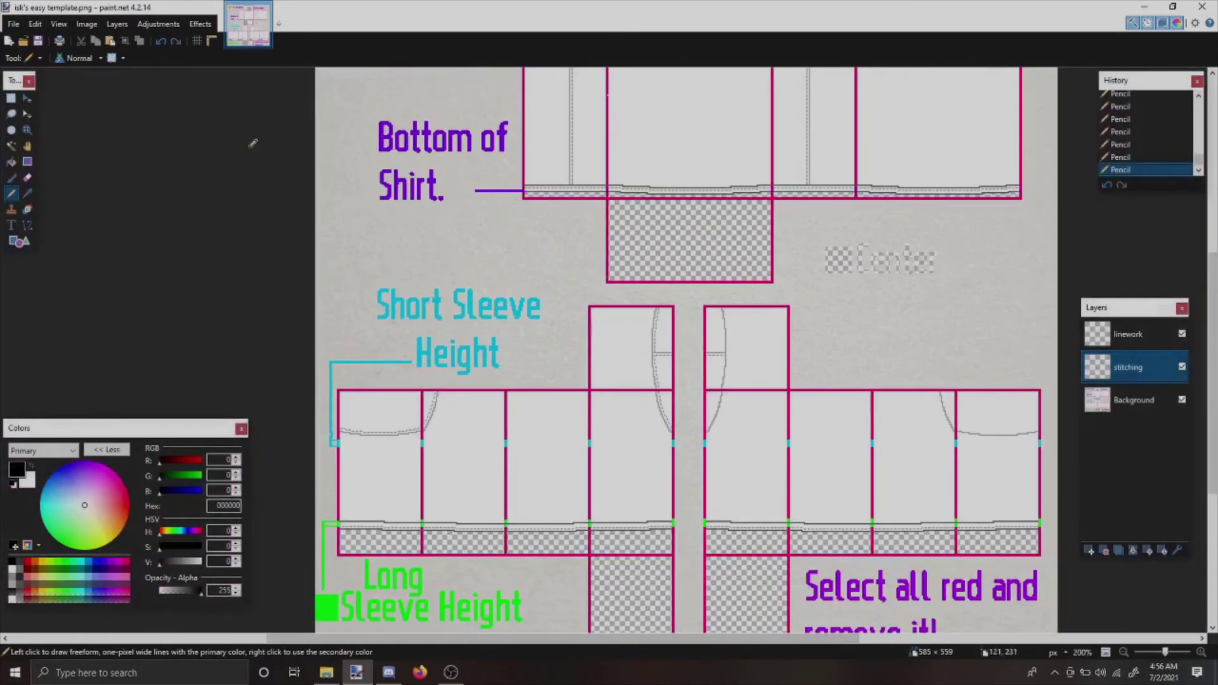
{"action": "left_click", "coordinate": [11, 99]}
{"action": "left_click_drag", "start_coordinate": [689, 297], "coordinate": [315, 499]}
{"action": "left_click", "coordinate": [1089, 552]}
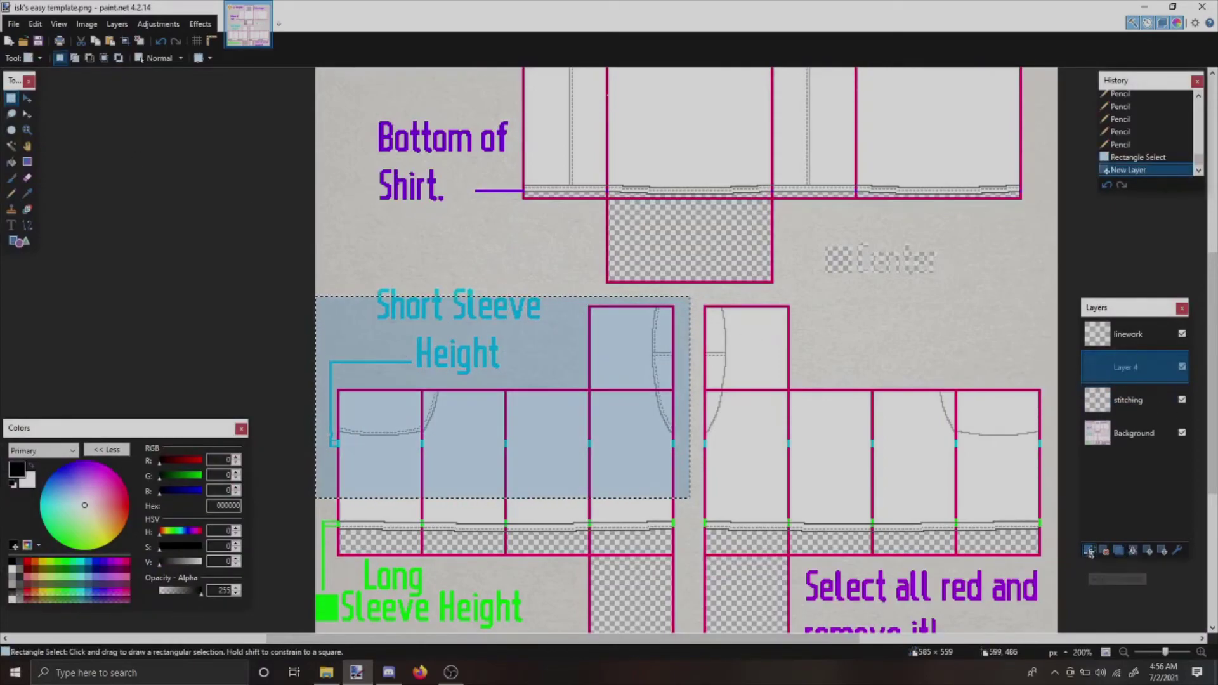
{"action": "key", "text": "ctrl+v"}
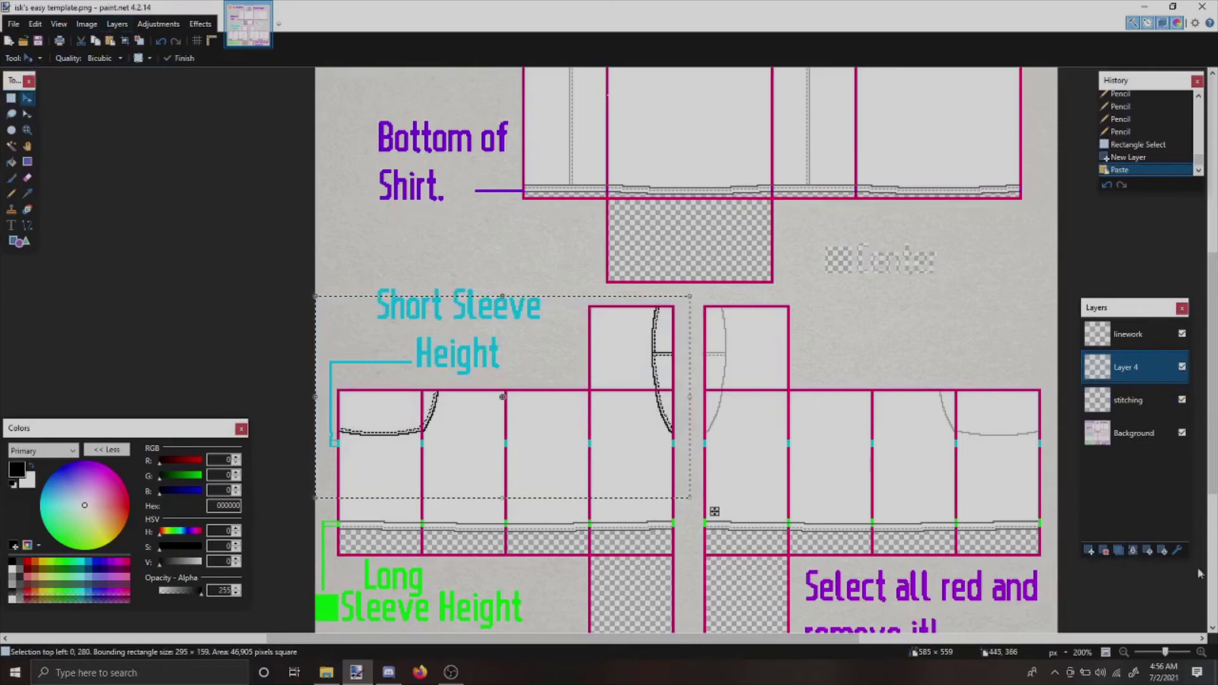
{"action": "left_click", "coordinate": [117, 24]}
{"action": "left_click", "coordinate": [153, 139]}
- Align the mirrored stitching with the right sleeve's seam lines, merge it down into the stitching layer and clear the selection
{"action": "scroll", "coordinate": [762, 366], "scroll_direction": "up", "scroll_amount": 1}
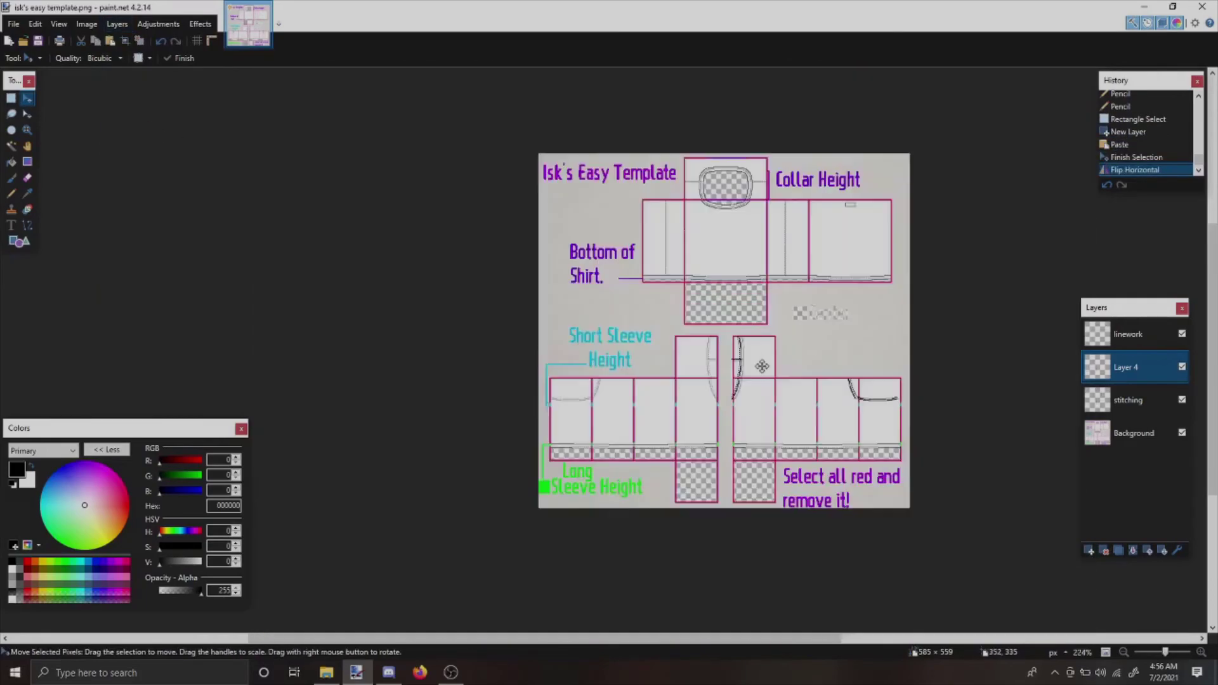
{"action": "scroll", "coordinate": [762, 366], "scroll_direction": "up", "scroll_amount": 3}
{"action": "key", "text": "ctrl+a"}
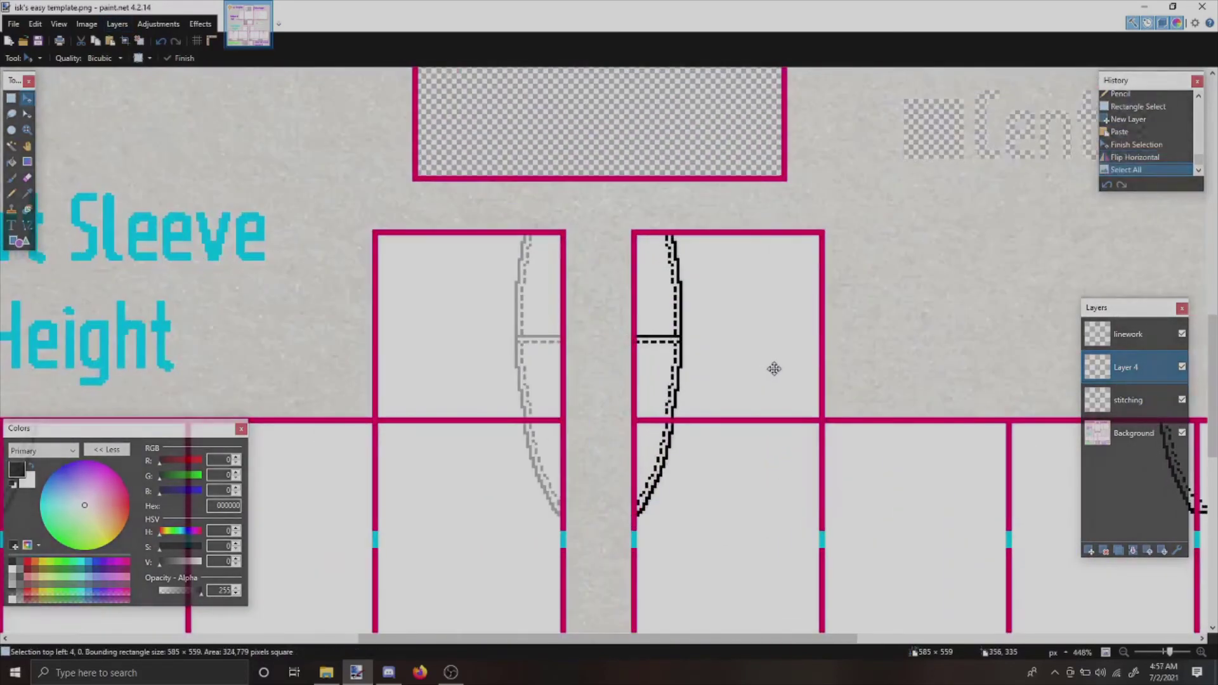
{"action": "left_click_drag", "start_coordinate": [762, 366], "coordinate": [774, 369]}
{"action": "left_click", "coordinate": [1132, 550]}
{"action": "scroll", "coordinate": [653, 470], "scroll_direction": "down", "scroll_amount": 3}
{"action": "scroll", "coordinate": [653, 470], "scroll_direction": "down", "scroll_amount": 5}
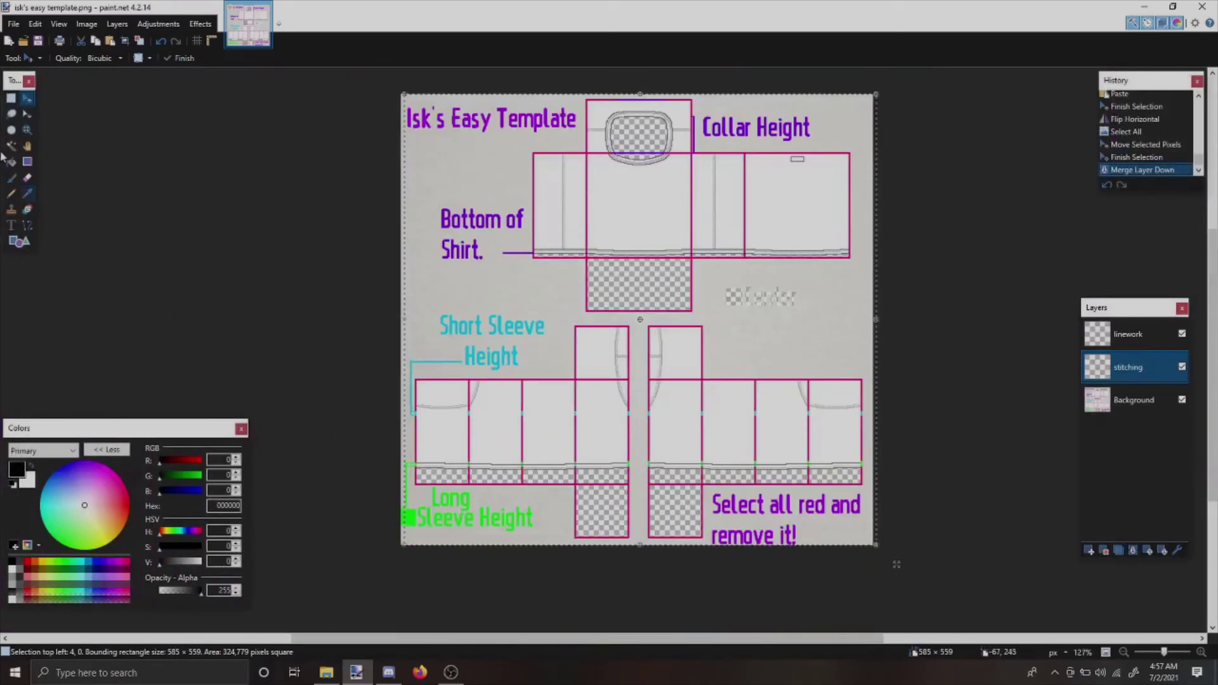
{"action": "left_click", "coordinate": [11, 98]}
{"action": "left_click", "coordinate": [210, 190]}
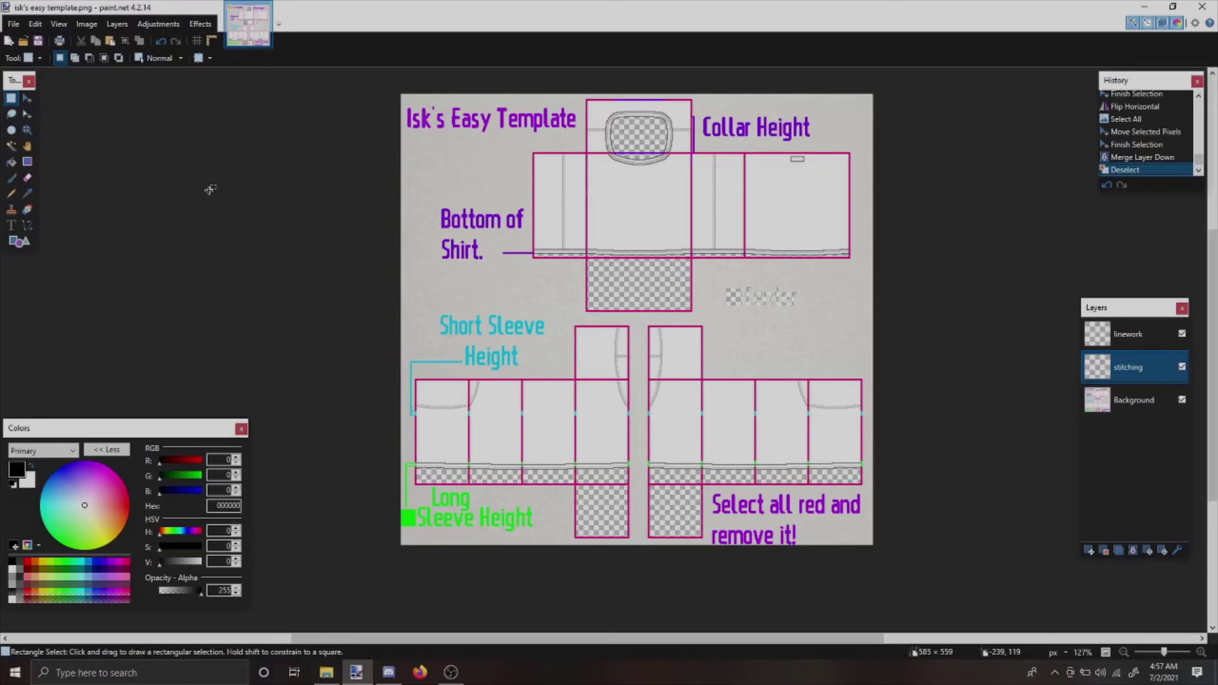
- Open fabric.png from the shader folder as a separate image and select its whole canvas
{"action": "left_click", "coordinate": [326, 672]}
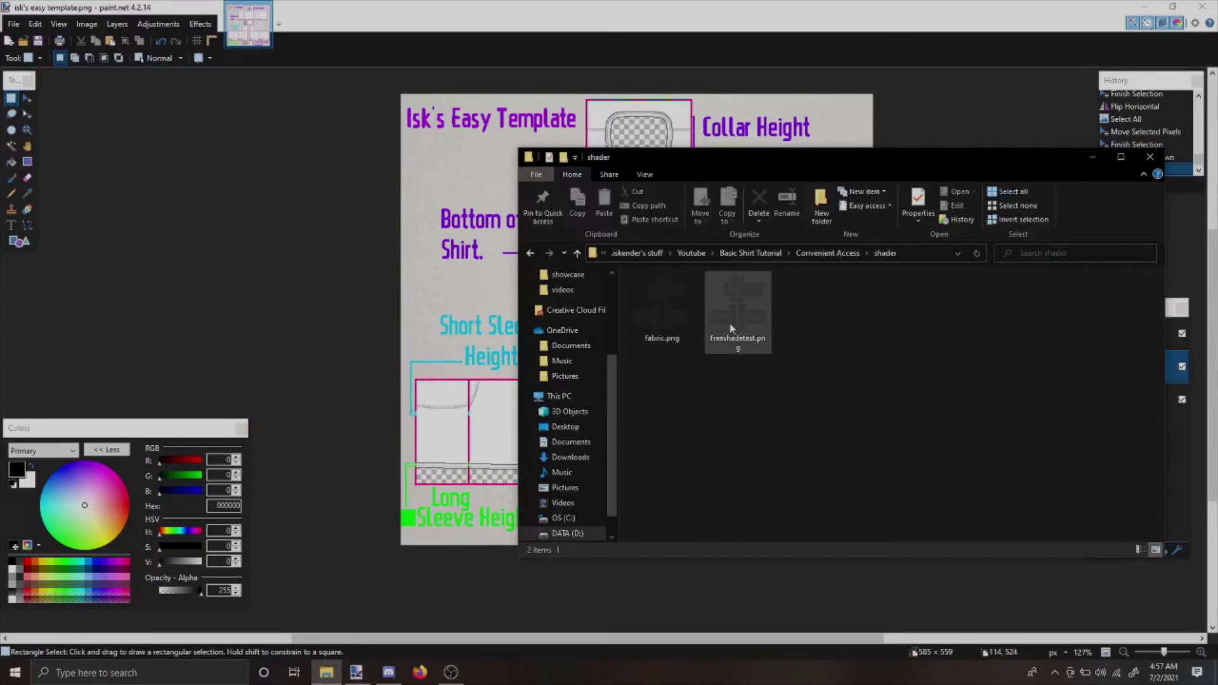
{"action": "key", "text": "alt+Left"}
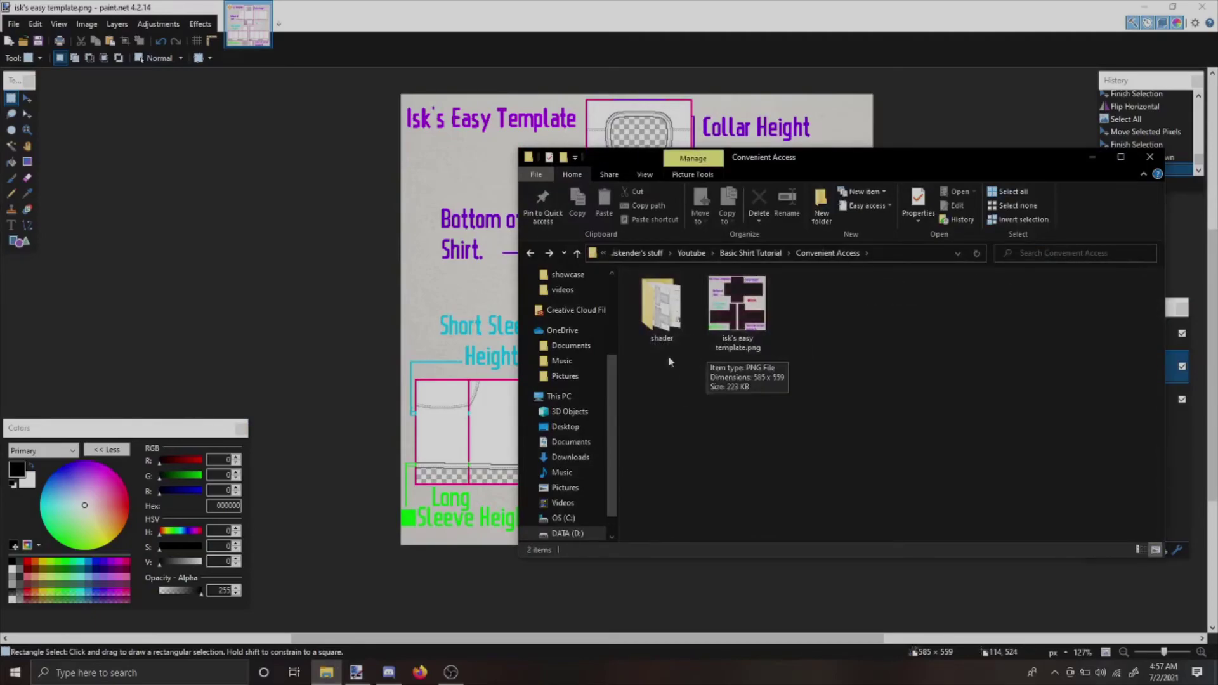
{"action": "double_click", "coordinate": [668, 335]}
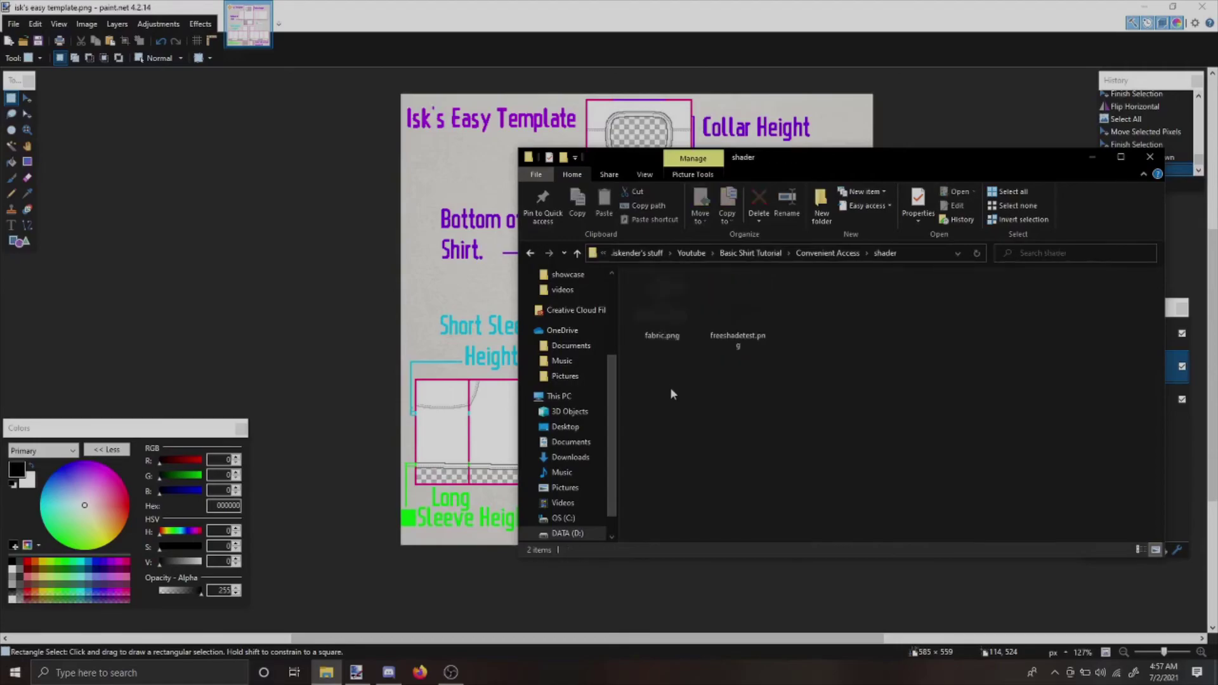
{"action": "mouse_move", "coordinate": [661, 305]}
{"action": "left_mouse_down"}
{"action": "mouse_move", "coordinate": [546, 359]}
{"action": "mouse_move", "coordinate": [332, 351]}
{"action": "mouse_move", "coordinate": [607, 342]}
{"action": "left_mouse_up"}
{"action": "left_click", "coordinate": [606, 342]}
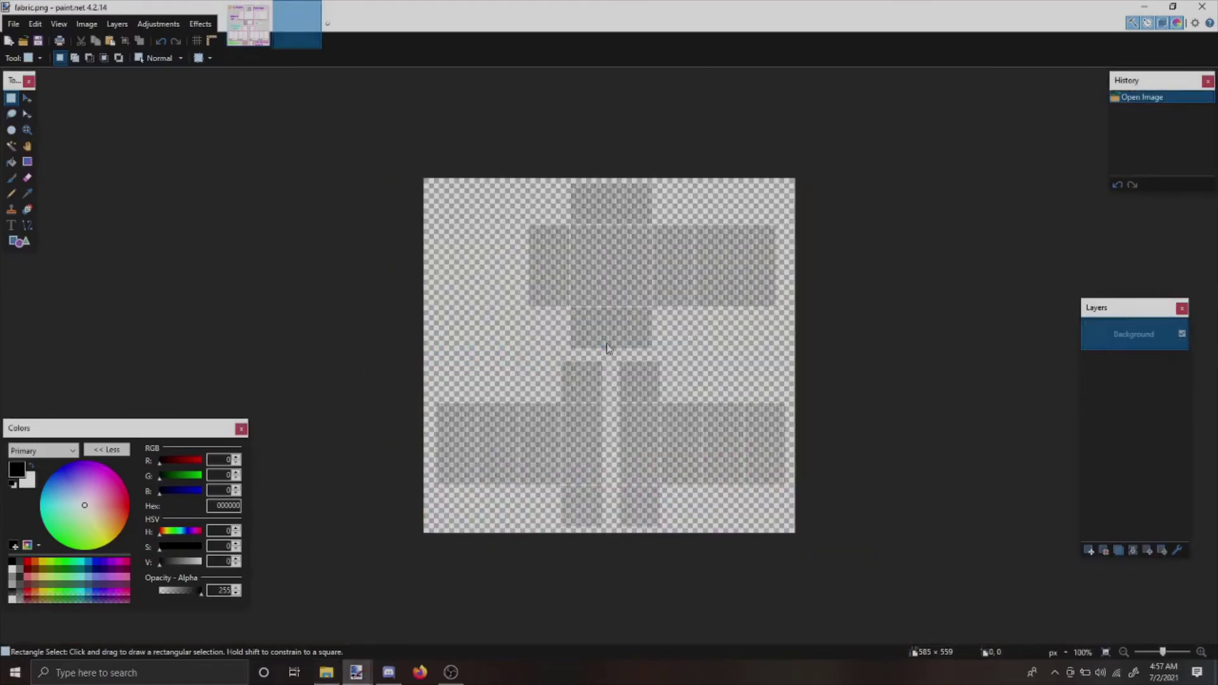
{"action": "key", "text": "ctrl+a"}
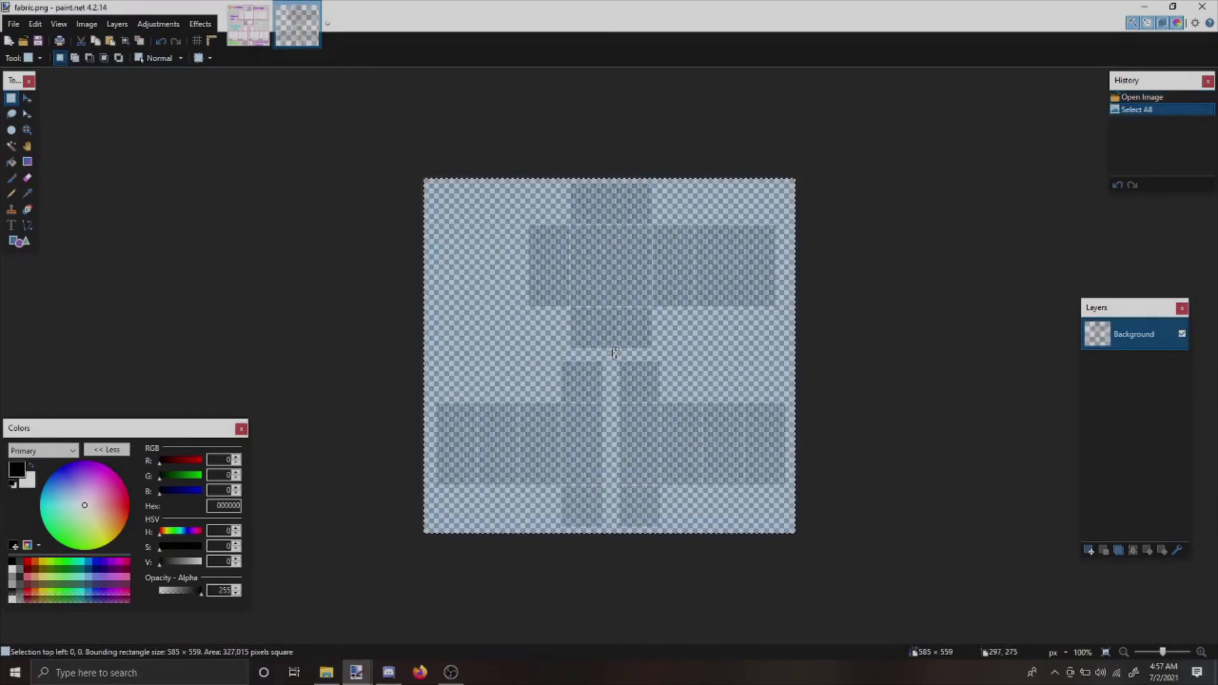
- Import fabric.png into the shirt template as a new layer
{"action": "left_click", "coordinate": [257, 33]}
{"action": "key", "text": "alt+Tab"}
{"action": "left_click_drag", "start_coordinate": [668, 314], "coordinate": [481, 338]}
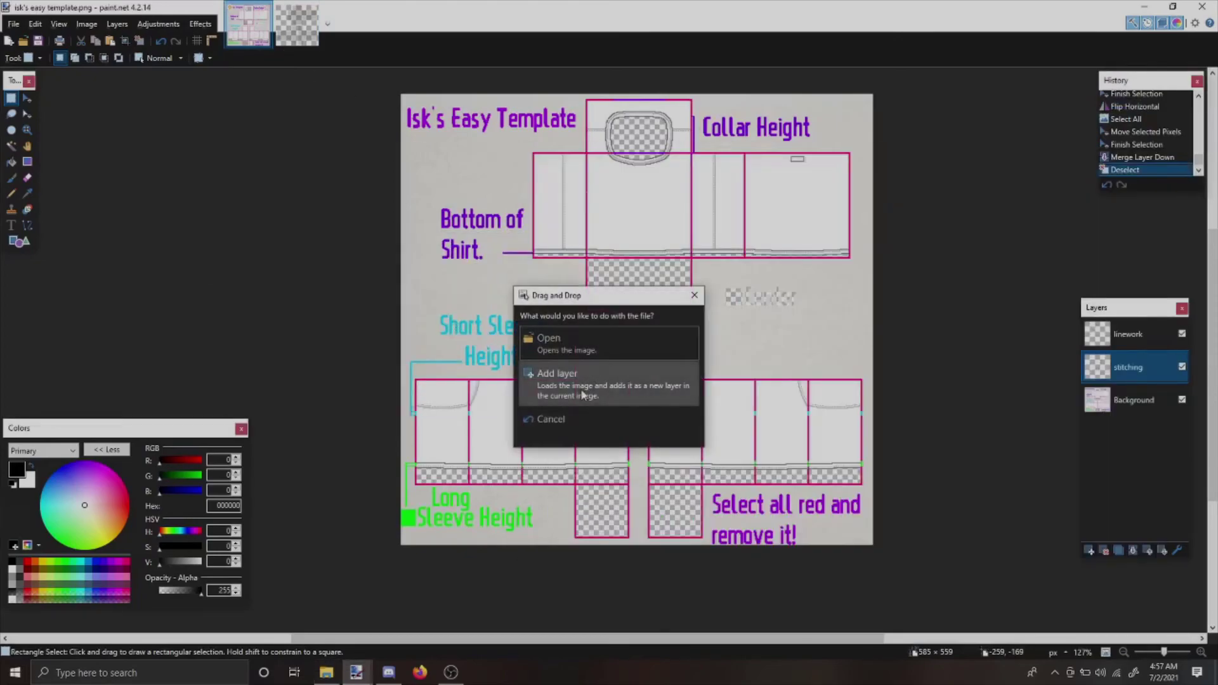
{"action": "left_click", "coordinate": [582, 392]}
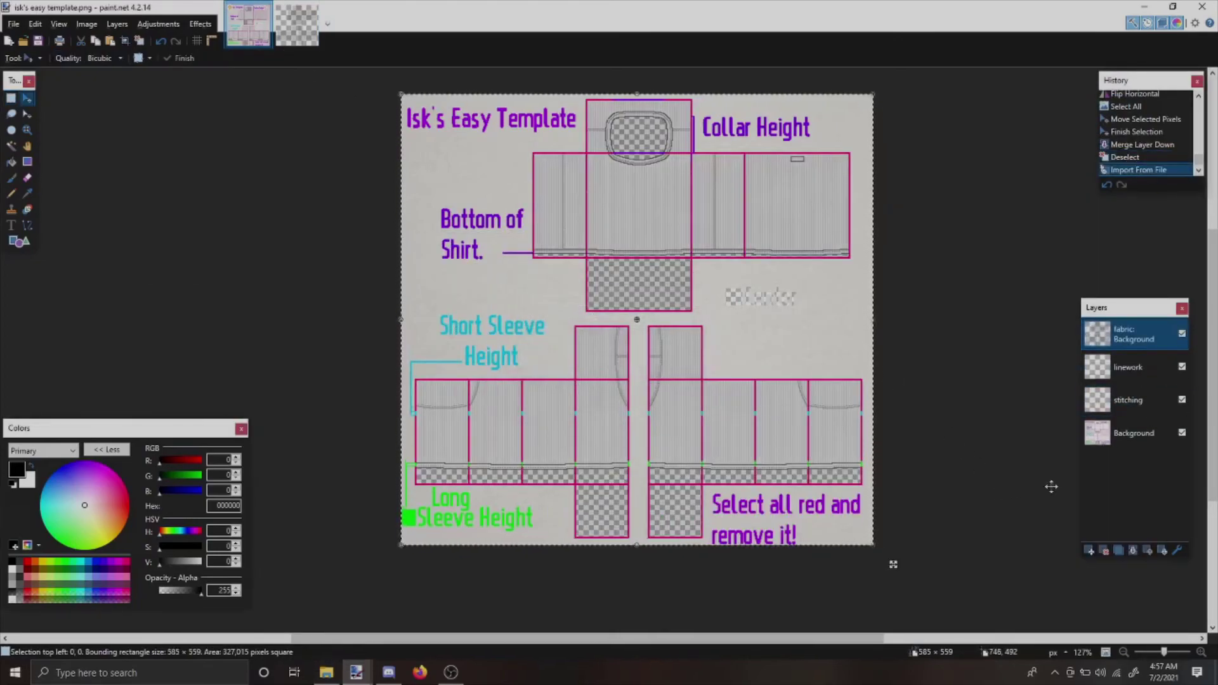
- Rename the imported layer fabric, set its blend mode to Multiply and lower its opacity to about 75
{"action": "left_click", "coordinate": [1179, 551]}
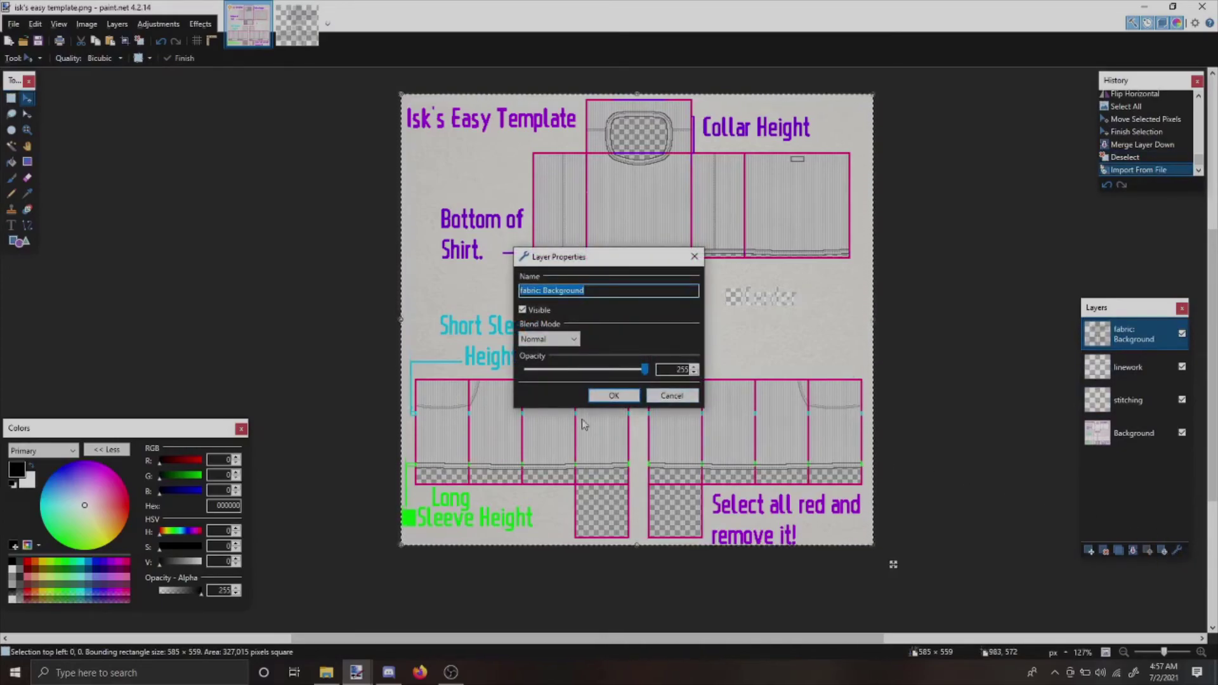
{"action": "key", "text": "BackSpace"}
{"action": "type", "text": "fabric"}
{"action": "left_click", "coordinate": [555, 339]}
{"action": "left_click", "coordinate": [557, 366]}
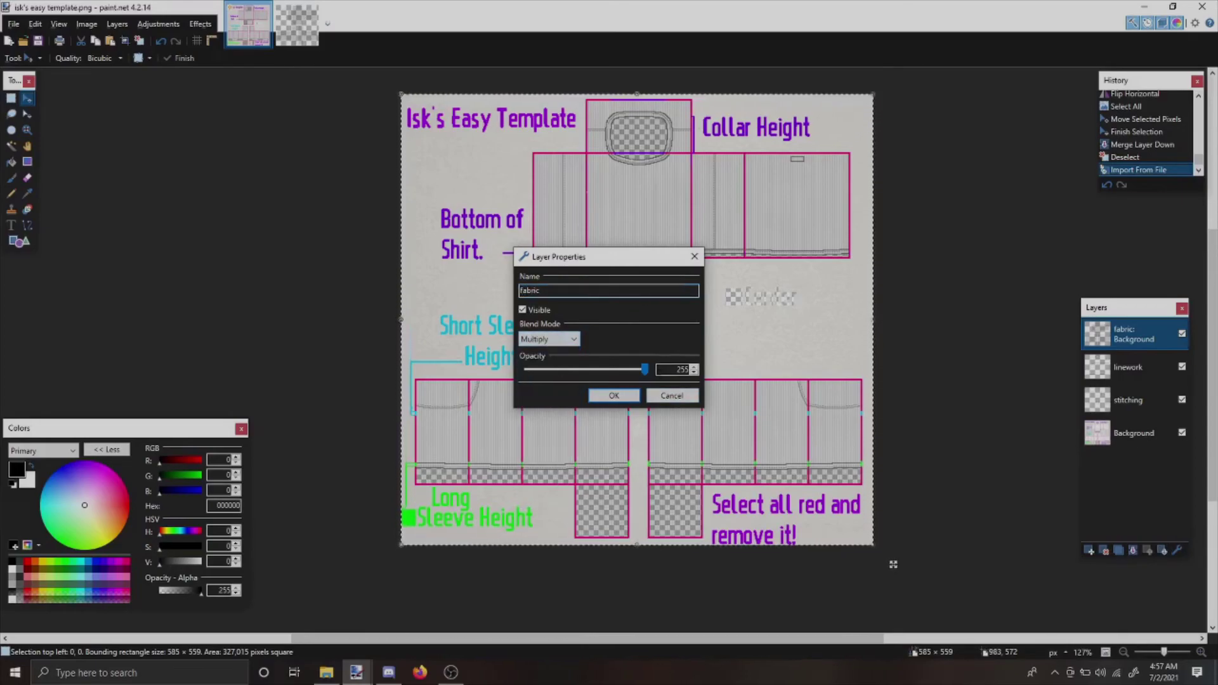
{"action": "left_click_drag", "start_coordinate": [645, 369], "coordinate": [562, 375]}
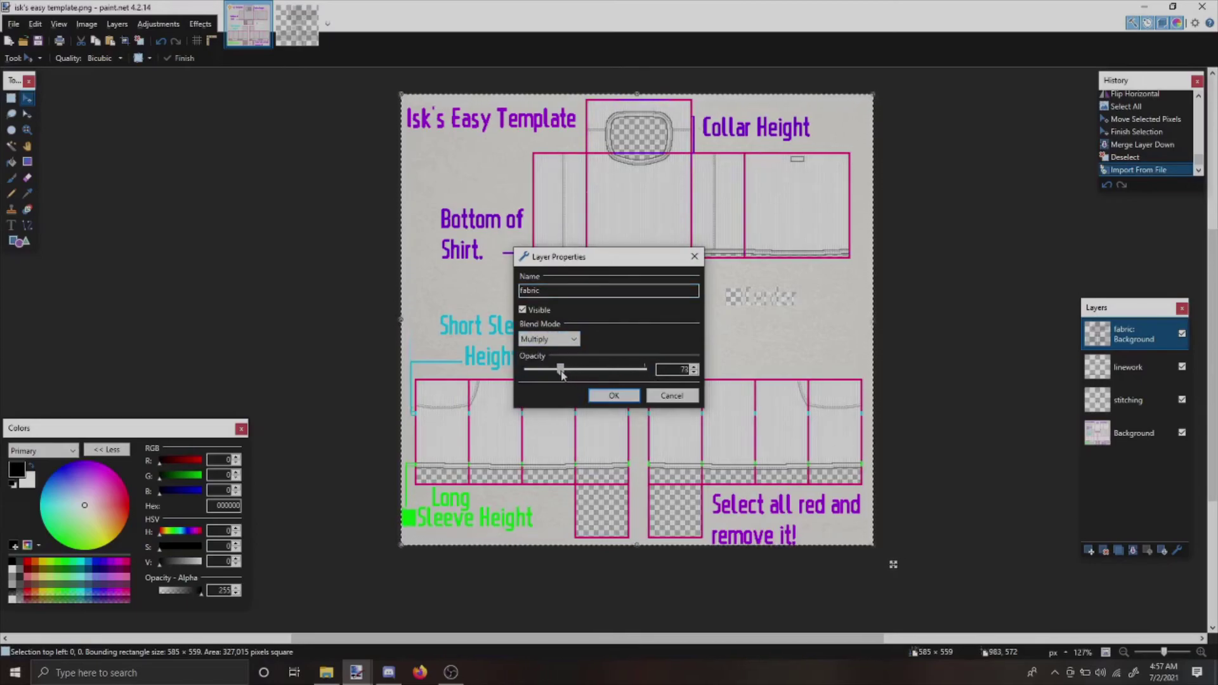
{"action": "left_click", "coordinate": [619, 396]}
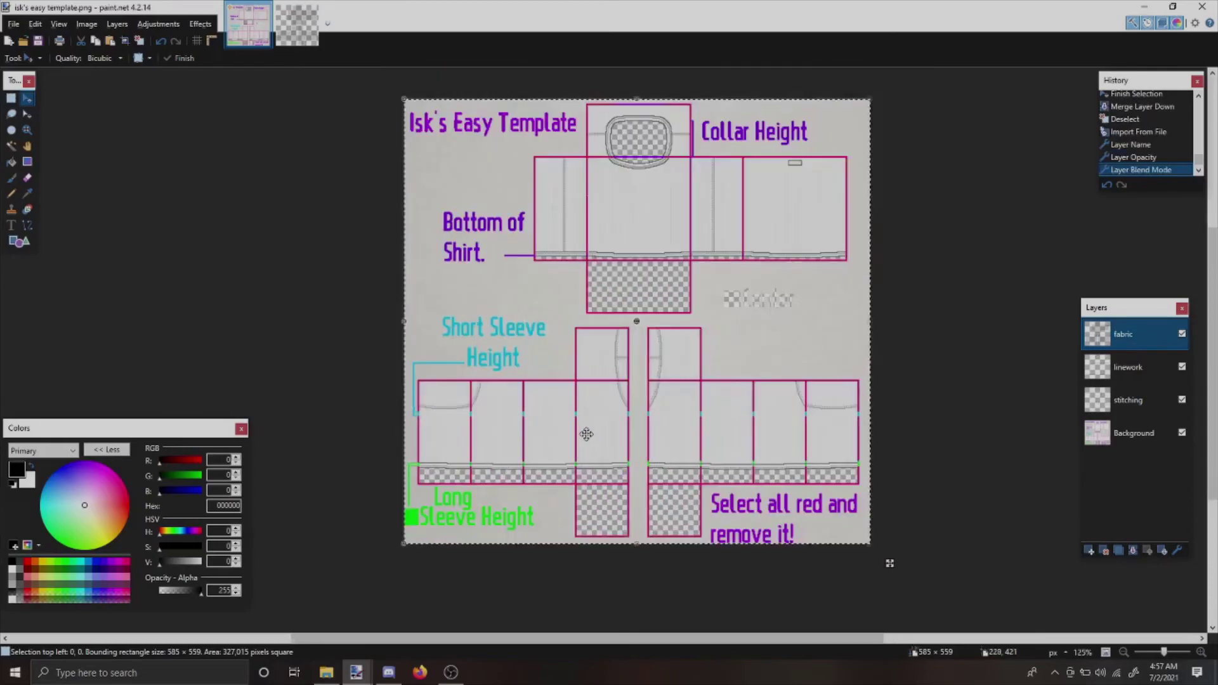
- Raise the fabric layer's opacity slightly so the texture shows more strongly
{"action": "scroll", "coordinate": [586, 434], "scroll_direction": "up", "scroll_amount": 7}
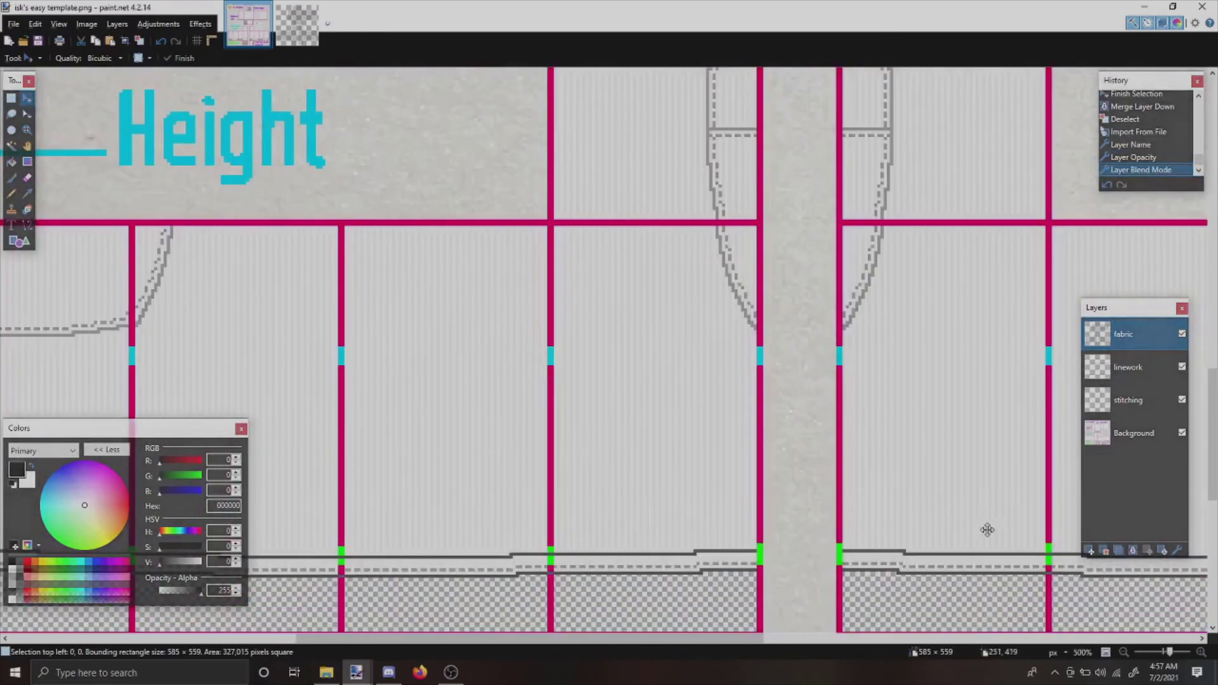
{"action": "left_click", "coordinate": [1178, 550]}
{"action": "left_click_drag", "start_coordinate": [561, 373], "coordinate": [570, 374]}
{"action": "left_click", "coordinate": [620, 400]}
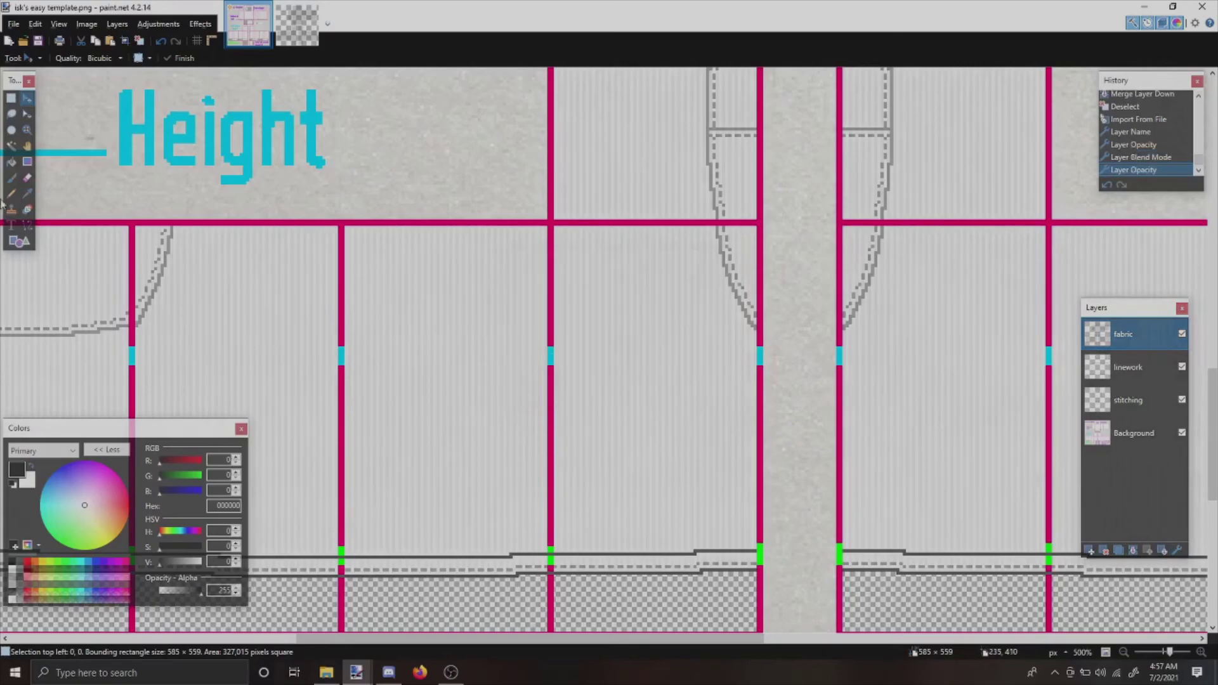
{"action": "left_click", "coordinate": [11, 146]}
{"action": "scroll", "coordinate": [454, 419], "scroll_direction": "down", "scroll_amount": 1}
{"action": "scroll", "coordinate": [482, 439], "scroll_direction": "down", "scroll_amount": 3}
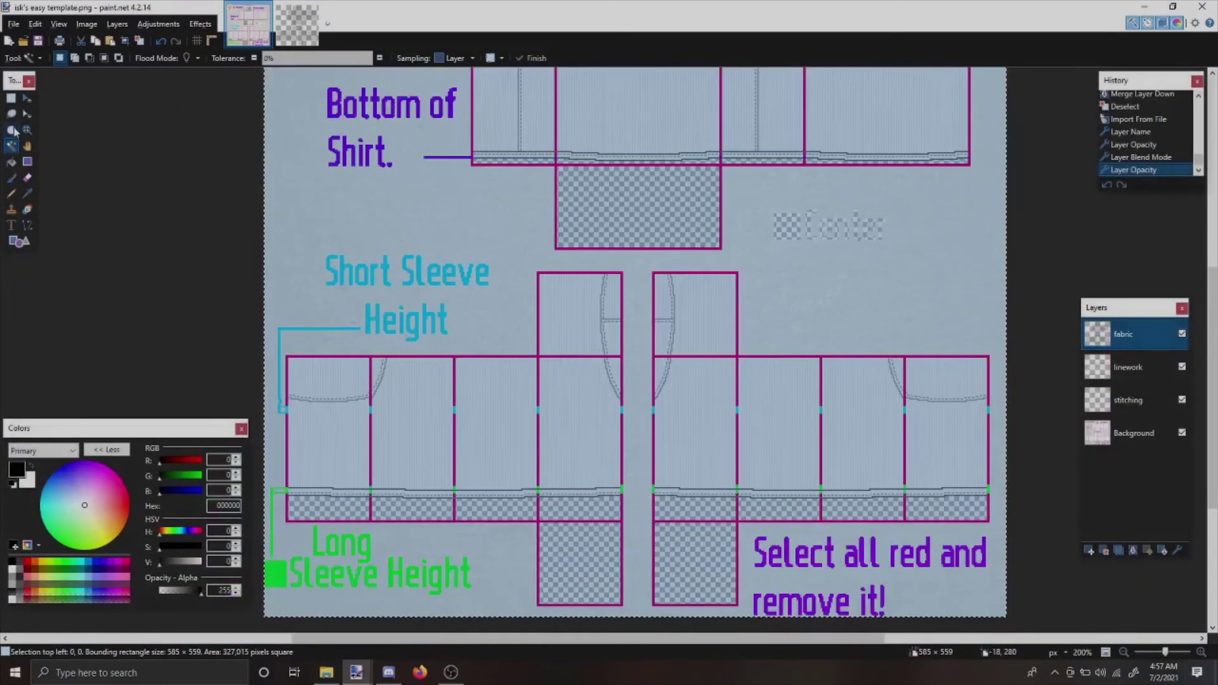
{"action": "left_click", "coordinate": [11, 98]}
{"action": "left_click", "coordinate": [558, 220]}
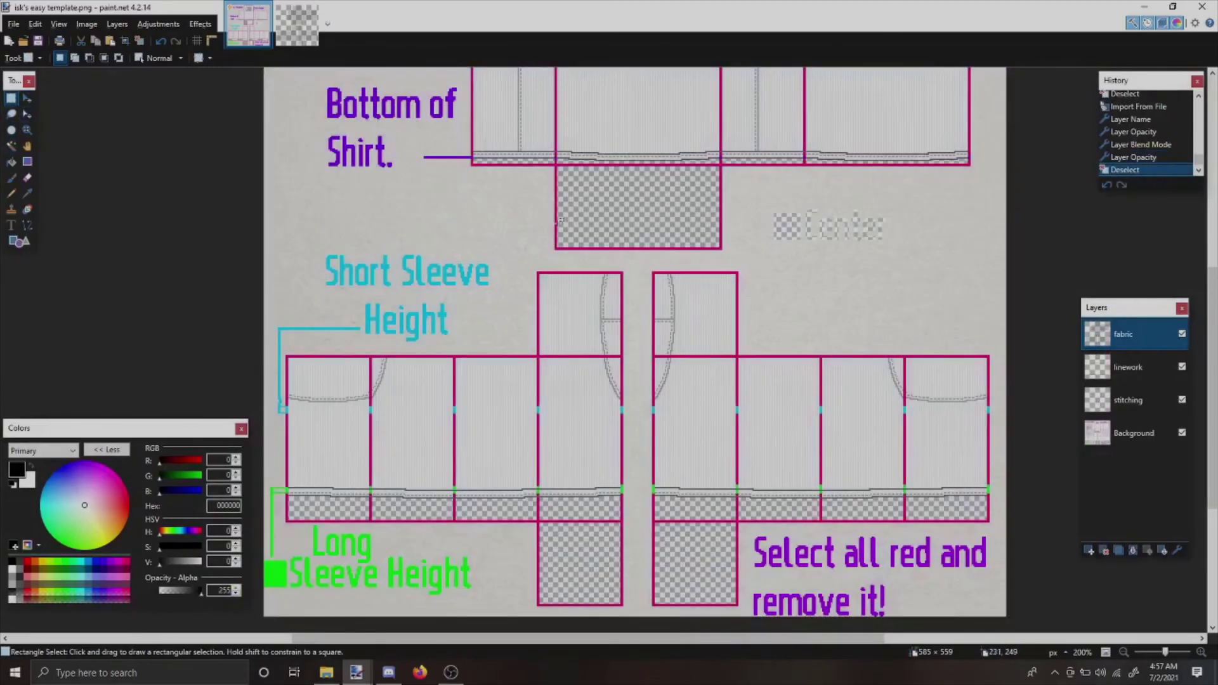
{"action": "left_click_drag", "start_coordinate": [543, 250], "coordinate": [746, 164]}
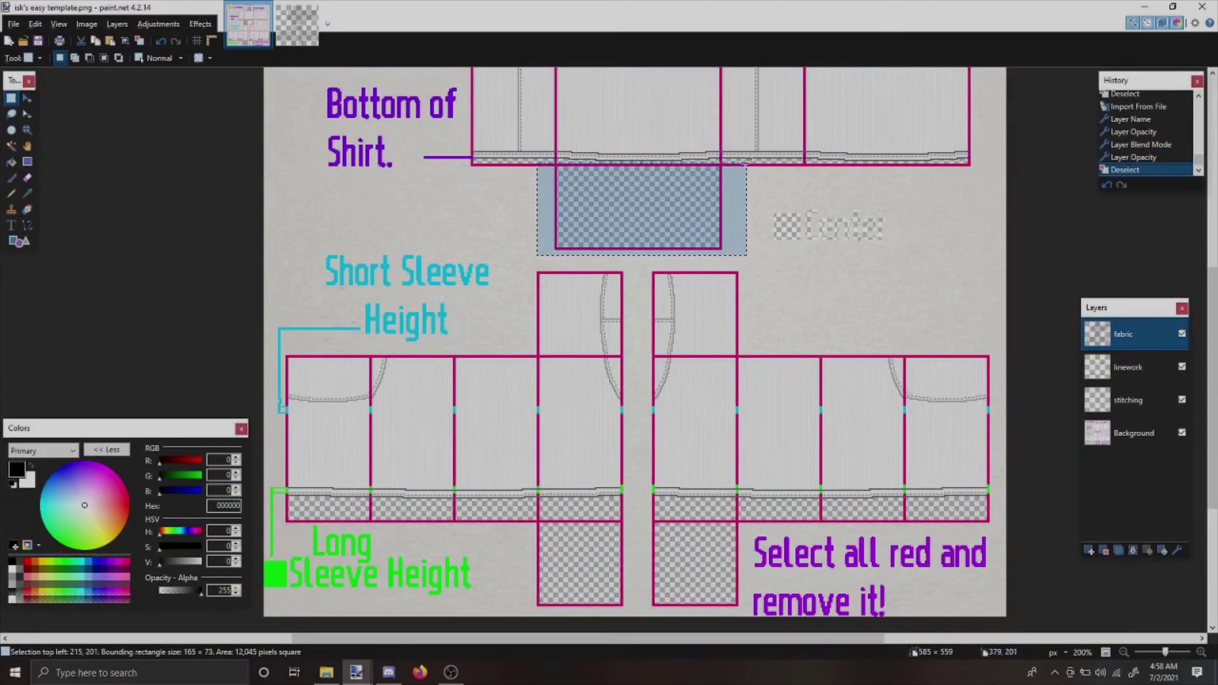
{"action": "left_click", "coordinate": [746, 162]}
- Select all transparent template areas from the Background layer with the Magic Wand and erase them from the fabric layer
{"action": "left_click", "coordinate": [12, 147]}
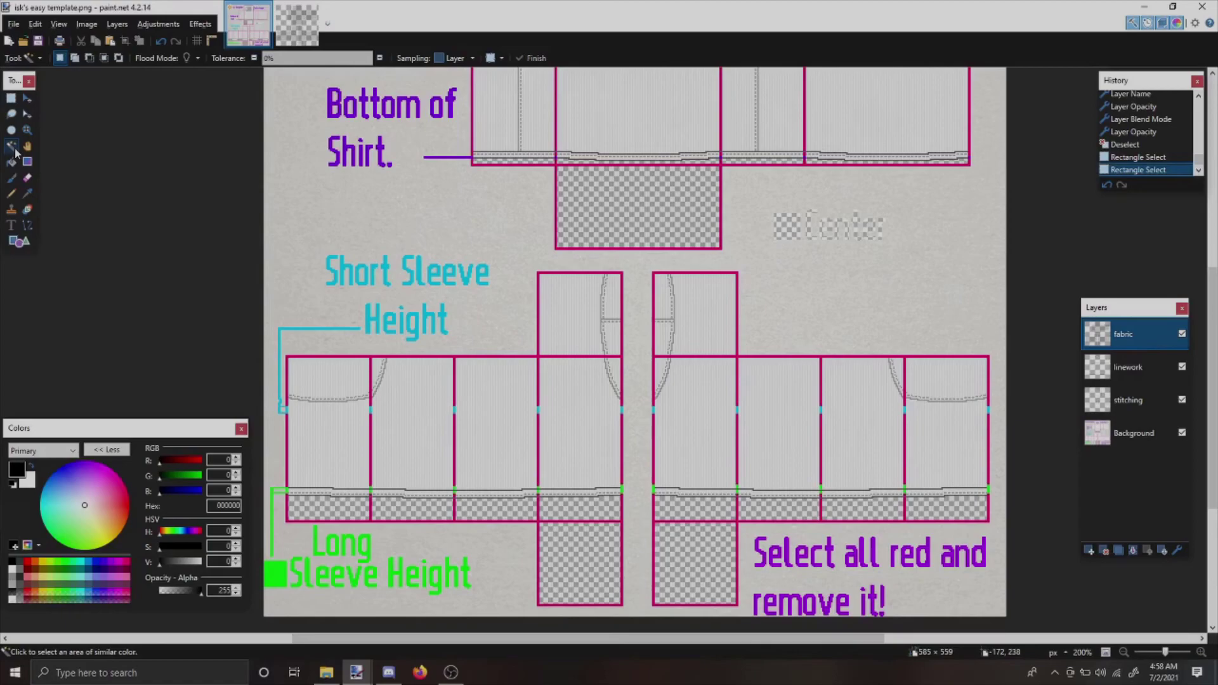
{"action": "left_click", "coordinate": [1134, 432]}
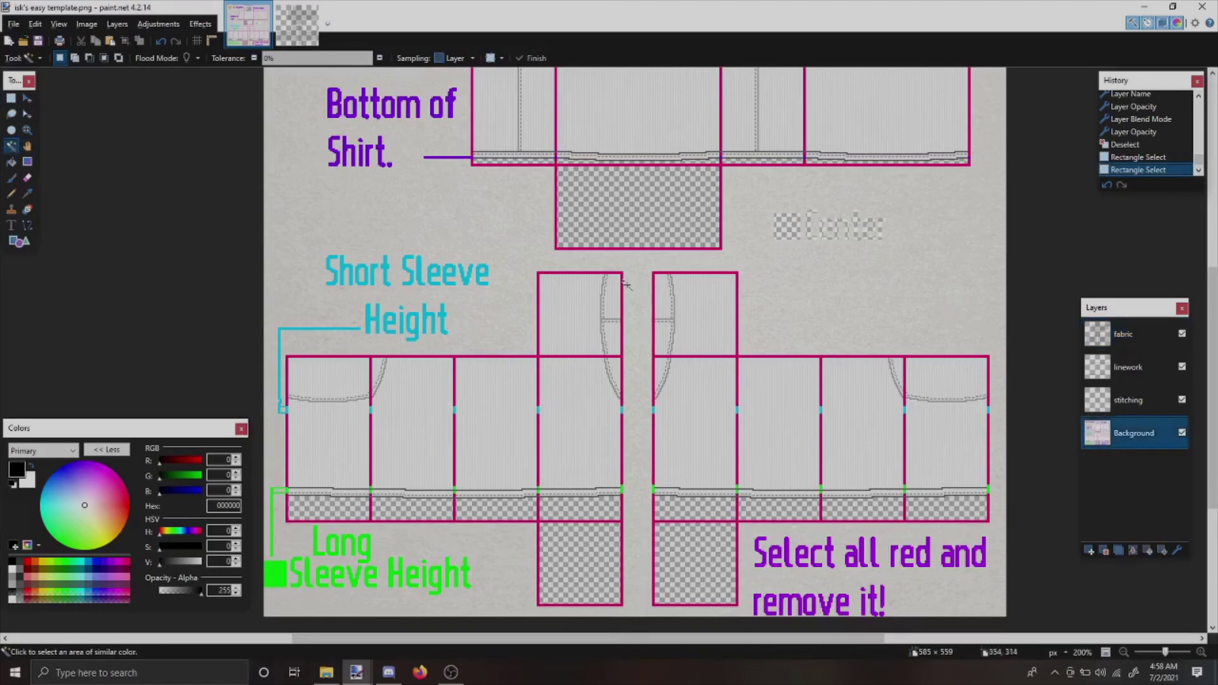
{"action": "scroll", "coordinate": [627, 286], "scroll_direction": "down", "scroll_amount": 1}
{"action": "scroll", "coordinate": [627, 285], "scroll_direction": "up", "scroll_amount": 2}
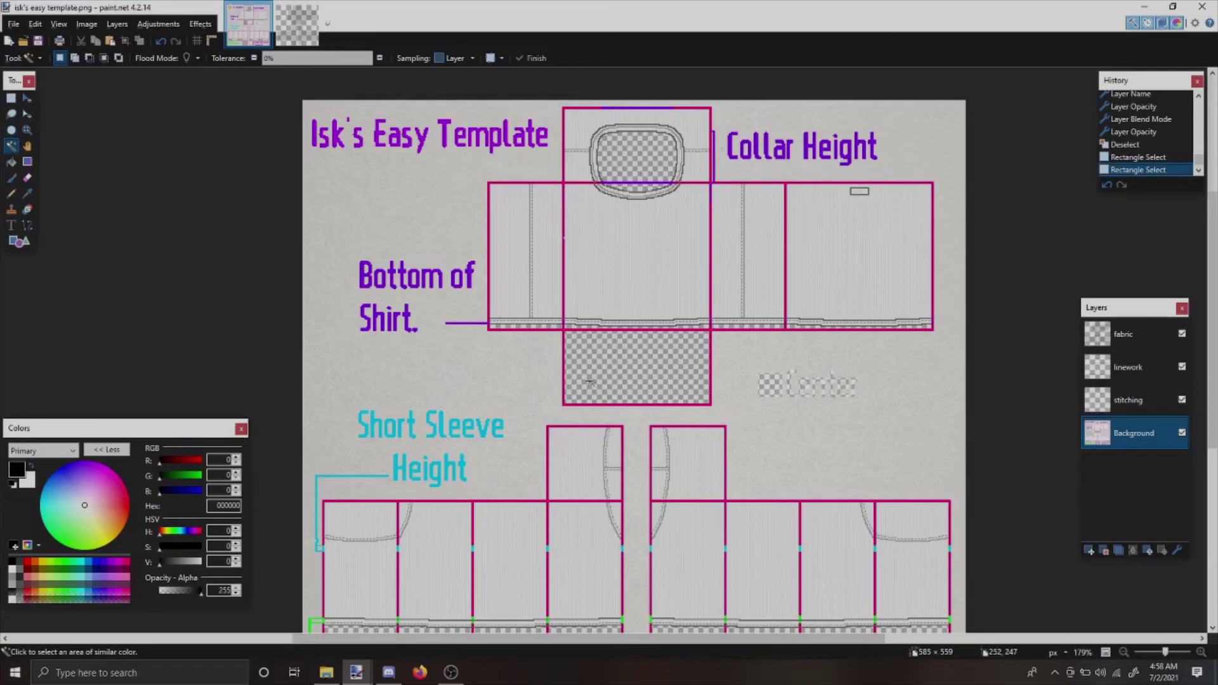
{"action": "left_click", "coordinate": [601, 370]}
{"action": "scroll", "coordinate": [717, 359], "scroll_direction": "down", "scroll_amount": 2}
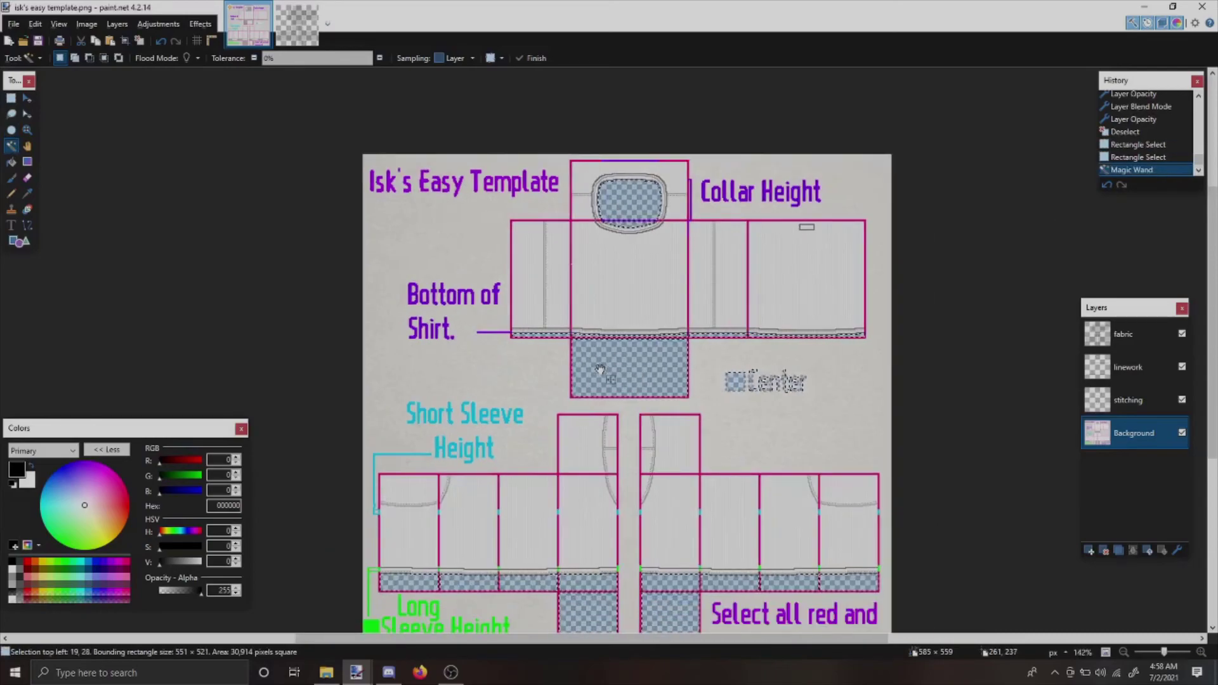
{"action": "left_click", "coordinate": [1129, 340]}
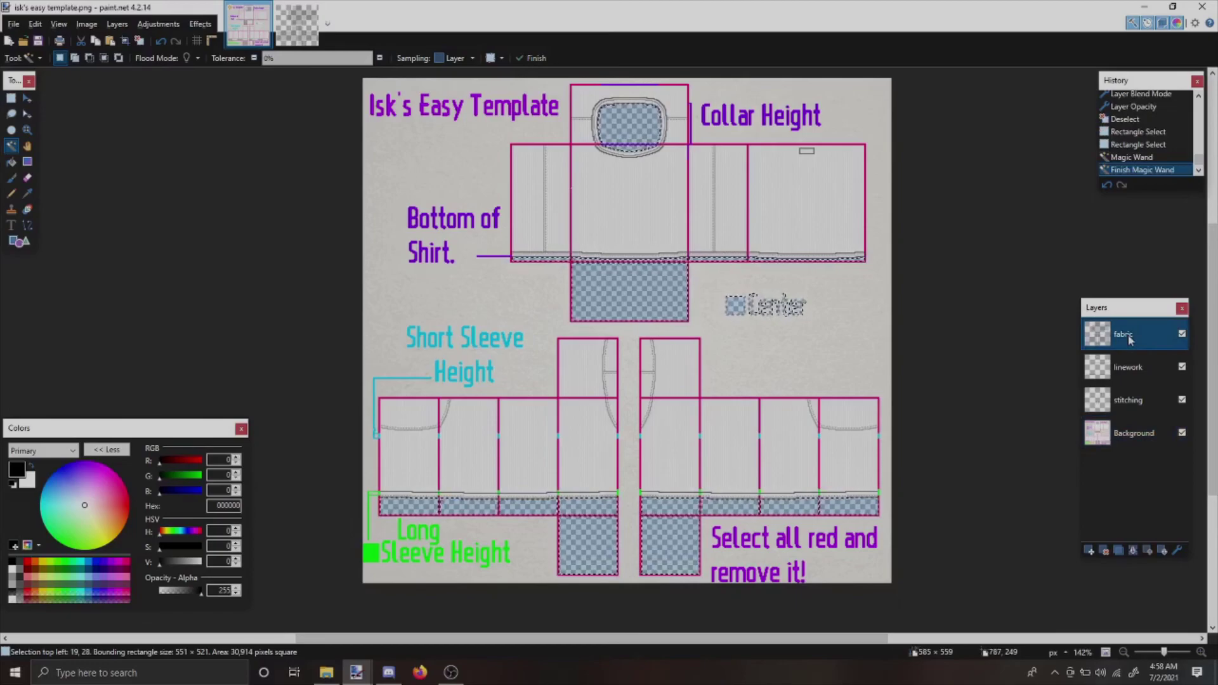
{"action": "key", "text": "Delete"}
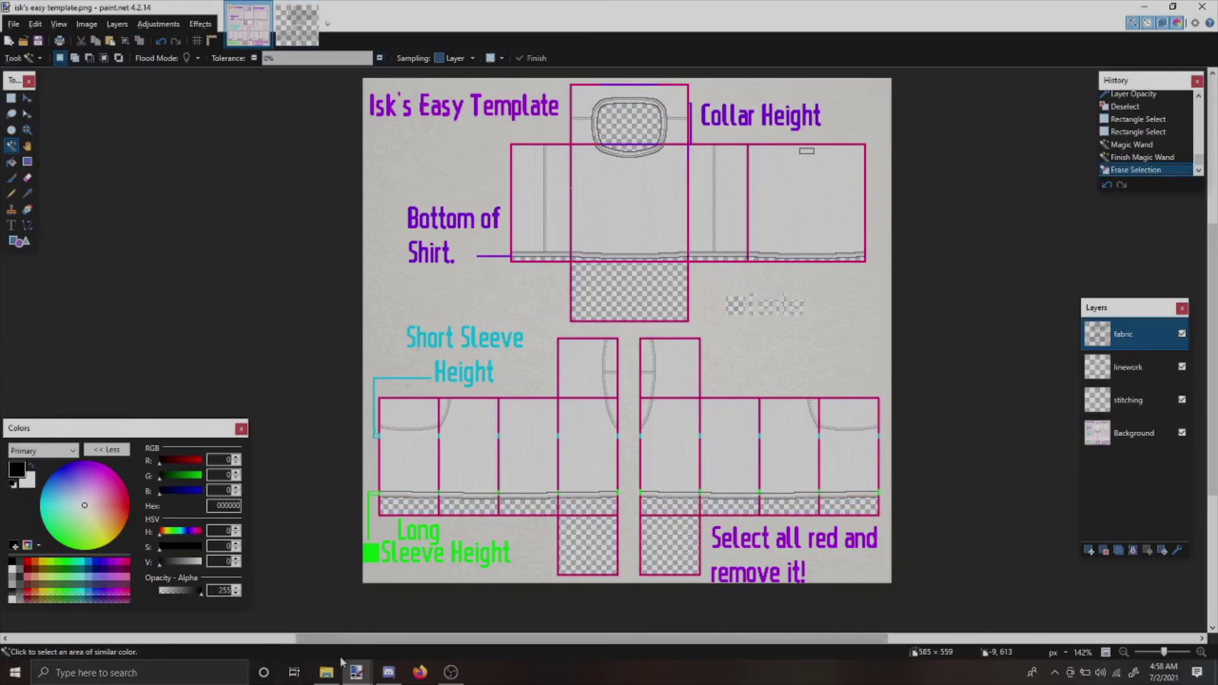
- Open freeshadetest.png from the shader folder as a separate image and copy its whole canvas
{"action": "left_click", "coordinate": [326, 671]}
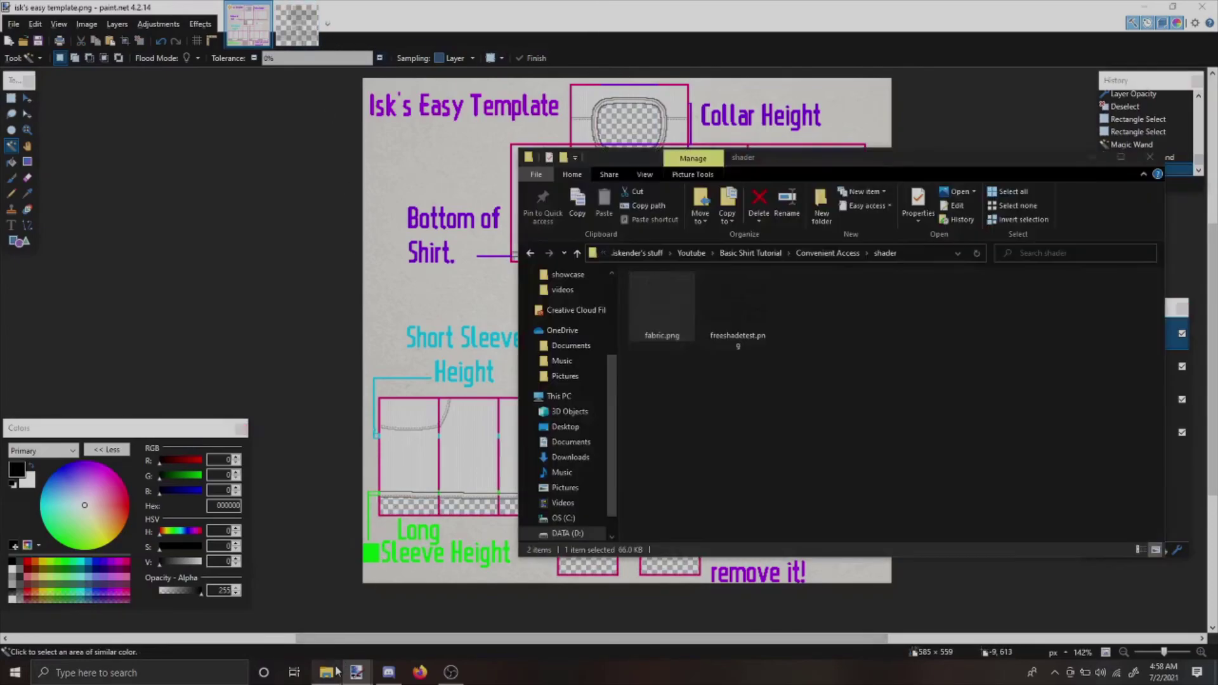
{"action": "left_click", "coordinate": [765, 314]}
{"action": "left_click_drag", "start_coordinate": [316, 296], "coordinate": [317, 297]}
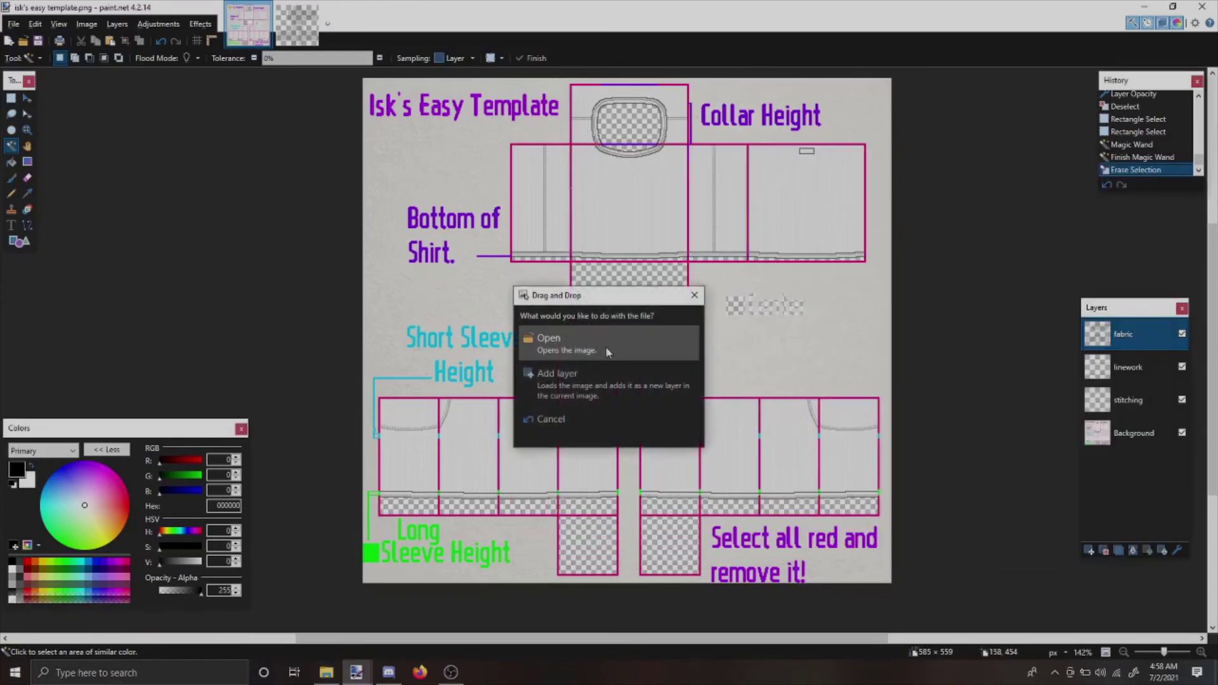
{"action": "left_click", "coordinate": [604, 347]}
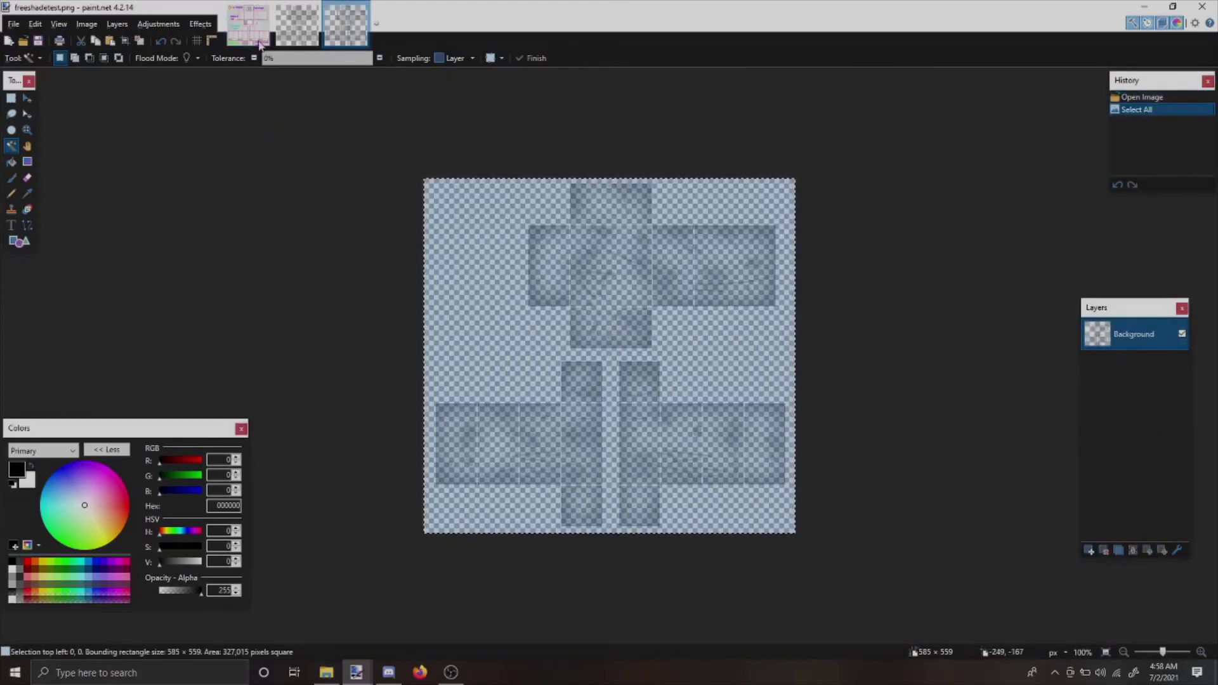
- Paste the copied shading onto a new layer above the fabric layer in the shirt template
{"action": "left_click", "coordinate": [258, 38]}
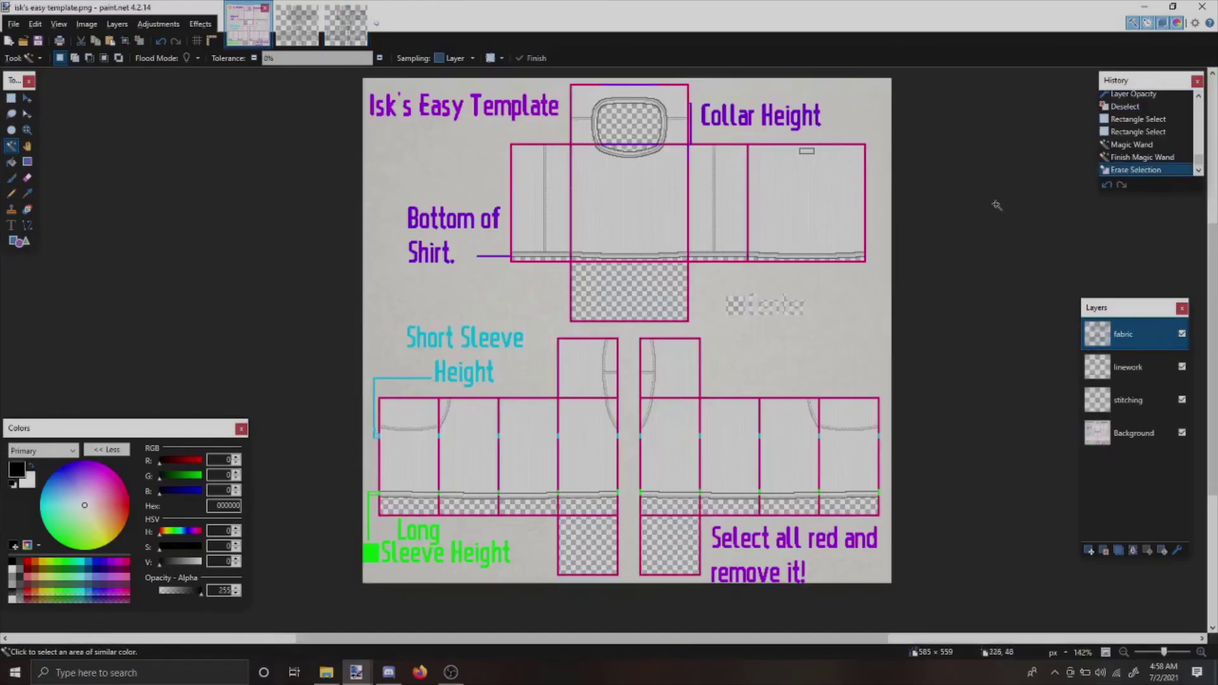
{"action": "left_click", "coordinate": [1088, 551]}
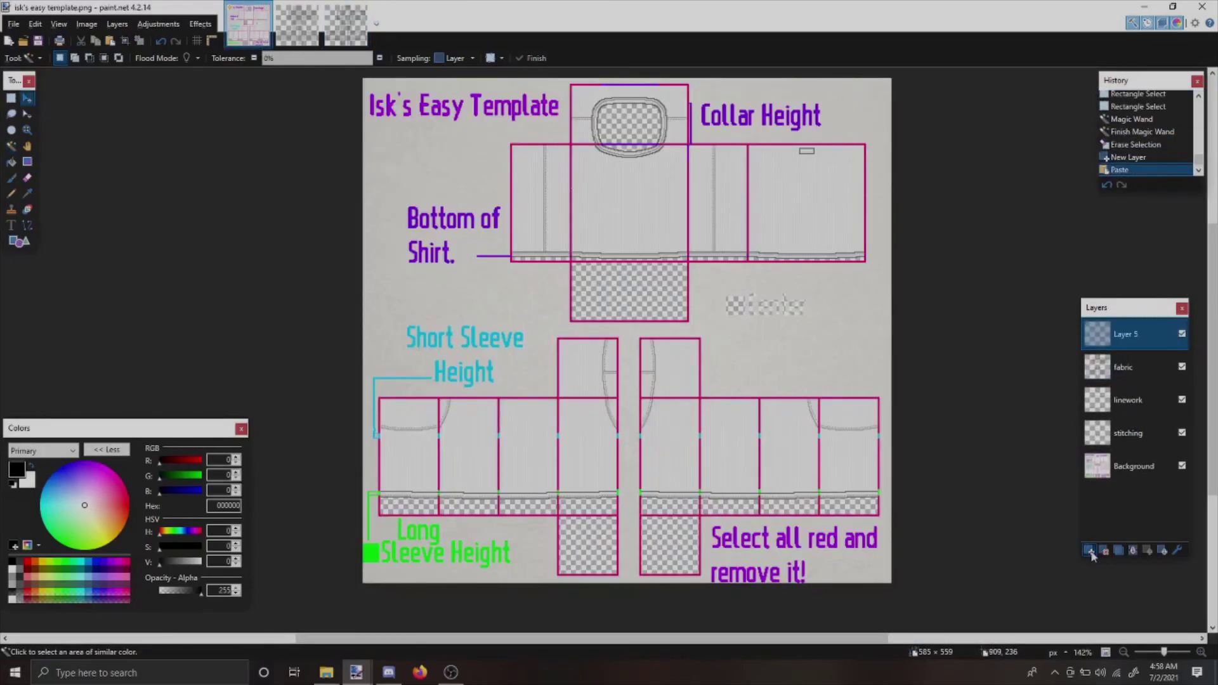
{"action": "key", "text": "ctrl+v"}
- Set the shading layer's blend mode to Multiply and reduce its opacity to less than half
{"action": "left_click", "coordinate": [1169, 551]}
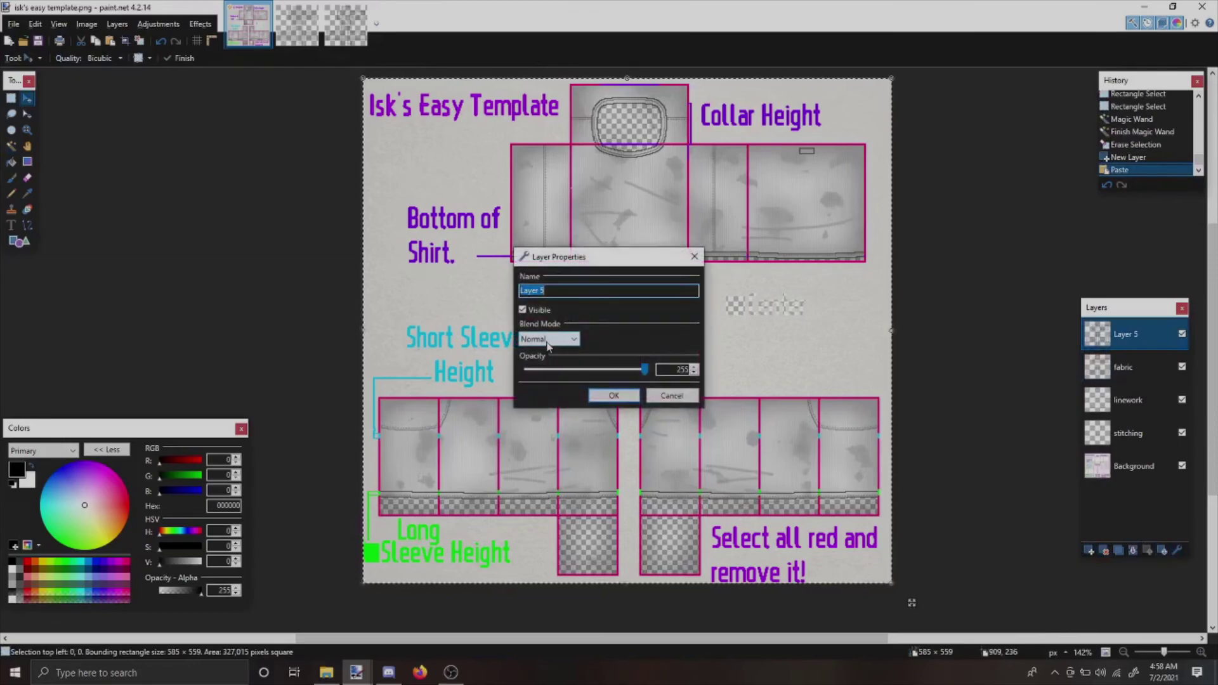
{"action": "left_click", "coordinate": [547, 339]}
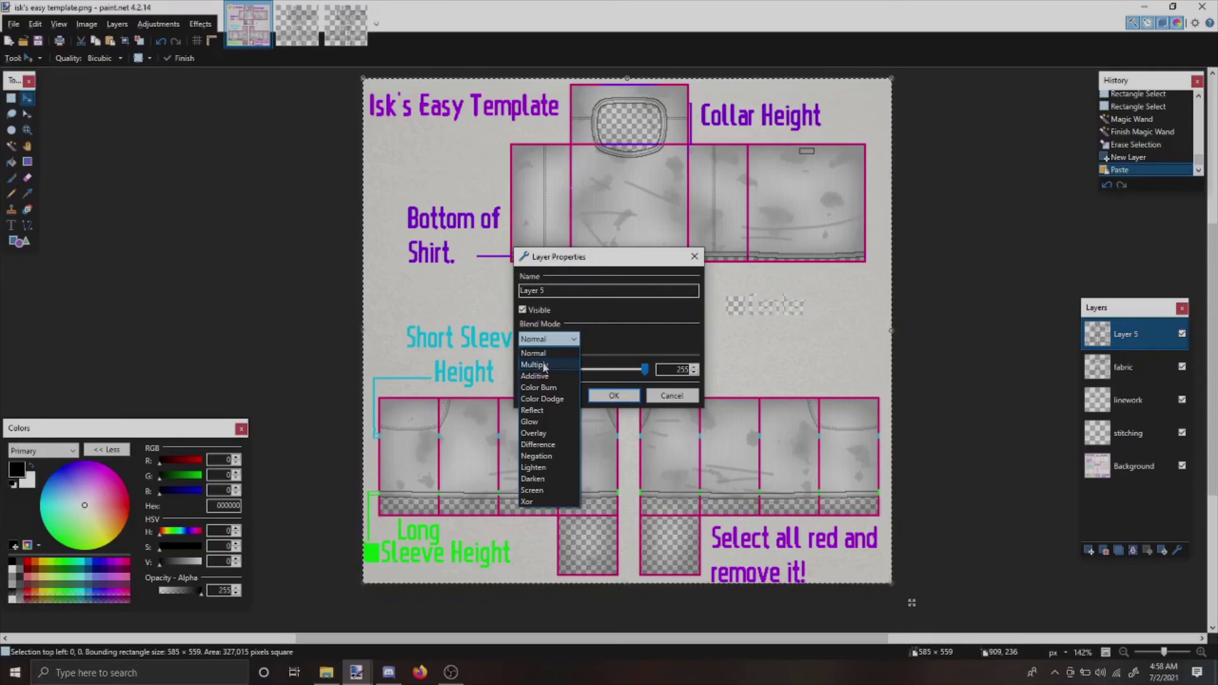
{"action": "left_click", "coordinate": [543, 365]}
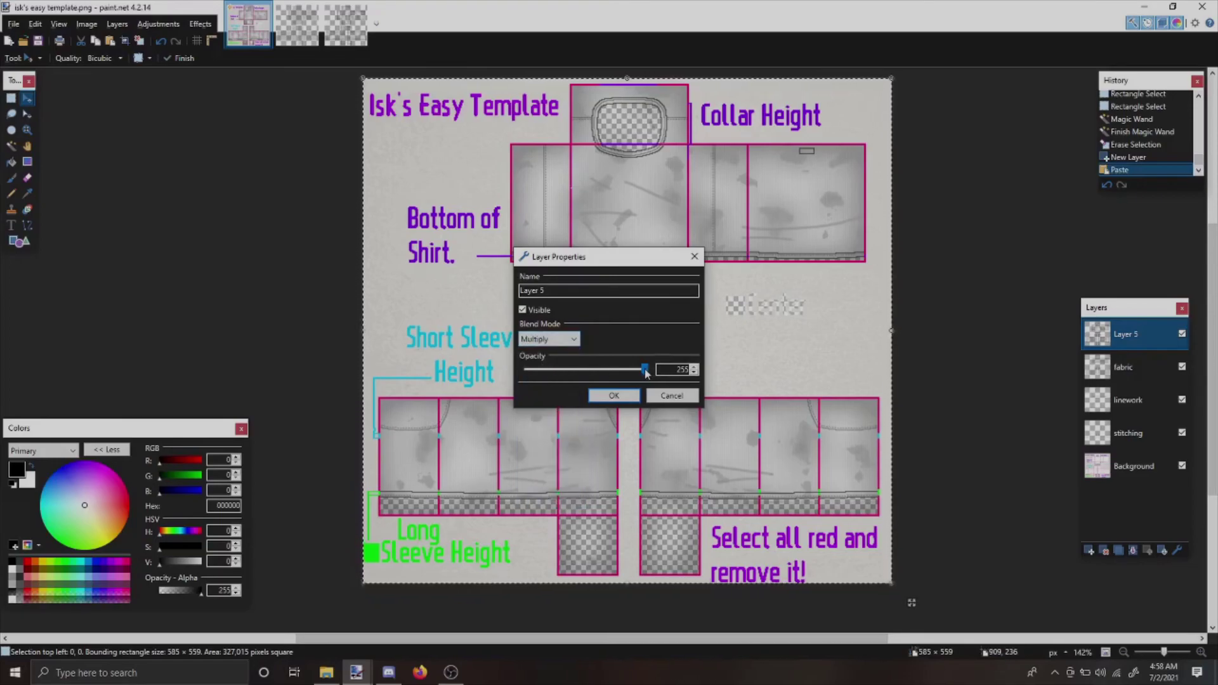
{"action": "left_click_drag", "start_coordinate": [644, 371], "coordinate": [573, 372]}
{"action": "left_click", "coordinate": [595, 396]}
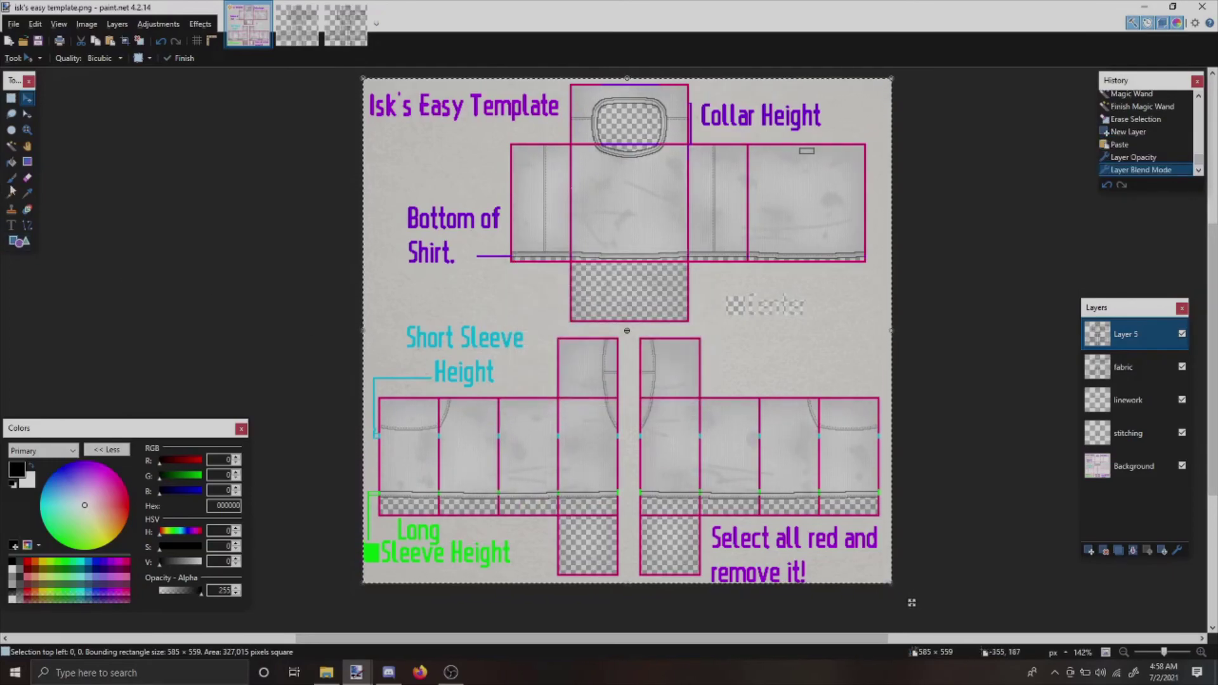
- Select all transparent template areas from the Background layer with the Magic Wand and erase them from the shading layer
{"action": "left_click", "coordinate": [11, 145]}
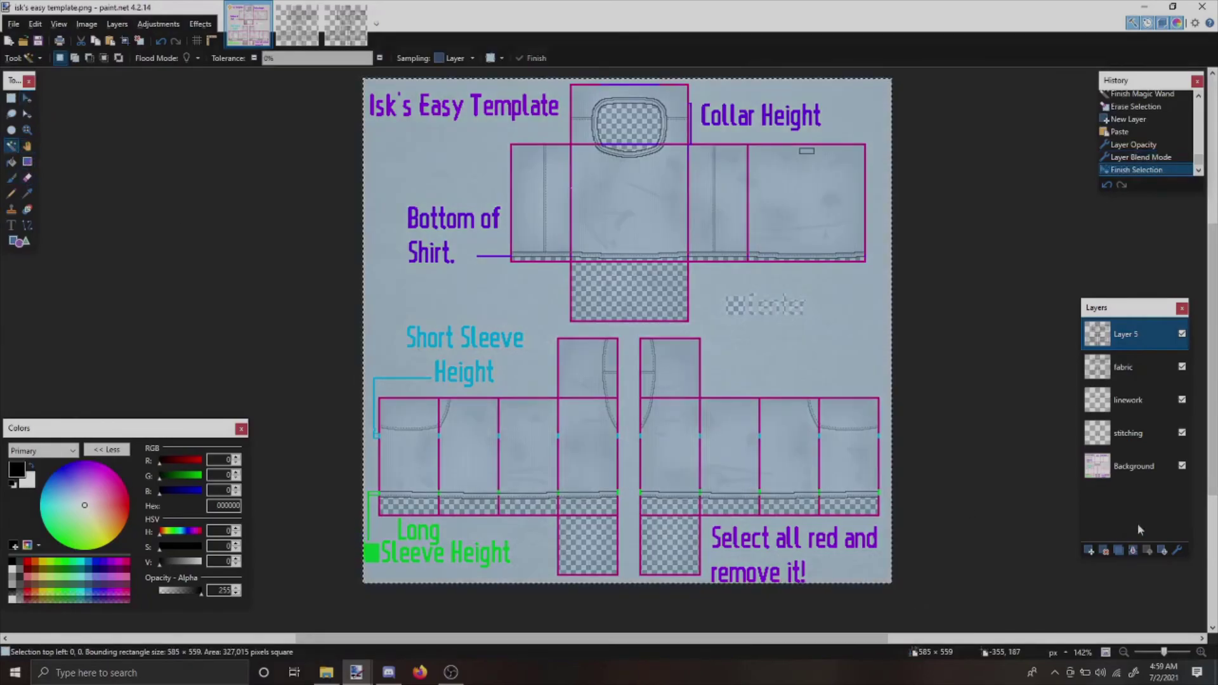
{"action": "left_click", "coordinate": [1133, 466]}
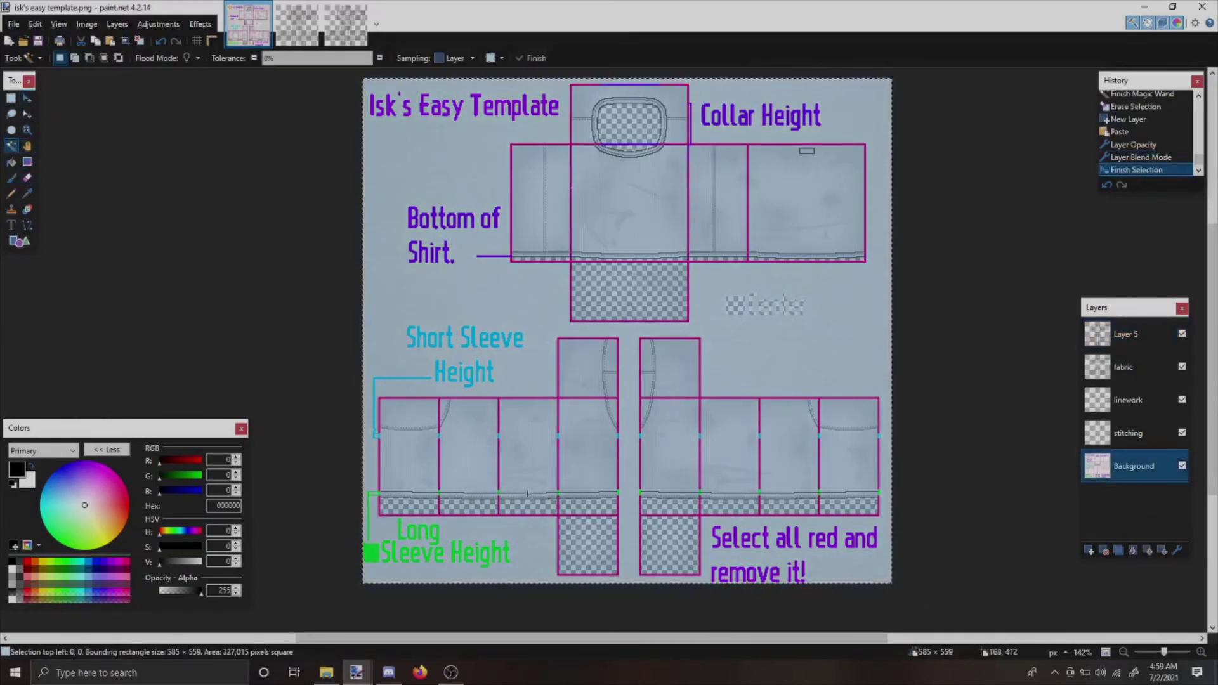
{"action": "left_click", "coordinate": [588, 508]}
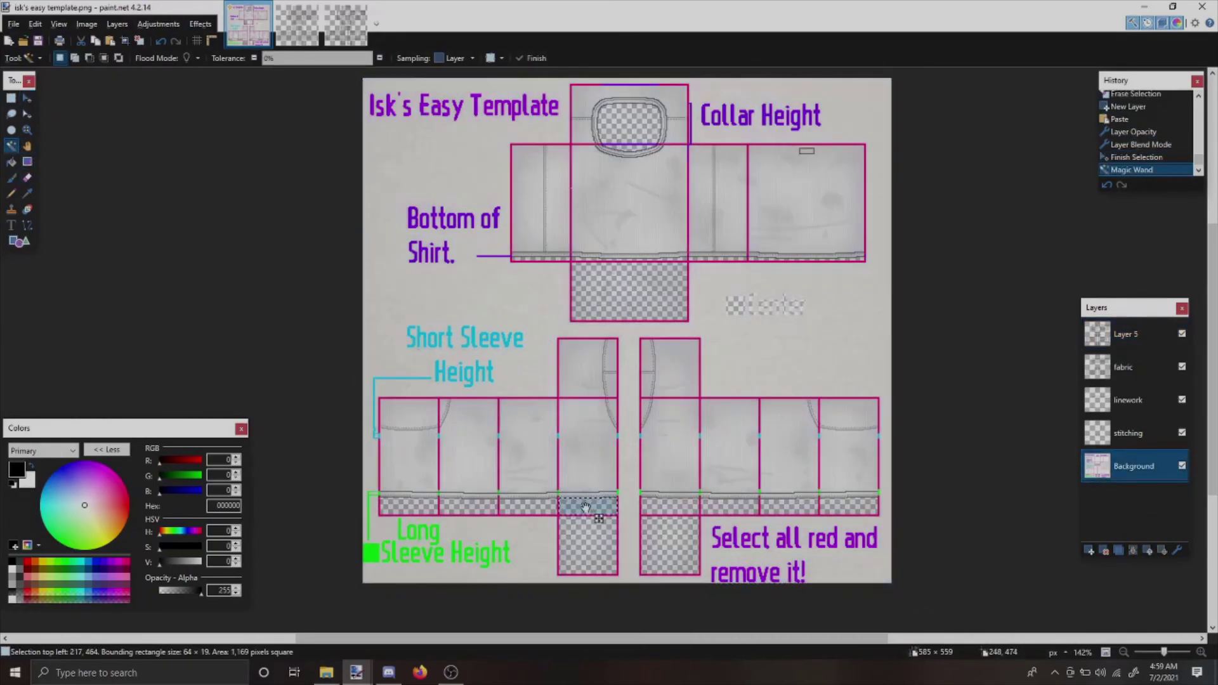
{"action": "left_click", "coordinate": [582, 547], "text": "shift"}
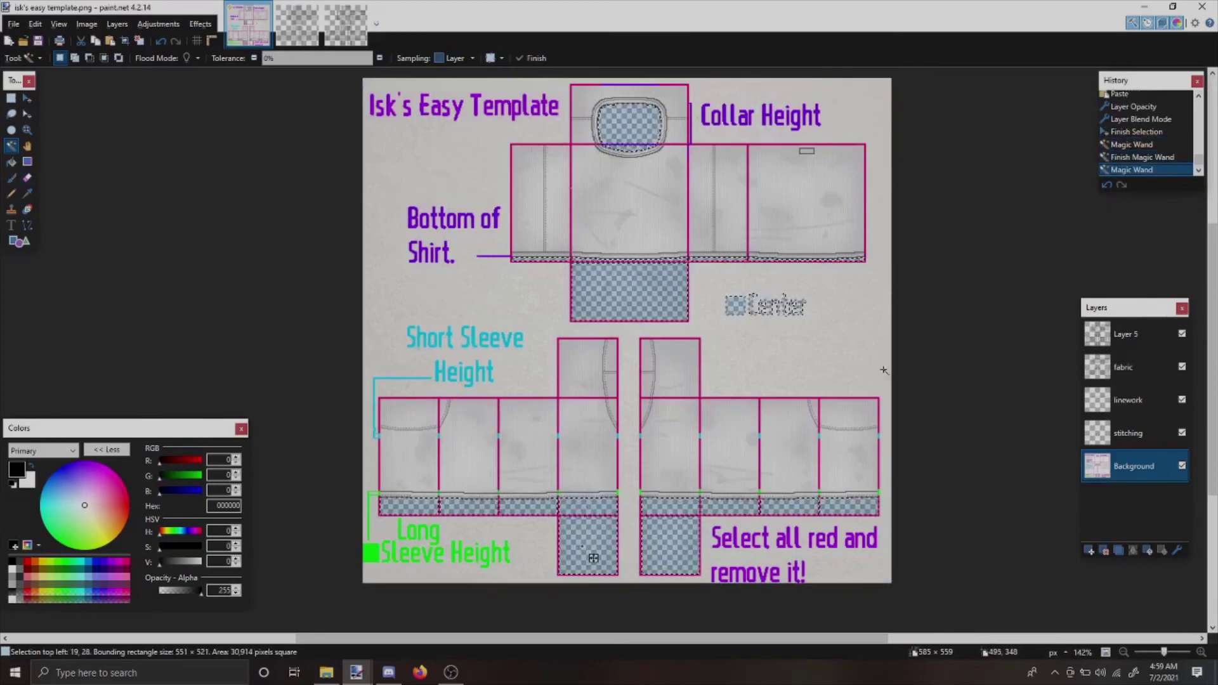
{"action": "left_click", "coordinate": [1102, 335]}
{"action": "key", "text": "Delete"}
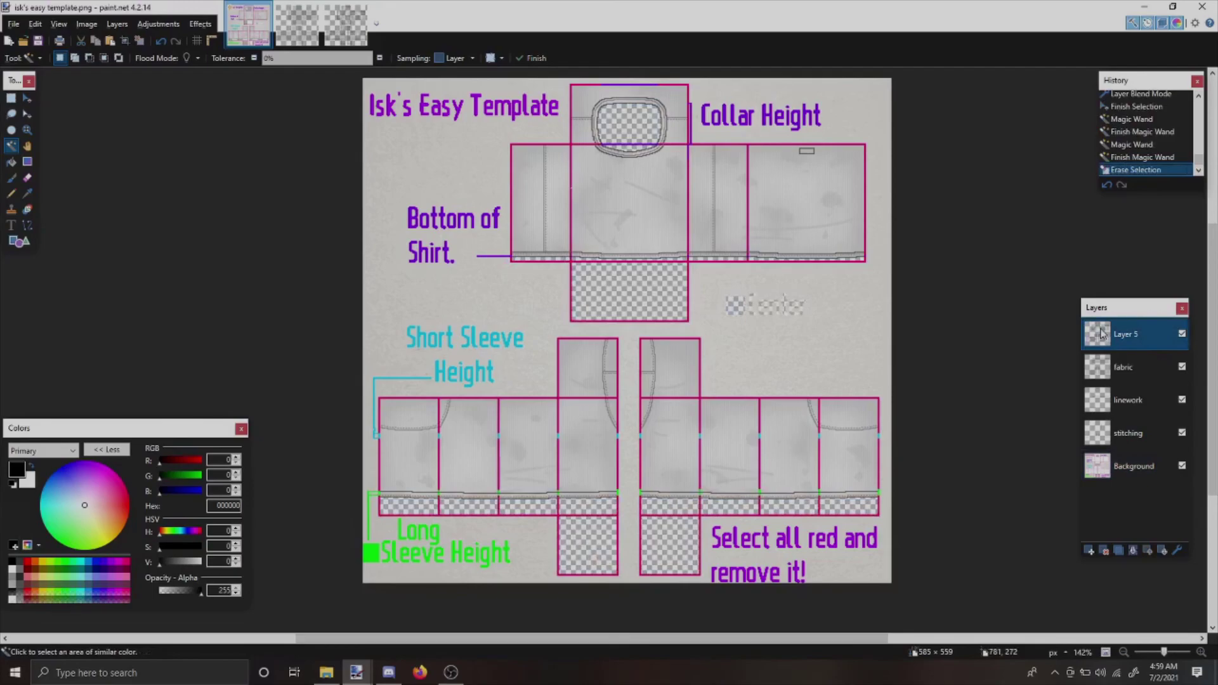
- Save the template as the paint.net file tshirt.pdn in the Convenient Access folder
{"action": "left_click", "coordinate": [13, 24]}
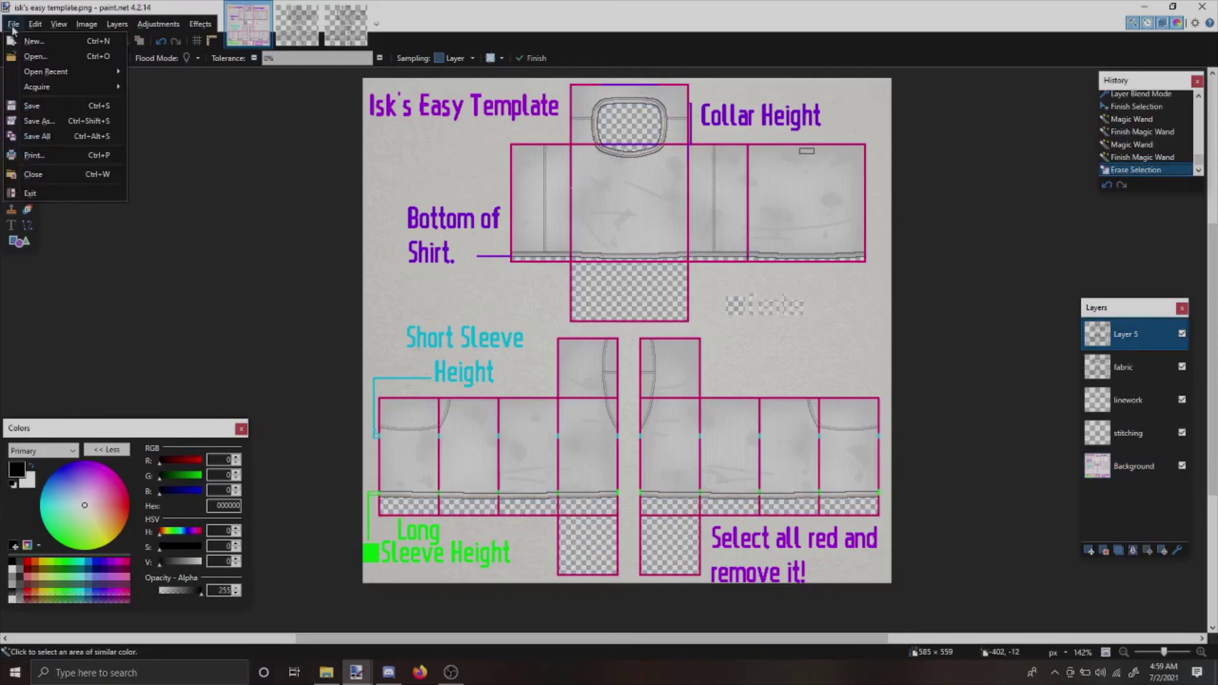
{"action": "left_click", "coordinate": [40, 122]}
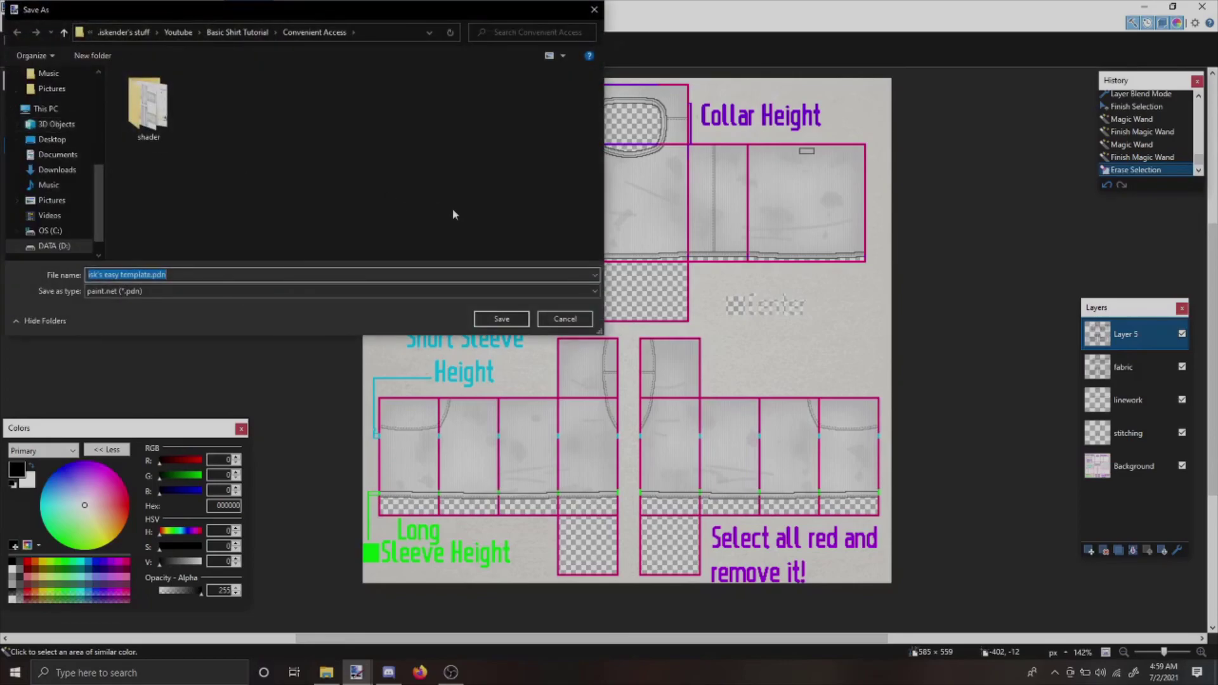
{"action": "key", "text": "BackSpace"}
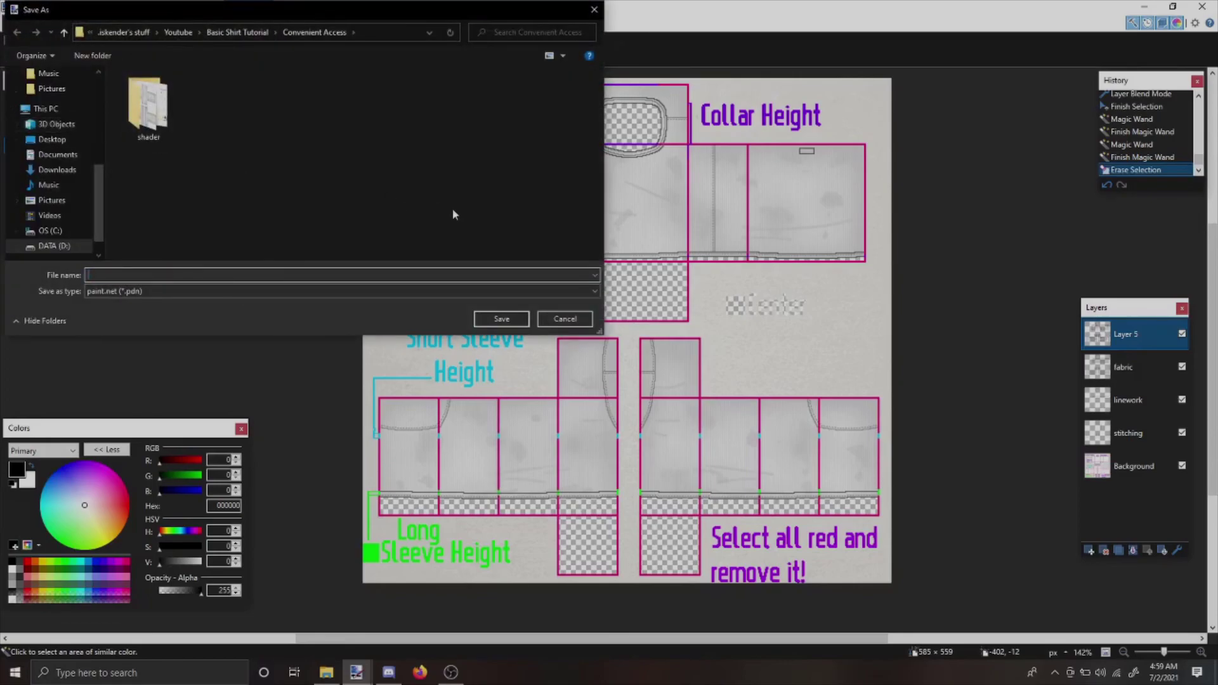
{"action": "key", "text": "Return"}
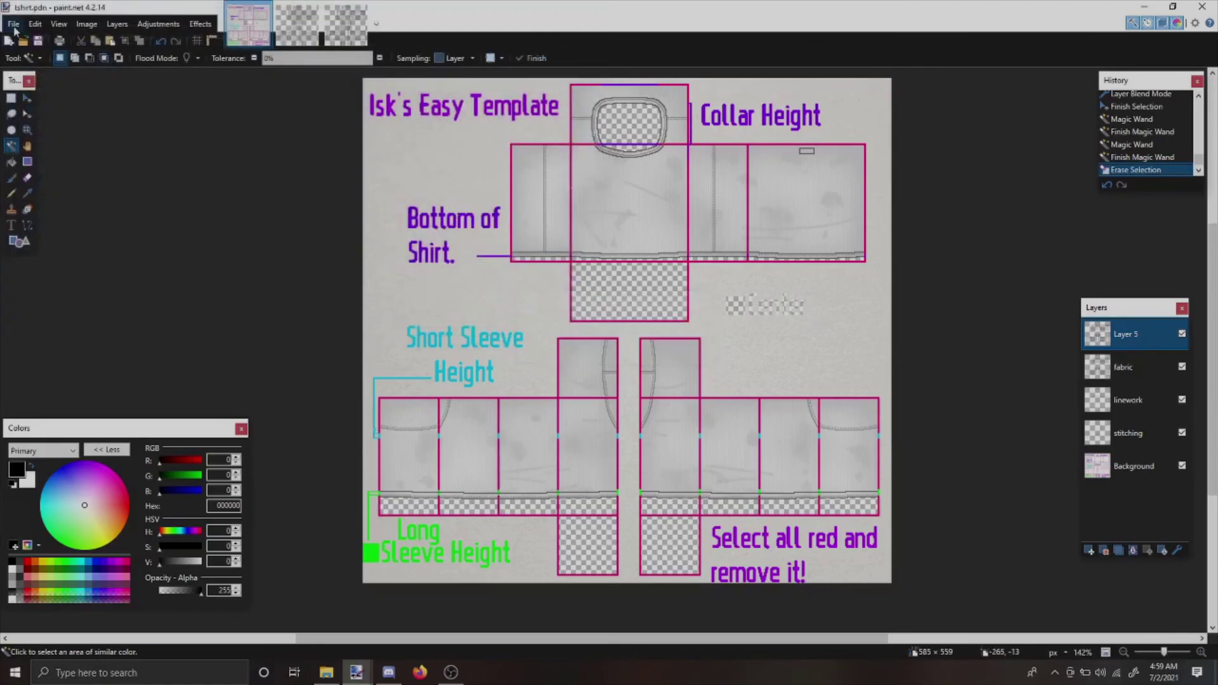
- Save a flattened copy of the shirt template as the PNG file tshirt.png in the Convenient Access folder
{"action": "left_click", "coordinate": [13, 24]}
{"action": "left_click", "coordinate": [39, 120]}
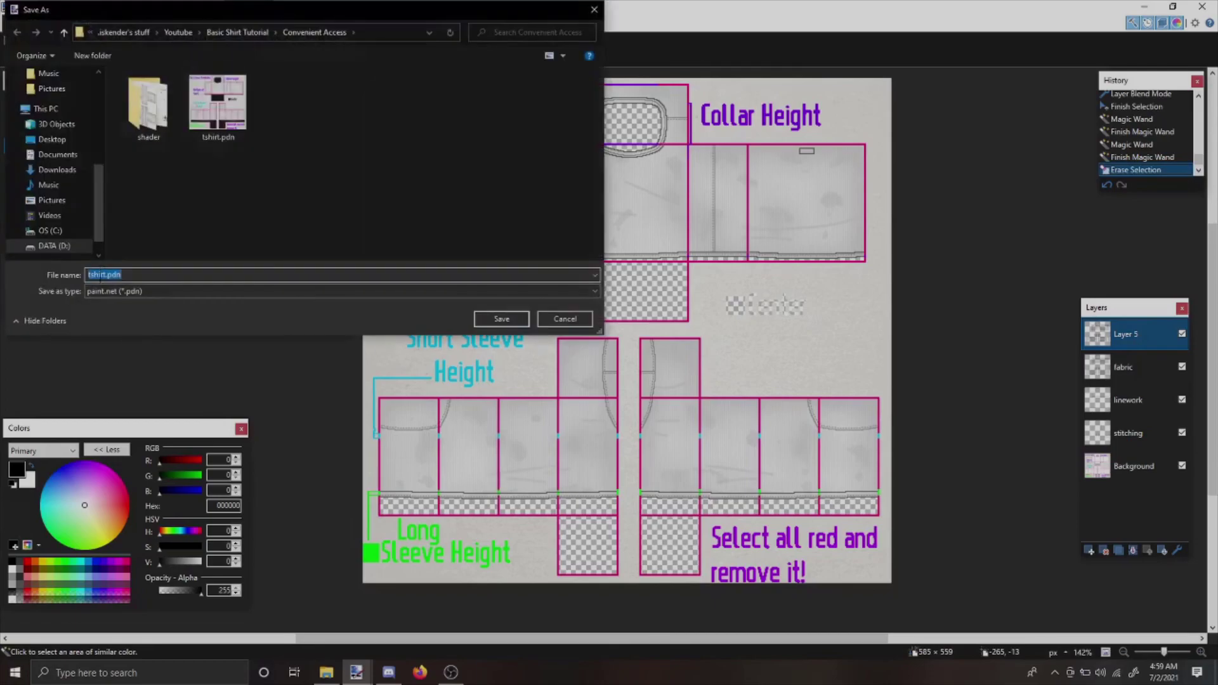
{"action": "left_click", "coordinate": [516, 291]}
{"action": "left_click", "coordinate": [515, 335]}
{"action": "left_click", "coordinate": [502, 320]}
{"action": "left_click", "coordinate": [456, 419]}
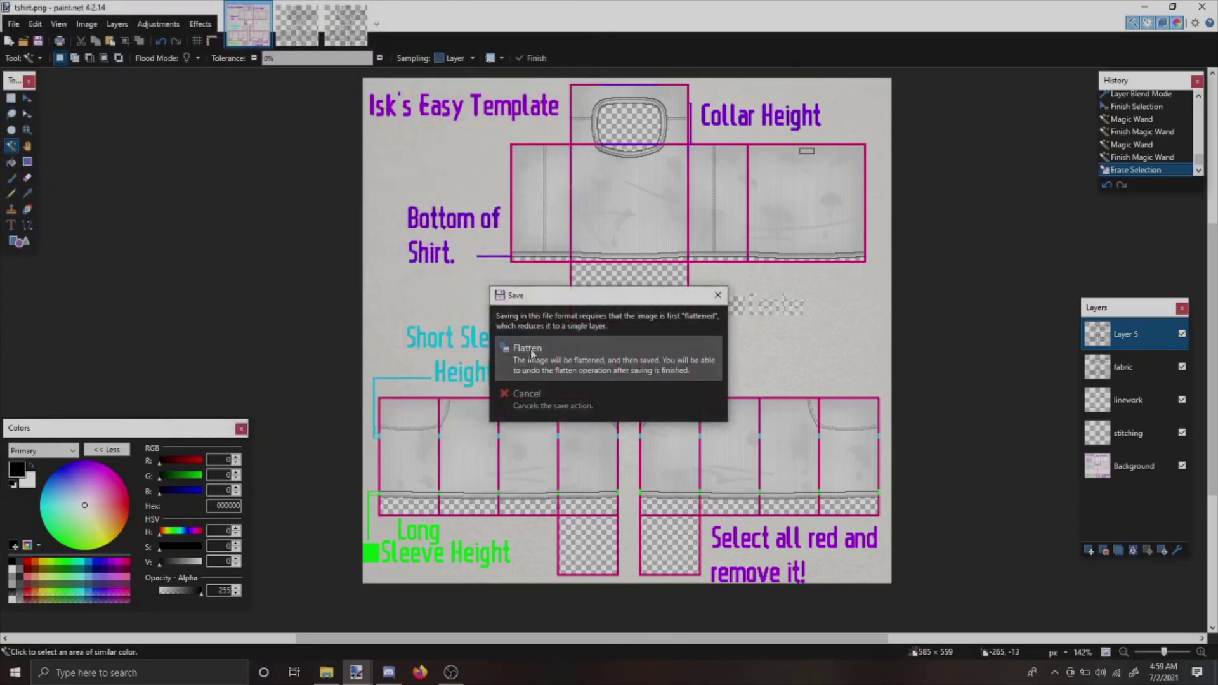
{"action": "left_click", "coordinate": [531, 351]}
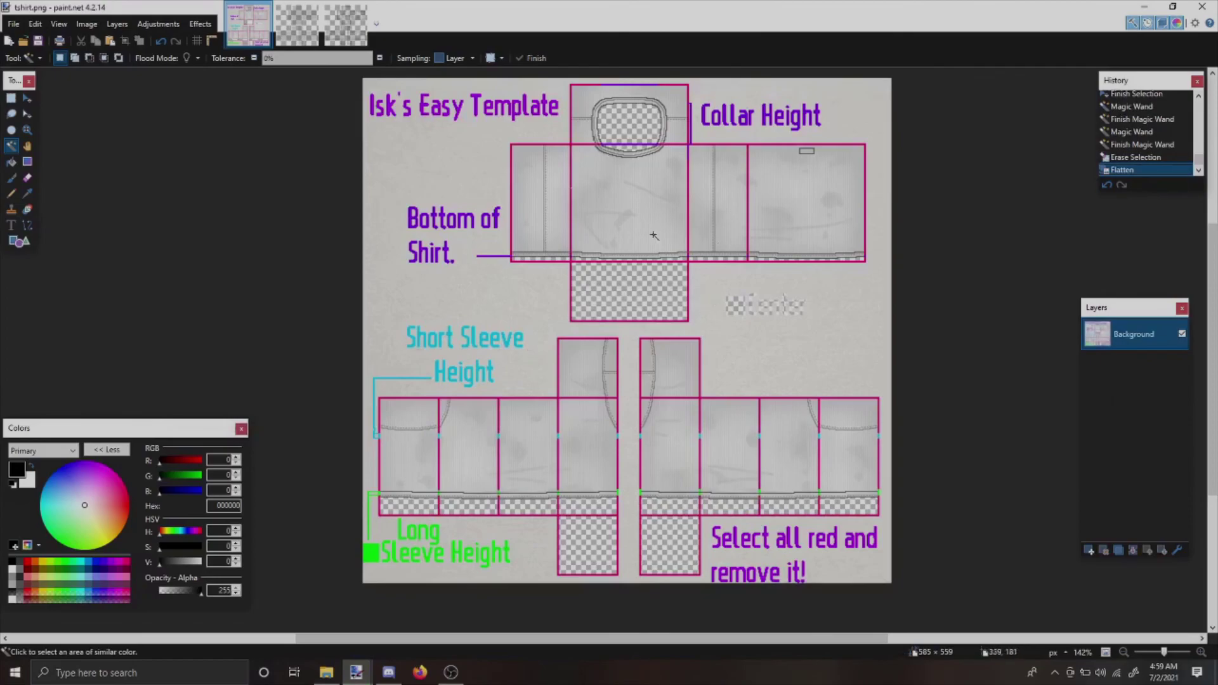
- Switch to File Explorer and go up from the shader folder to view the saved files in Convenient Access
{"action": "left_click", "coordinate": [10, 99]}
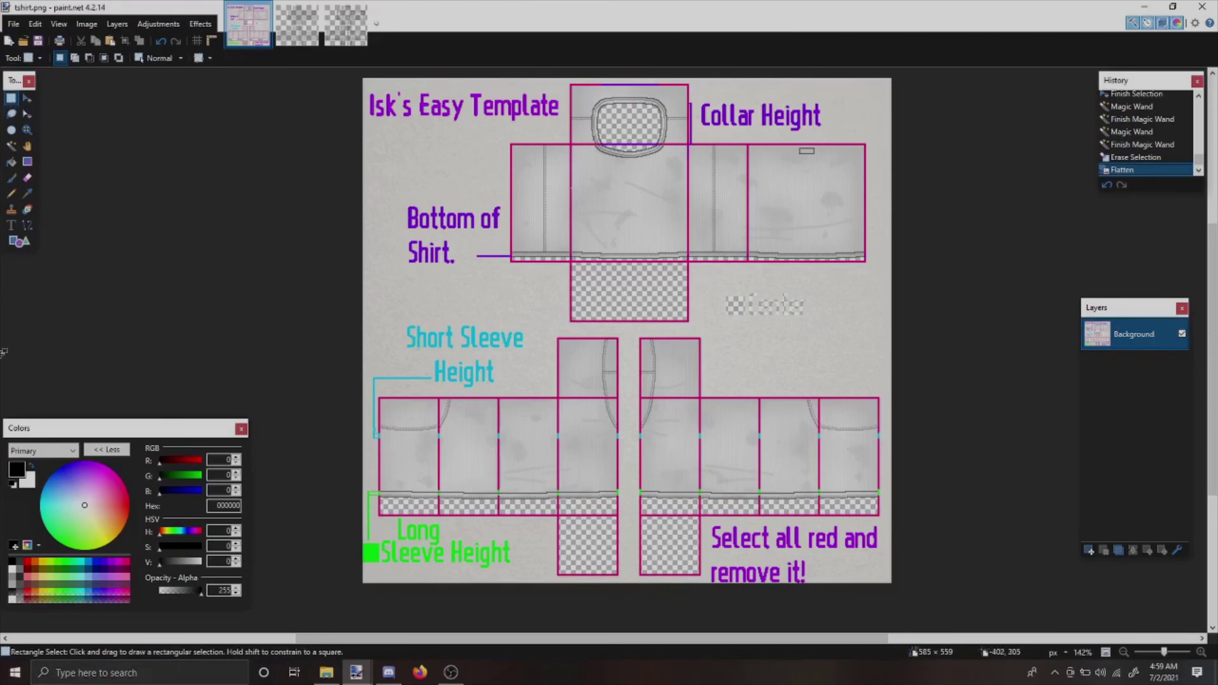
{"action": "left_click", "coordinate": [327, 673]}
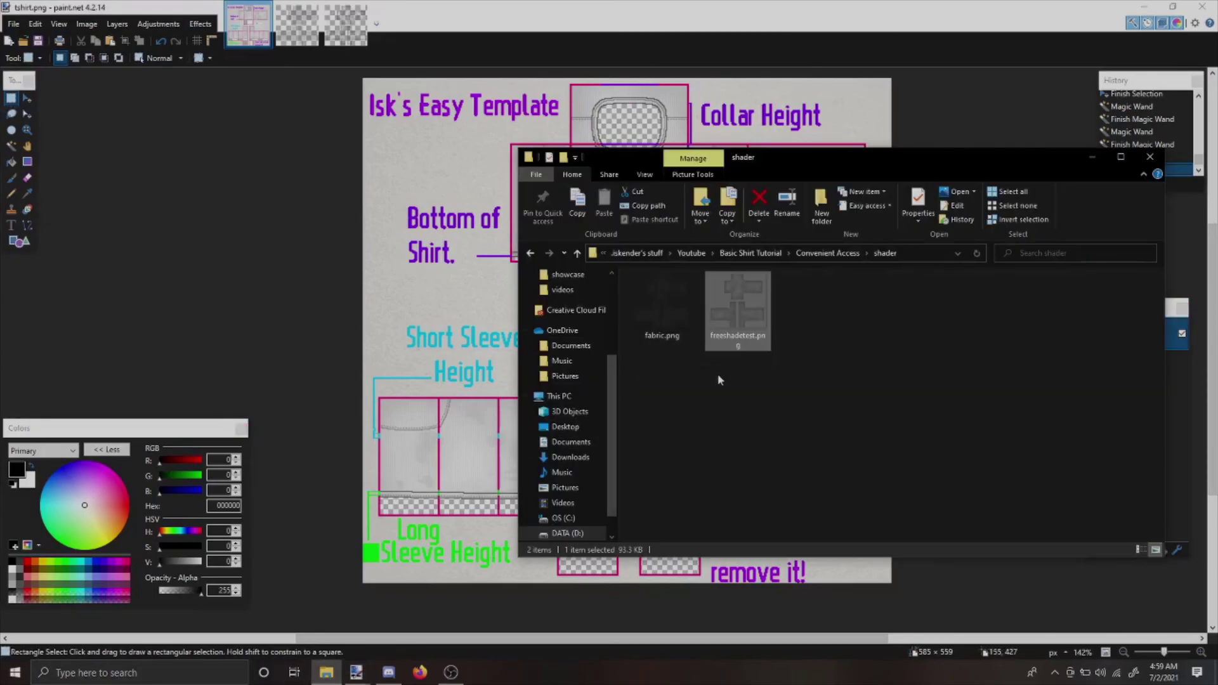
{"action": "key", "text": "alt+Up"}
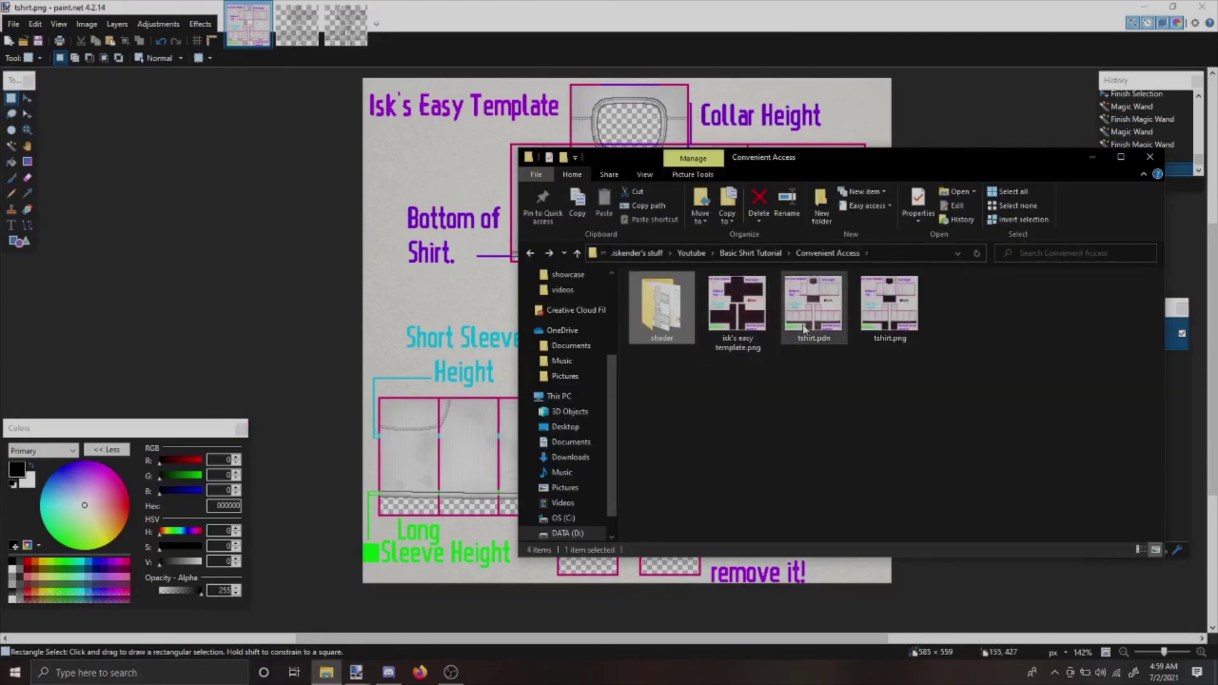
- Return to paint.net, try a short Pencil mark on the flattened shirt front, and undo it
{"action": "key", "text": "alt+Tab"}
{"action": "left_click", "coordinate": [11, 193]}
{"action": "left_click_drag", "start_coordinate": [666, 205], "coordinate": [663, 209]}
{"action": "key", "text": "ctrl+z"}
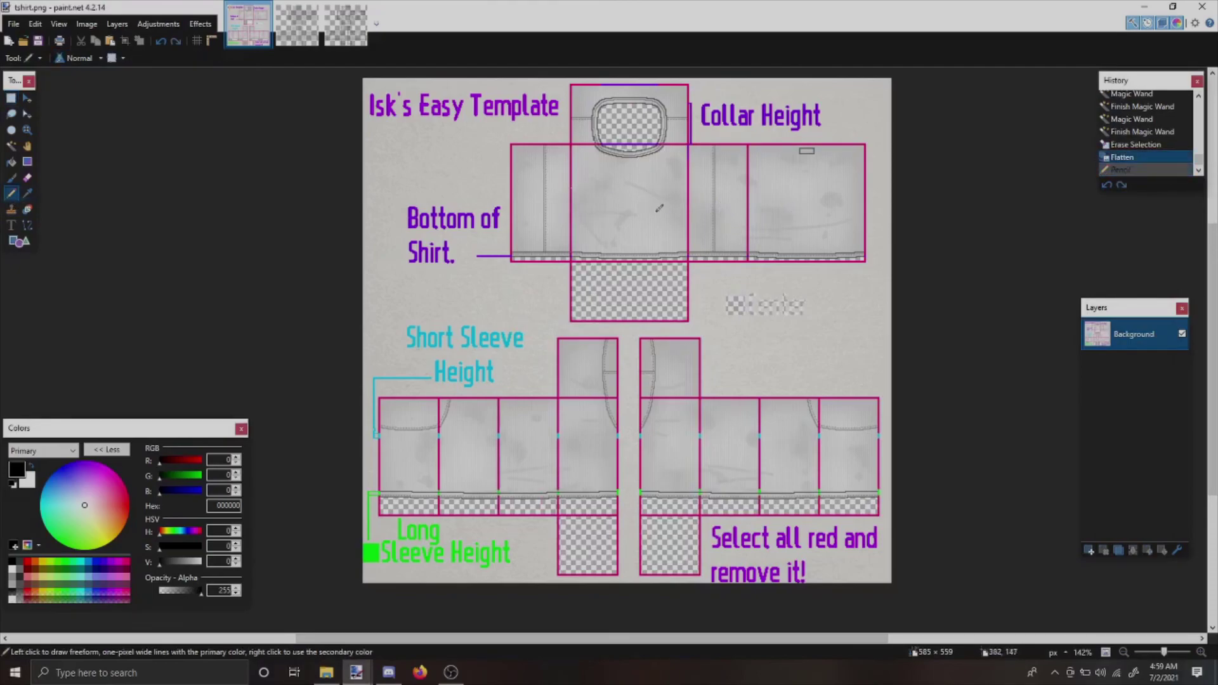
- Try a Paint Bucket fill and a Paintbrush scribble on the flattened shirt front, and undo both
{"action": "scroll", "coordinate": [660, 191], "scroll_direction": "up", "scroll_amount": 4}
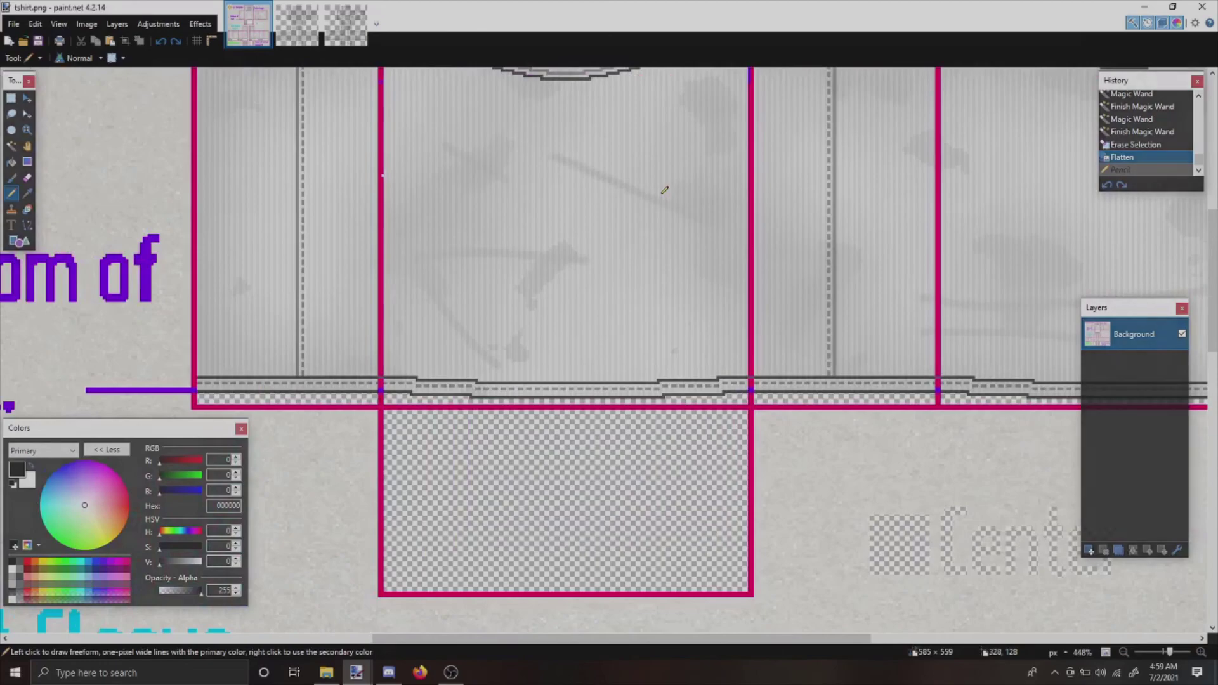
{"action": "left_click", "coordinate": [12, 162]}
{"action": "left_click", "coordinate": [462, 230]}
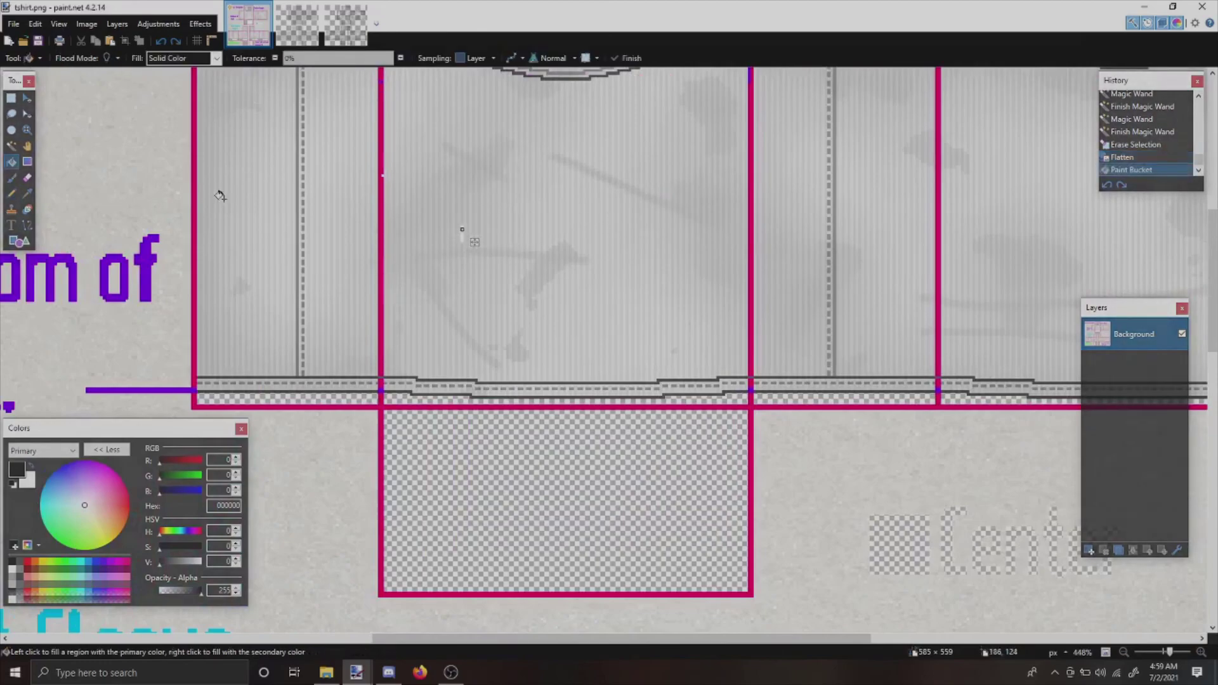
{"action": "key", "text": "b"}
{"action": "mouse_move", "coordinate": [506, 249]}
{"action": "left_mouse_down"}
{"action": "mouse_move", "coordinate": [562, 260]}
{"action": "mouse_move", "coordinate": [464, 266]}
{"action": "mouse_move", "coordinate": [482, 290]}
{"action": "left_mouse_up"}
{"action": "scroll", "coordinate": [667, 301], "scroll_direction": "down", "scroll_amount": 3}
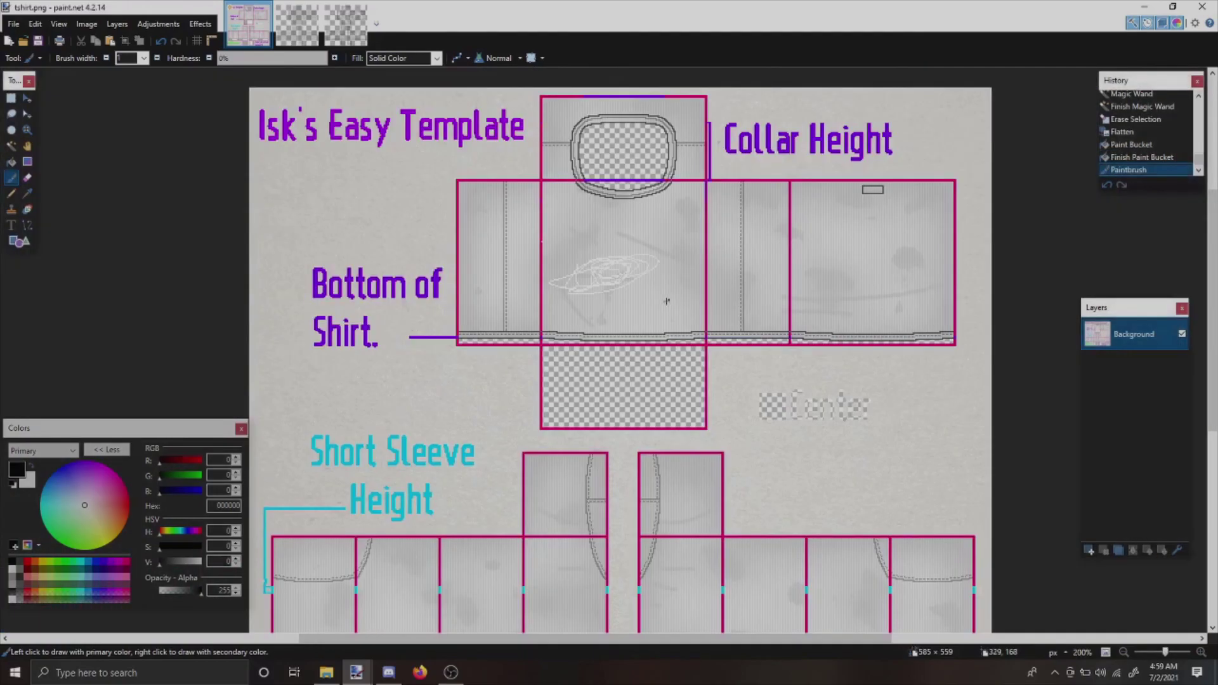
{"action": "scroll", "coordinate": [668, 301], "scroll_direction": "down", "scroll_amount": 1}
{"action": "key", "text": "ctrl+z"}
{"action": "key", "text": "ctrl+z"}
- Open the layered file tshirt.pdn from the Convenient Access folder in paint.net
{"action": "key", "text": "alt+Tab"}
{"action": "key", "text": "alt+Tab"}
{"action": "key", "text": "alt+Tab"}
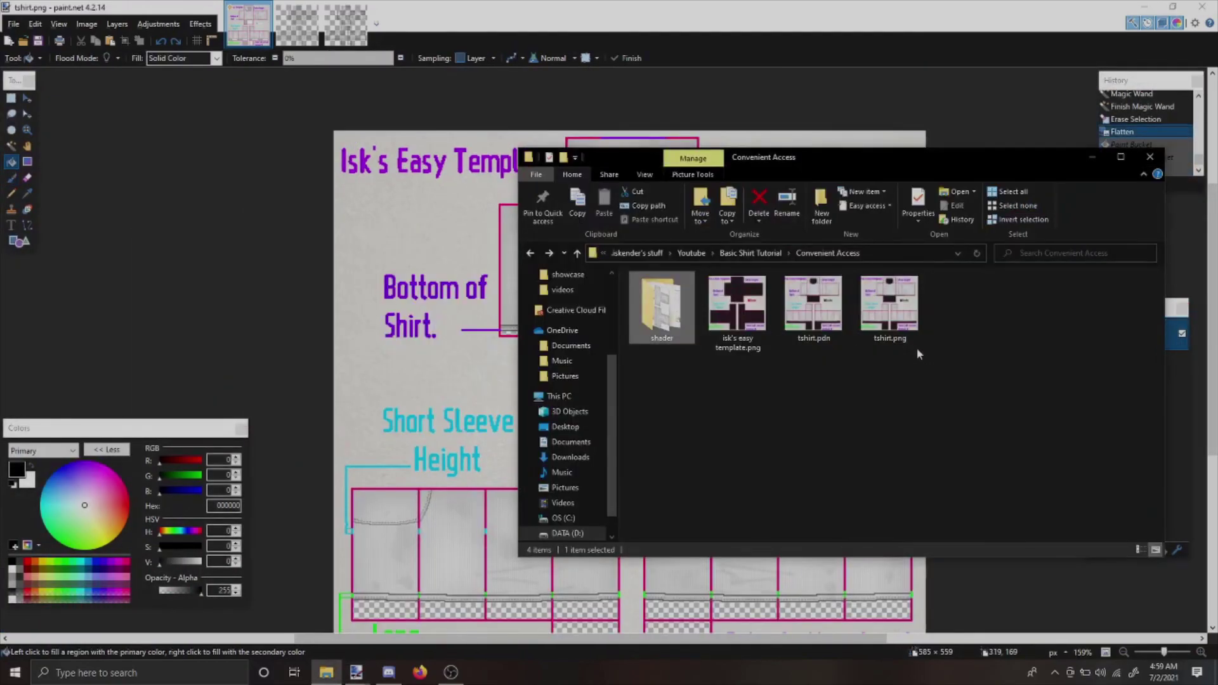
{"action": "left_click", "coordinate": [825, 329]}
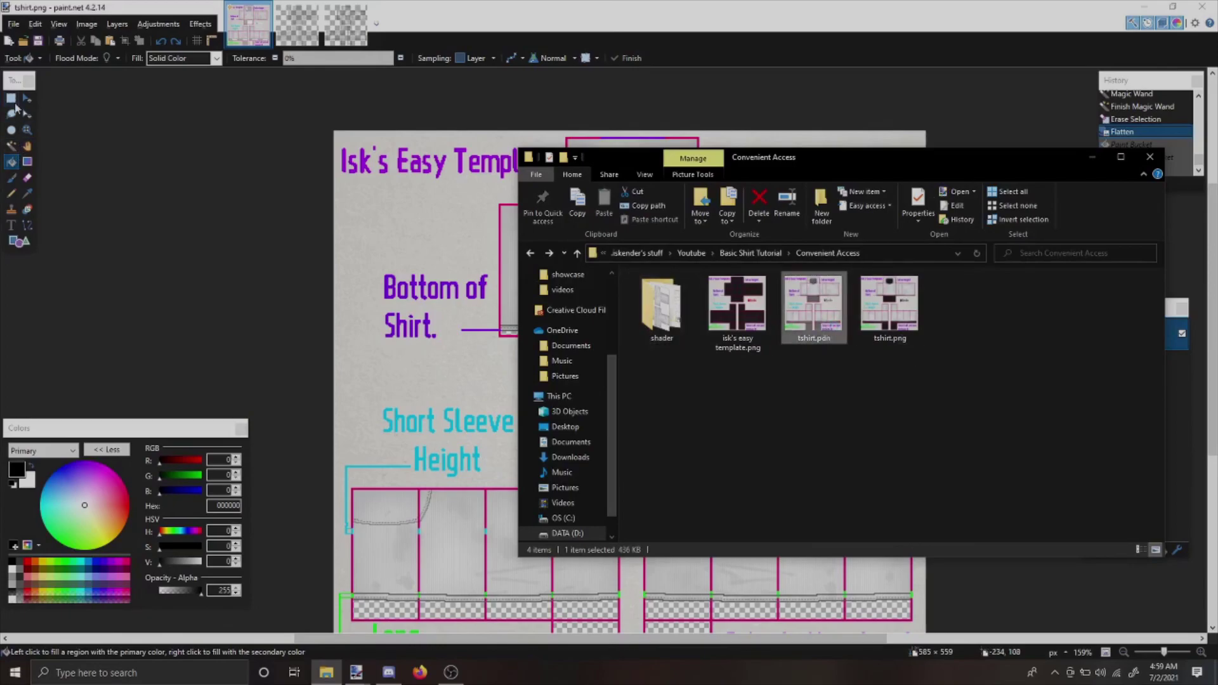
{"action": "key", "text": "alt+Tab"}
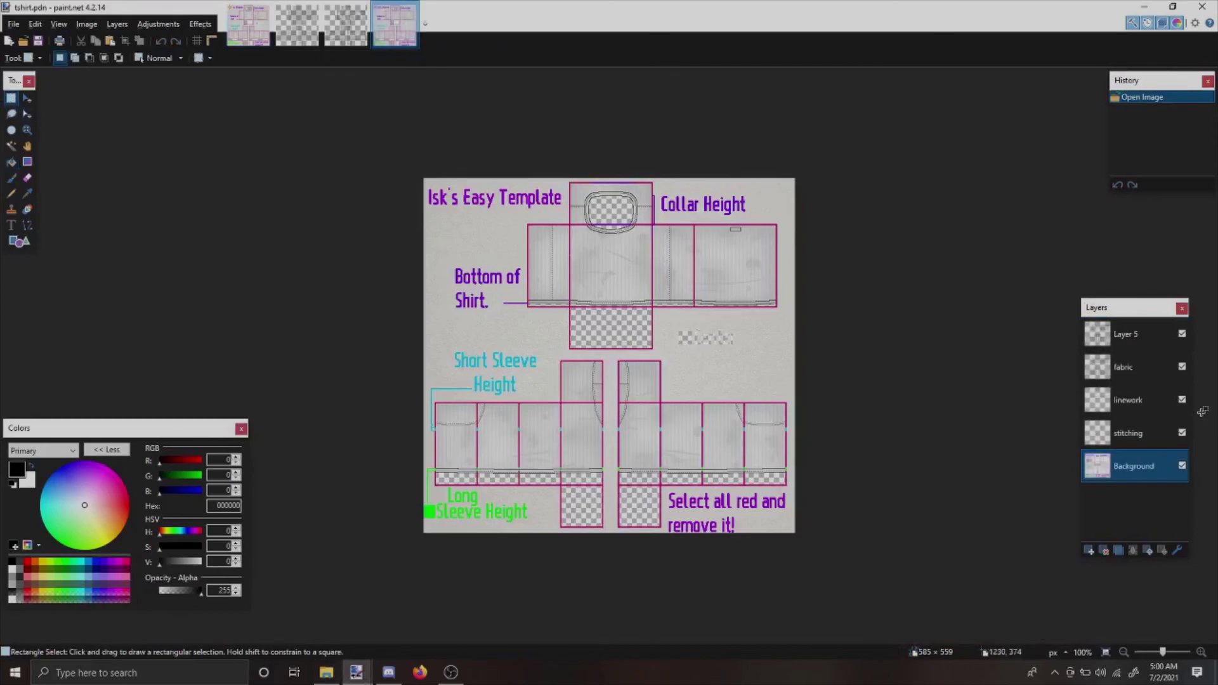
- Try a Paintbrush stroke on the shirt front in the Background layer of tshirt.pdn and undo it
{"action": "scroll", "coordinate": [568, 289], "scroll_direction": "down", "scroll_amount": 3}
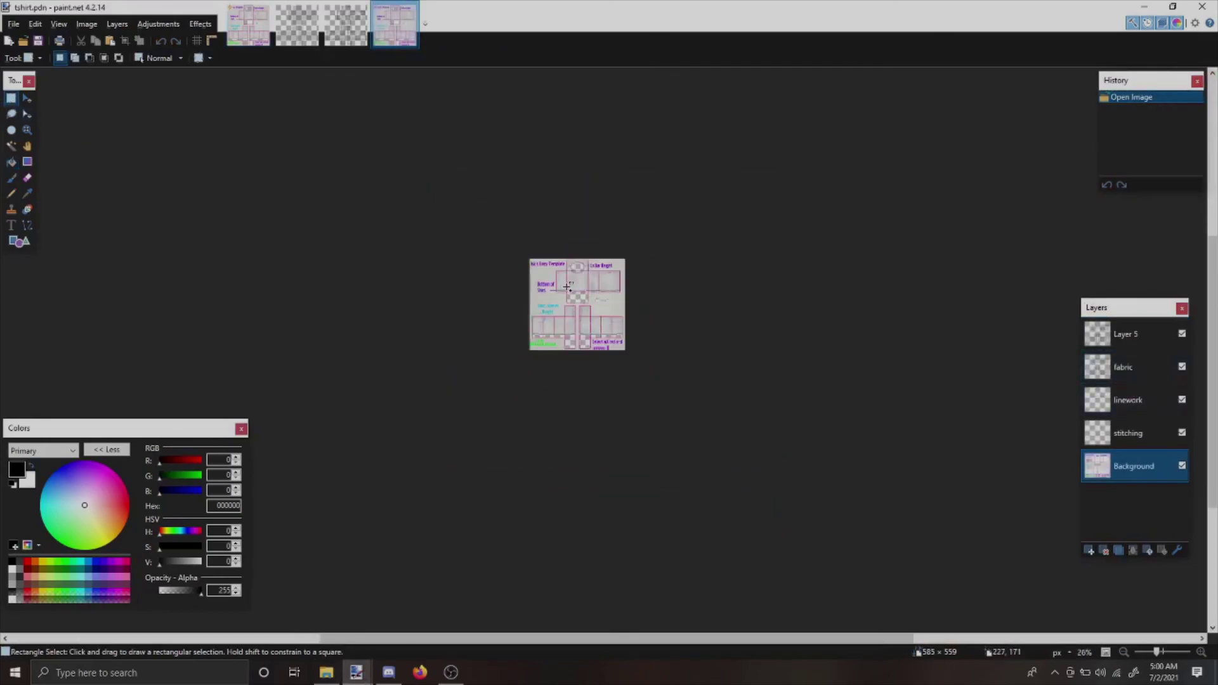
{"action": "scroll", "coordinate": [568, 289], "scroll_direction": "up", "scroll_amount": 6}
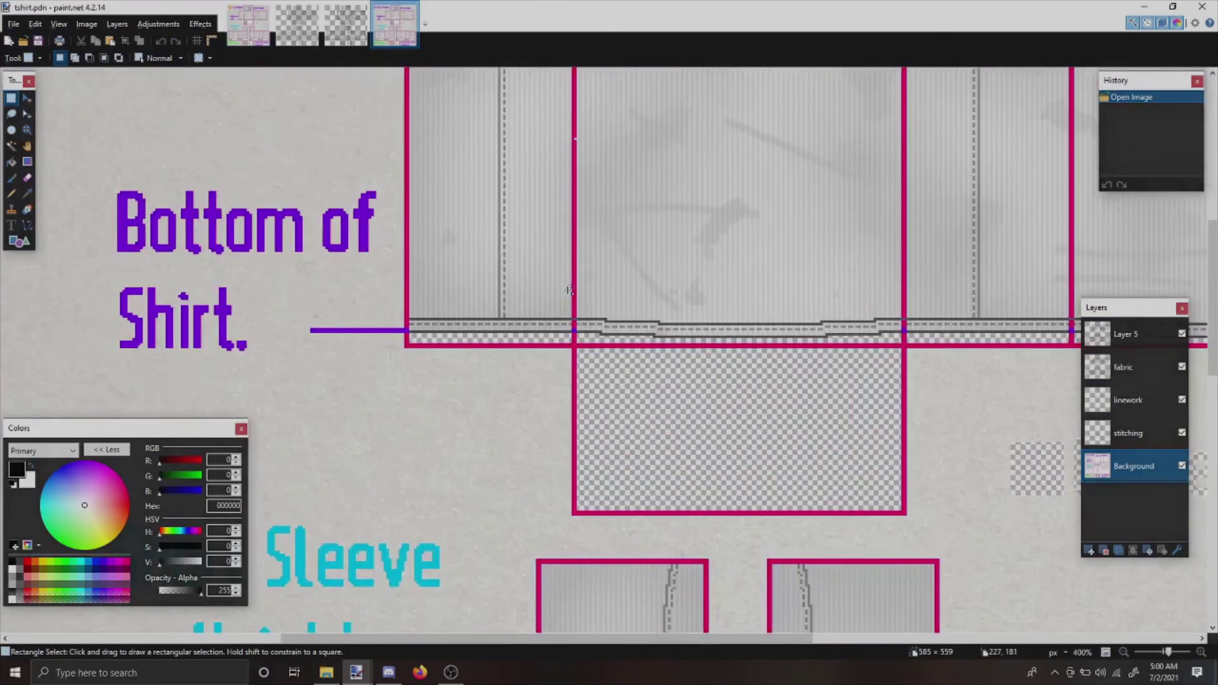
{"action": "key", "text": "b"}
{"action": "mouse_move", "coordinate": [698, 204]}
{"action": "left_mouse_down"}
{"action": "mouse_move", "coordinate": [679, 245]}
{"action": "mouse_move", "coordinate": [695, 222]}
{"action": "left_mouse_up"}
{"action": "key", "text": "ctrl+z"}
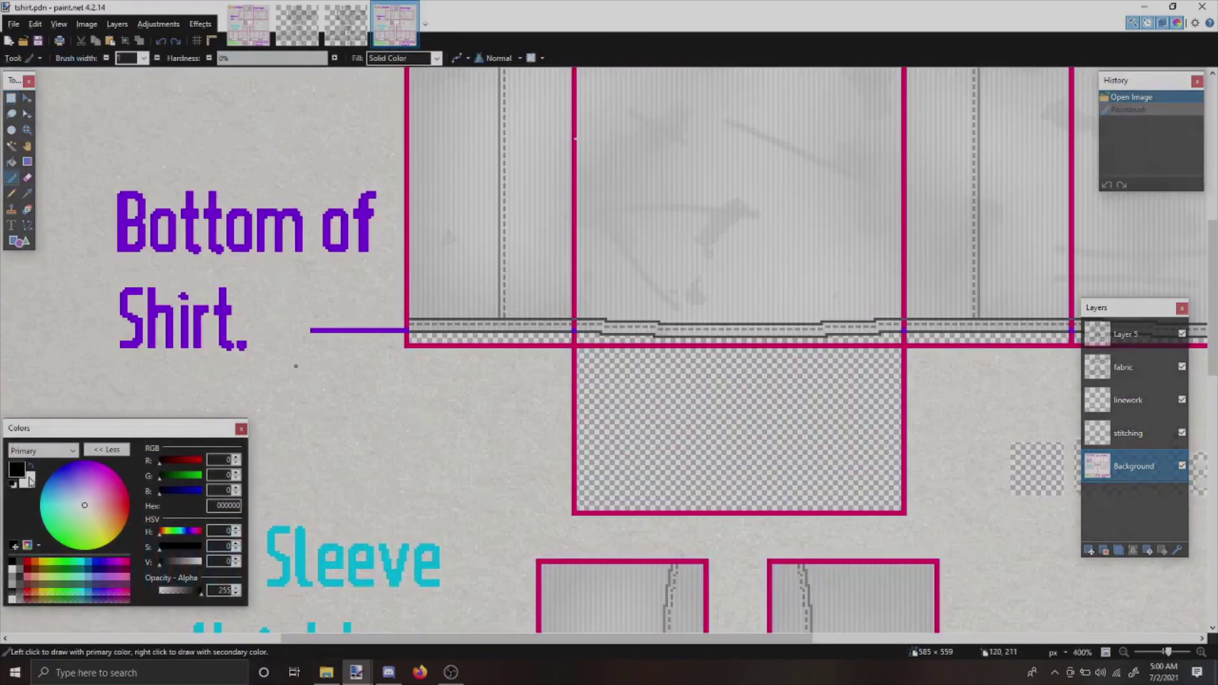
- Swap the primary and secondary colors to make white primary, and make the topmost layer, Layer 5, active
{"action": "left_click", "coordinate": [30, 467]}
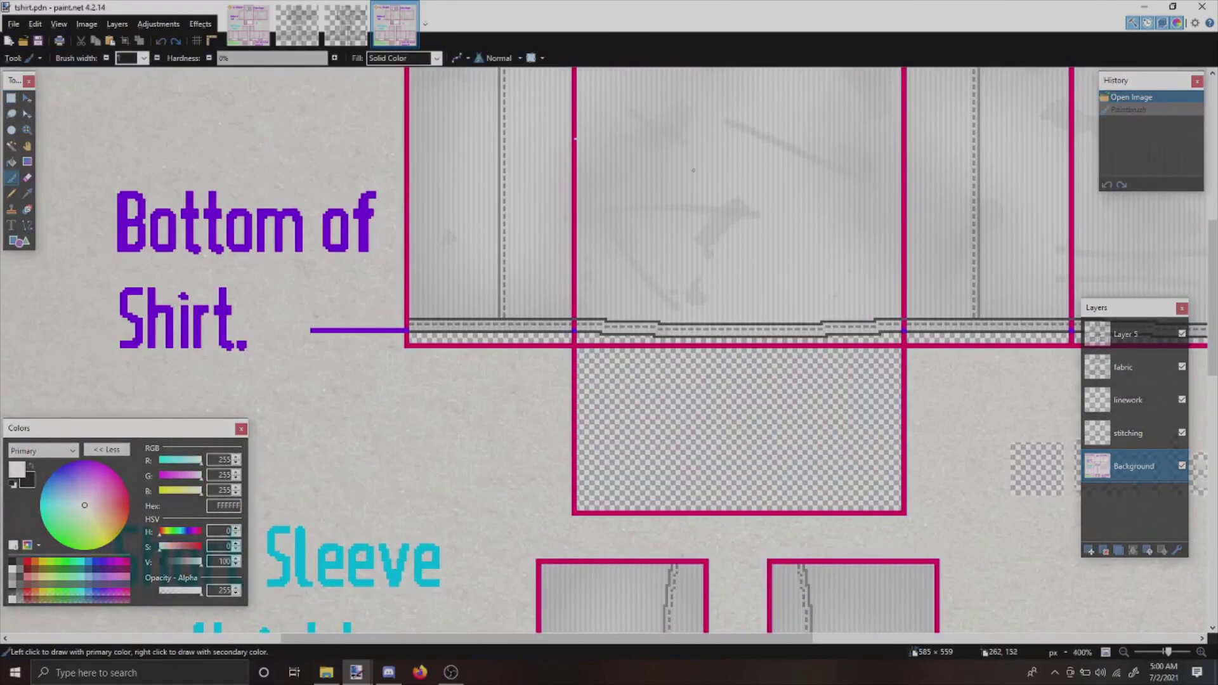
{"action": "key", "text": "ctrl+b"}
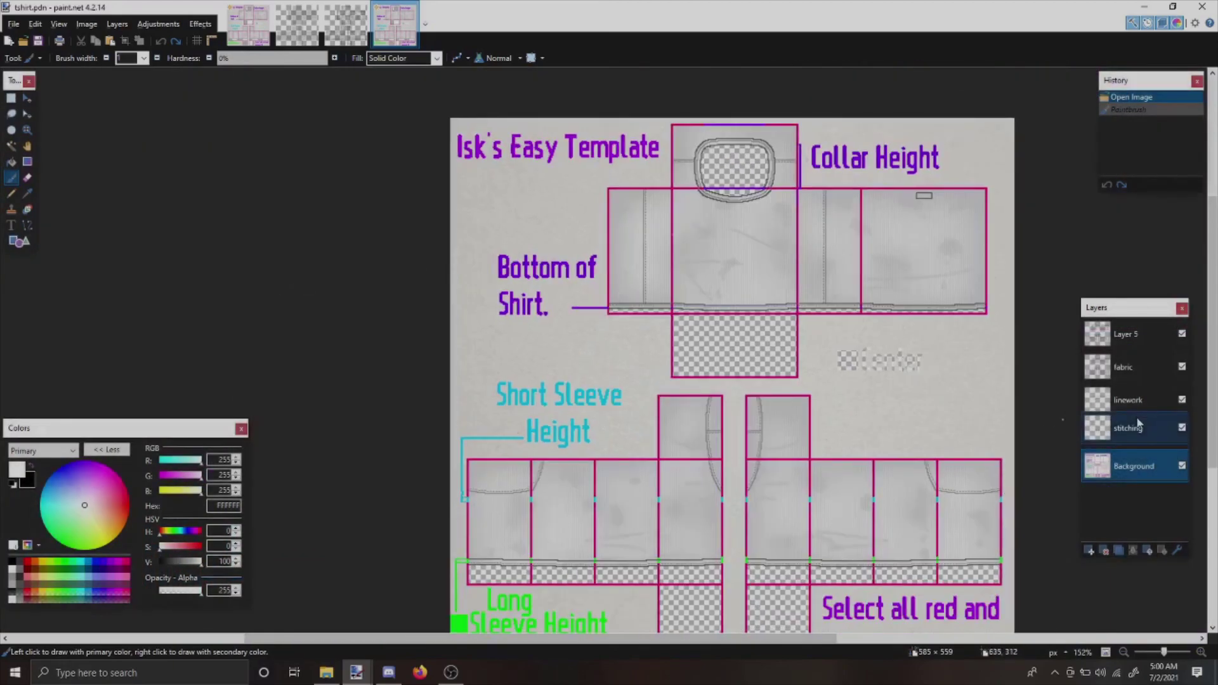
{"action": "left_click", "coordinate": [1136, 399]}
{"action": "left_click", "coordinate": [1134, 375]}
{"action": "left_click", "coordinate": [1136, 336]}
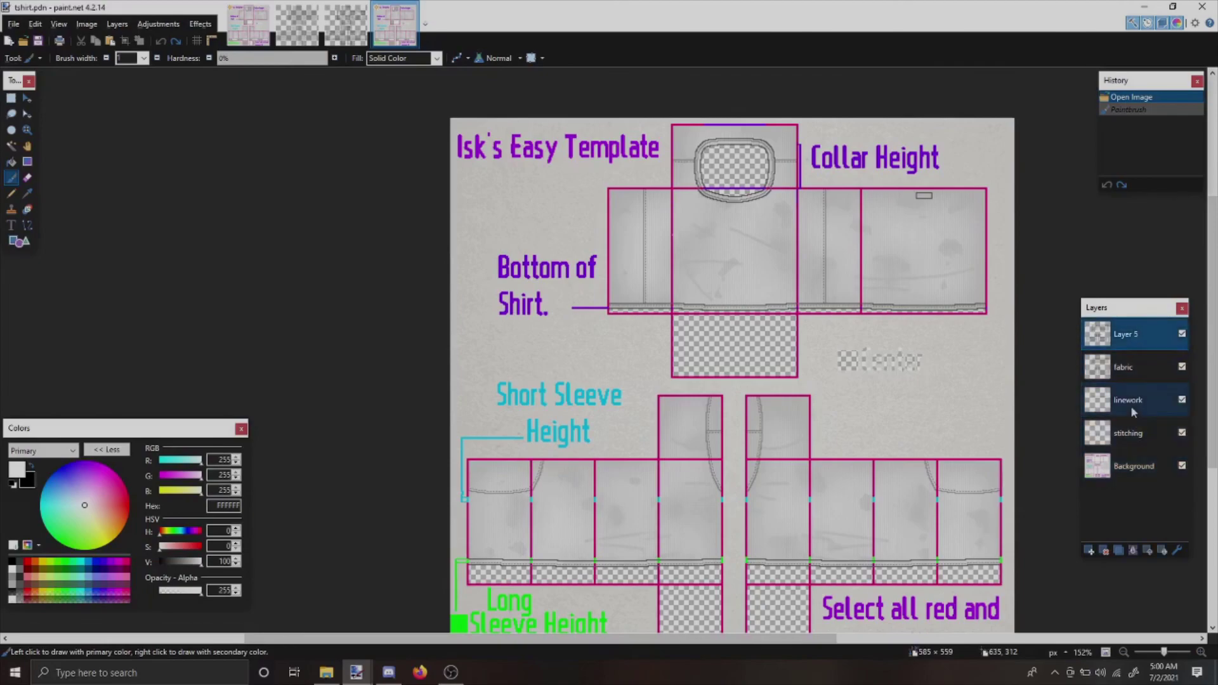